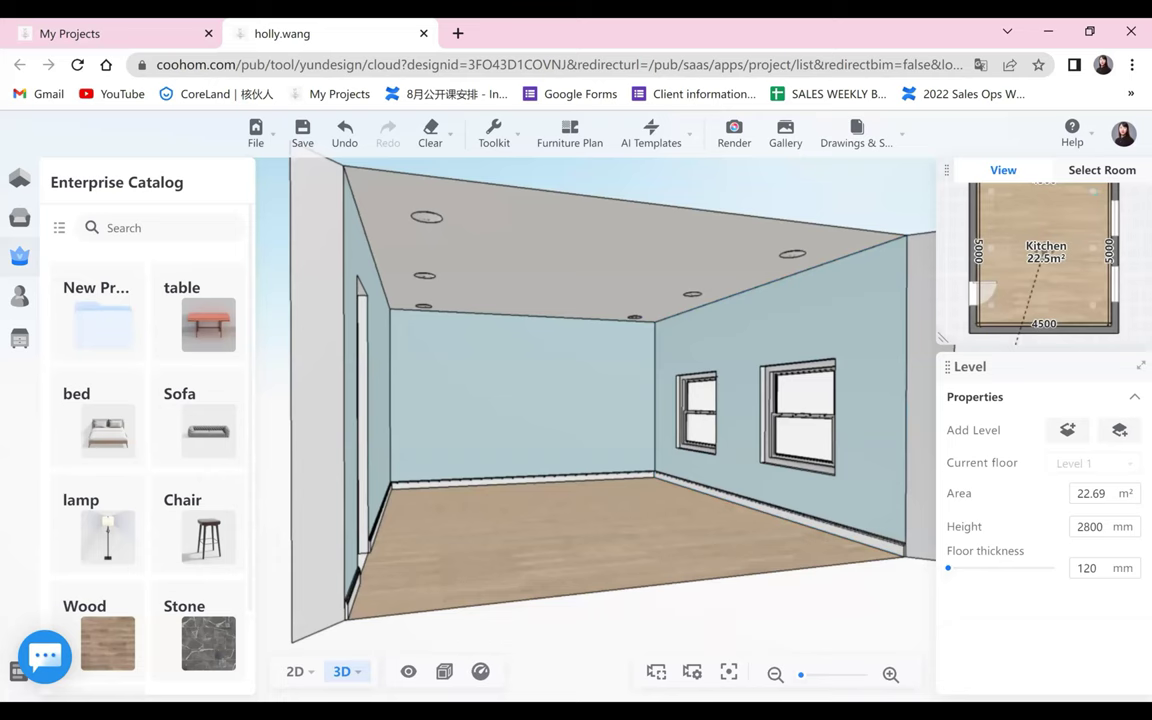
- Switch to WPS Presentation and present the kitchen layout slides, starting from One-line through L-Shaped, U-Shaped and island kitchens, and return to Coohom
{"action": "key", "text": "alt+Tab"}
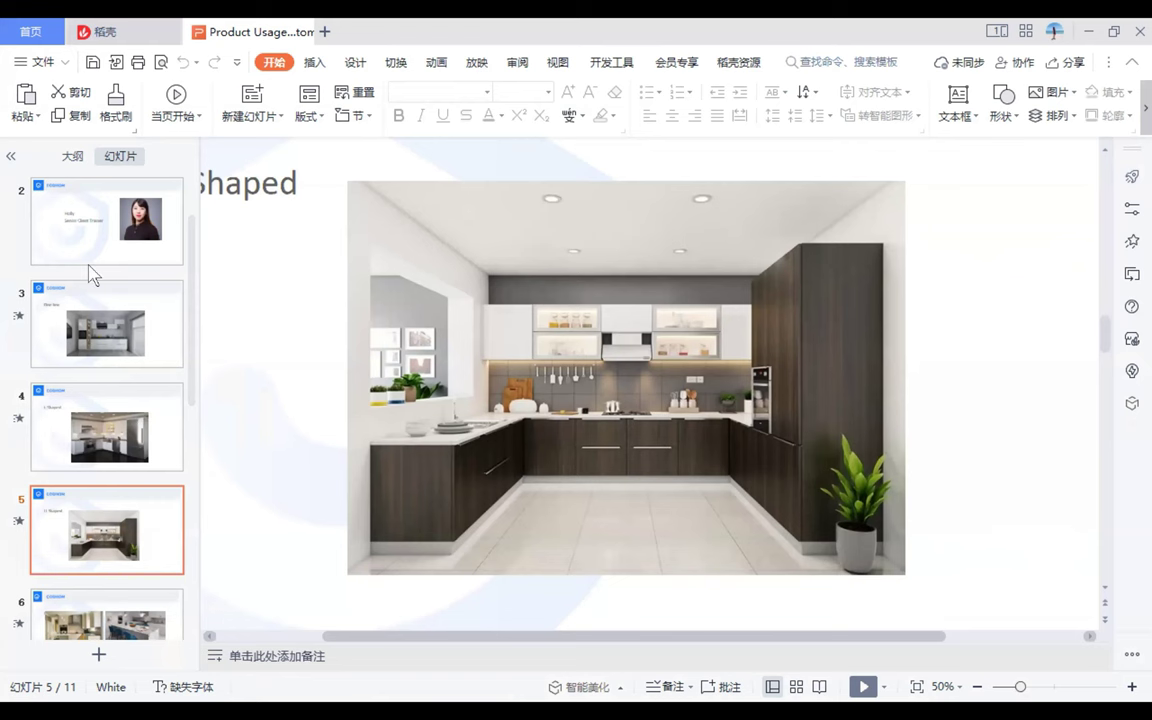
{"action": "left_click", "coordinate": [100, 318]}
{"action": "left_click", "coordinate": [860, 688]}
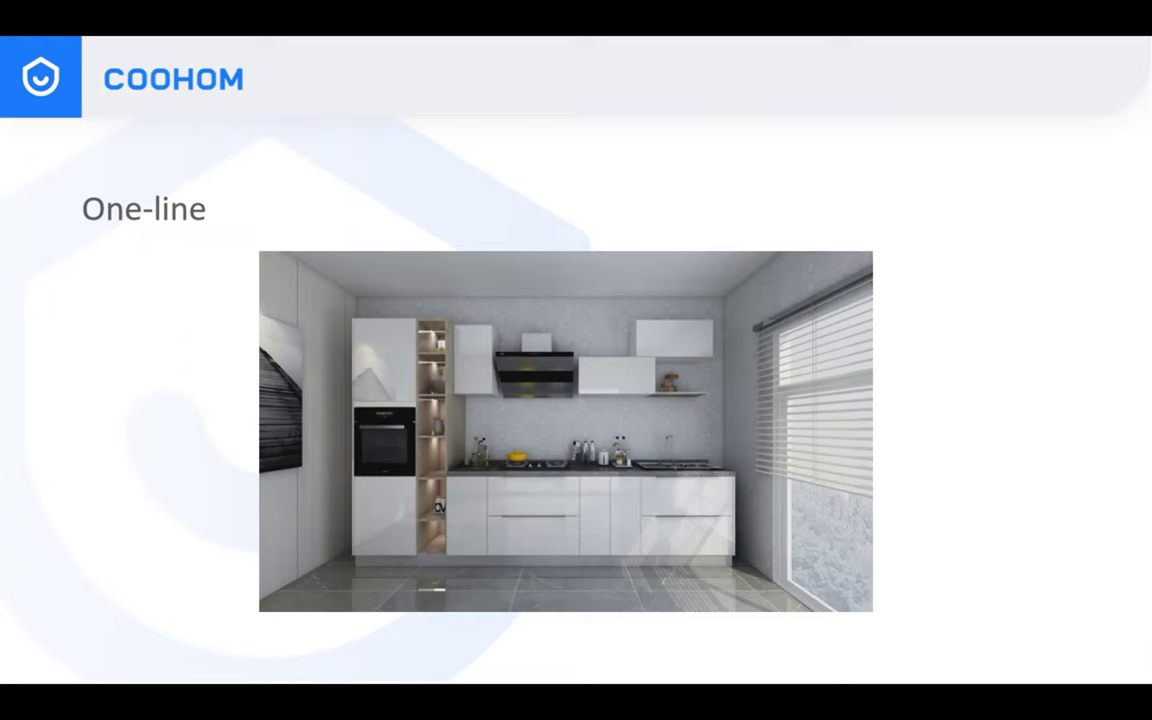
{"action": "left_click", "coordinate": [972, 527]}
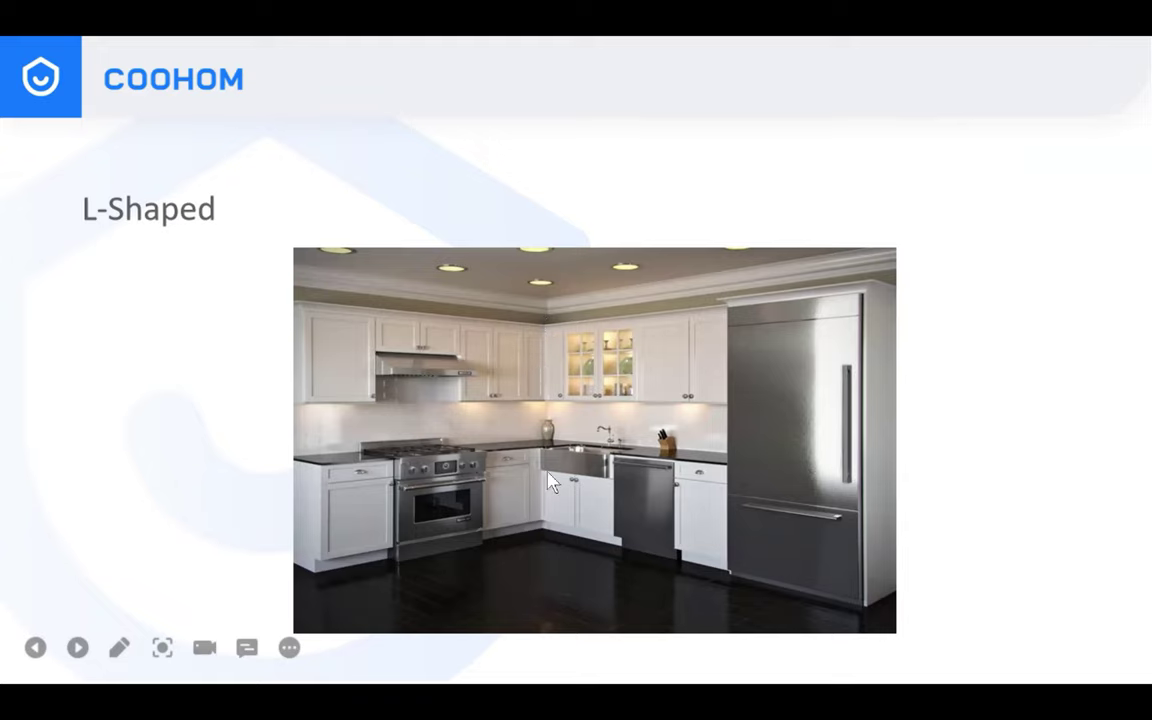
{"action": "key", "text": "Right"}
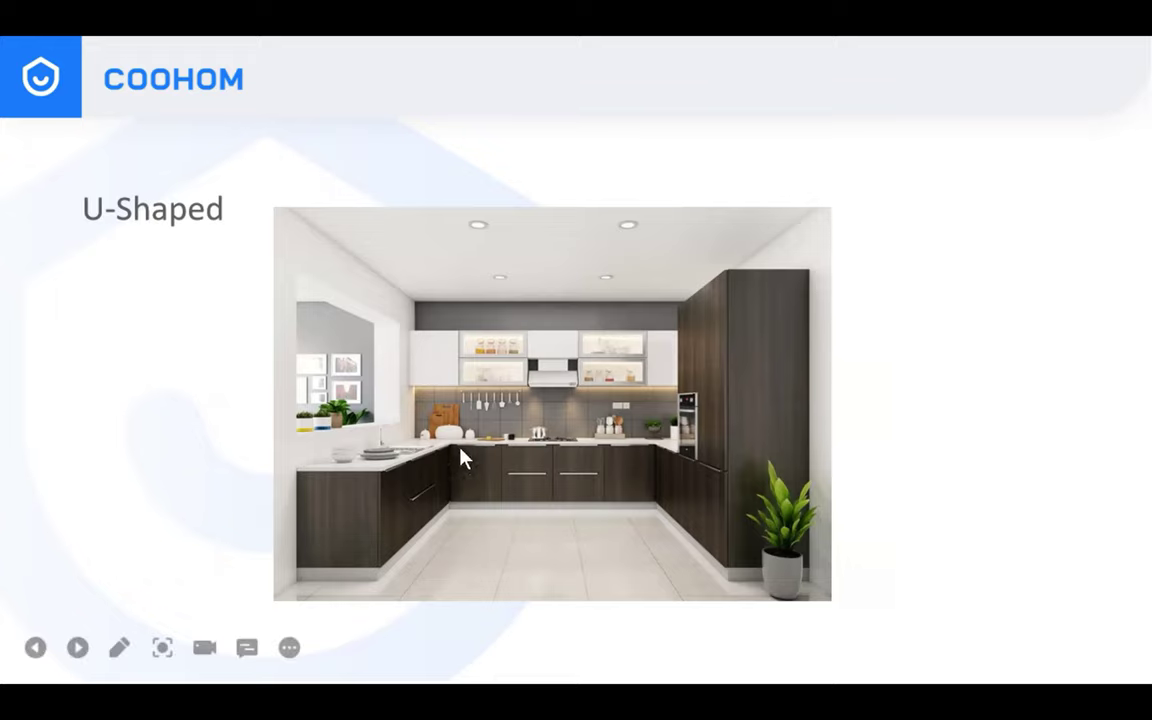
{"action": "left_click", "coordinate": [1039, 538]}
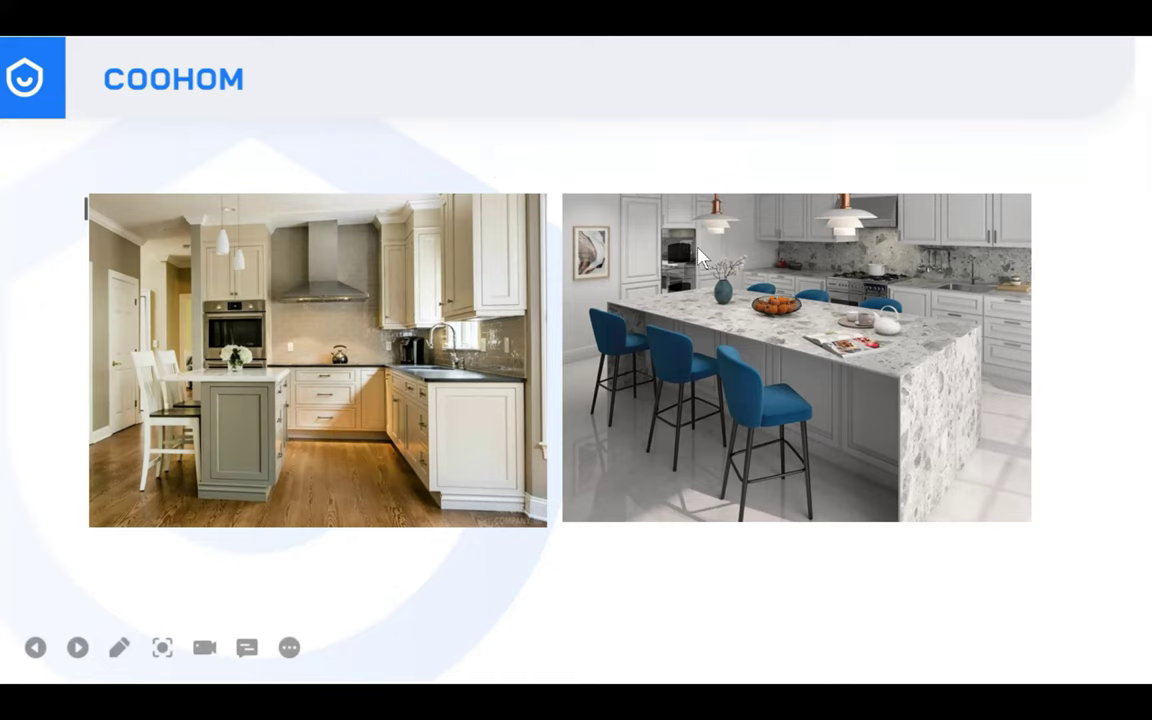
{"action": "left_click", "coordinate": [497, 289]}
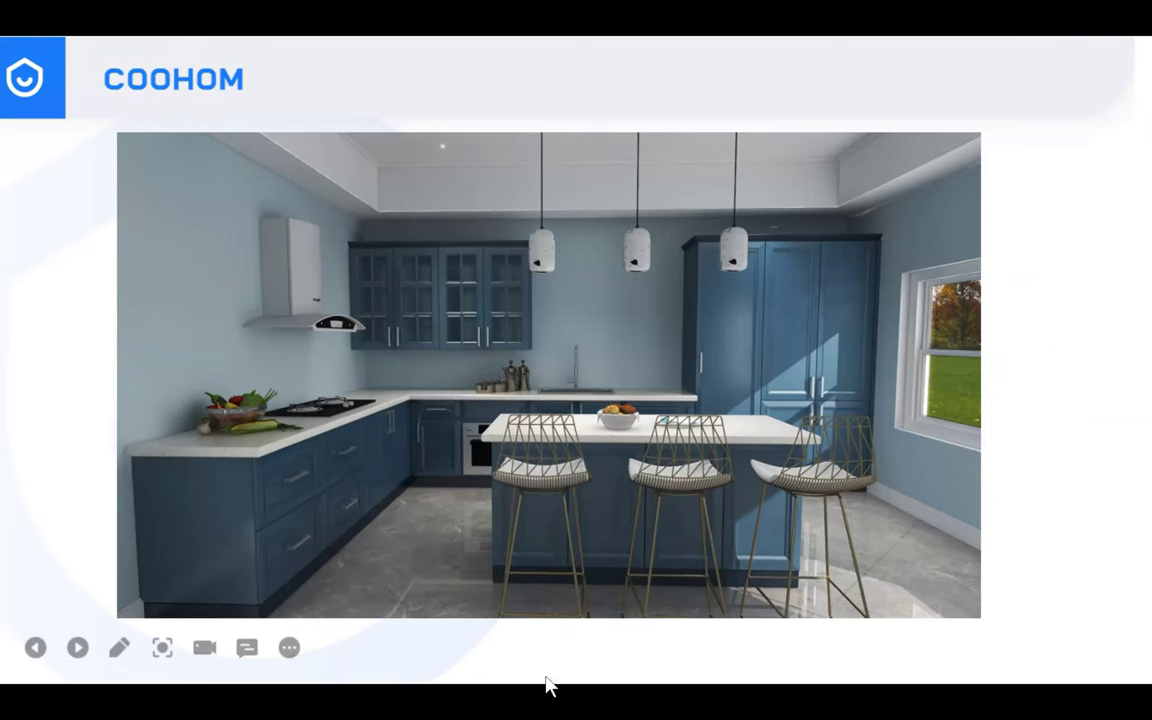
{"action": "key", "text": "Escape"}
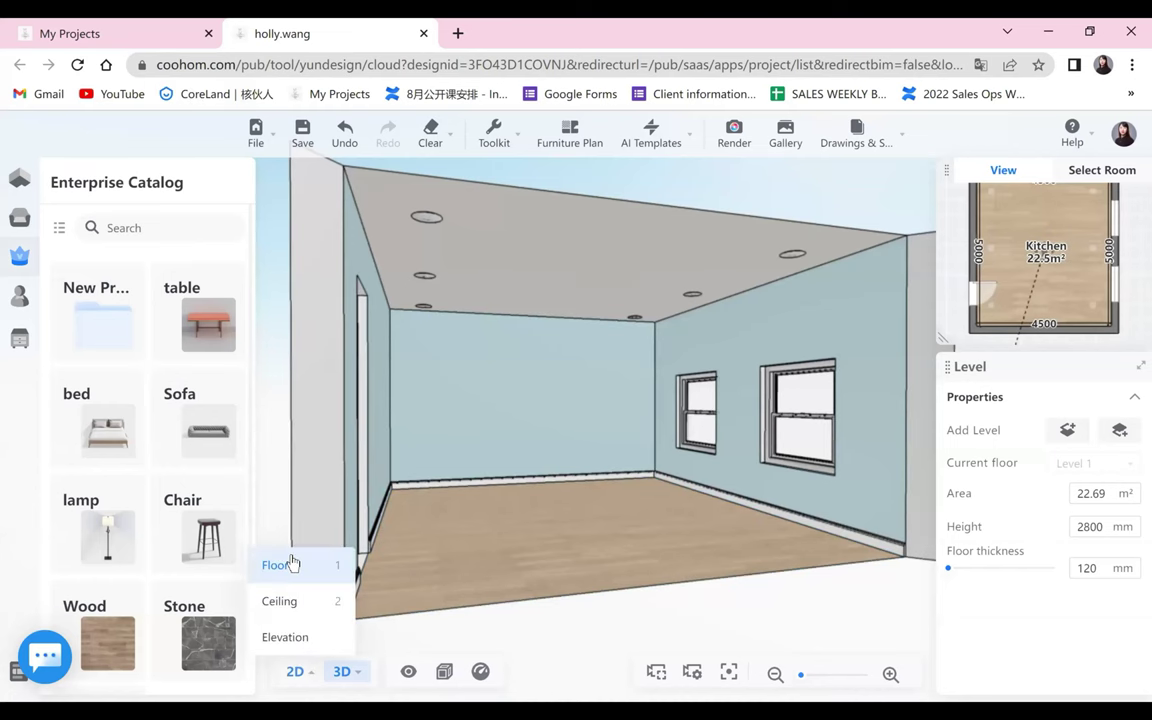
- Check the kitchen's 2D floor plan, return to 3D, and open the Kitchen & Bath advanced tool
{"action": "left_click", "coordinate": [291, 561]}
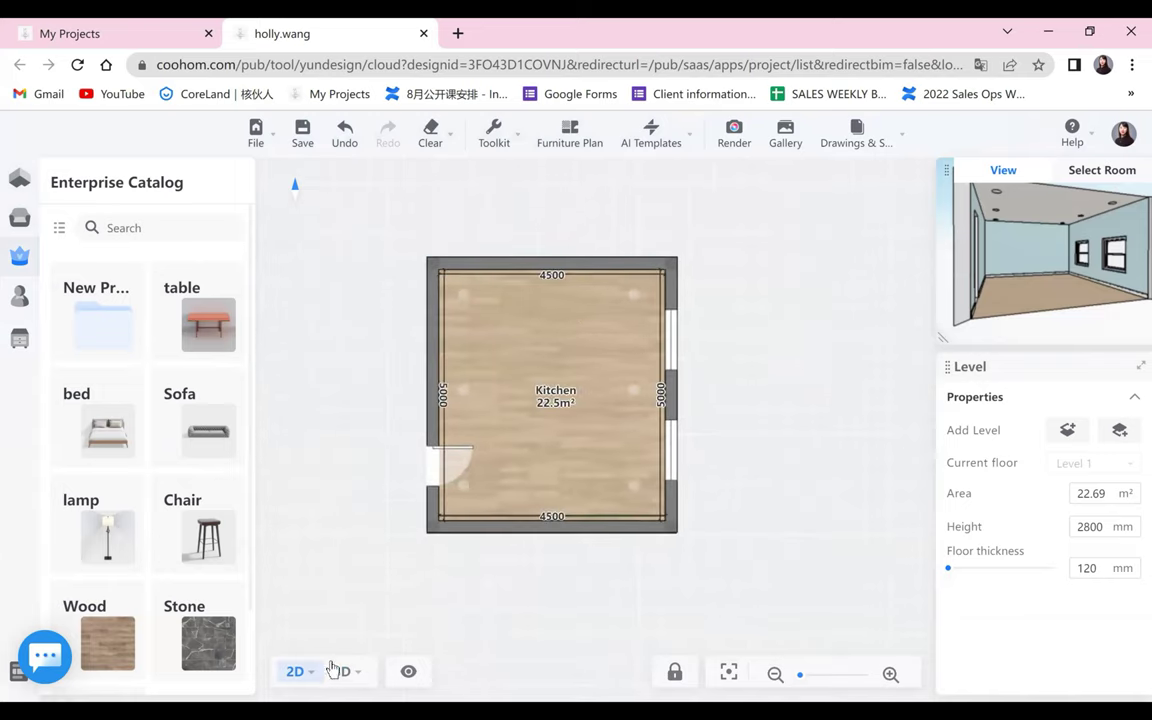
{"action": "mouse_move", "coordinate": [342, 671]}
{"action": "left_click", "coordinate": [356, 602]}
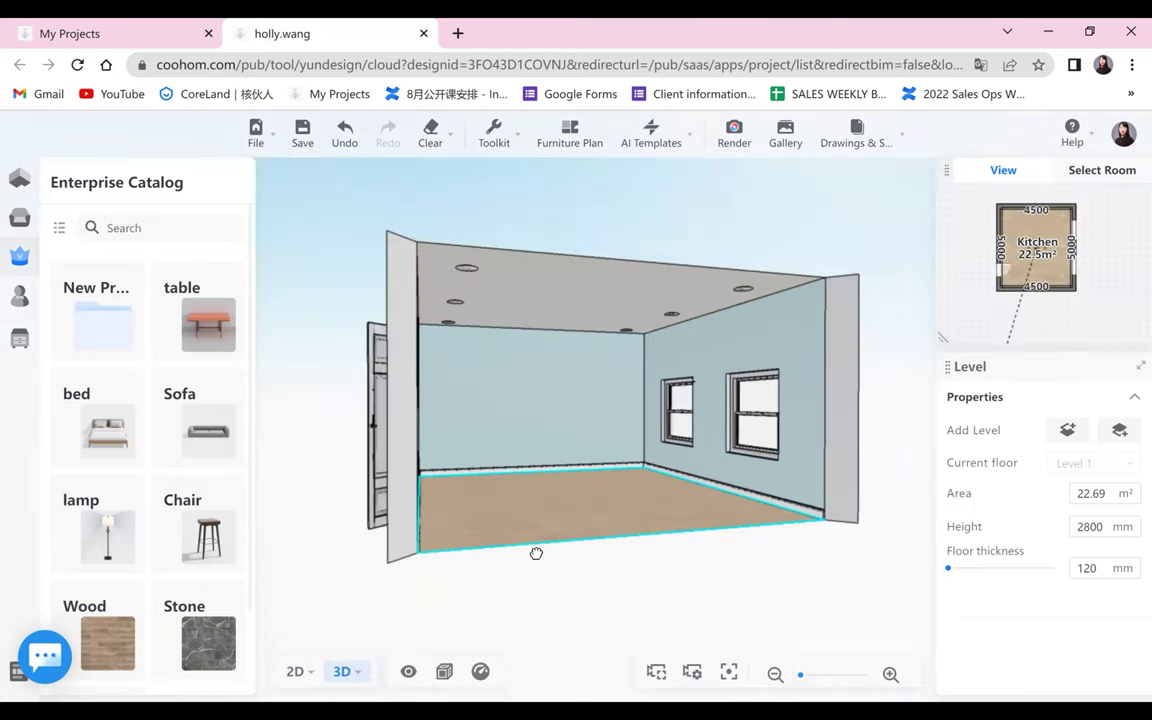
{"action": "left_click_drag", "start_coordinate": [708, 562], "coordinate": [733, 527]}
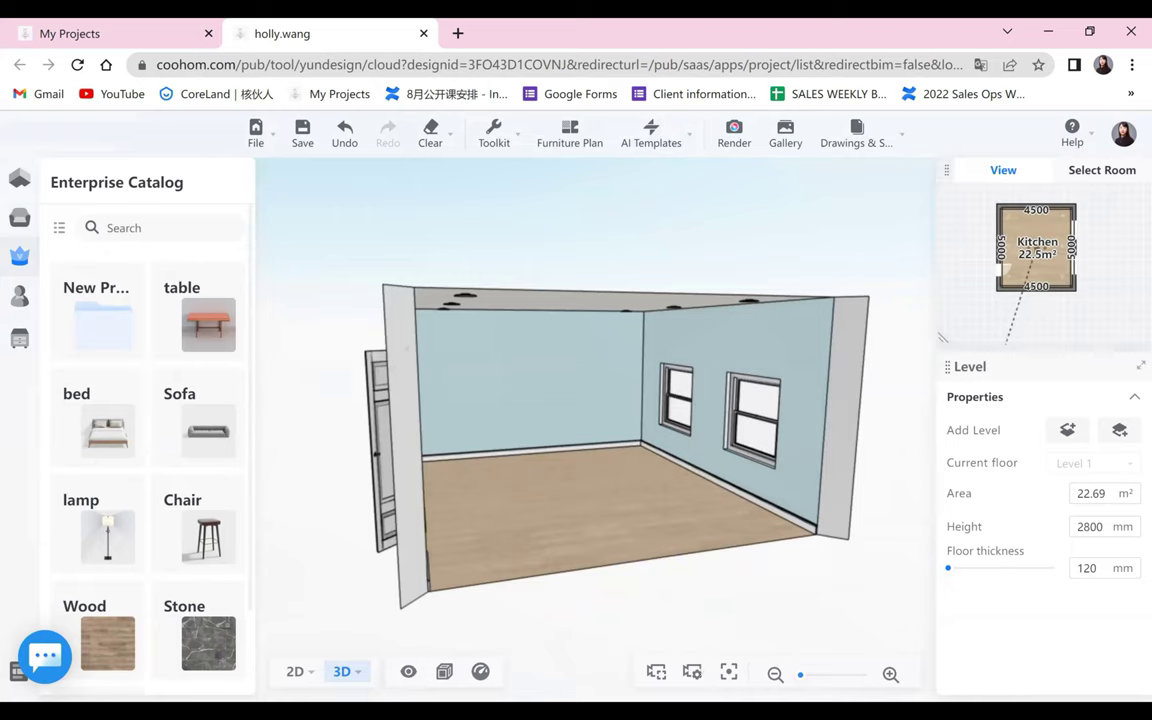
{"action": "mouse_move", "coordinate": [24, 336]}
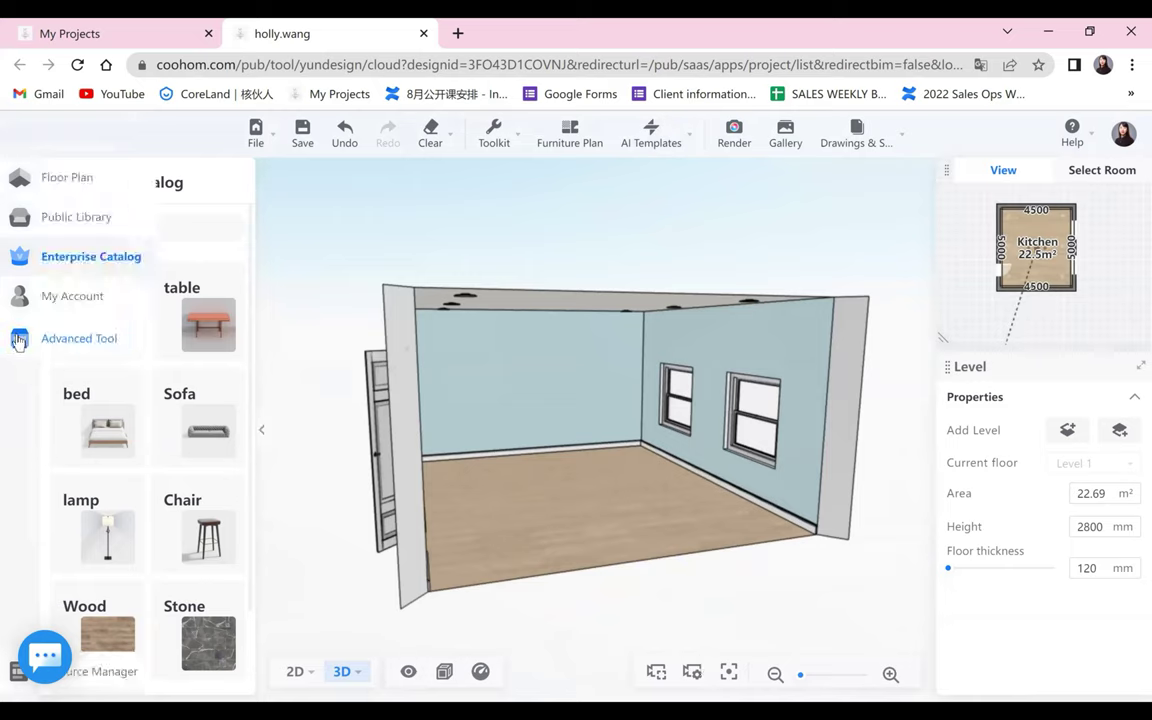
{"action": "left_click", "coordinate": [62, 340]}
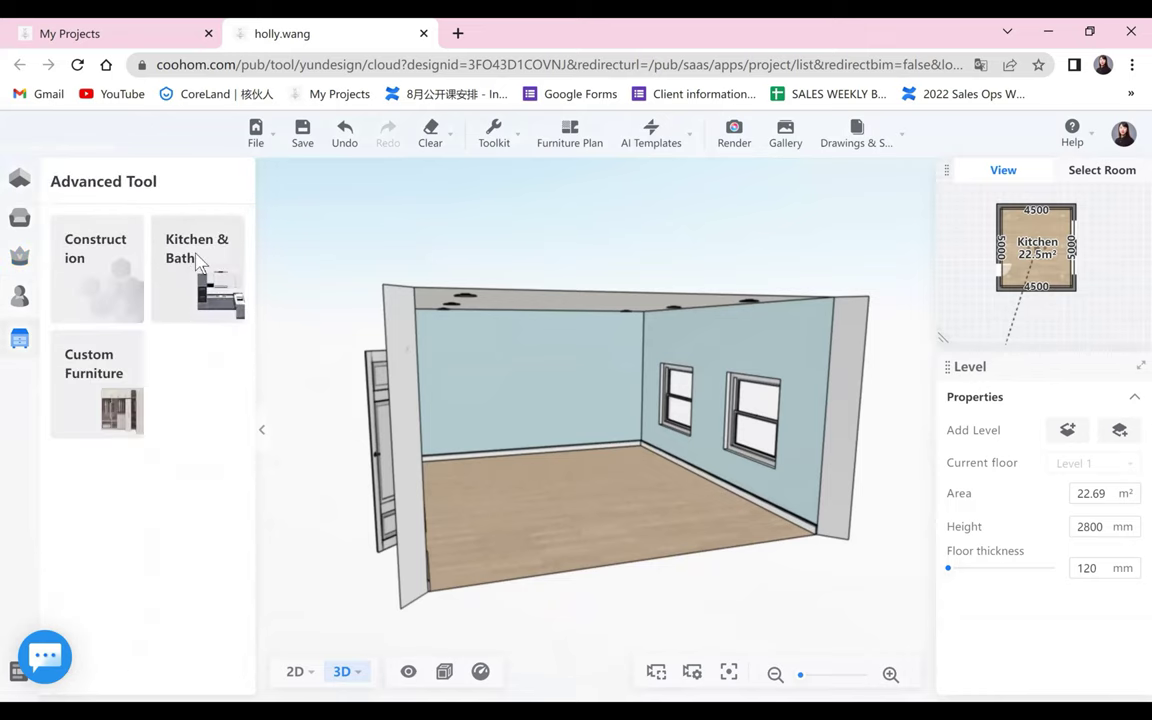
{"action": "left_click", "coordinate": [197, 259]}
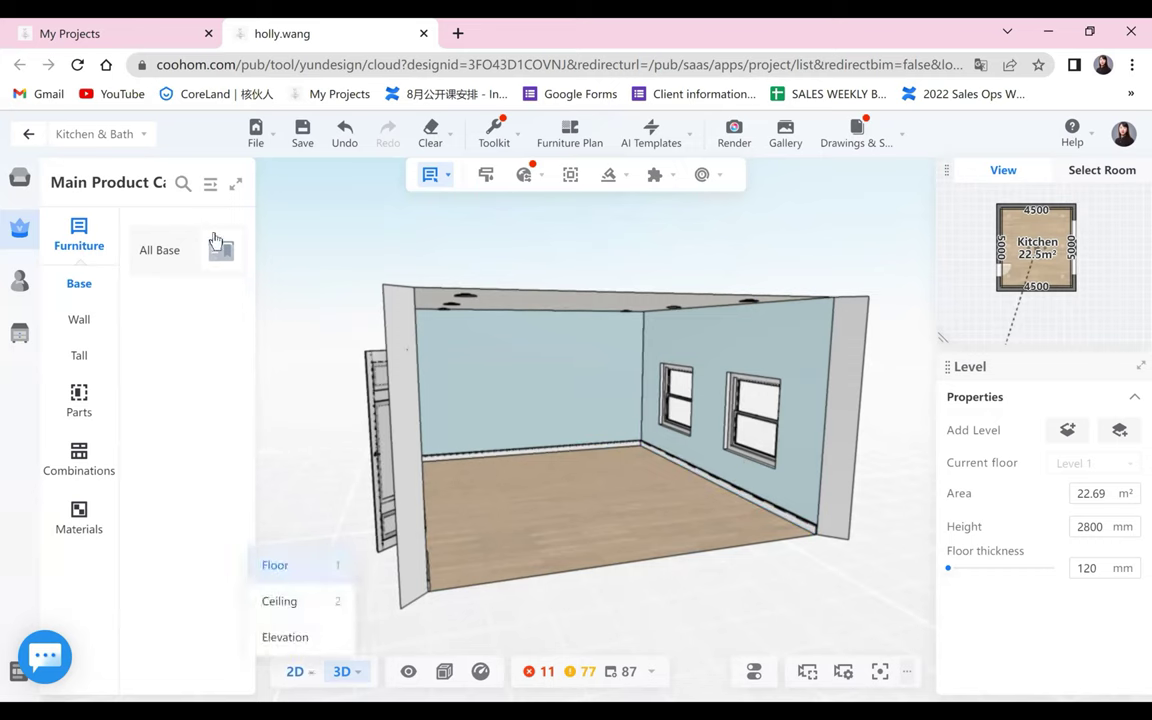
- Open the public furniture catalog and show the Common Unit category of base cabinets
{"action": "left_click", "coordinate": [19, 177]}
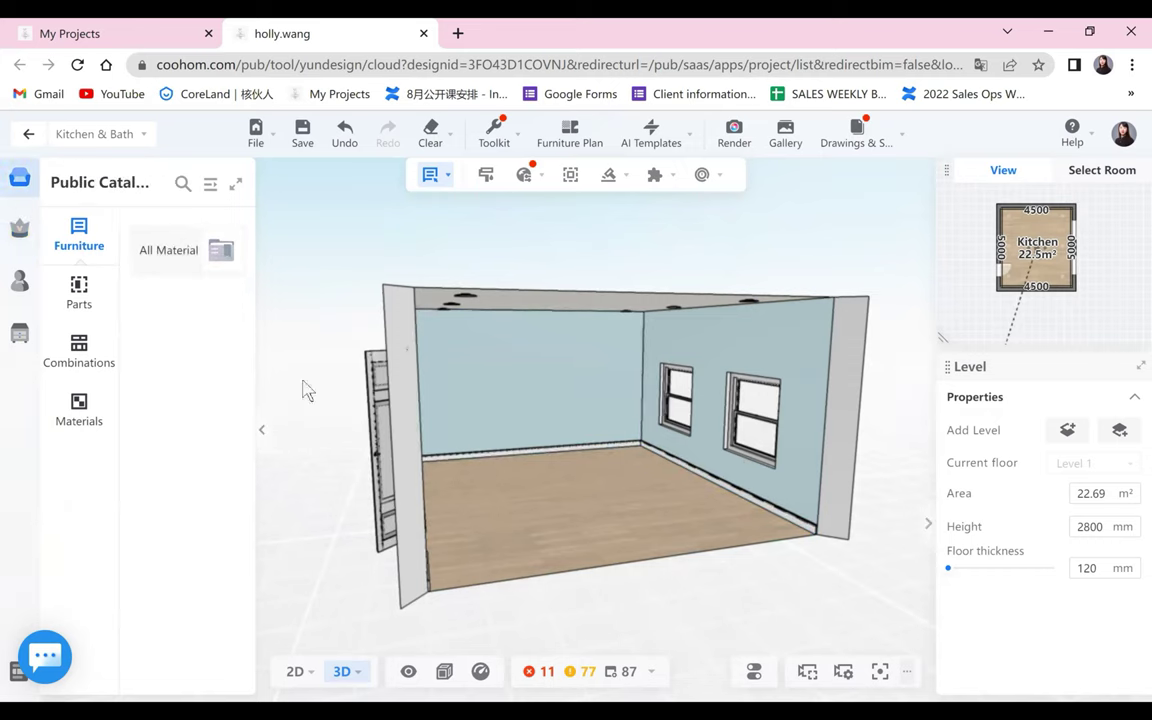
{"action": "left_click", "coordinate": [222, 250]}
{"action": "left_click", "coordinate": [186, 191]}
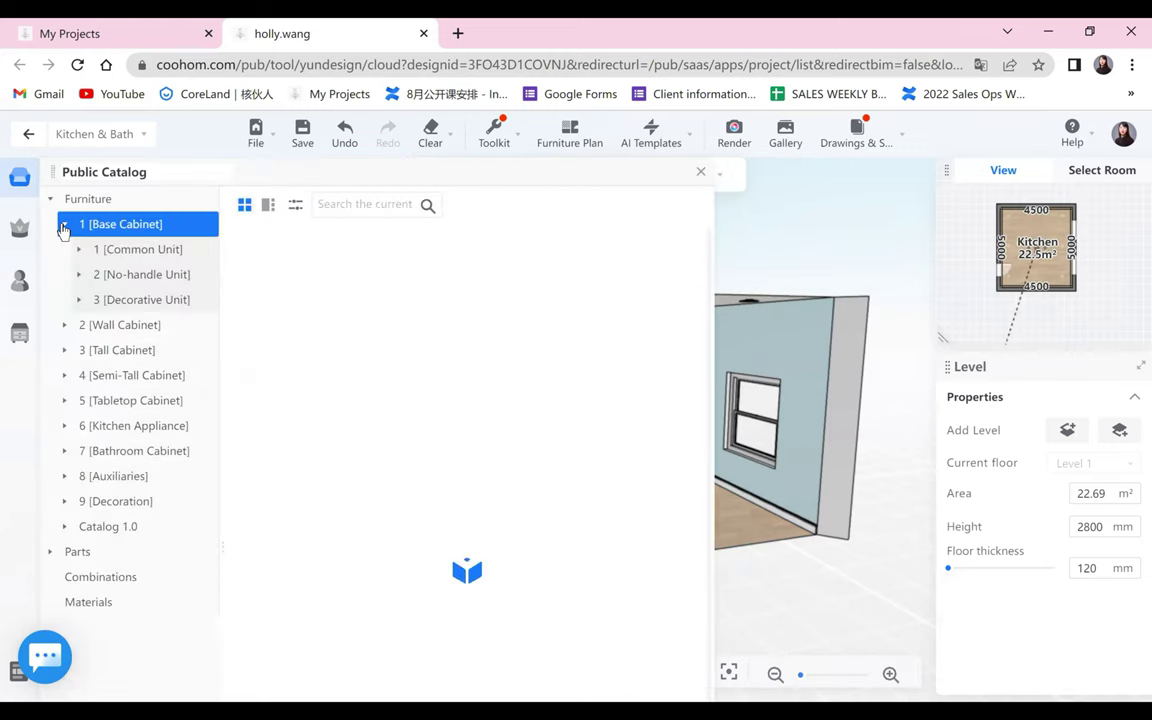
{"action": "left_click", "coordinate": [64, 224]}
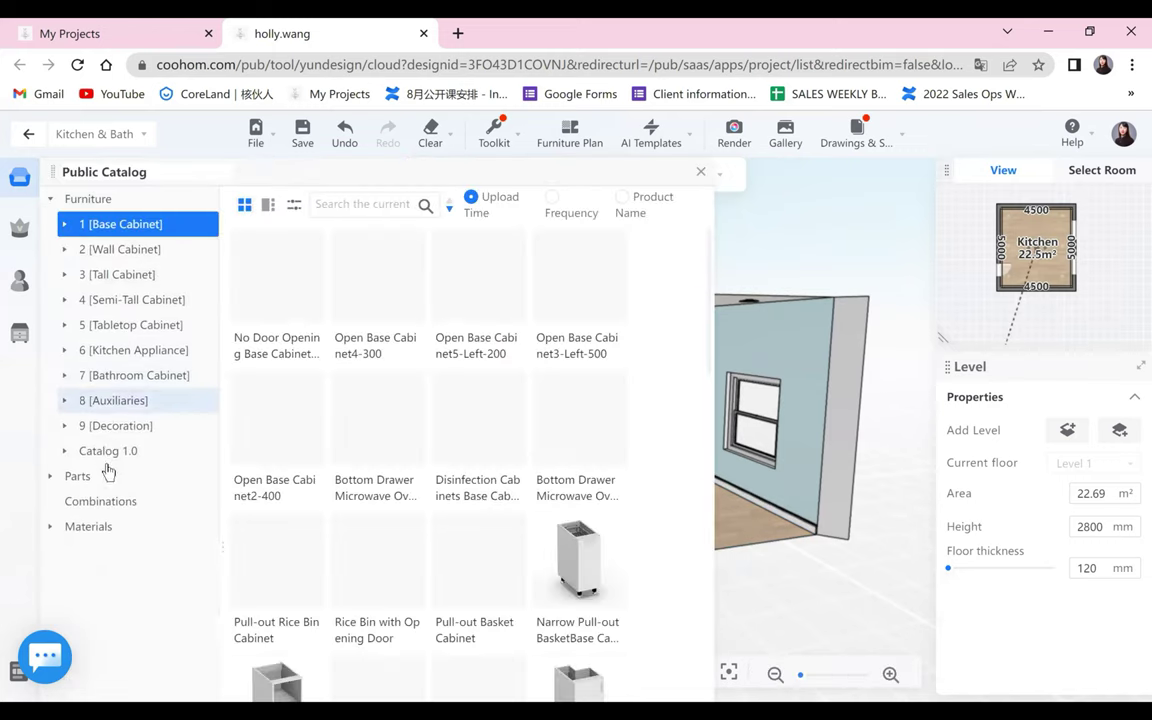
{"action": "left_click", "coordinate": [110, 230]}
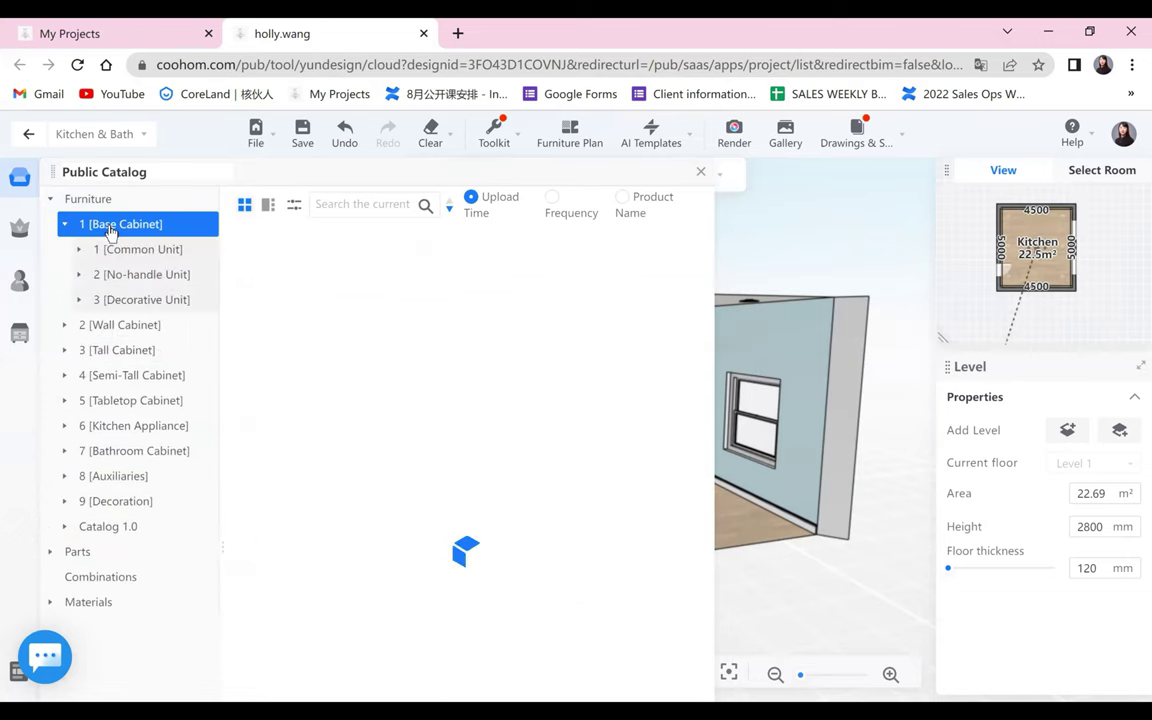
{"action": "left_click", "coordinate": [113, 250]}
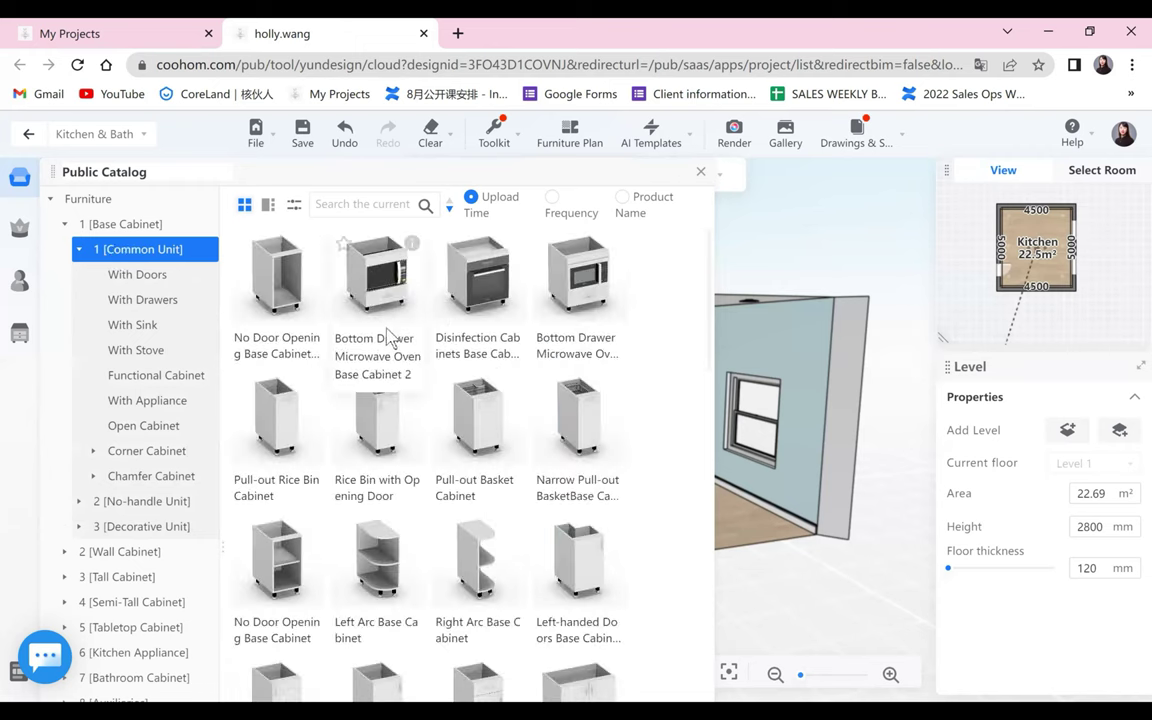
- Examine the common base cabinets with doors, drawers and sinks, including the details of individual cabinets
{"action": "left_click", "coordinate": [135, 274]}
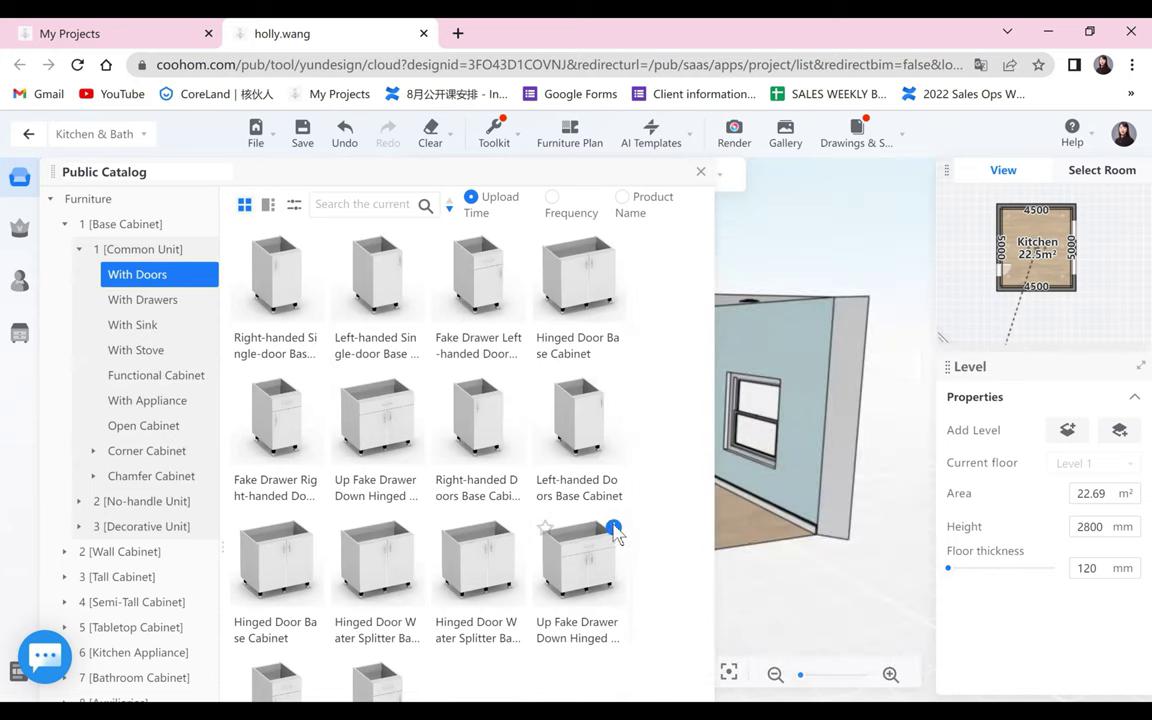
{"action": "mouse_move", "coordinate": [613, 527]}
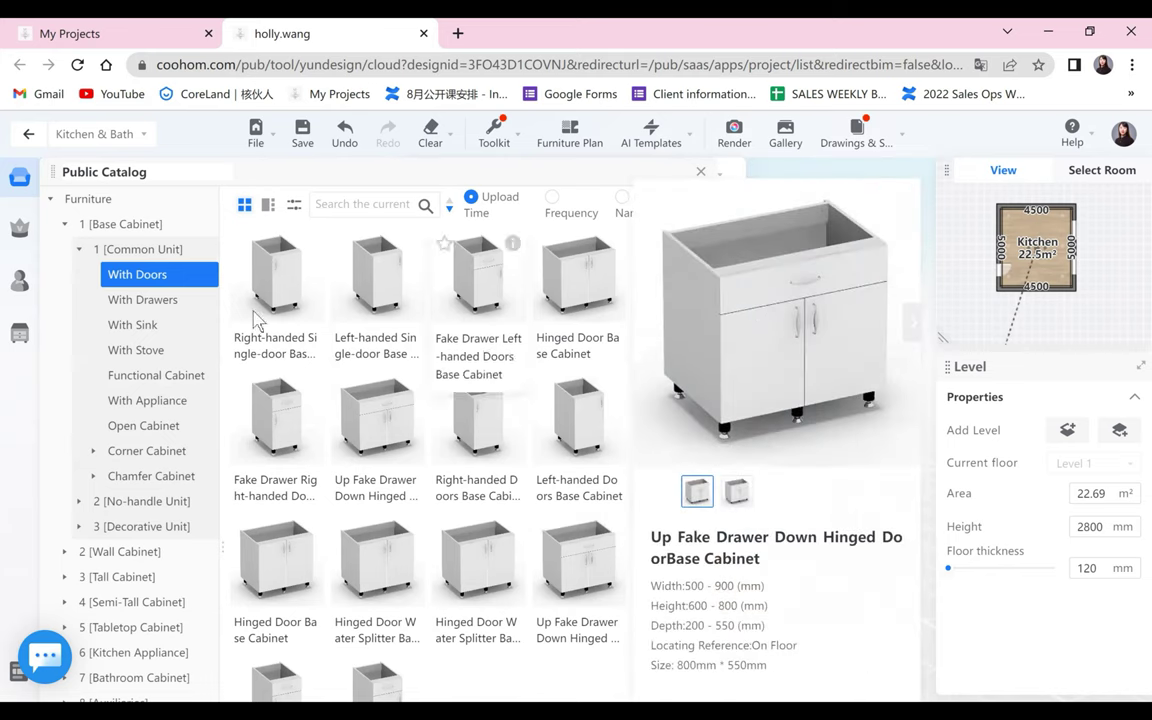
{"action": "left_click", "coordinate": [143, 299]}
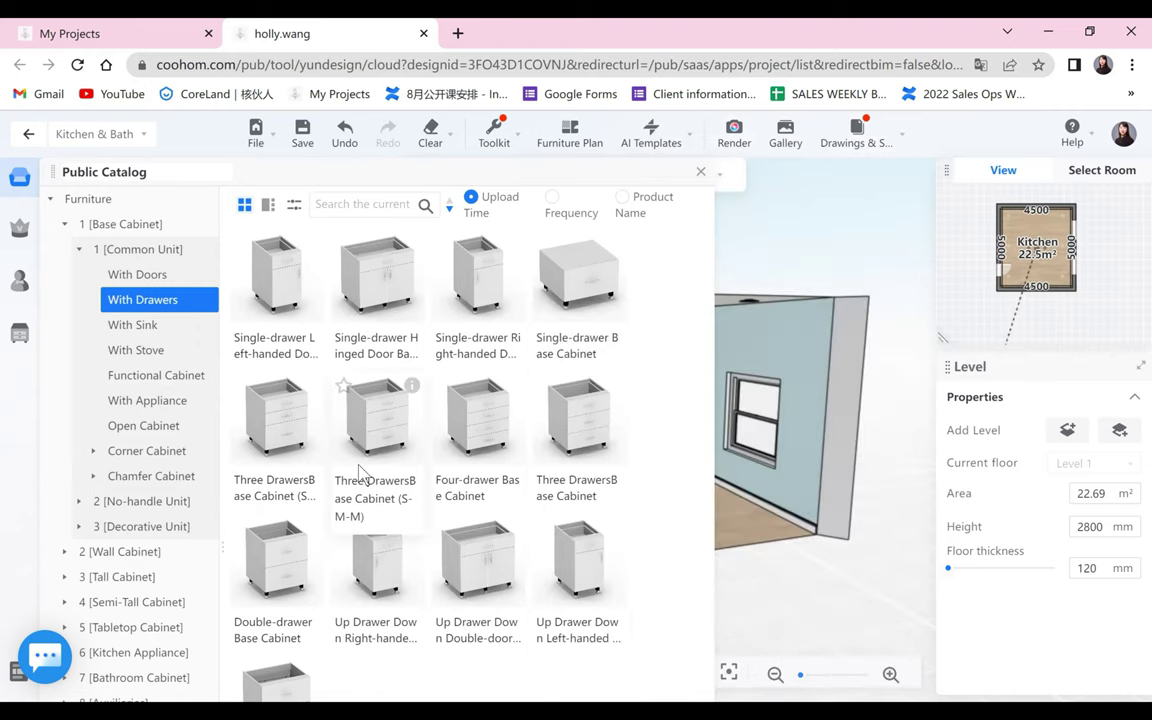
{"action": "left_click", "coordinate": [133, 324]}
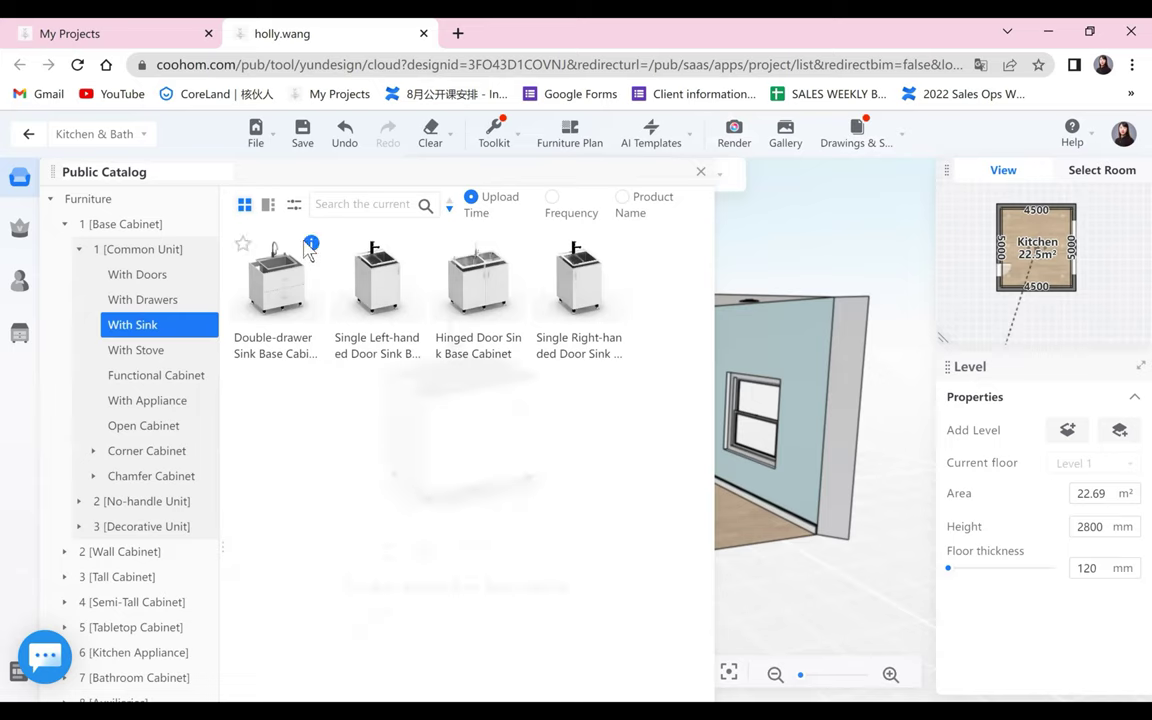
{"action": "mouse_move", "coordinate": [308, 250]}
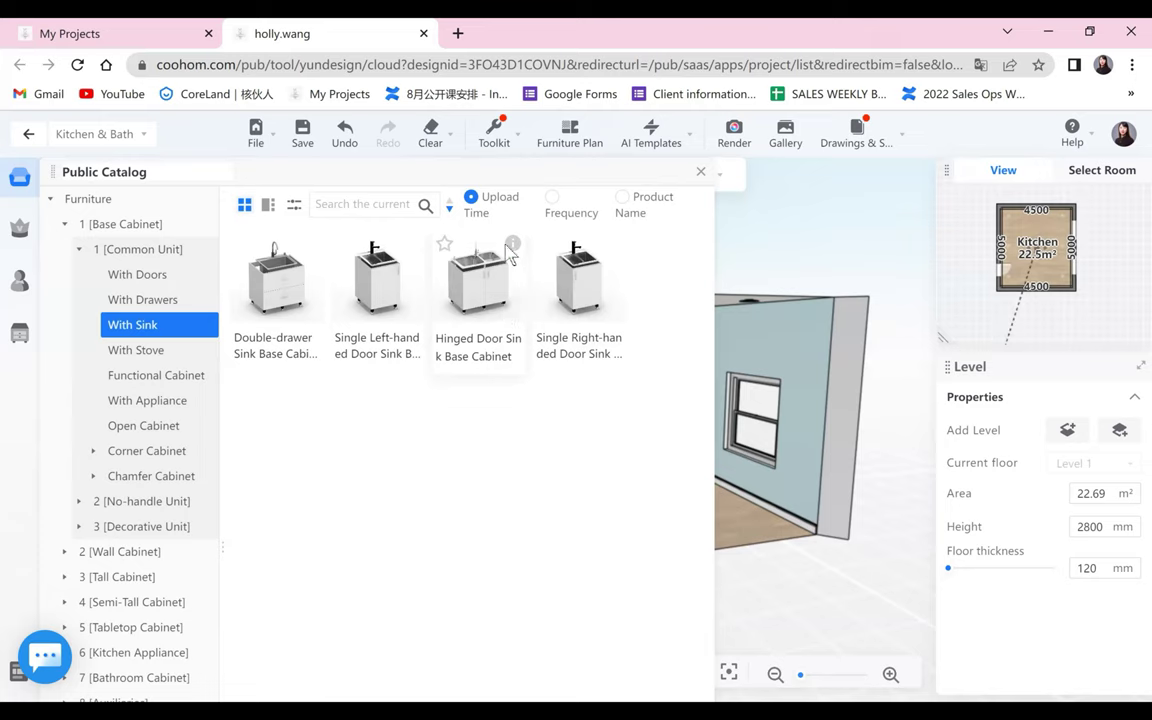
{"action": "mouse_move", "coordinate": [512, 246]}
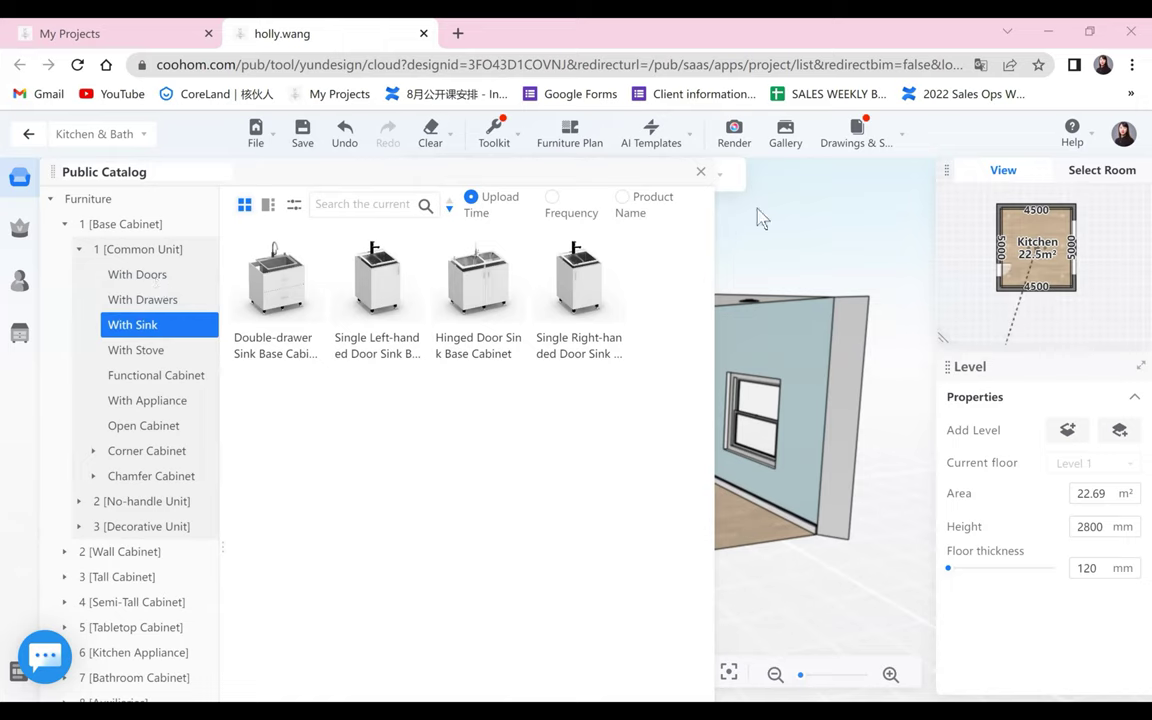
- Find the Three Drawers Base Cabinet (S-S-L) among the units with drawers and place it against the kitchen's far wall
{"action": "left_click", "coordinate": [142, 302]}
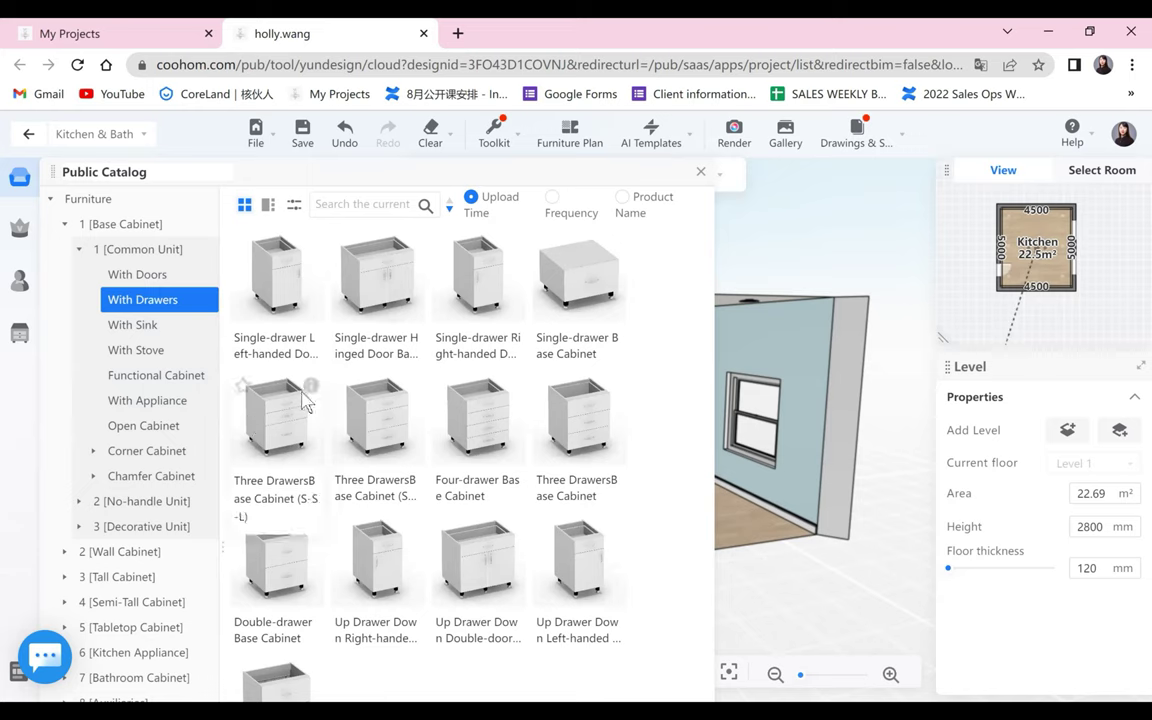
{"action": "mouse_move", "coordinate": [312, 389]}
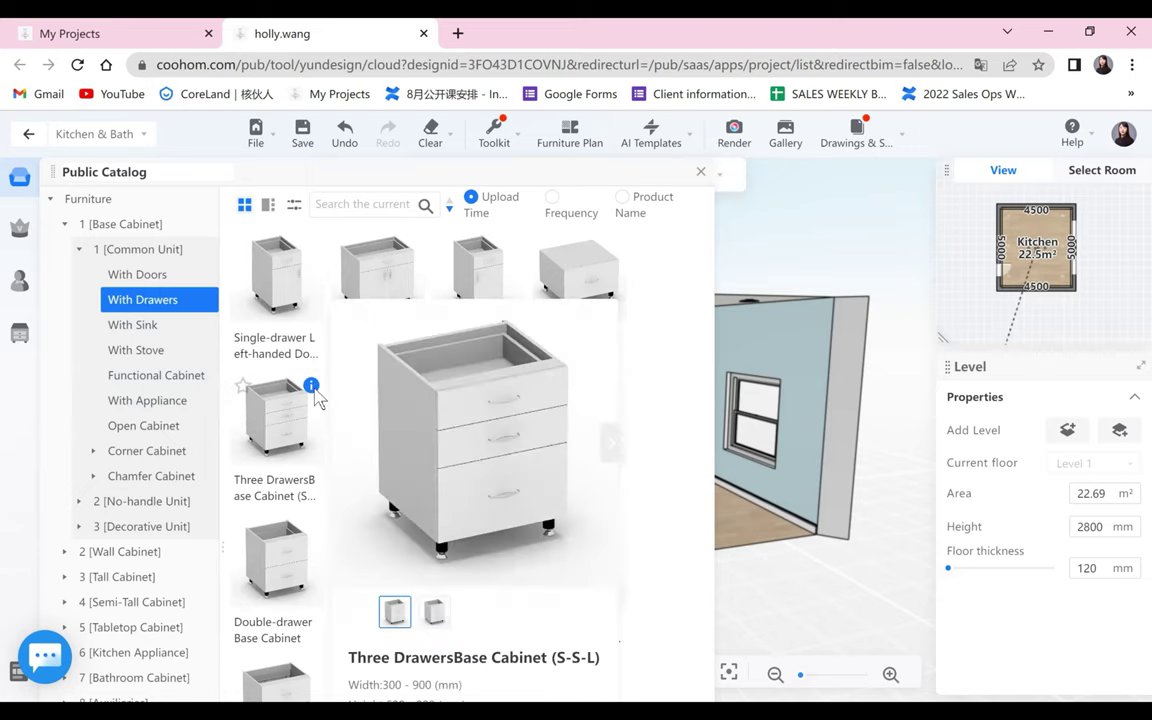
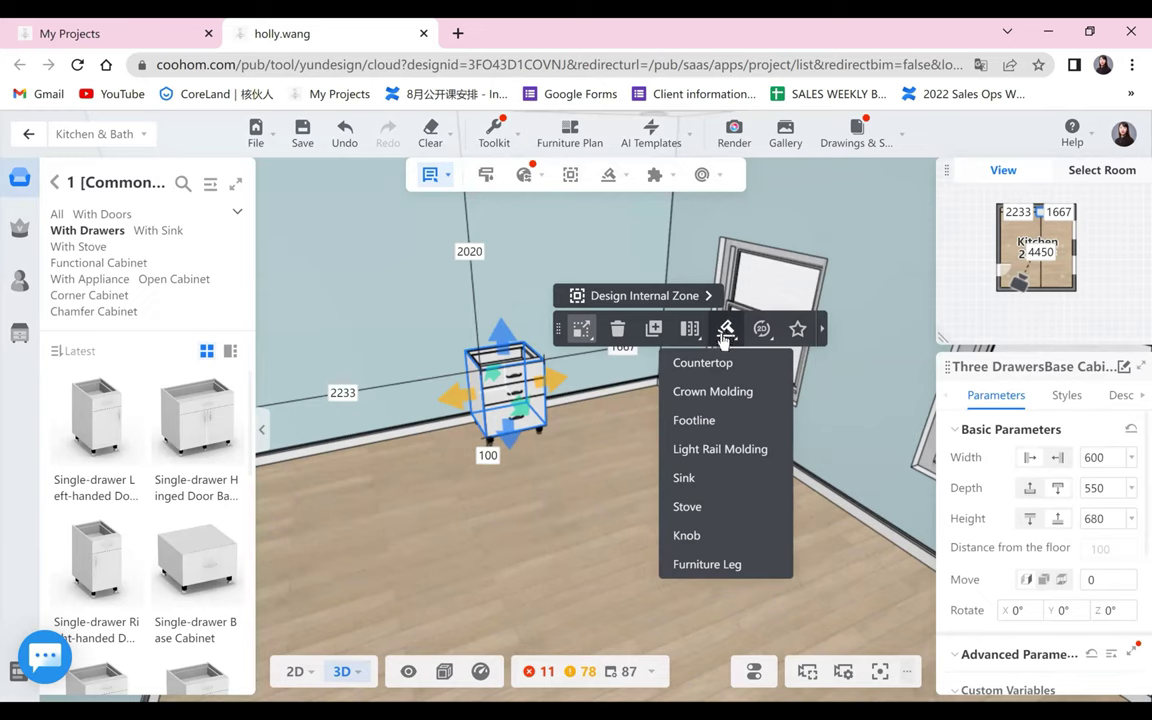
- Start building a sink on the drawer cabinet and choose Single Sink-18 as its style
{"action": "left_click", "coordinate": [703, 479]}
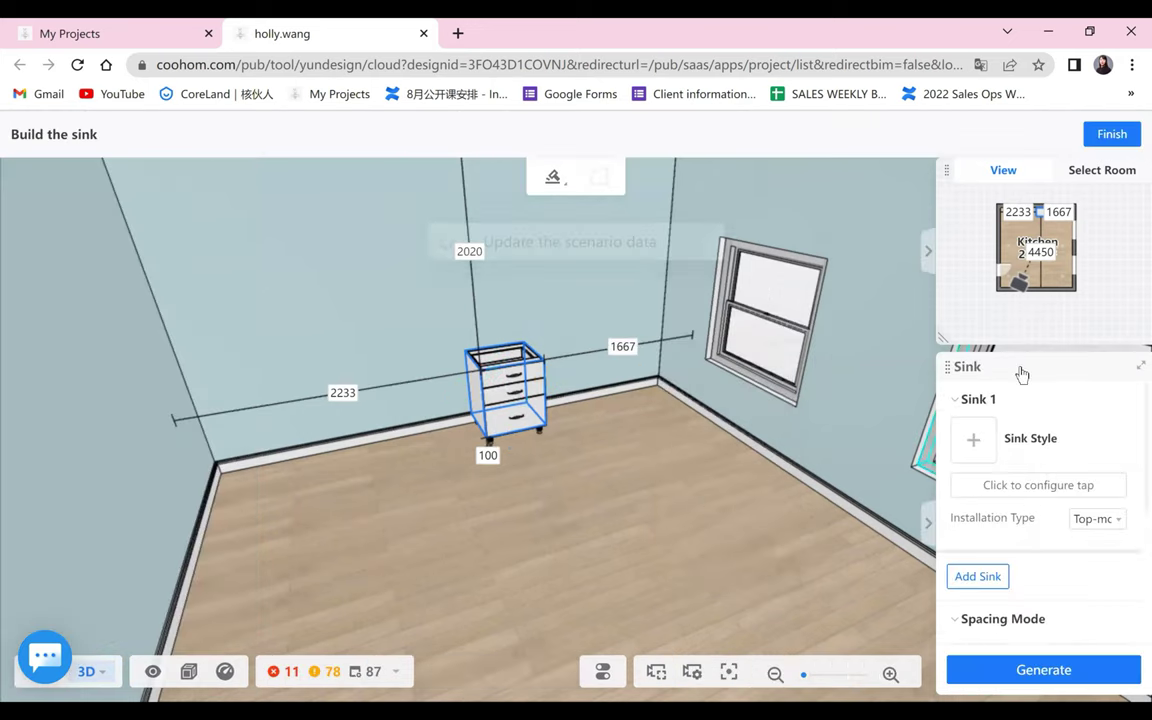
{"action": "left_click", "coordinate": [993, 452]}
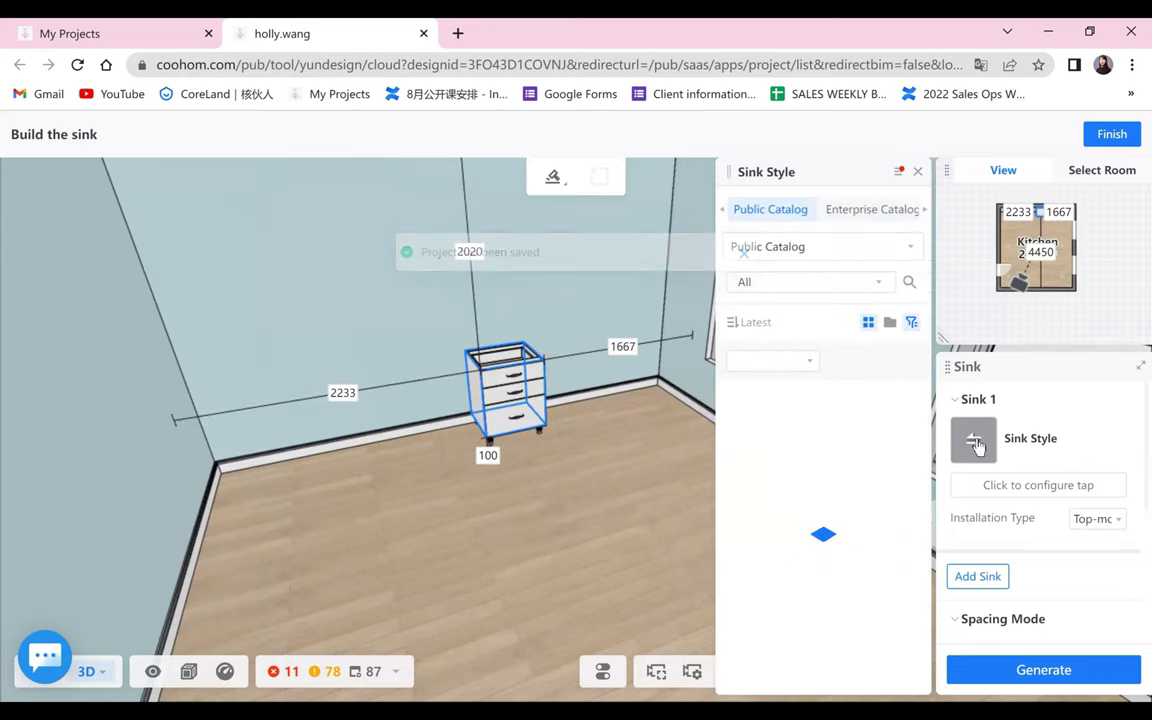
{"action": "scroll", "coordinate": [845, 490], "scroll_direction": "down", "scroll_amount": 12}
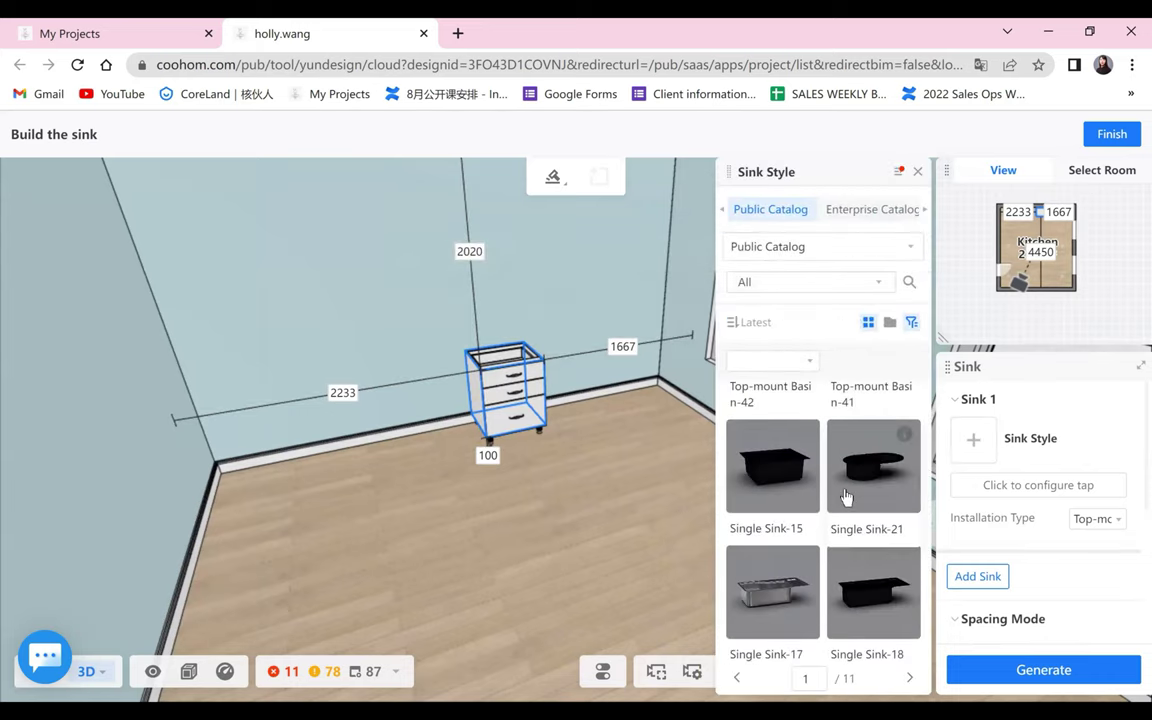
{"action": "scroll", "coordinate": [845, 495], "scroll_direction": "up", "scroll_amount": 5}
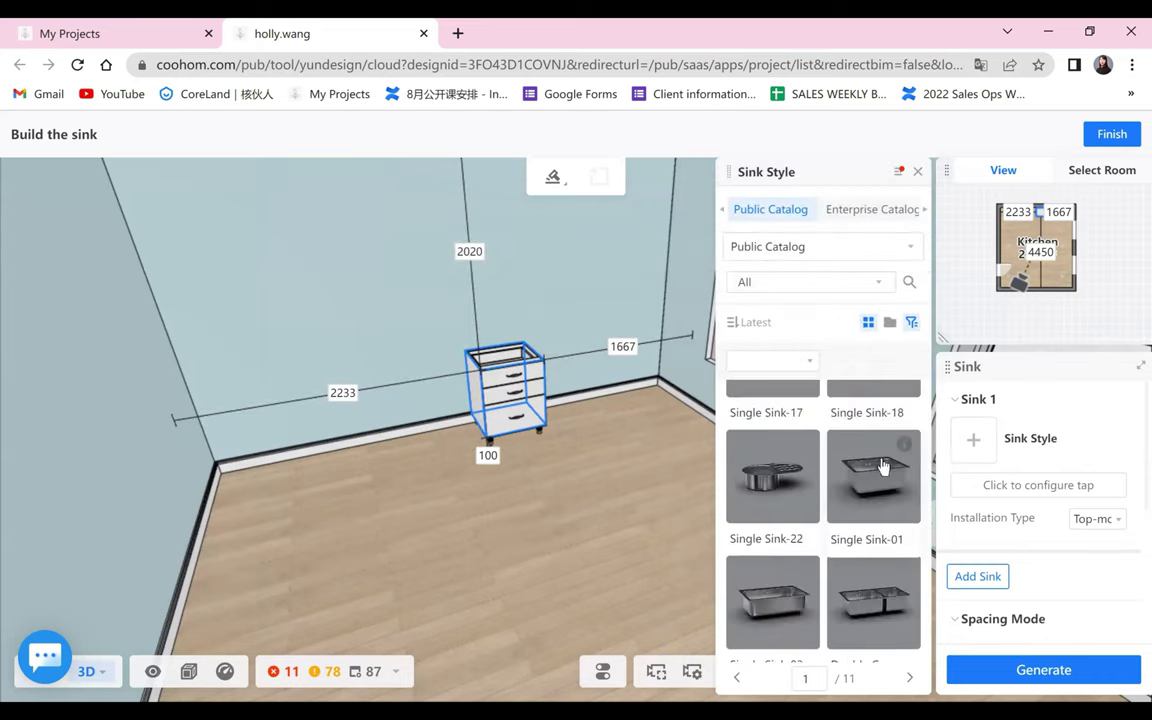
{"action": "left_click", "coordinate": [873, 419]}
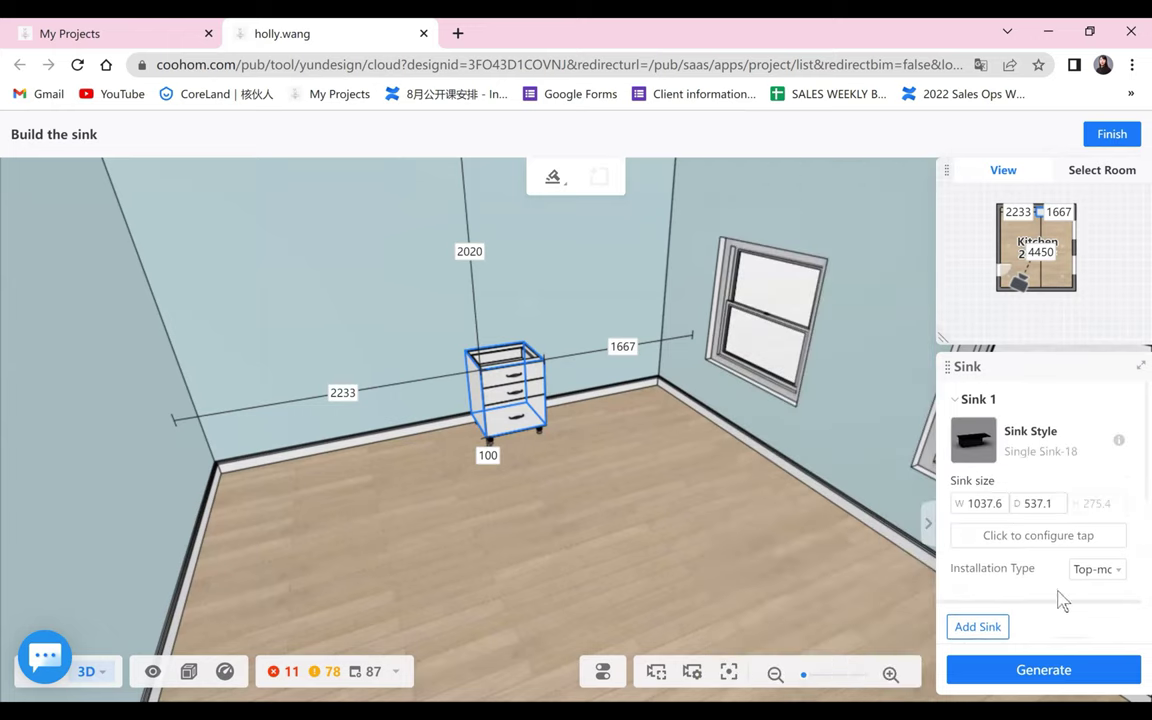
- Change the sink style to Single Sink-01, check its spacing settings and try to finish the sink build
{"action": "scroll", "coordinate": [1060, 535], "scroll_direction": "down", "scroll_amount": 2}
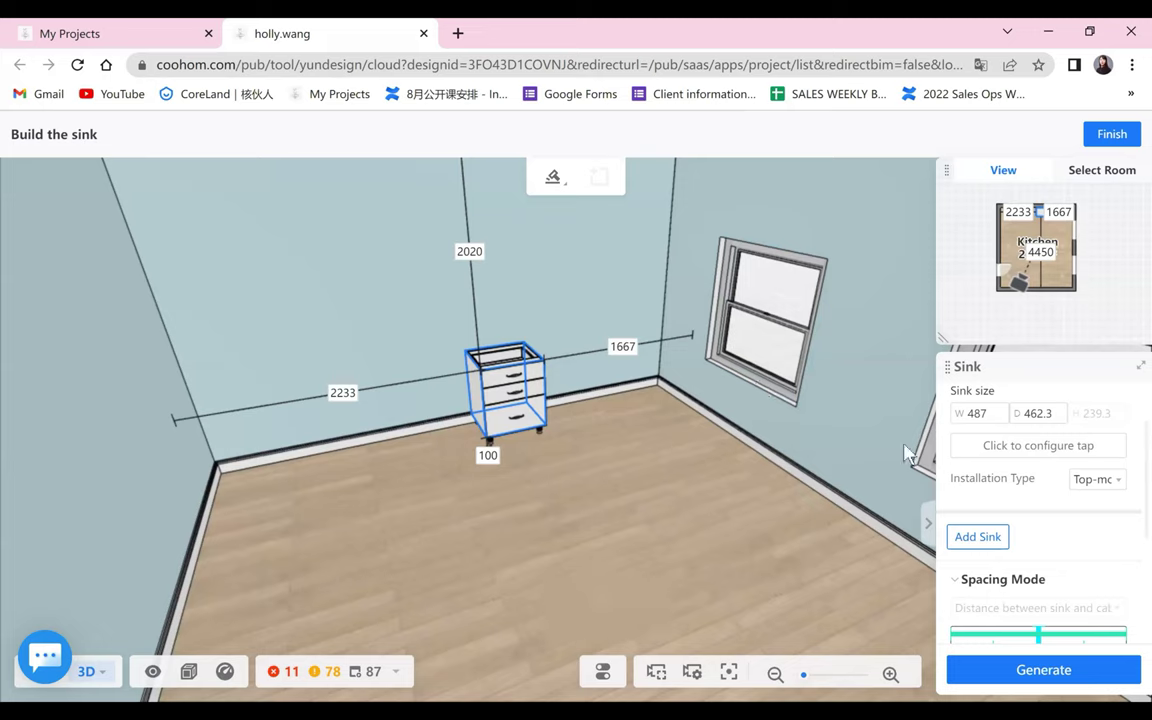
{"action": "scroll", "coordinate": [966, 450], "scroll_direction": "up", "scroll_amount": 2}
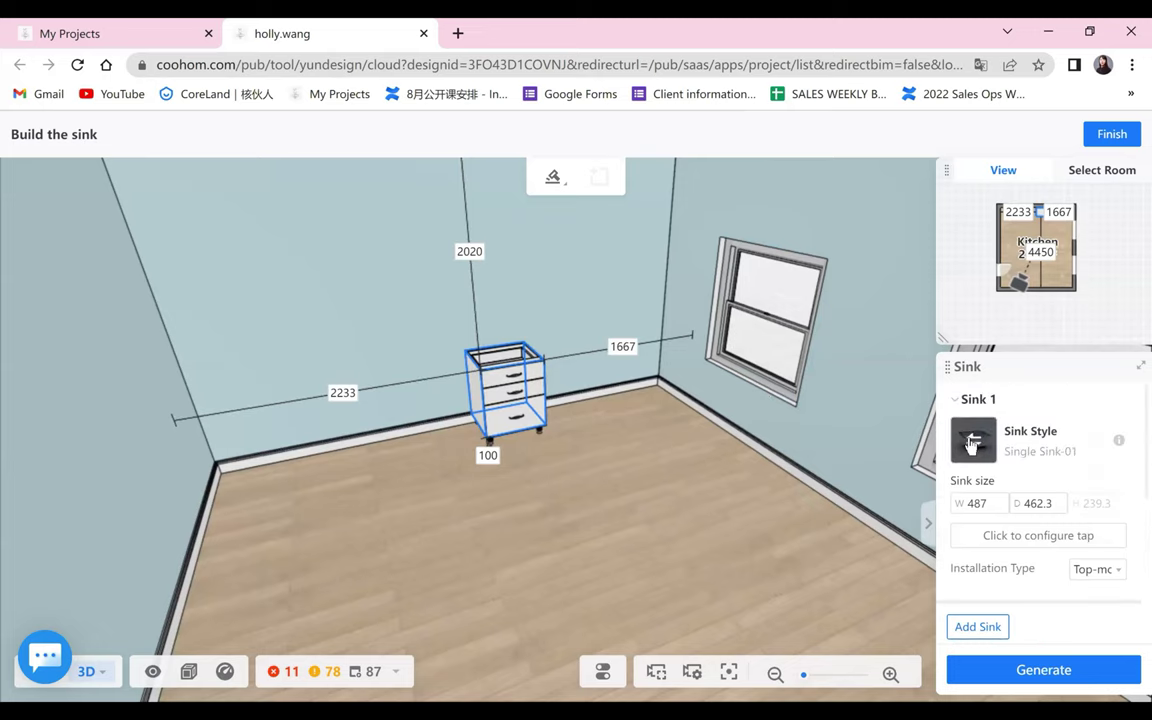
{"action": "left_click", "coordinate": [970, 445]}
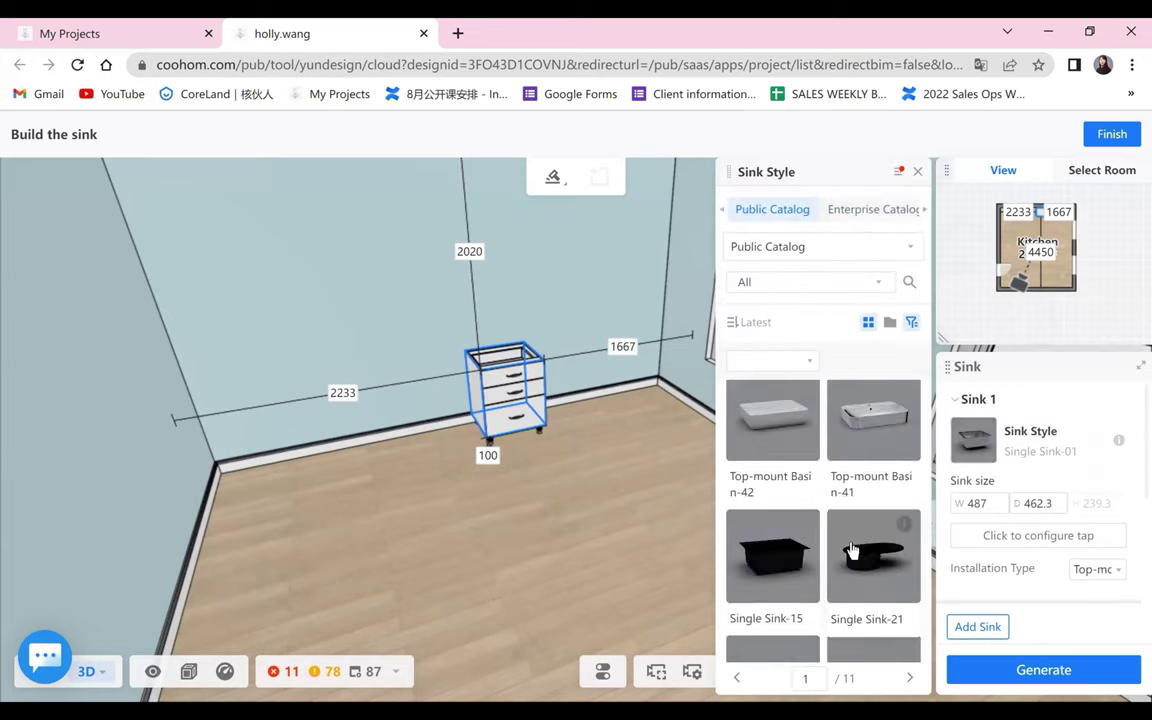
{"action": "scroll", "coordinate": [851, 550], "scroll_direction": "down", "scroll_amount": 3}
{"action": "left_click", "coordinate": [958, 555]}
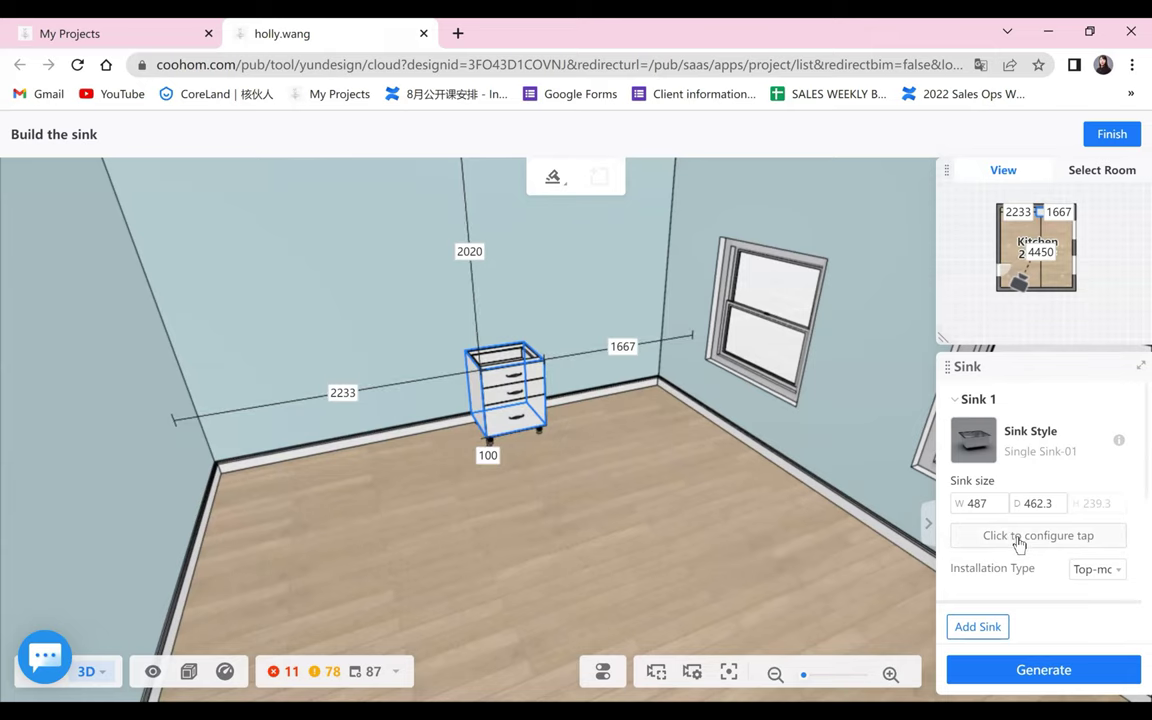
{"action": "scroll", "coordinate": [1011, 589], "scroll_direction": "down", "scroll_amount": 5}
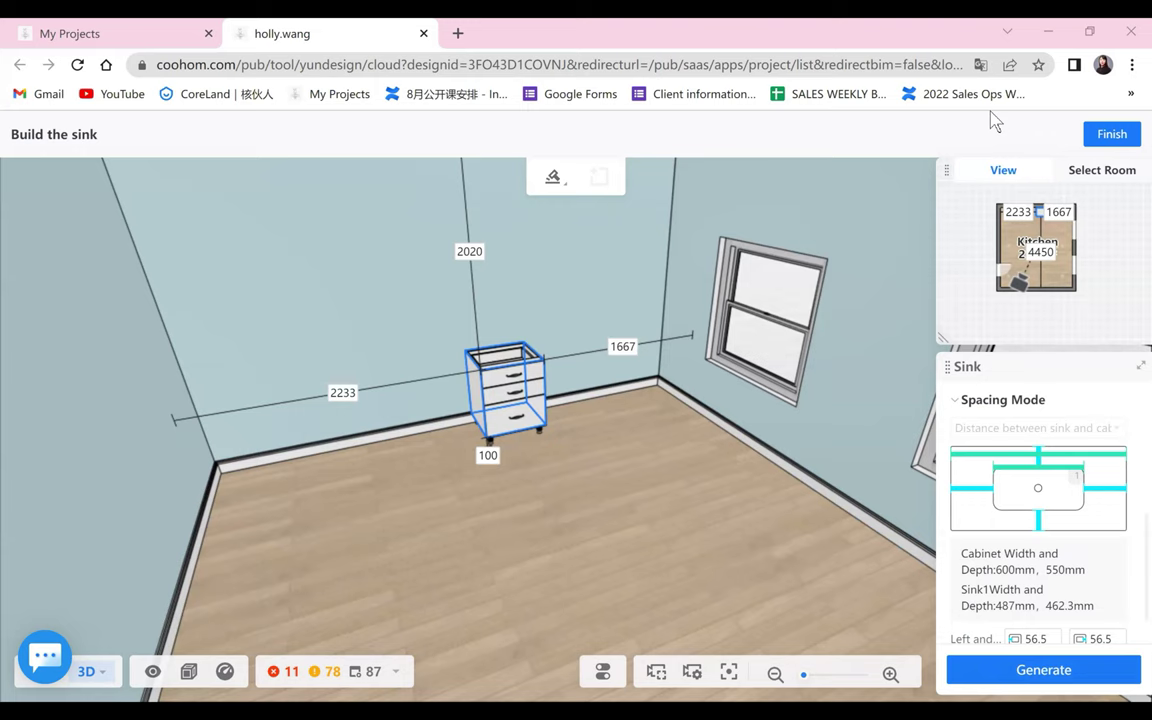
{"action": "left_click", "coordinate": [1108, 136]}
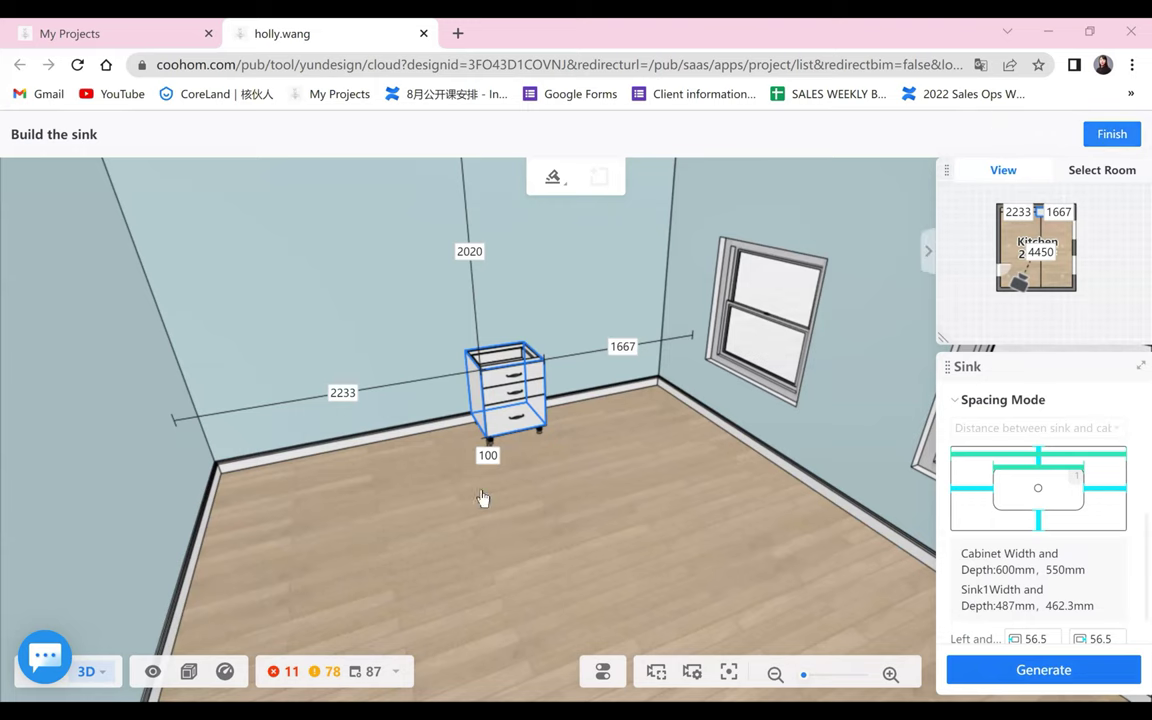
- Try again to build the Single Sink-01 sink on the drawer base cabinet
{"action": "left_click", "coordinate": [527, 385]}
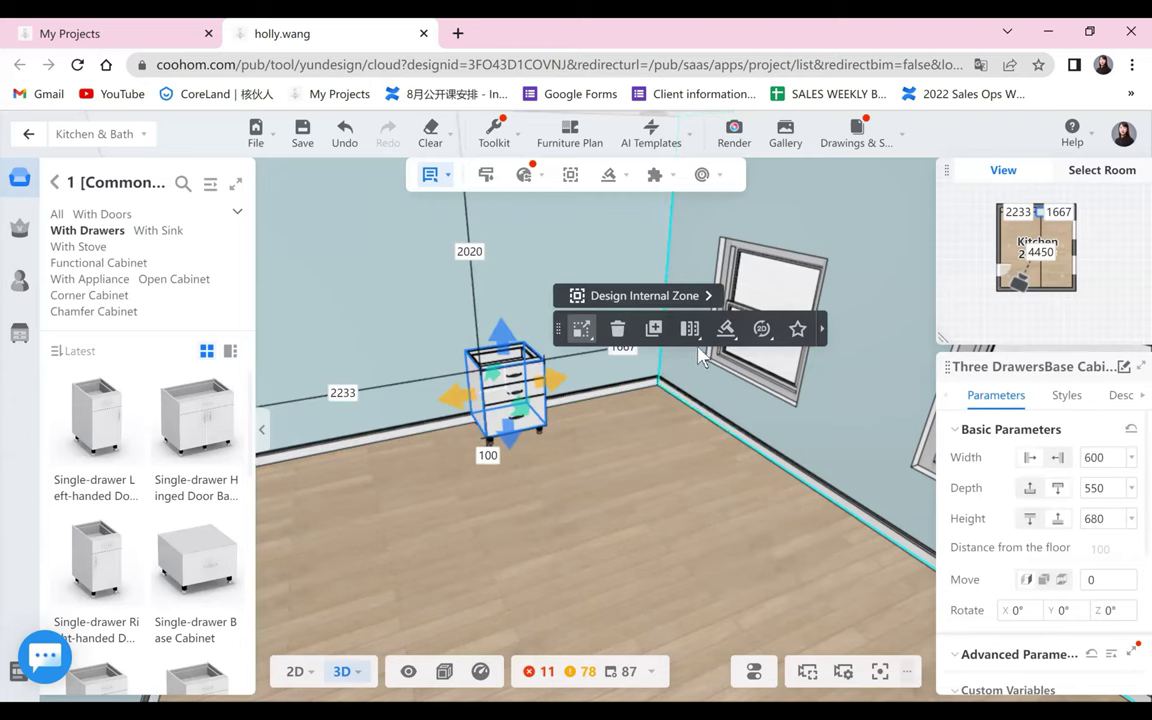
{"action": "left_click", "coordinate": [726, 329]}
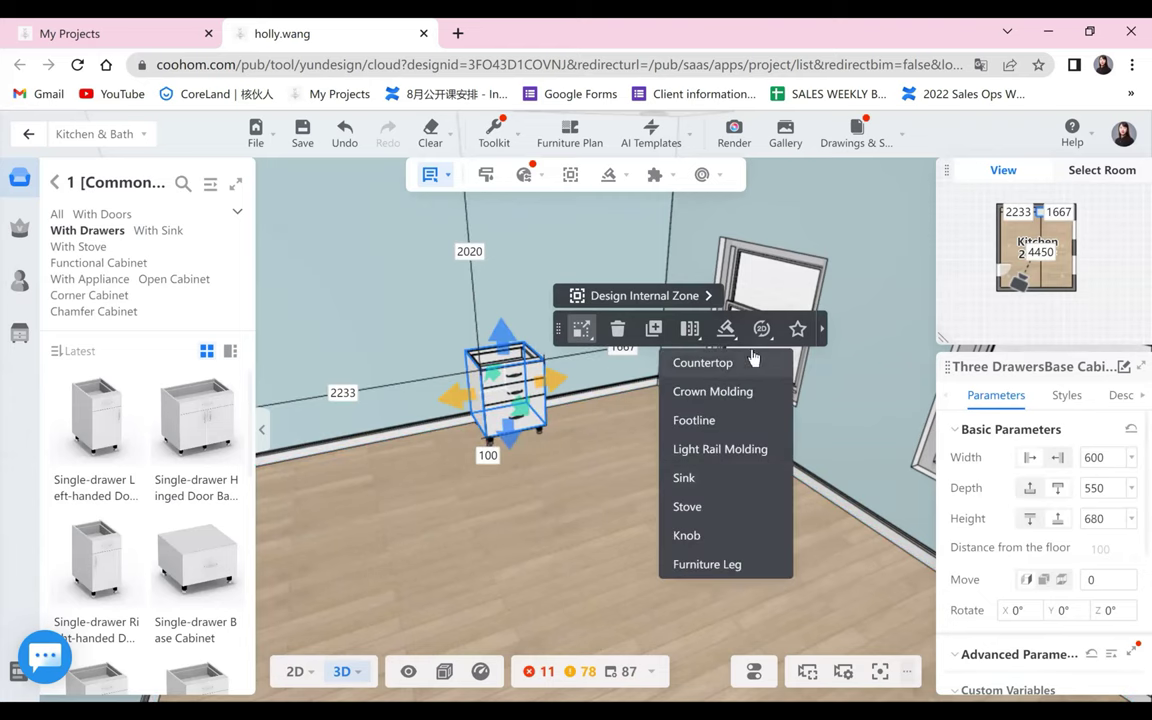
{"action": "left_click", "coordinate": [684, 479]}
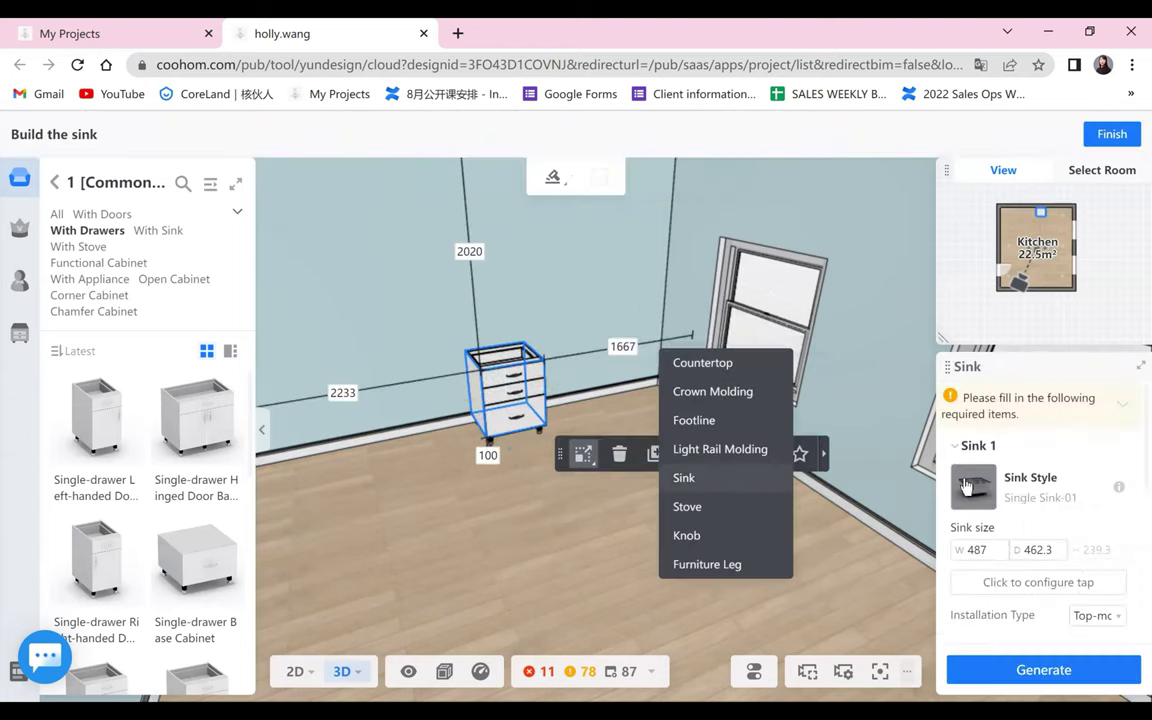
{"action": "left_click", "coordinate": [975, 488]}
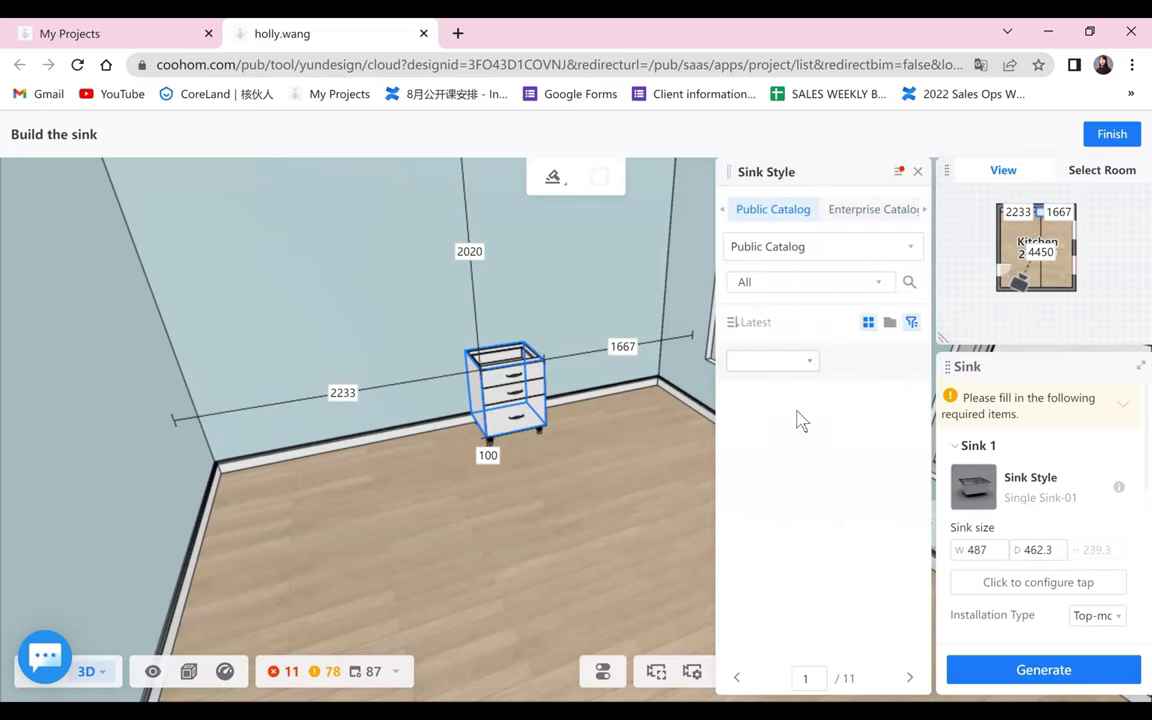
{"action": "left_click", "coordinate": [917, 173]}
{"action": "scroll", "coordinate": [1035, 540], "scroll_direction": "down", "scroll_amount": 2}
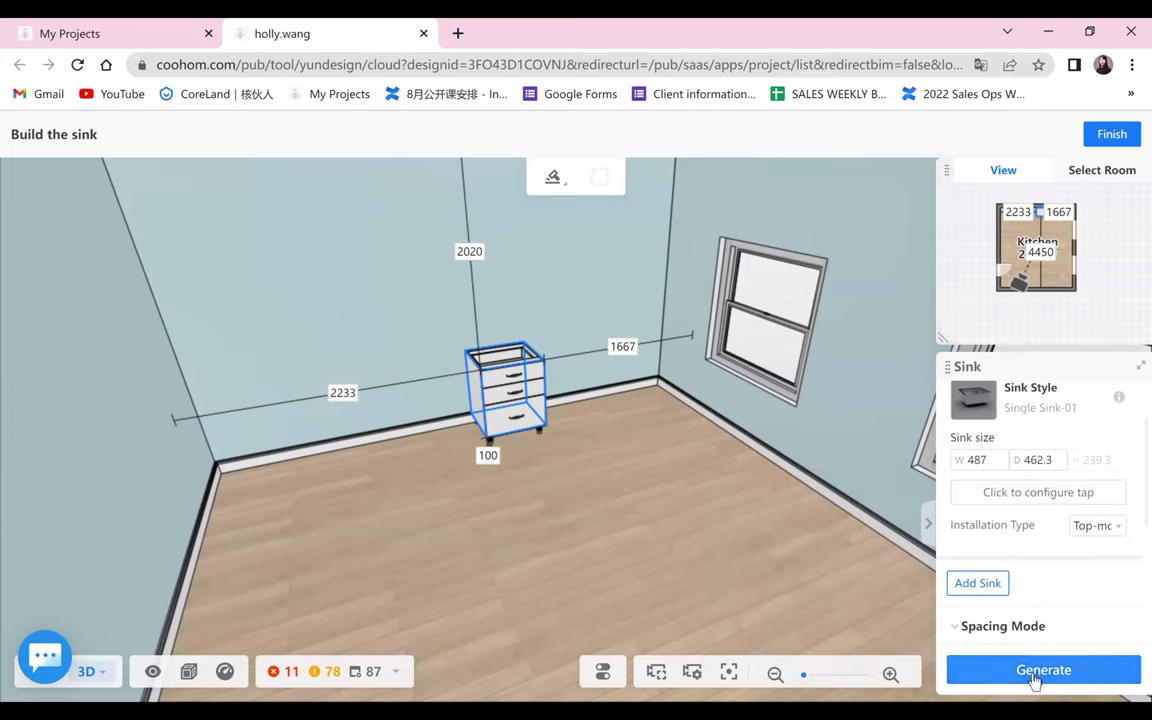
{"action": "left_click", "coordinate": [1112, 134]}
{"action": "left_click", "coordinate": [705, 402]}
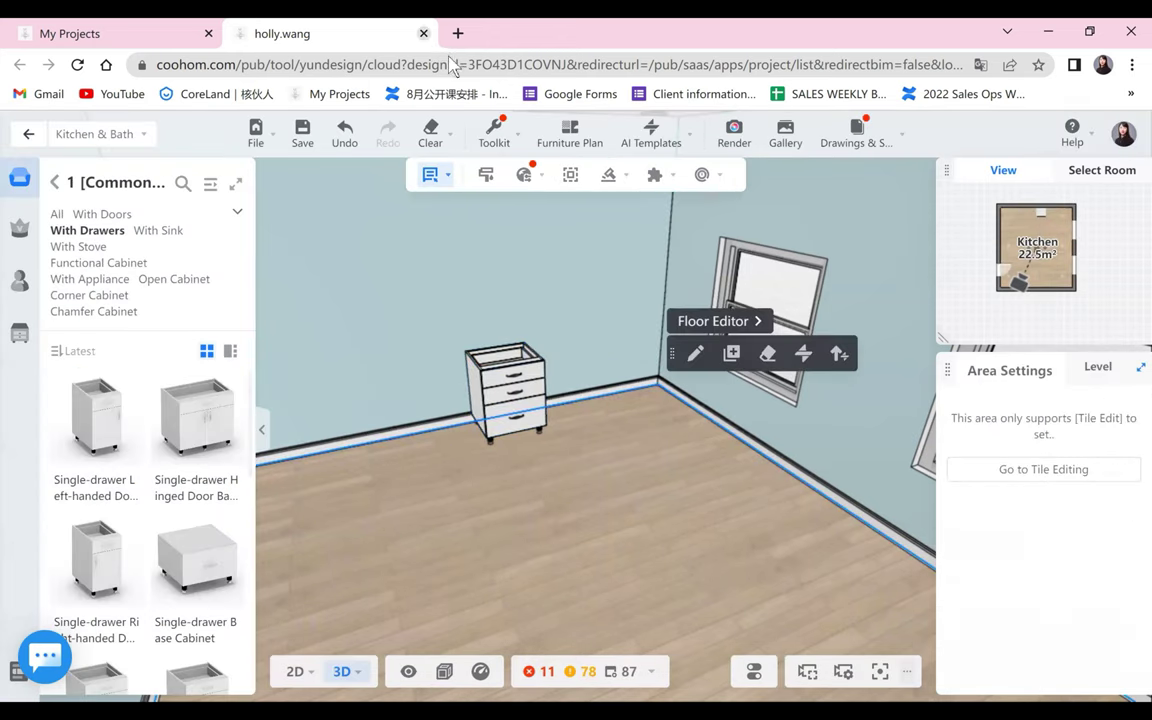
- Close the design, reopen the kitchen project from the project list and enter its Kitchen & Bath tool
{"action": "left_click", "coordinate": [424, 33]}
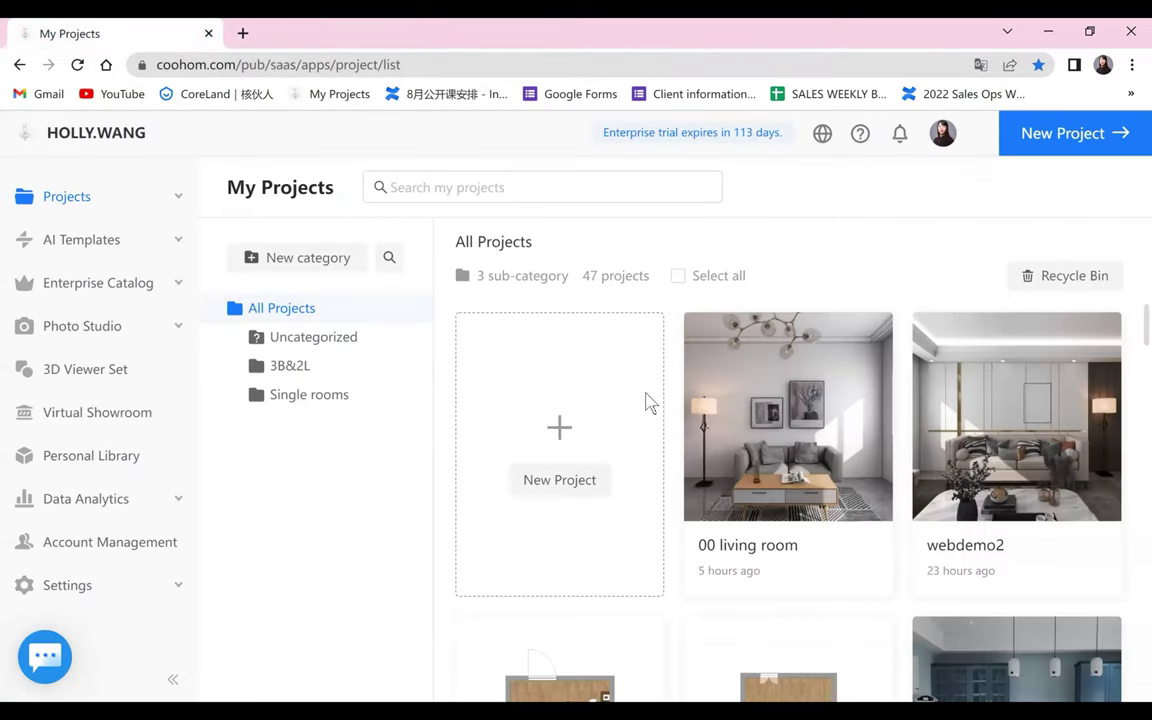
{"action": "scroll", "coordinate": [694, 468], "scroll_direction": "down", "scroll_amount": 4}
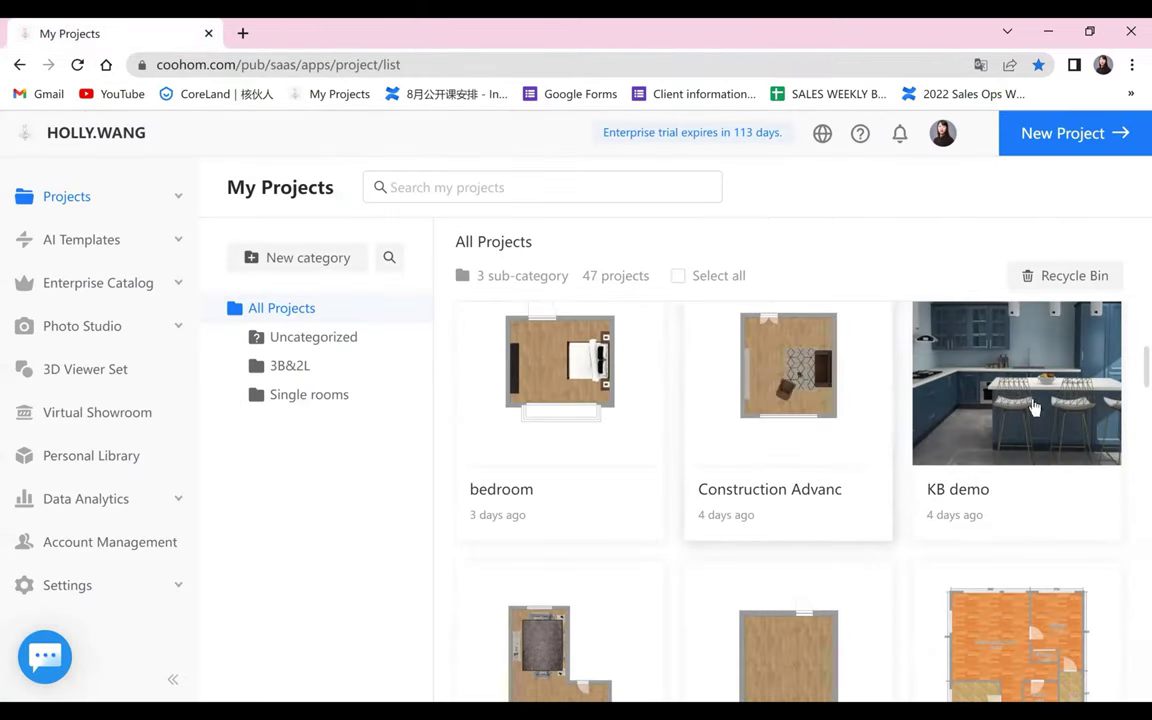
{"action": "left_click", "coordinate": [1031, 398]}
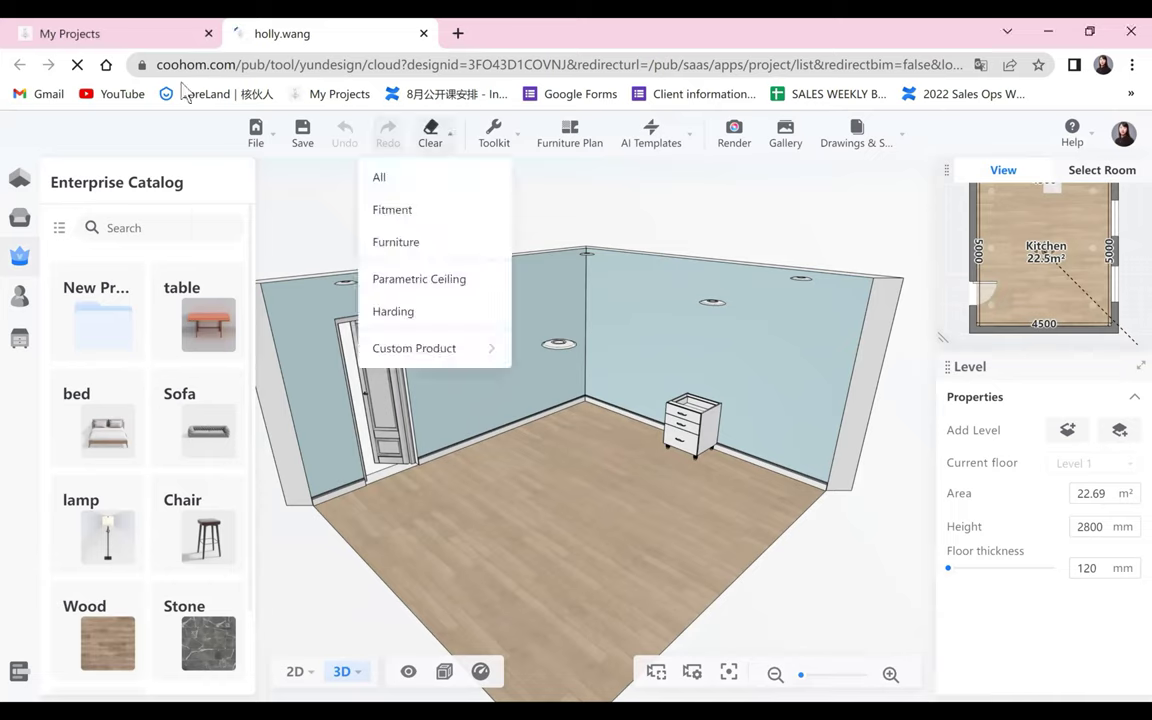
{"action": "mouse_move", "coordinate": [31, 352]}
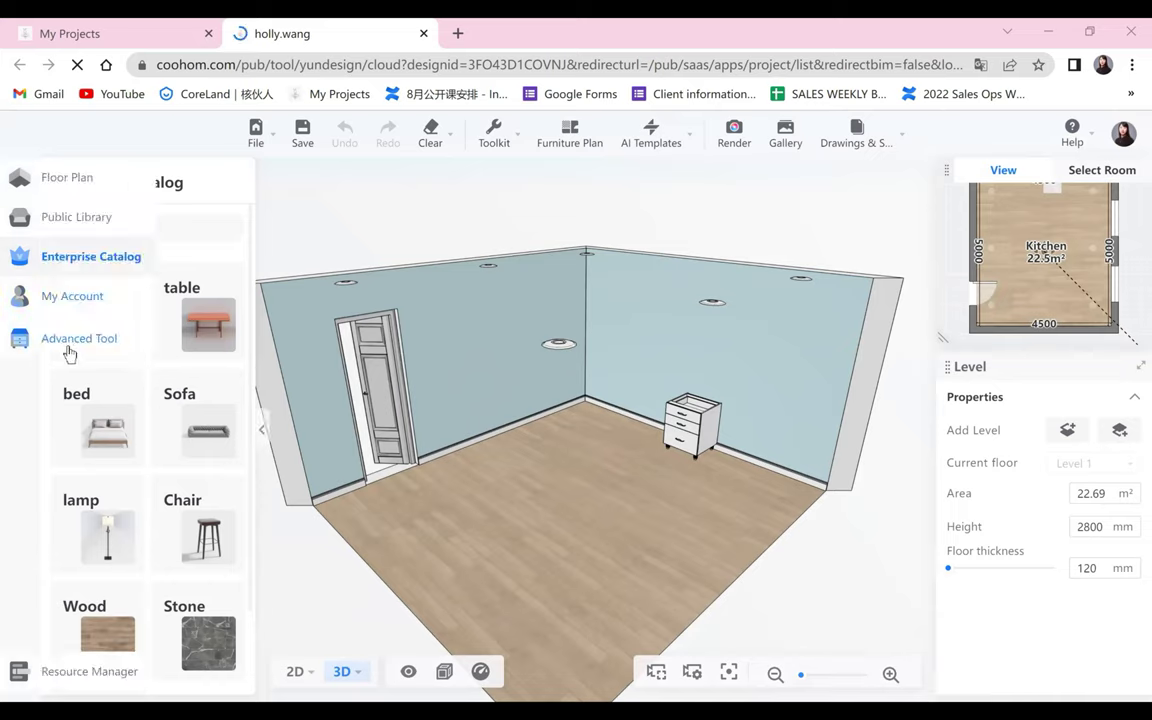
{"action": "left_click", "coordinate": [100, 342]}
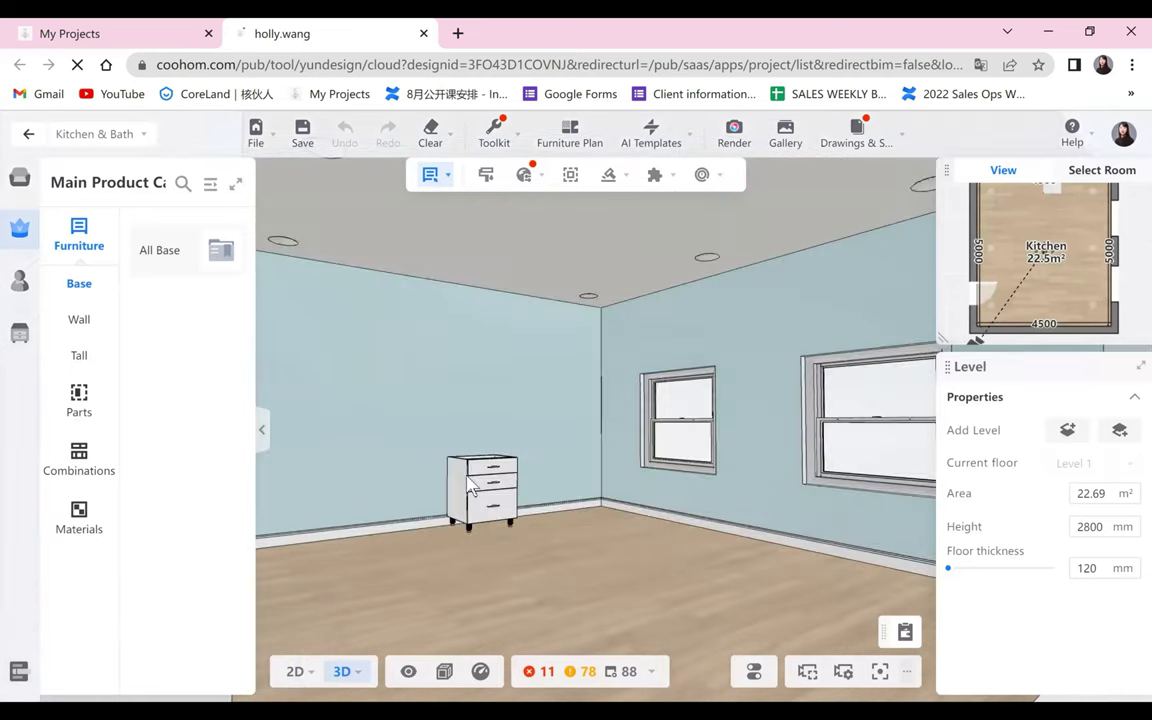
- Start a sink on the drawer base cabinet and choose Single Sink-01 from the public catalog as its style
{"action": "left_click", "coordinate": [483, 483]}
{"action": "left_click", "coordinate": [698, 430]}
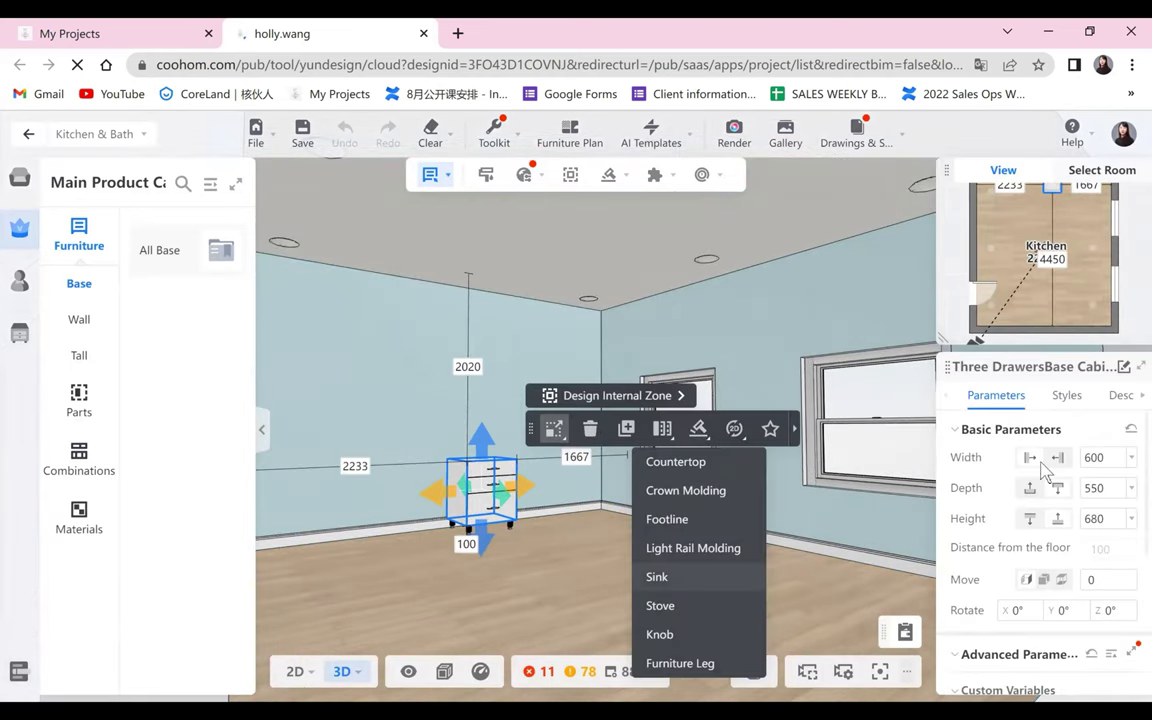
{"action": "left_click", "coordinate": [981, 449]}
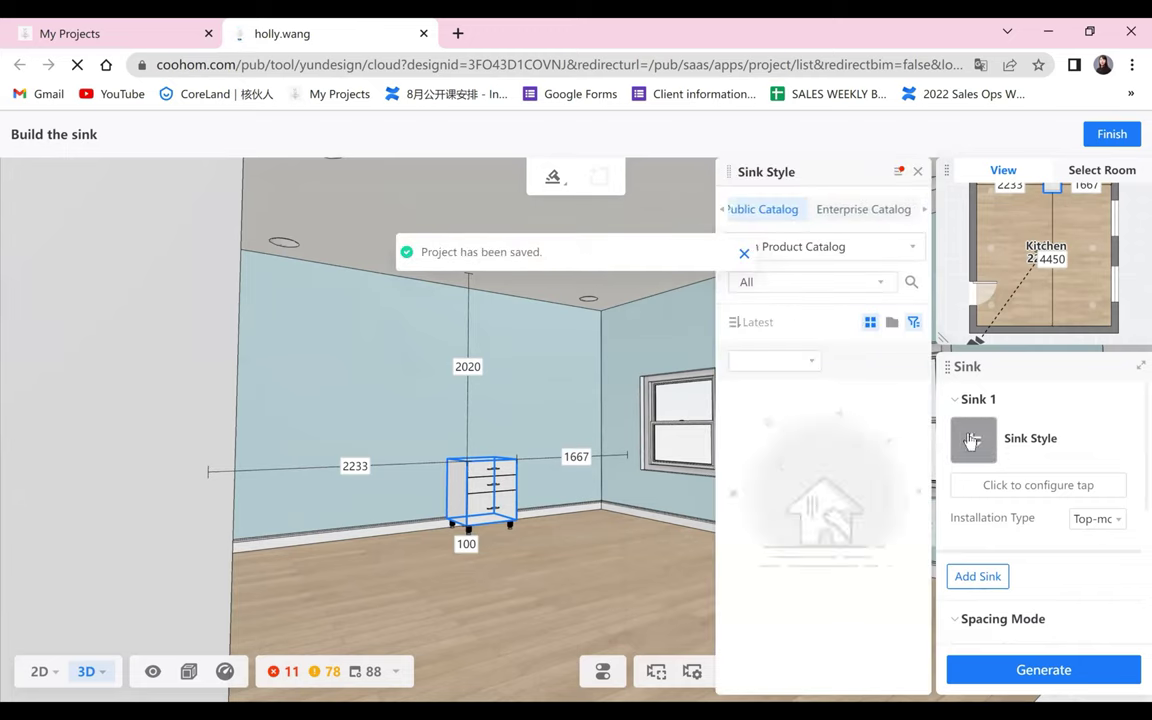
{"action": "scroll", "coordinate": [896, 533], "scroll_direction": "down", "scroll_amount": 1}
{"action": "scroll", "coordinate": [896, 533], "scroll_direction": "down", "scroll_amount": 5}
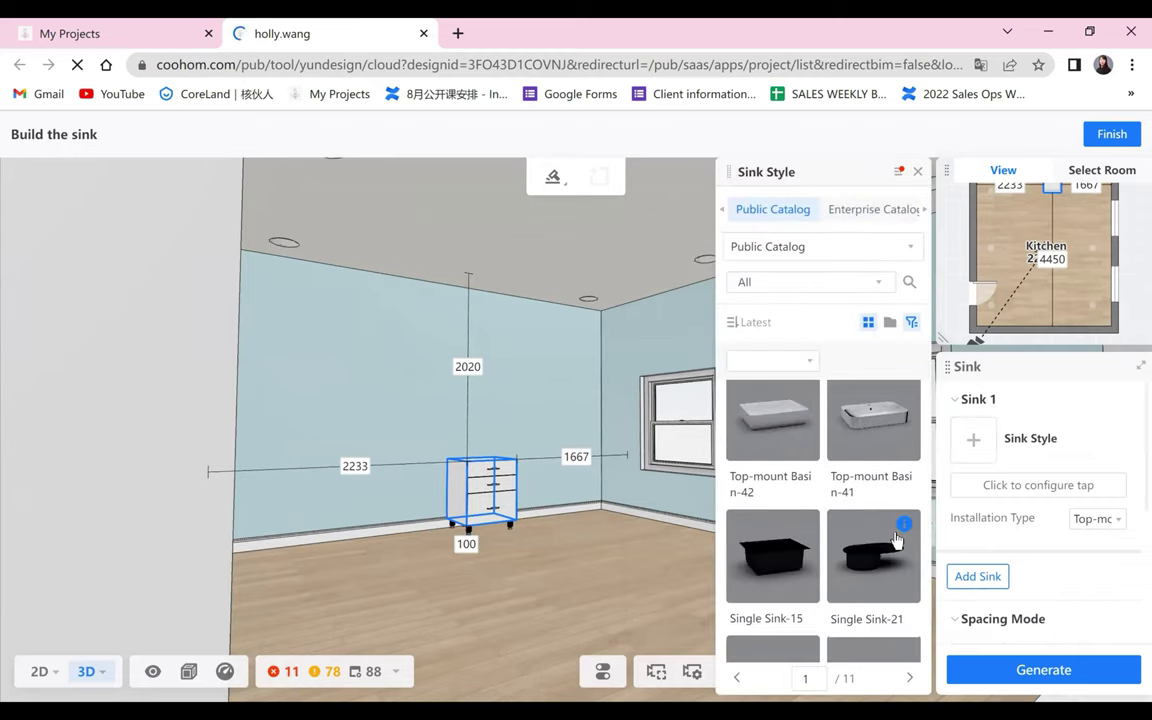
{"action": "scroll", "coordinate": [879, 601], "scroll_direction": "down", "scroll_amount": 2}
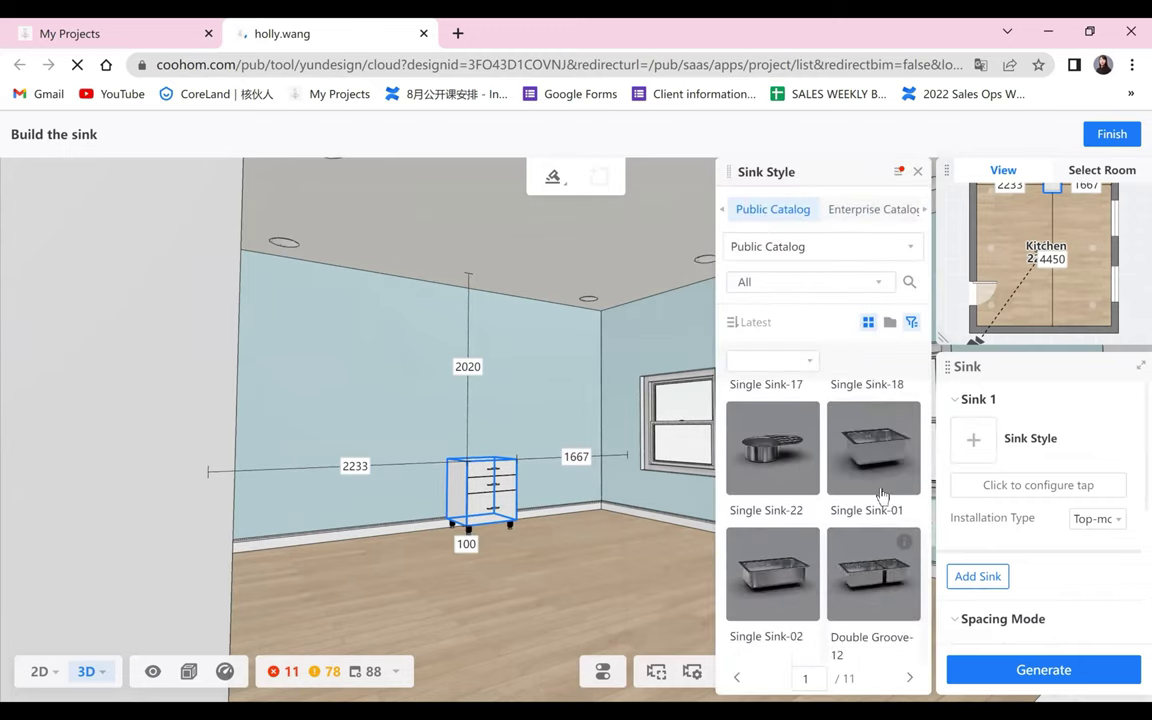
{"action": "left_click", "coordinate": [873, 447]}
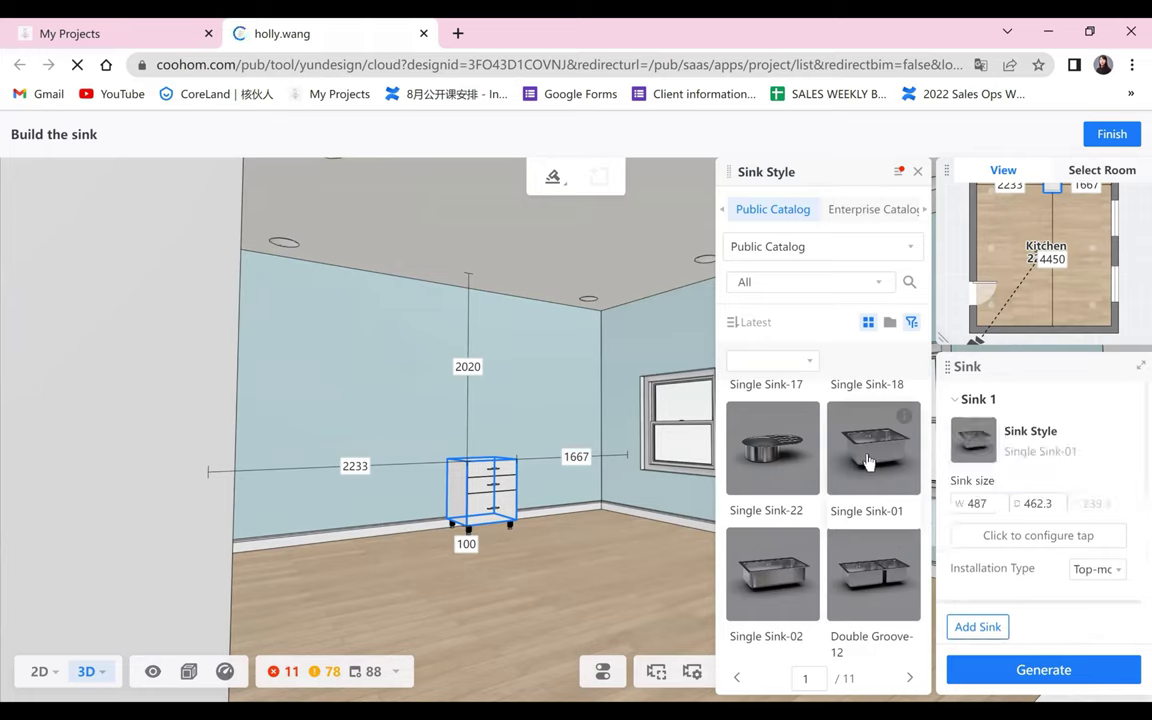
- Configure a tap for the sink using the Faucet-87 style from the public catalog
{"action": "left_click", "coordinate": [1066, 537]}
{"action": "left_click", "coordinate": [1068, 539]}
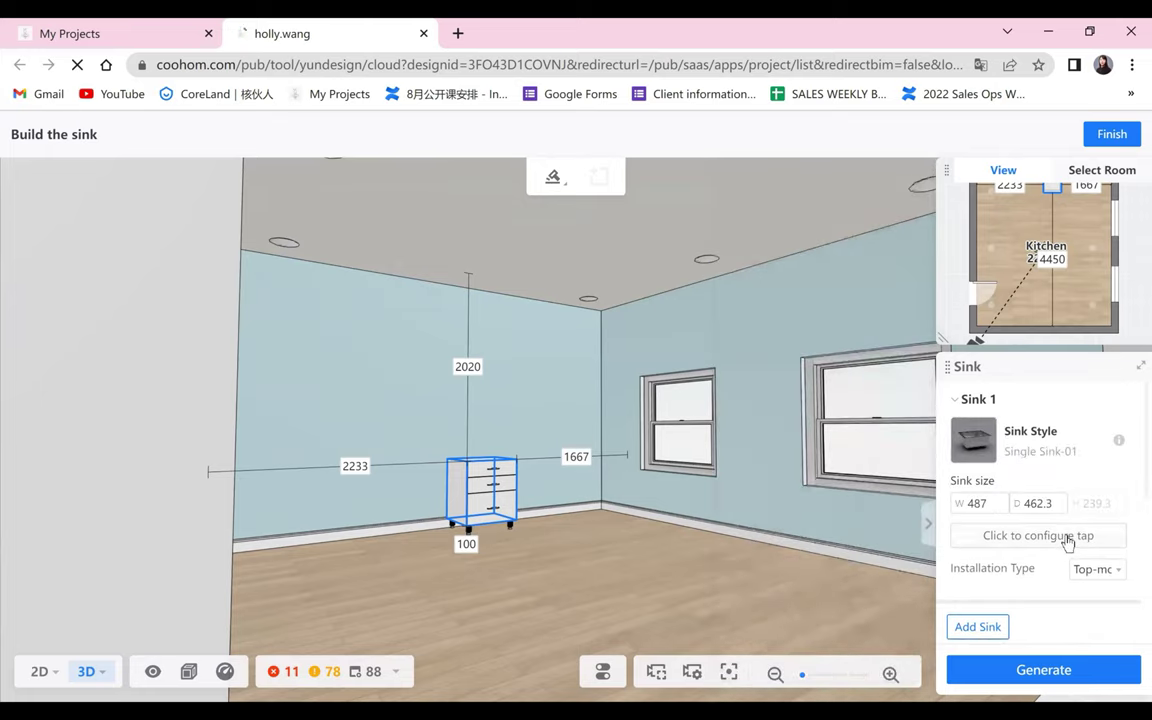
{"action": "left_click", "coordinate": [1068, 539]}
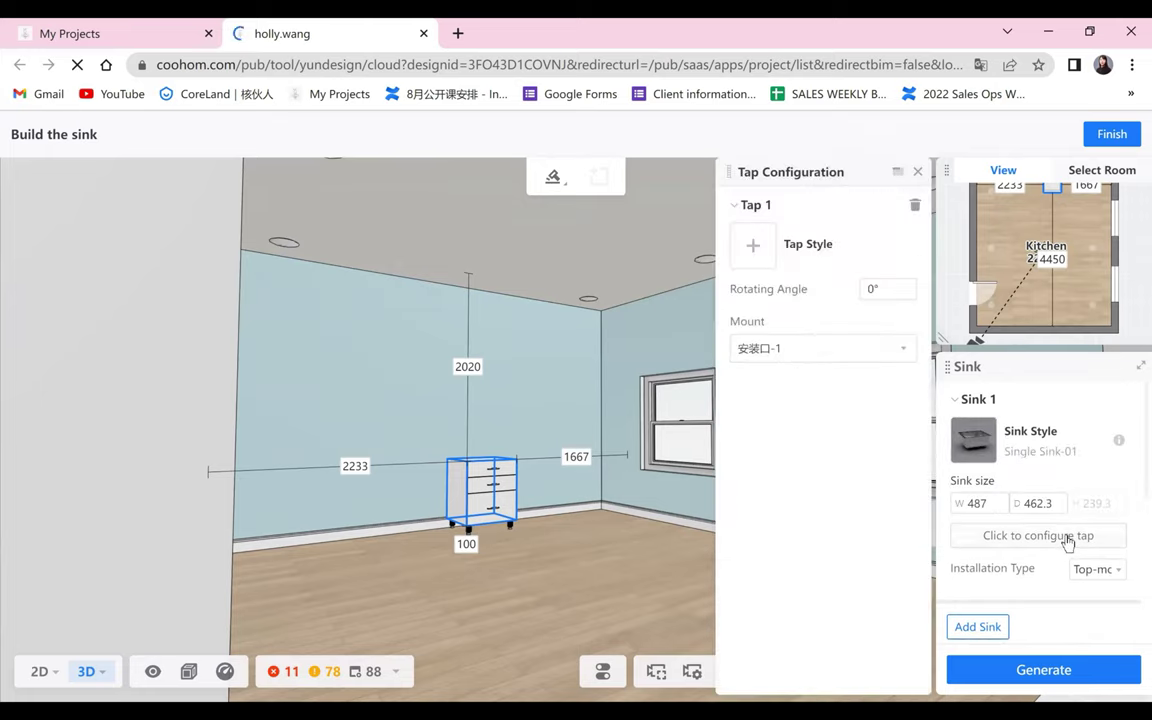
{"action": "left_click", "coordinate": [741, 248]}
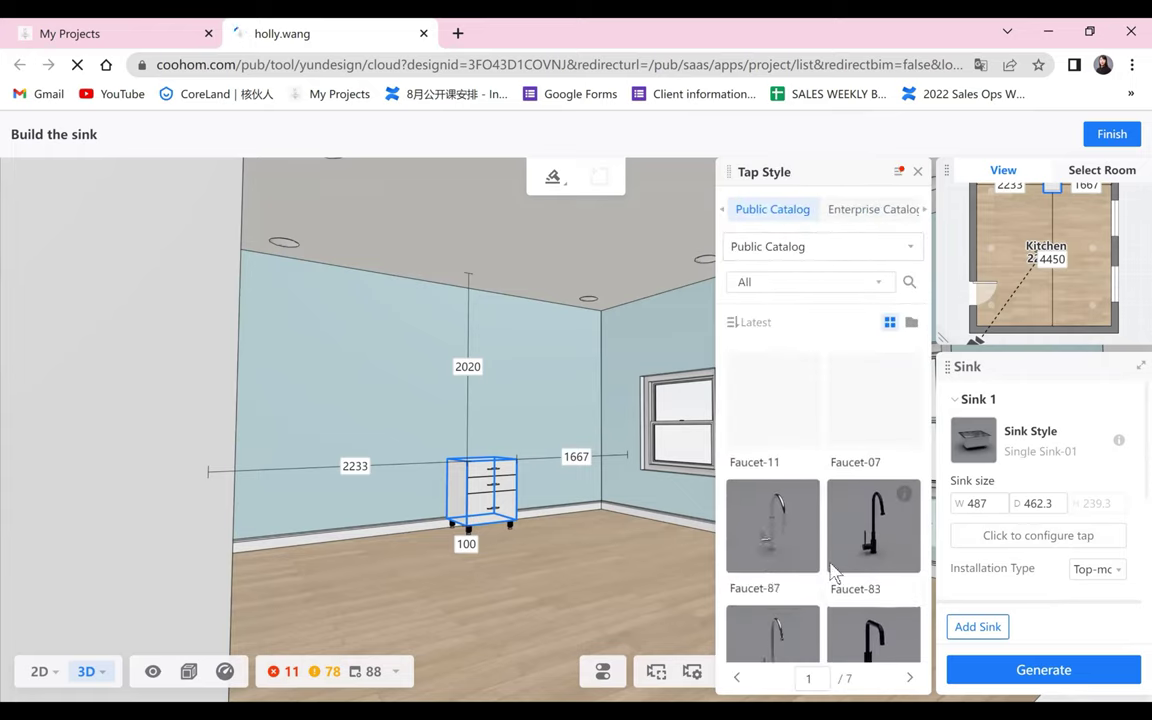
{"action": "scroll", "coordinate": [834, 572], "scroll_direction": "down", "scroll_amount": 1}
{"action": "left_click", "coordinate": [766, 483]}
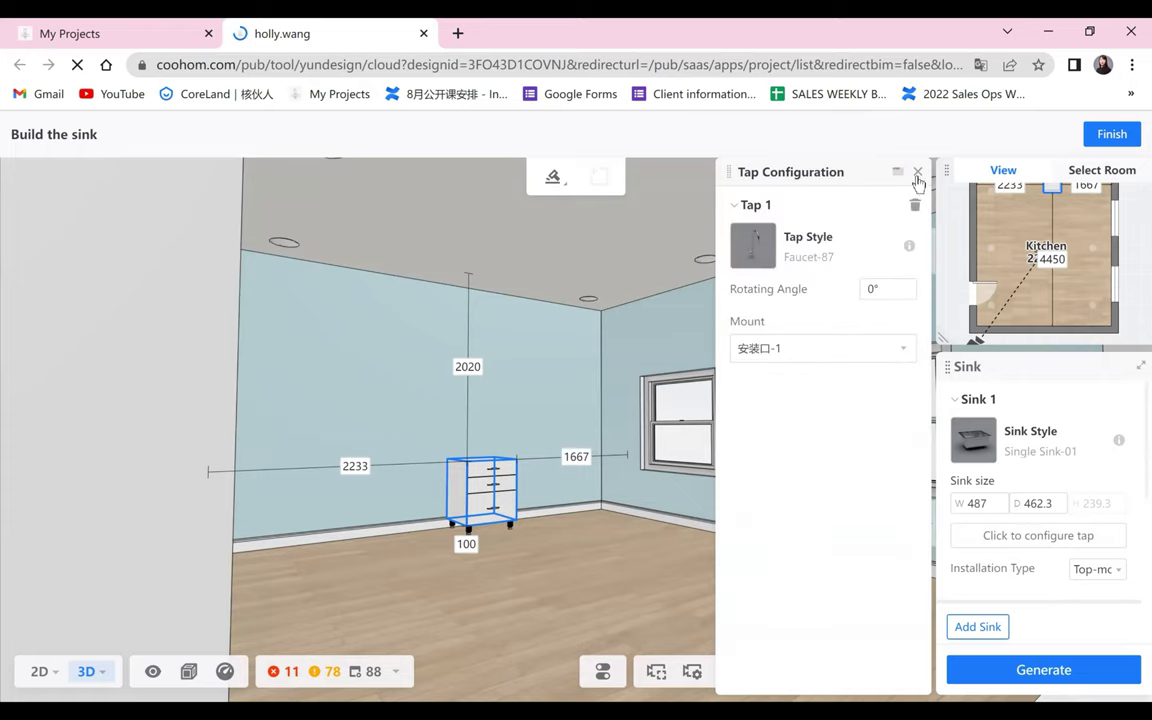
{"action": "left_click", "coordinate": [917, 174]}
- Generate the sink with its tap on the drawer base cabinet and finish the sink build
{"action": "left_click", "coordinate": [1053, 672]}
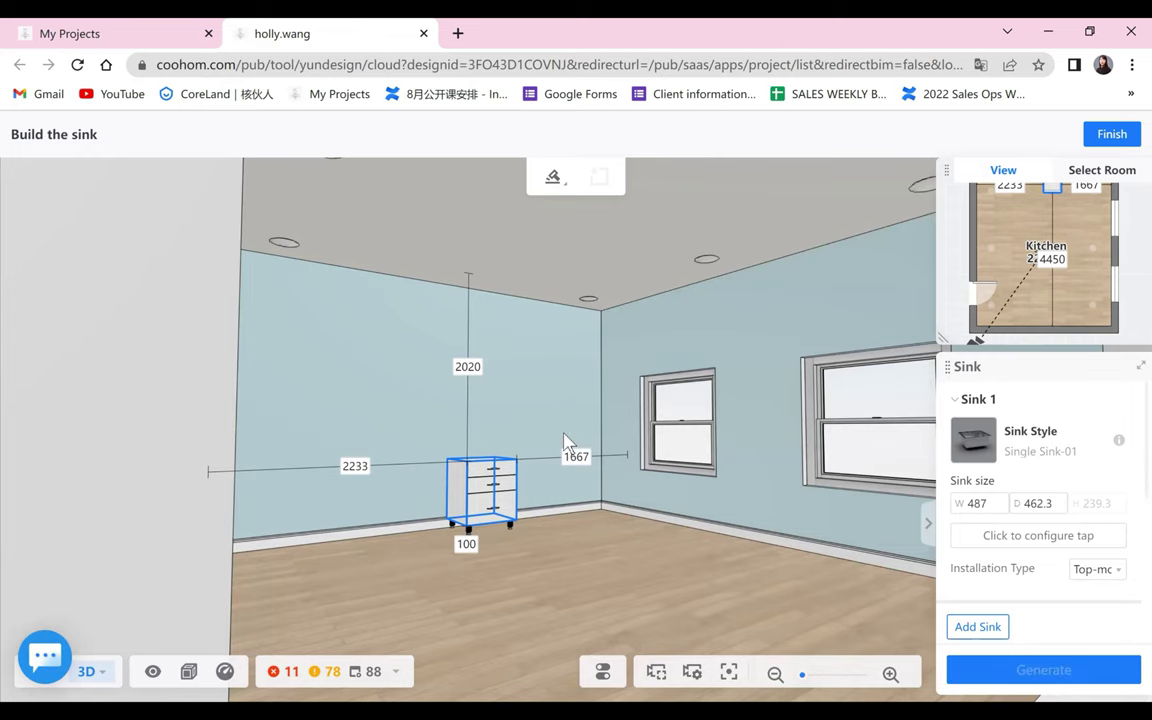
{"action": "left_click", "coordinate": [1111, 133]}
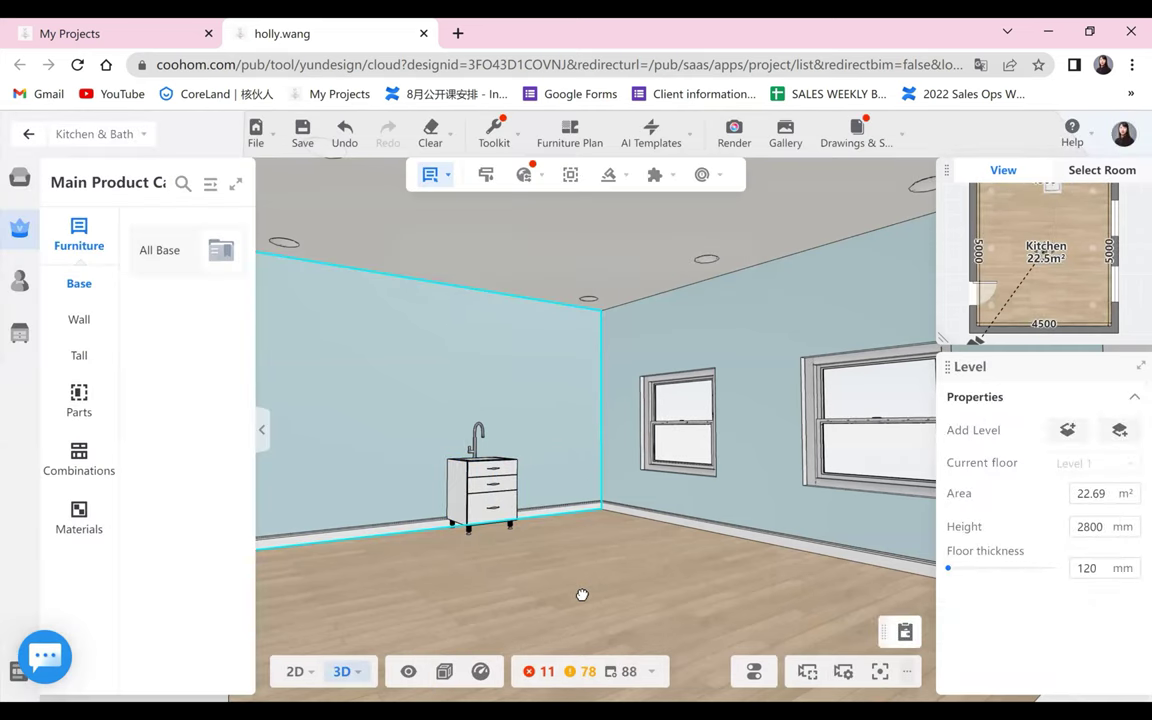
{"action": "left_click_drag", "start_coordinate": [582, 595], "coordinate": [597, 355]}
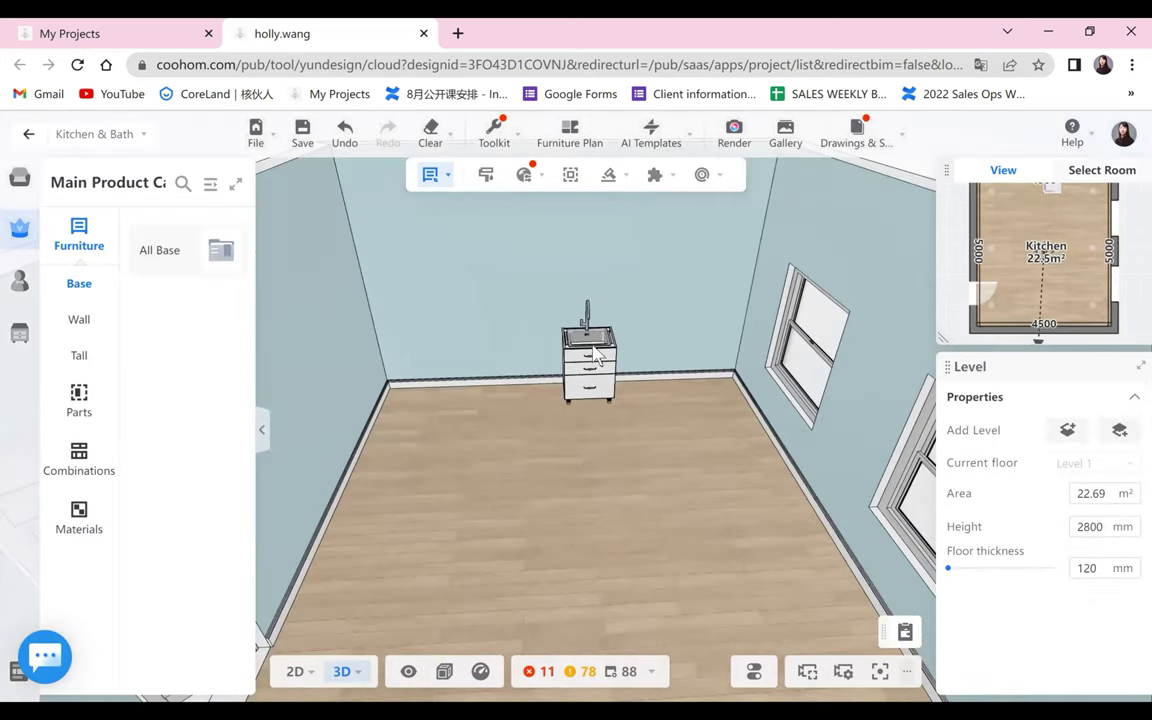
{"action": "scroll", "coordinate": [600, 474], "scroll_direction": "up", "scroll_amount": 5}
{"action": "left_click_drag", "start_coordinate": [599, 486], "coordinate": [494, 450]}
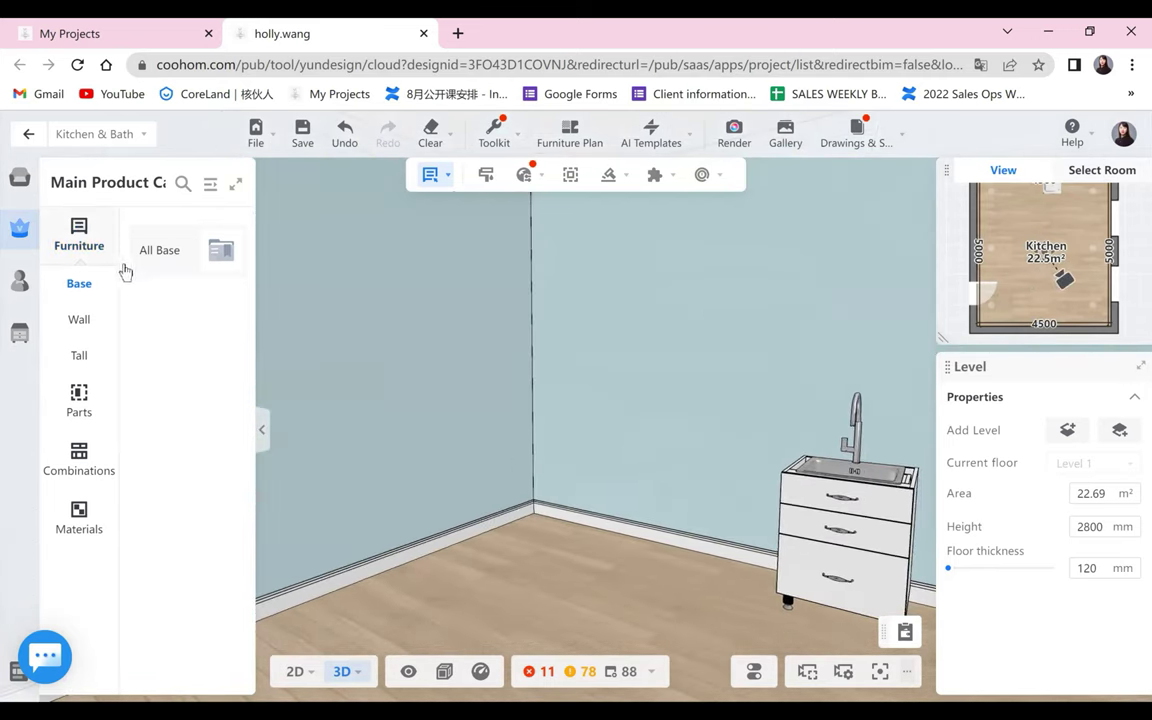
- Open the expanded public catalog and examine the common base cabinets with sinks and with stoves
{"action": "left_click", "coordinate": [20, 178]}
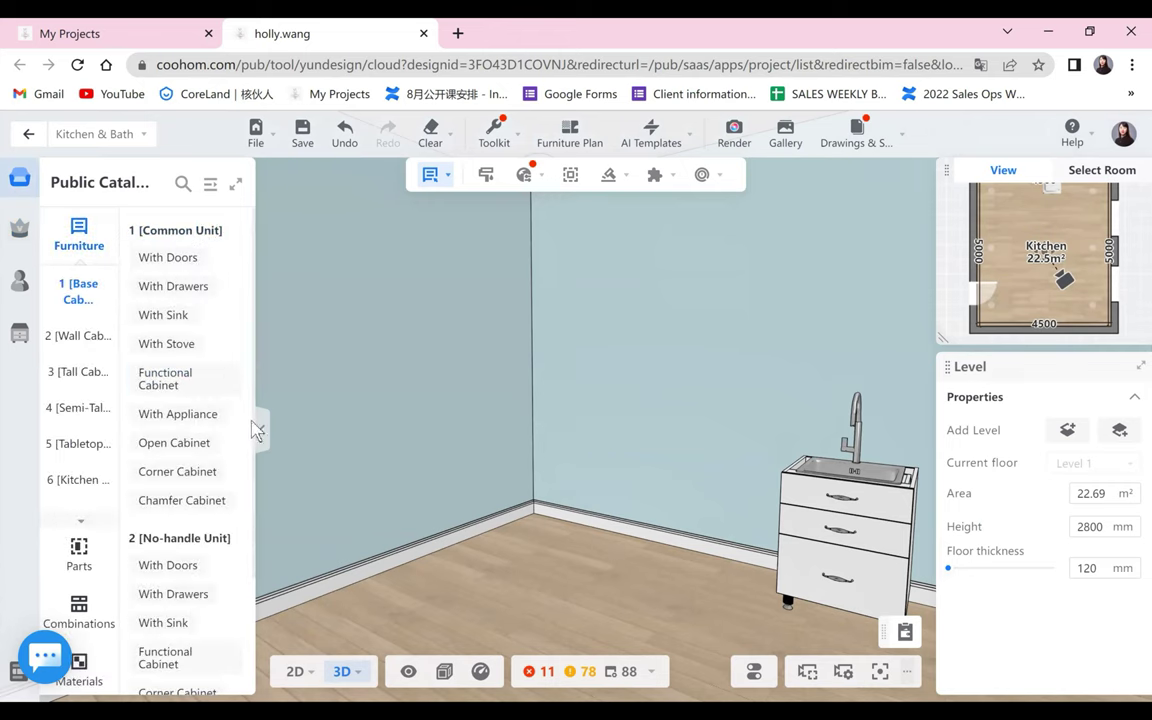
{"action": "left_click", "coordinate": [210, 190]}
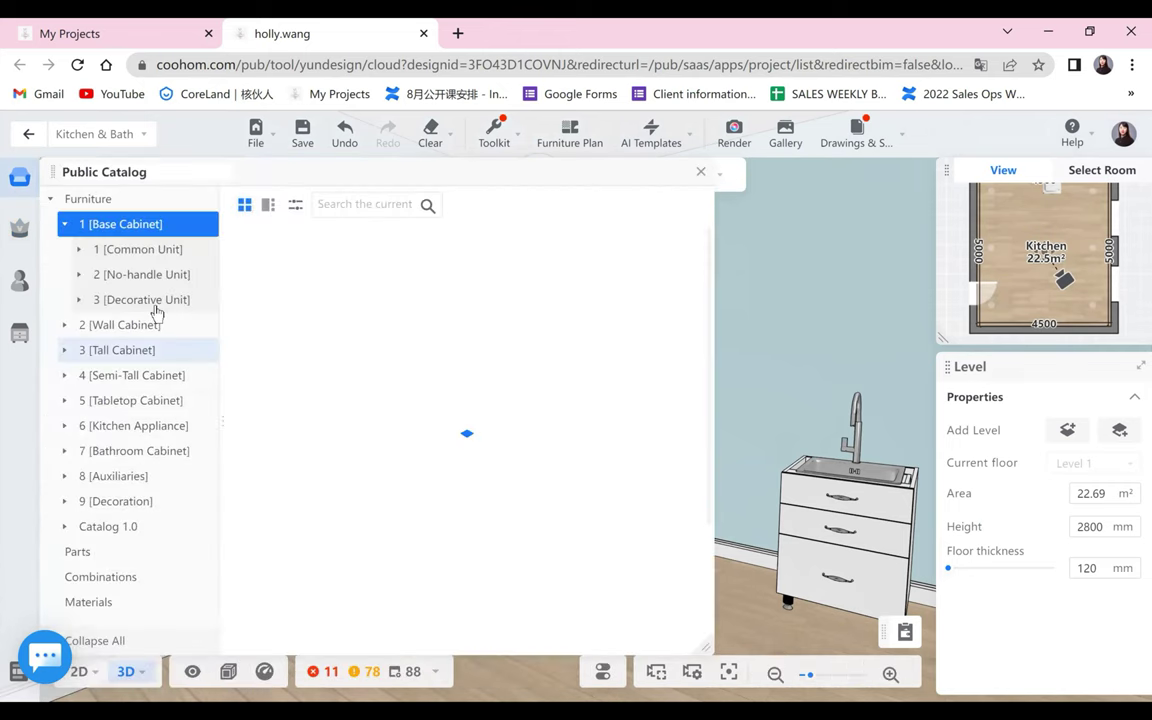
{"action": "left_click", "coordinate": [118, 249]}
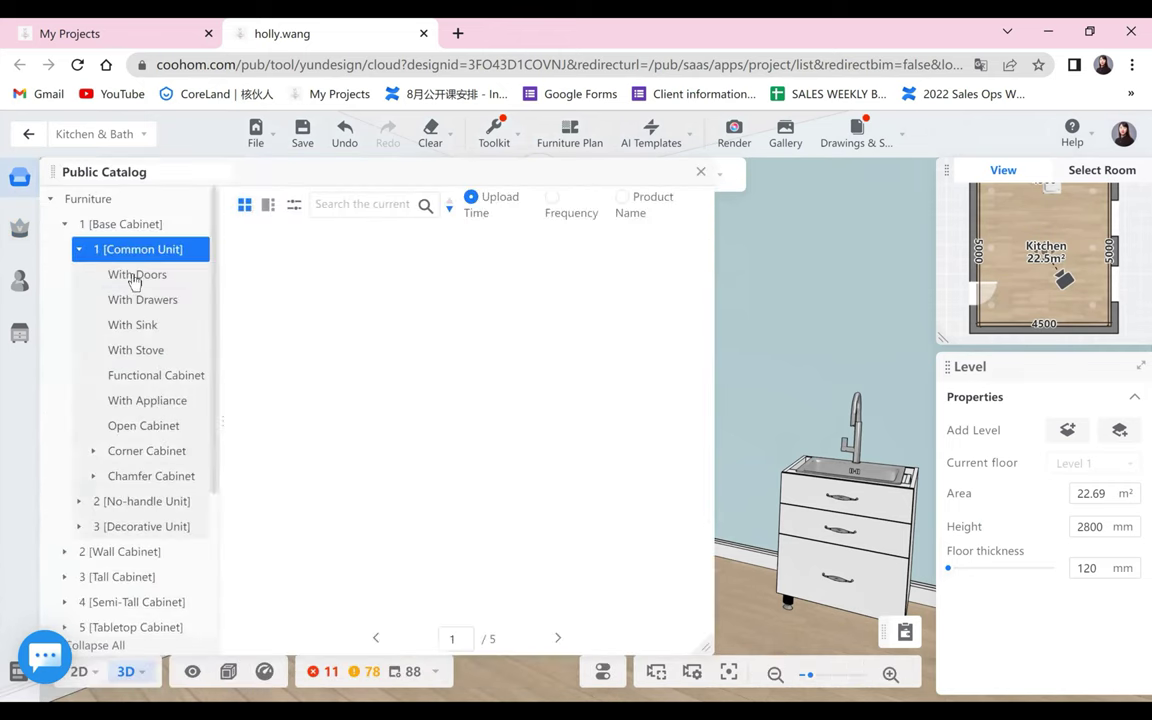
{"action": "left_click", "coordinate": [133, 326]}
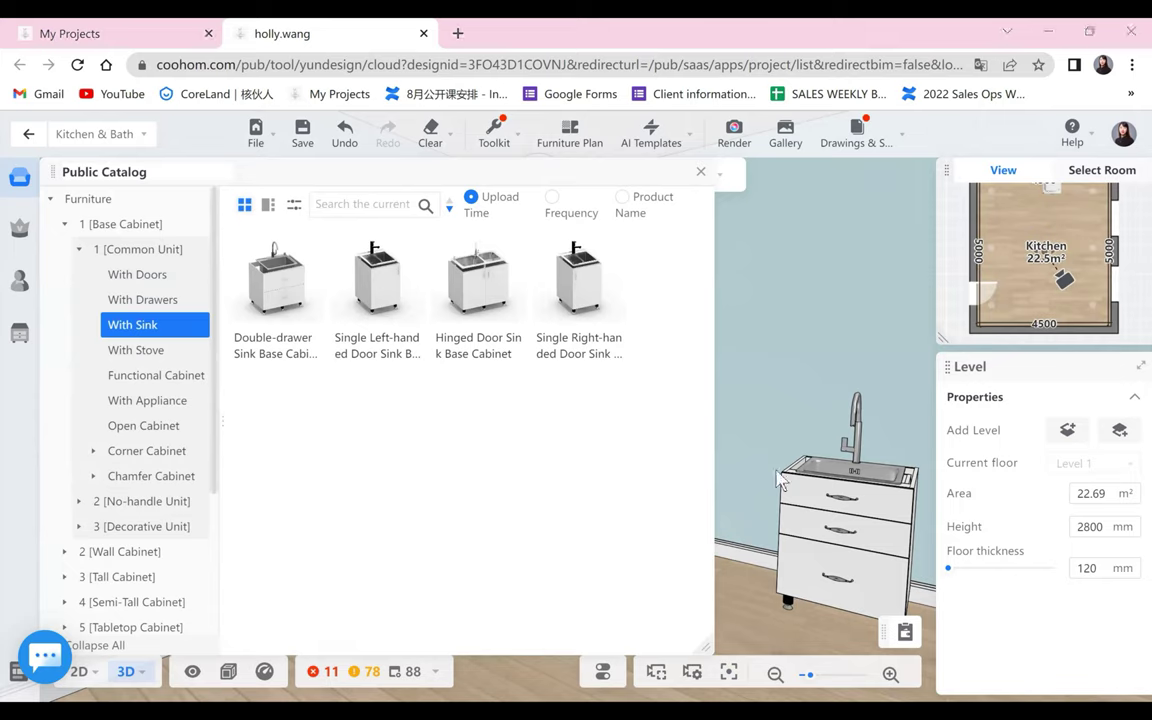
{"action": "left_click", "coordinate": [140, 350]}
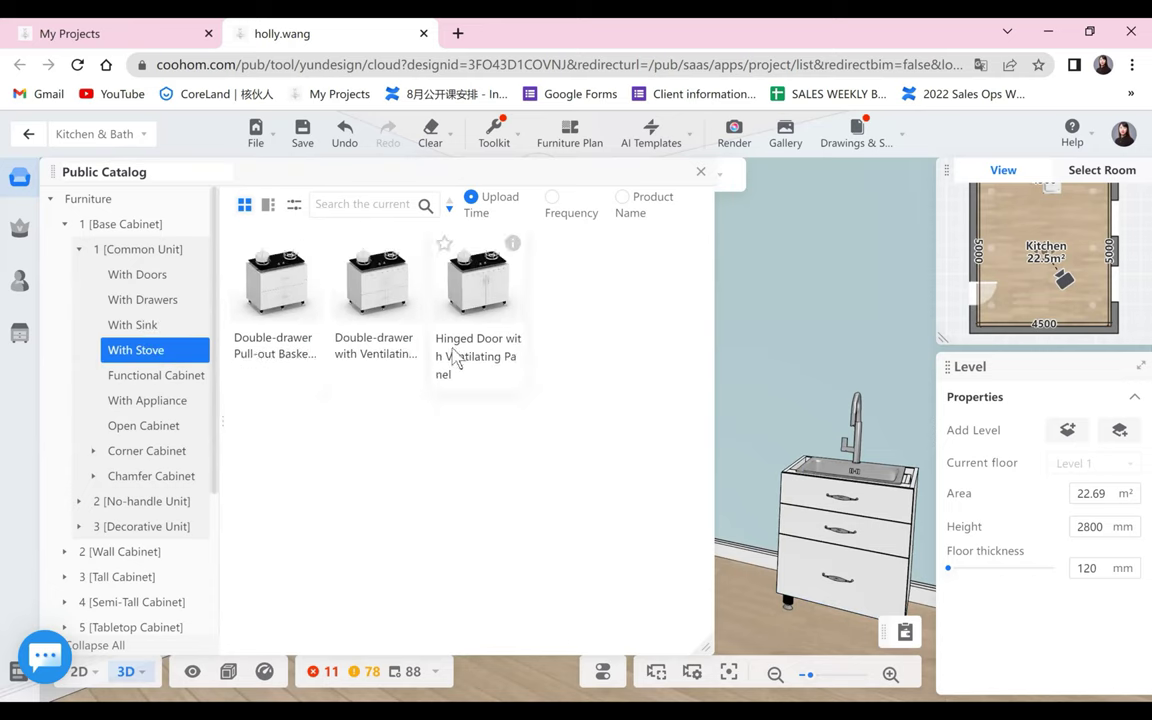
- Place a Pull-out Basket Cabinet from the functional base cabinets against the wall, flush with the left side of the sink drawer cabinet
{"action": "mouse_move", "coordinate": [412, 250]}
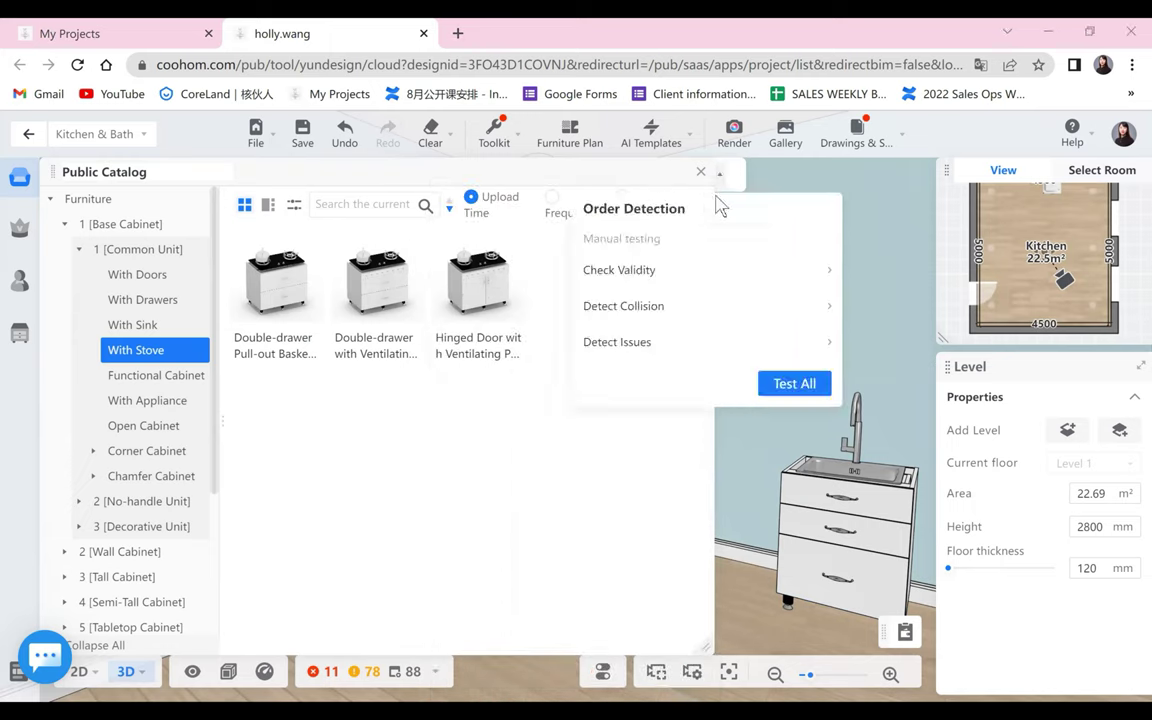
{"action": "left_click", "coordinate": [180, 373]}
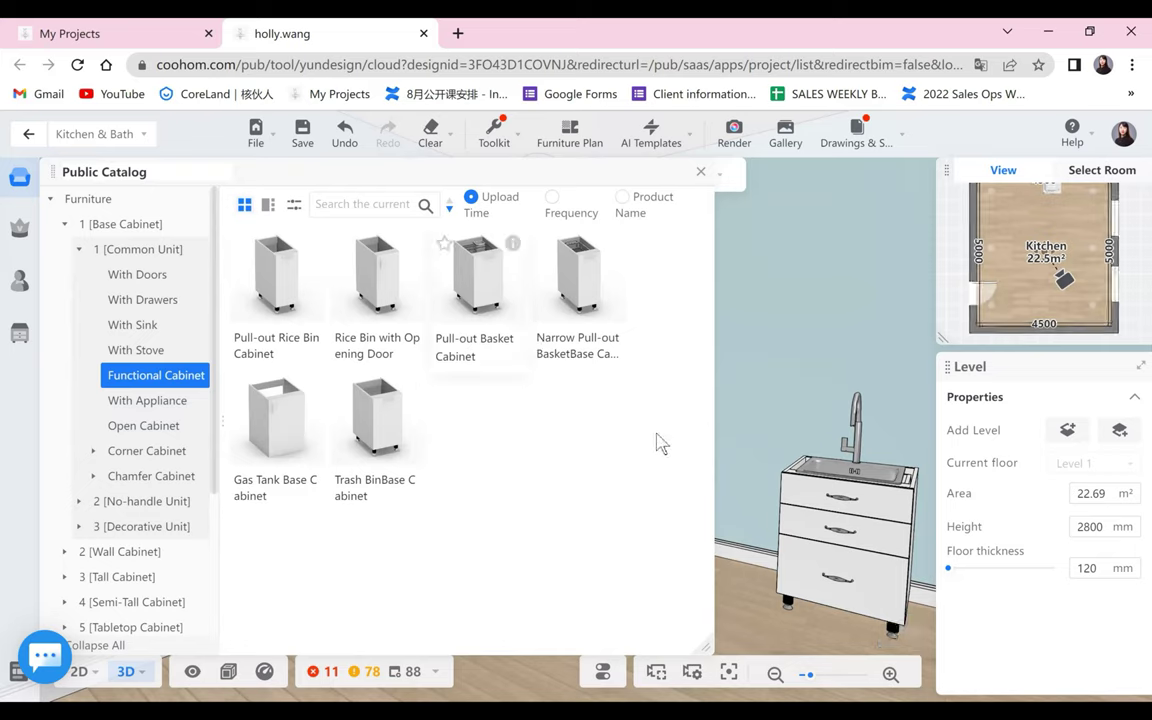
{"action": "left_click", "coordinate": [735, 490]}
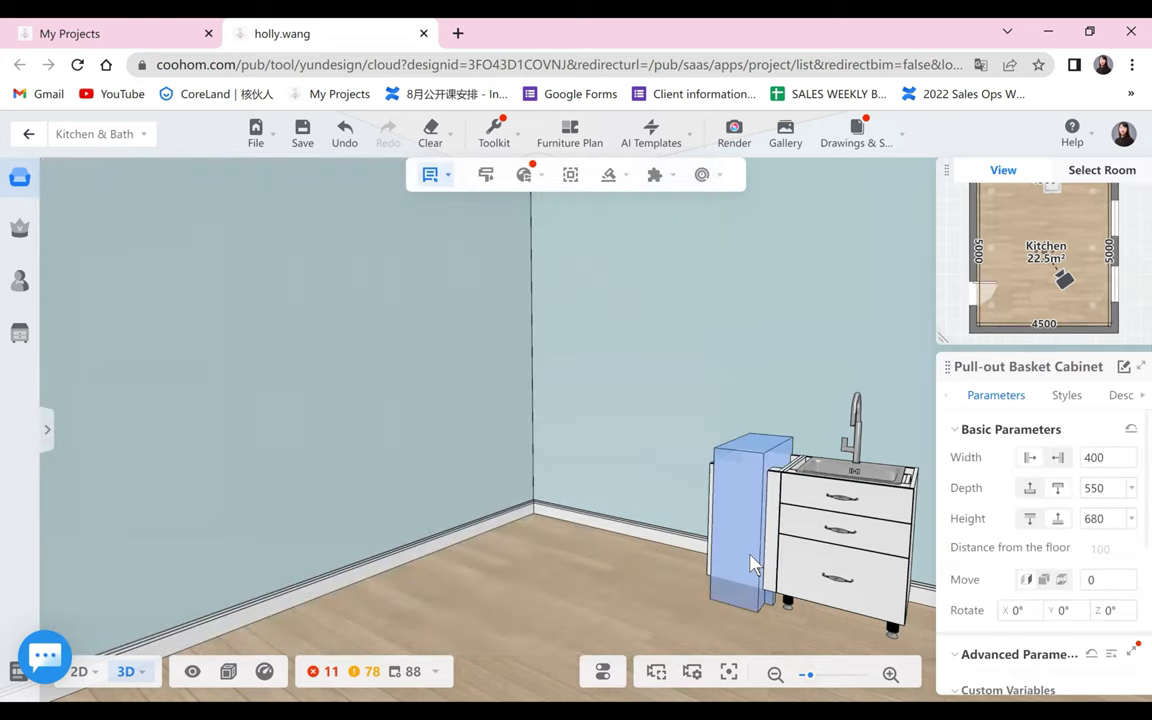
{"action": "left_click", "coordinate": [748, 545]}
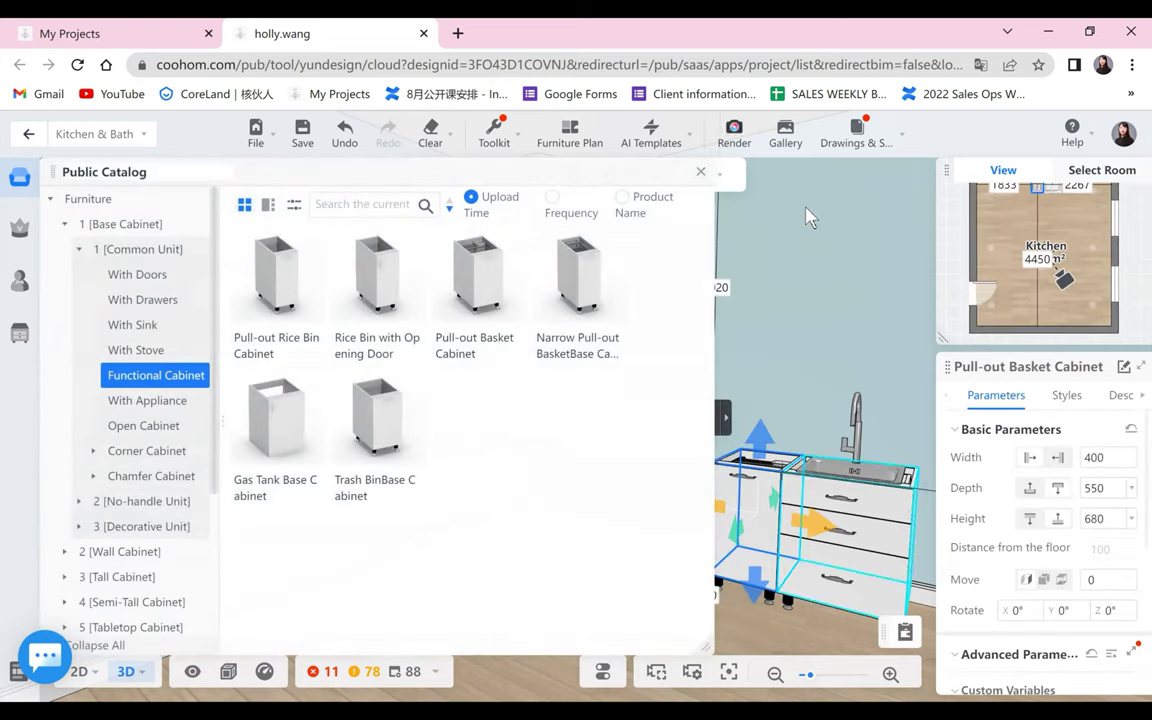
{"action": "left_click", "coordinate": [651, 134]}
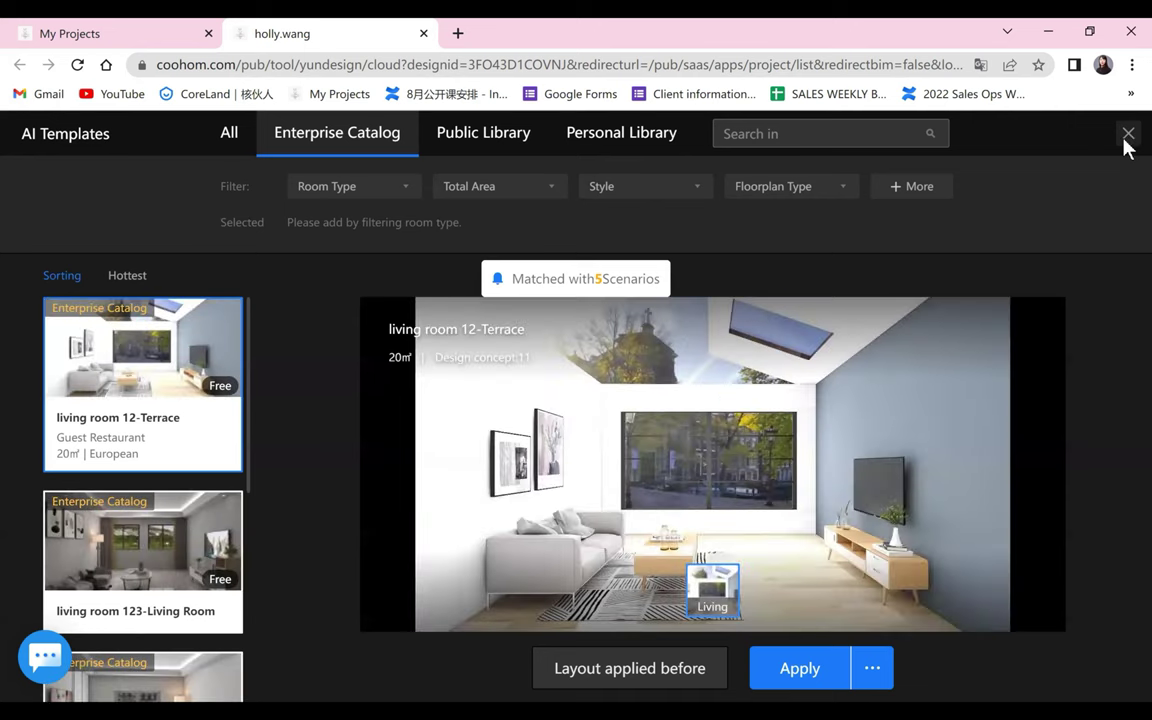
{"action": "key", "text": "Escape"}
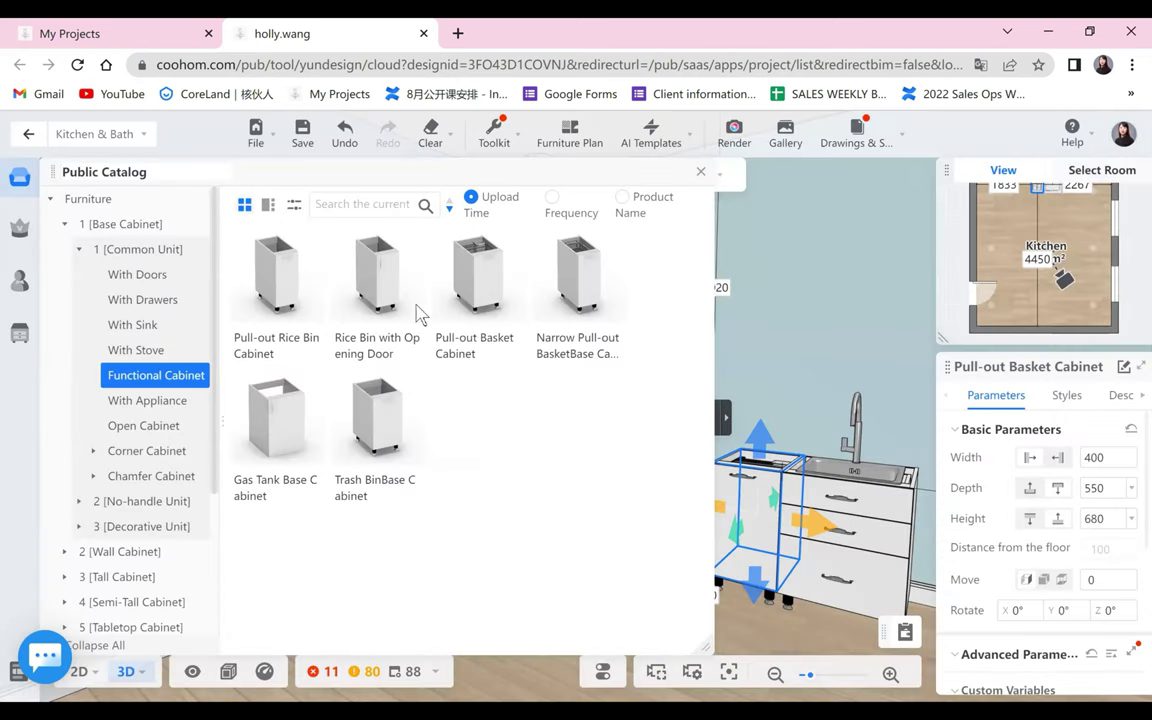
- Place a Hinged Door Base Cabinet from the common units with doors directly left of the Pull-out Basket Cabinet
{"action": "left_click", "coordinate": [138, 274]}
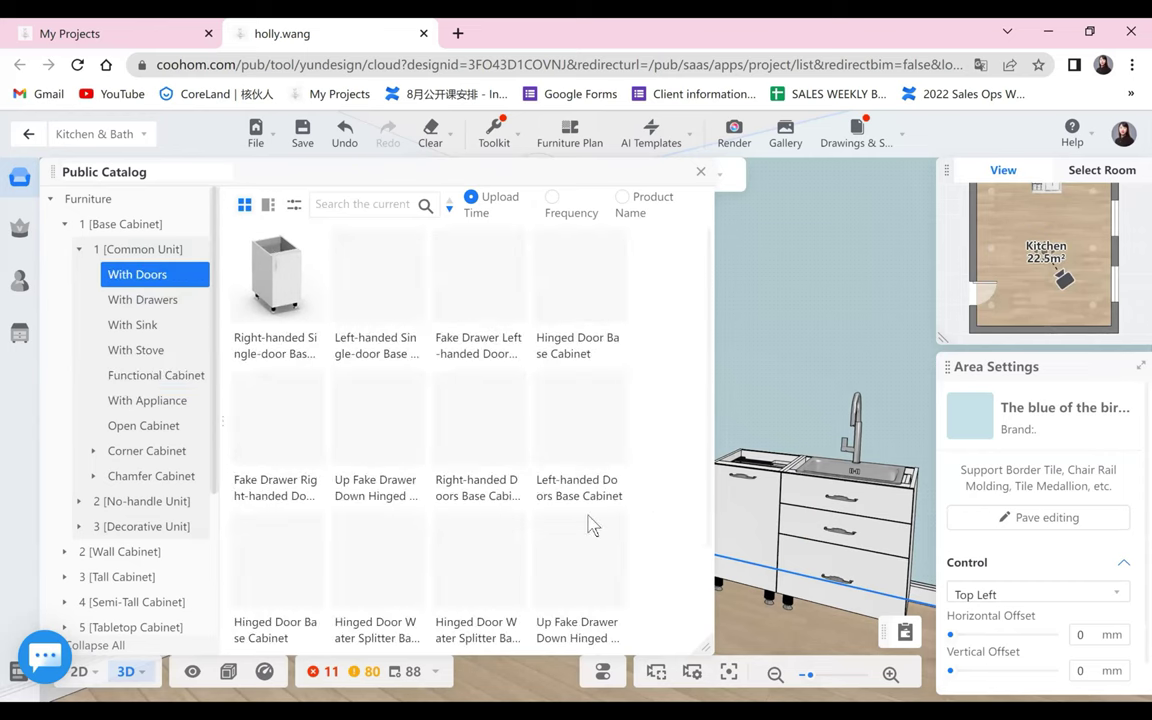
{"action": "left_click", "coordinate": [578, 302]}
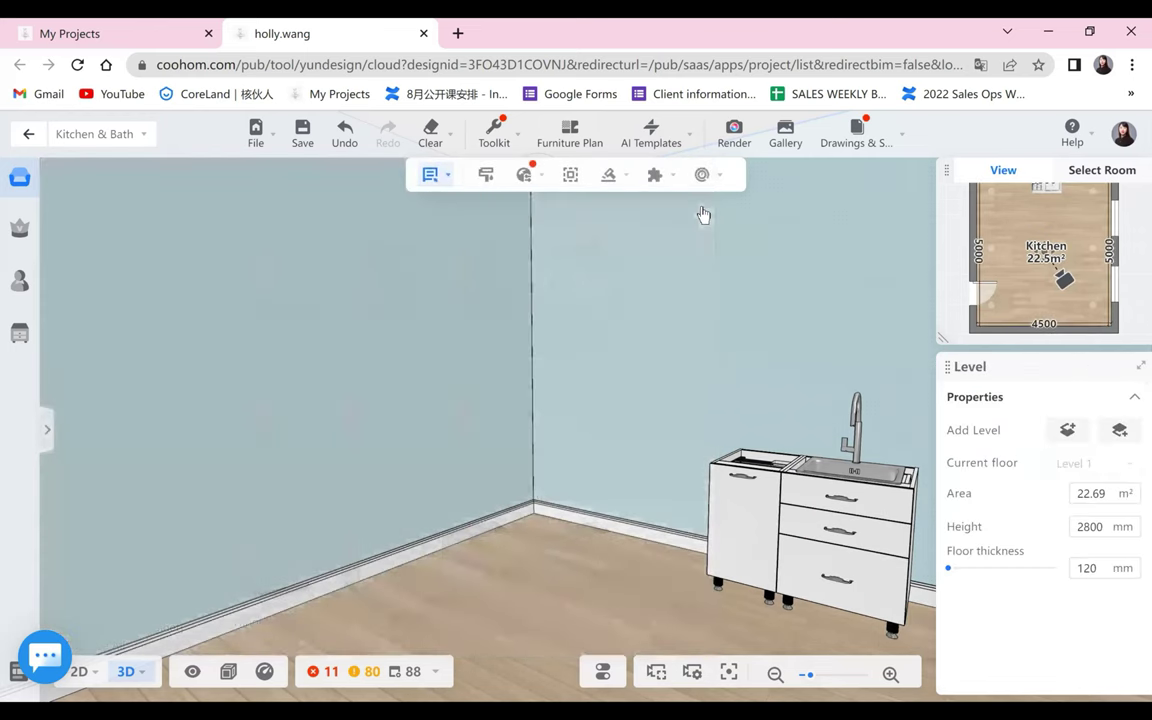
{"action": "left_click", "coordinate": [692, 603]}
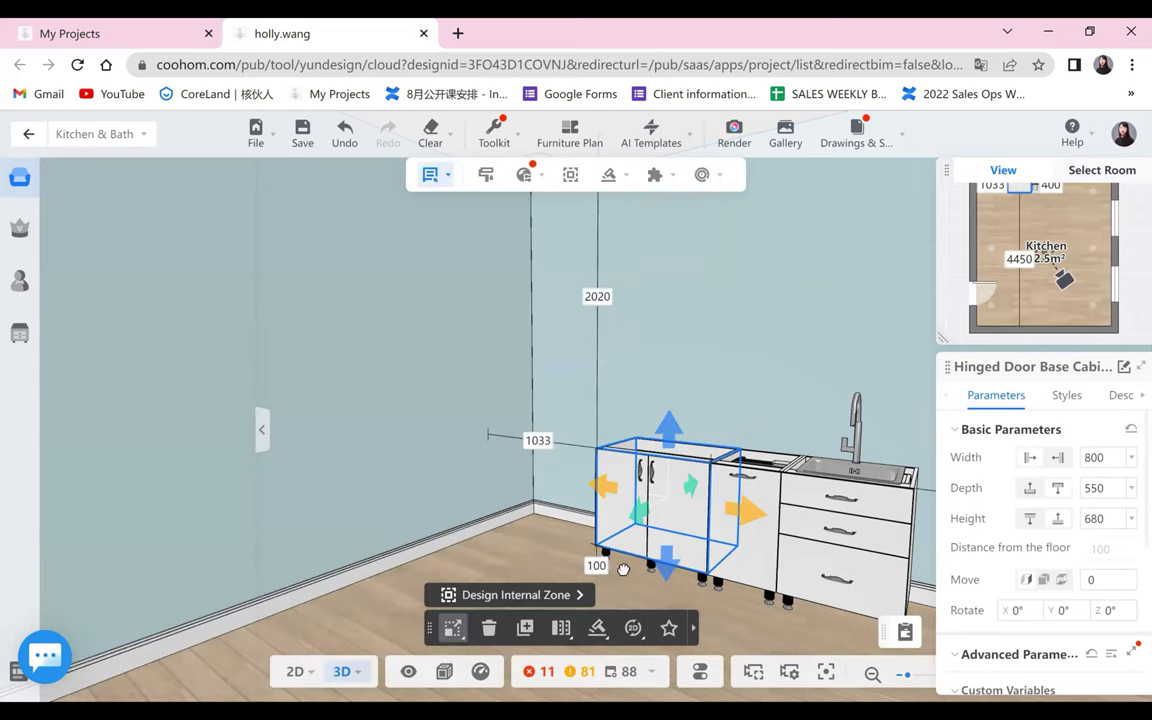
- Open all cabinet doors, examine the interiors of the base cabinets from several angles, and close the doors again
{"action": "left_click_drag", "start_coordinate": [622, 406], "coordinate": [484, 358]}
{"action": "left_click_drag", "start_coordinate": [603, 400], "coordinate": [403, 103]}
{"action": "left_click", "coordinate": [540, 392]}
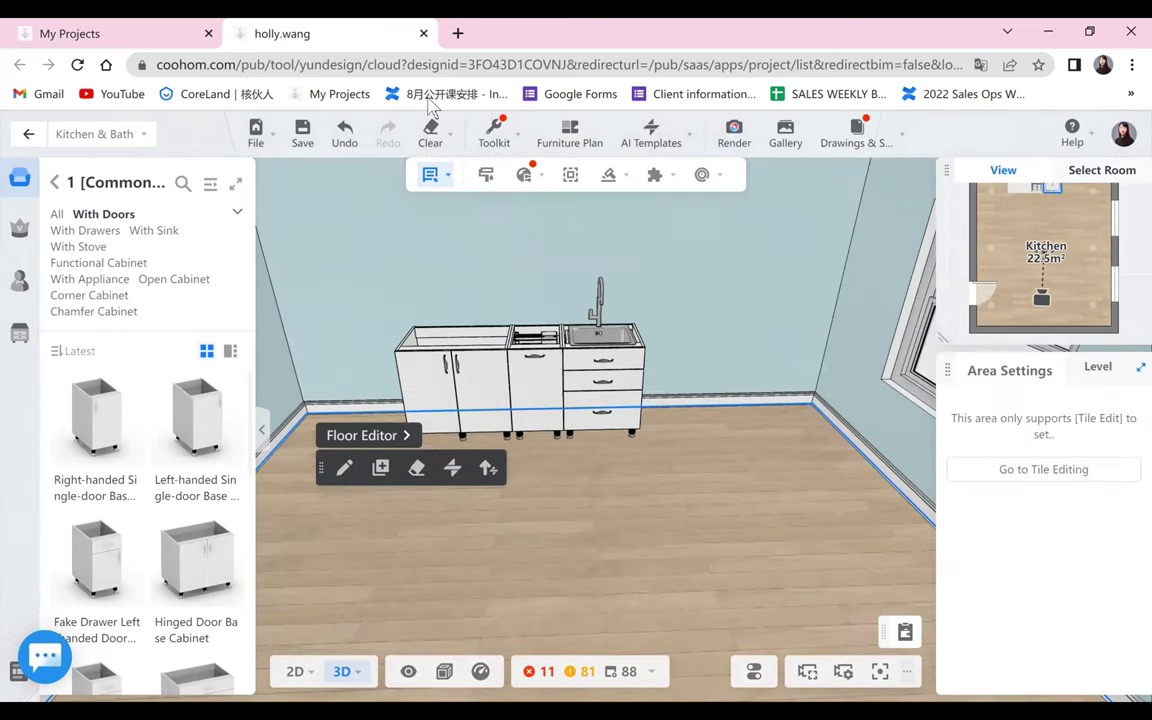
{"action": "mouse_move", "coordinate": [508, 142]}
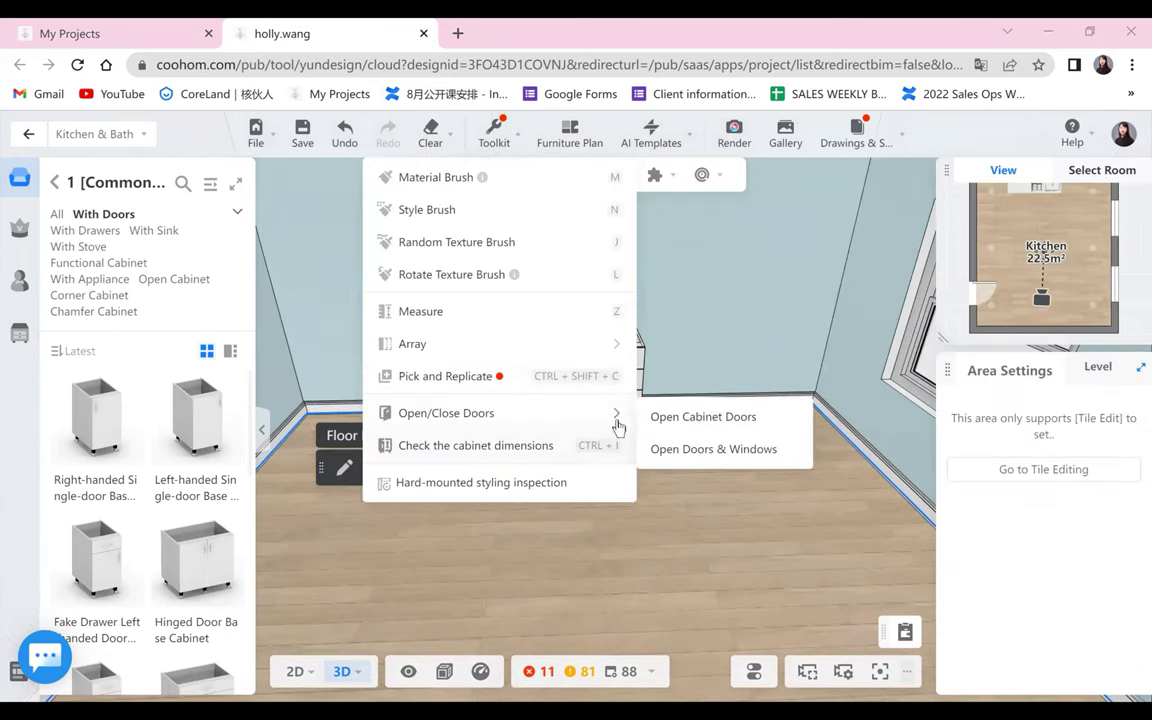
{"action": "left_click", "coordinate": [663, 417]}
{"action": "left_click_drag", "start_coordinate": [760, 547], "coordinate": [622, 548]}
{"action": "left_click_drag", "start_coordinate": [783, 566], "coordinate": [587, 497]}
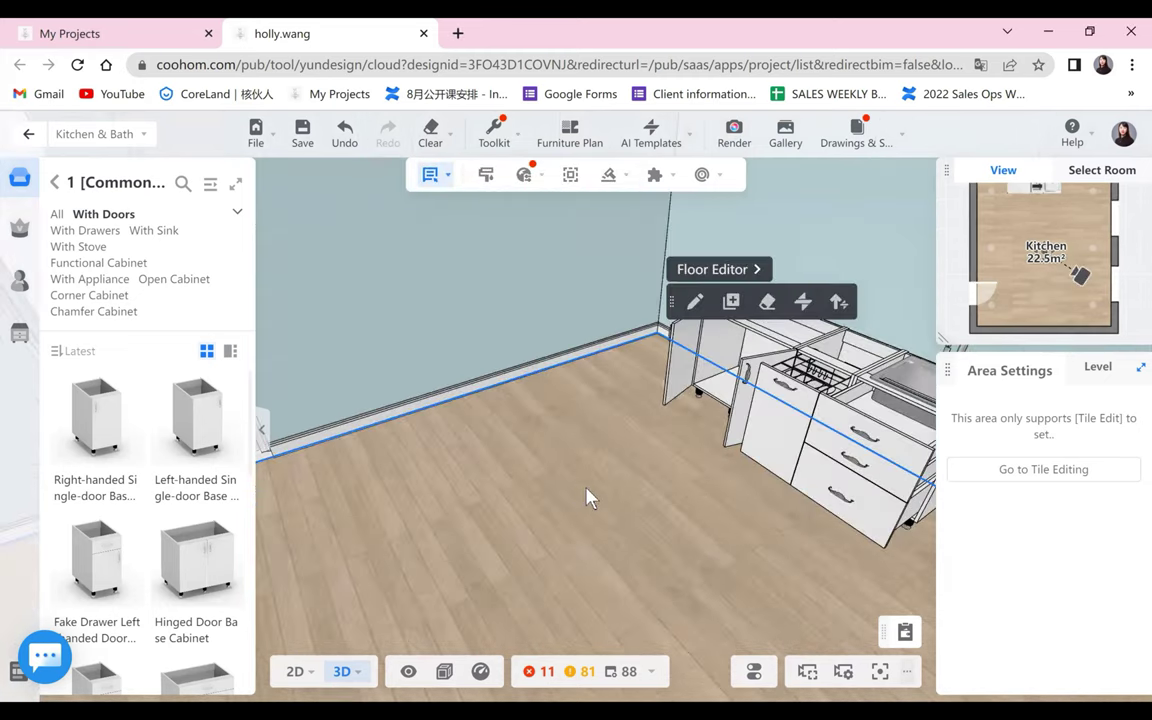
{"action": "scroll", "coordinate": [761, 507], "scroll_direction": "down", "scroll_amount": 2}
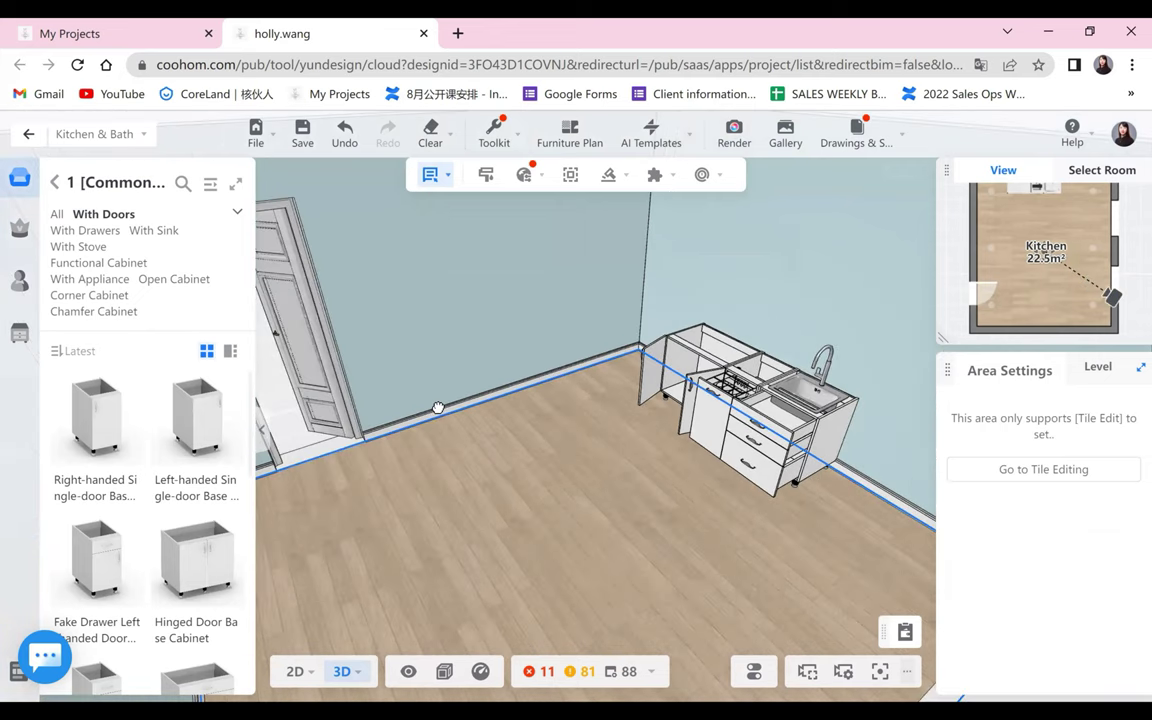
{"action": "left_click_drag", "start_coordinate": [580, 418], "coordinate": [471, 453]}
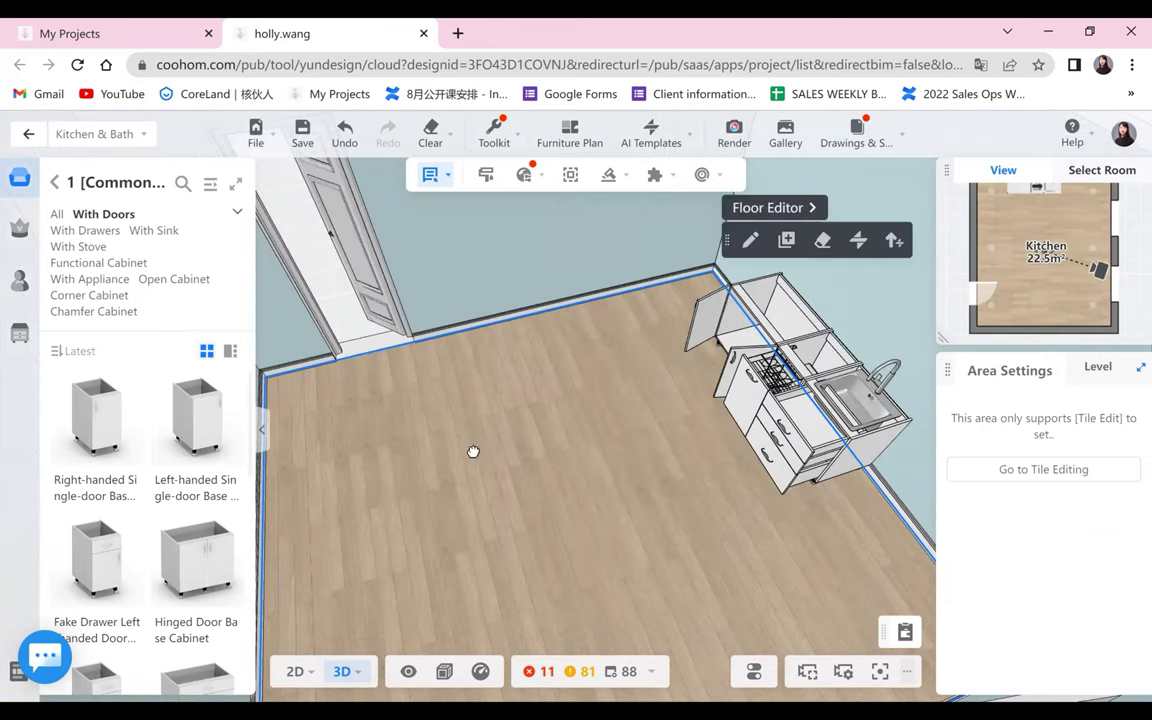
{"action": "left_click_drag", "start_coordinate": [435, 335], "coordinate": [547, 525]}
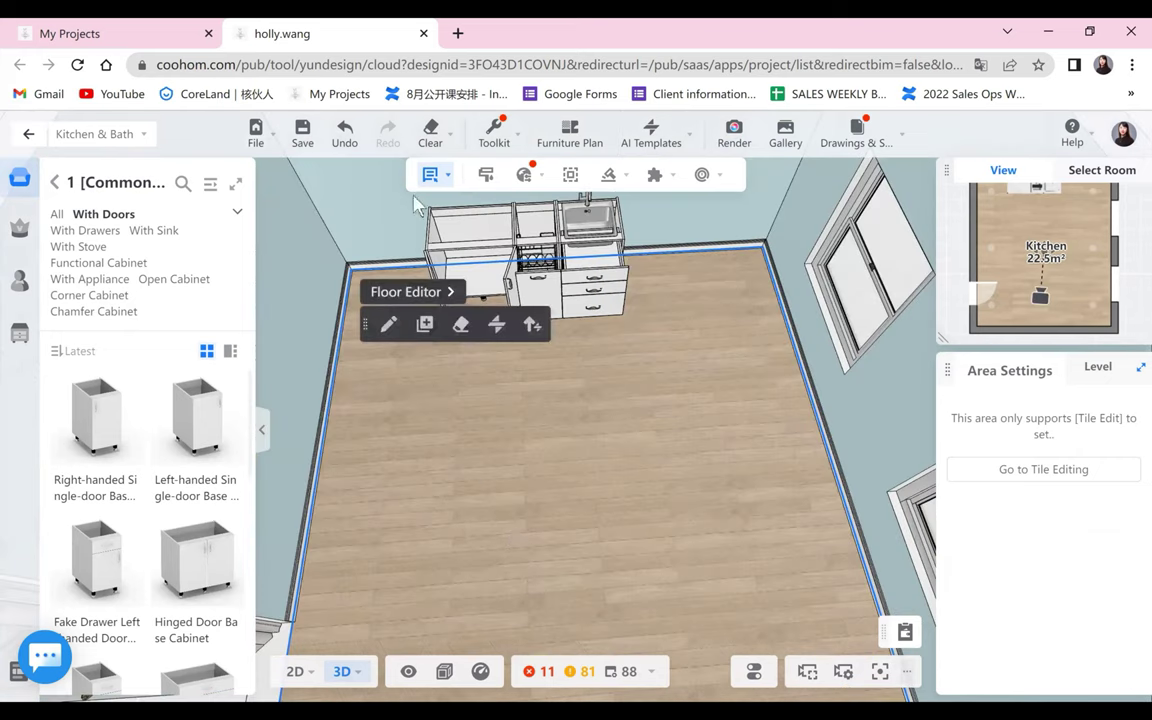
{"action": "left_click_drag", "start_coordinate": [388, 297], "coordinate": [441, 310]}
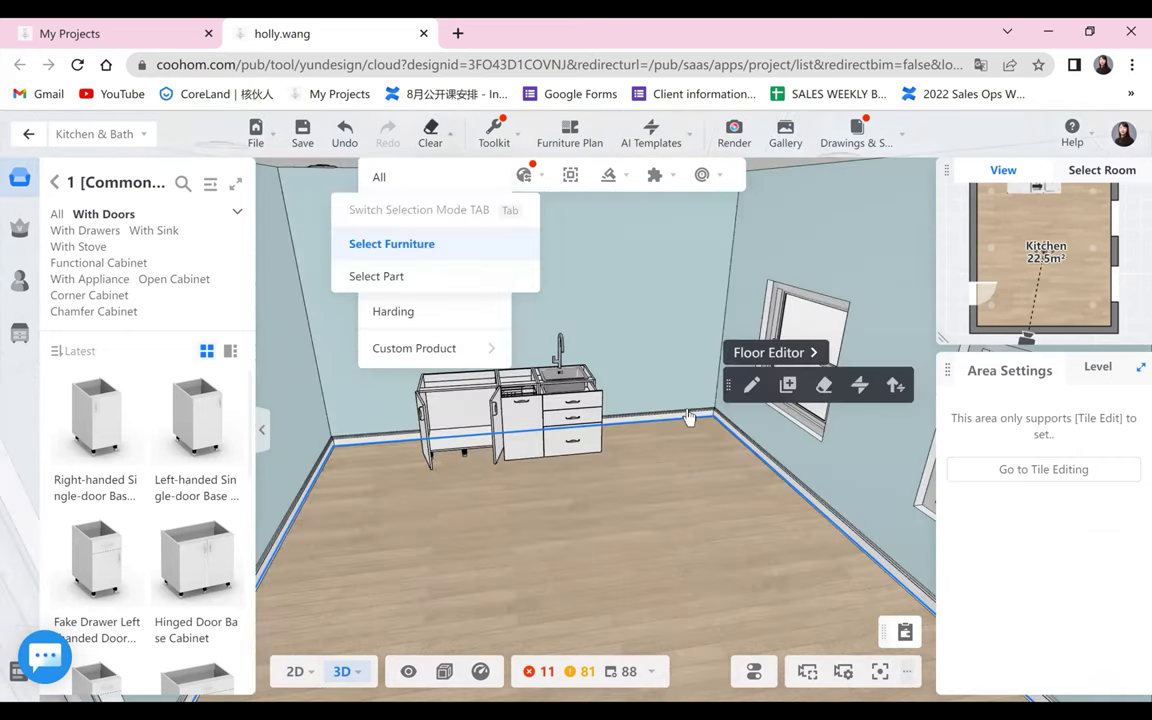
{"action": "left_click", "coordinate": [494, 130]}
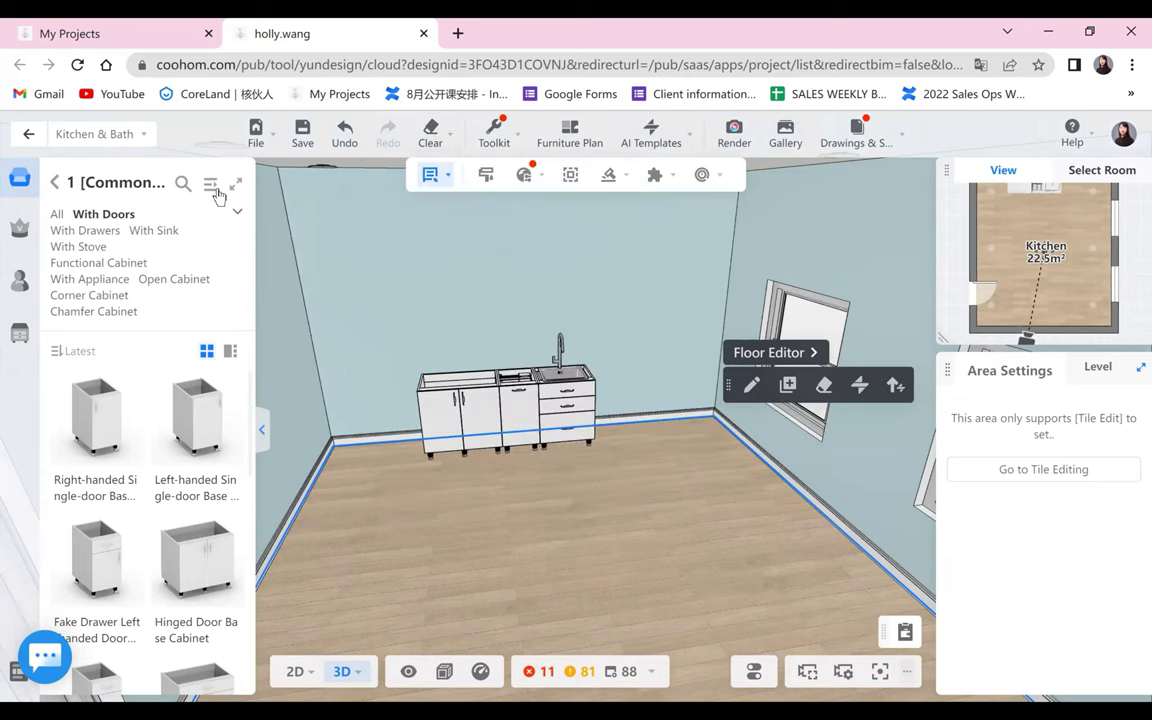
- Place a Disinfection Cabinets Base Cabinet from the common units with appliances against the right side of the sink drawer cabinet
{"action": "left_click", "coordinate": [214, 186]}
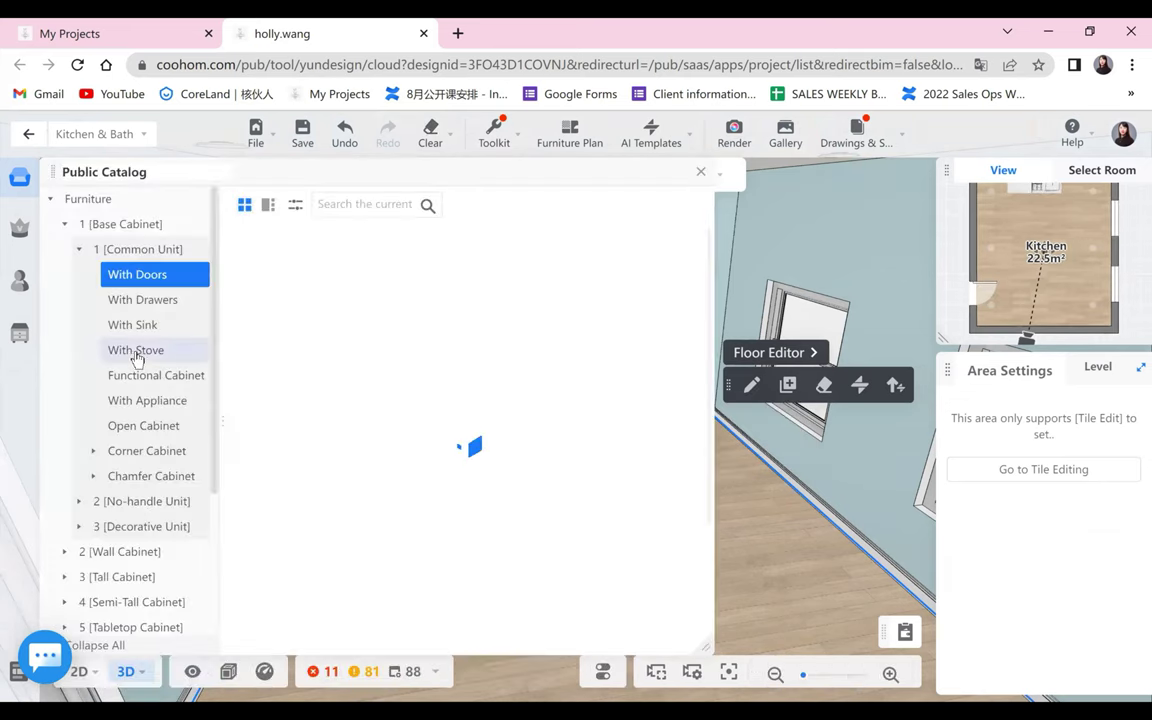
{"action": "left_click", "coordinate": [138, 400]}
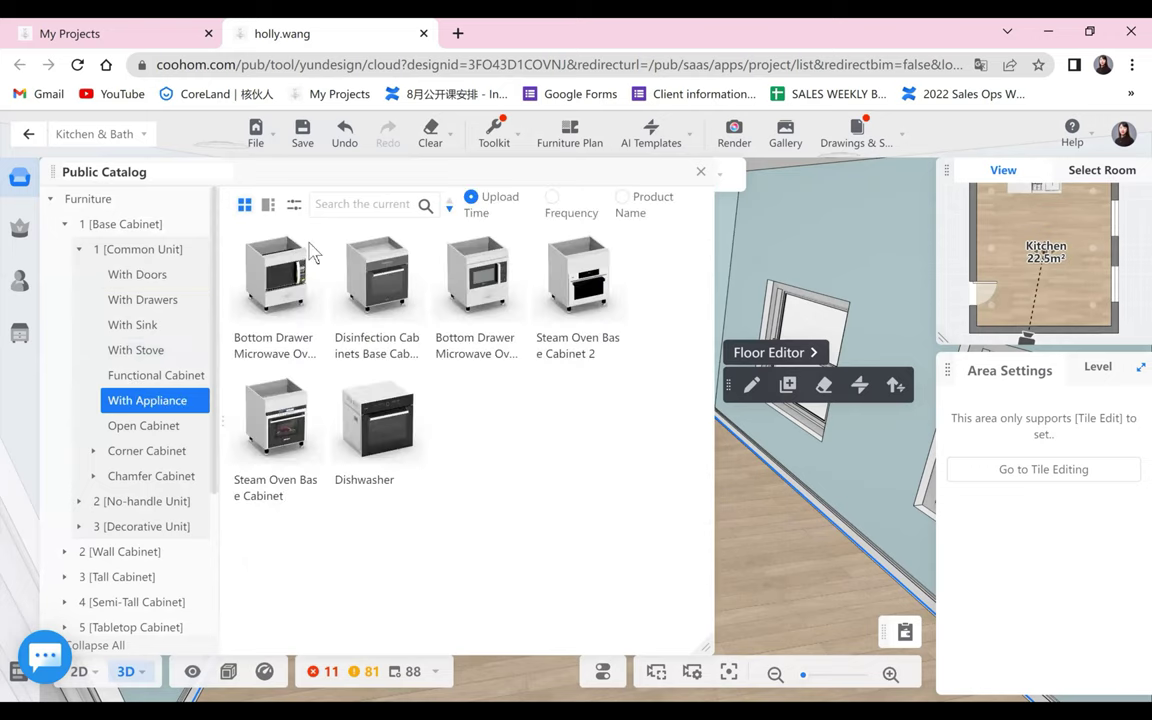
{"action": "mouse_move", "coordinate": [312, 252]}
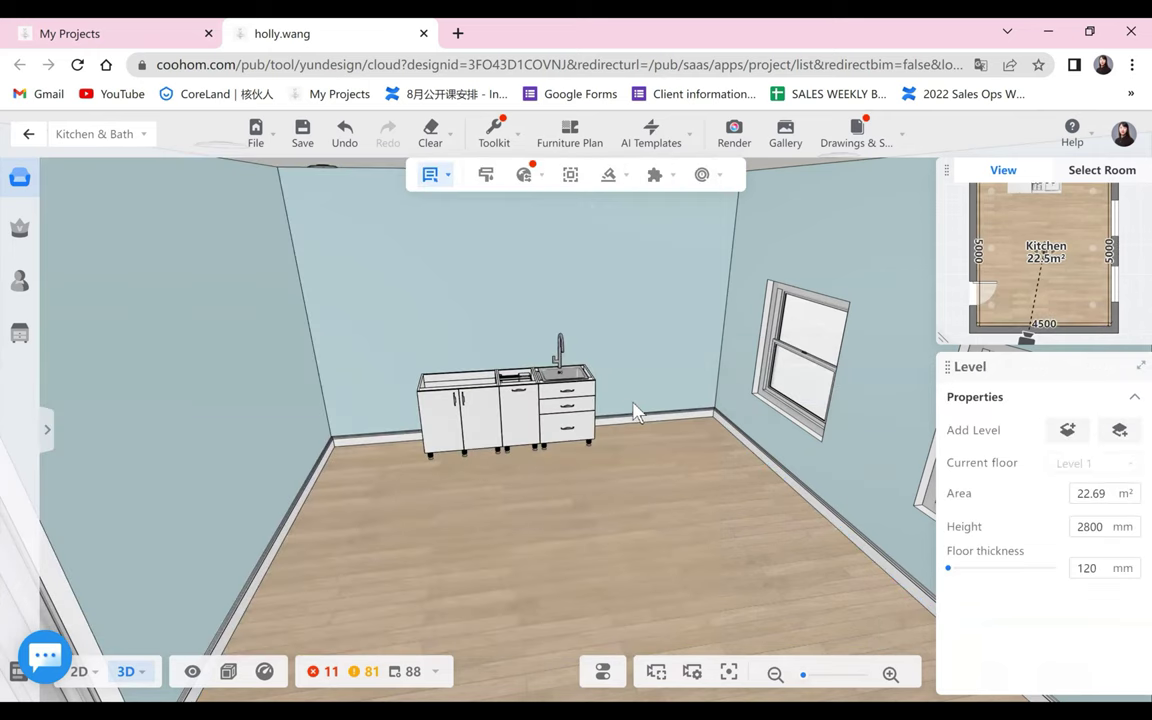
{"action": "left_click", "coordinate": [635, 403]}
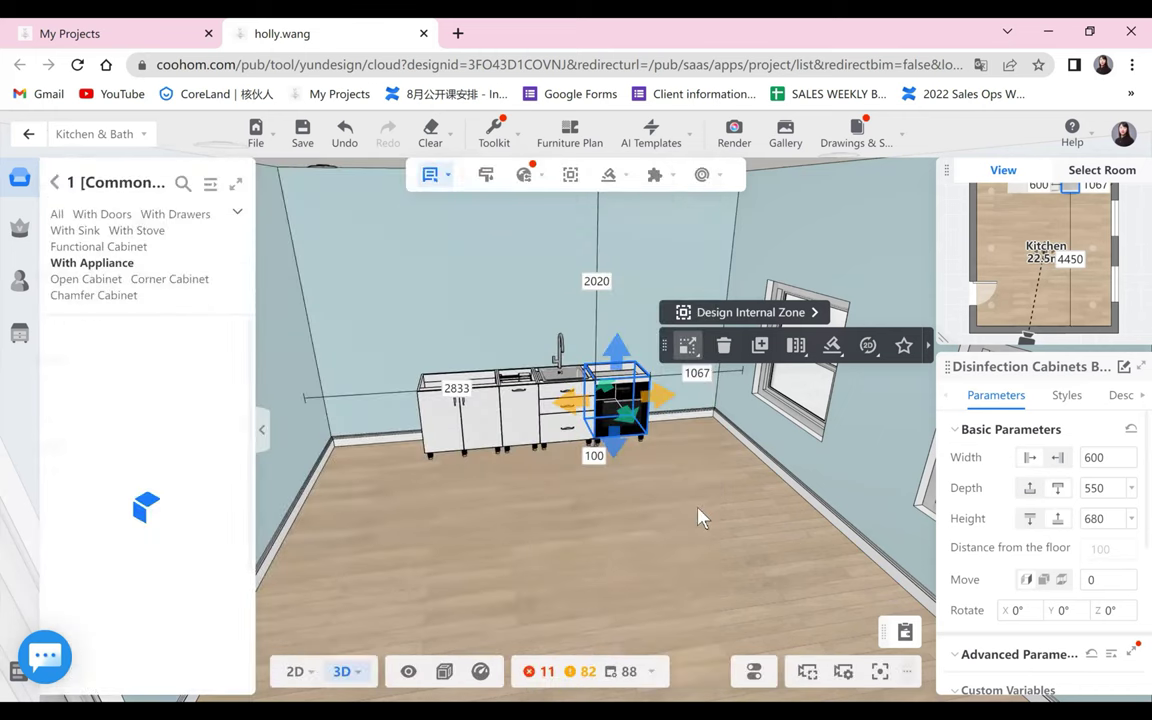
{"action": "left_click", "coordinate": [726, 575]}
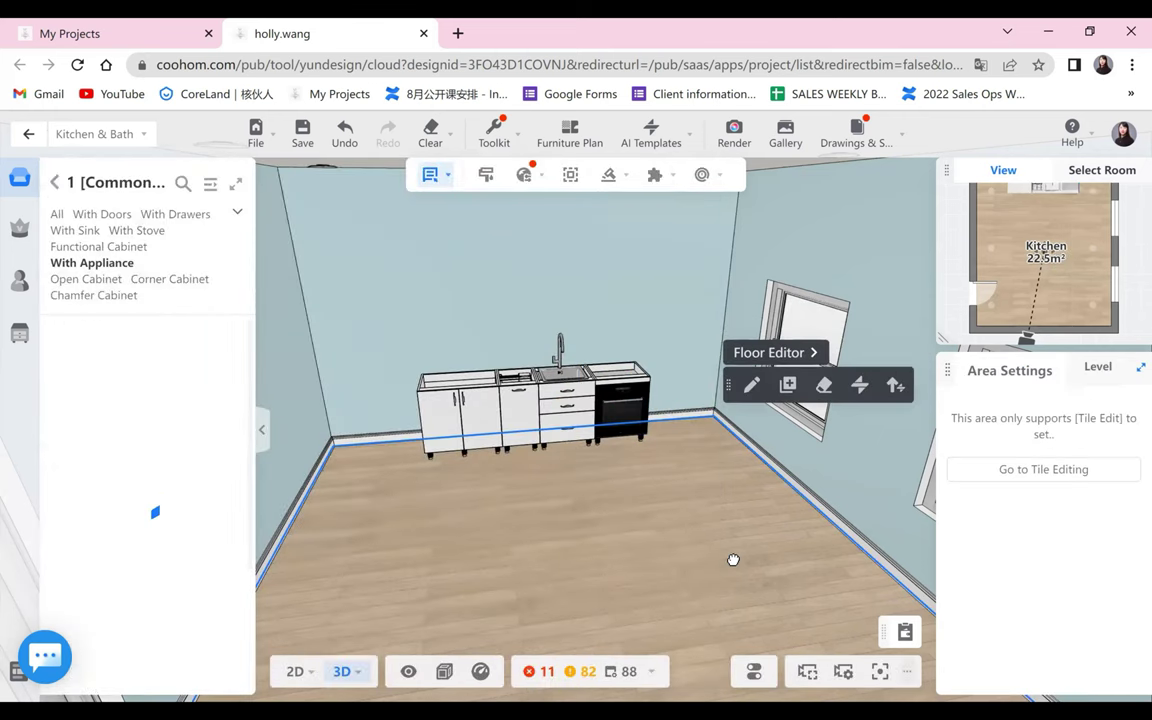
- Replace the appliance in the Disinfection Cabinets Base Cabinet with the Electric Oven 02 style from the public catalog
{"action": "scroll", "coordinate": [735, 565], "scroll_direction": "up", "scroll_amount": 5}
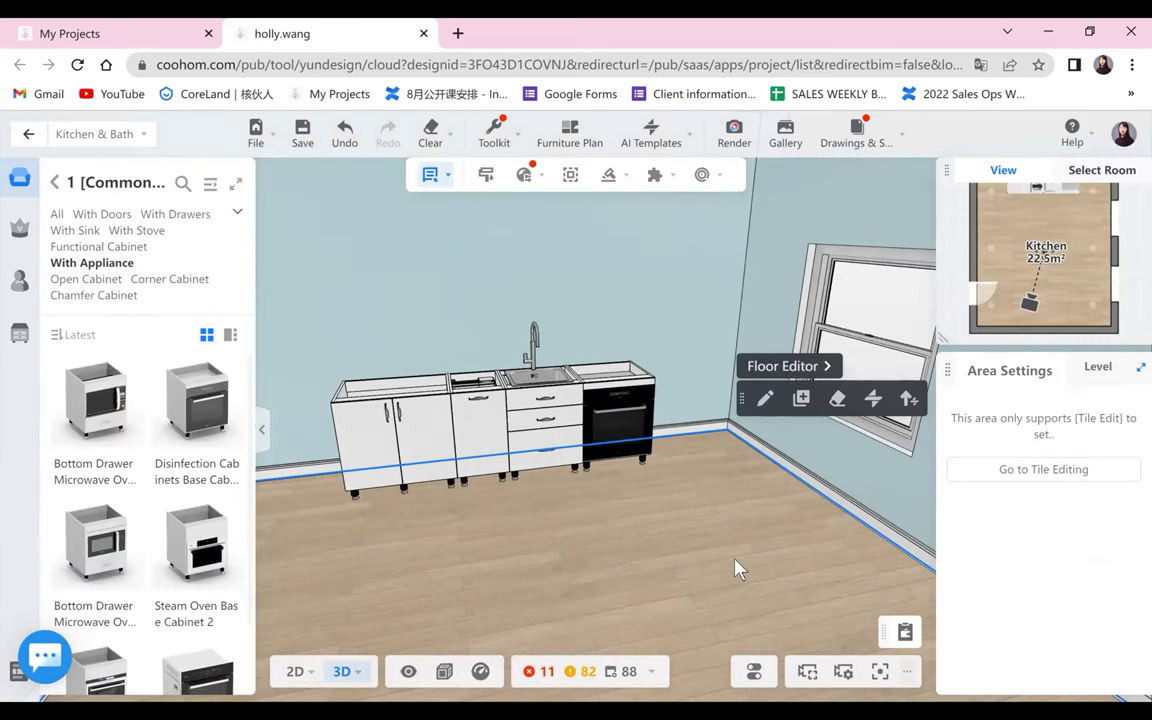
{"action": "left_click", "coordinate": [623, 437]}
{"action": "left_click", "coordinate": [623, 437]}
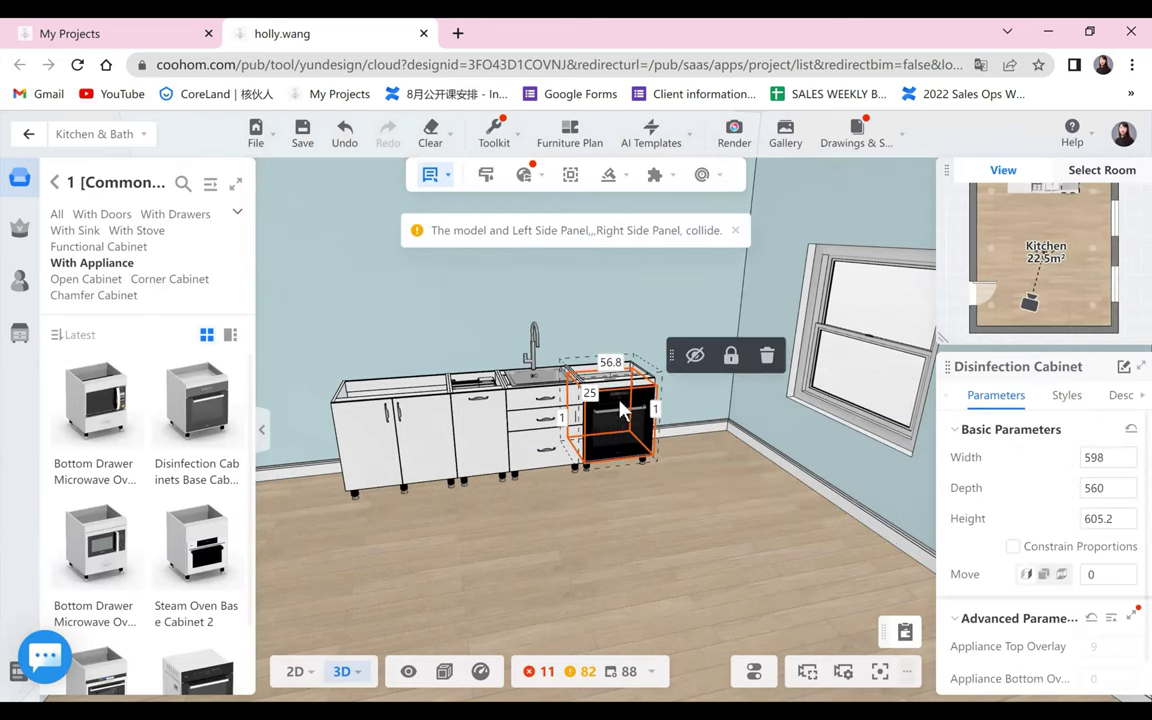
{"action": "left_click", "coordinate": [1065, 395]}
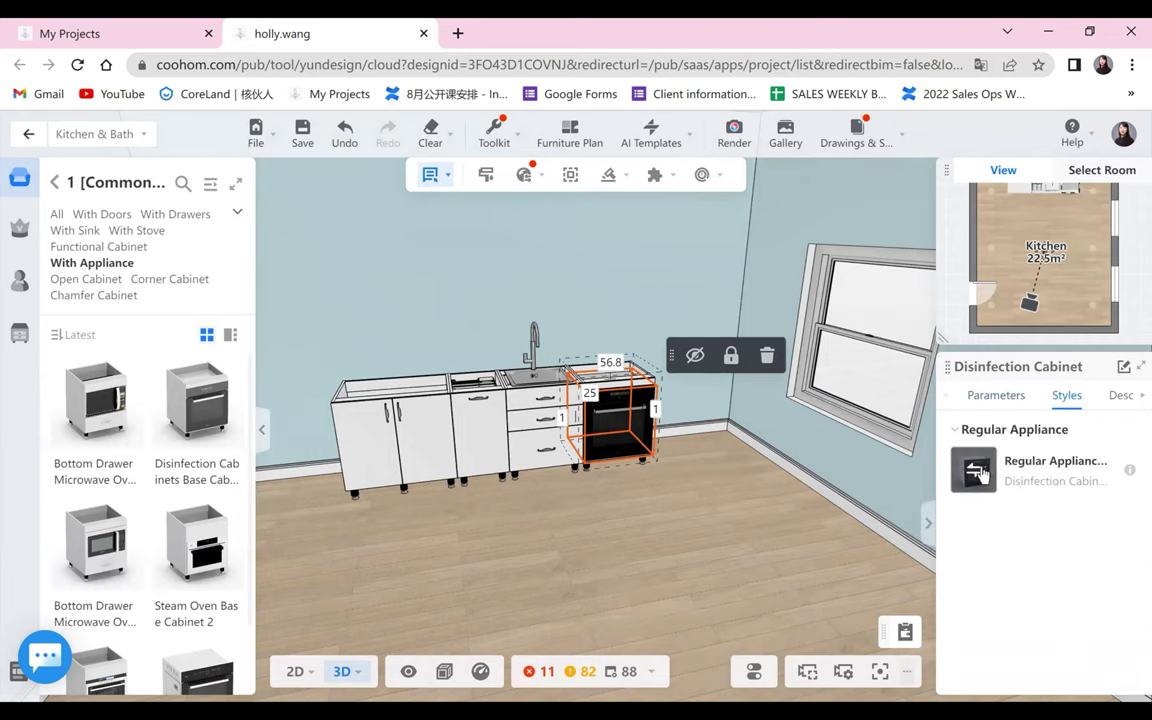
{"action": "left_click", "coordinate": [975, 470]}
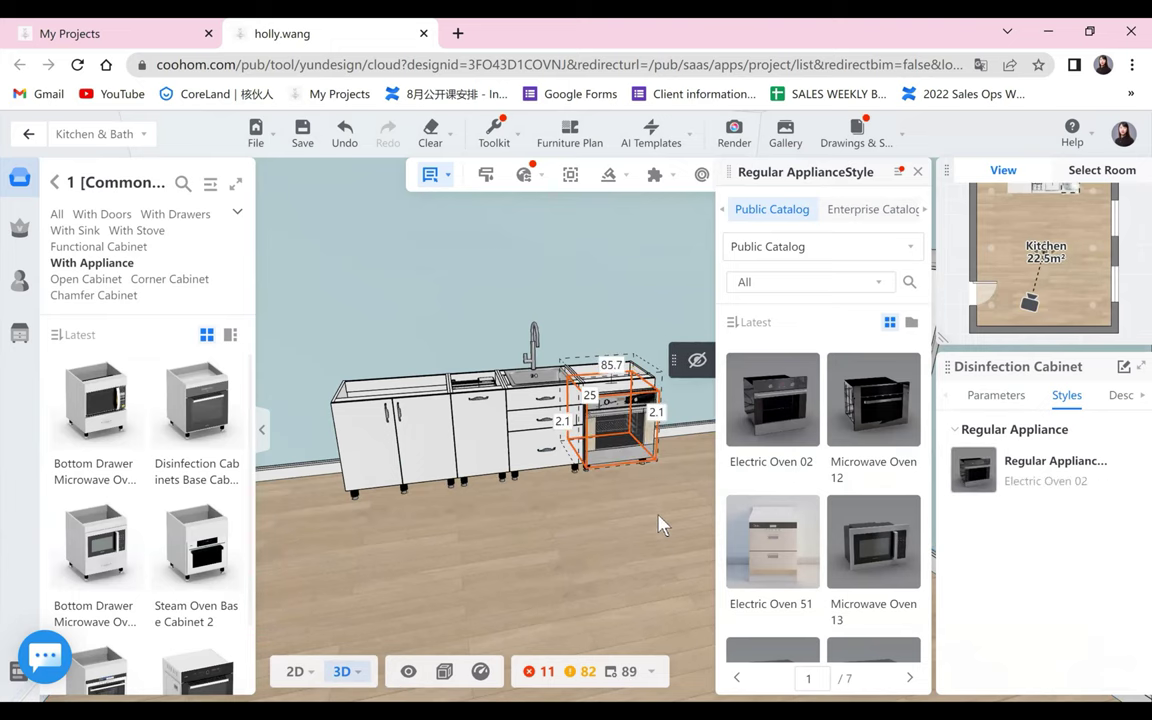
{"action": "left_click", "coordinate": [746, 545]}
{"action": "left_click_drag", "start_coordinate": [726, 554], "coordinate": [655, 532]}
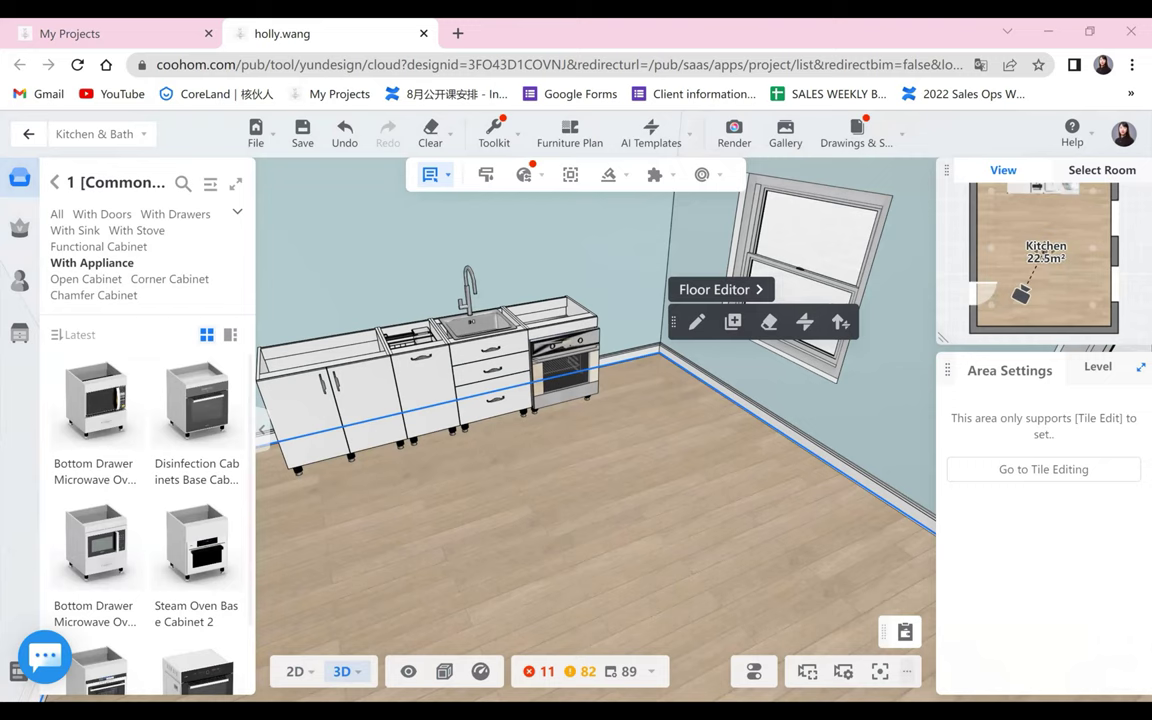
- Examine the open and corner base cabinets in the expanded public catalog, including the water splitter, pentagon, sink and linkage door types
{"action": "left_click", "coordinate": [212, 186]}
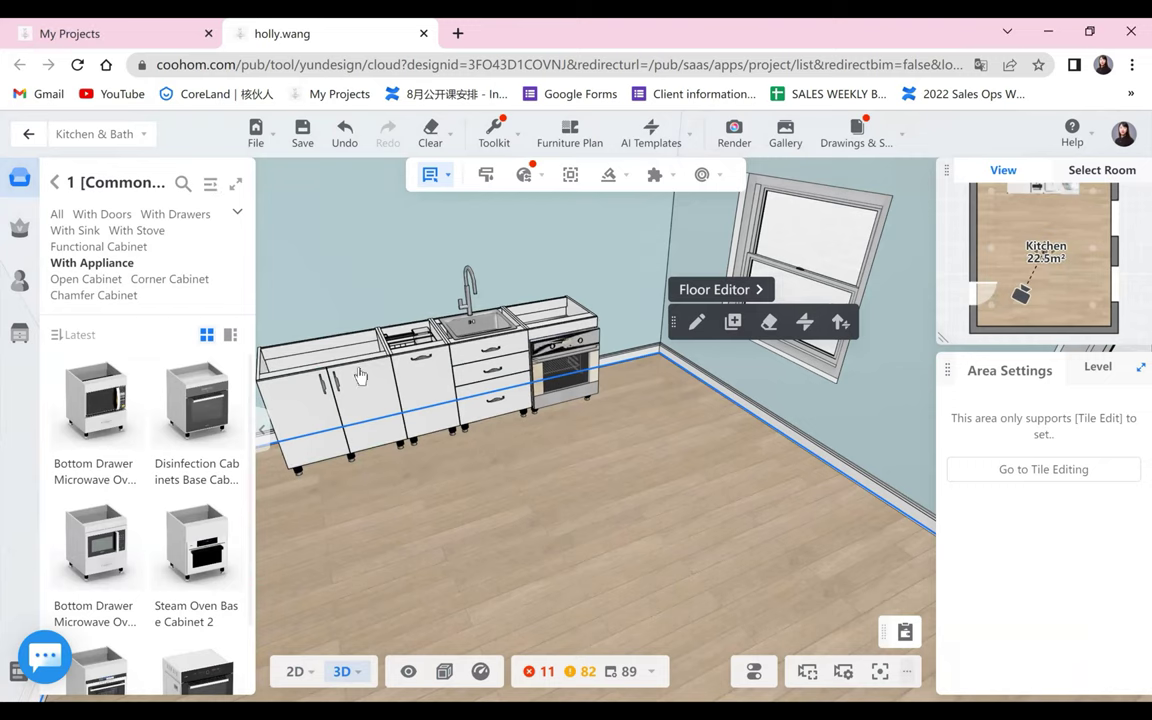
{"action": "left_click", "coordinate": [143, 425]}
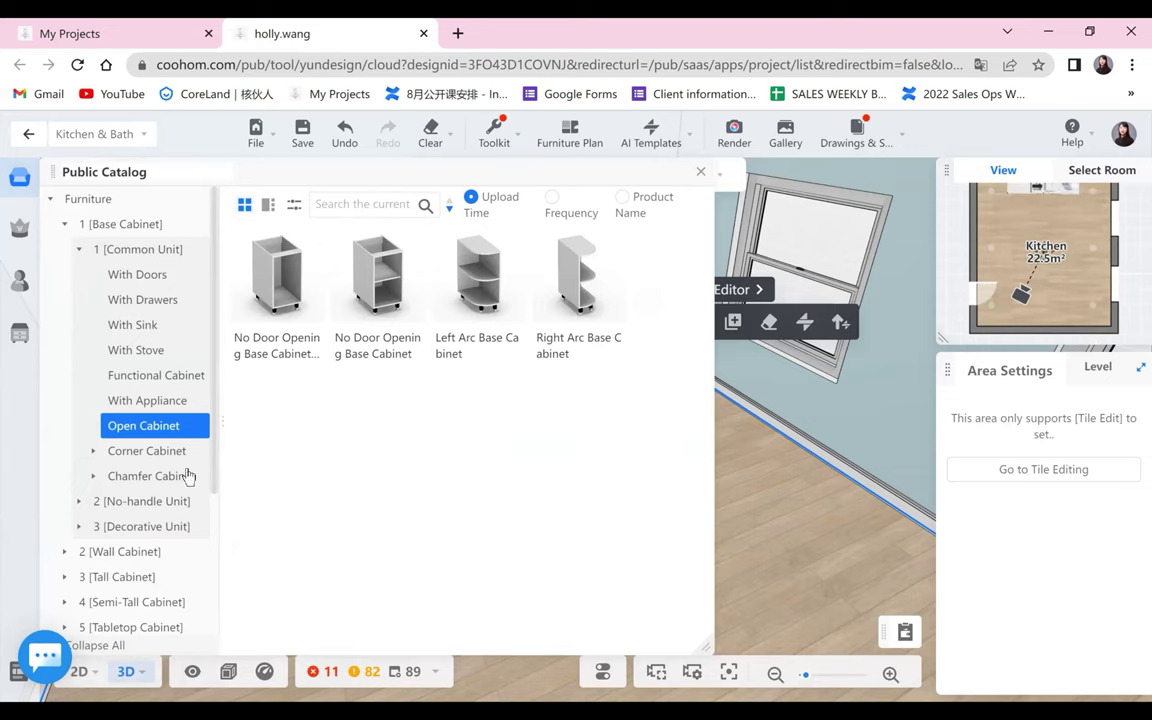
{"action": "left_click", "coordinate": [125, 458]}
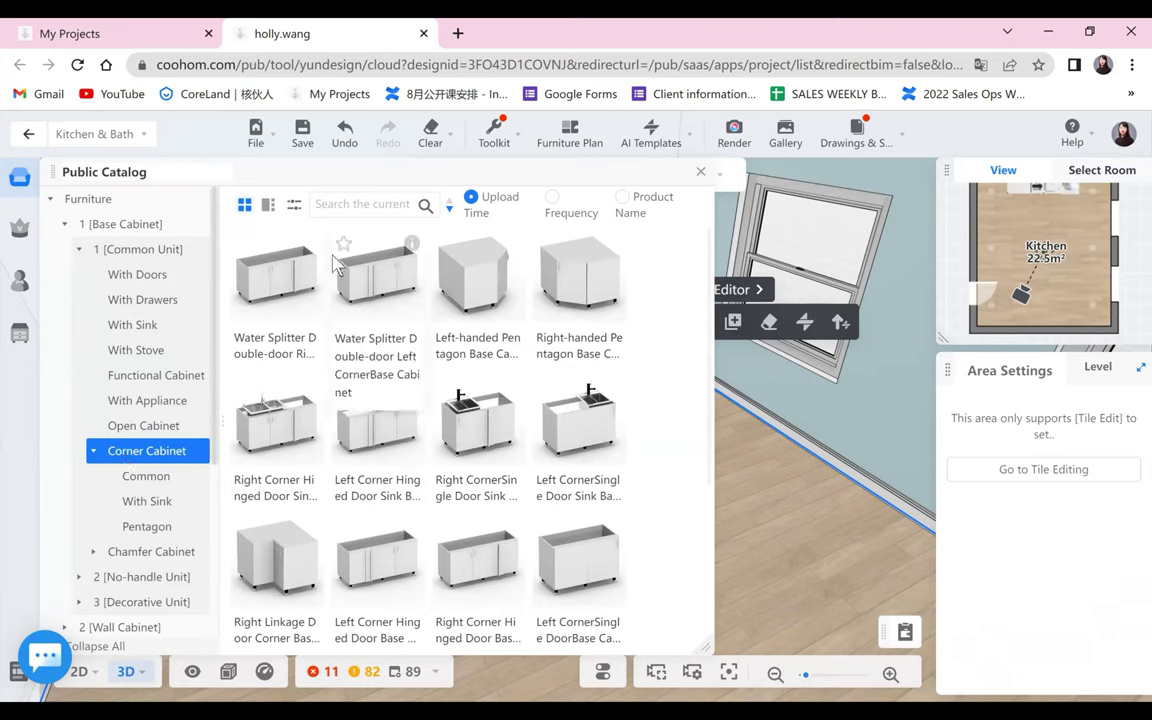
{"action": "mouse_move", "coordinate": [316, 250]}
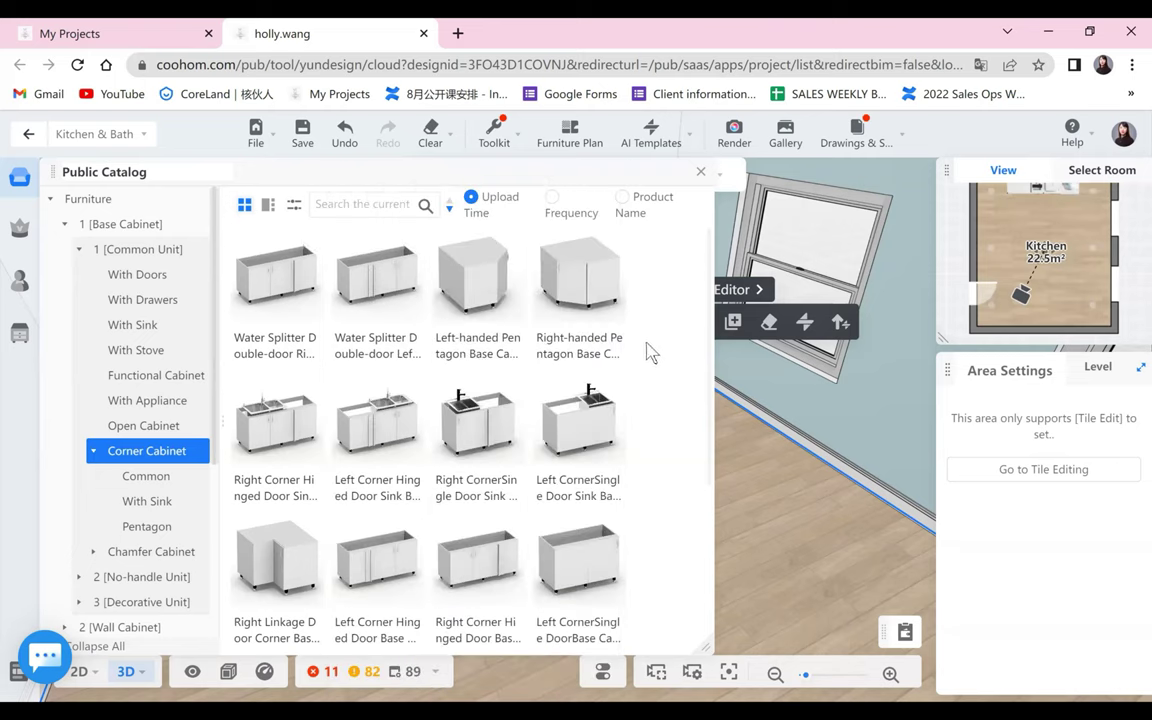
{"action": "mouse_move", "coordinate": [512, 245]}
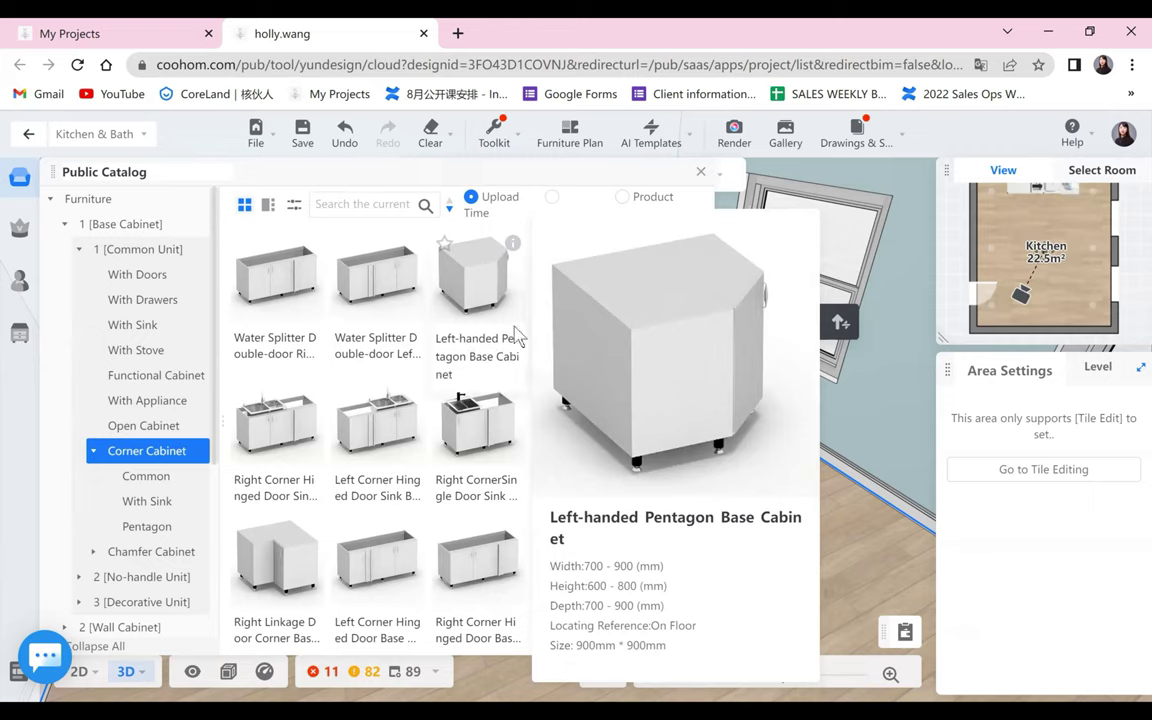
{"action": "mouse_move", "coordinate": [615, 246]}
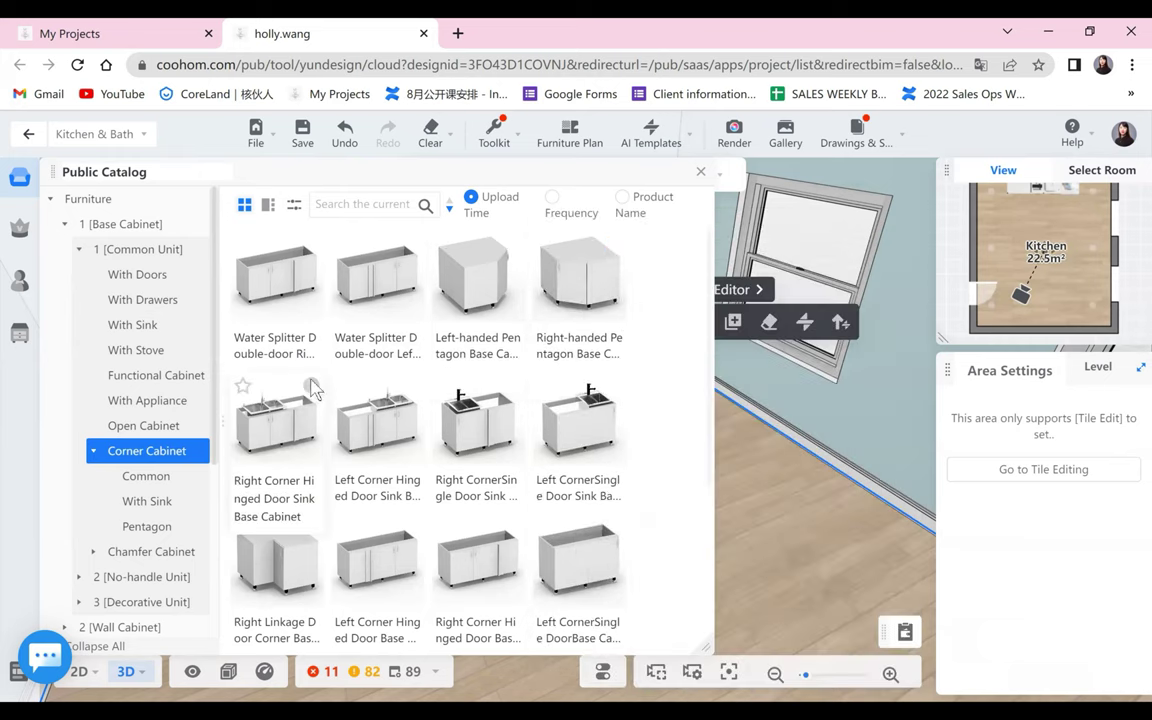
{"action": "mouse_move", "coordinate": [312, 387]}
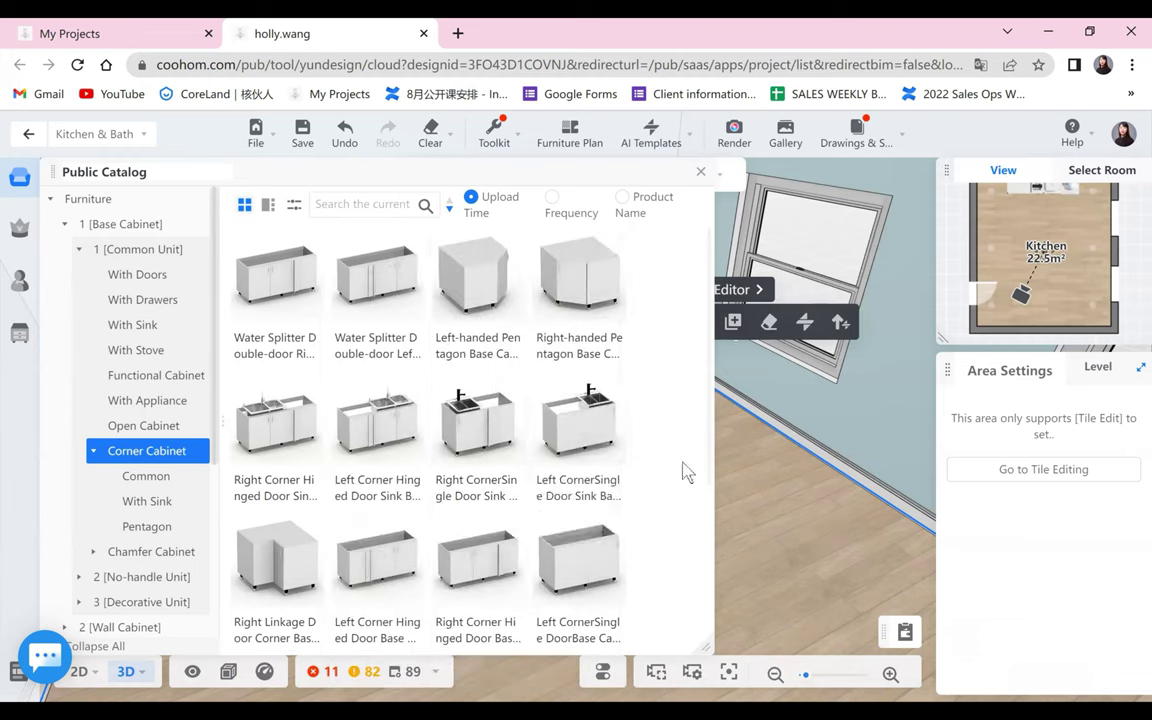
{"action": "scroll", "coordinate": [530, 448], "scroll_direction": "down", "scroll_amount": 2}
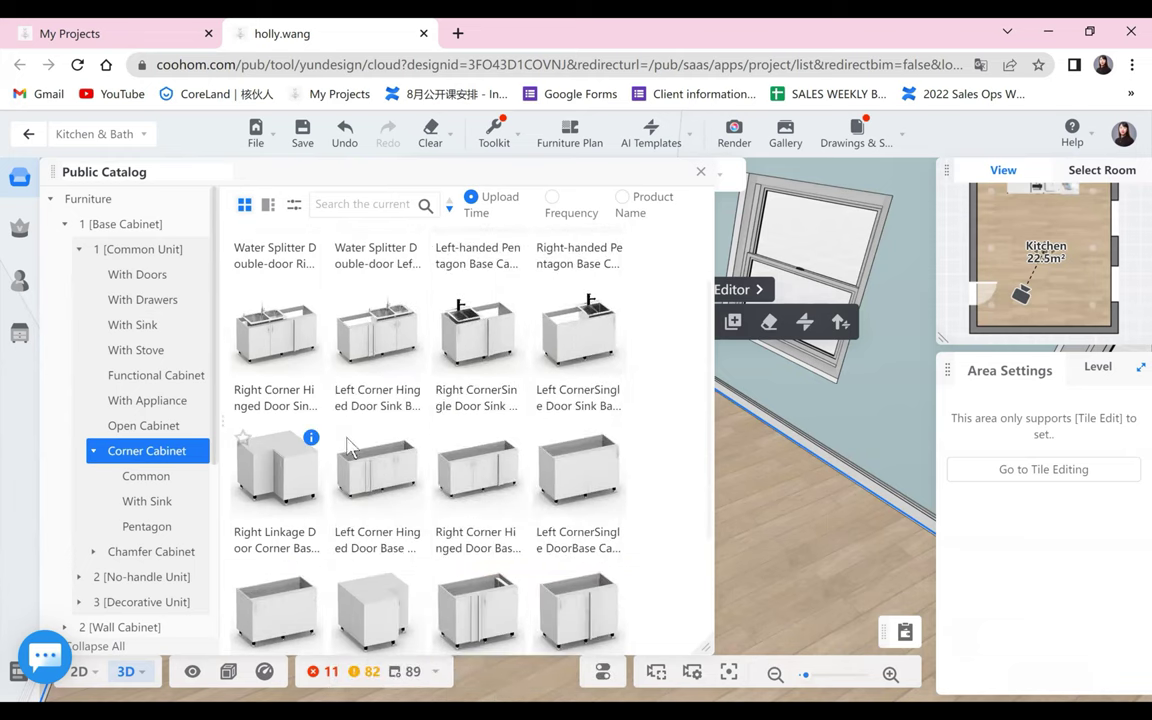
- Examine the remaining corner base cabinets and the Chamfer Cabinet category in the public catalog, including the details of several chamfer models
{"action": "mouse_move", "coordinate": [310, 440]}
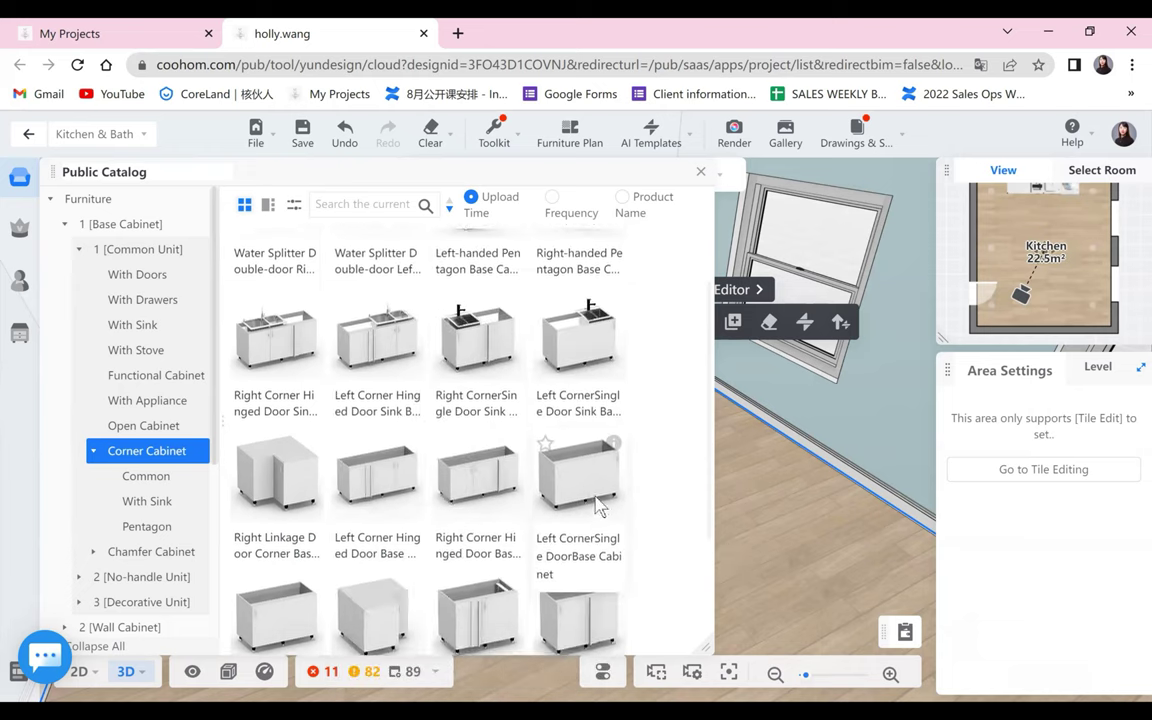
{"action": "scroll", "coordinate": [598, 505], "scroll_direction": "down", "scroll_amount": 3}
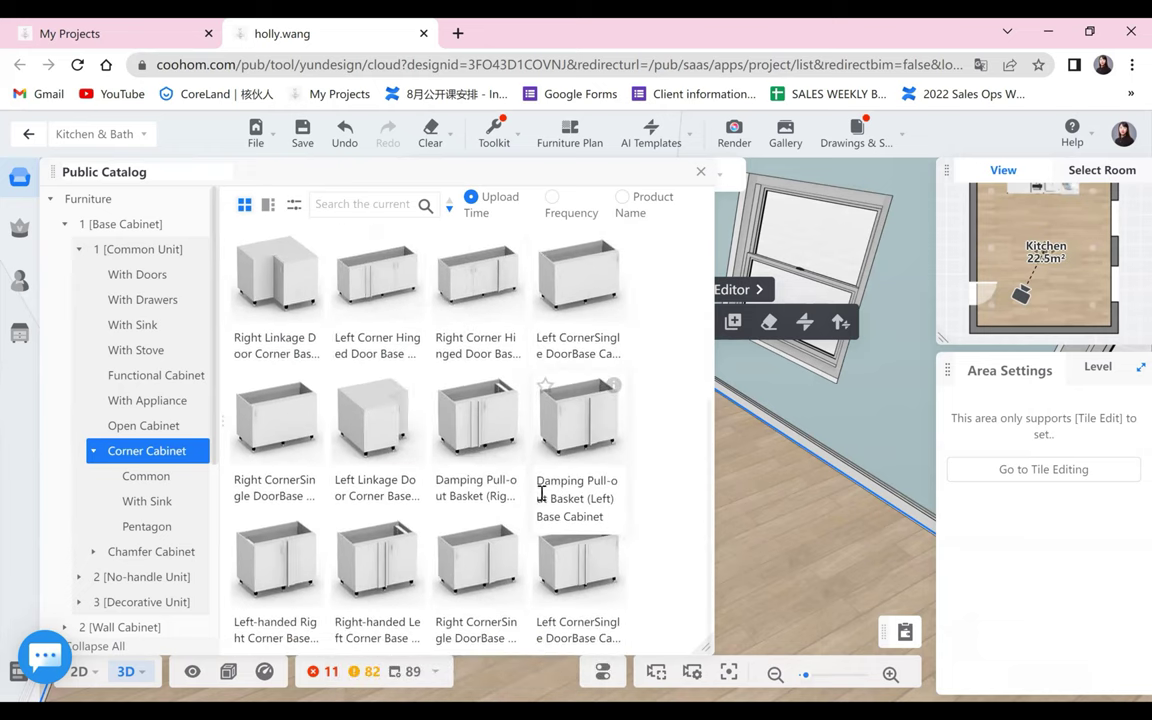
{"action": "scroll", "coordinate": [420, 500], "scroll_direction": "up", "scroll_amount": 3}
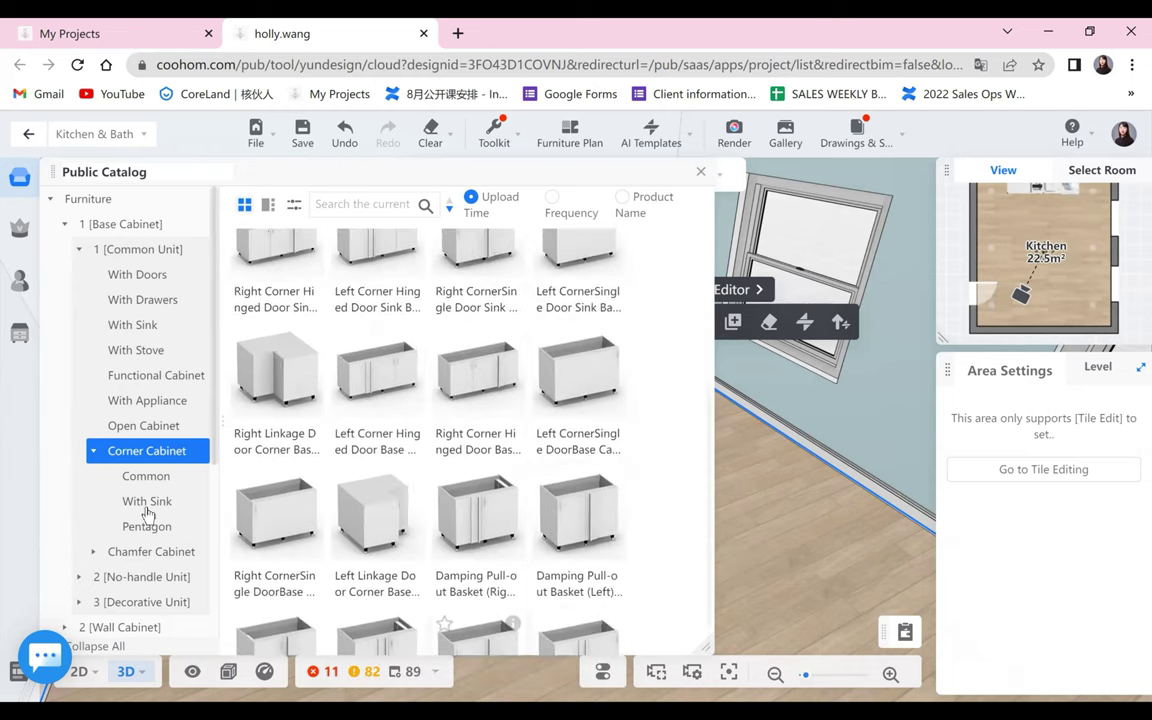
{"action": "left_click", "coordinate": [125, 551]}
{"action": "mouse_move", "coordinate": [619, 669]}
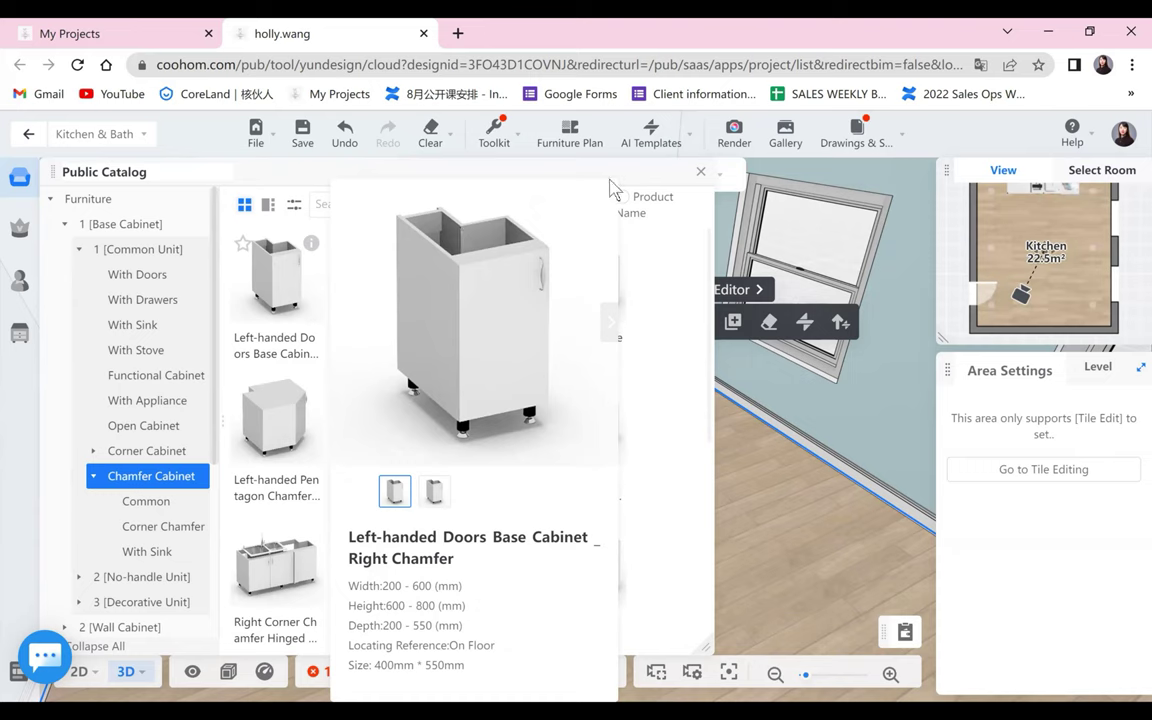
{"action": "scroll", "coordinate": [511, 345], "scroll_direction": "down", "scroll_amount": 1}
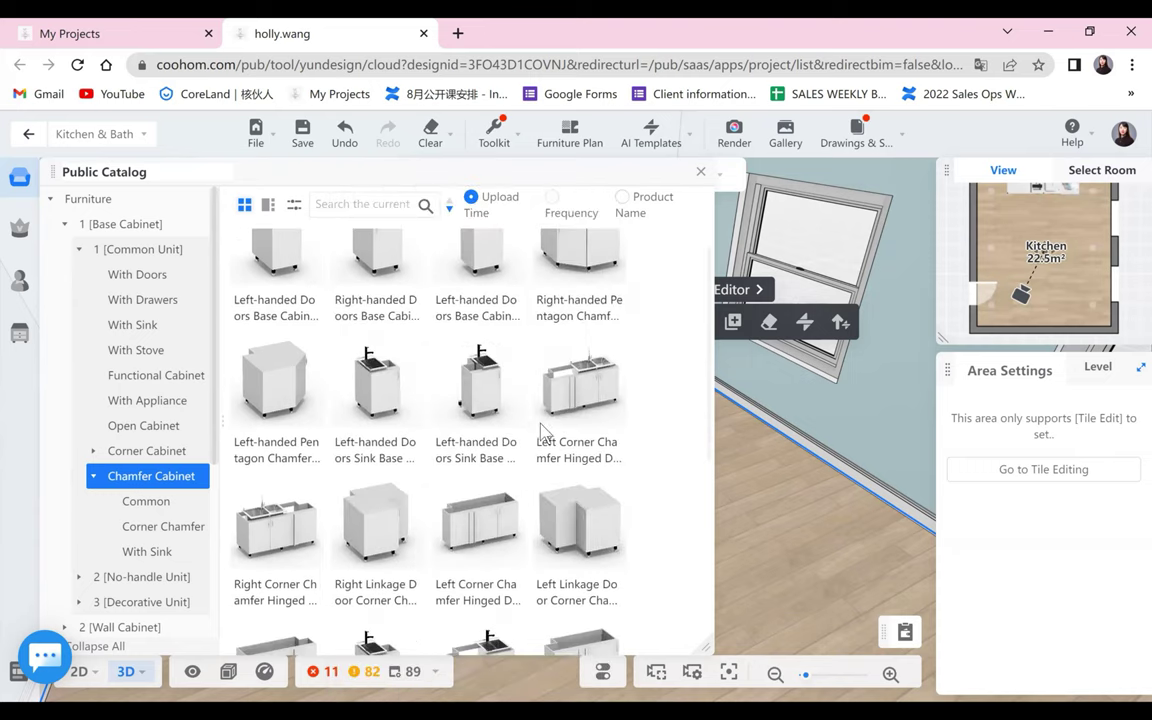
{"action": "mouse_move", "coordinate": [613, 445]}
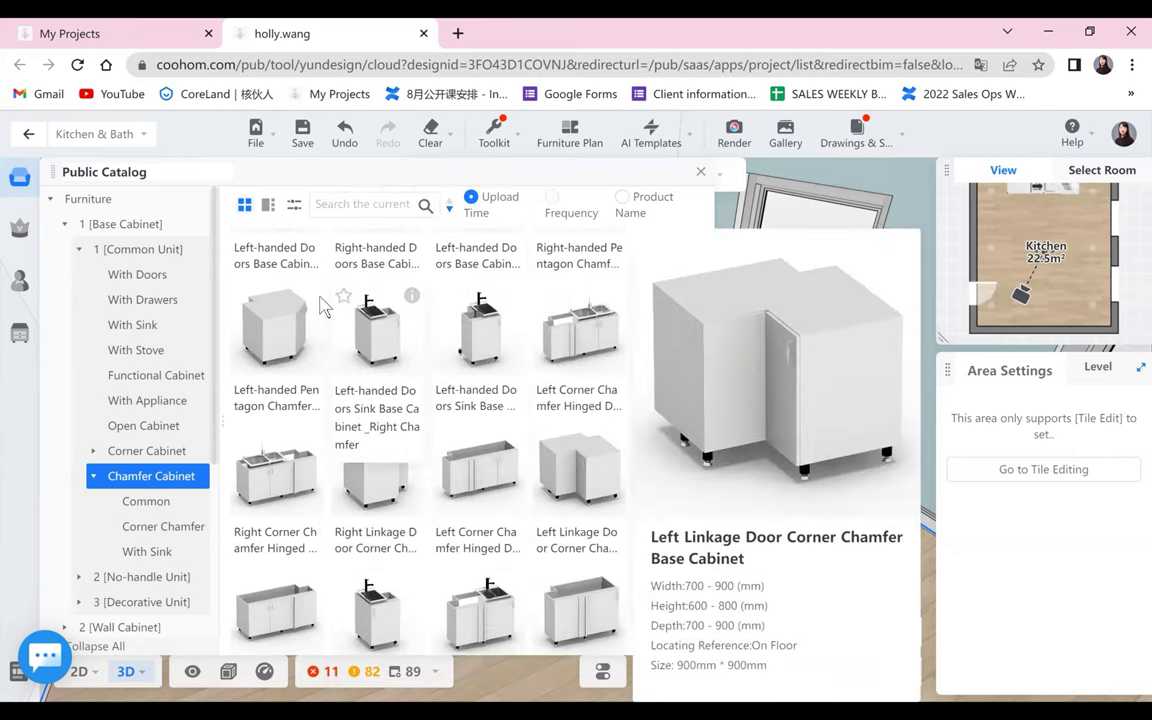
{"action": "mouse_move", "coordinate": [318, 300]}
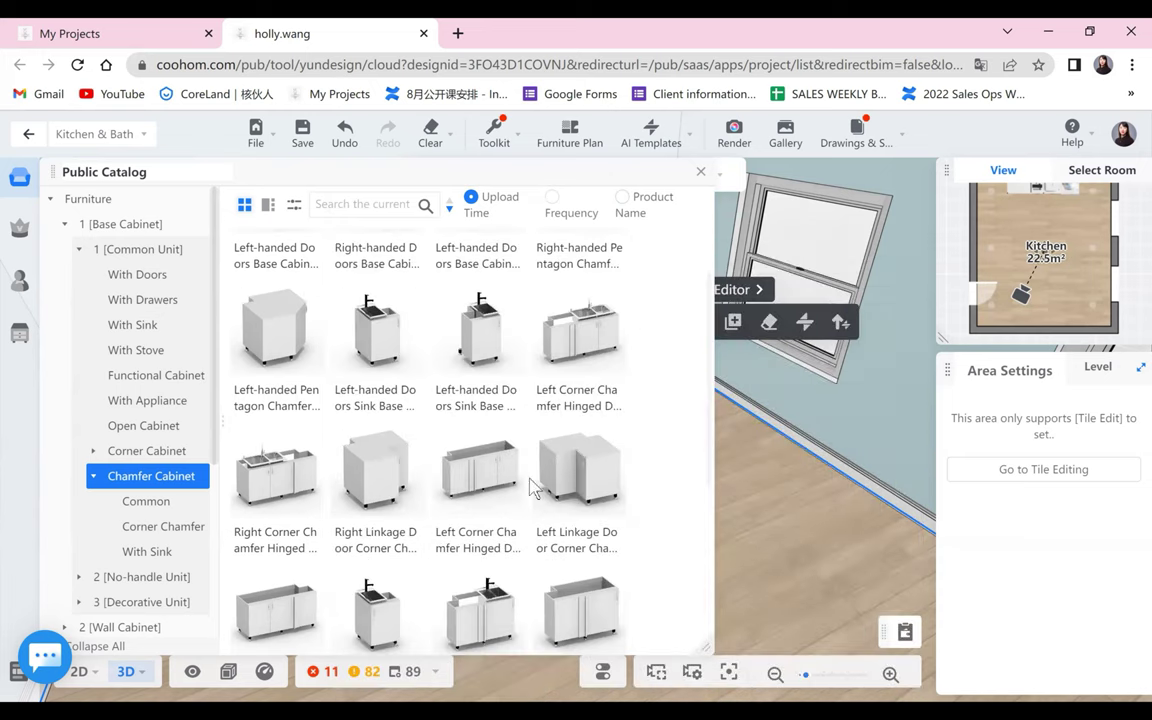
{"action": "mouse_move", "coordinate": [313, 438]}
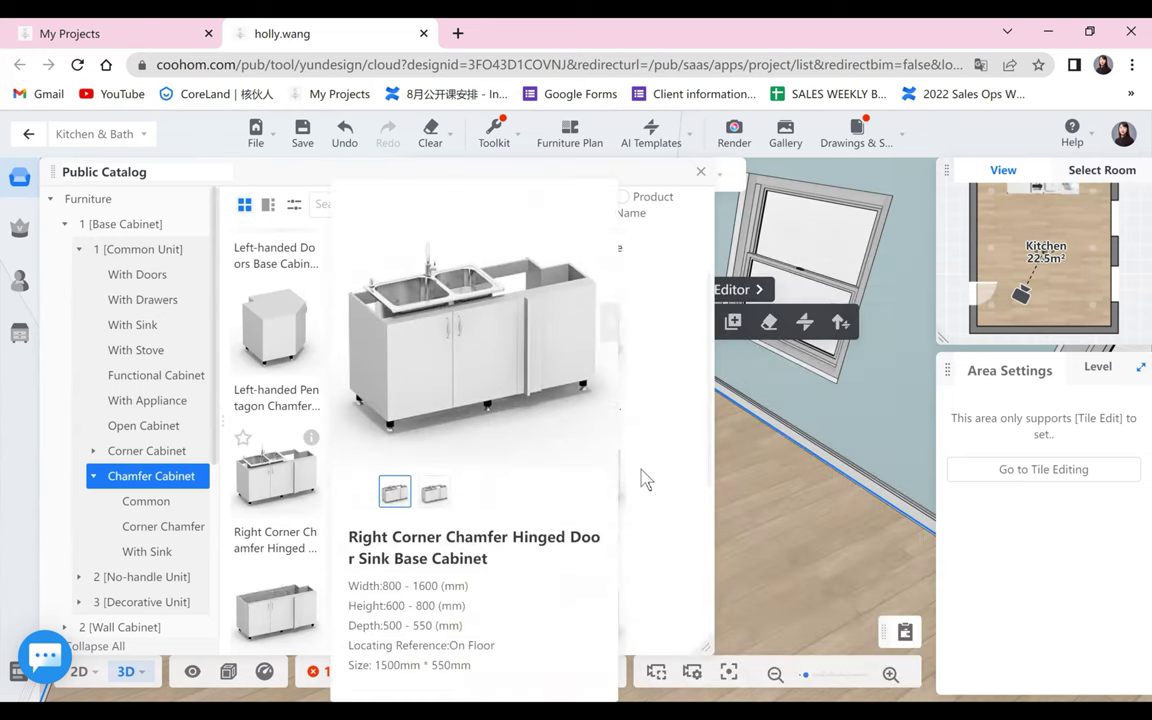
{"action": "scroll", "coordinate": [642, 471], "scroll_direction": "down", "scroll_amount": 2}
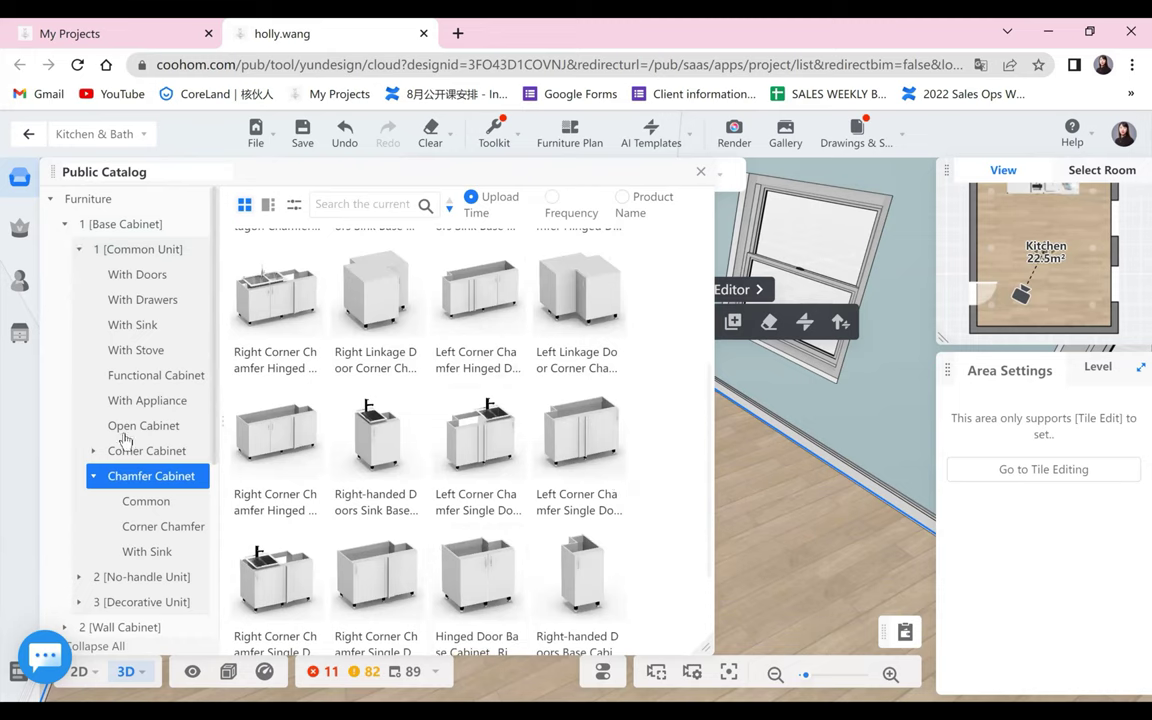
- Examine the Wall Cabinet category of the public catalog, including the open craft, chamfer, upturning door and corner hinged door models
{"action": "left_click", "coordinate": [124, 226]}
{"action": "left_click", "coordinate": [97, 250]}
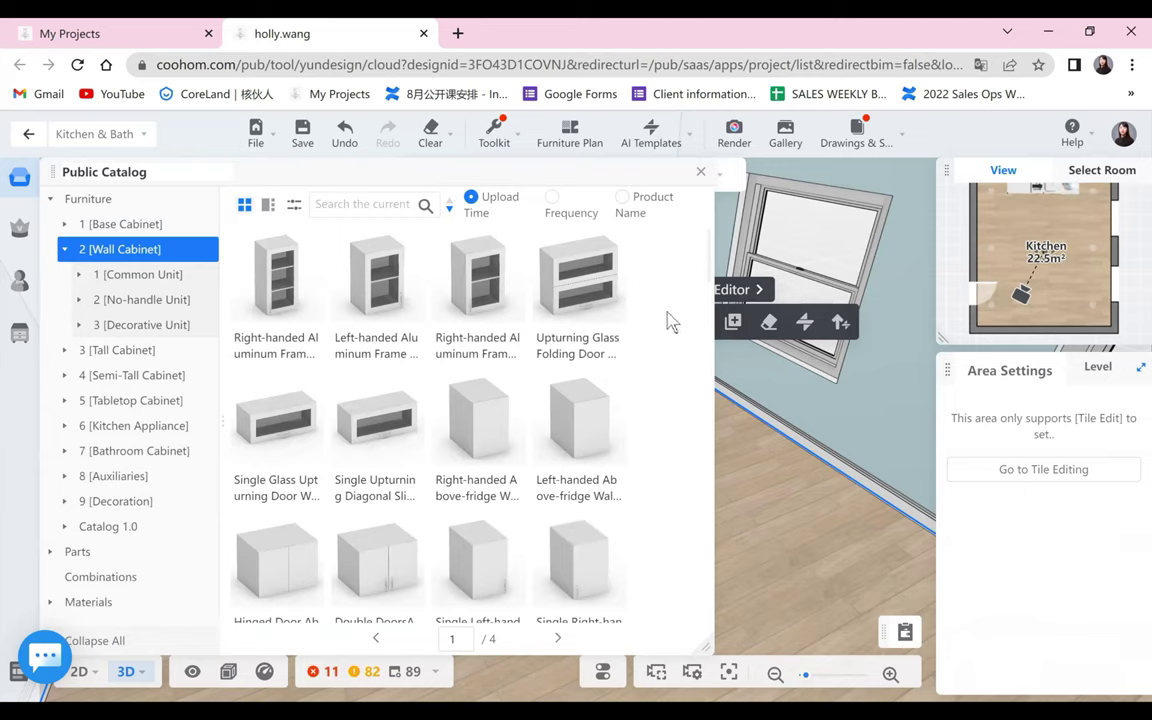
{"action": "scroll", "coordinate": [666, 325], "scroll_direction": "down", "scroll_amount": 3}
{"action": "scroll", "coordinate": [668, 330], "scroll_direction": "down", "scroll_amount": 3}
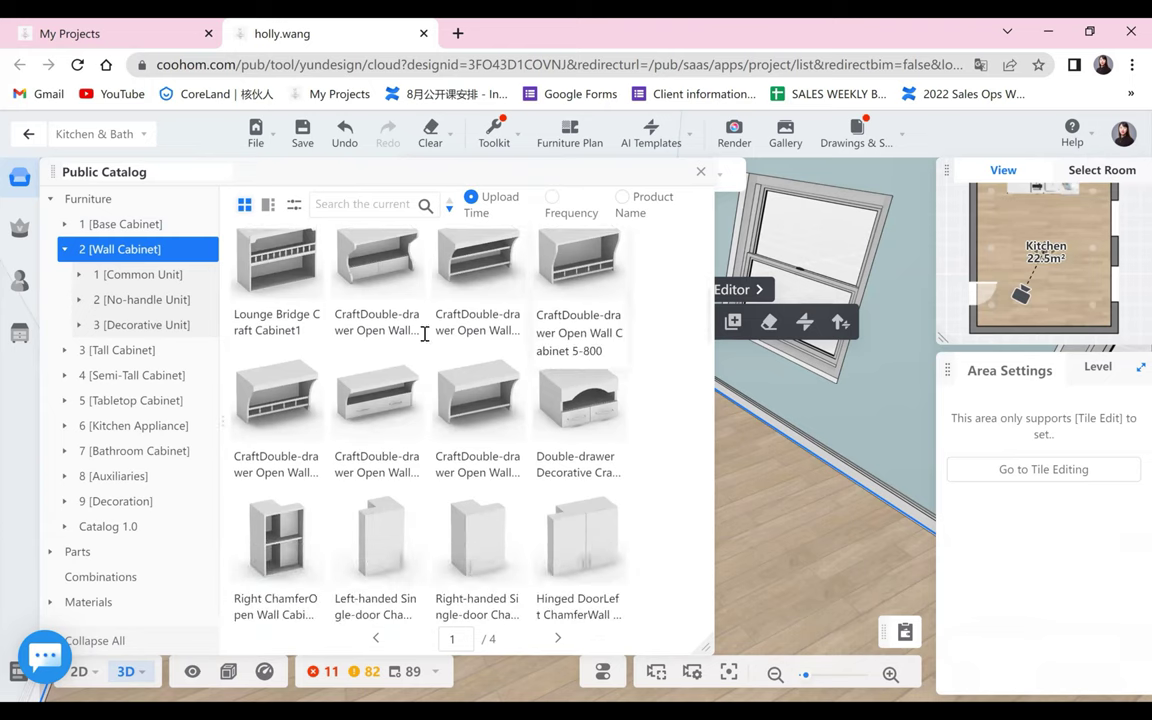
{"action": "scroll", "coordinate": [295, 342], "scroll_direction": "up", "scroll_amount": 1}
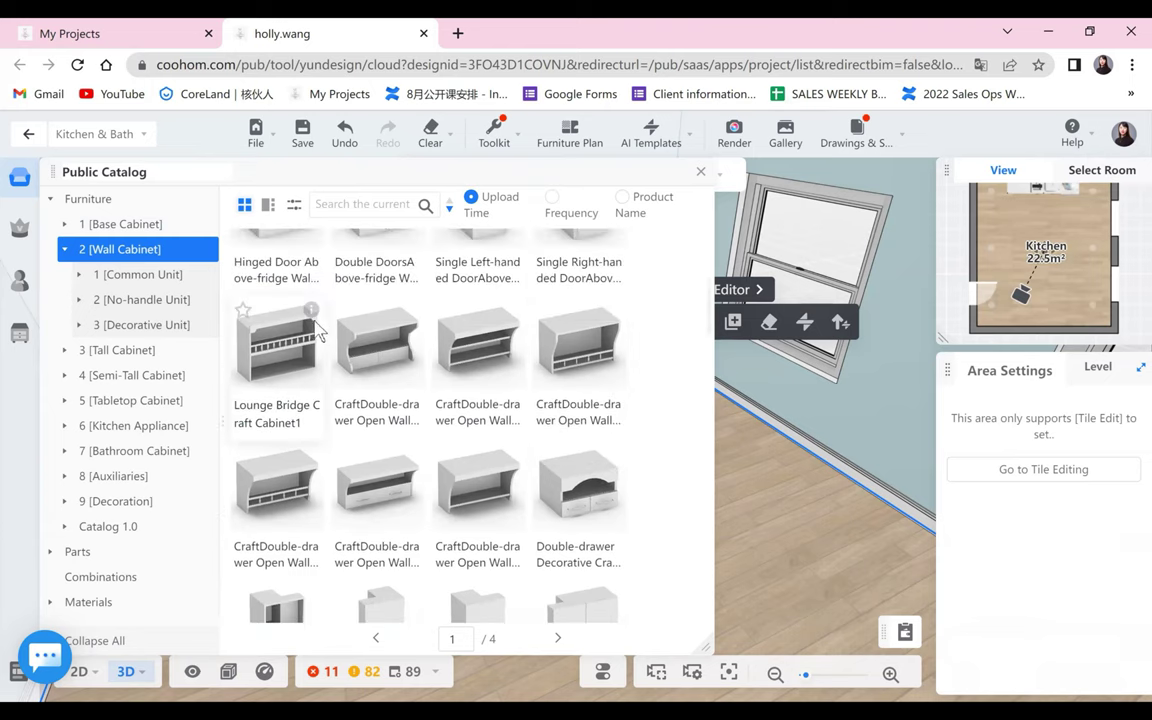
{"action": "scroll", "coordinate": [648, 416], "scroll_direction": "down", "scroll_amount": 1}
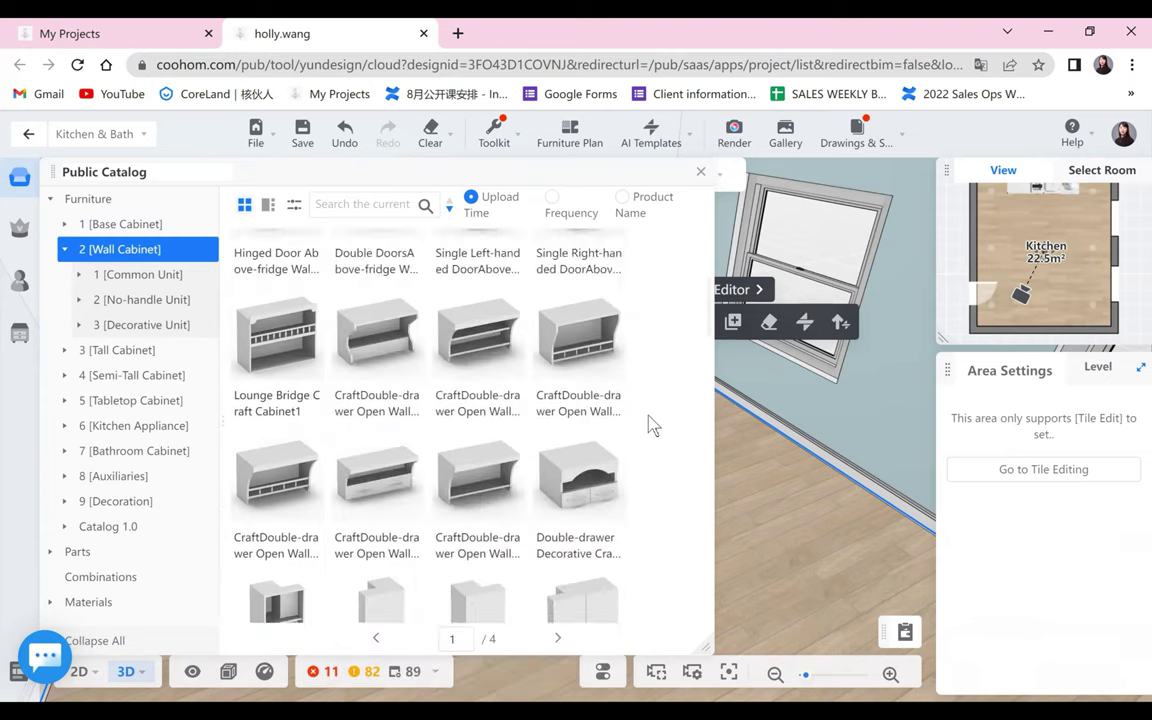
{"action": "scroll", "coordinate": [650, 420], "scroll_direction": "down", "scroll_amount": 5}
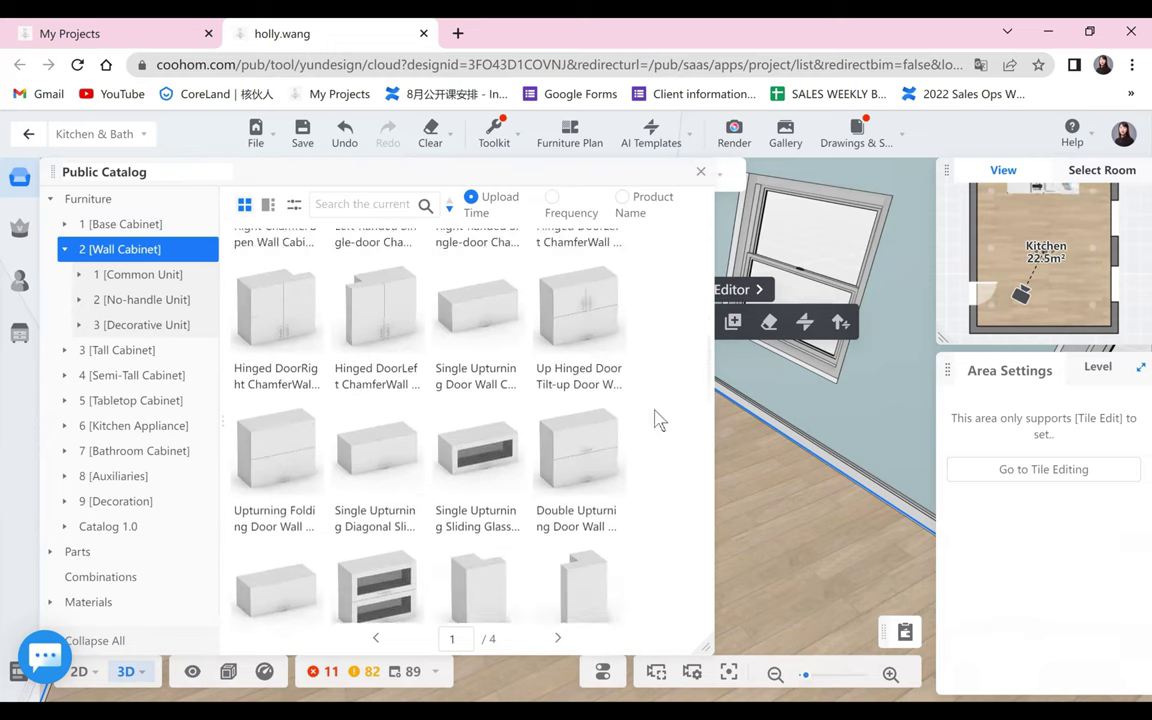
{"action": "scroll", "coordinate": [375, 352], "scroll_direction": "down", "scroll_amount": 2}
{"action": "scroll", "coordinate": [393, 404], "scroll_direction": "up", "scroll_amount": 4}
{"action": "mouse_move", "coordinate": [413, 380]}
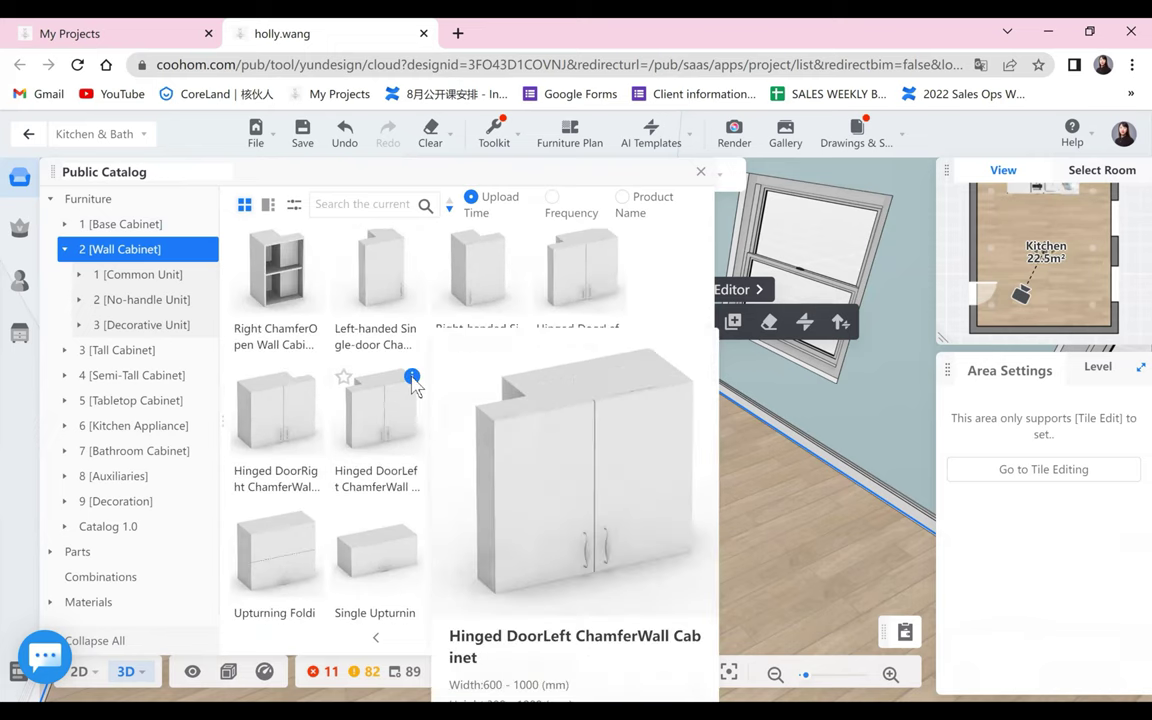
{"action": "scroll", "coordinate": [411, 380], "scroll_direction": "down", "scroll_amount": 8}
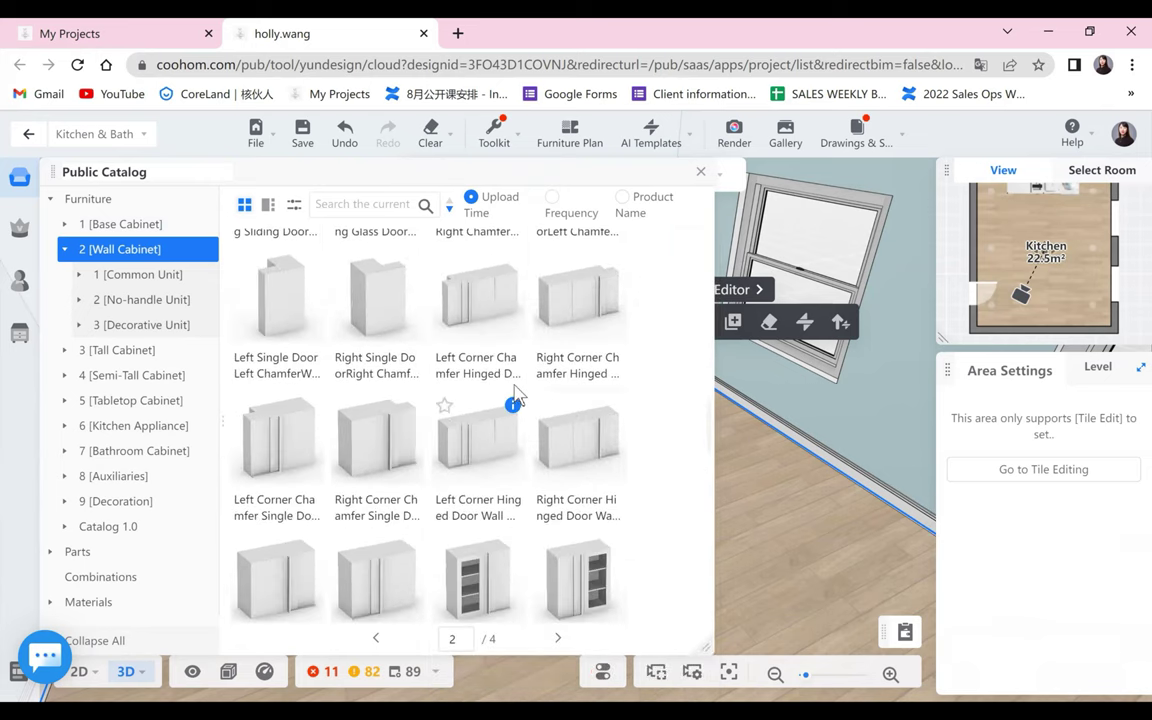
{"action": "mouse_move", "coordinate": [519, 414]}
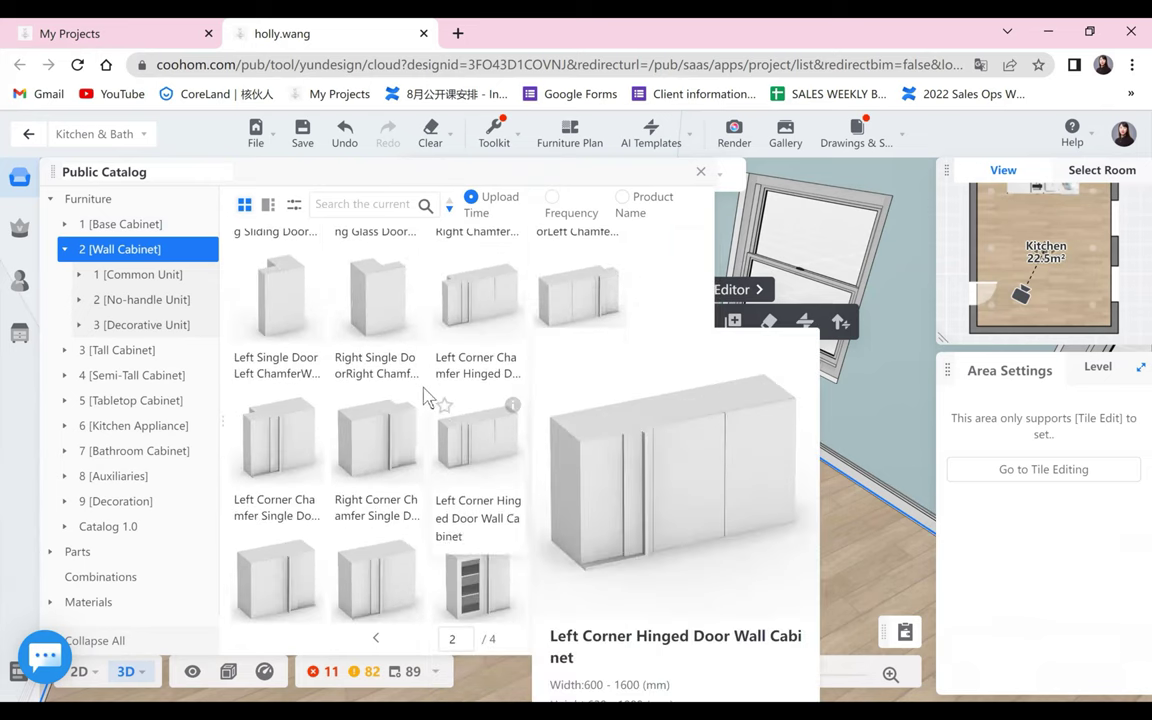
{"action": "scroll", "coordinate": [430, 400], "scroll_direction": "down", "scroll_amount": 8}
{"action": "scroll", "coordinate": [505, 470], "scroll_direction": "down", "scroll_amount": 10}
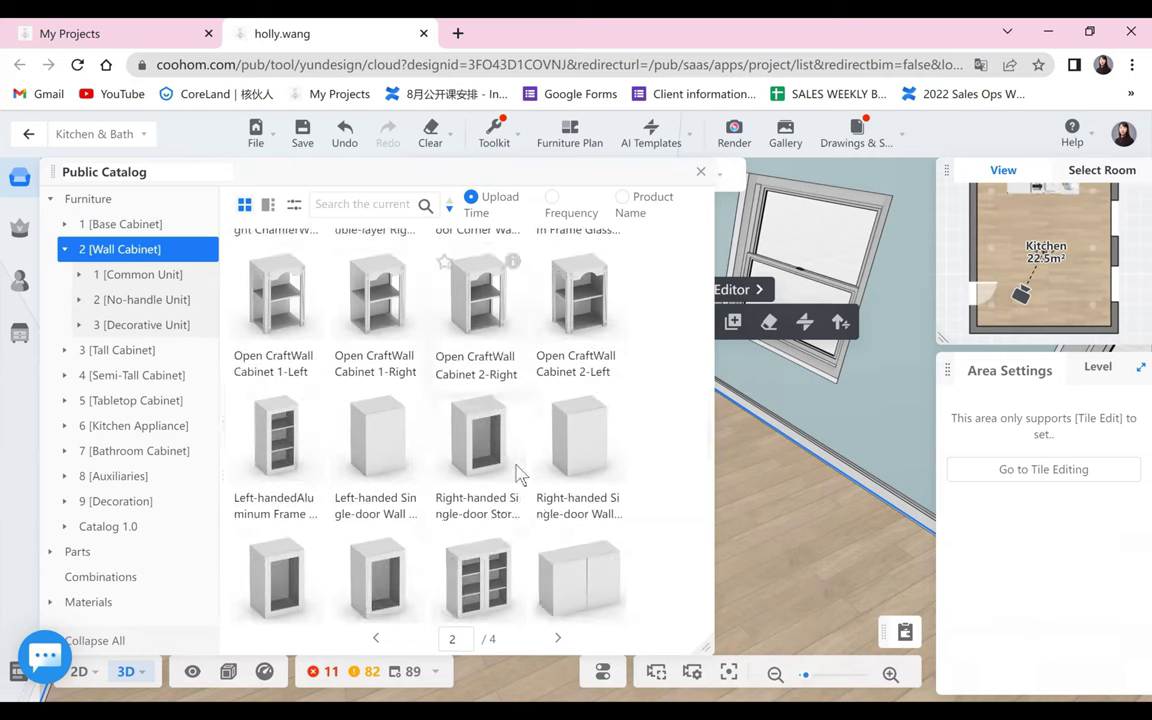
- Compare the Tall Cabinet and Semi-Tall Cabinet categories in the public catalog, including the details of individual models
{"action": "left_click", "coordinate": [79, 352]}
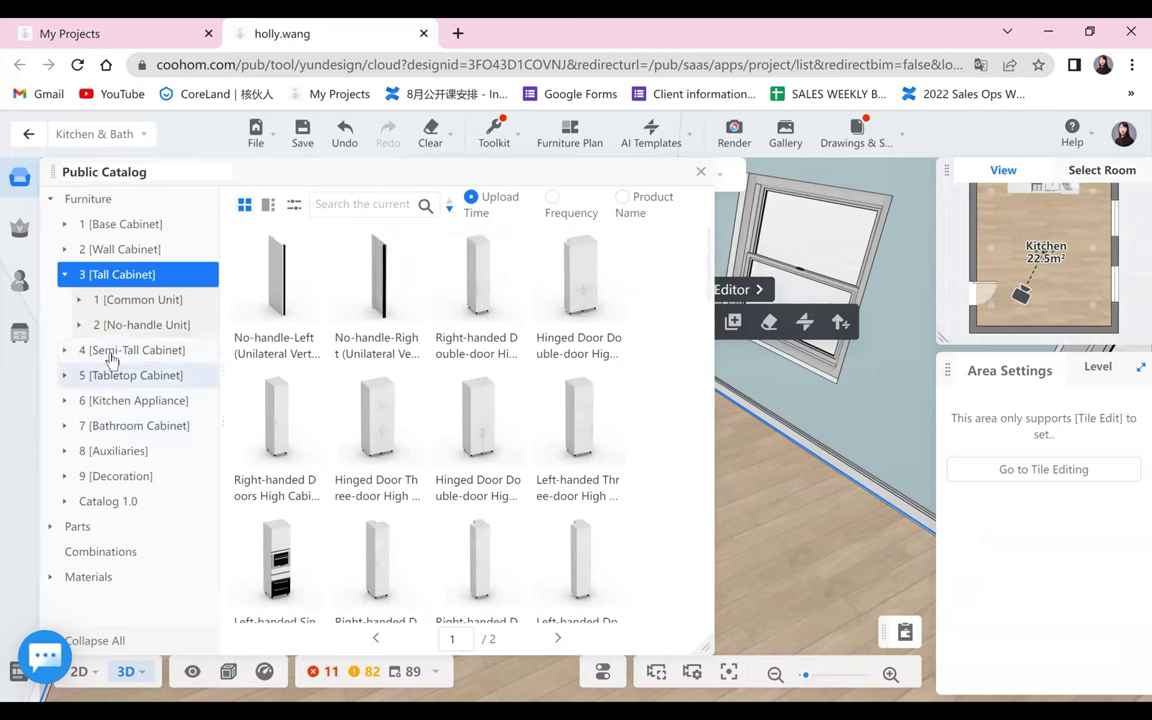
{"action": "left_click", "coordinate": [120, 357]}
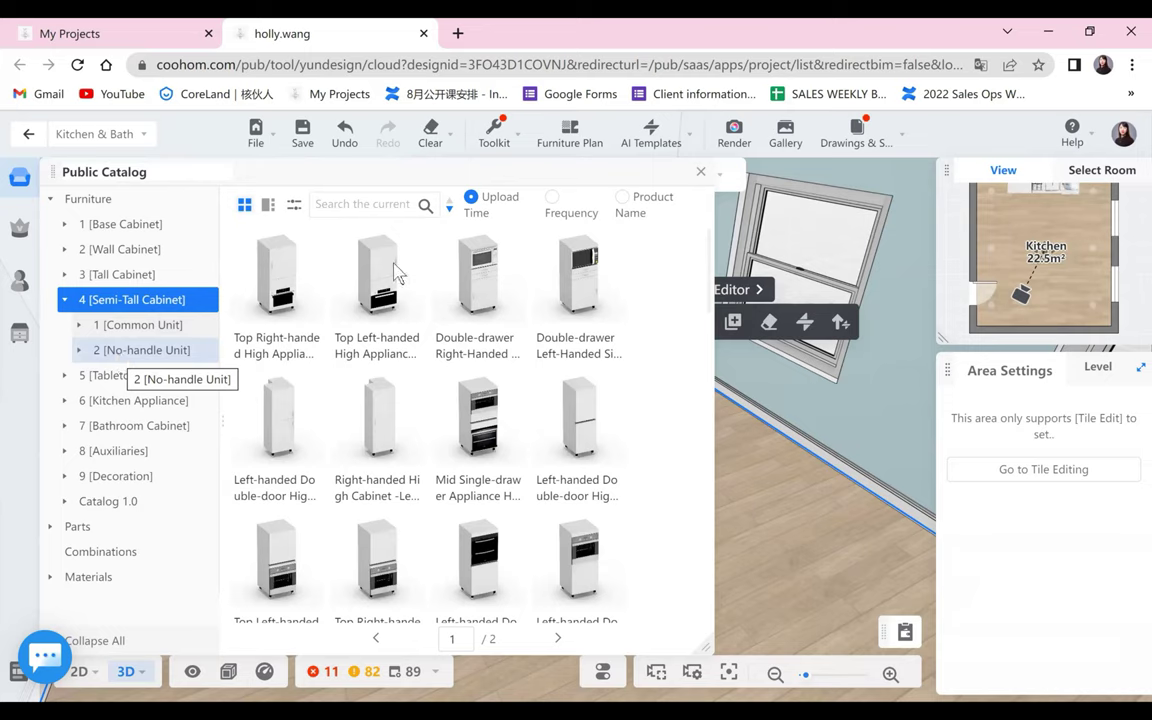
{"action": "mouse_move", "coordinate": [411, 244]}
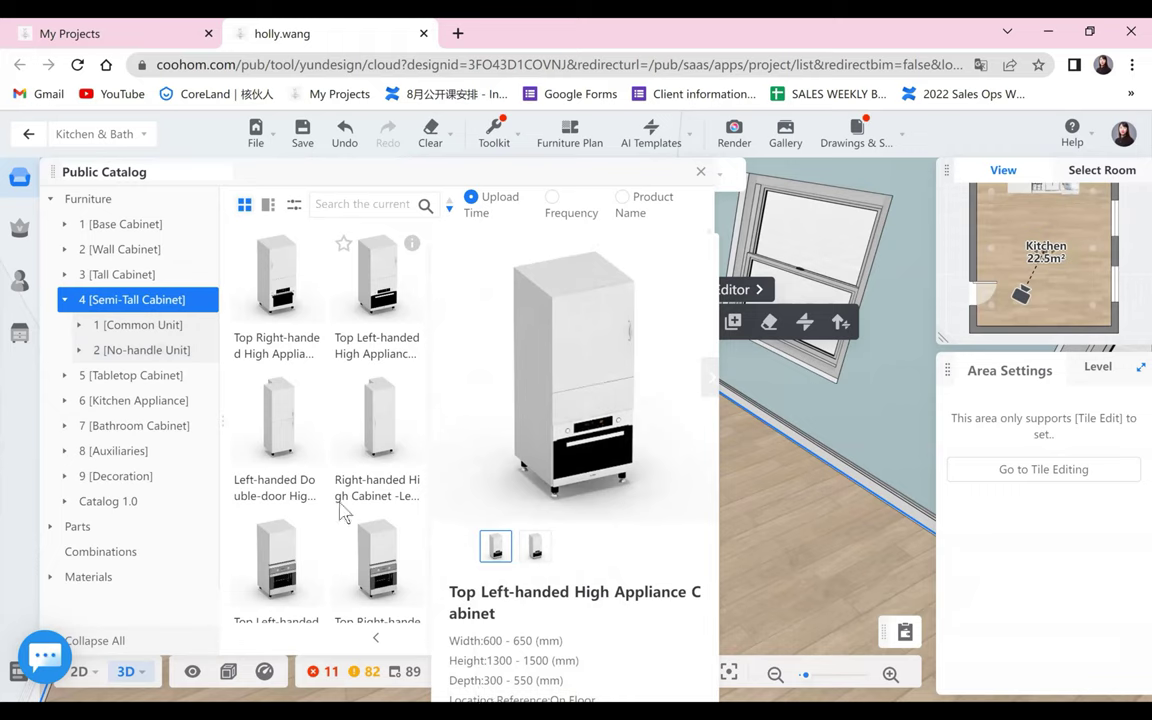
{"action": "left_click", "coordinate": [92, 274]}
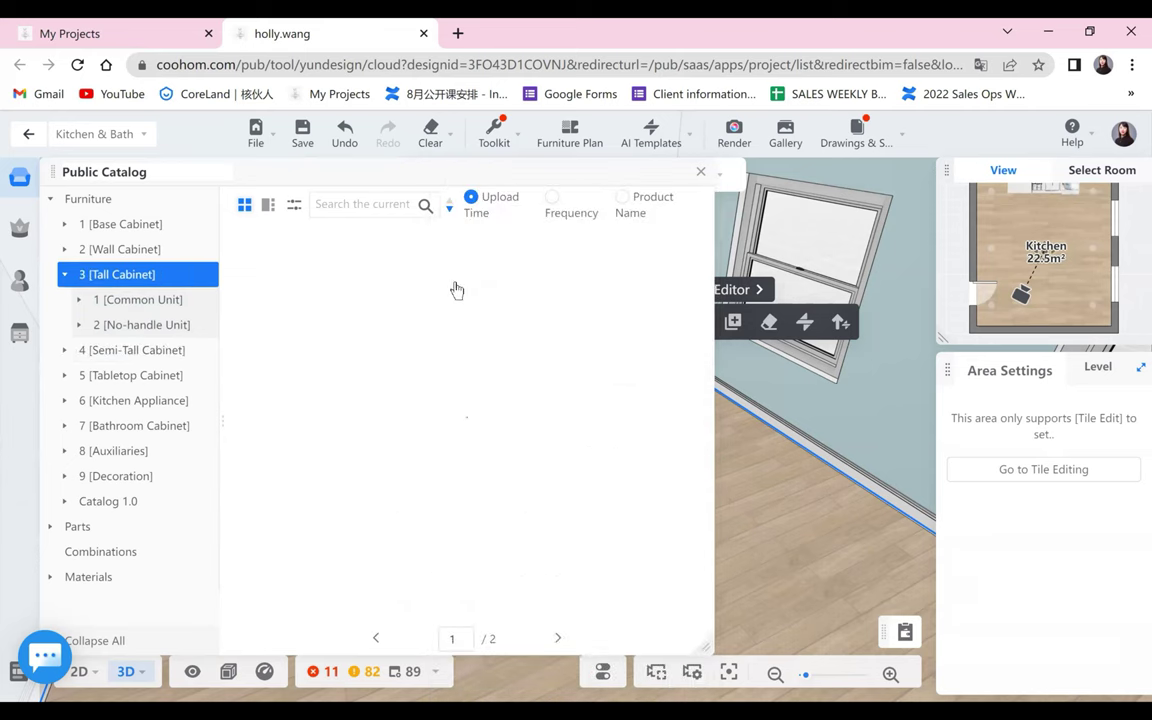
{"action": "mouse_move", "coordinate": [512, 246]}
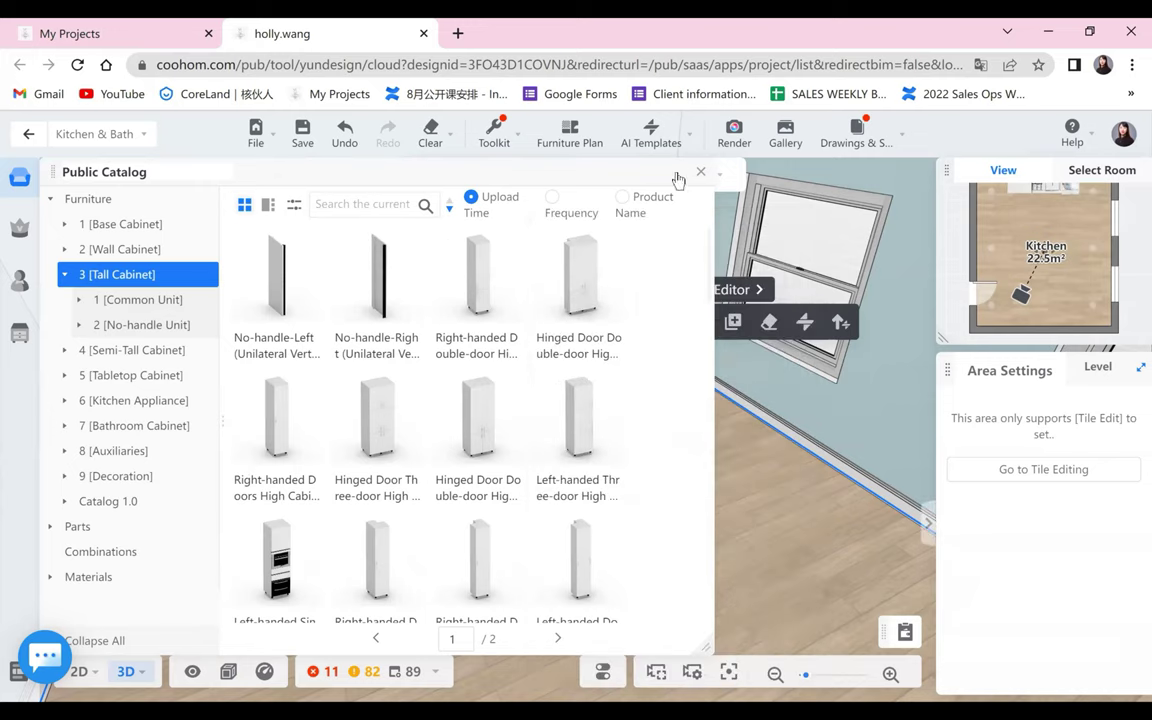
- Place a Top Left-handed High Appliance Cabinet from the Semi-Tall Cabinet category on the open floor in front of the base cabinet row
{"action": "left_click", "coordinate": [88, 350]}
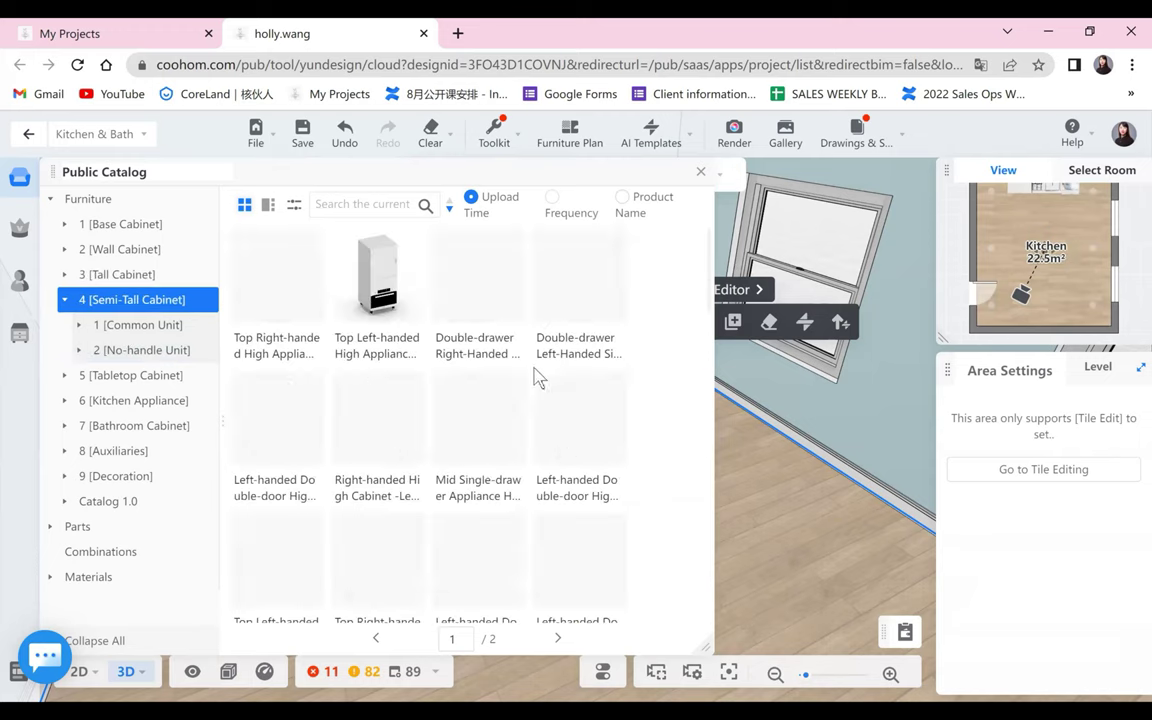
{"action": "left_click", "coordinate": [410, 246]}
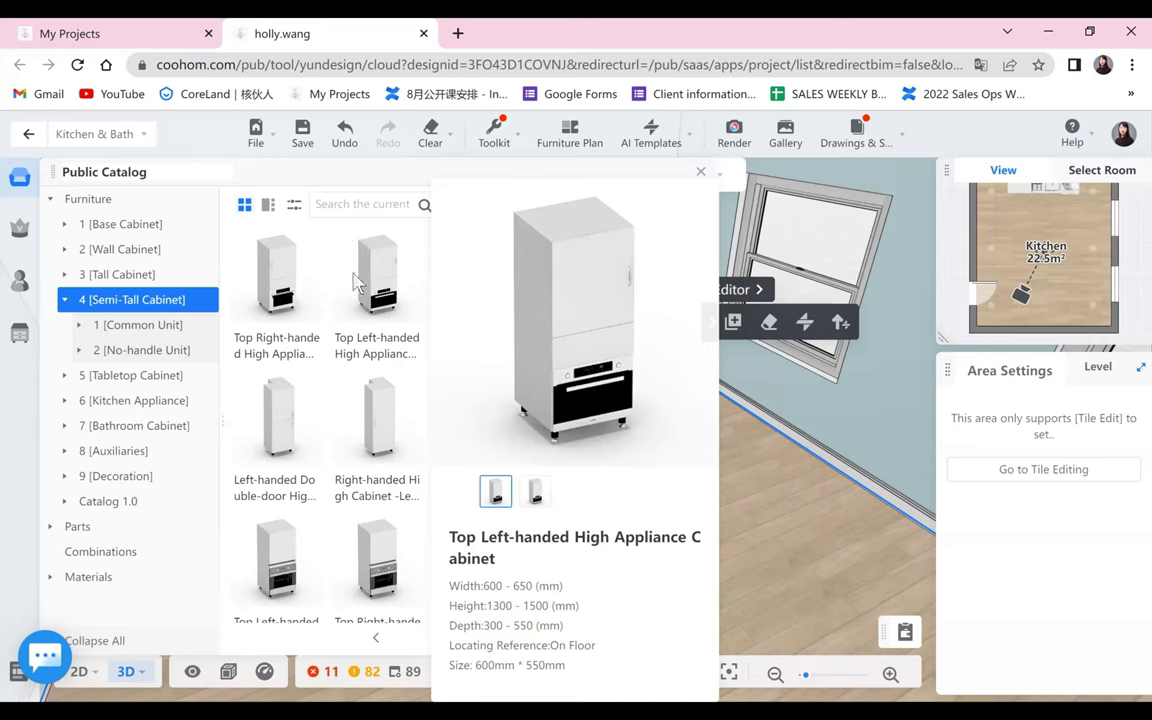
{"action": "left_click_drag", "start_coordinate": [367, 296], "coordinate": [605, 469]}
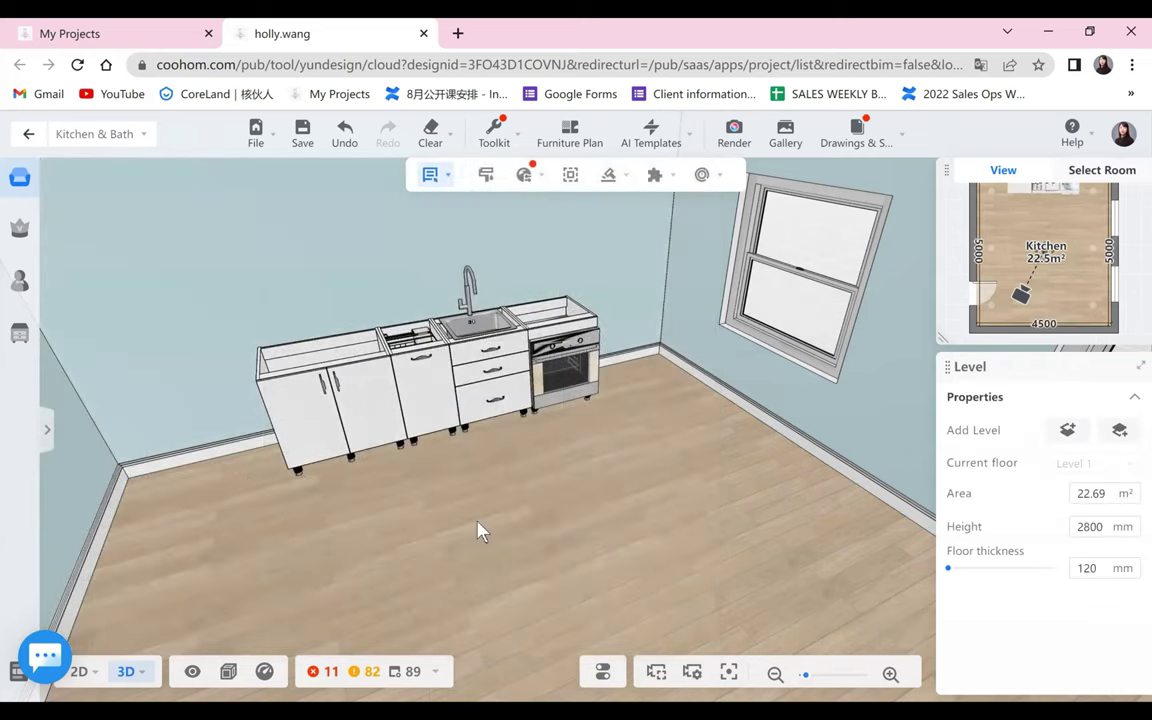
{"action": "left_click", "coordinate": [485, 505]}
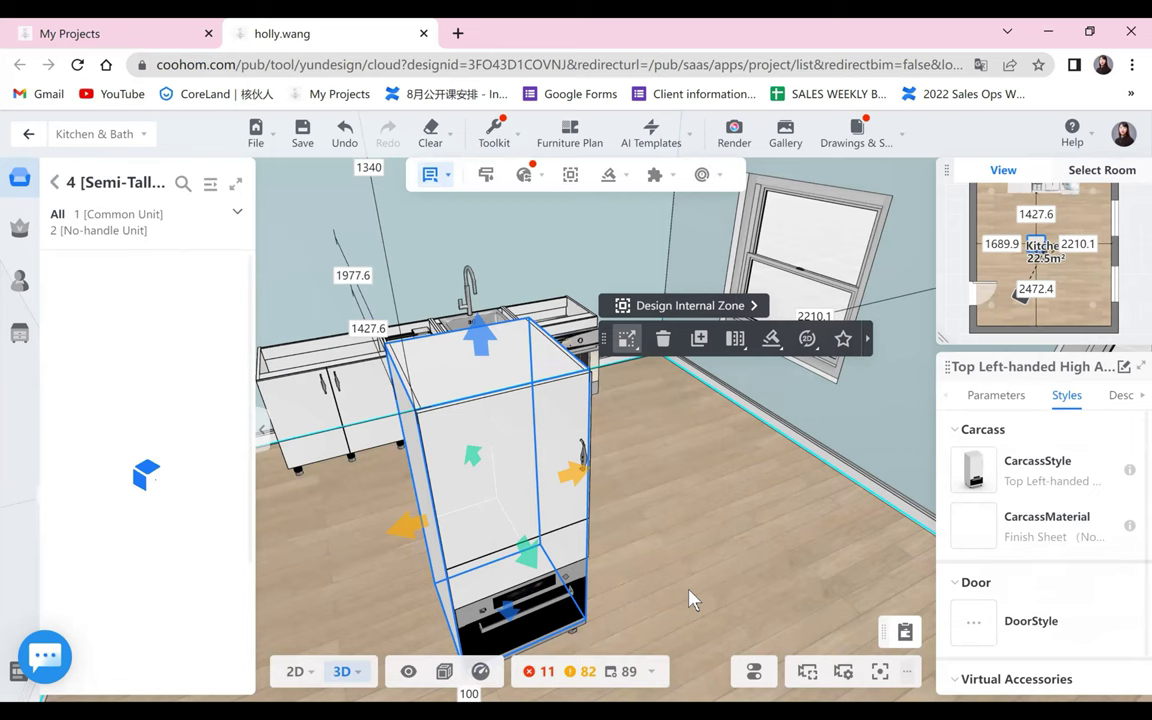
- Set the height of the Top Left-handed High Appliance Cabinet to 1500 mm
{"action": "left_click_drag", "start_coordinate": [693, 600], "coordinate": [532, 532]}
{"action": "scroll", "coordinate": [592, 508], "scroll_direction": "down", "scroll_amount": 3}
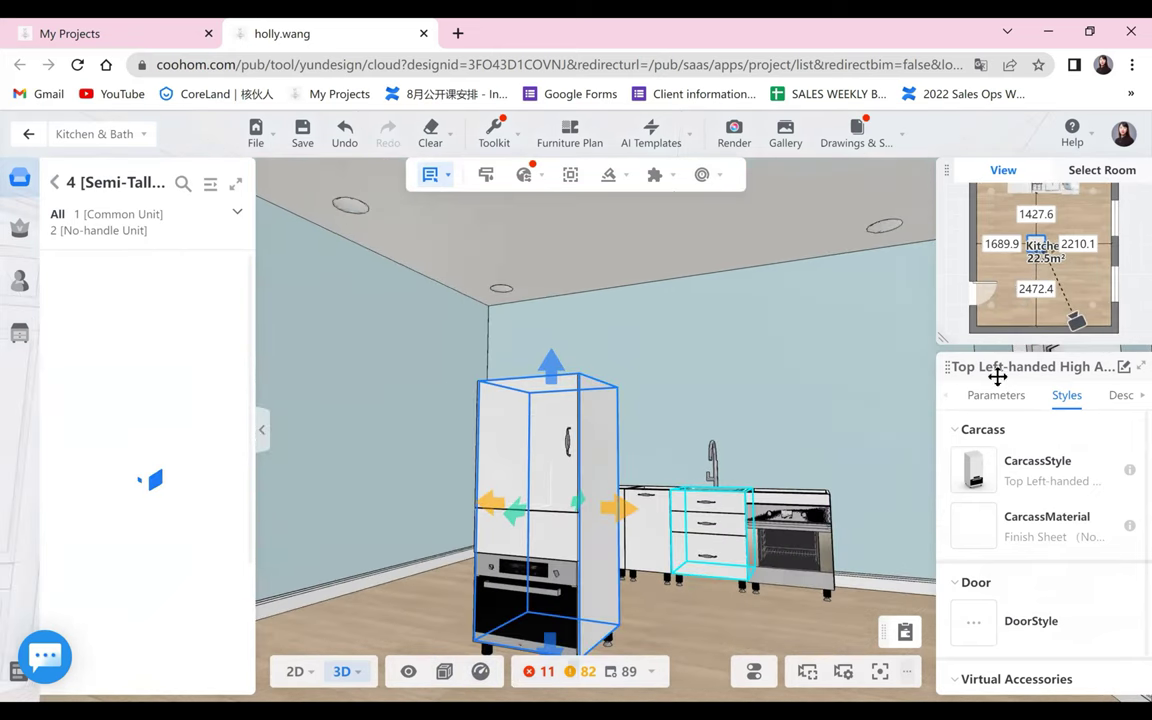
{"action": "scroll", "coordinate": [995, 390], "scroll_direction": "down", "scroll_amount": 4}
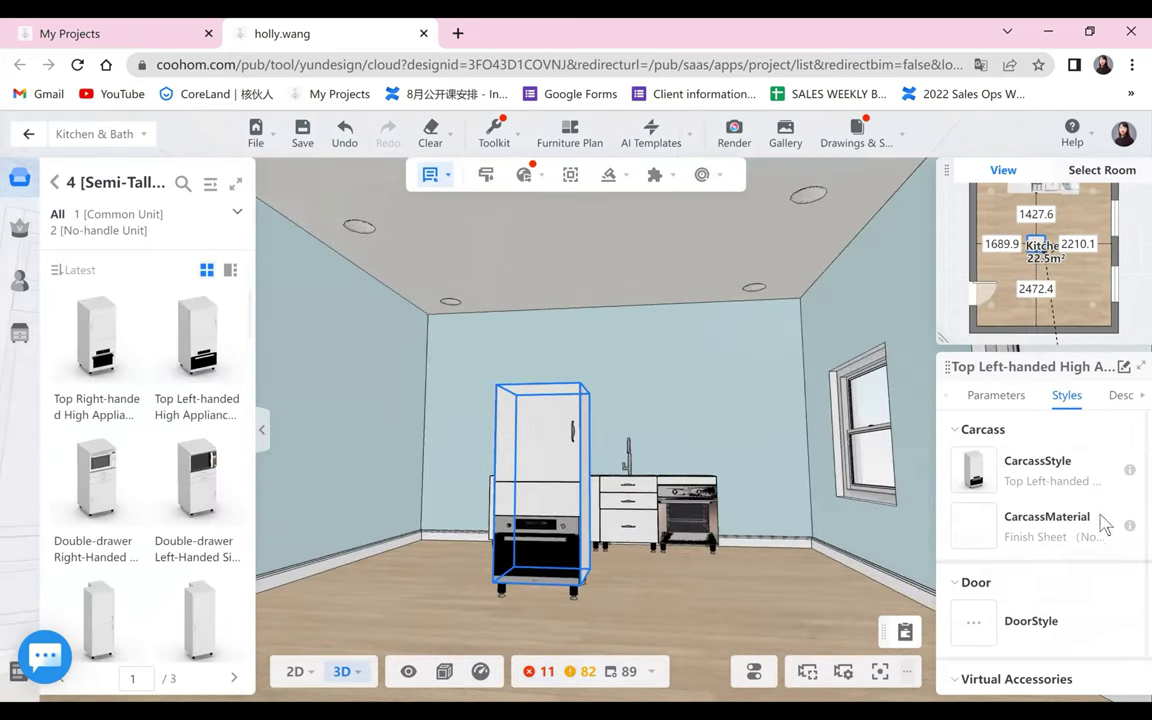
{"action": "left_click_drag", "start_coordinate": [1109, 517], "coordinate": [1039, 508]}
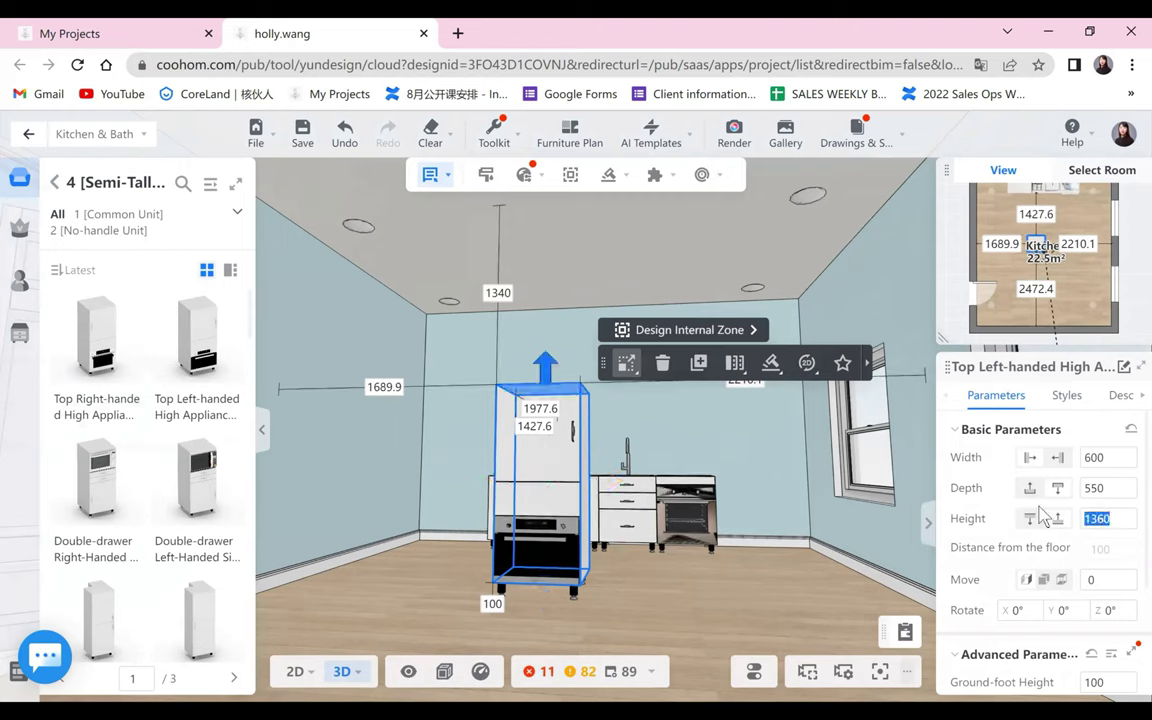
{"action": "type", "text": "1"}
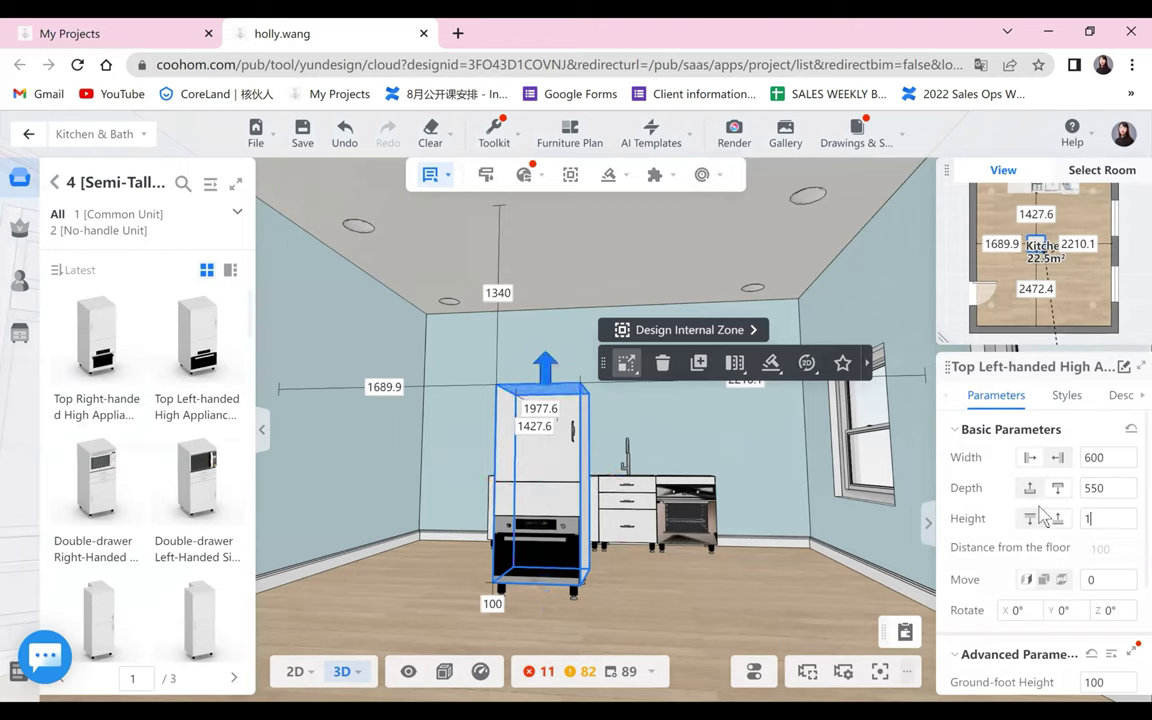
{"action": "type", "text": "500"}
{"action": "key", "text": "Return"}
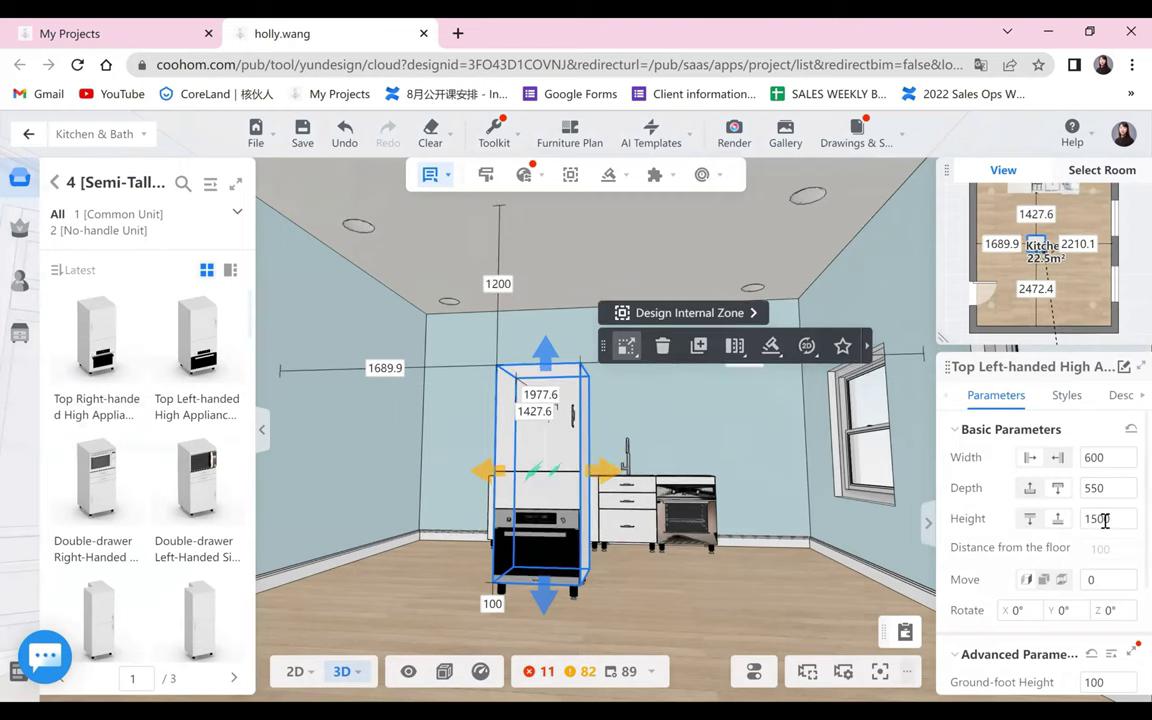
- Turn on the Sizing Limit for Kitchen & Bath models
{"action": "left_click_drag", "start_coordinate": [705, 618], "coordinate": [818, 623]}
{"action": "left_click_drag", "start_coordinate": [1068, 548], "coordinate": [736, 548]}
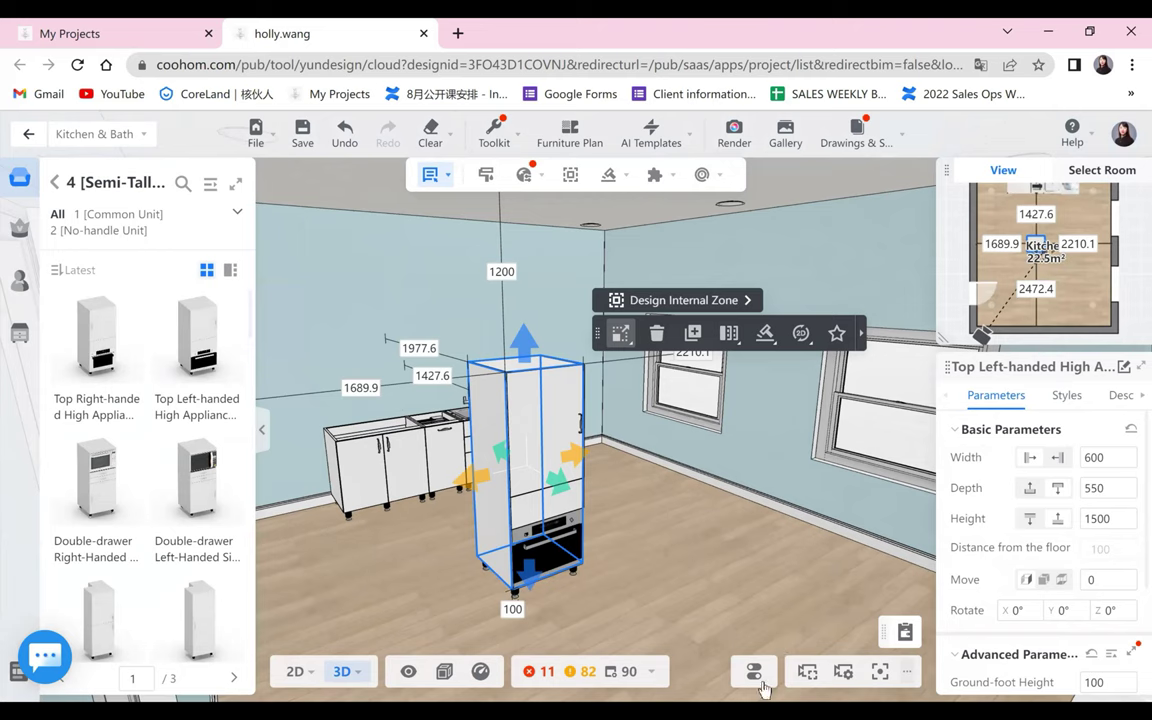
{"action": "left_click", "coordinate": [757, 673]}
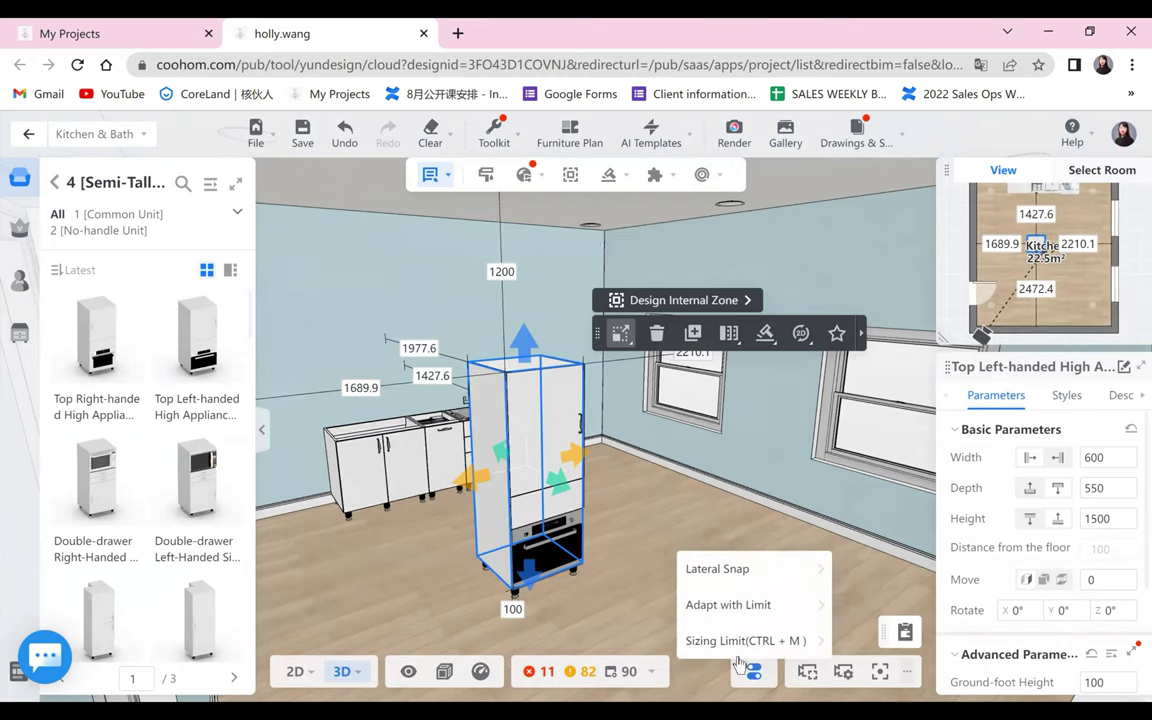
{"action": "mouse_move", "coordinate": [712, 648]}
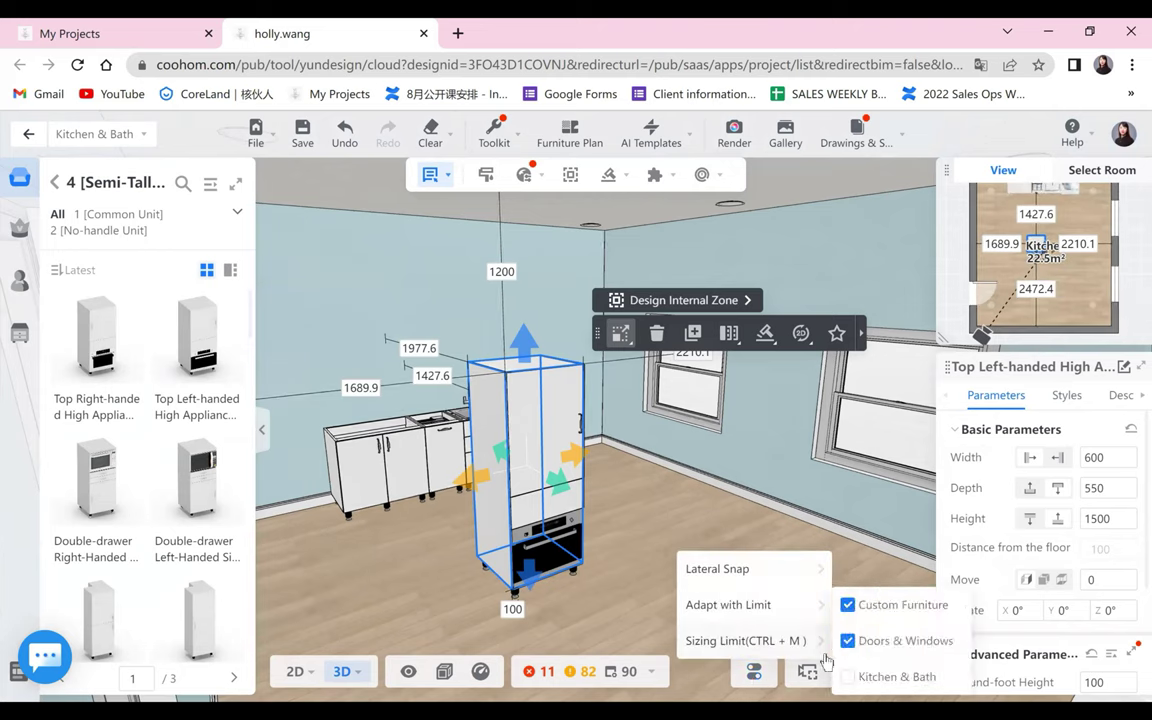
{"action": "left_click", "coordinate": [848, 678]}
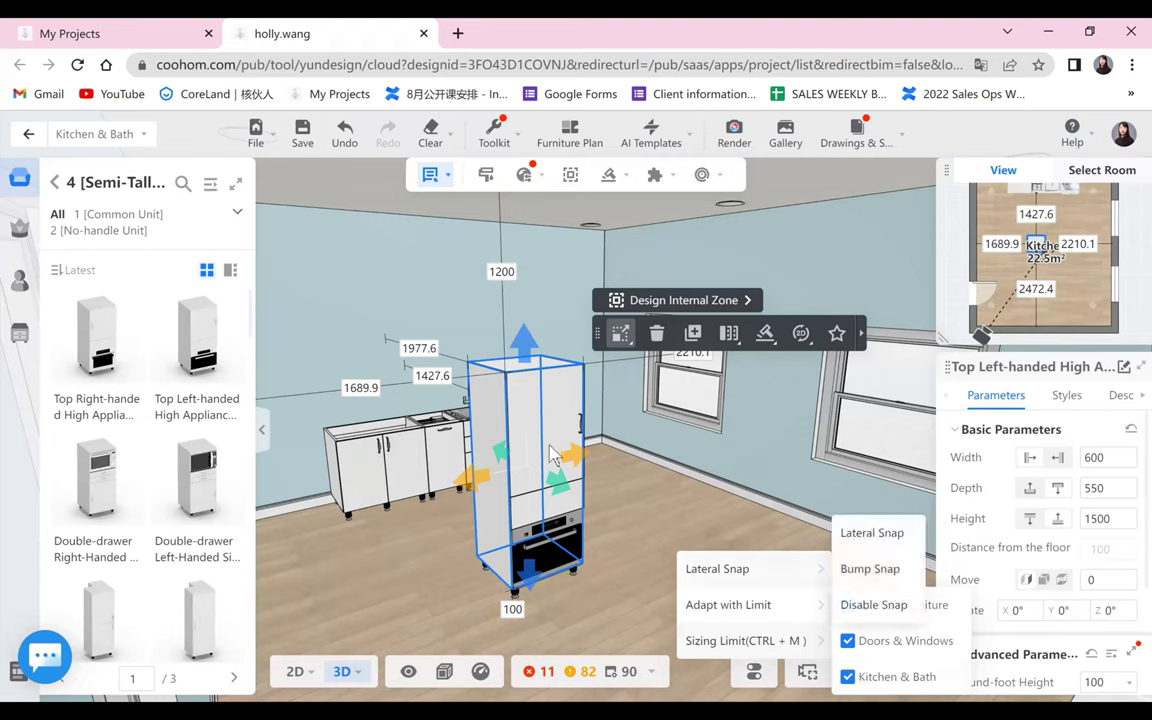
- Try to set the height of the Top Left-handed High Appliance Cabinet to 1600 mm with the Sizing Limit on
{"action": "key", "text": "ctrl+a"}
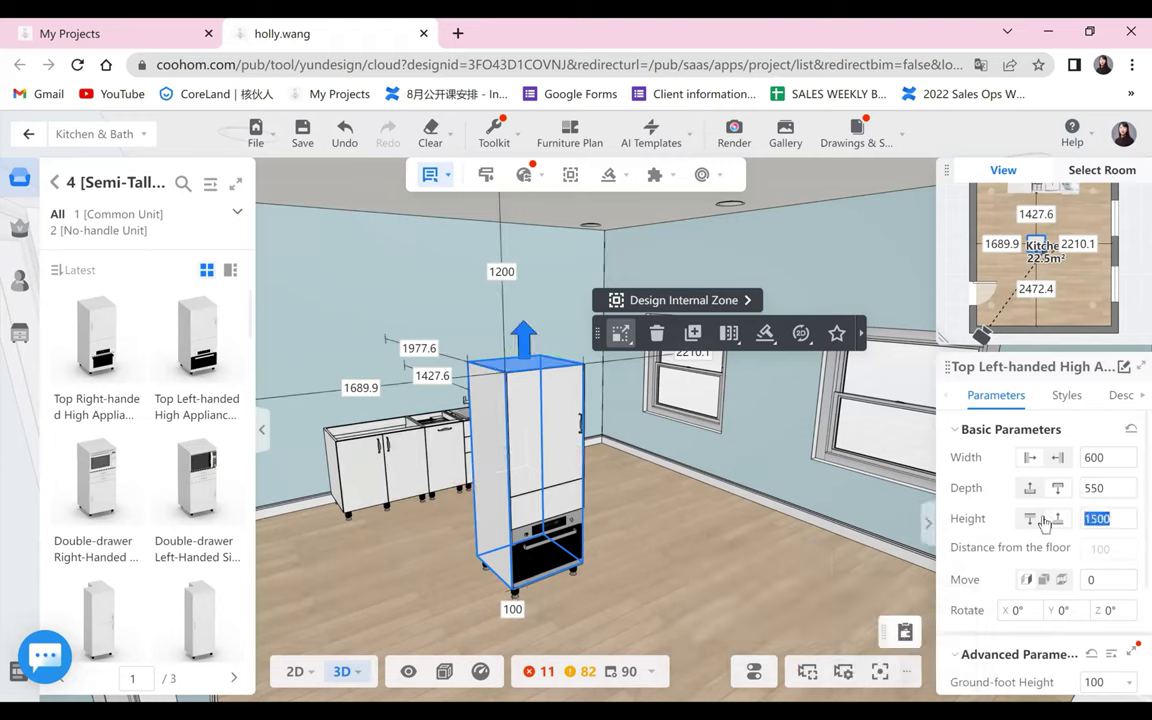
{"action": "type", "text": "1"}
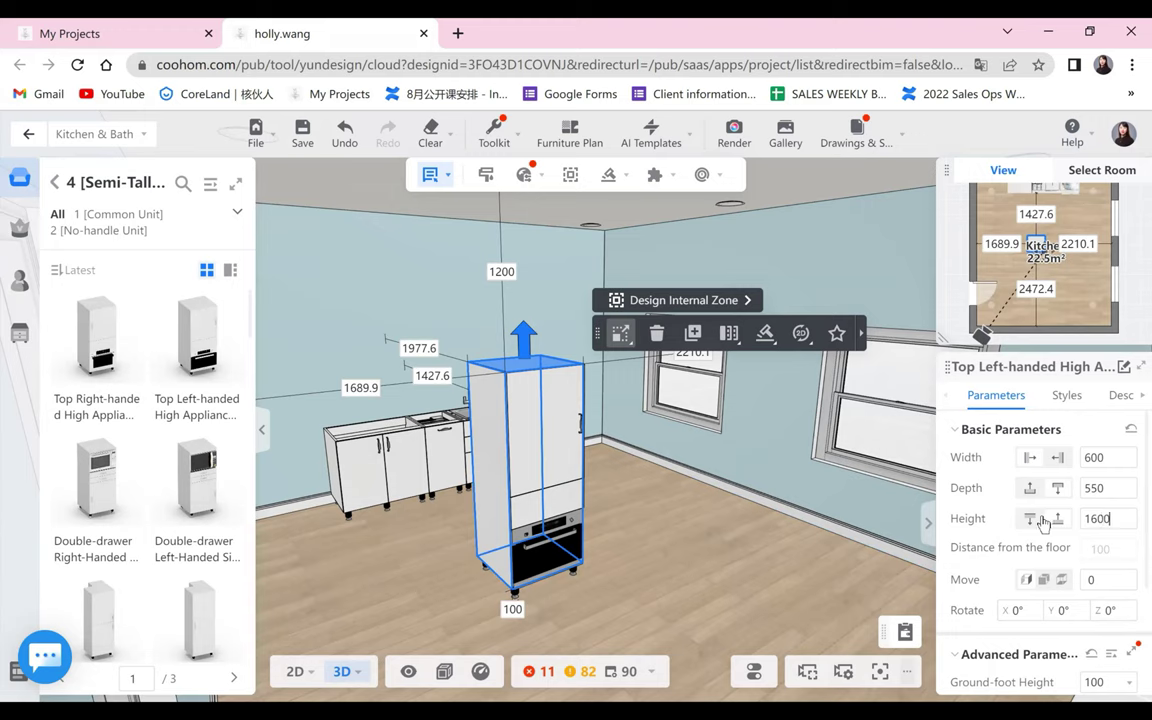
{"action": "type", "text": "600"}
{"action": "key", "text": "Return"}
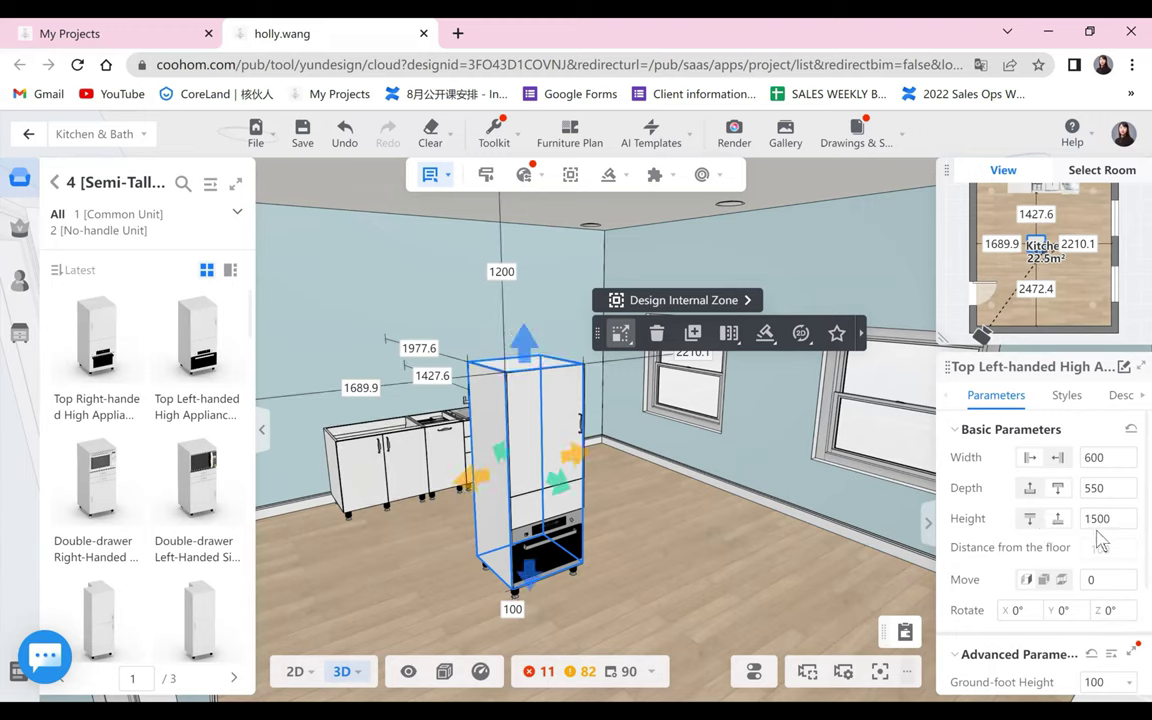
{"action": "left_click", "coordinate": [1101, 521]}
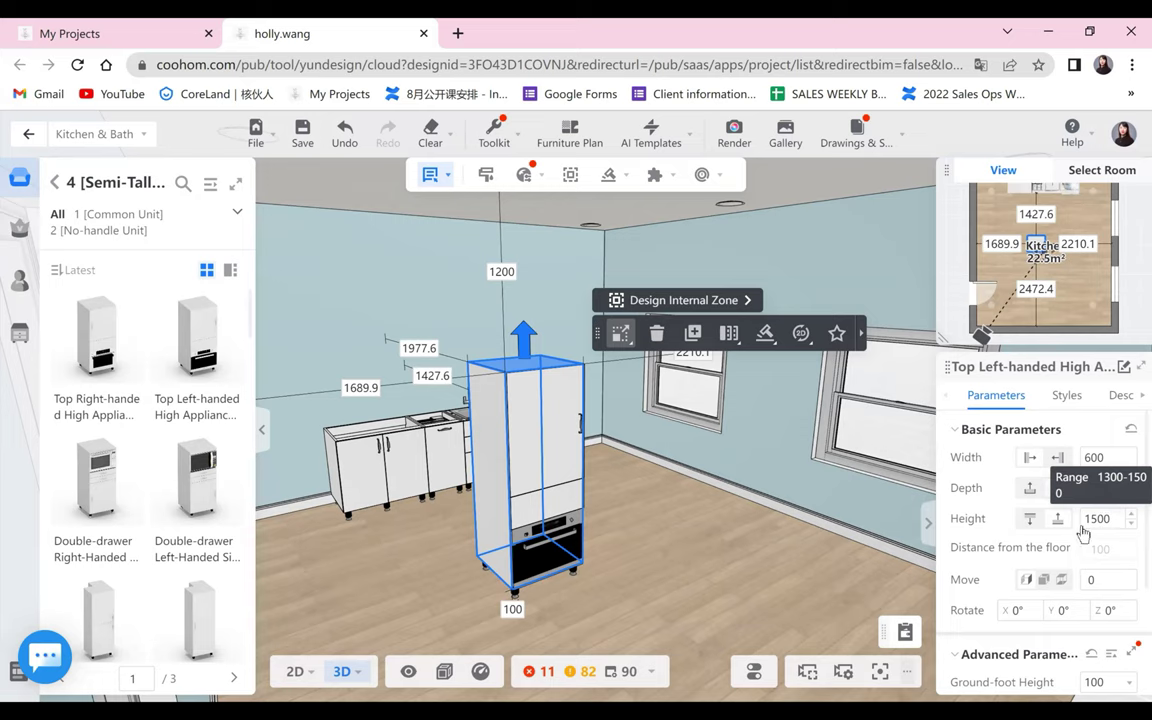
- Turn off the Sizing Limit for Kitchen & Bath models
{"action": "left_click", "coordinate": [758, 672]}
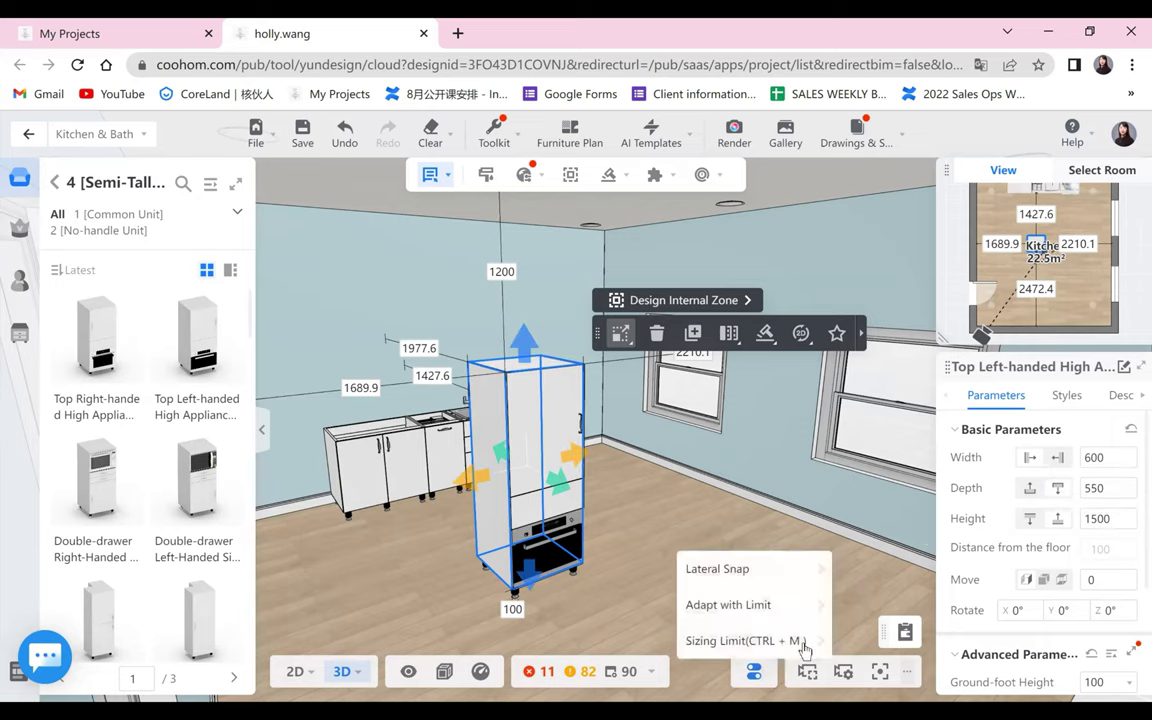
{"action": "mouse_move", "coordinate": [805, 645]}
{"action": "left_click", "coordinate": [850, 680]}
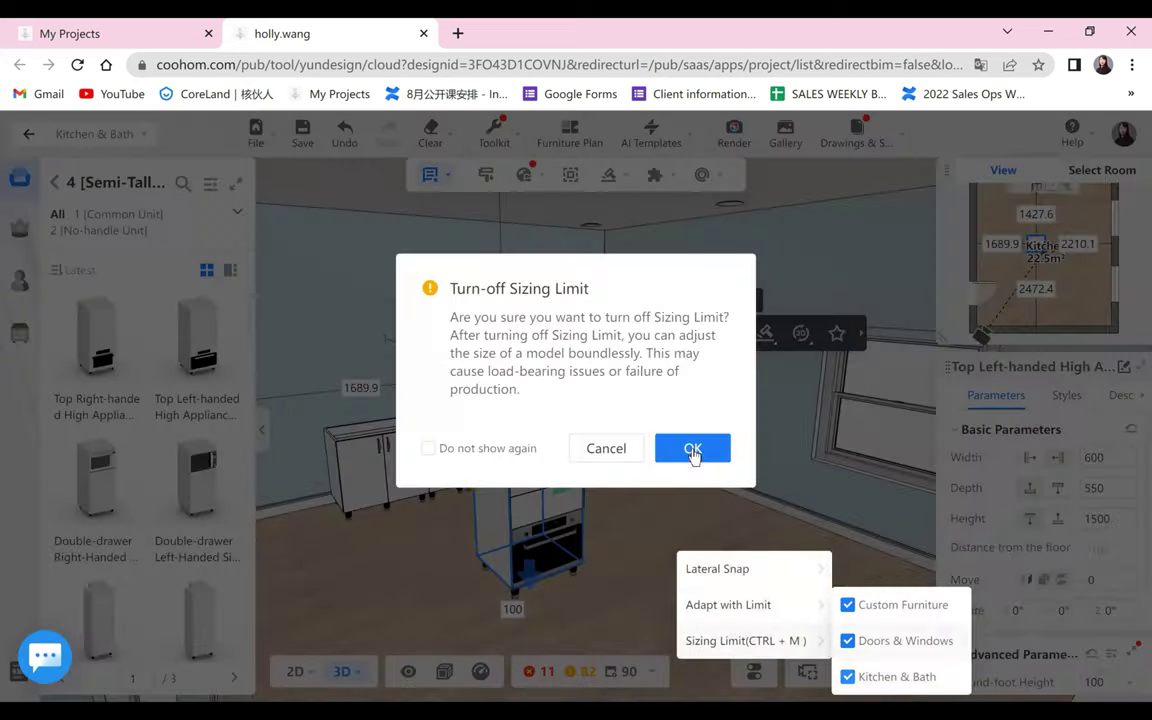
{"action": "left_click", "coordinate": [692, 452]}
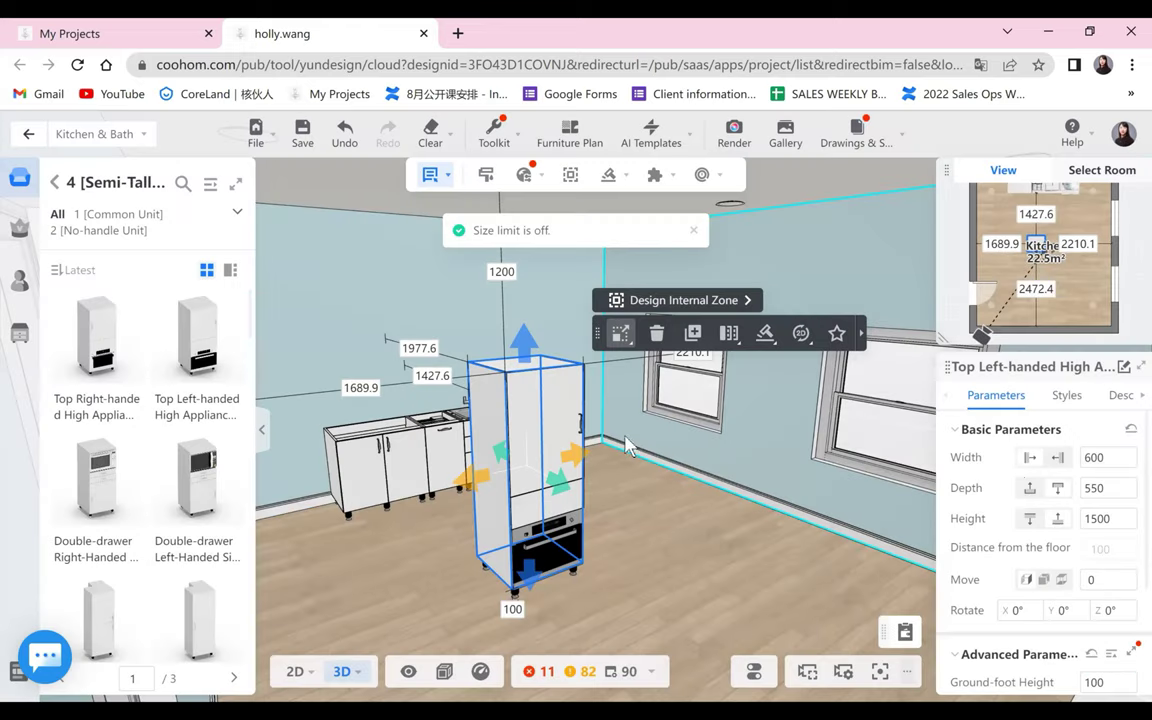
- Increase the appliance cabinet's height in two stages, first to 1600 mm and finally to 1800 mm, extending it upward
{"action": "double_click", "coordinate": [1105, 519]}
{"action": "type", "text": "16"}
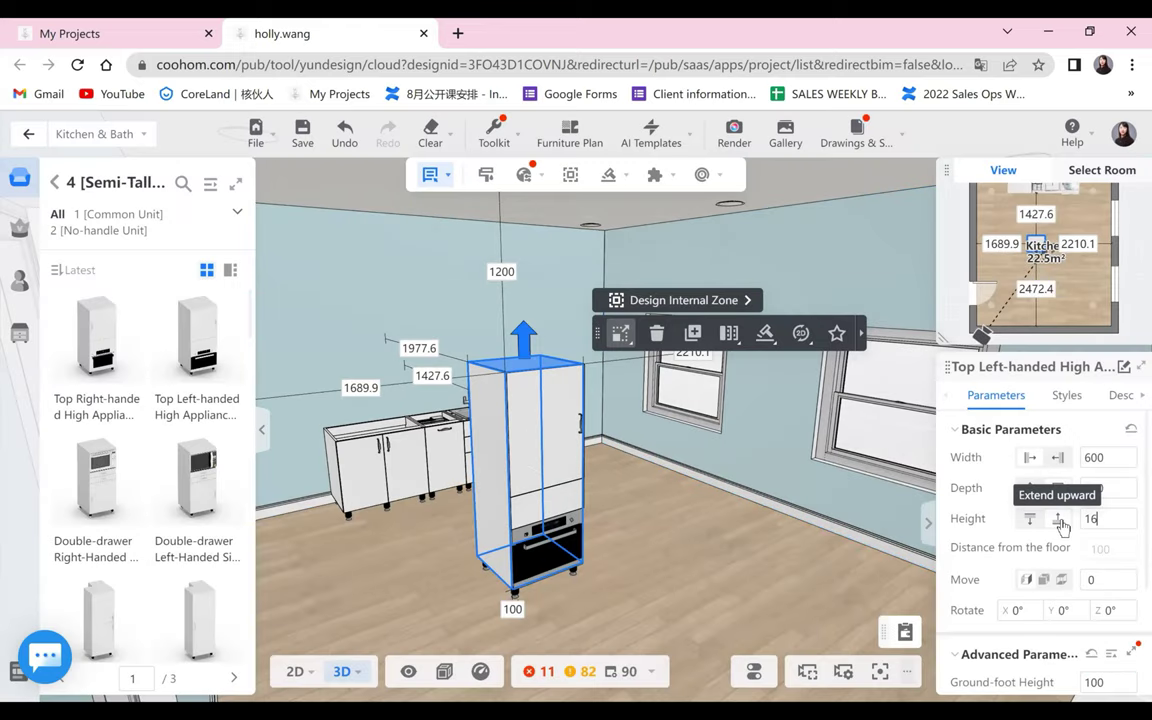
{"action": "left_click", "coordinate": [1059, 520]}
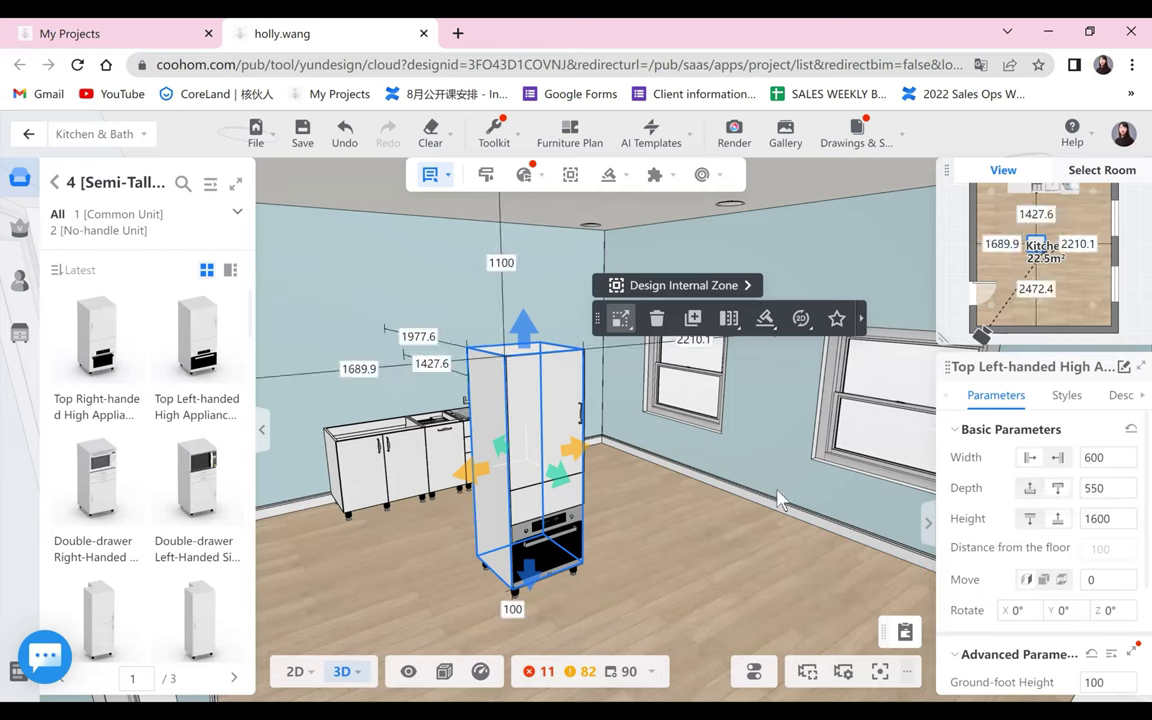
{"action": "double_click", "coordinate": [1091, 522]}
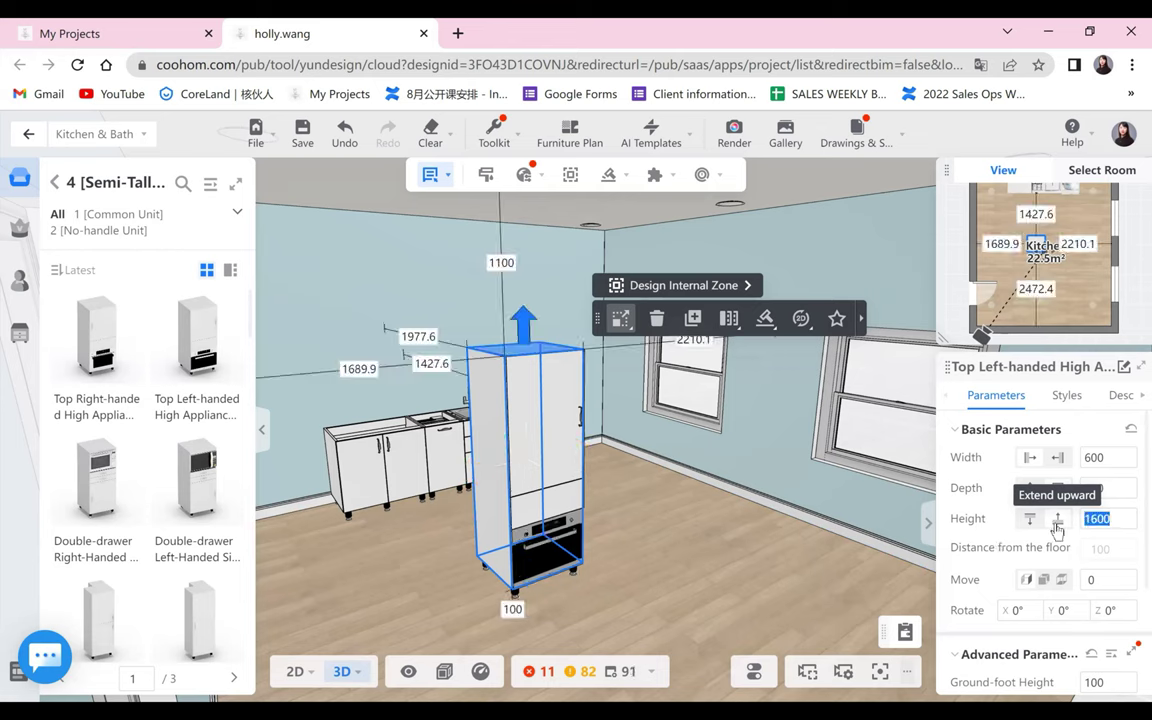
{"action": "type", "text": "1800"}
{"action": "key", "text": "Return"}
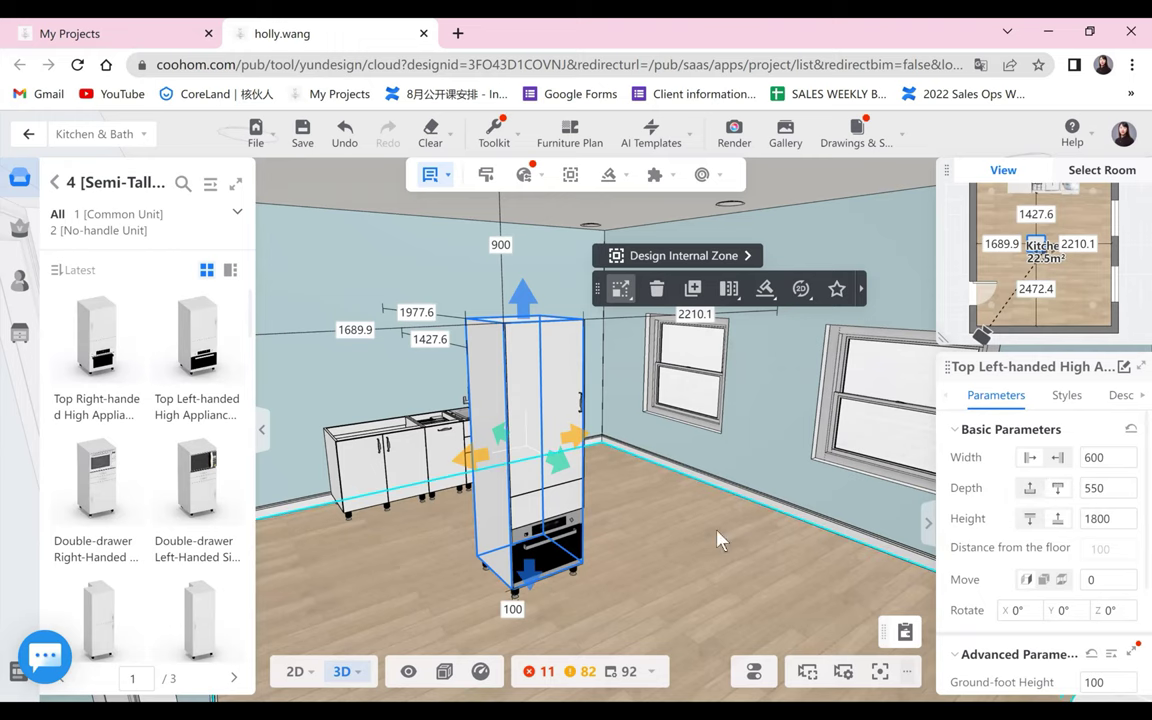
- Check the Sizing Limit options for Custom Furniture, Doors & Windows and Kitchen & Bath
{"action": "left_click", "coordinate": [754, 668]}
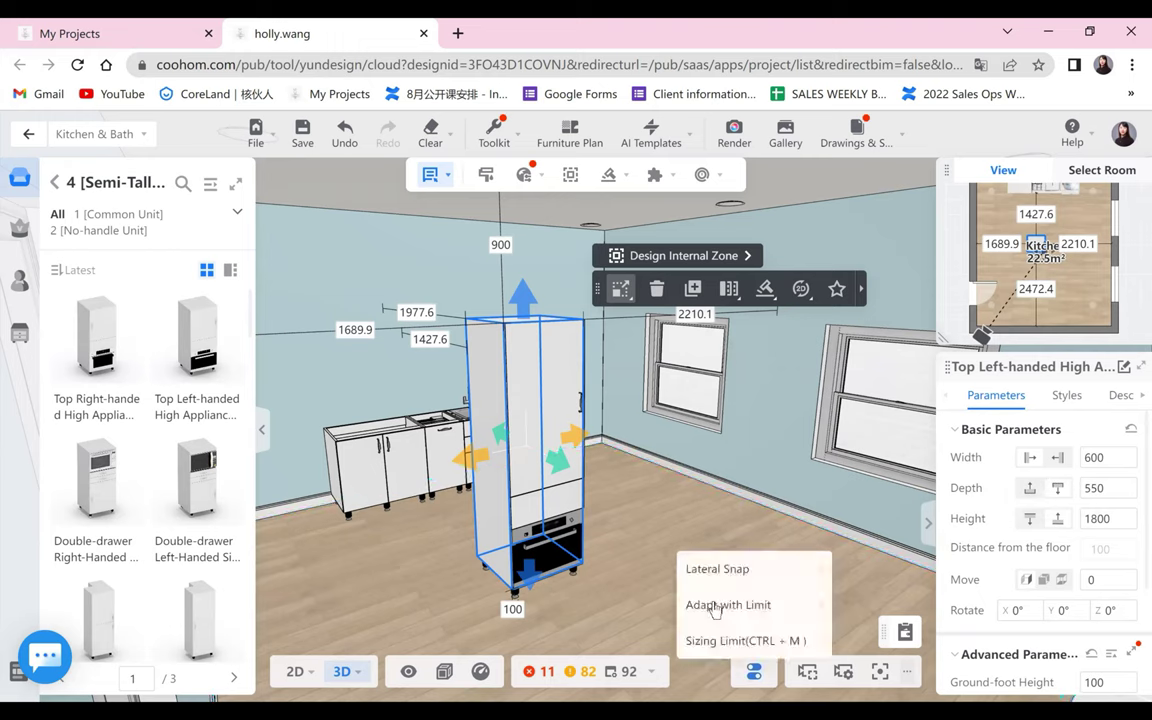
{"action": "left_click", "coordinate": [769, 663]}
{"action": "mouse_move", "coordinate": [784, 648]}
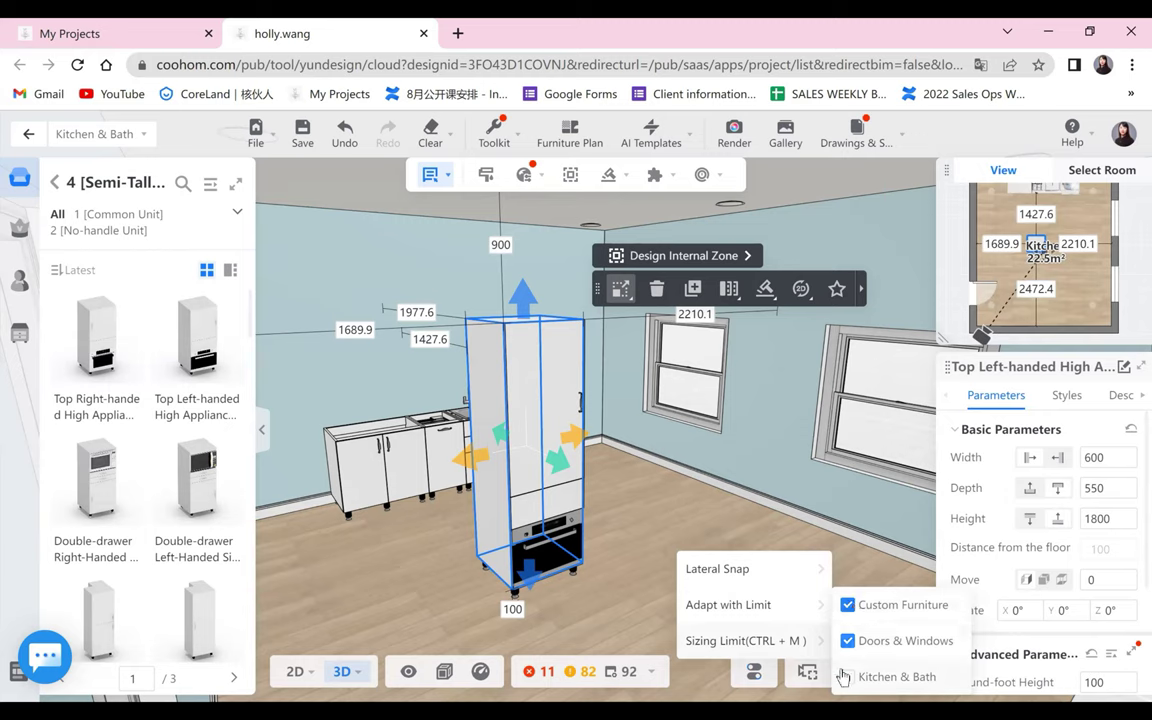
{"action": "left_click", "coordinate": [643, 540]}
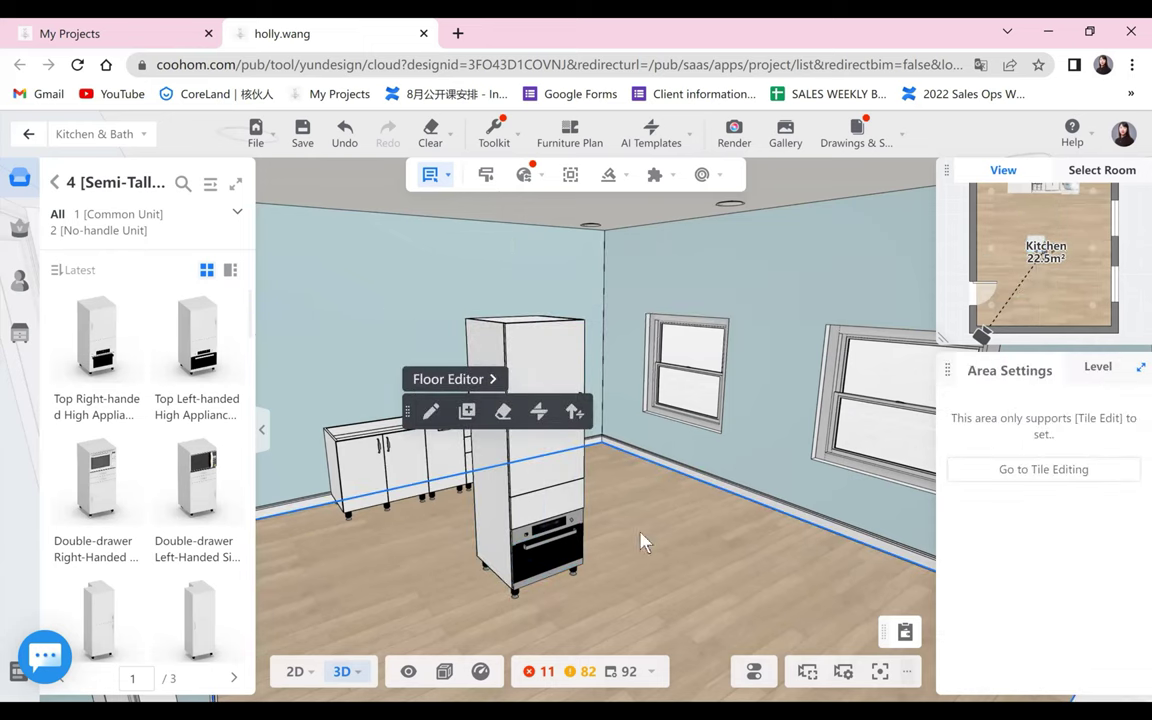
- Delete the Top Left-handed High Appliance Cabinet and switch to the 2D floor plan
{"action": "left_click_drag", "start_coordinate": [640, 580], "coordinate": [588, 576]}
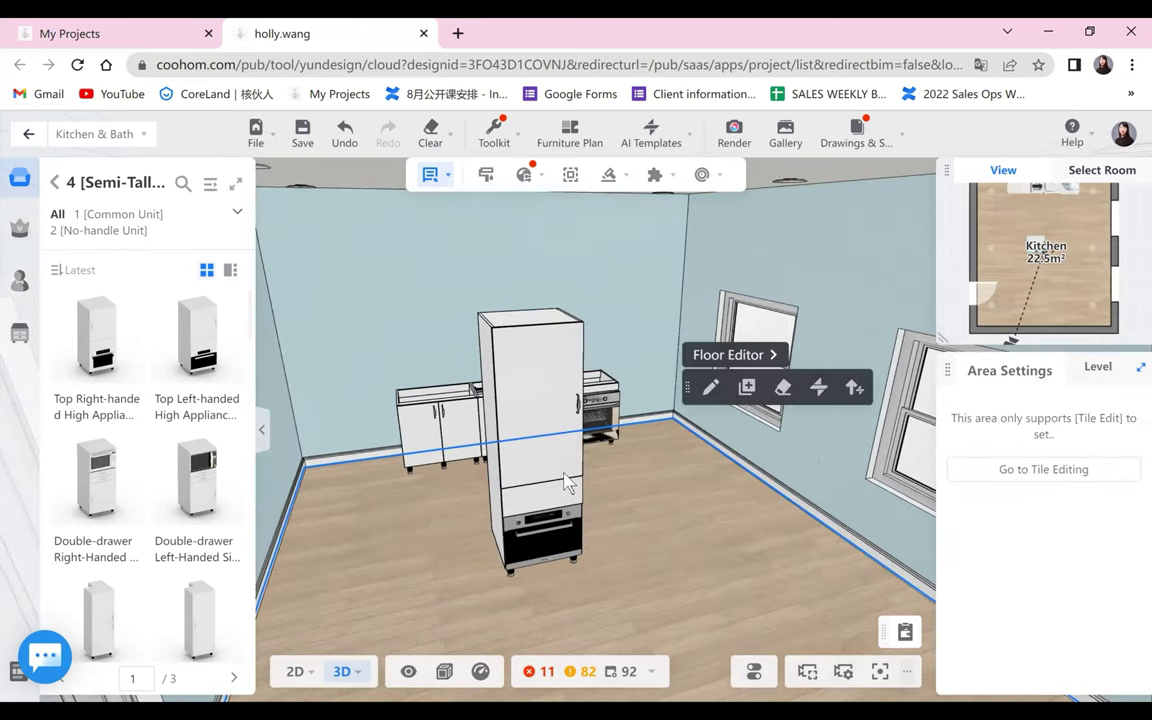
{"action": "scroll", "coordinate": [547, 440], "scroll_direction": "down", "scroll_amount": 1}
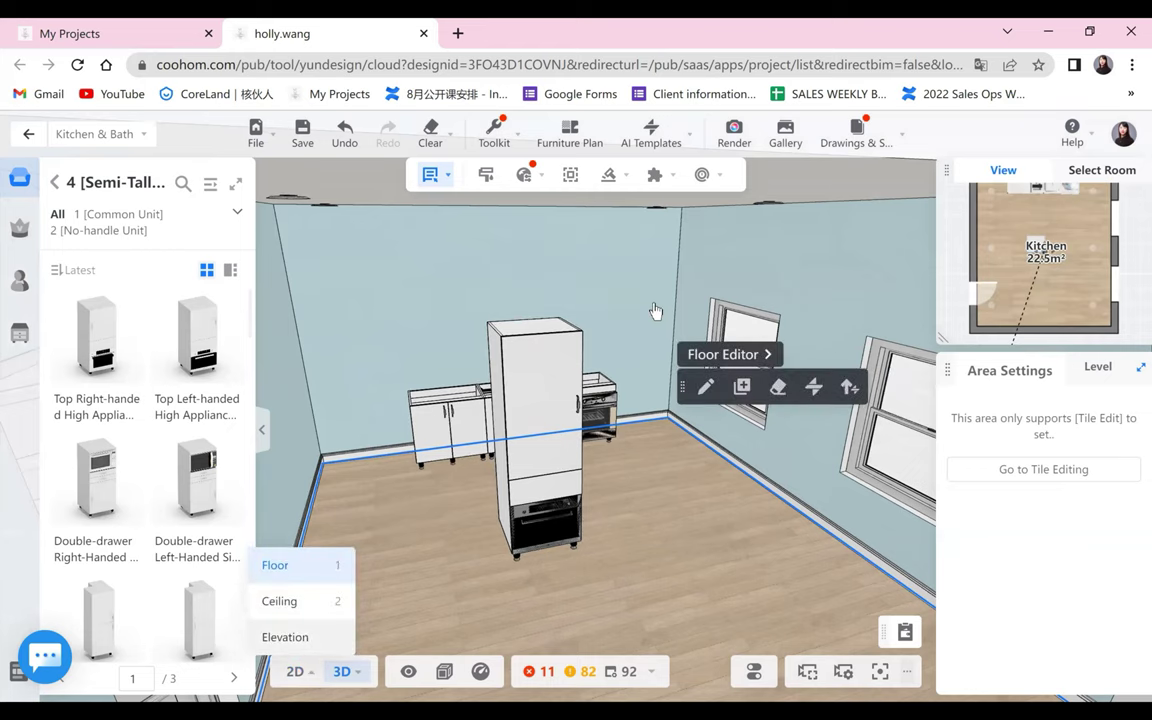
{"action": "left_click", "coordinate": [557, 428]}
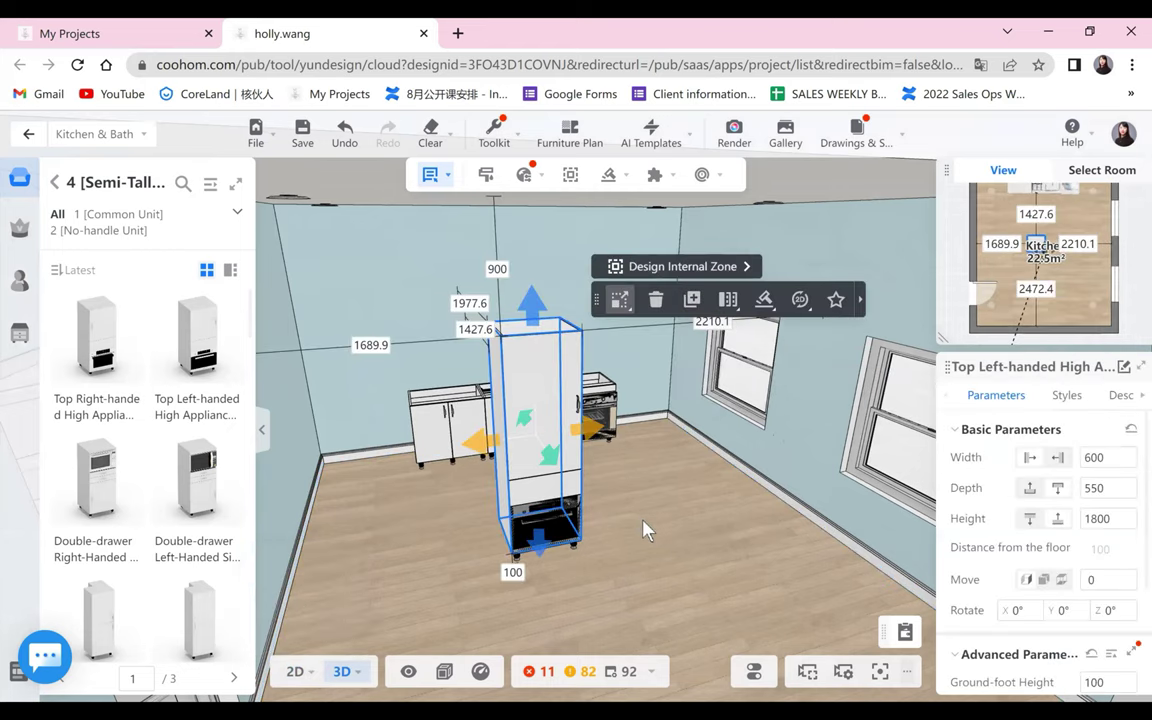
{"action": "left_click", "coordinate": [294, 671]}
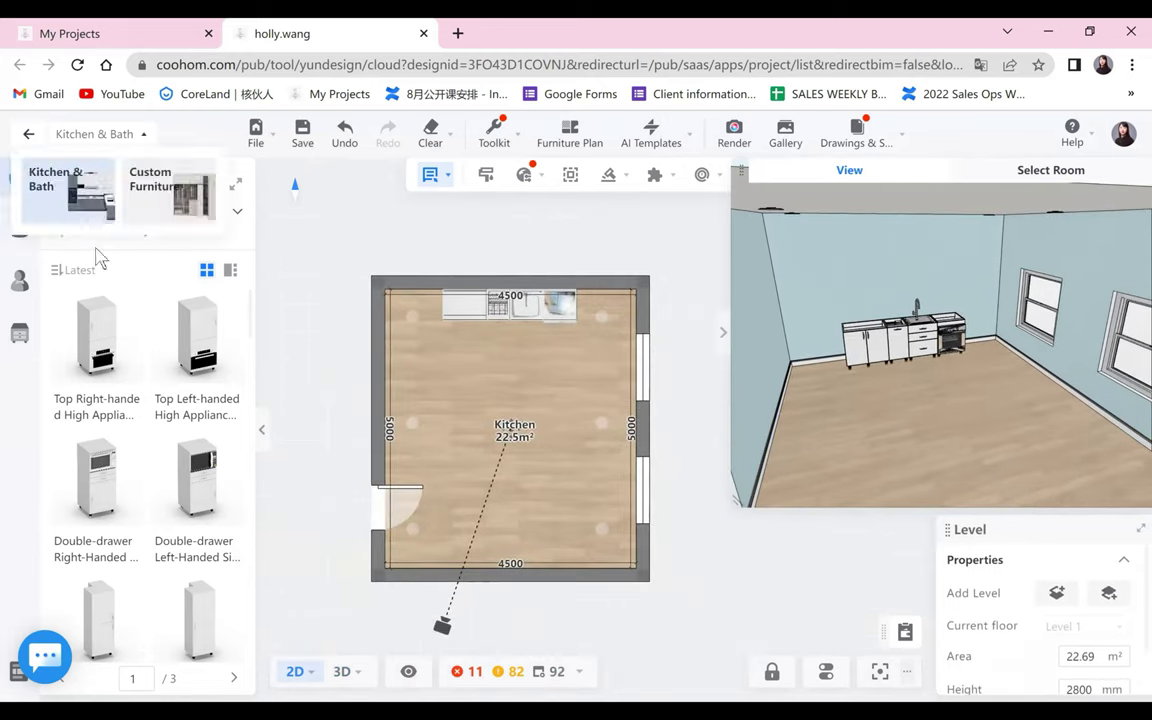
- Place a Right-handed Doors High Cabinet from Tall Cabinet, Common Unit, With Doors at the left end of the base cabinet row
{"action": "left_click", "coordinate": [54, 182]}
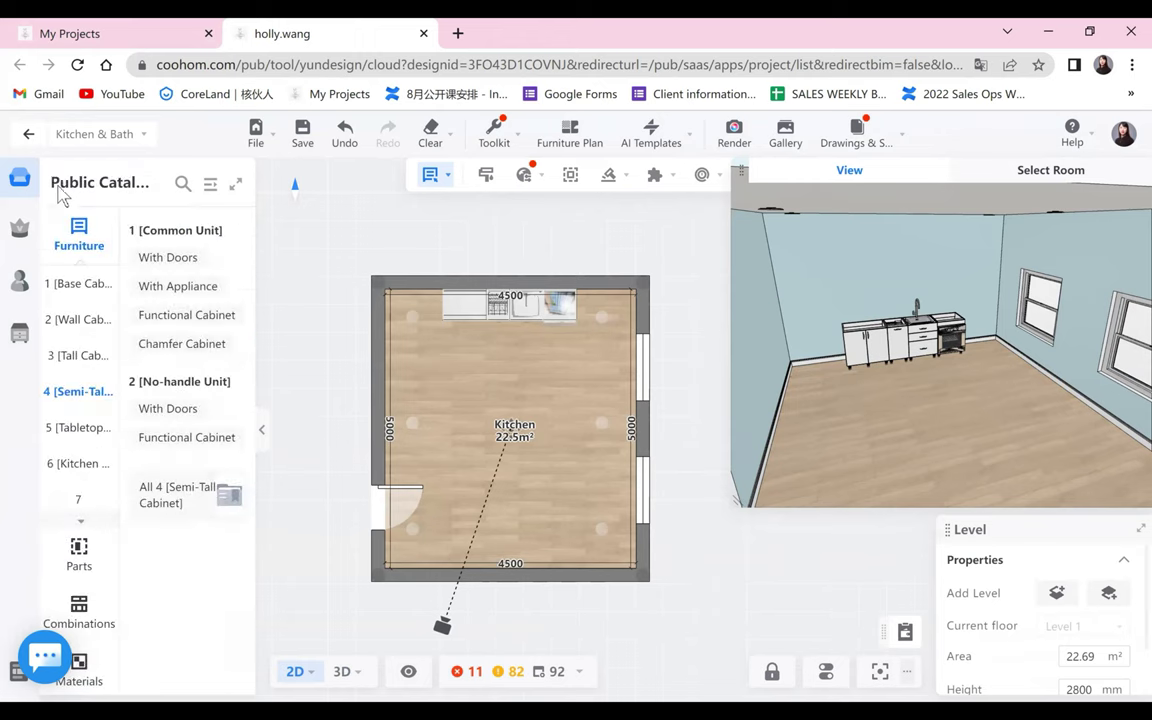
{"action": "mouse_move", "coordinate": [66, 376]}
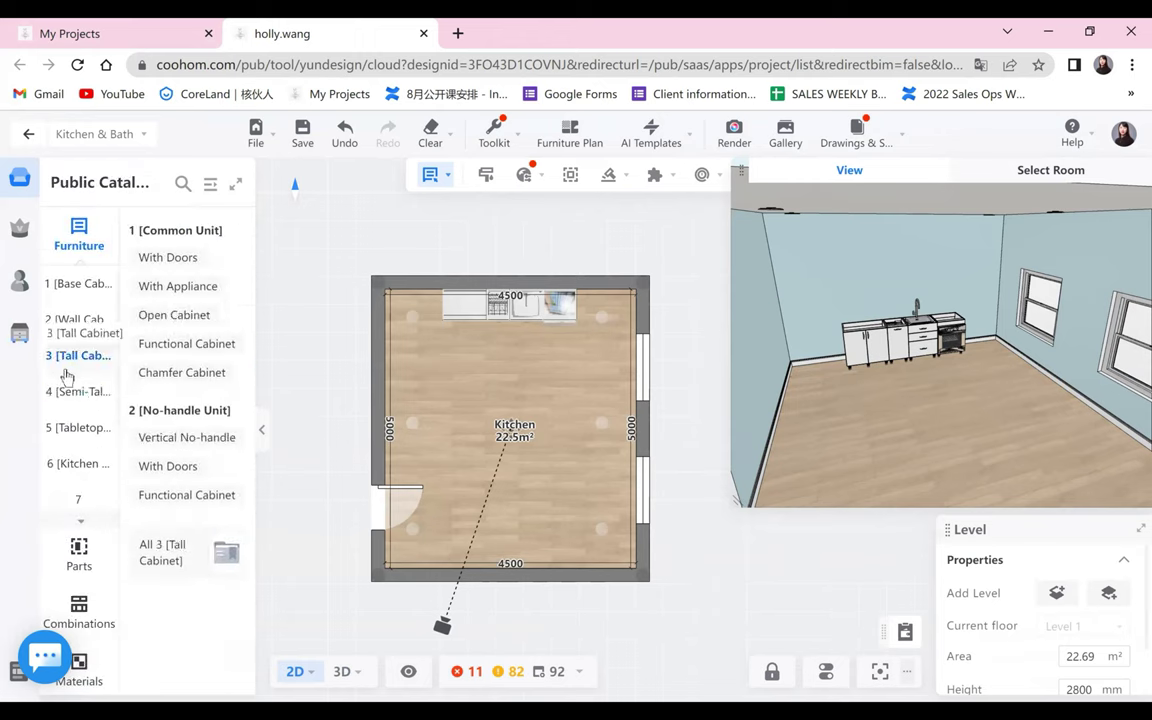
{"action": "left_click", "coordinate": [168, 257]}
{"action": "scroll", "coordinate": [481, 337], "scroll_direction": "up", "scroll_amount": 2}
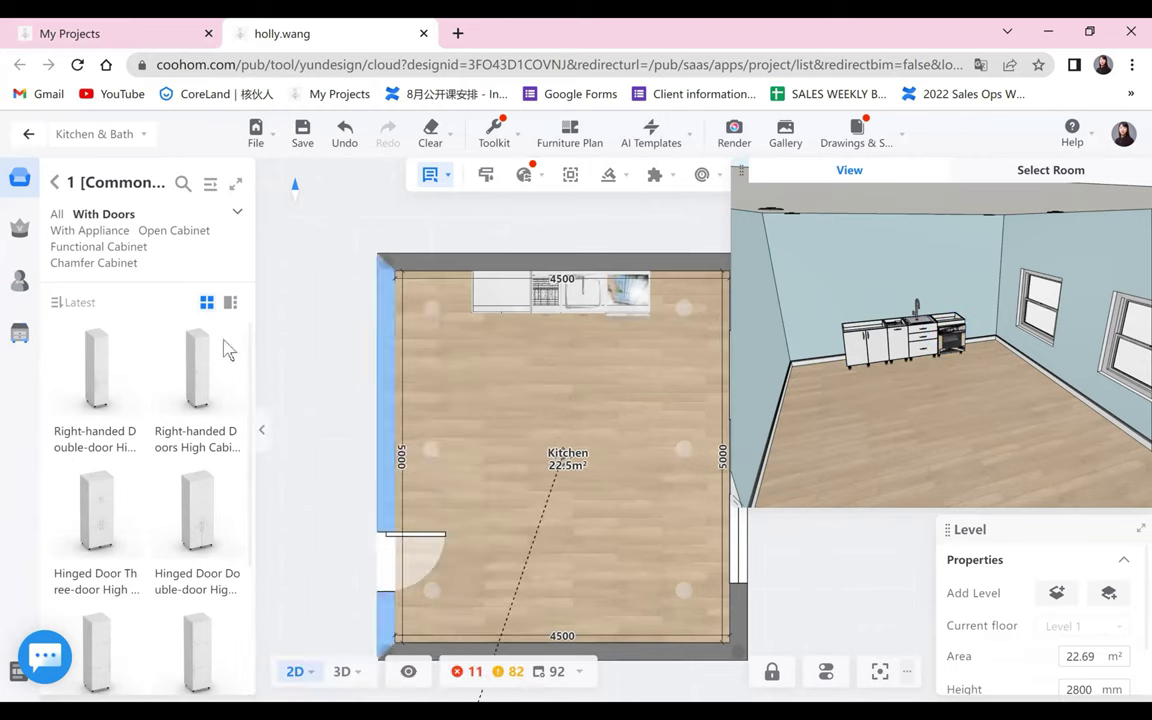
{"action": "left_click", "coordinate": [458, 294]}
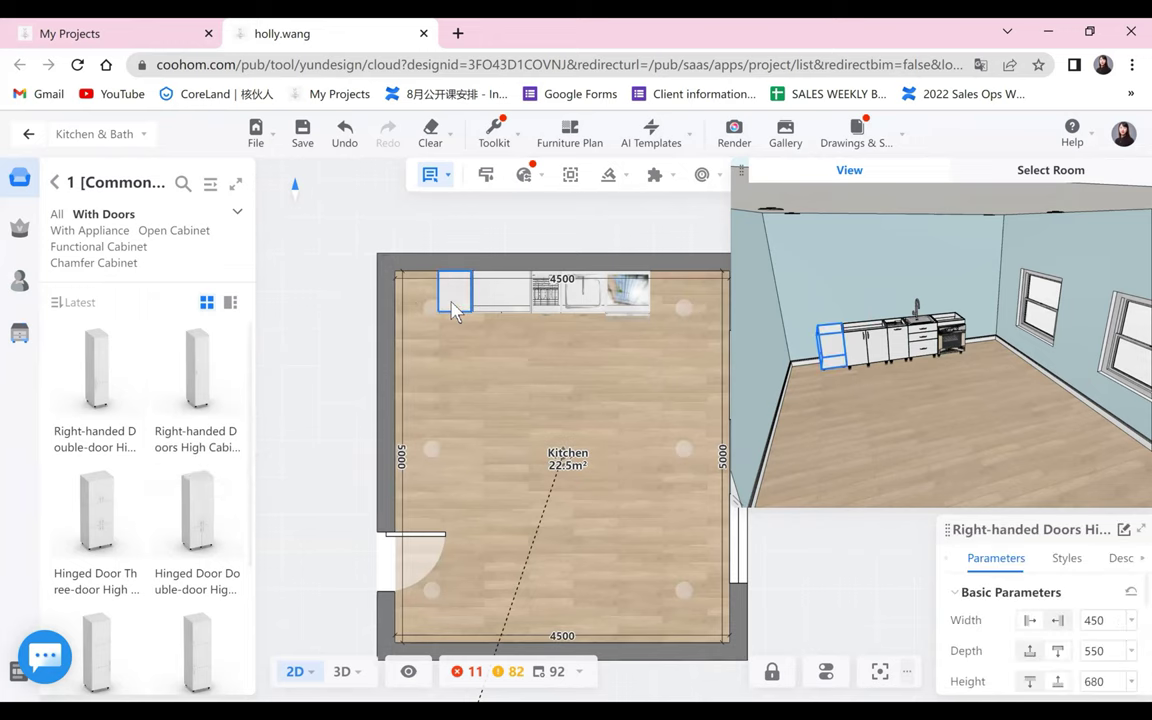
{"action": "left_click", "coordinate": [446, 310]}
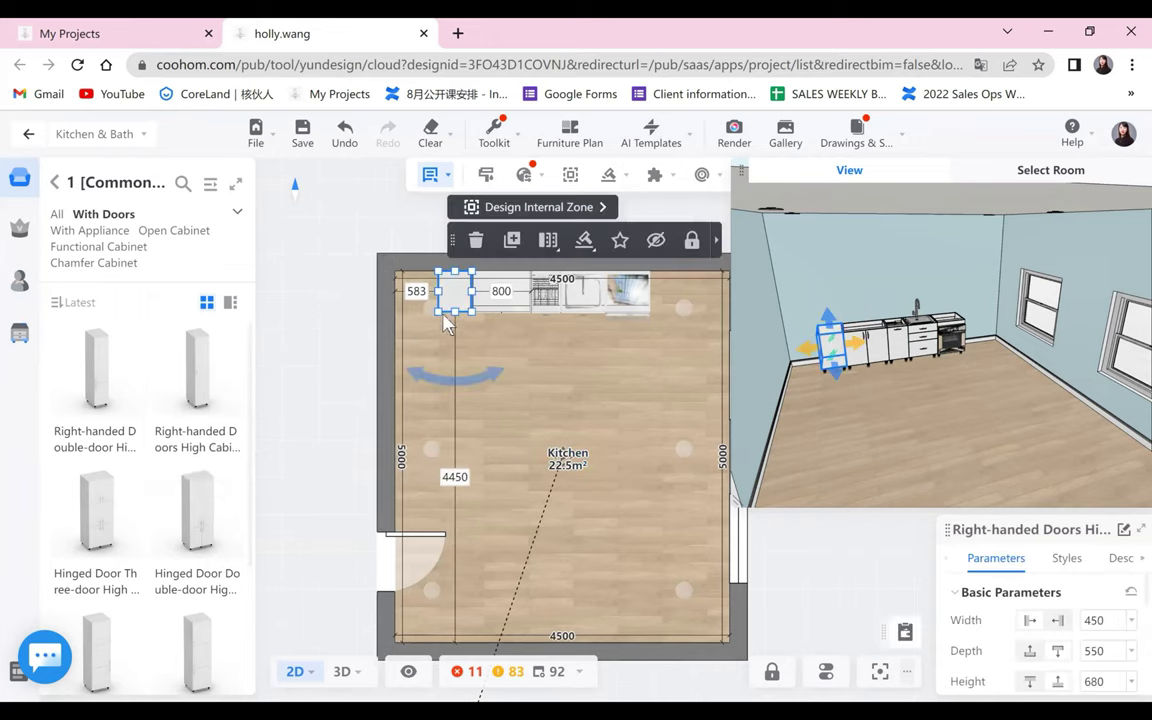
- Inspect the placed high cabinet in an enlarged 3D preview and review the Lateral Snap options
{"action": "scroll", "coordinate": [524, 347], "scroll_direction": "up", "scroll_amount": 3}
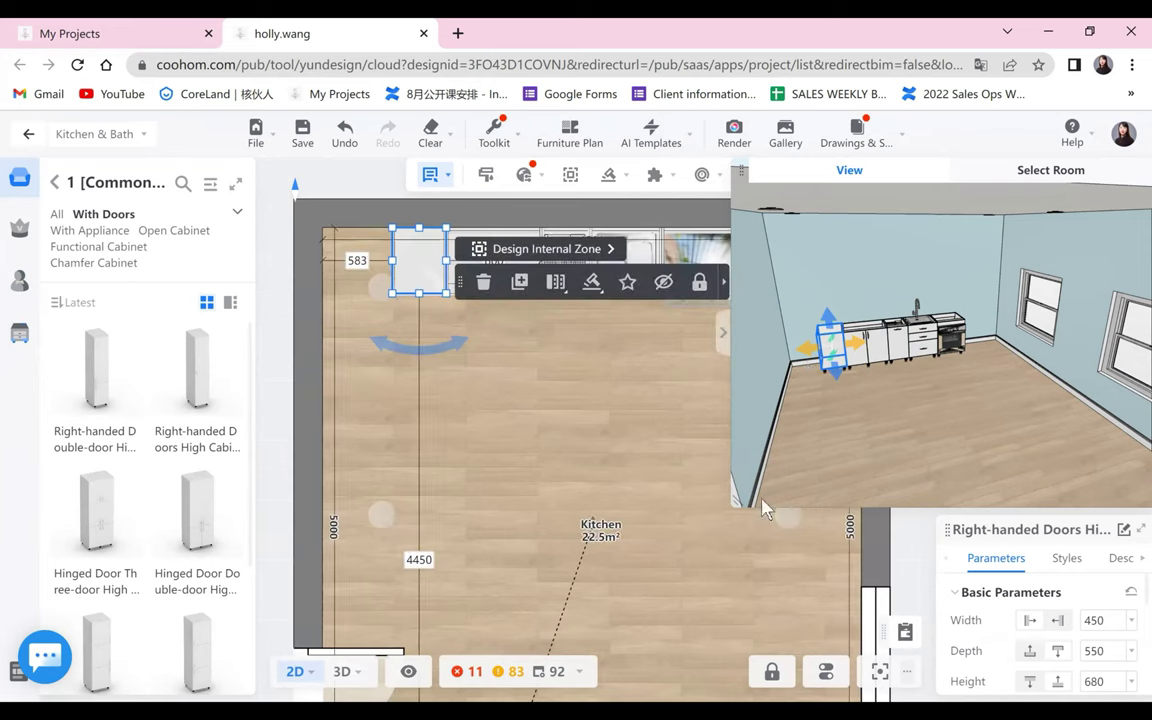
{"action": "left_click_drag", "start_coordinate": [738, 501], "coordinate": [607, 588]}
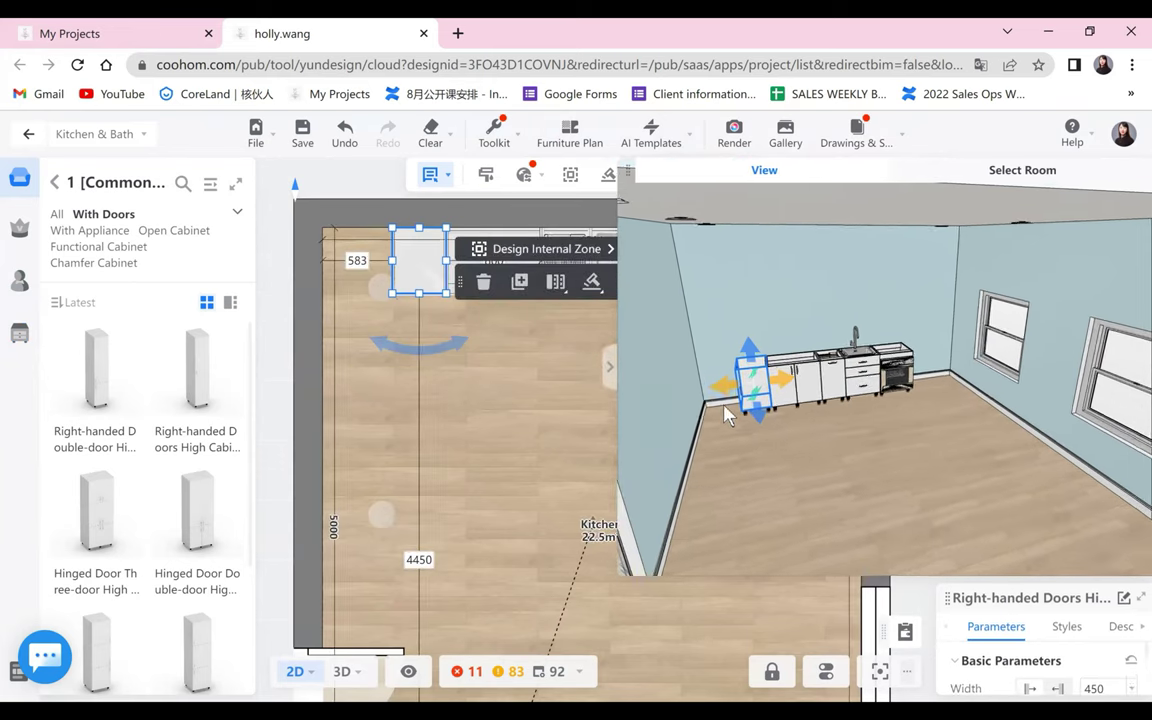
{"action": "left_click", "coordinate": [745, 415]}
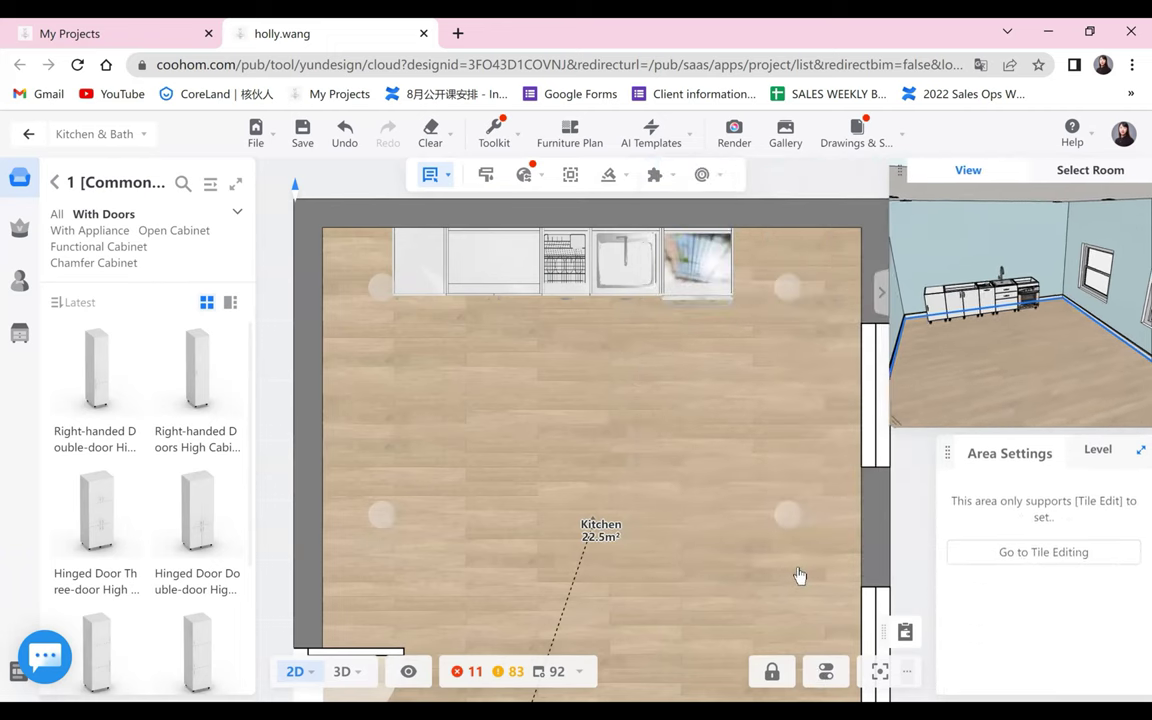
{"action": "left_click", "coordinate": [826, 671]}
{"action": "mouse_move", "coordinate": [800, 569]}
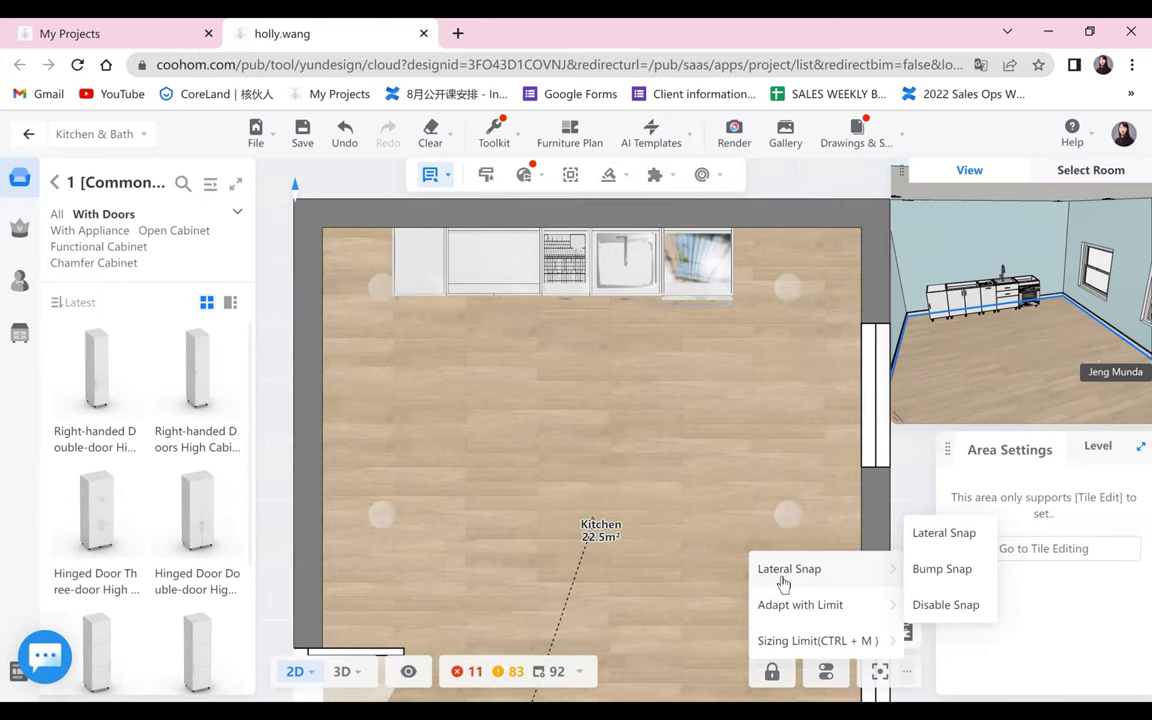
- Set the height of the Right-handed Doors High Cabinet at the end of the base cabinet row to 2000
{"action": "left_click", "coordinate": [505, 284]}
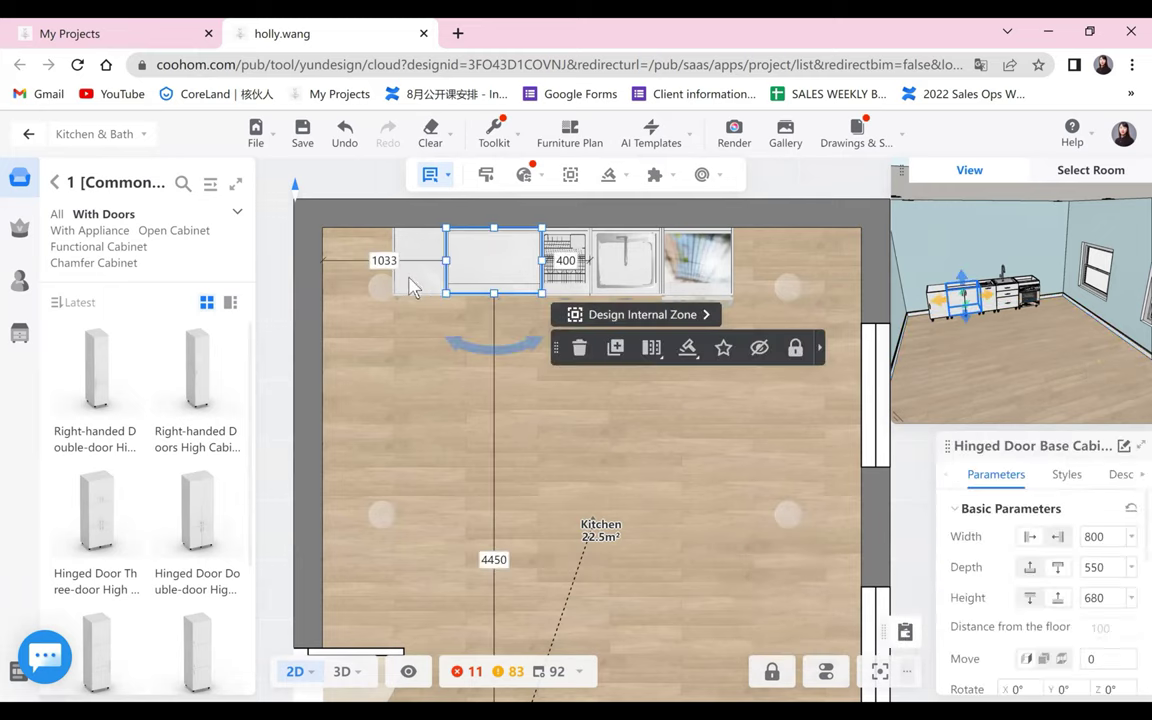
{"action": "left_click", "coordinate": [411, 285]}
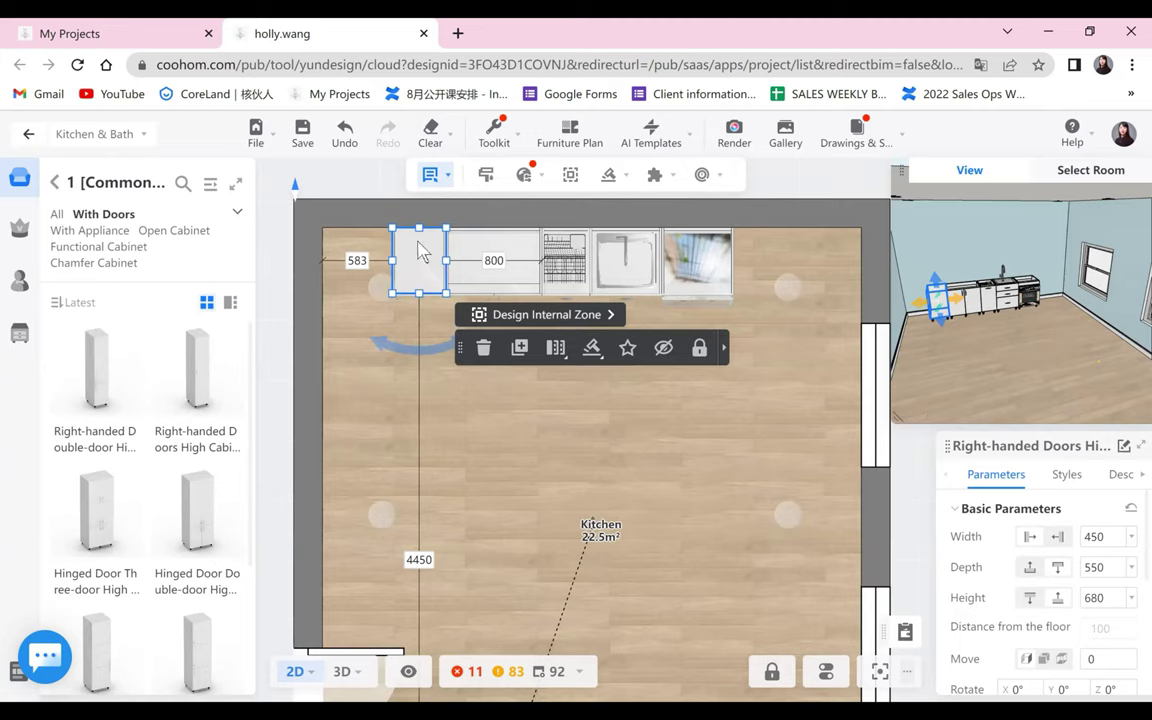
{"action": "left_click", "coordinate": [592, 347]}
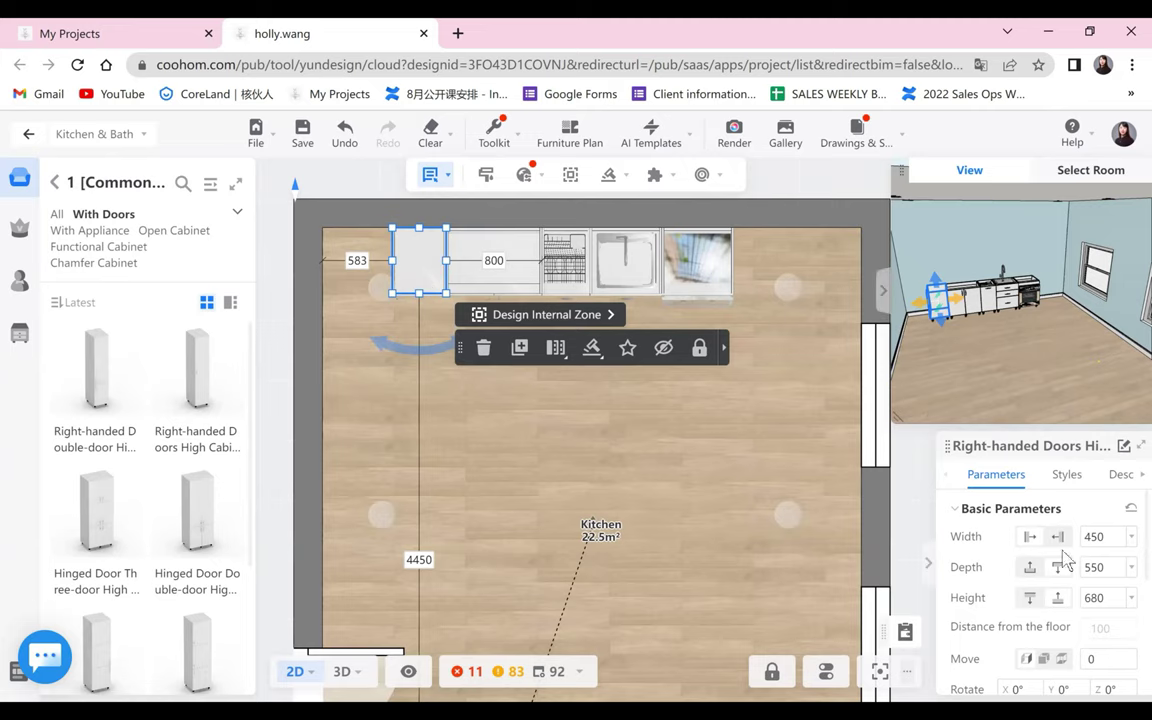
{"action": "left_click_drag", "start_coordinate": [1107, 600], "coordinate": [1065, 599]}
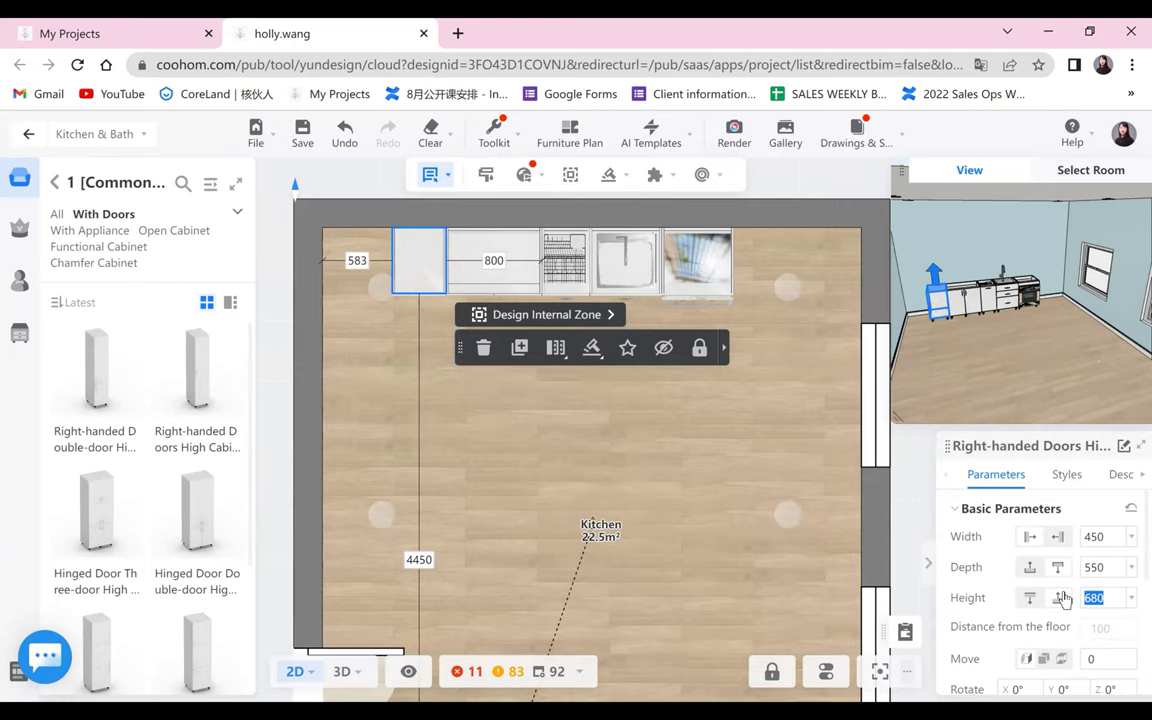
{"action": "type", "text": "2000"}
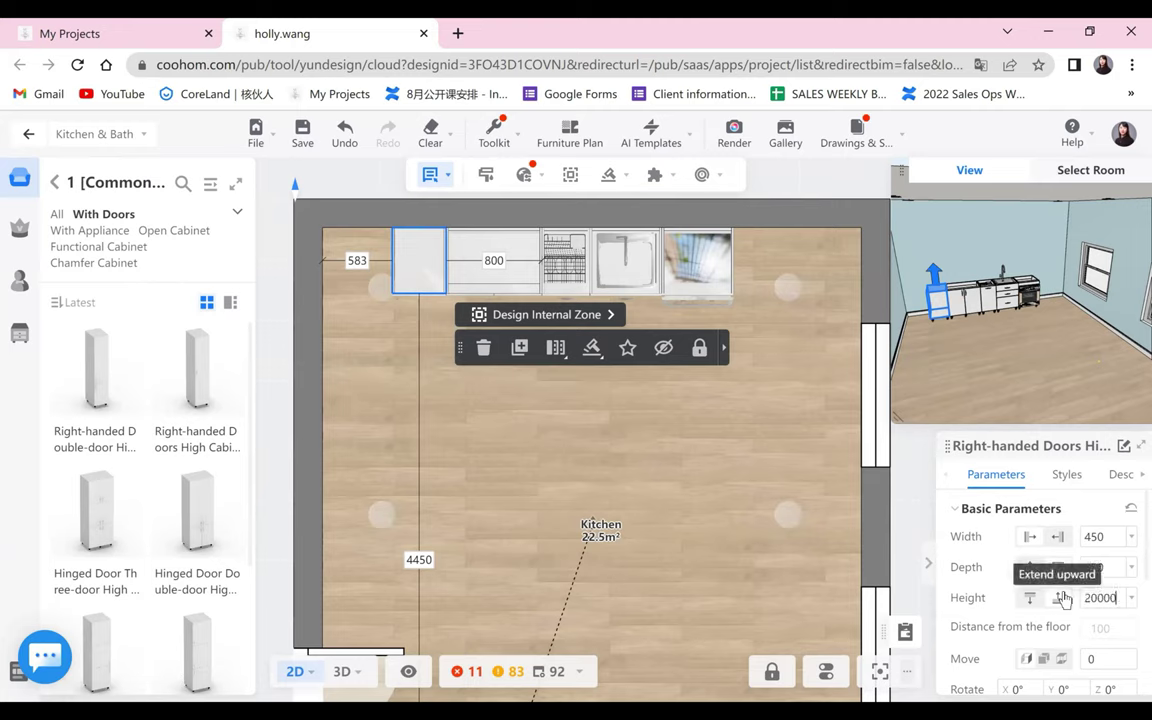
{"action": "key", "text": "Return"}
{"action": "left_click", "coordinate": [419, 260]}
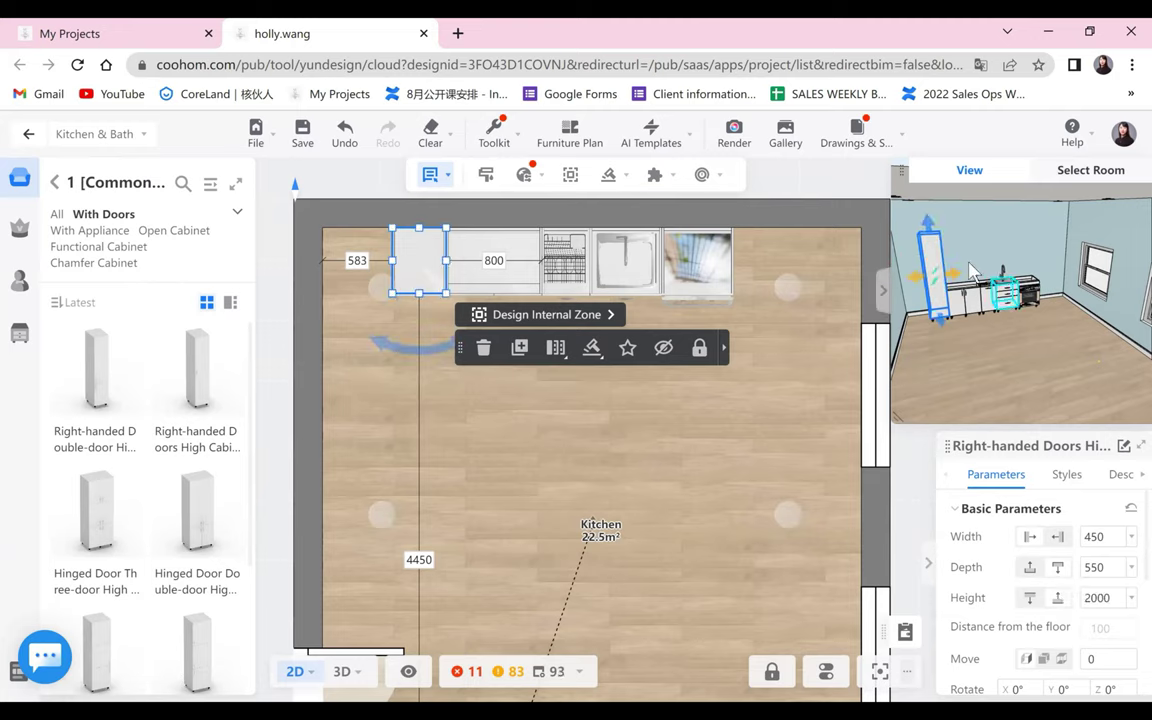
{"action": "left_click", "coordinate": [581, 404]}
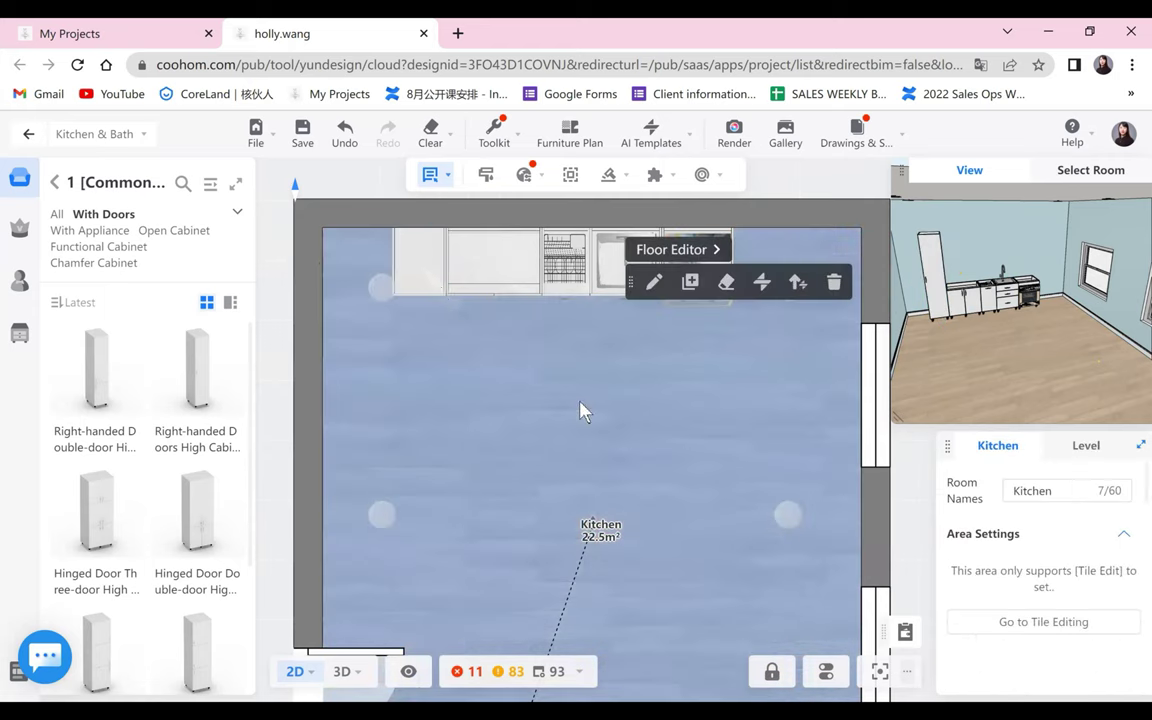
- Change the snapping mode from Lateral Snap to Disable Snap
{"action": "left_click", "coordinate": [411, 283]}
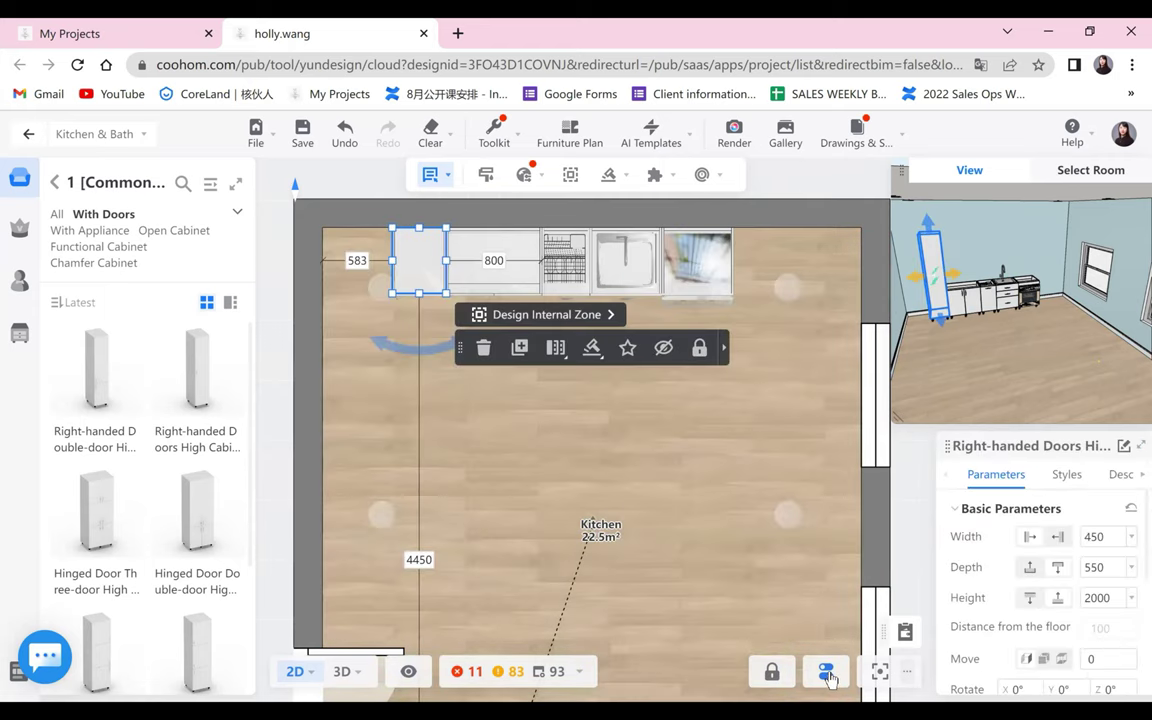
{"action": "left_click", "coordinate": [828, 676]}
{"action": "mouse_move", "coordinate": [849, 580]}
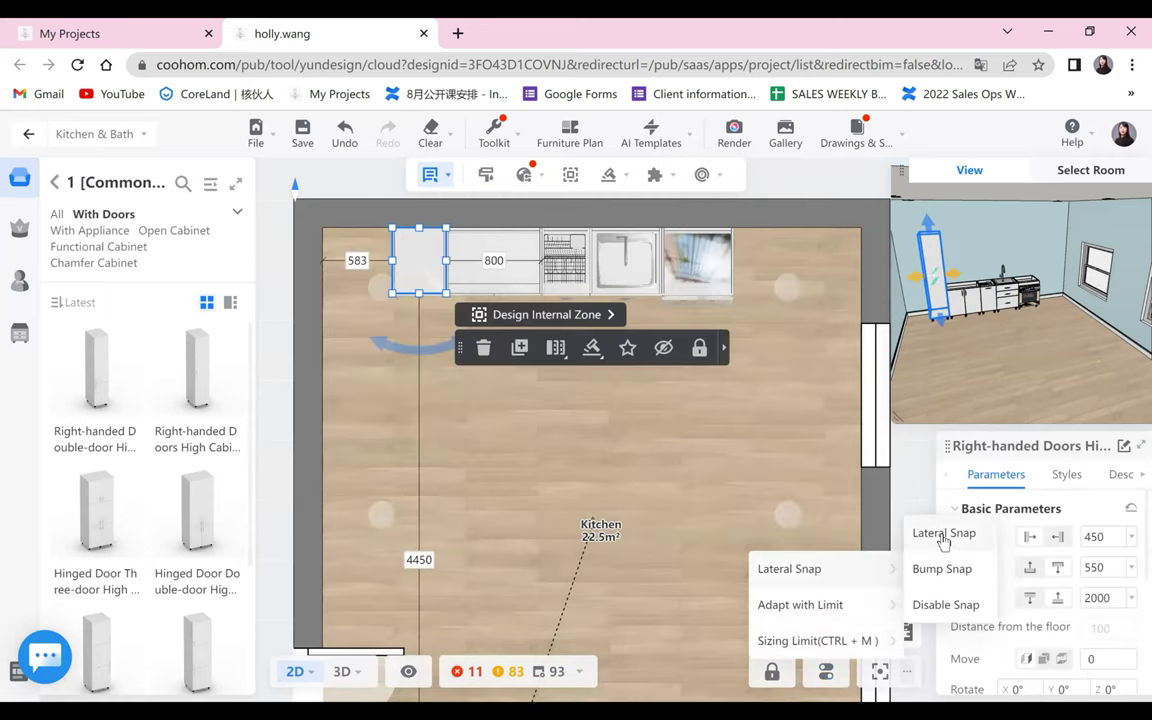
{"action": "left_click", "coordinate": [932, 605]}
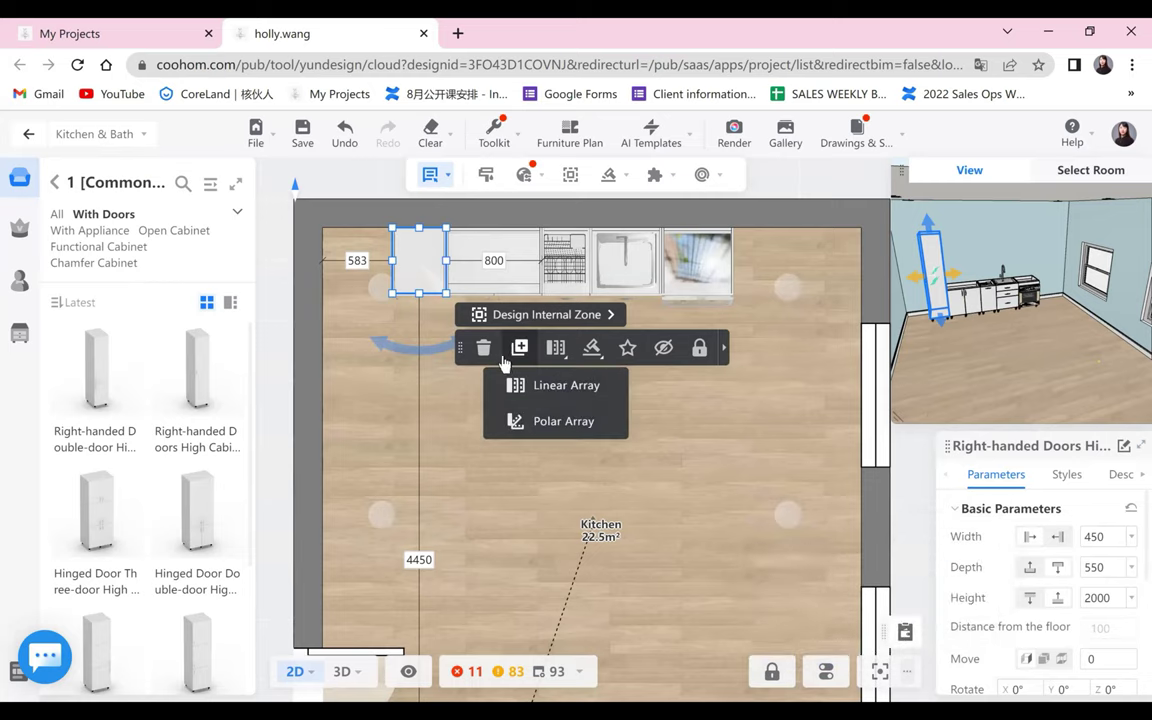
- Delete the high cabinet beside the base cabinets and enlarge the 3D preview
{"action": "key", "text": "Delete"}
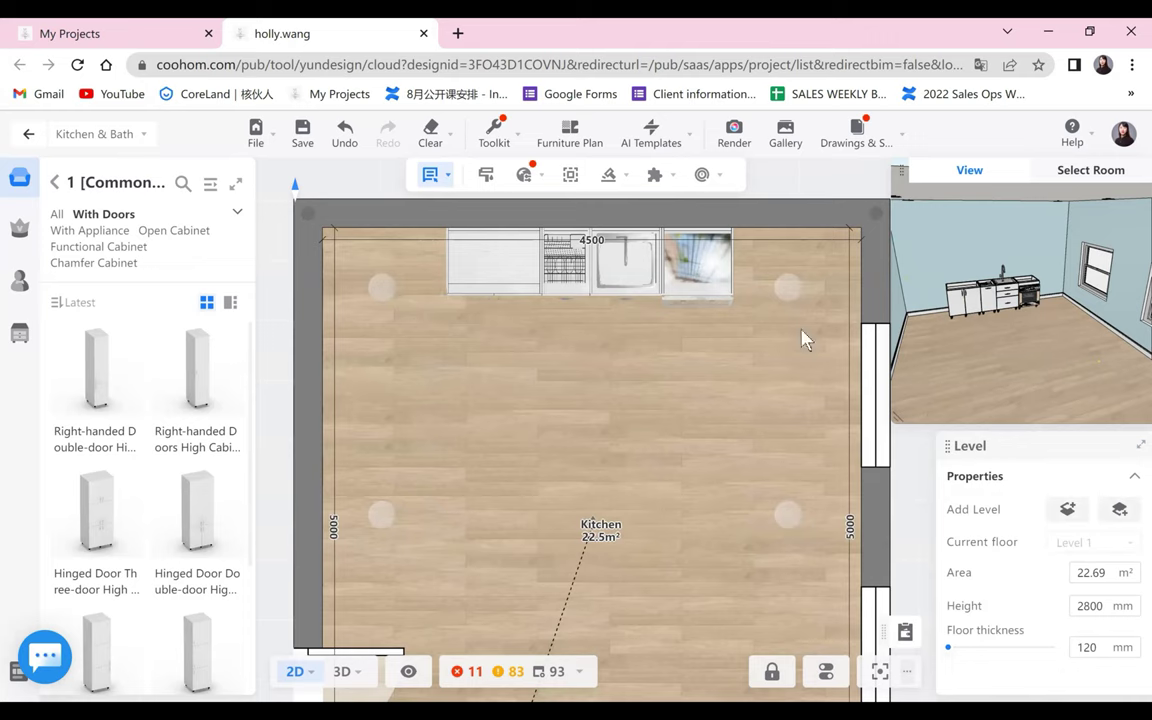
{"action": "scroll", "coordinate": [957, 387], "scroll_direction": "up", "scroll_amount": 1}
{"action": "left_click_drag", "start_coordinate": [901, 411], "coordinate": [740, 462]}
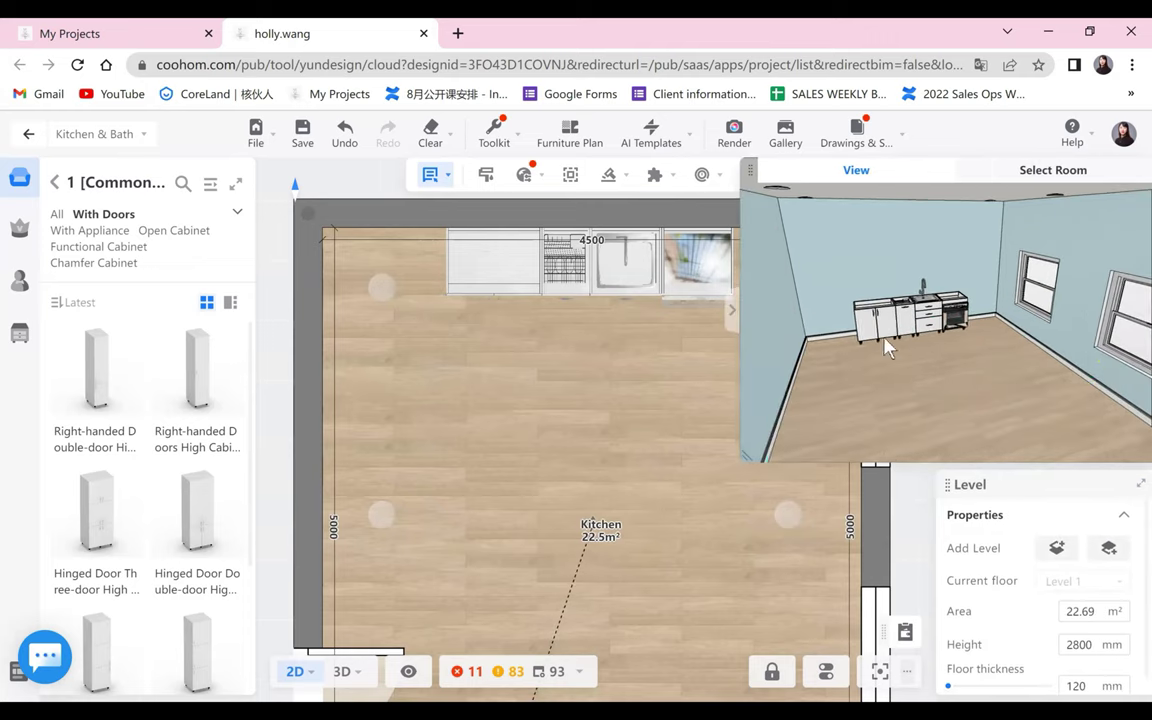
- Place a Right-handed Doors High Cabinet without snapping and set its distances to the back wall and the neighbouring base cabinet to 0
{"action": "left_click", "coordinate": [826, 672]}
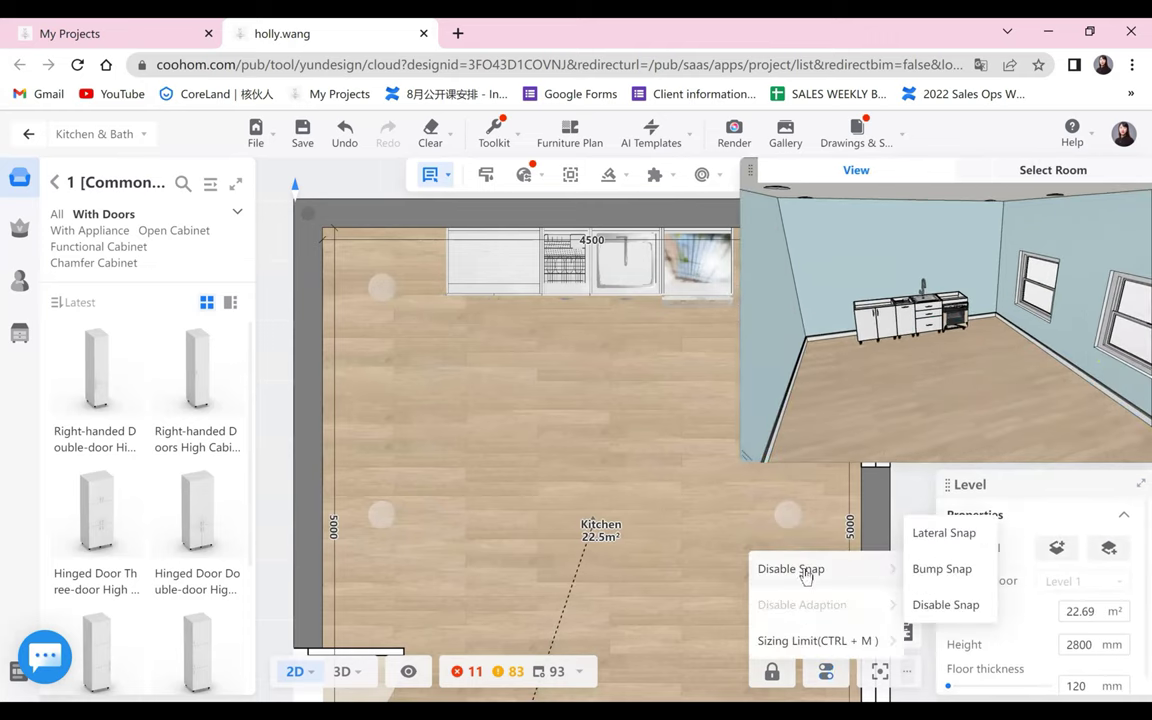
{"action": "left_click_drag", "start_coordinate": [212, 396], "coordinate": [404, 279]}
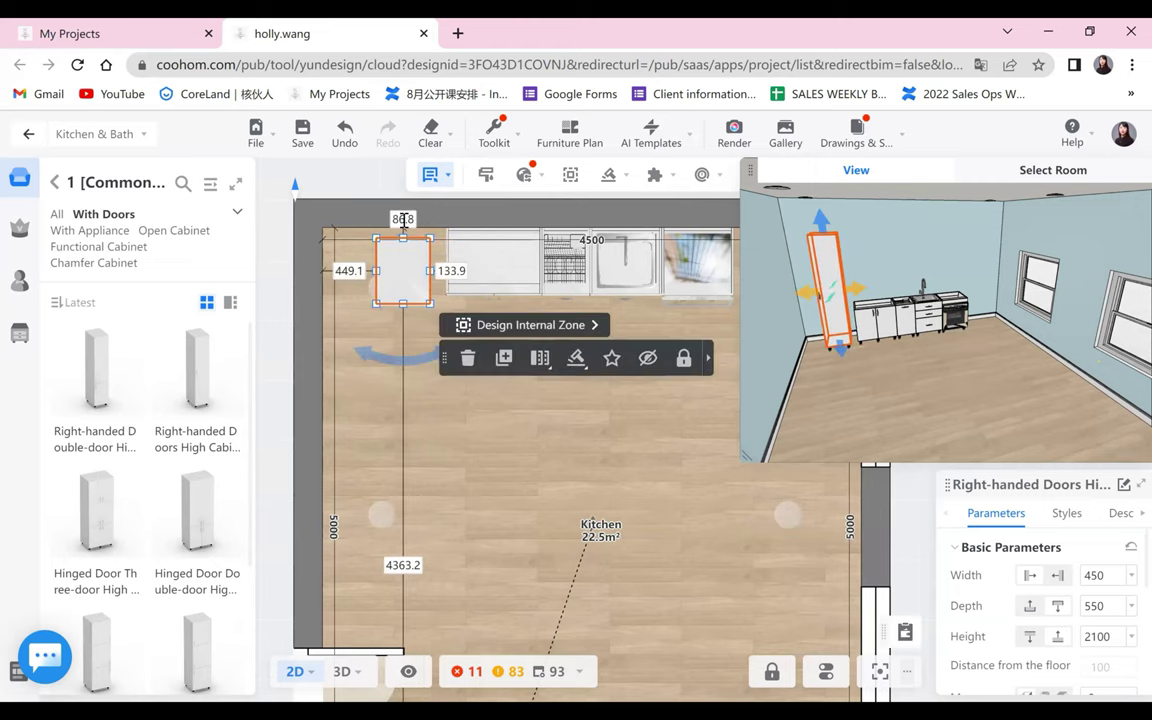
{"action": "left_click", "coordinate": [403, 219]}
{"action": "type", "text": "0"}
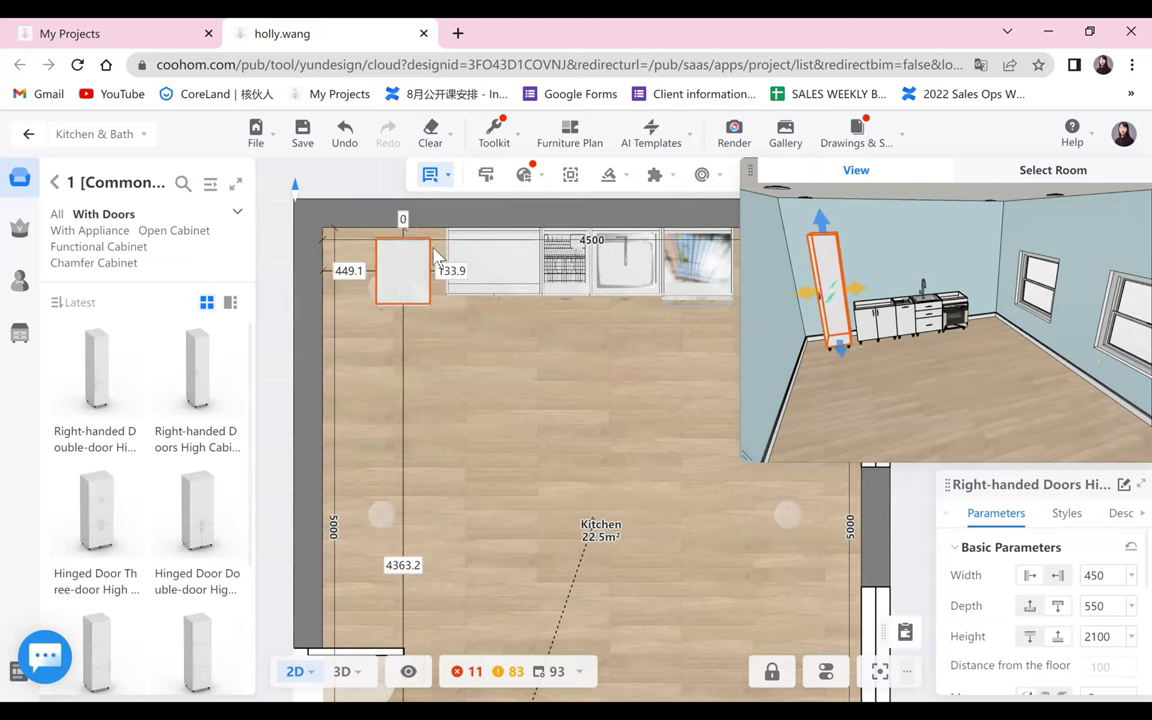
{"action": "key", "text": "Tab"}
{"action": "type", "text": "0"}
{"action": "key", "text": "Return"}
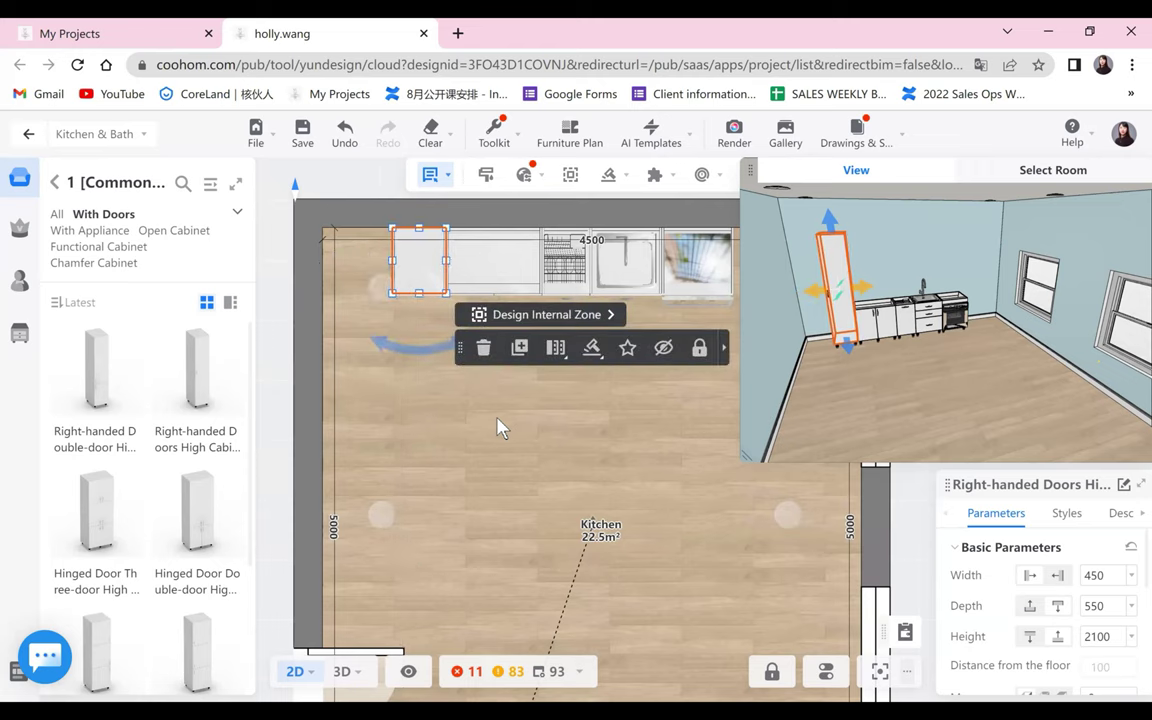
- Set the snapping mode back to Lateral Snap
{"action": "left_click", "coordinate": [457, 435]}
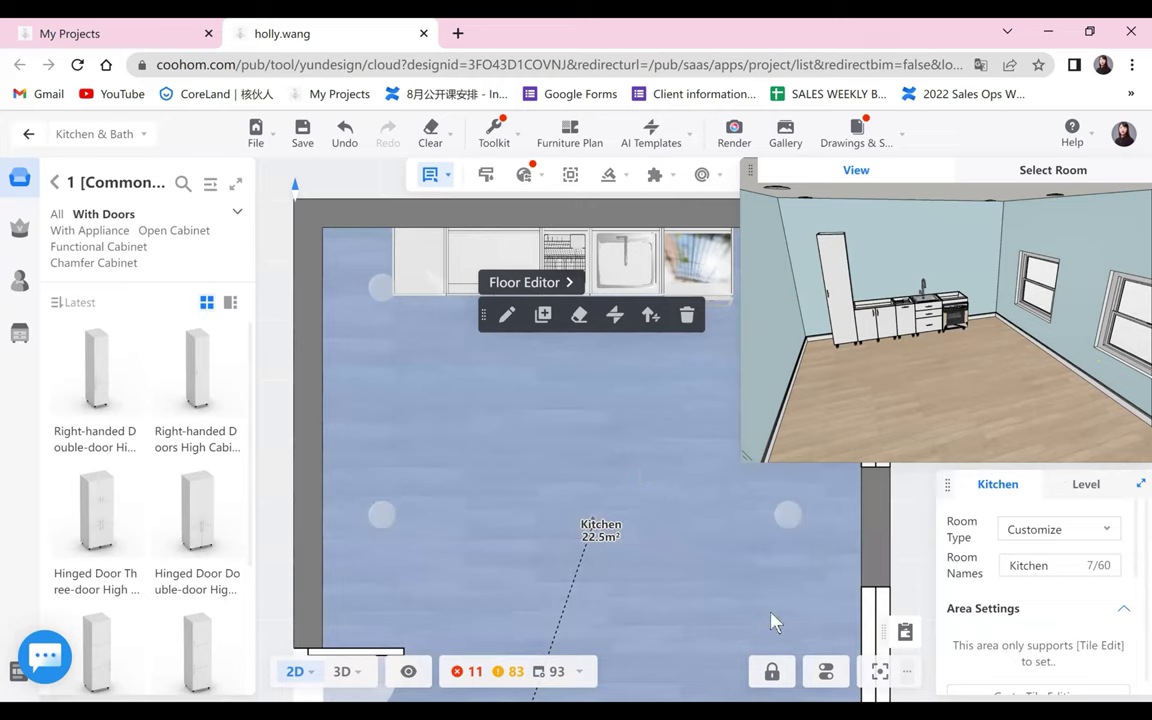
{"action": "left_click", "coordinate": [826, 673]}
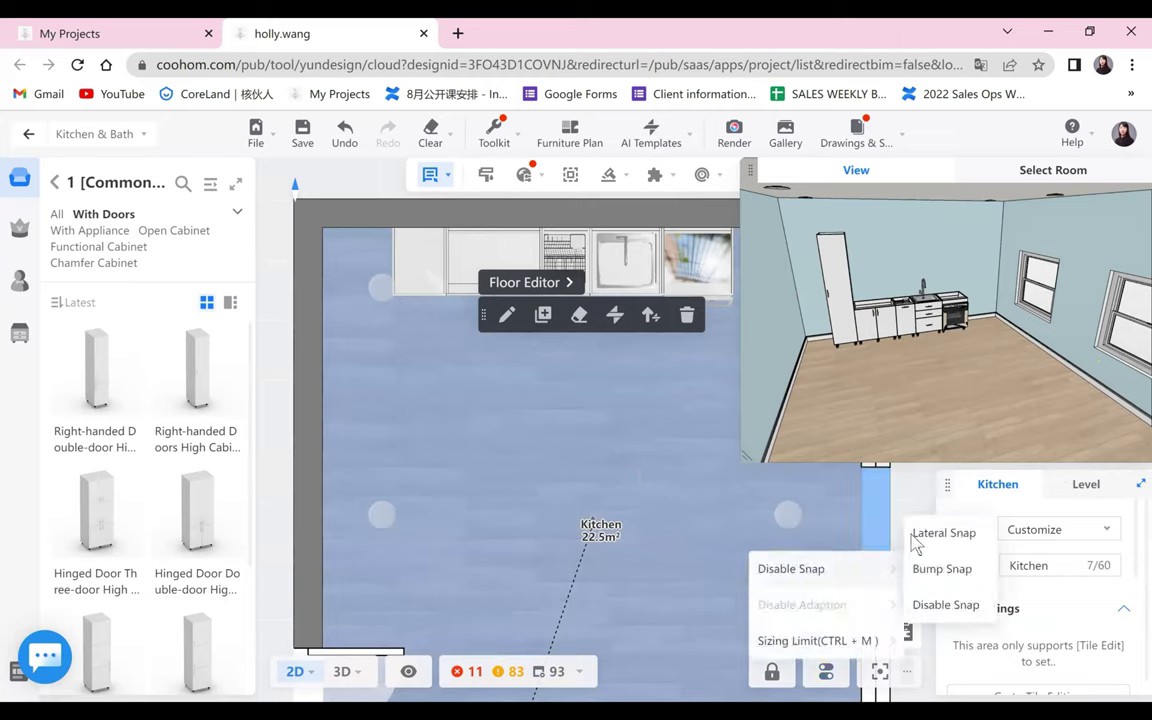
{"action": "left_click", "coordinate": [823, 665]}
{"action": "left_click", "coordinate": [826, 668]}
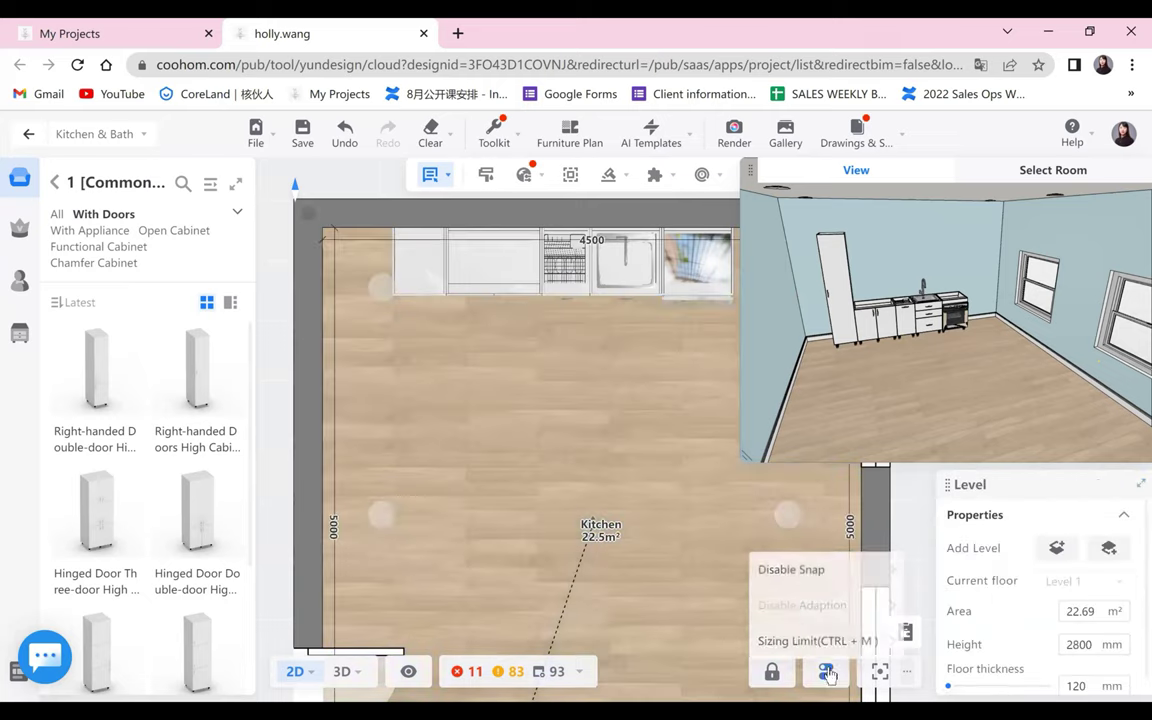
{"action": "mouse_move", "coordinate": [851, 568]}
{"action": "left_click", "coordinate": [933, 540]}
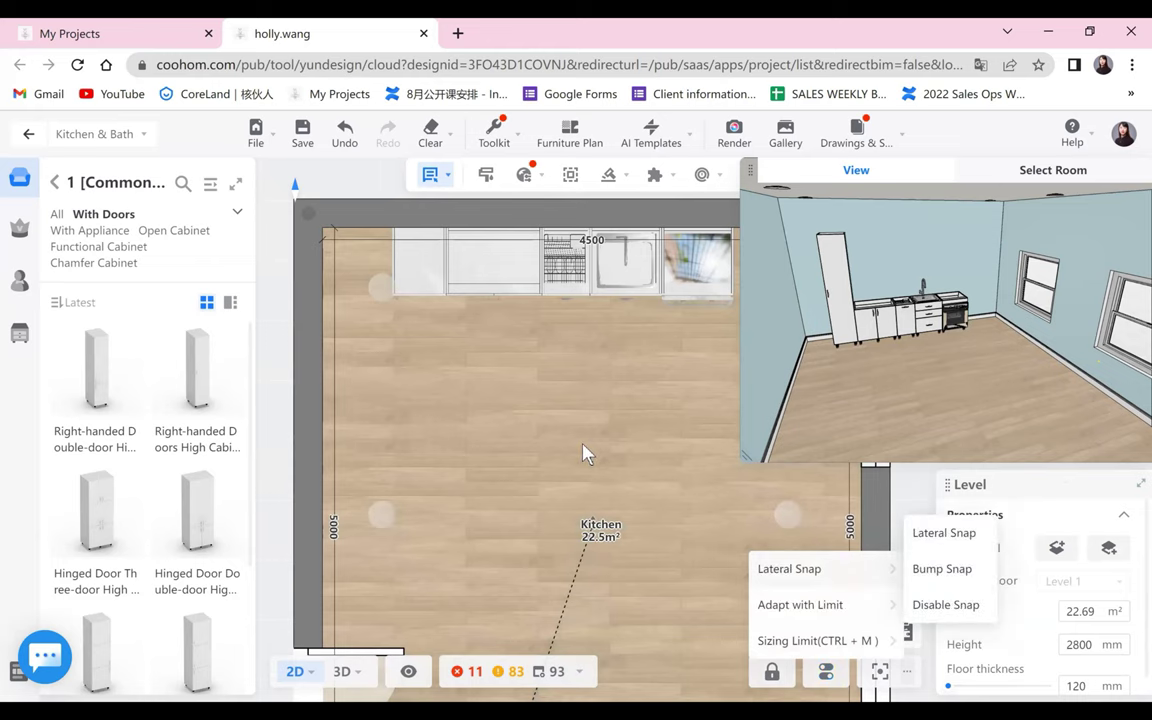
{"action": "left_click", "coordinate": [527, 400]}
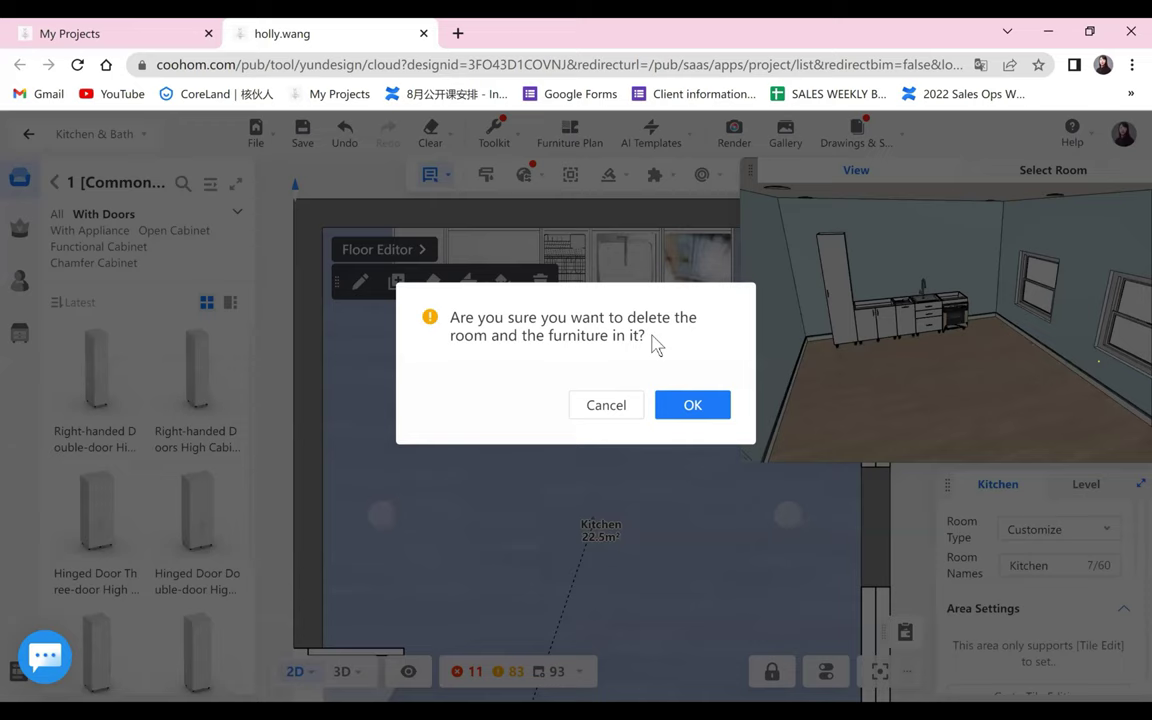
{"action": "left_click", "coordinate": [692, 404]}
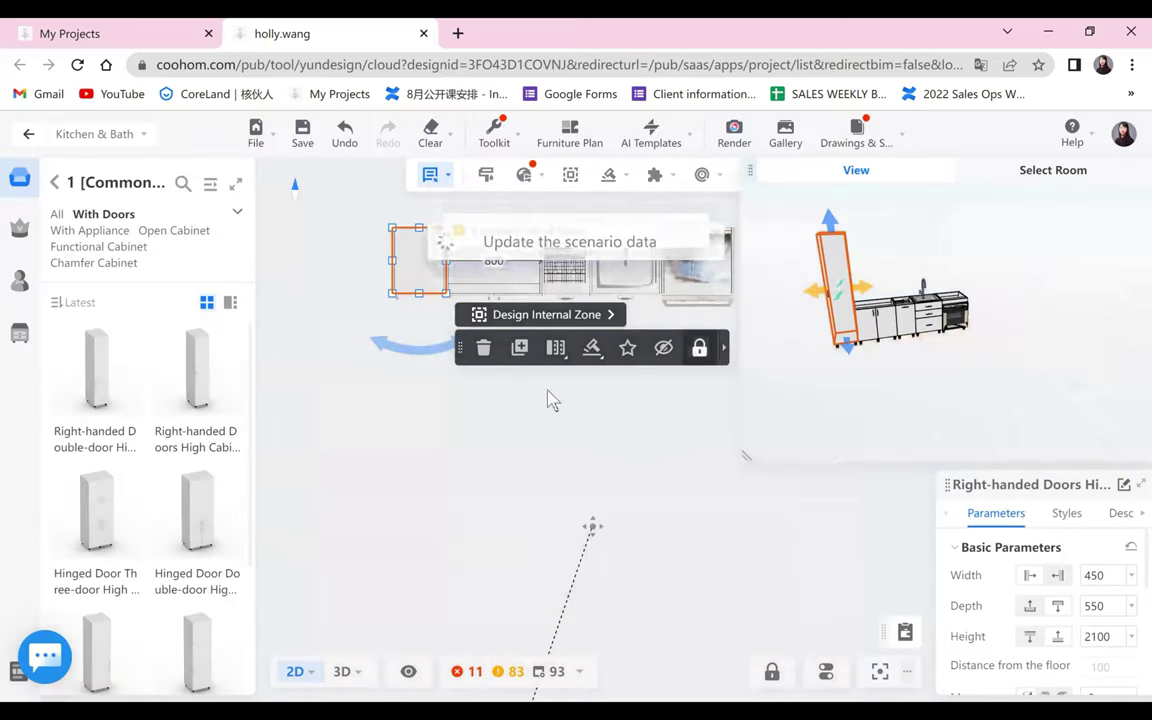
{"action": "left_click", "coordinate": [341, 145]}
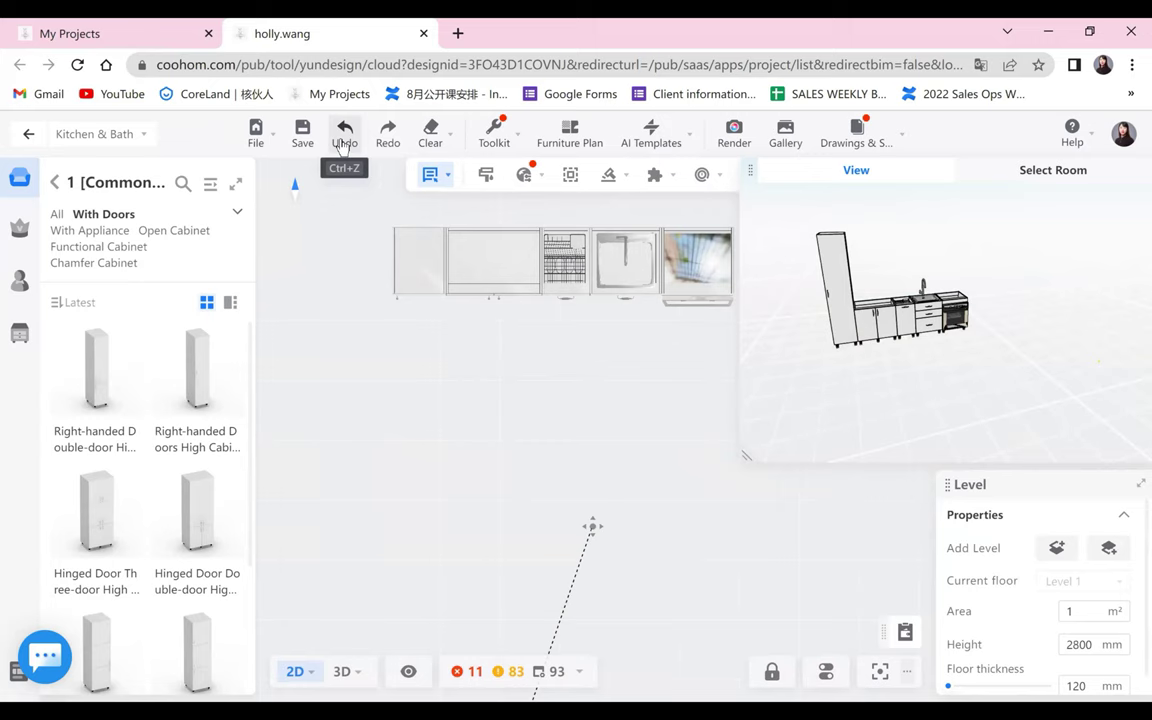
{"action": "left_click", "coordinate": [342, 145]}
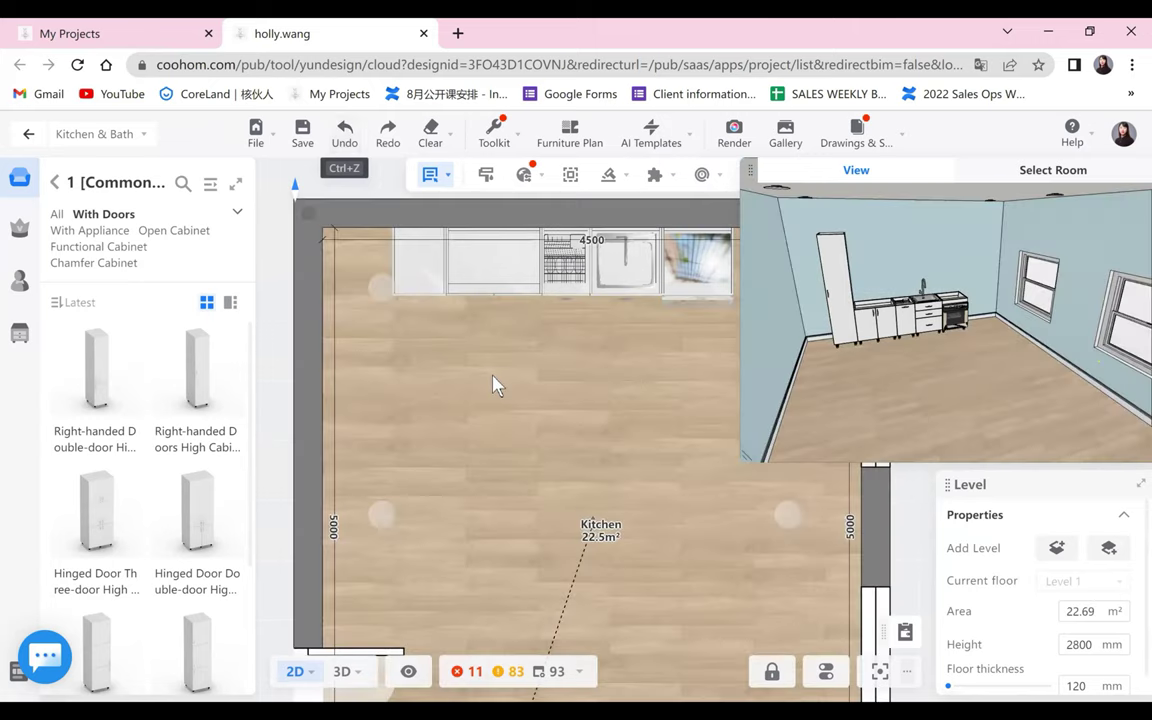
- Delete the manually aligned high cabinet and check the snap and adaption options
{"action": "left_click", "coordinate": [828, 680]}
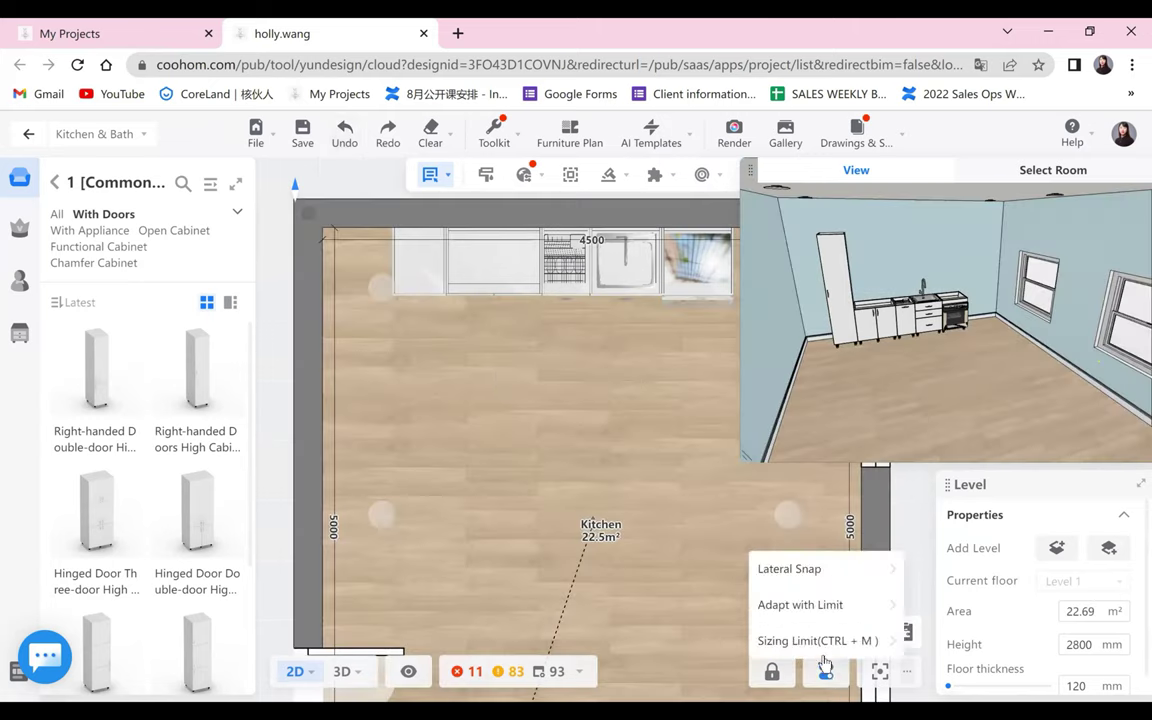
{"action": "left_click", "coordinate": [422, 279]}
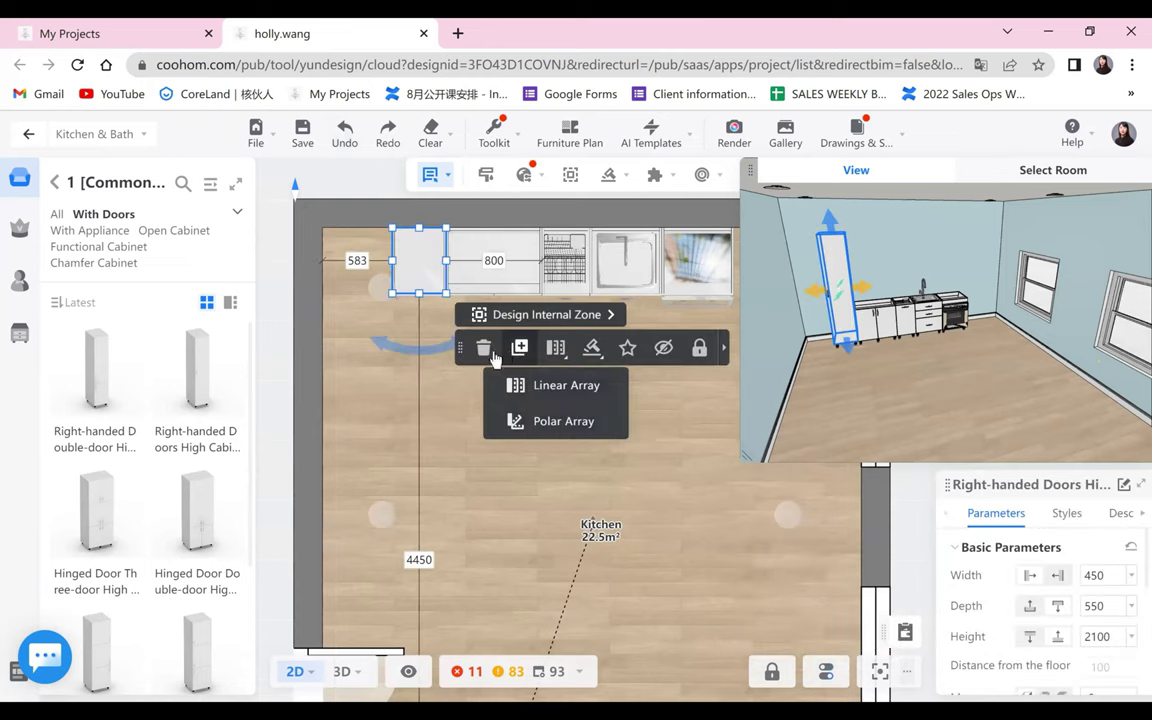
{"action": "left_click", "coordinate": [487, 350]}
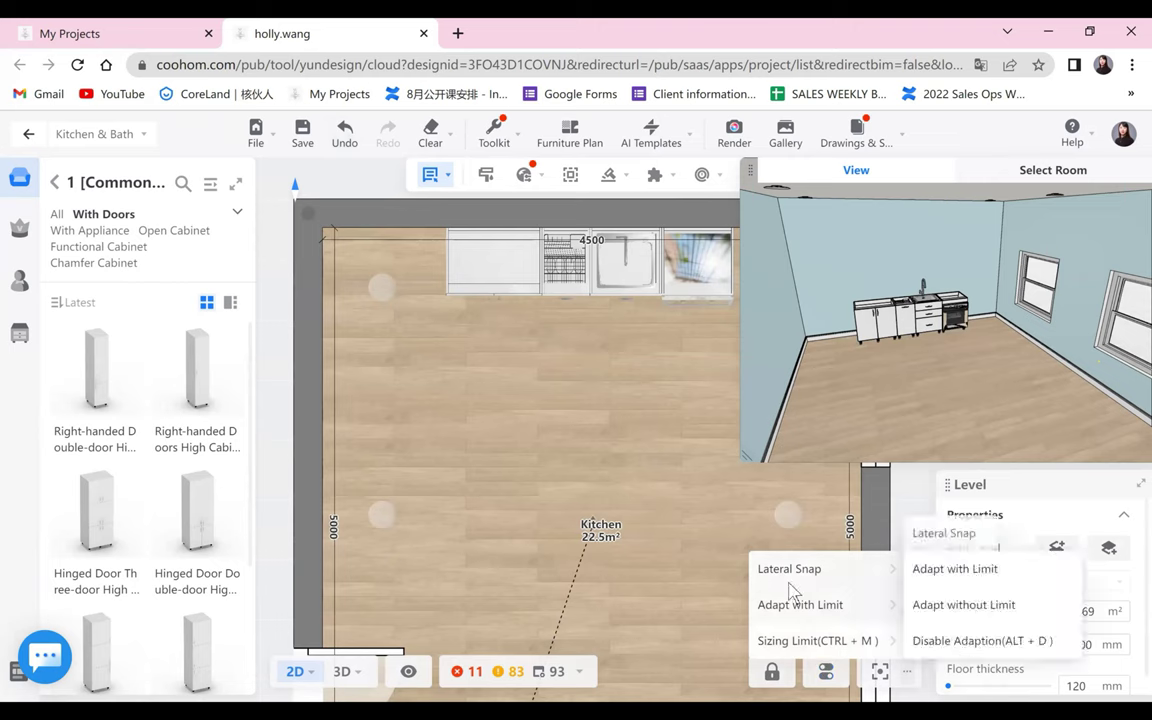
- Place a Right-handed Doors High Cabinet against the end of the base cabinet row and set its height to 2000
{"action": "left_click_drag", "start_coordinate": [195, 395], "coordinate": [419, 262]}
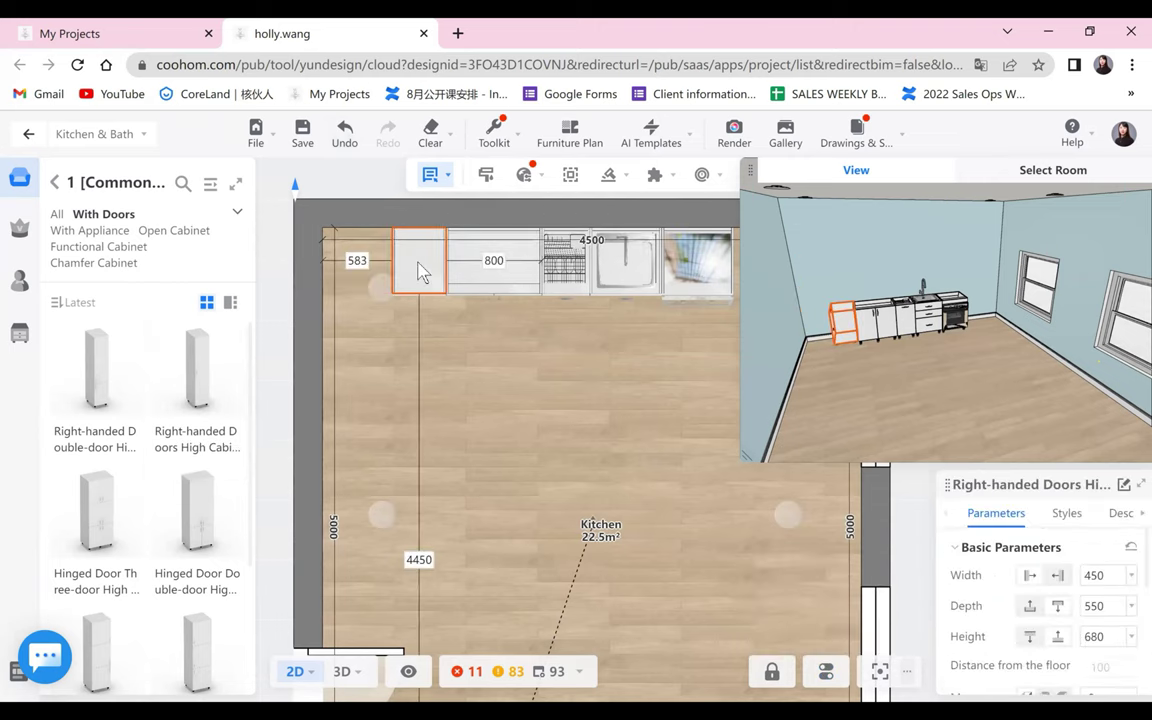
{"action": "left_click", "coordinate": [1096, 637]}
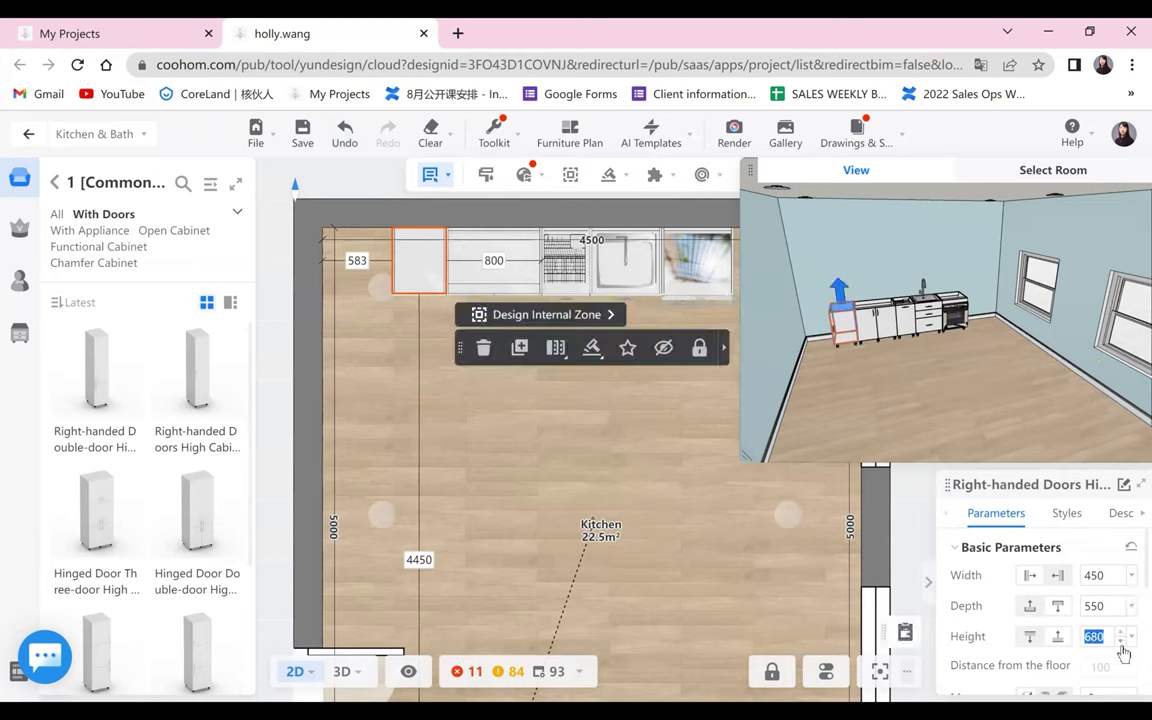
{"action": "type", "text": "2000"}
{"action": "key", "text": "Return"}
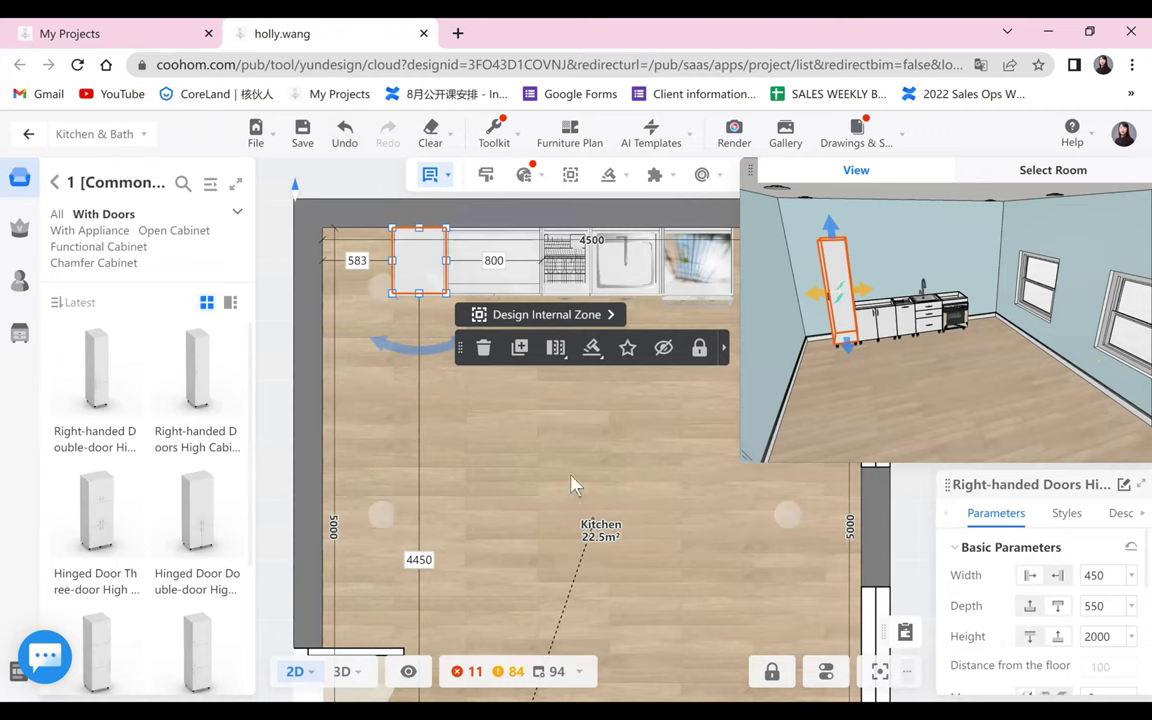
- Shrink the 3D preview and browse the expanded Public Catalog to the Tabletop Cabinet category
{"action": "left_click_drag", "start_coordinate": [753, 457], "coordinate": [1008, 386]}
{"action": "scroll", "coordinate": [631, 466], "scroll_direction": "down", "scroll_amount": 5}
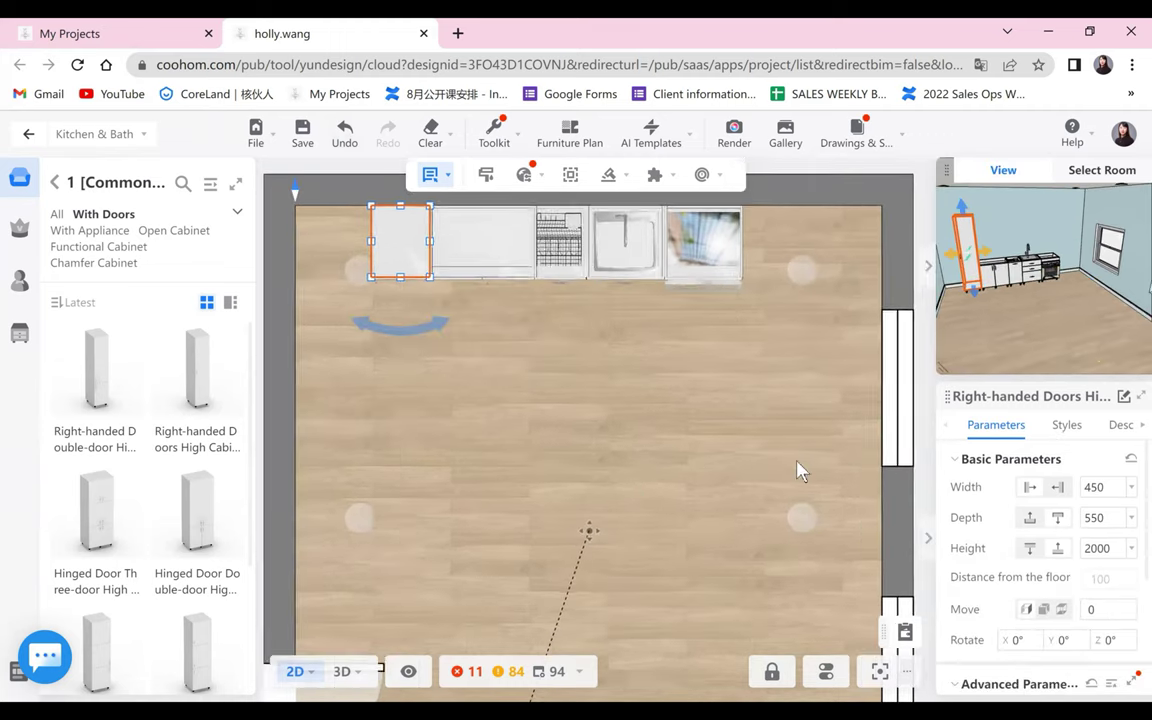
{"action": "left_click", "coordinate": [55, 183]}
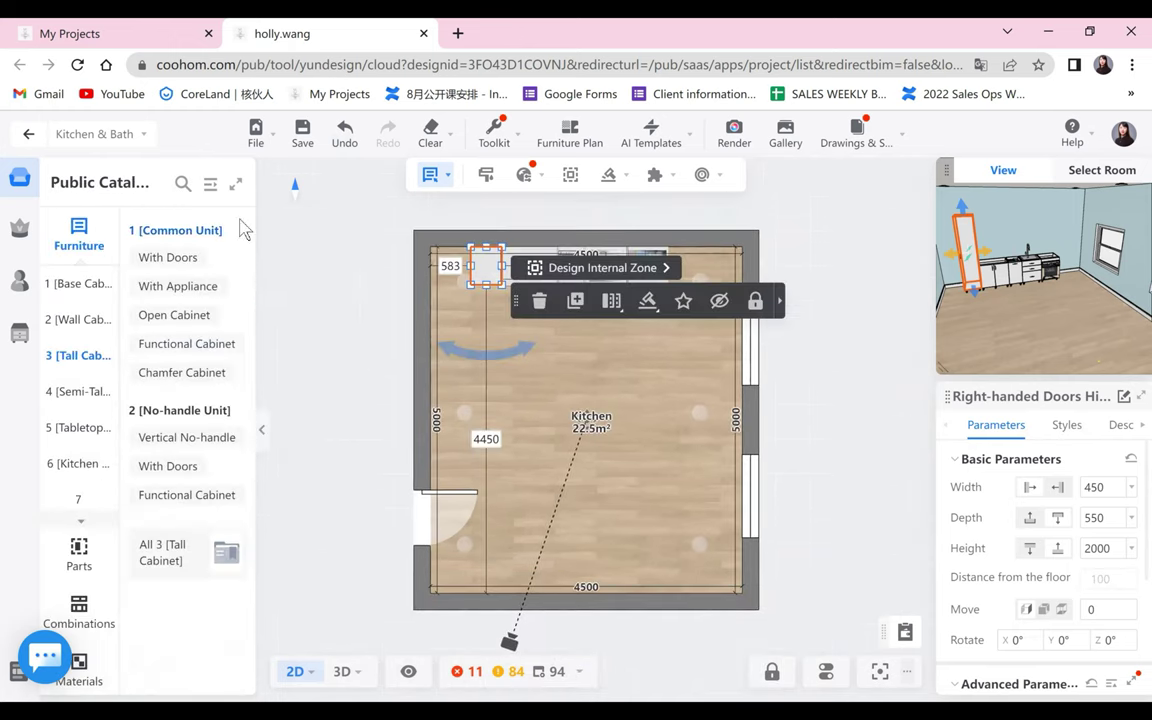
{"action": "left_click", "coordinate": [211, 184]}
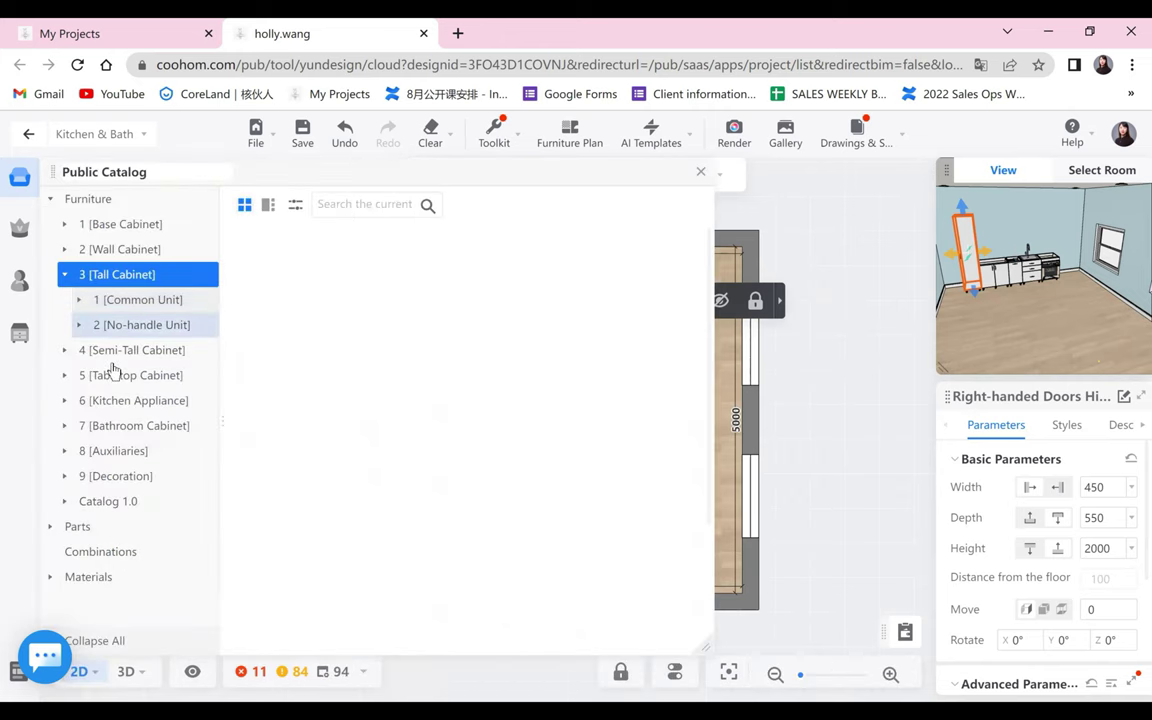
{"action": "left_click", "coordinate": [64, 274]}
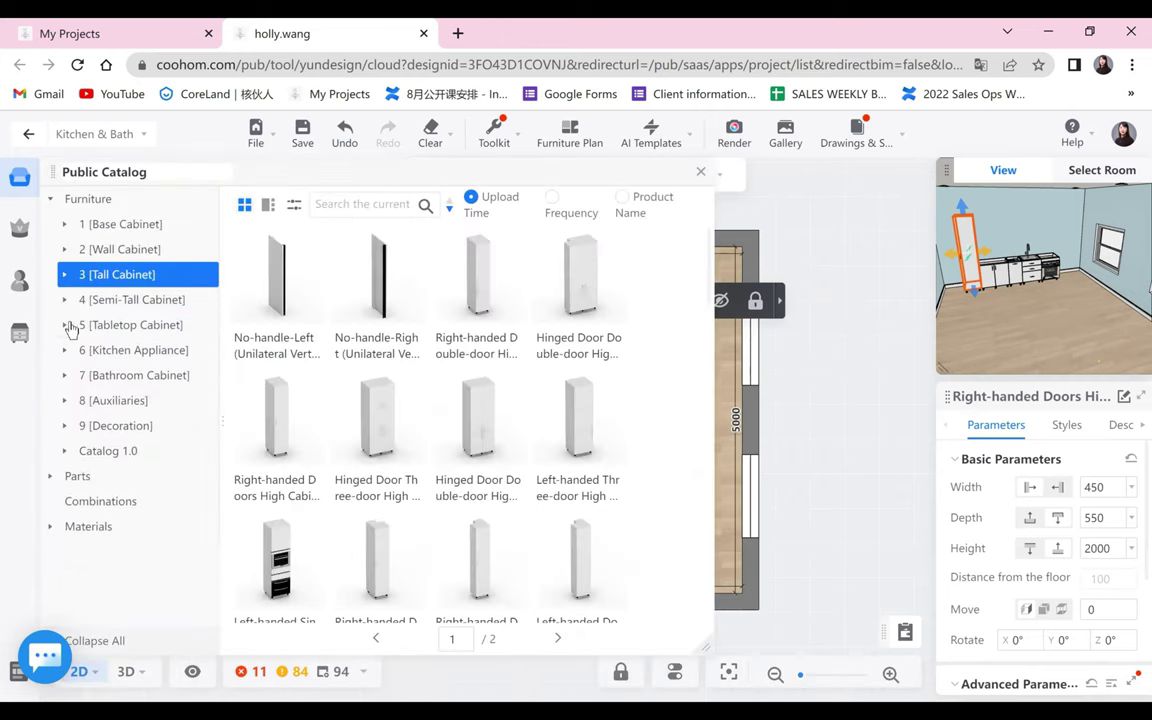
{"action": "left_click", "coordinate": [114, 339]}
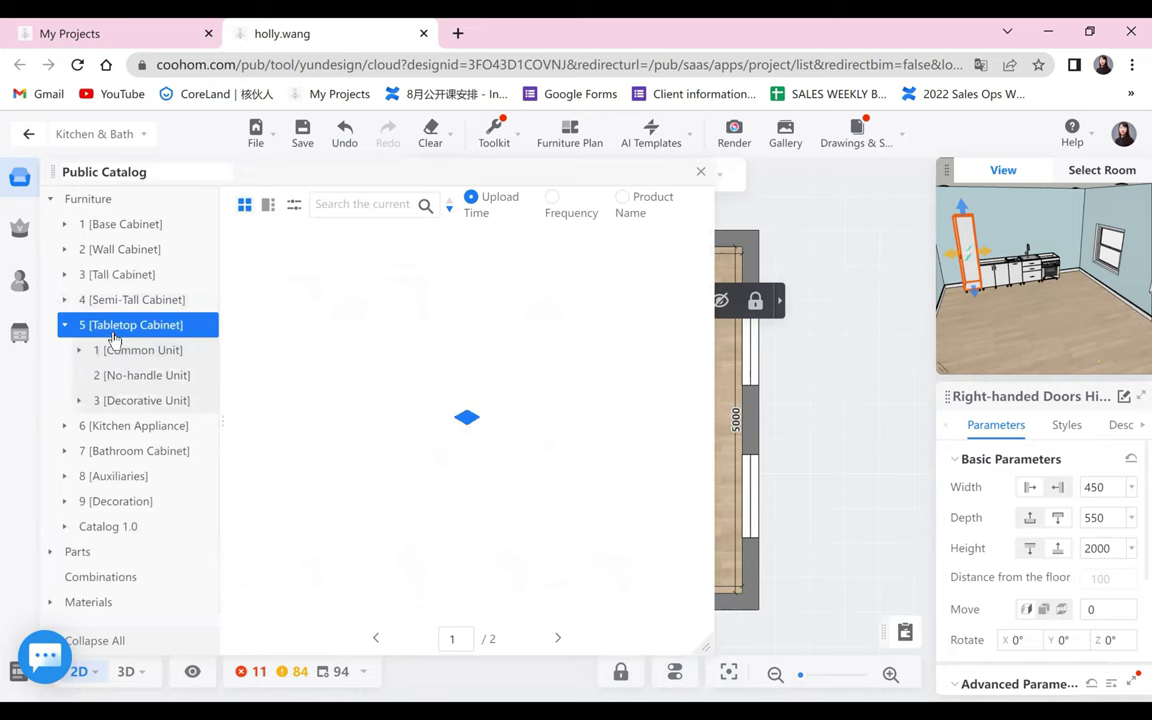
- Browse the Kitchen Appliance and Bathroom Cabinet categories of the Public Catalog
{"action": "left_click", "coordinate": [150, 425]}
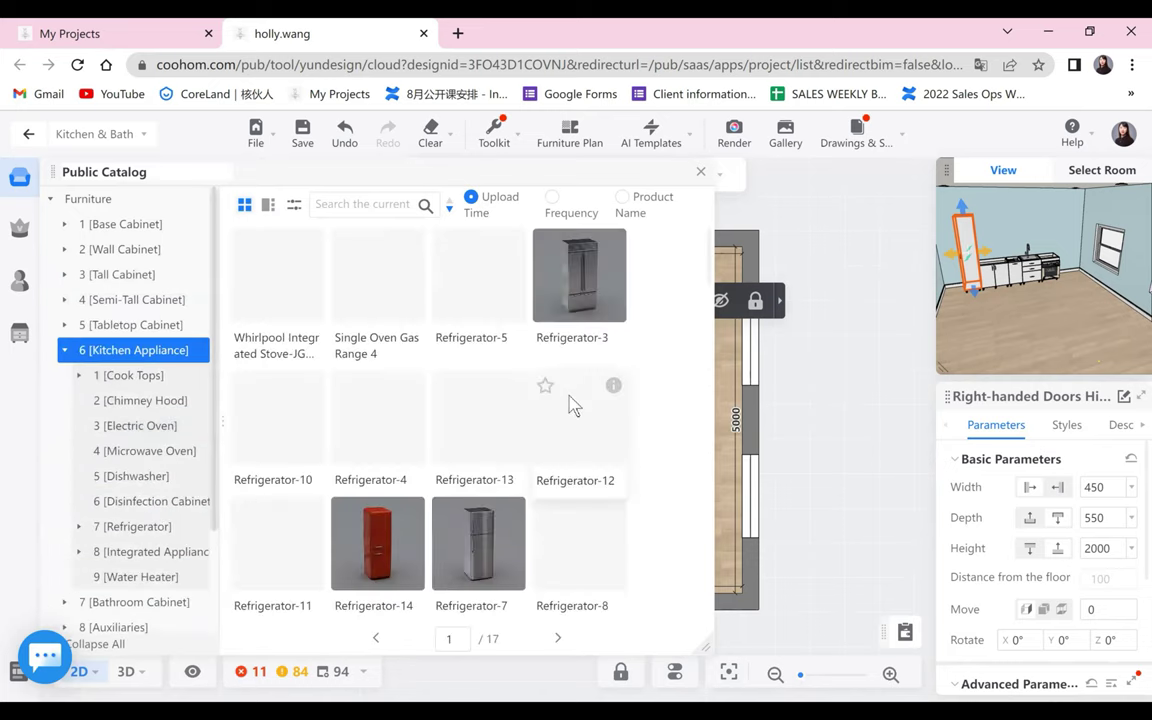
{"action": "scroll", "coordinate": [572, 408], "scroll_direction": "down", "scroll_amount": 1}
{"action": "scroll", "coordinate": [572, 412], "scroll_direction": "down", "scroll_amount": 1}
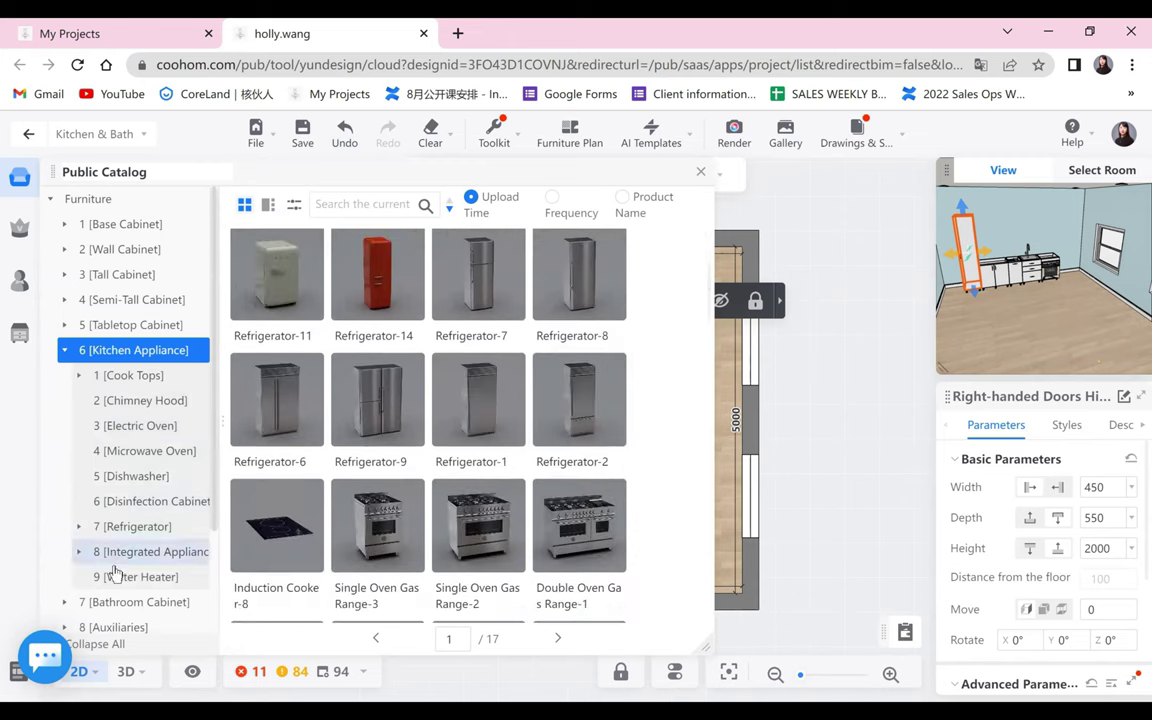
{"action": "left_click", "coordinate": [124, 603]}
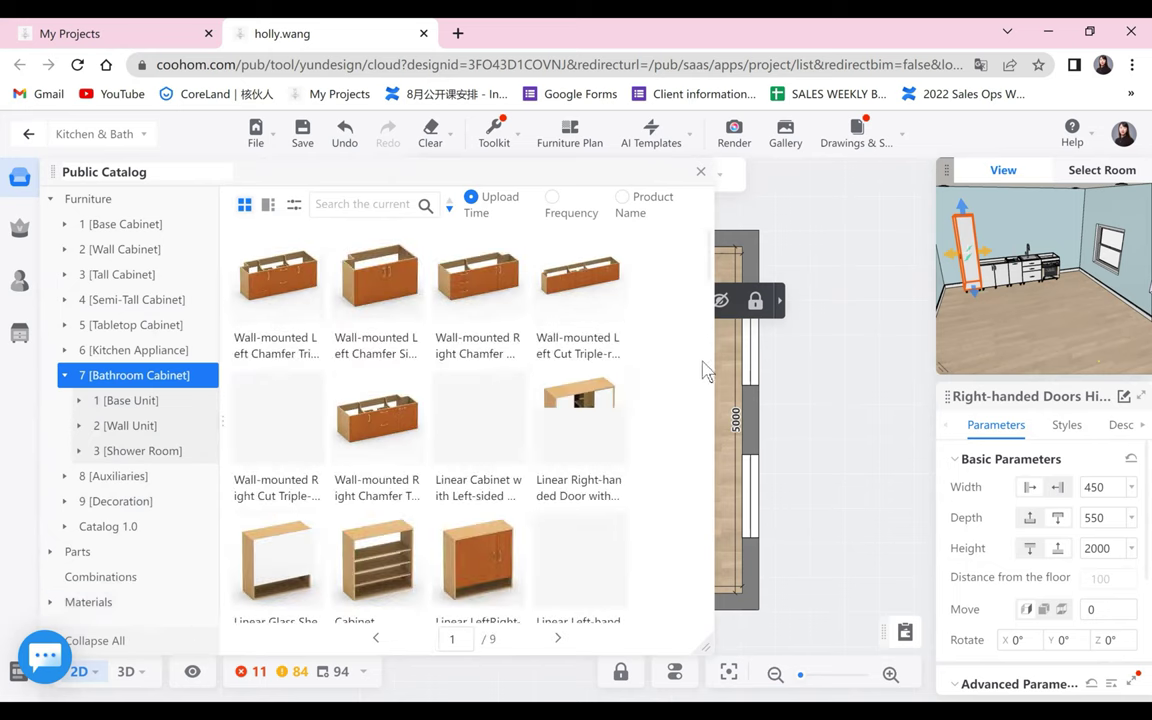
- Look through the Auxiliaries fillers, open the End Panel category and close the expanded Public Catalog
{"action": "left_click", "coordinate": [78, 478]}
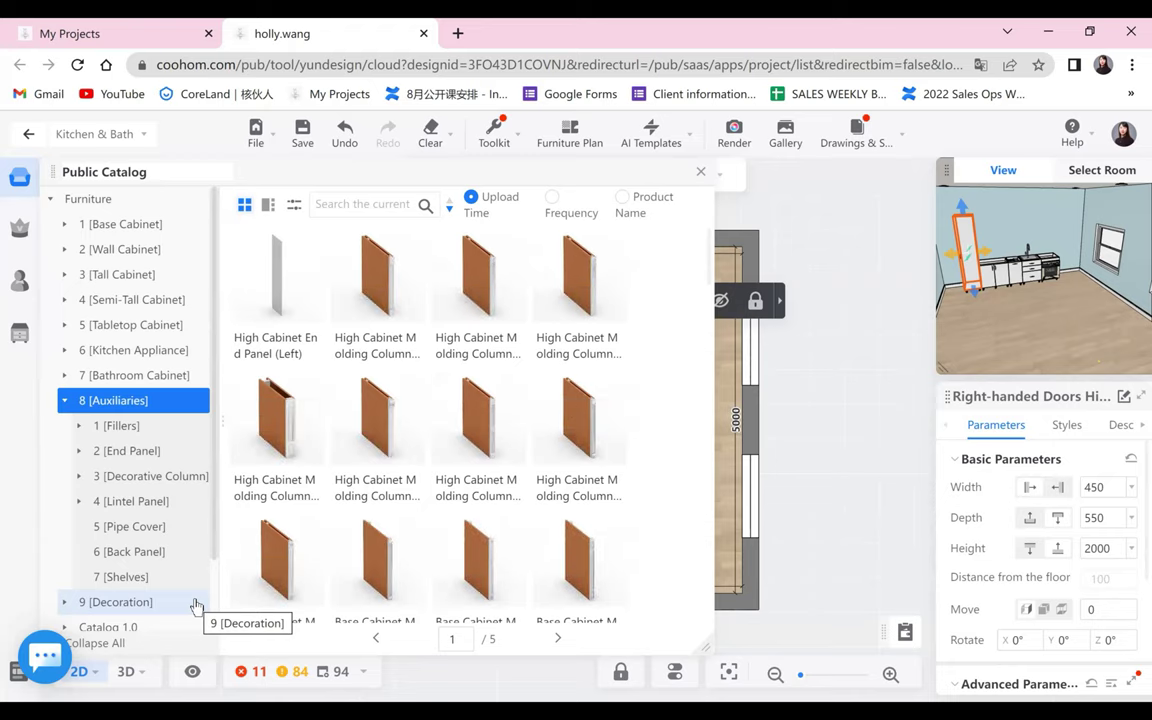
{"action": "left_click", "coordinate": [128, 424]}
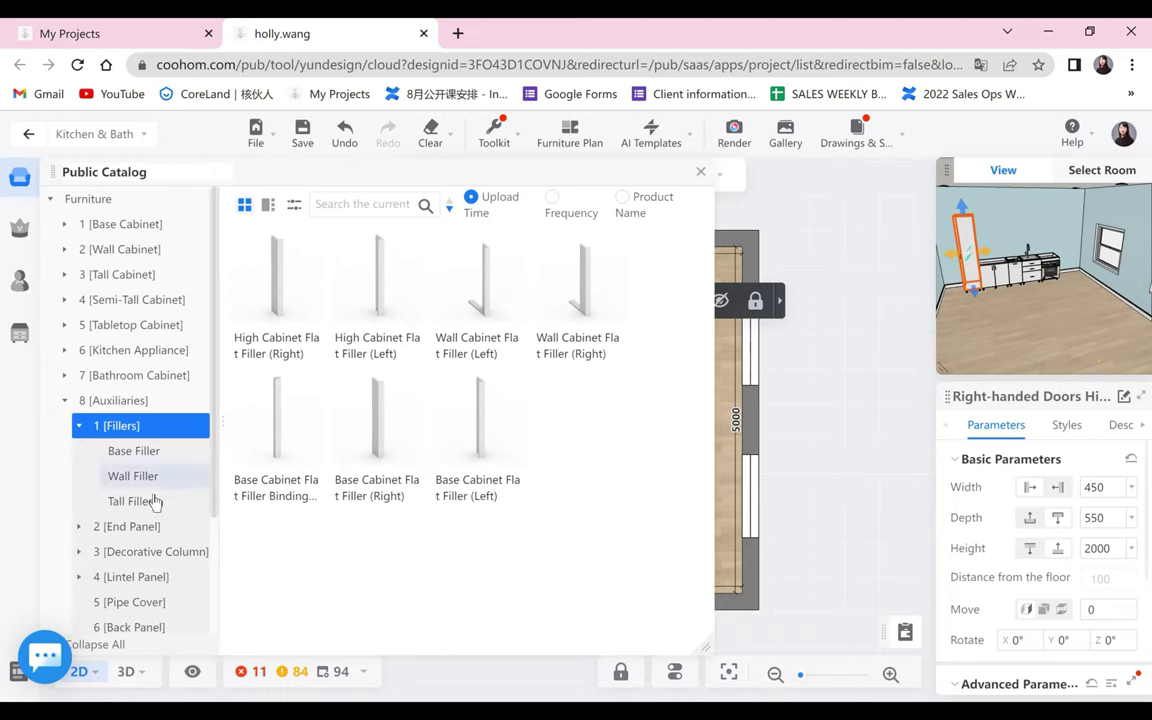
{"action": "left_click", "coordinate": [125, 526]}
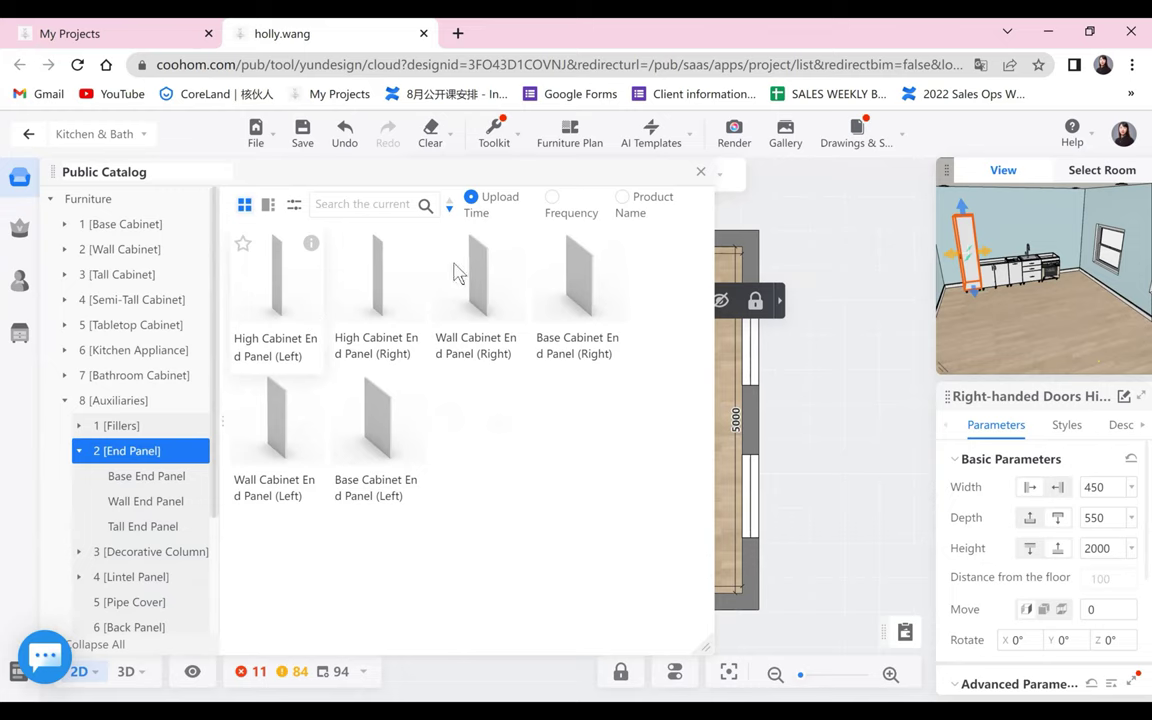
{"action": "left_click", "coordinate": [701, 173]}
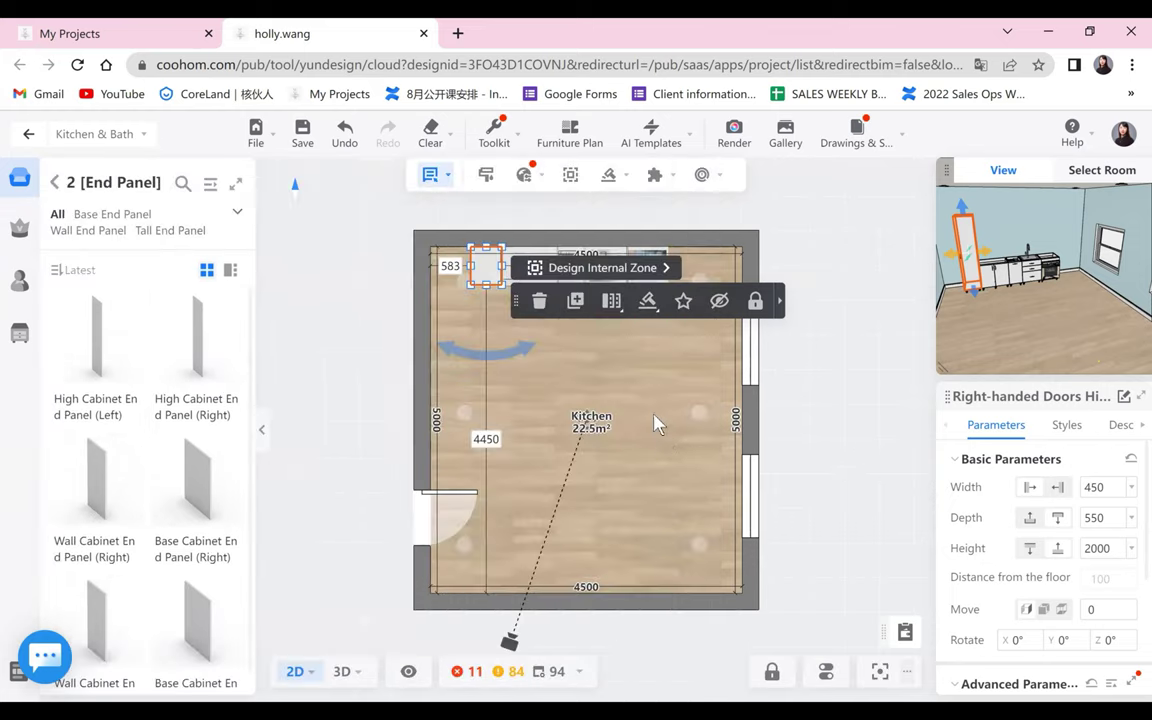
- Move the high cabinet to the middle of the kitchen, about 1057 mm from the base cabinets, and view it in 3D
{"action": "left_click_drag", "start_coordinate": [483, 265], "coordinate": [588, 384]}
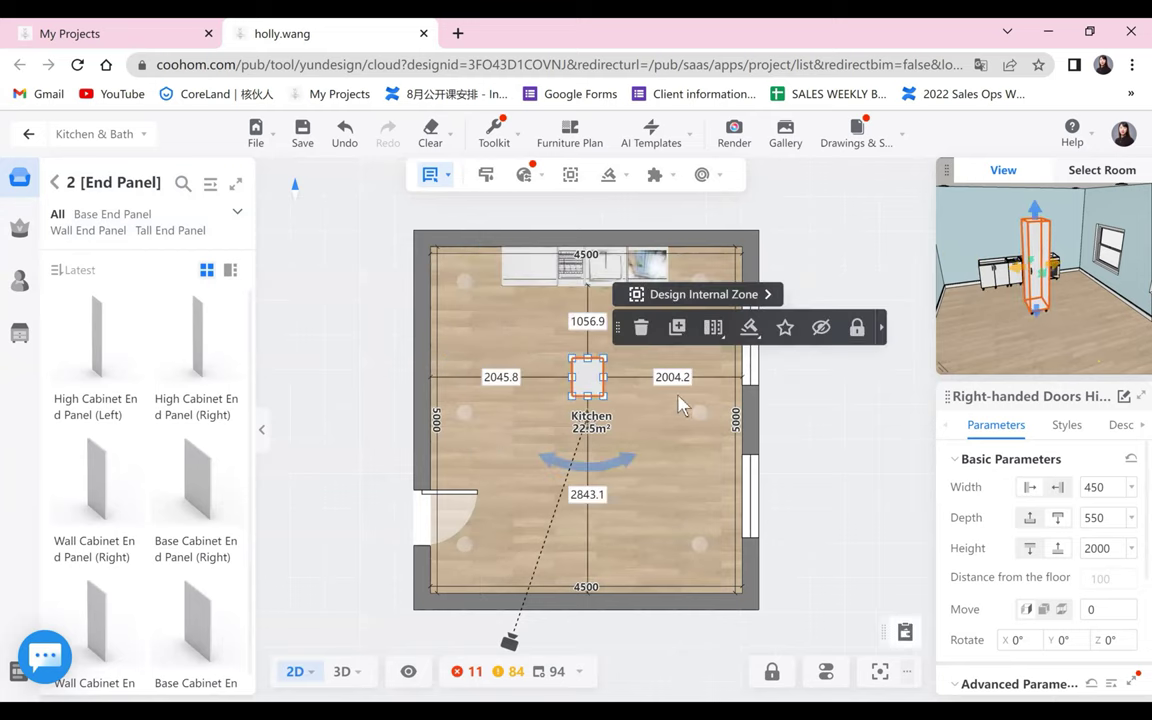
{"action": "left_click", "coordinate": [345, 671]}
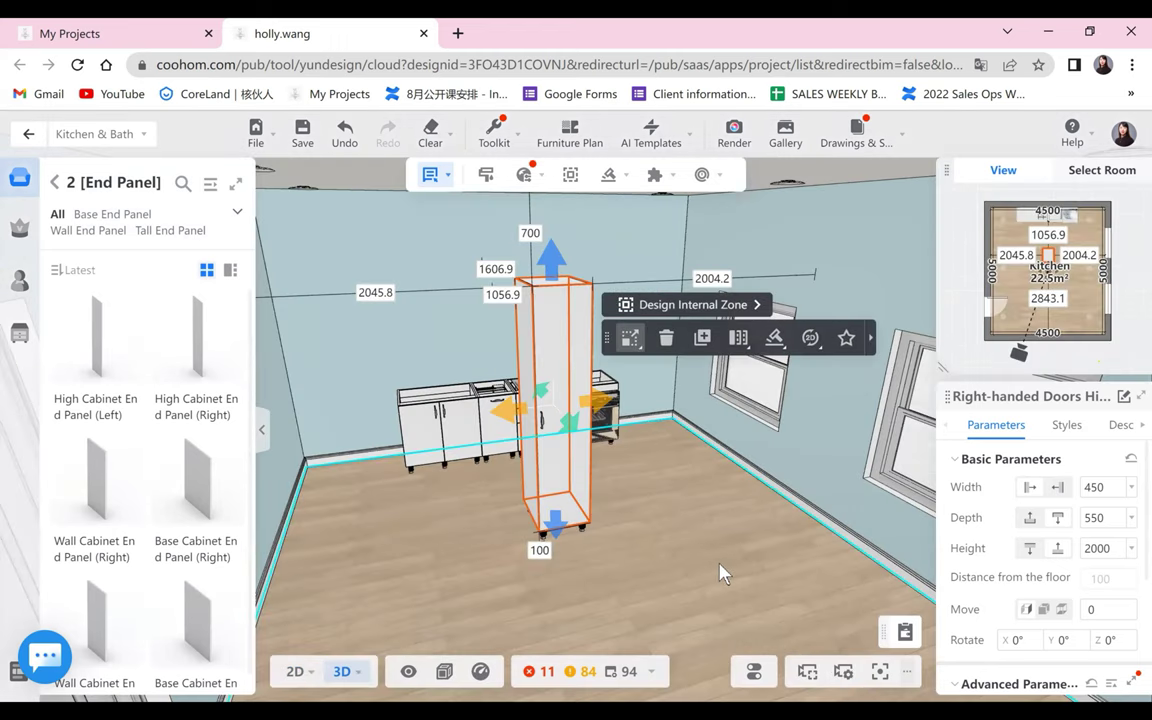
{"action": "scroll", "coordinate": [600, 568], "scroll_direction": "up", "scroll_amount": 2}
{"action": "left_click", "coordinate": [704, 532]}
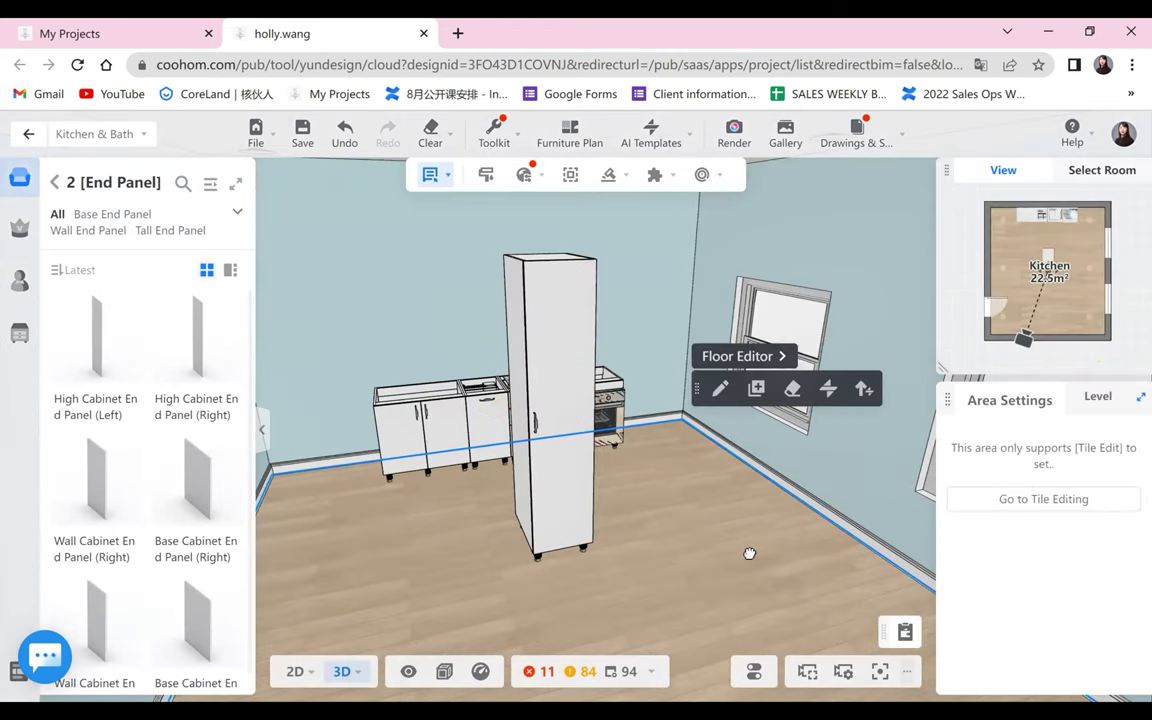
{"action": "right_click_drag", "start_coordinate": [548, 437], "coordinate": [589, 395]}
{"action": "key", "text": "Left"}
{"action": "key", "text": "Left"}
{"action": "key", "text": "Left"}
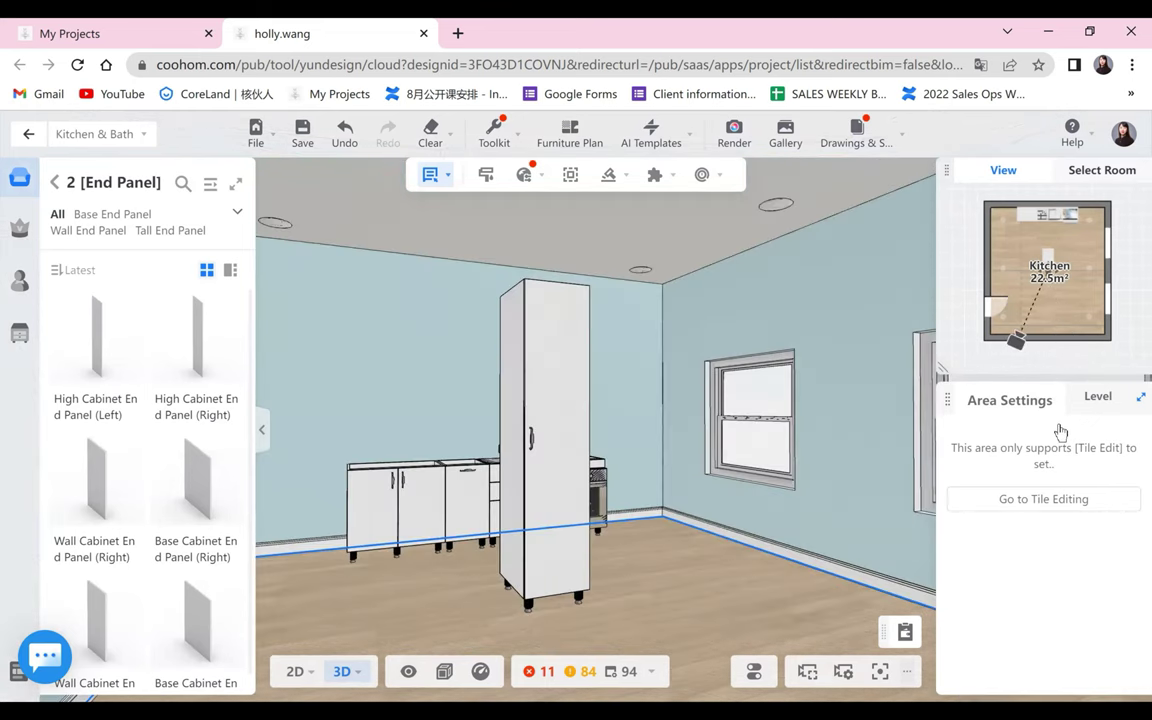
- Change the high cabinet's DoorStyle to the Paint Series 04-UV-PC (Left Back Bottom) door from the Public Catalog and deselect the cabinet
{"action": "scroll", "coordinate": [980, 605], "scroll_direction": "down", "scroll_amount": 5}
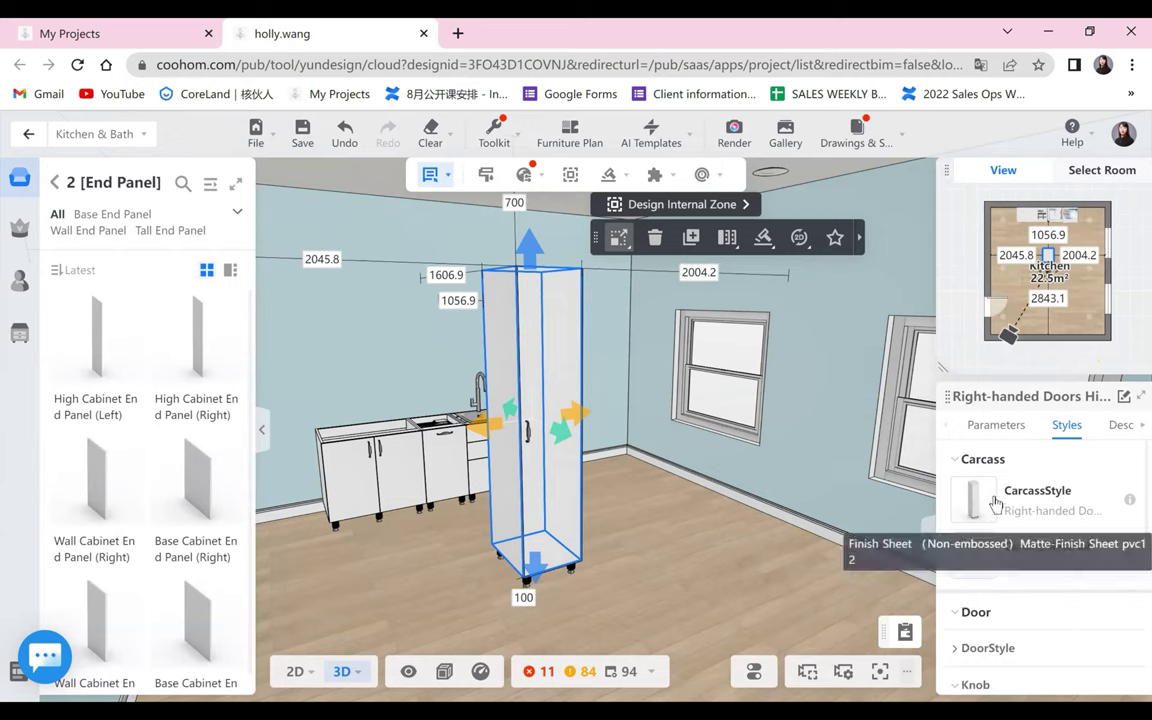
{"action": "scroll", "coordinate": [990, 468], "scroll_direction": "down", "scroll_amount": 3}
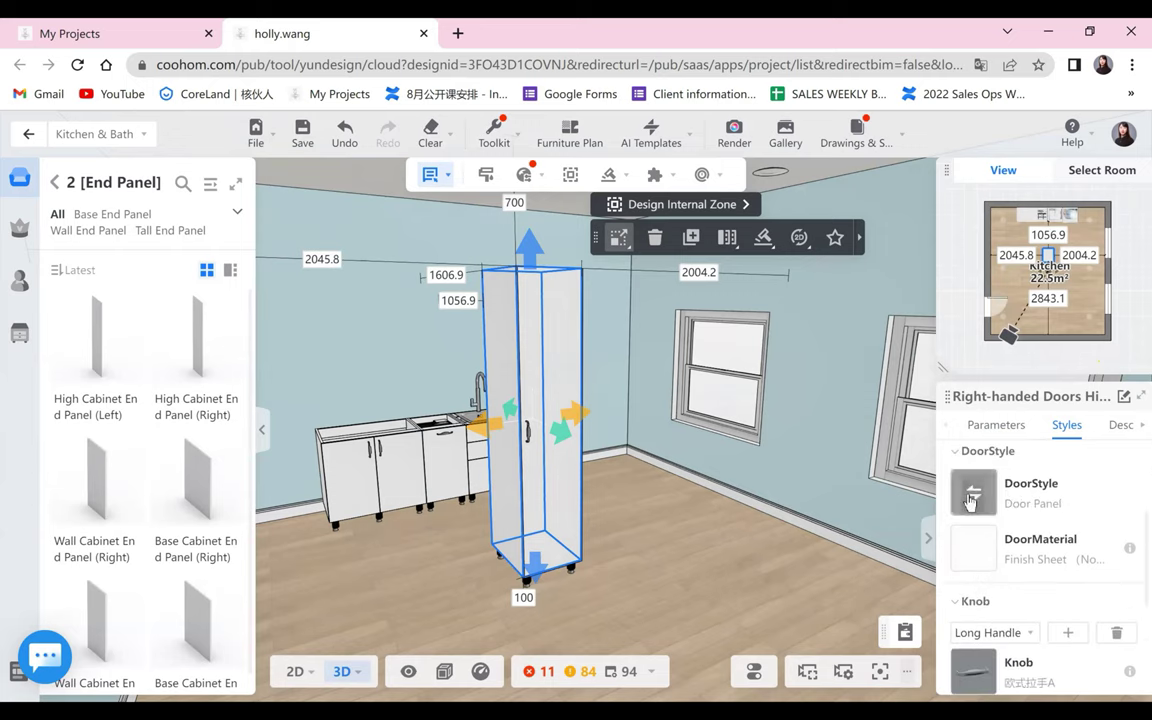
{"action": "left_click", "coordinate": [990, 505]}
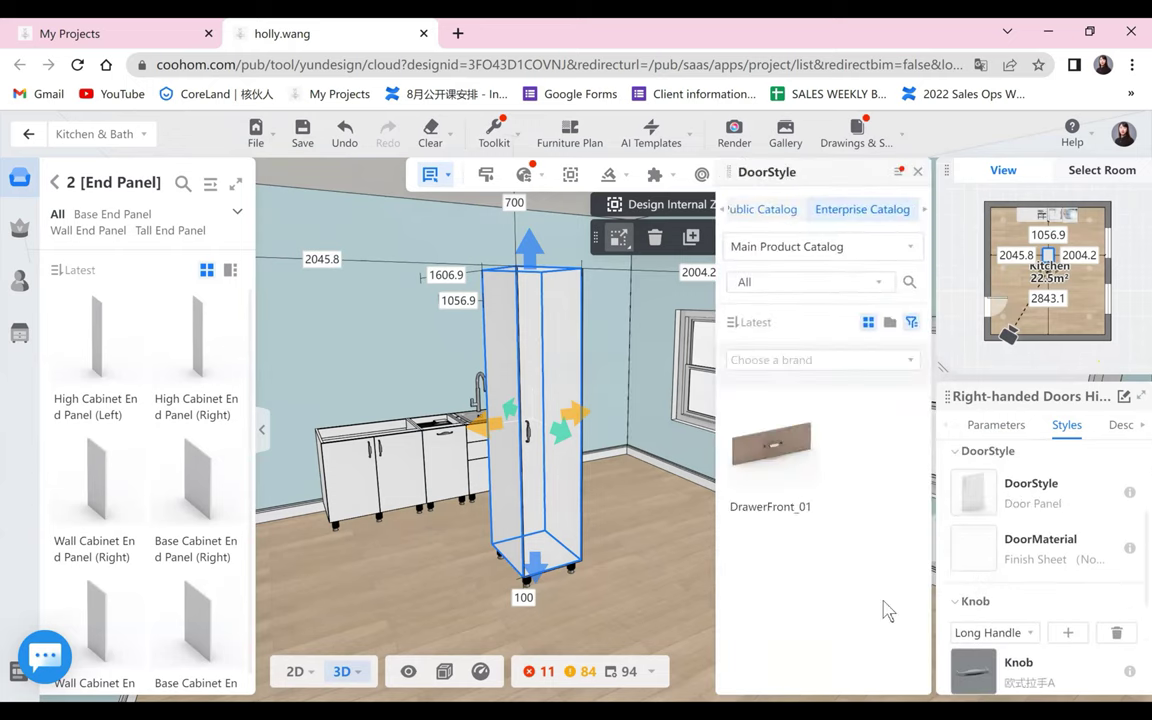
{"action": "scroll", "coordinate": [840, 573], "scroll_direction": "down", "scroll_amount": 5}
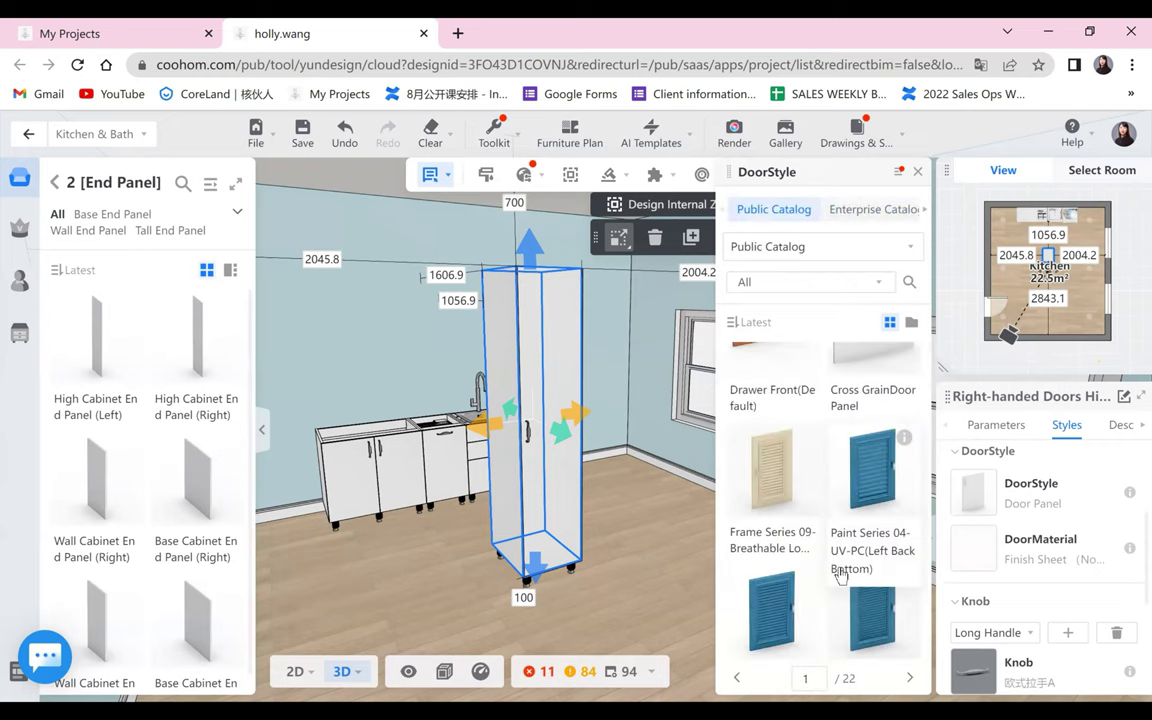
{"action": "mouse_move", "coordinate": [880, 480]}
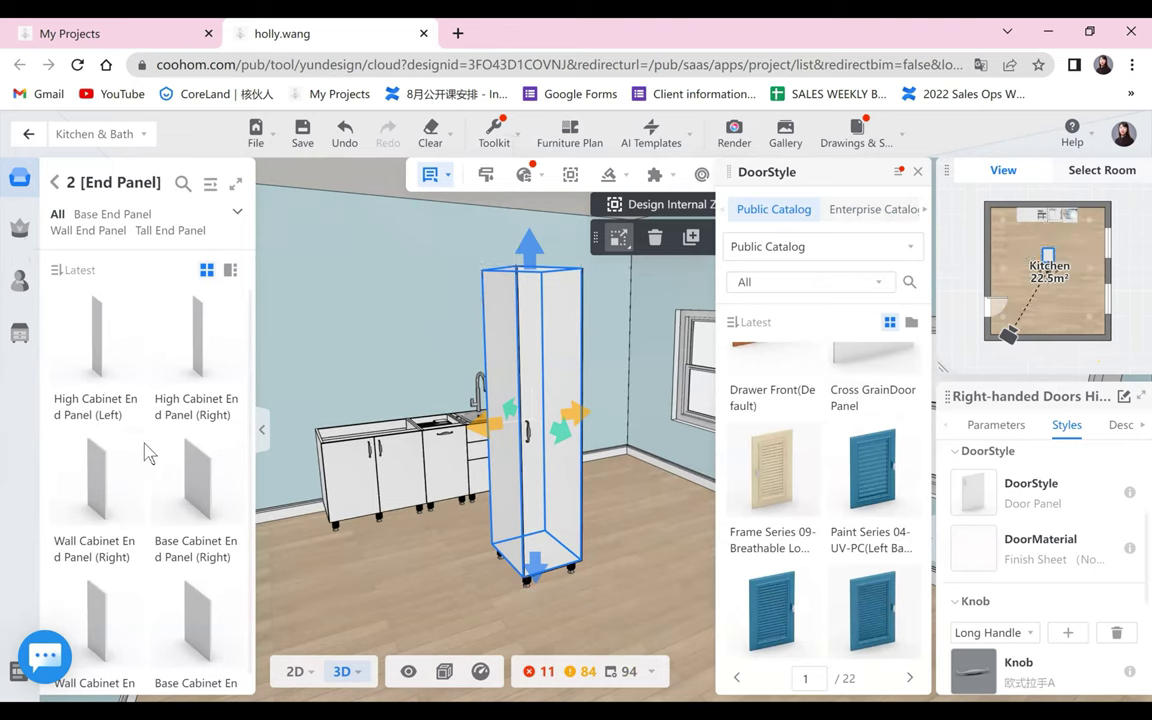
{"action": "left_click", "coordinate": [619, 237]}
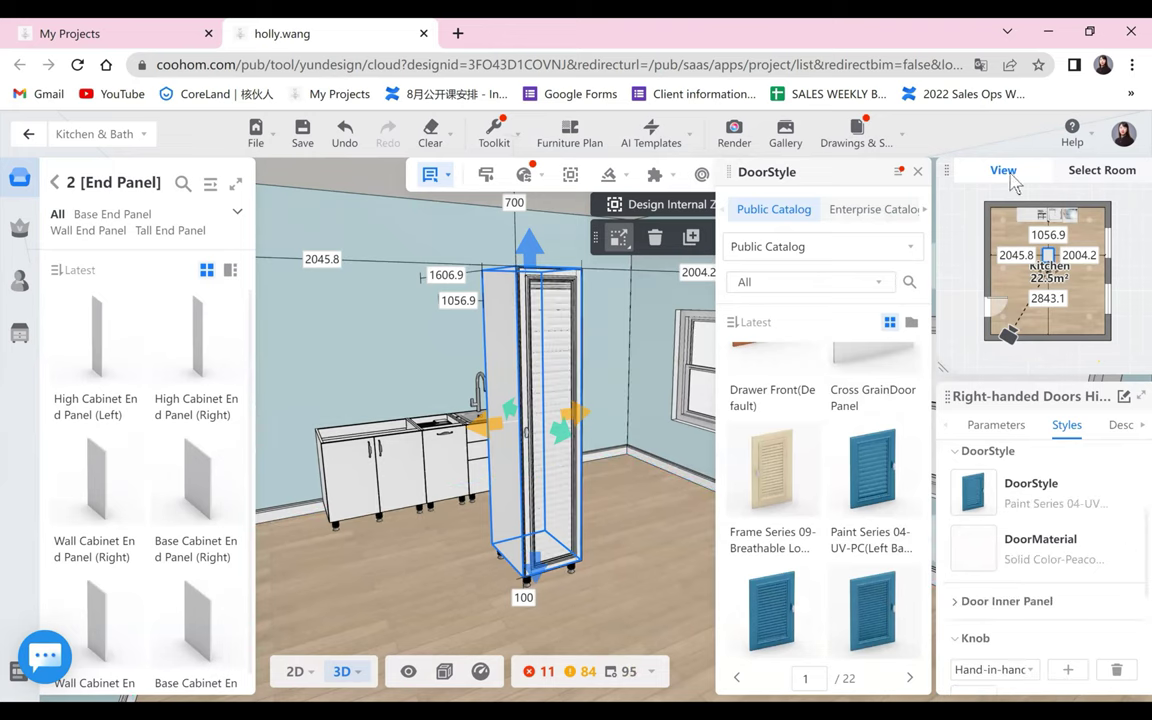
{"action": "left_click", "coordinate": [677, 570]}
{"action": "left_click", "coordinate": [676, 562]}
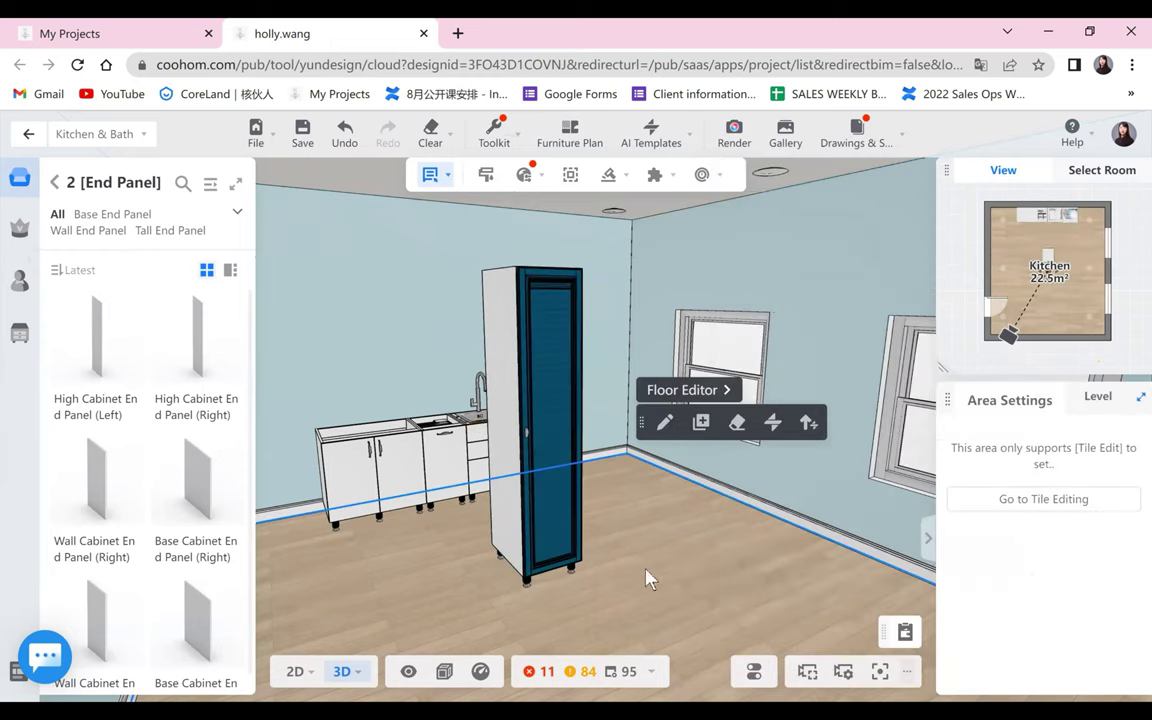
- Examine the restyled high cabinet's door and exposed side panel from several angles in 3D
{"action": "scroll", "coordinate": [578, 520], "scroll_direction": "down", "scroll_amount": 1}
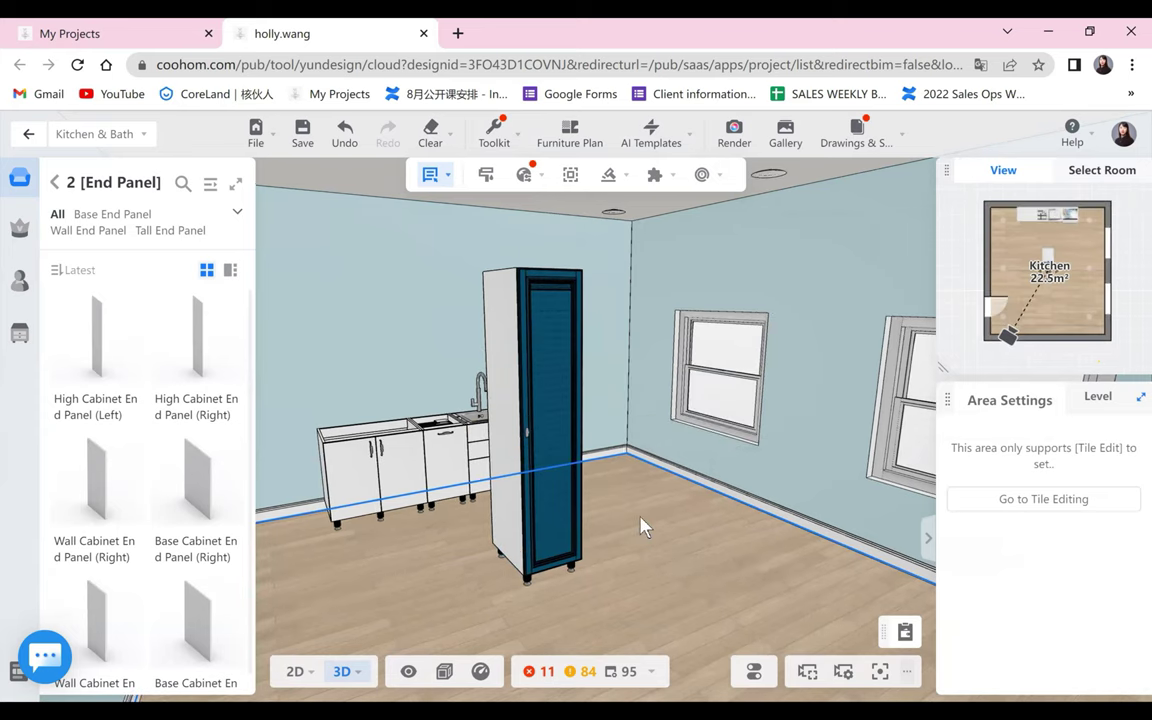
{"action": "left_click_drag", "start_coordinate": [643, 527], "coordinate": [421, 527]}
{"action": "left_click_drag", "start_coordinate": [588, 513], "coordinate": [484, 579]}
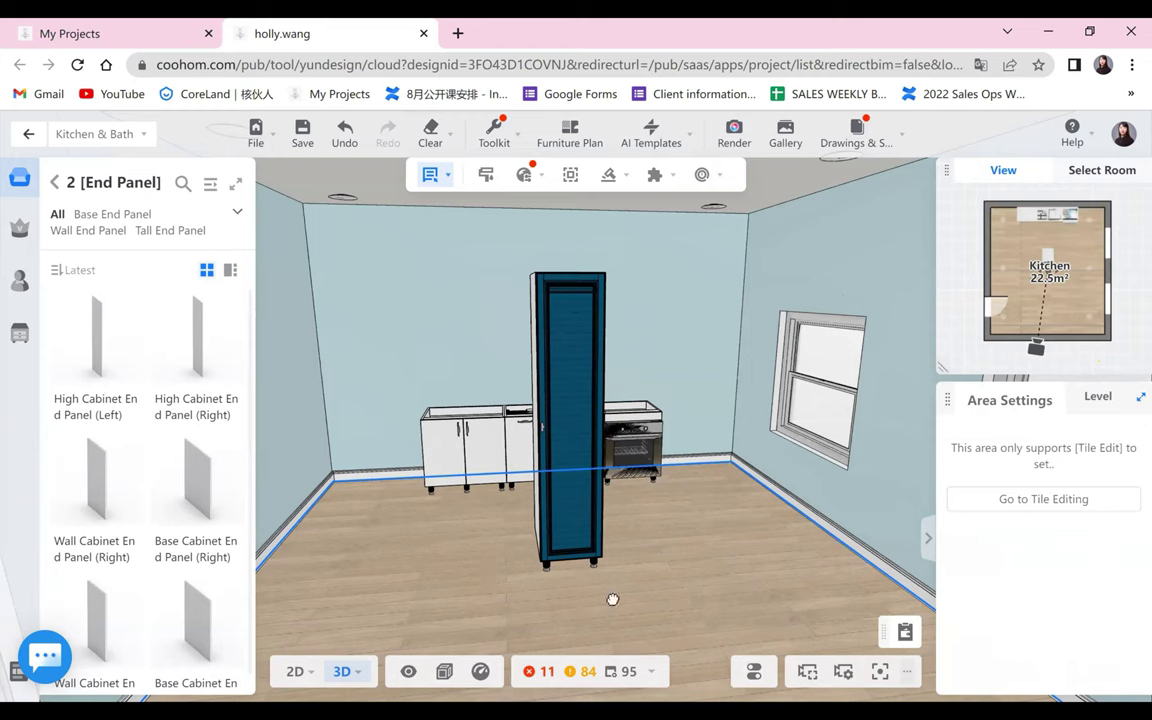
{"action": "left_click_drag", "start_coordinate": [612, 599], "coordinate": [416, 543]}
{"action": "left_click_drag", "start_coordinate": [555, 540], "coordinate": [640, 555]}
{"action": "scroll", "coordinate": [640, 555], "scroll_direction": "down", "scroll_amount": 4}
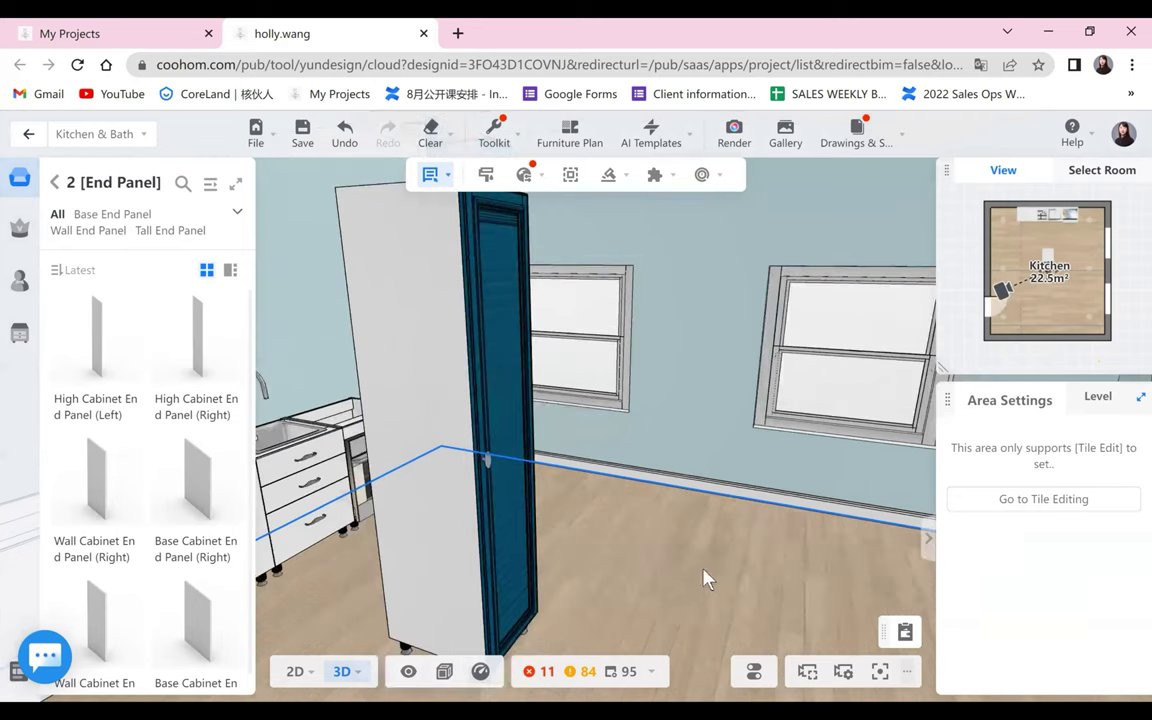
{"action": "left_click_drag", "start_coordinate": [707, 579], "coordinate": [658, 576]}
{"action": "left_click_drag", "start_coordinate": [478, 510], "coordinate": [598, 528]}
{"action": "left_click", "coordinate": [598, 528]}
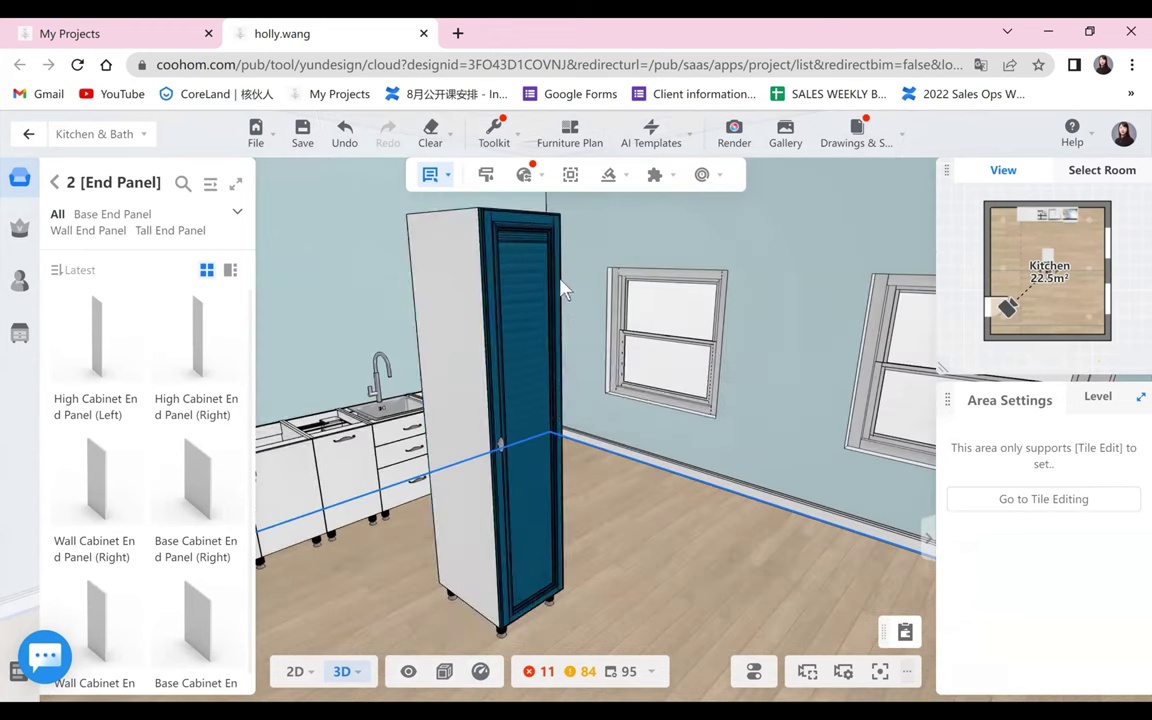
{"action": "left_click_drag", "start_coordinate": [561, 283], "coordinate": [578, 370]}
{"action": "left_click", "coordinate": [560, 575]}
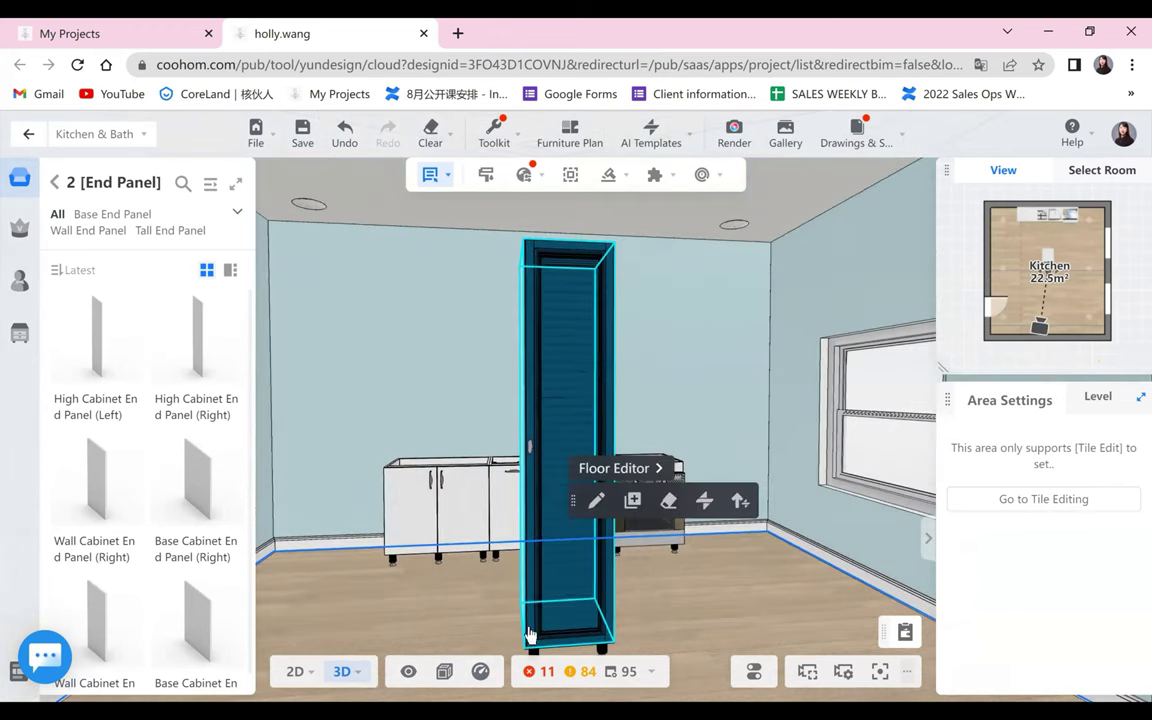
- Add a High Cabinet End Panel (Left) flush against the left side of the high cabinet in the 2D plan
{"action": "left_click", "coordinate": [295, 671]}
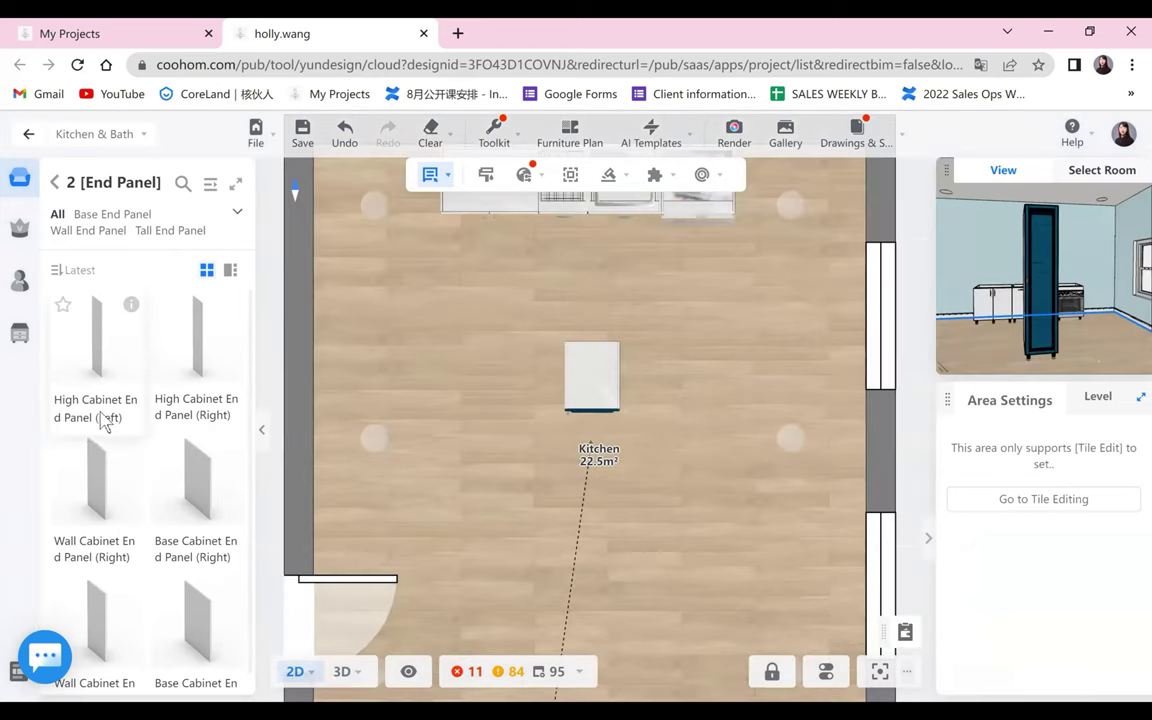
{"action": "left_click", "coordinate": [57, 328]}
{"action": "left_click", "coordinate": [522, 427]}
{"action": "left_click", "coordinate": [552, 397]}
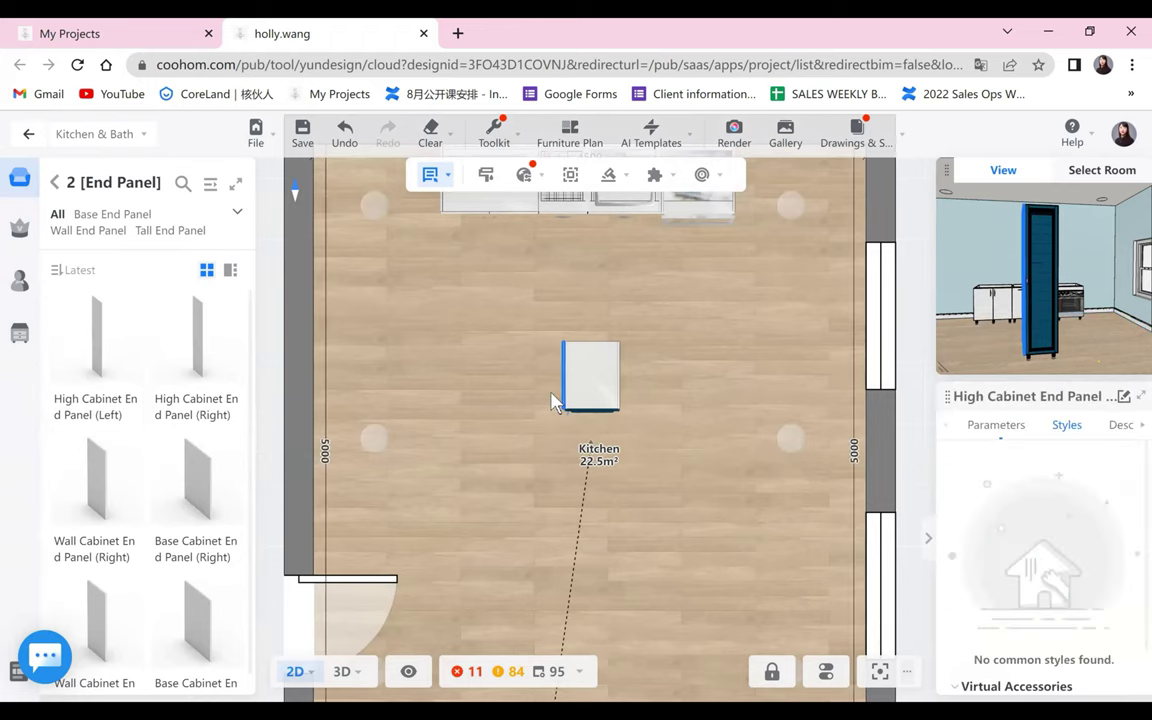
{"action": "left_click", "coordinate": [518, 521]}
{"action": "left_click", "coordinate": [564, 398]}
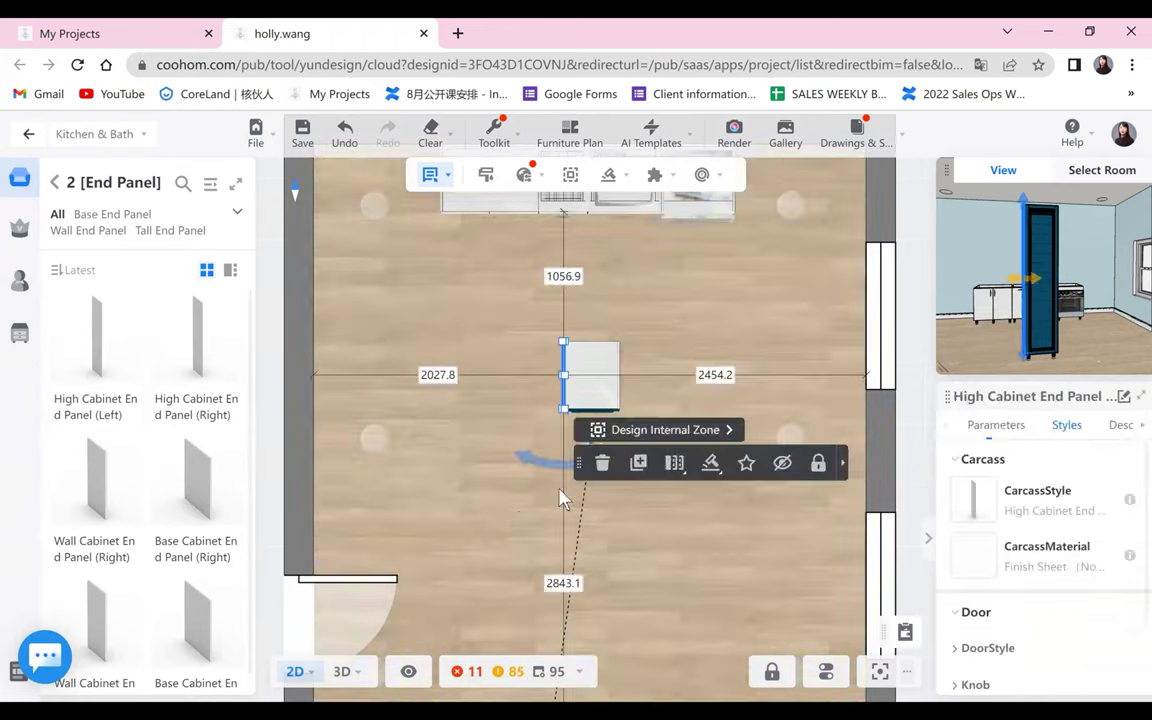
{"action": "left_click", "coordinate": [561, 495]}
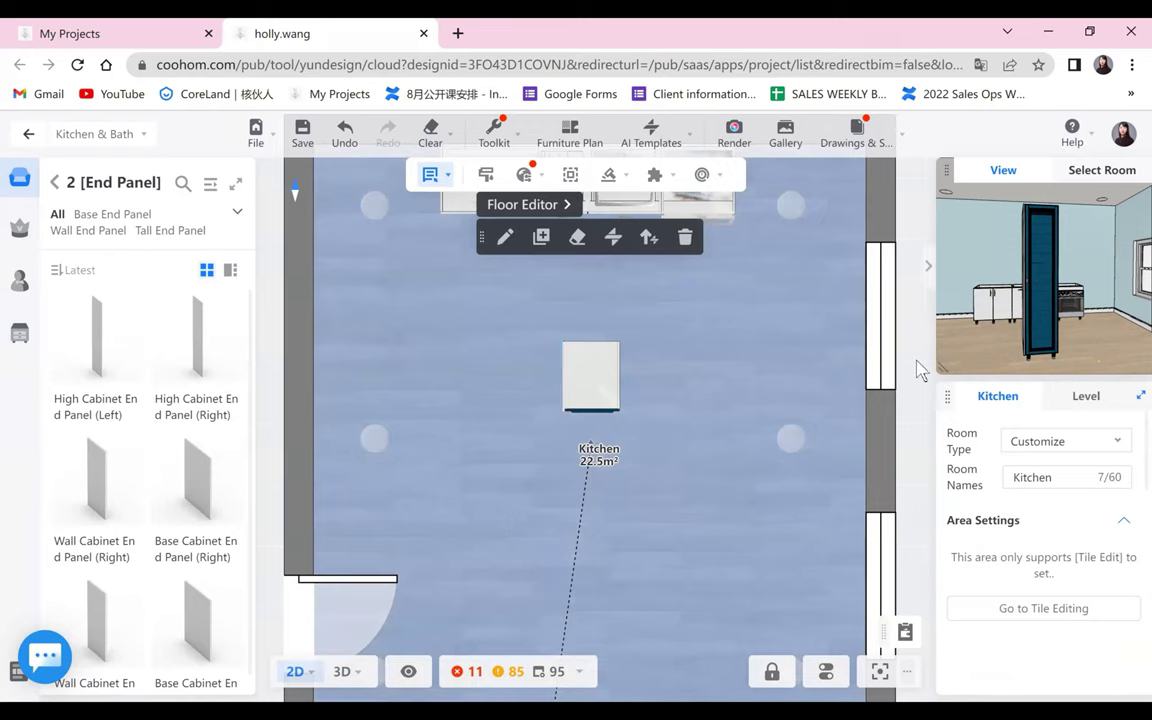
- Inspect the end panel on the high cabinet in an enlarged 3D preview and bring 3D back to the main view
{"action": "left_click_drag", "start_coordinate": [940, 372], "coordinate": [750, 477]}
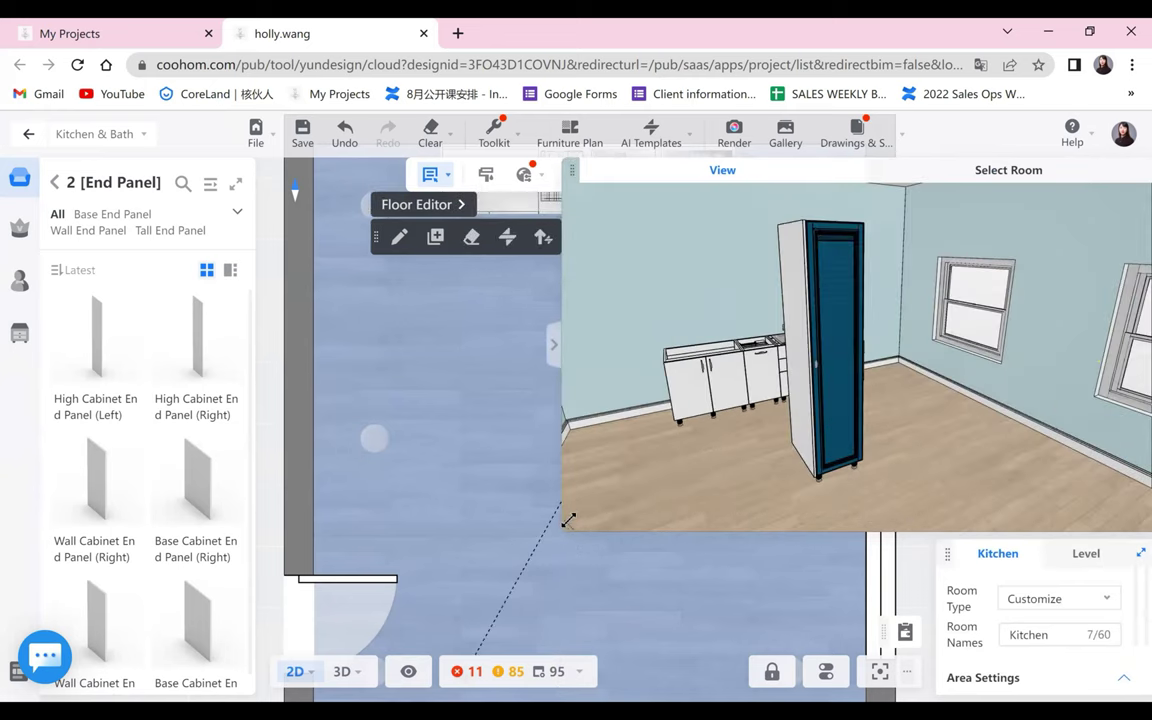
{"action": "left_click_drag", "start_coordinate": [569, 520], "coordinate": [1075, 386]}
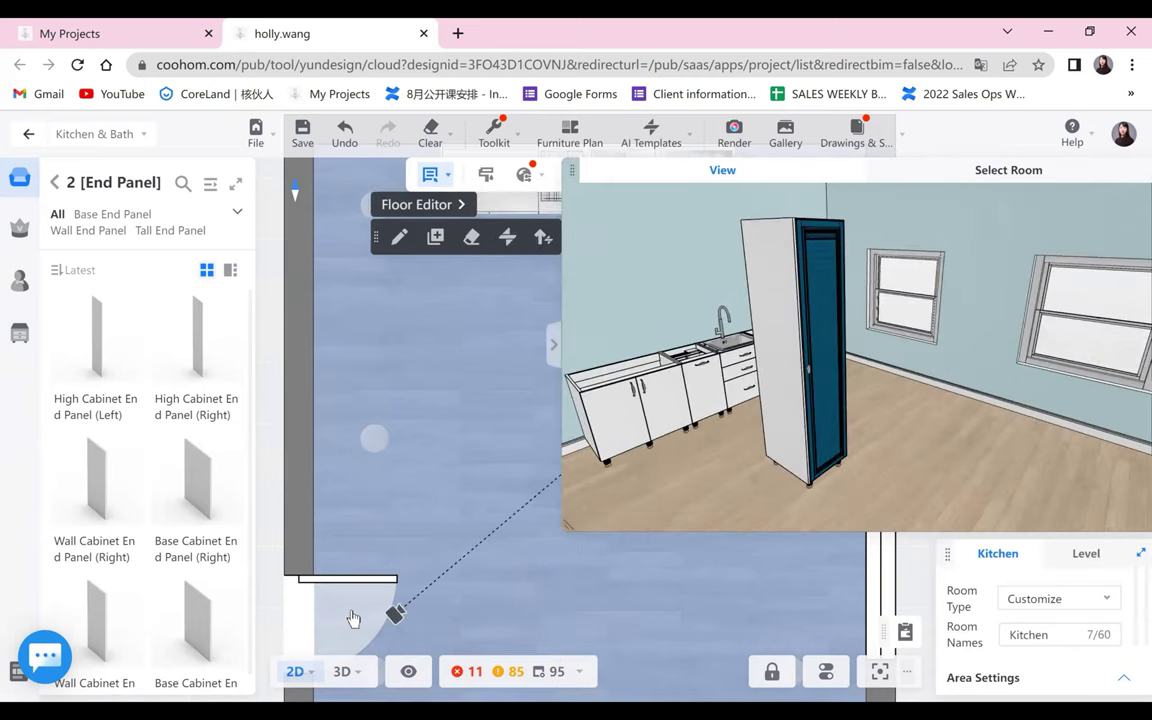
{"action": "left_click_drag", "start_coordinate": [353, 618], "coordinate": [590, 576]}
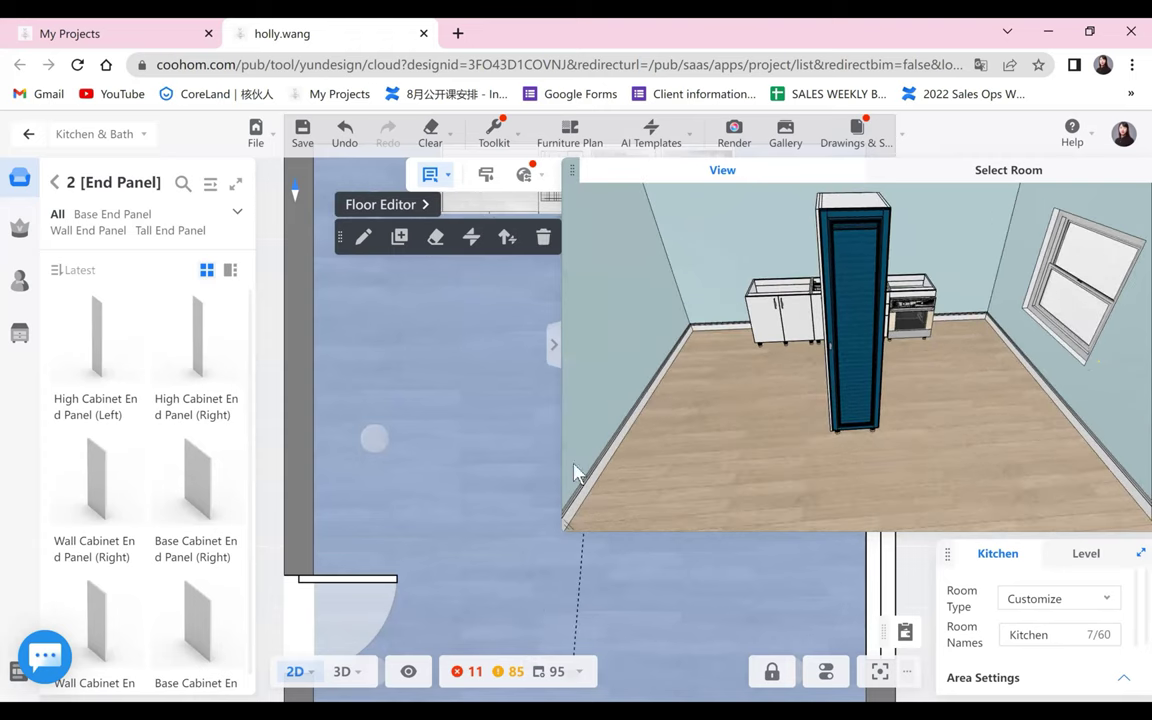
{"action": "left_click_drag", "start_coordinate": [567, 525], "coordinate": [1080, 517]}
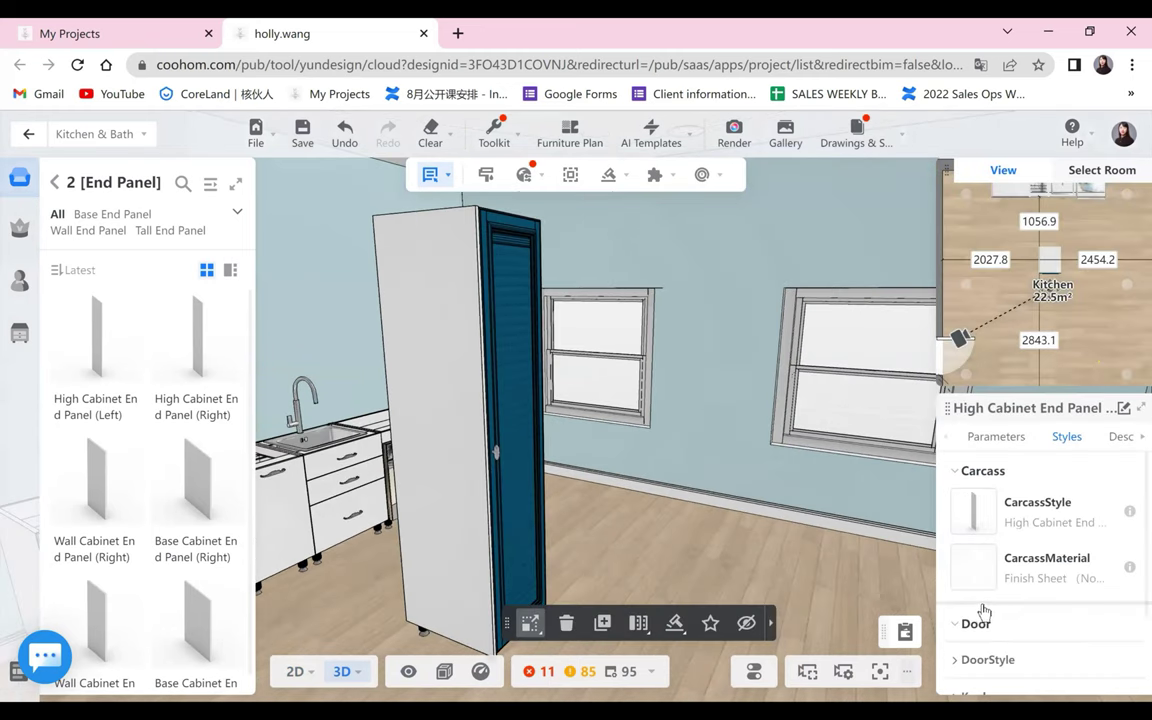
- Check the Public Catalog DoorStyle options for the high cabinet's end panel, close them and view the cabinet from the front
{"action": "scroll", "coordinate": [983, 613], "scroll_direction": "down", "scroll_amount": 2}
{"action": "left_click", "coordinate": [988, 568]}
{"action": "left_click", "coordinate": [1031, 605]}
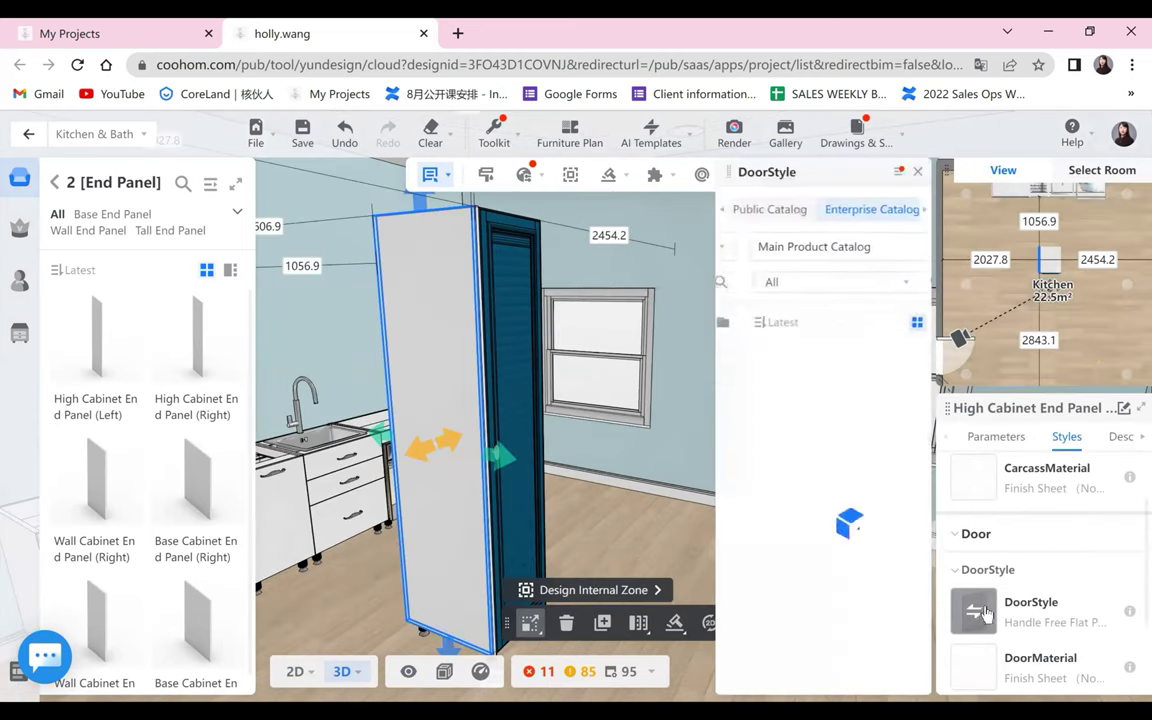
{"action": "left_click", "coordinate": [760, 209]}
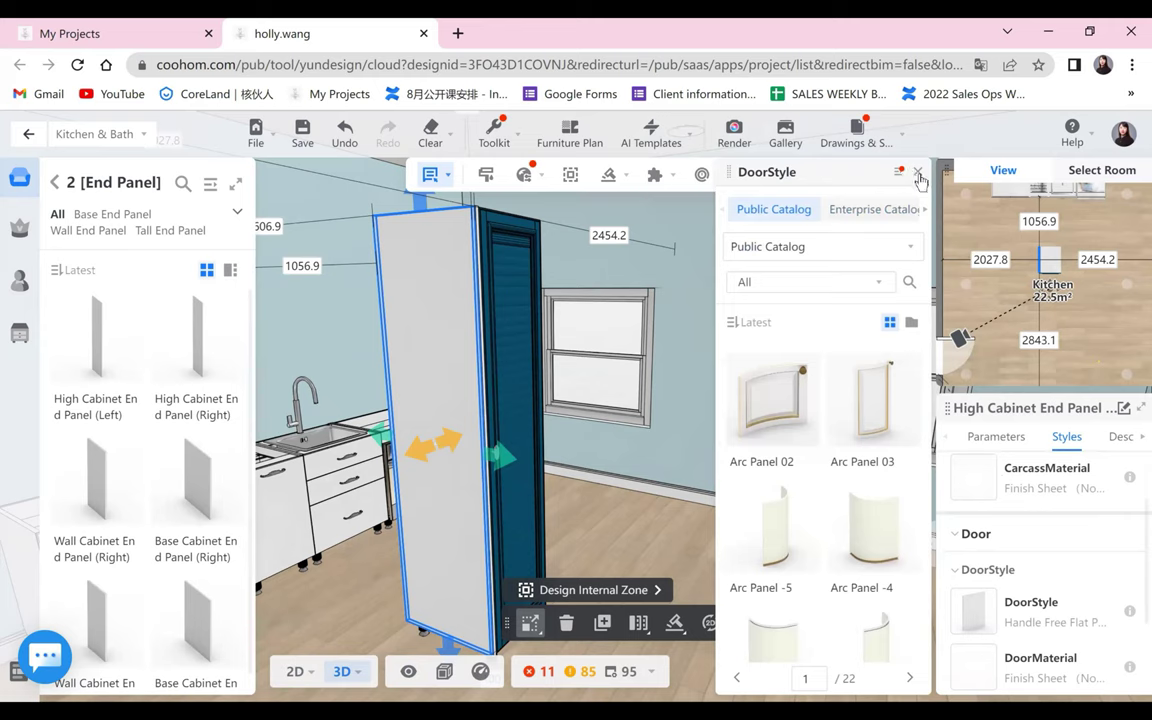
{"action": "left_click", "coordinate": [918, 173]}
{"action": "left_click", "coordinate": [653, 476]}
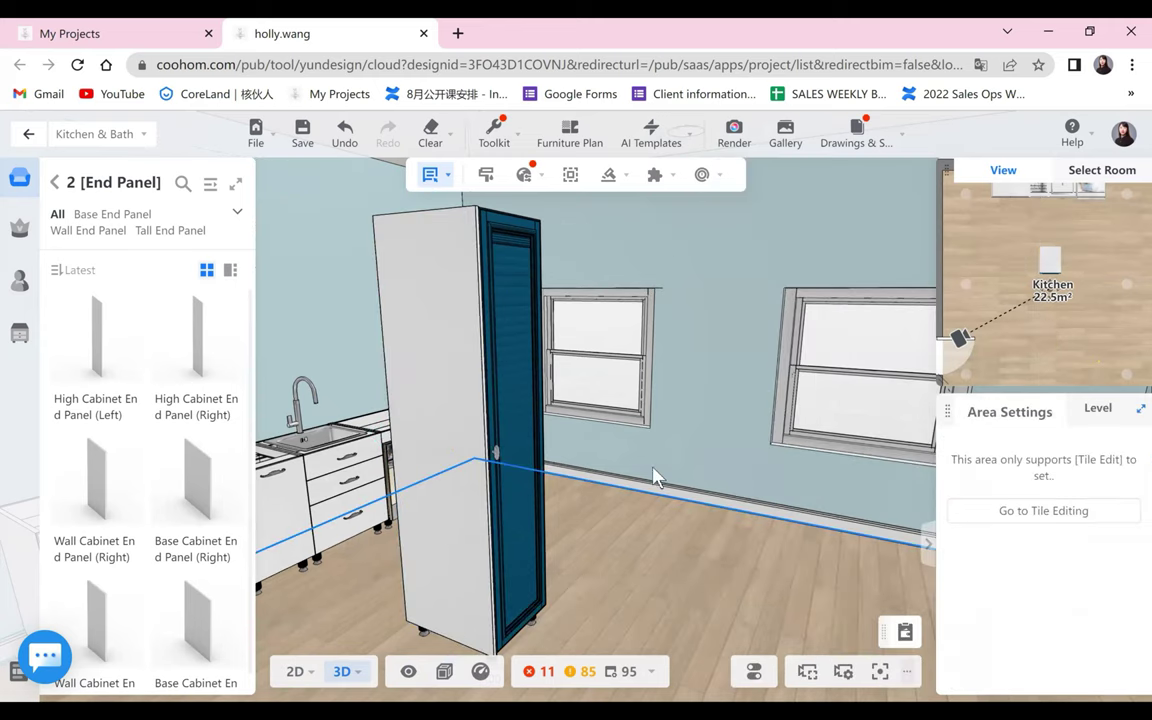
{"action": "left_click_drag", "start_coordinate": [681, 459], "coordinate": [676, 465]}
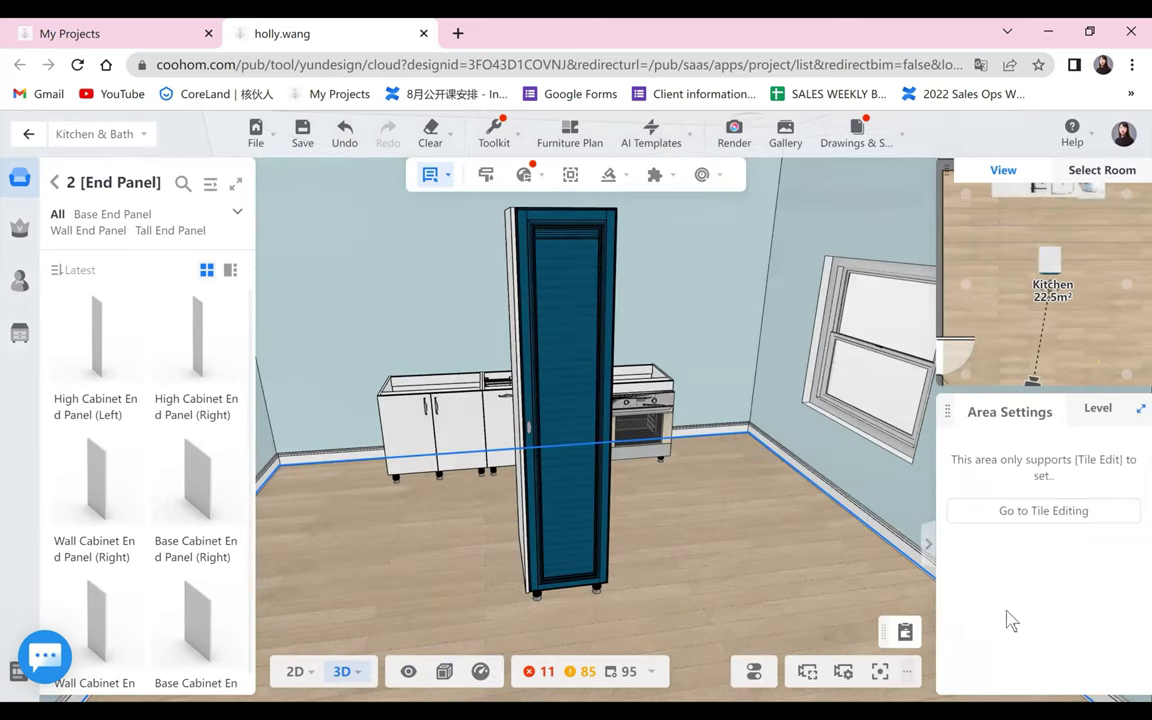
- Check the high cabinet's DoorStyle settings and examine both of its sides in 3D
{"action": "left_click_drag", "start_coordinate": [1012, 621], "coordinate": [690, 470]}
{"action": "left_click", "coordinate": [675, 430]}
{"action": "scroll", "coordinate": [972, 514], "scroll_direction": "down", "scroll_amount": 2}
{"action": "left_click", "coordinate": [955, 481]}
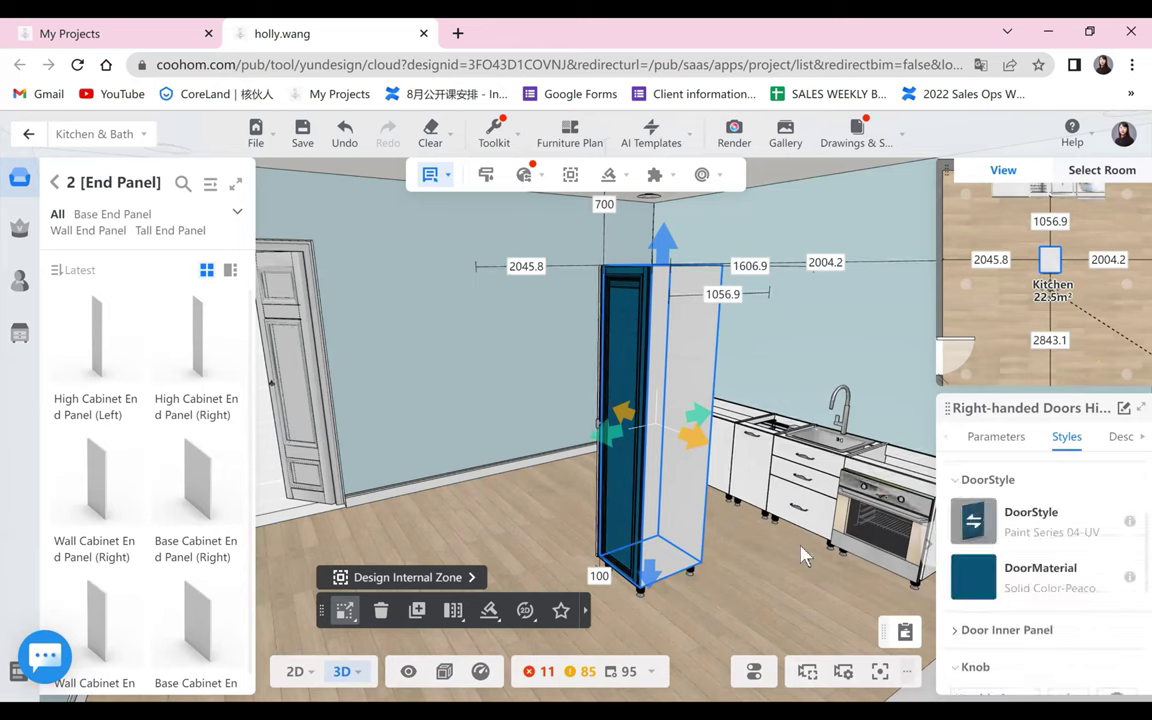
{"action": "left_click", "coordinate": [678, 489]}
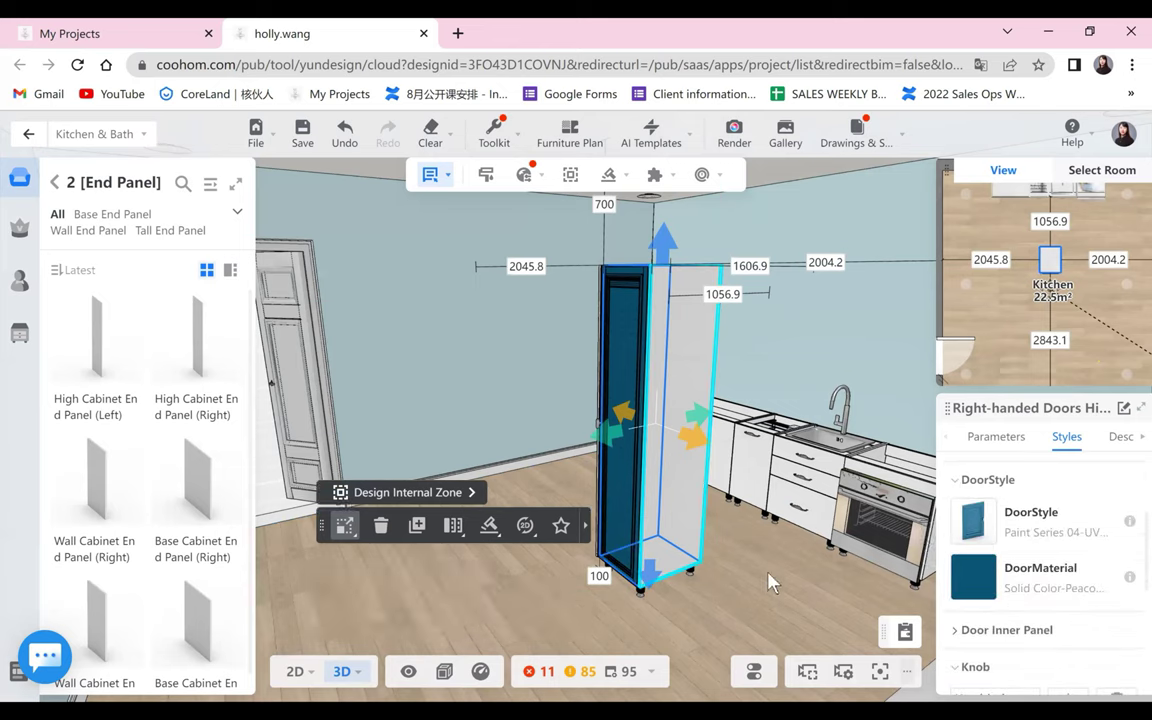
{"action": "left_click", "coordinate": [681, 610]}
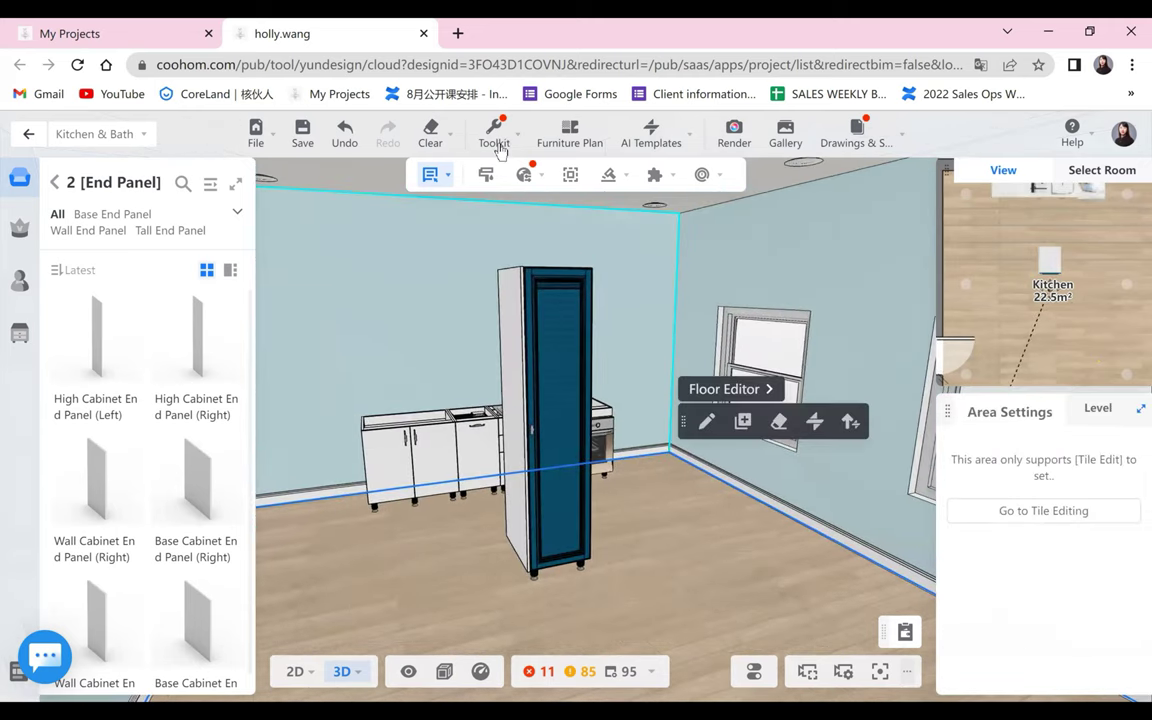
- Copy the high cabinet door's style onto its left end panel with the Style Brush and leave the brush
{"action": "left_click", "coordinate": [497, 142]}
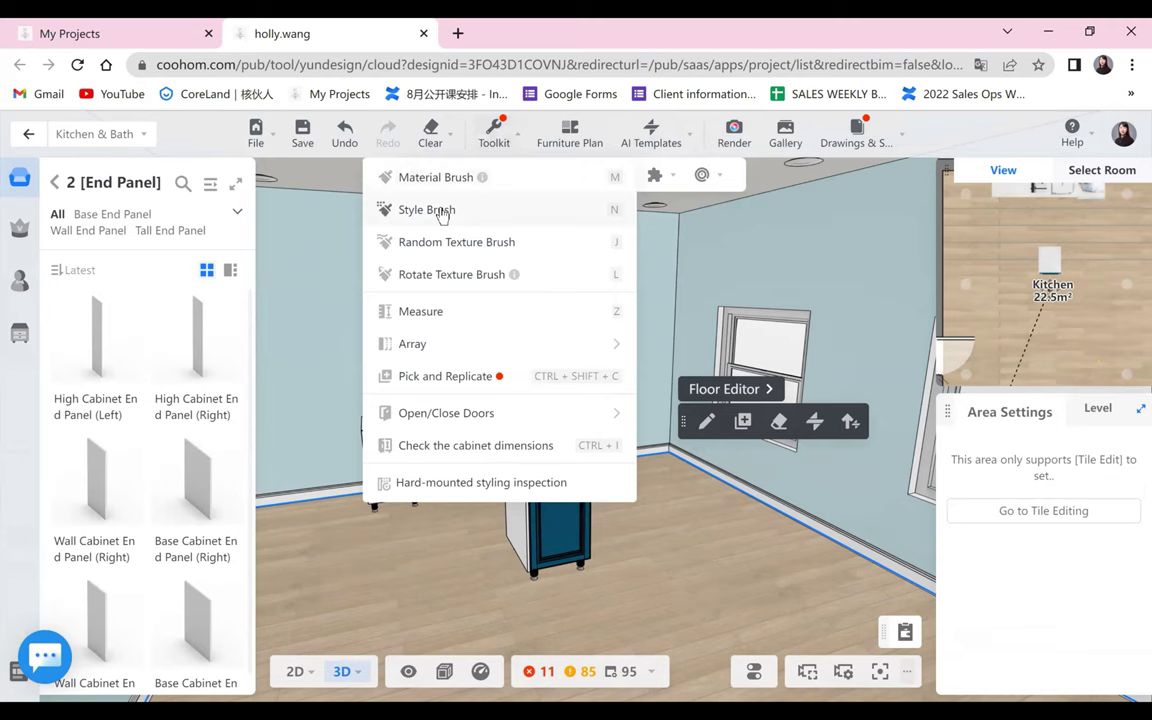
{"action": "left_click", "coordinate": [620, 500]}
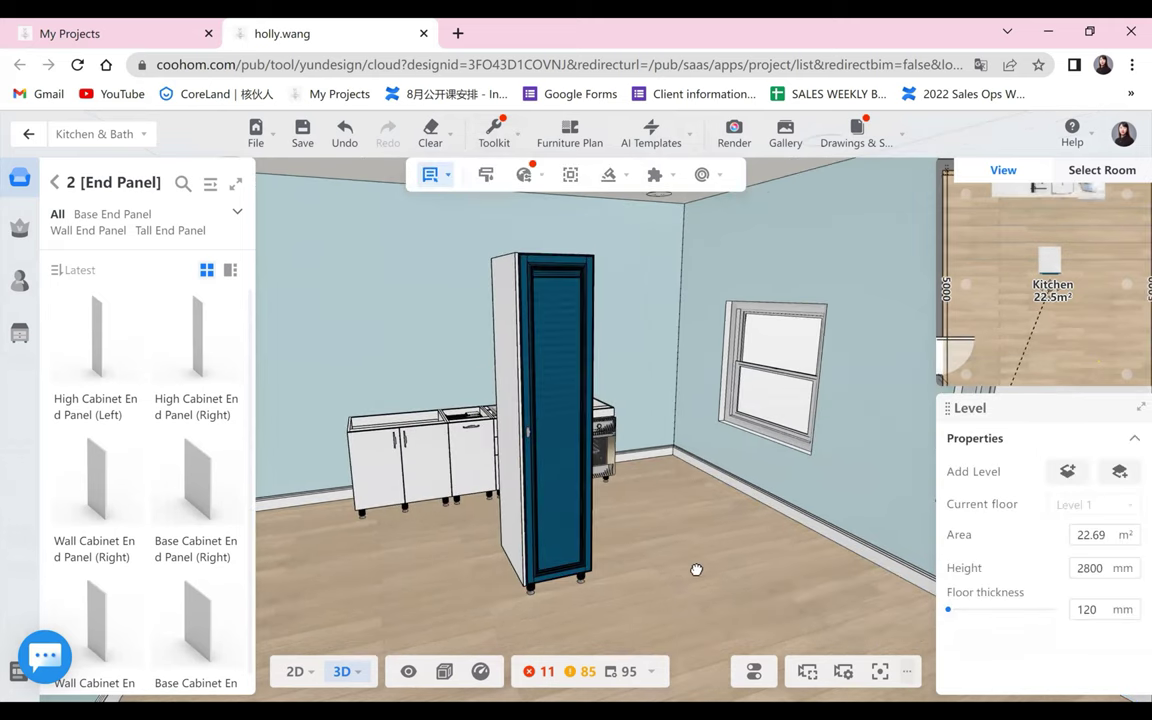
{"action": "left_click_drag", "start_coordinate": [696, 569], "coordinate": [543, 378]}
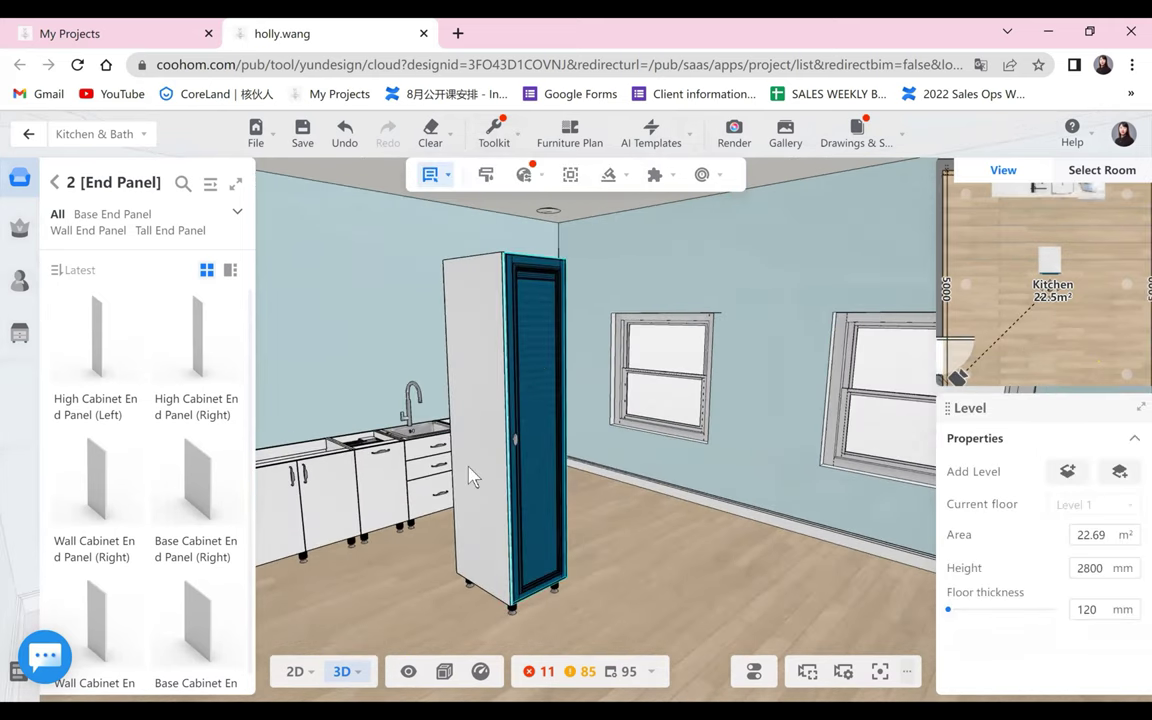
{"action": "mouse_move", "coordinate": [600, 470]}
{"action": "left_mouse_down"}
{"action": "mouse_move", "coordinate": [508, 466]}
{"action": "mouse_move", "coordinate": [481, 440]}
{"action": "left_mouse_up"}
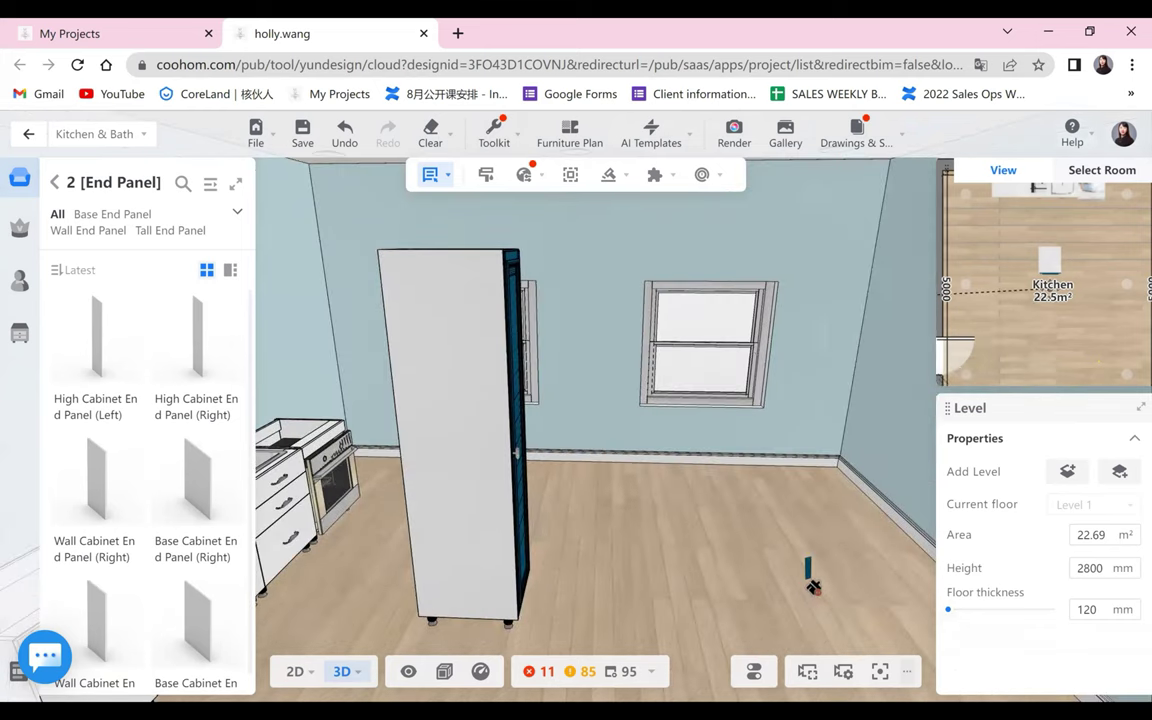
{"action": "left_click", "coordinate": [474, 376]}
{"action": "left_click_drag", "start_coordinate": [781, 559], "coordinate": [460, 543]}
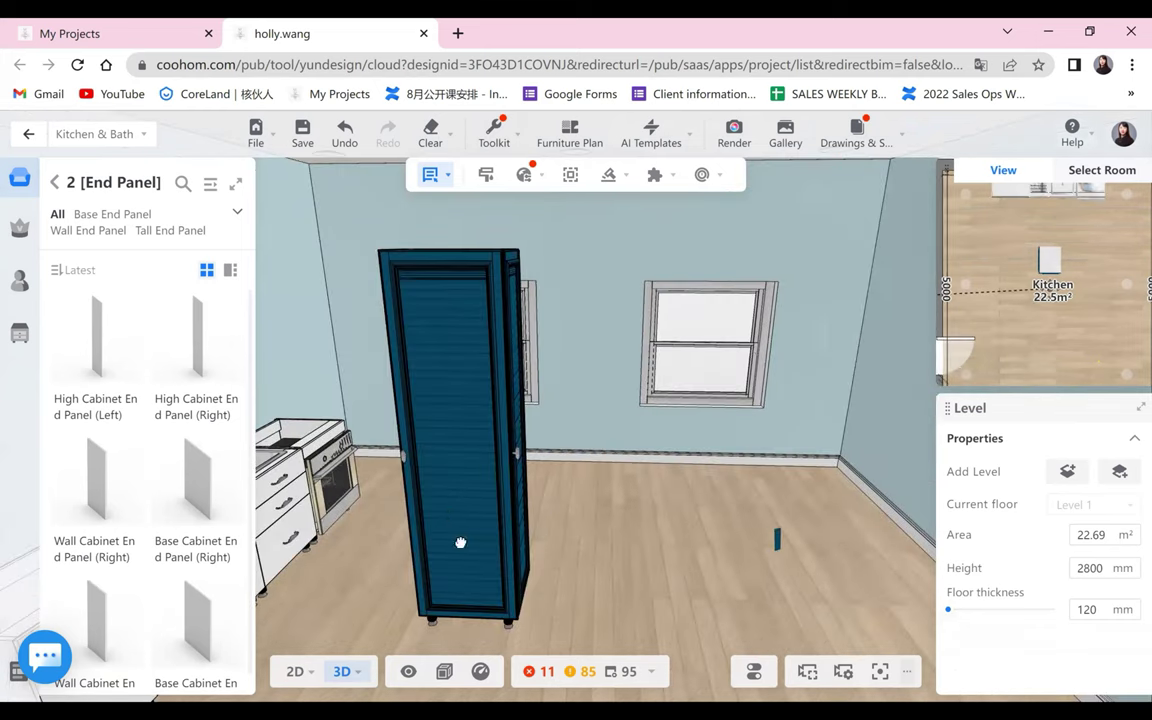
{"action": "left_click_drag", "start_coordinate": [380, 527], "coordinate": [300, 508]}
{"action": "left_click_drag", "start_coordinate": [699, 440], "coordinate": [410, 490]}
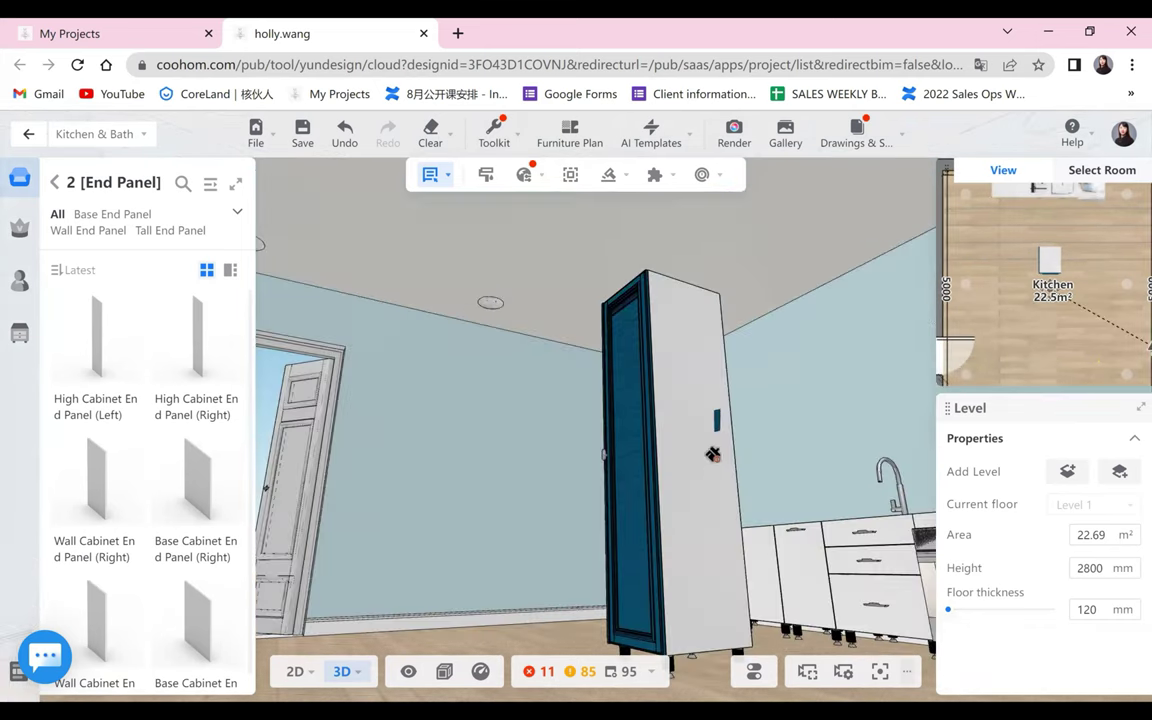
{"action": "left_click_drag", "start_coordinate": [696, 423], "coordinate": [699, 436]}
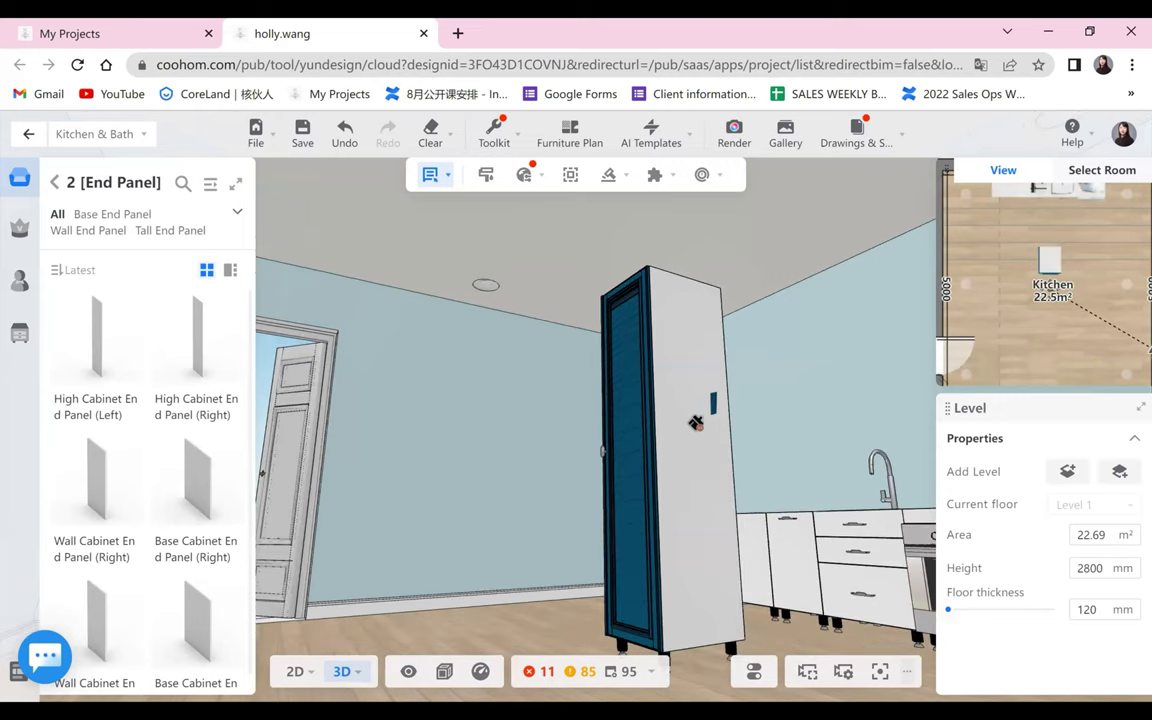
{"action": "right_click", "coordinate": [463, 633]}
{"action": "left_click", "coordinate": [451, 638]}
{"action": "left_click_drag", "start_coordinate": [682, 681], "coordinate": [777, 697]}
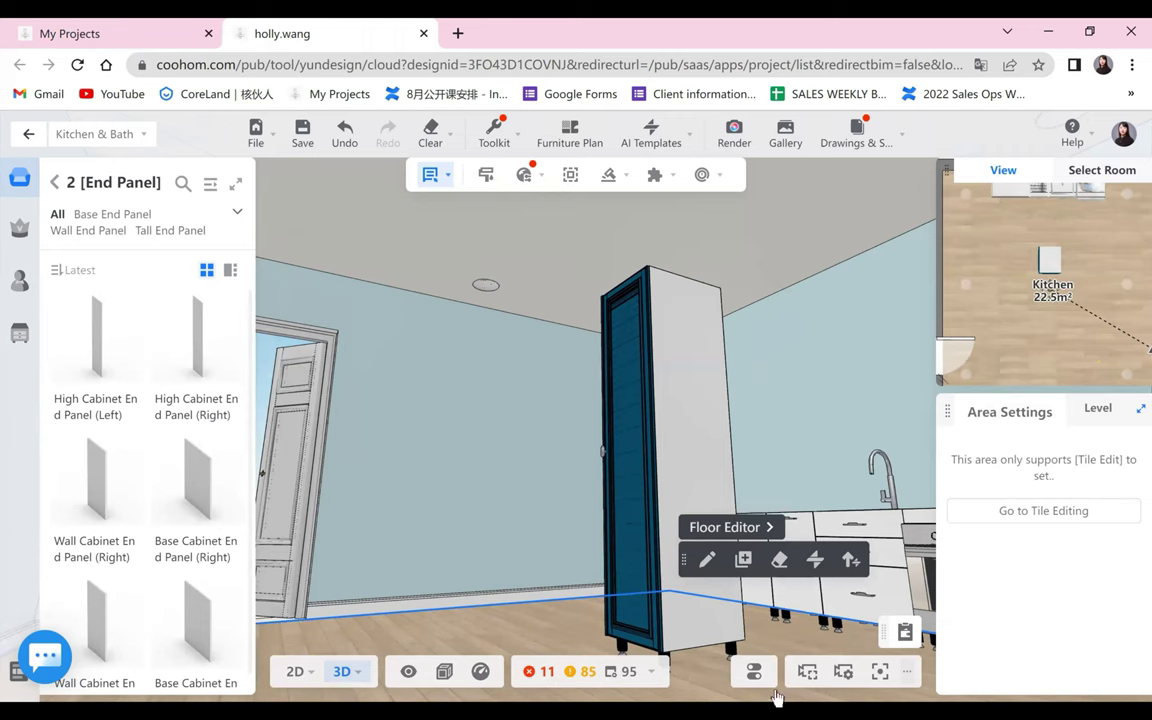
- Examine the high cabinet and its restyled left end panel from several angles in 3D
{"action": "left_click_drag", "start_coordinate": [654, 459], "coordinate": [645, 515]}
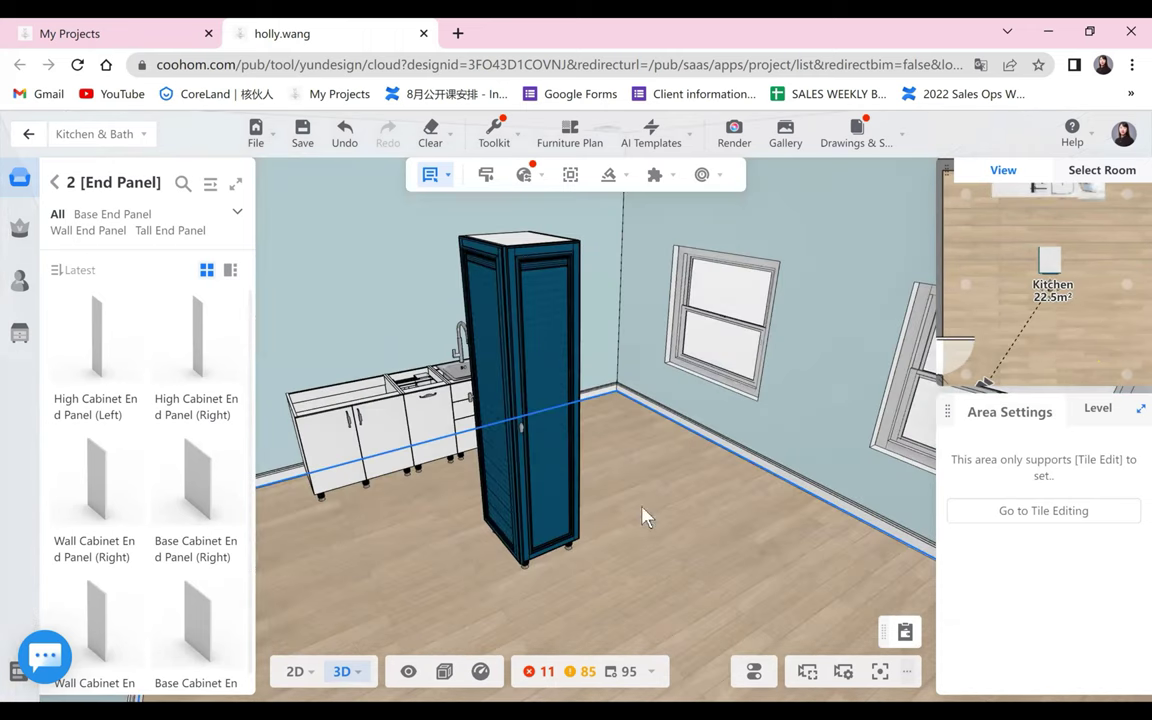
{"action": "left_click_drag", "start_coordinate": [419, 508], "coordinate": [700, 498]}
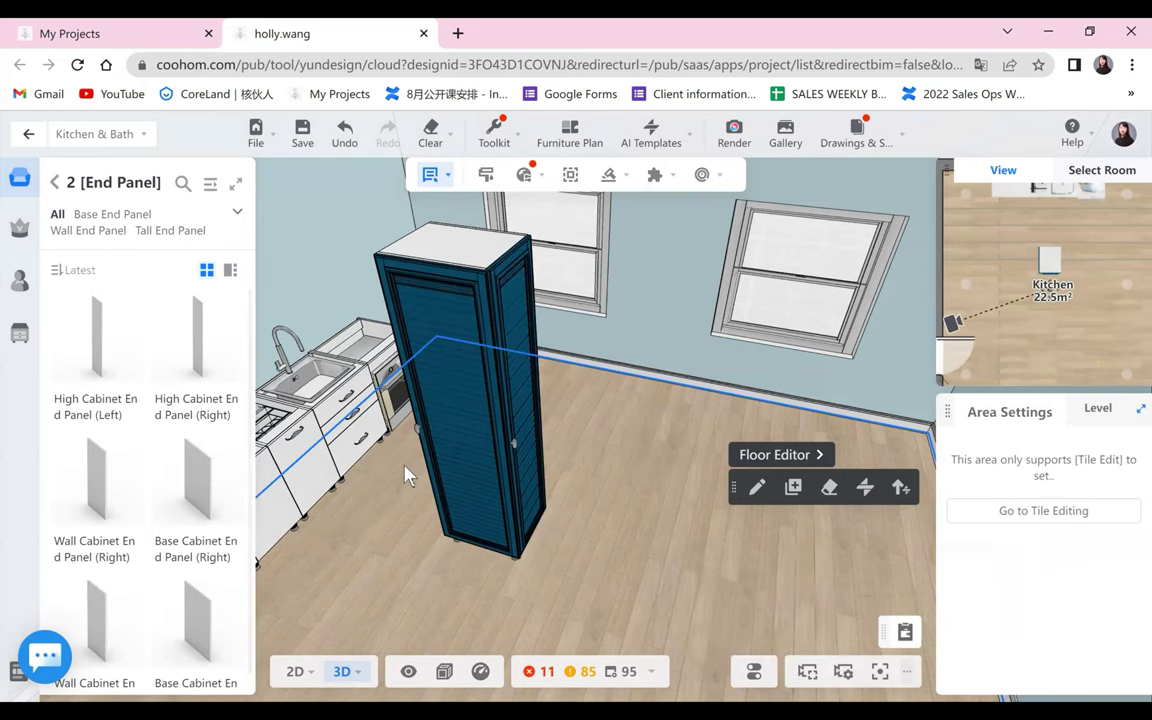
{"action": "left_click_drag", "start_coordinate": [405, 470], "coordinate": [1026, 581]}
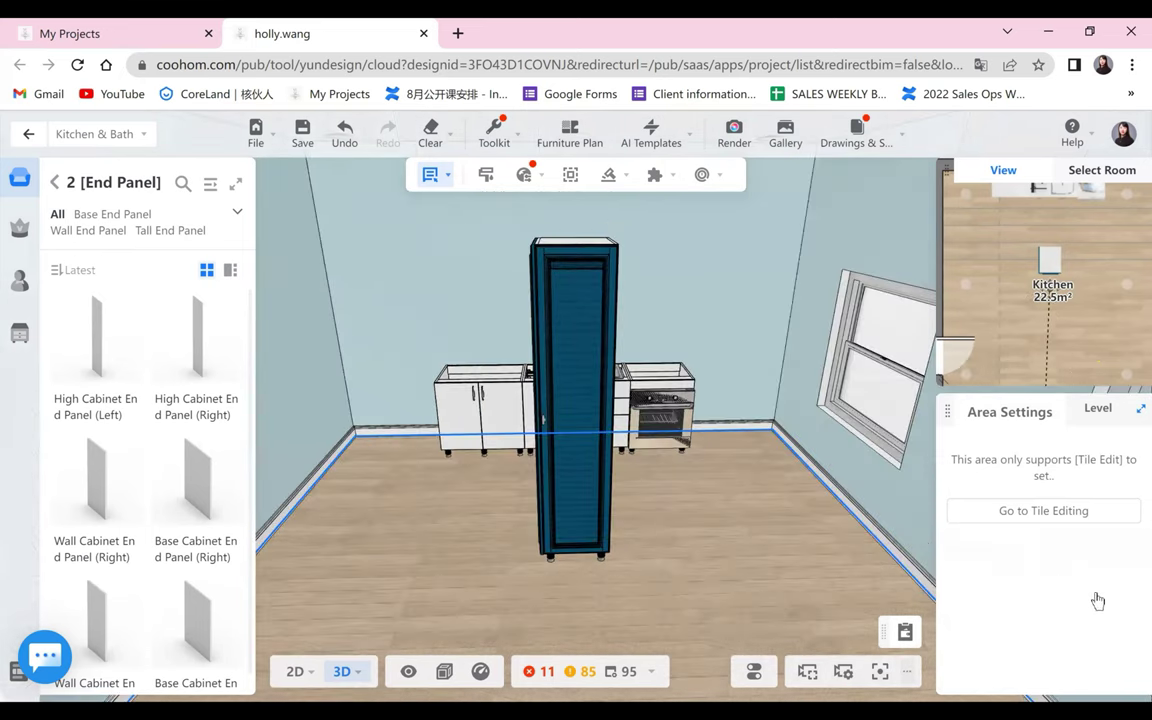
{"action": "left_click", "coordinate": [470, 496]}
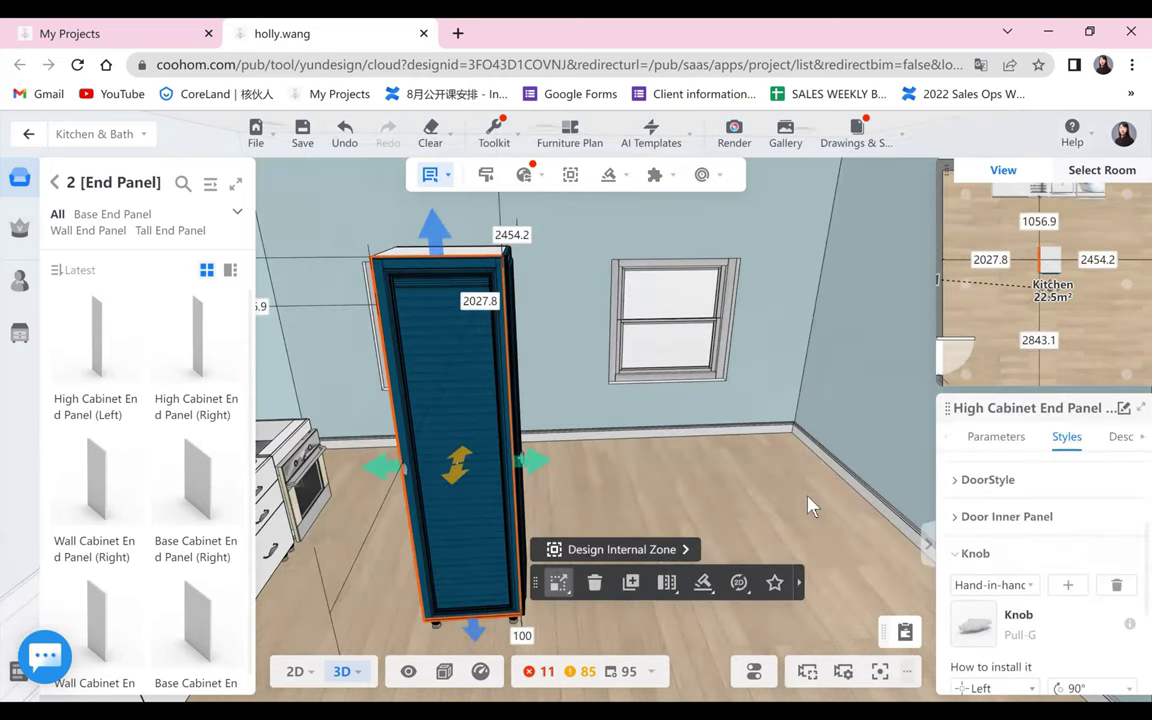
{"action": "left_click_drag", "start_coordinate": [752, 511], "coordinate": [458, 485]}
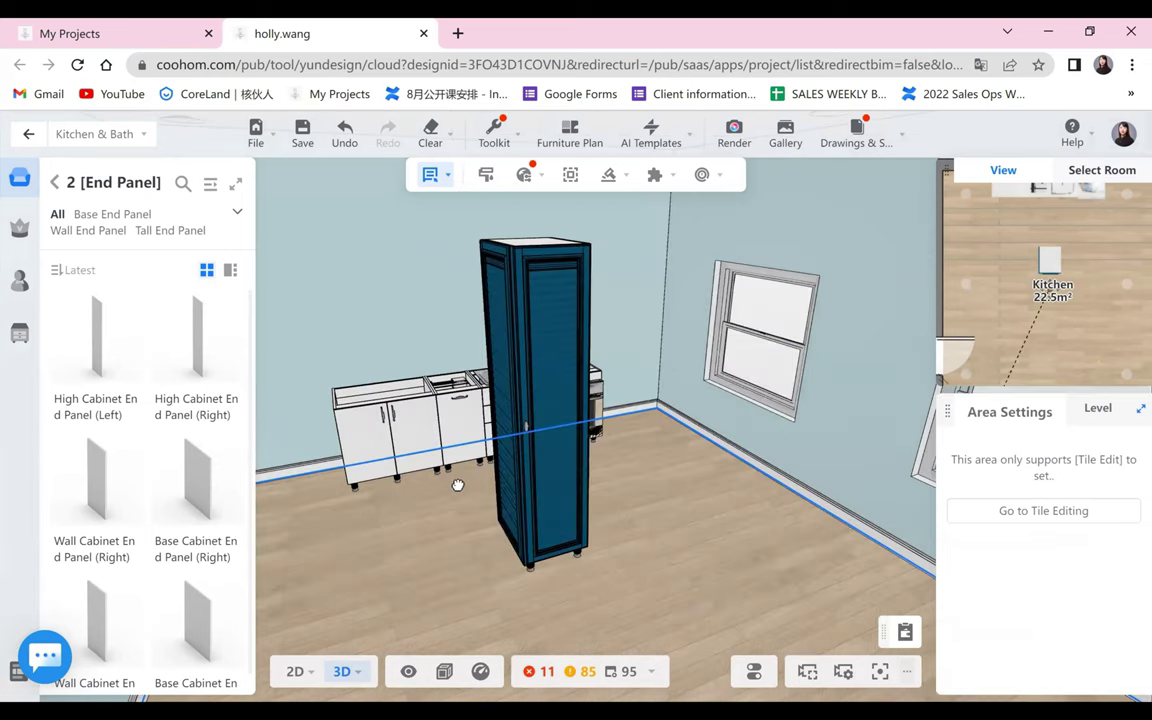
{"action": "left_click_drag", "start_coordinate": [366, 444], "coordinate": [651, 498]}
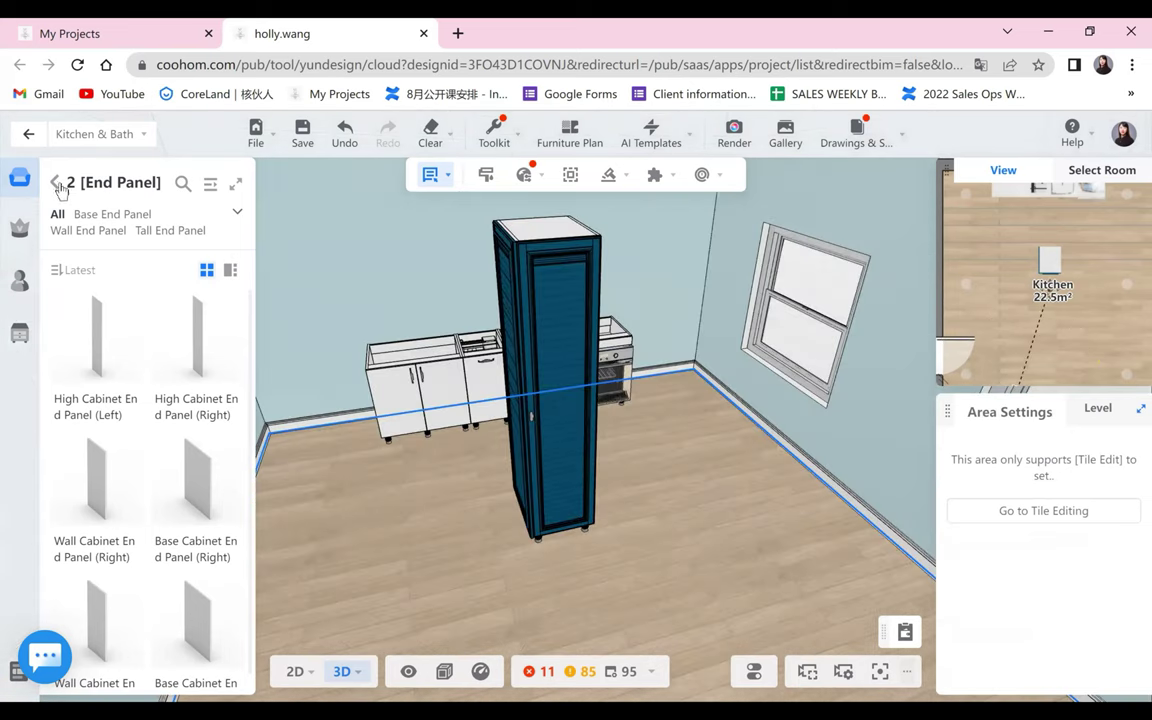
{"action": "left_click_drag", "start_coordinate": [440, 413], "coordinate": [56, 191]}
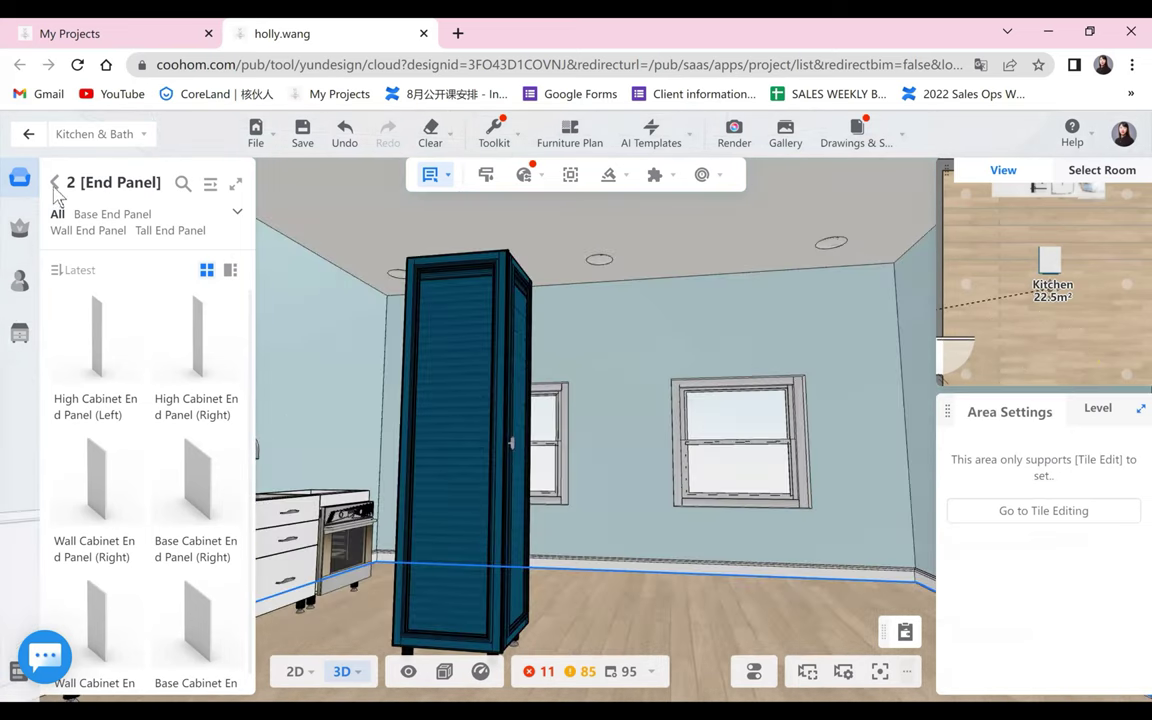
{"action": "left_click_drag", "start_coordinate": [524, 259], "coordinate": [124, 485]}
- Browse the 9 [Decoration] products in the Public Catalog directory, from cookware and food to flowerpots
{"action": "left_click", "coordinate": [208, 192]}
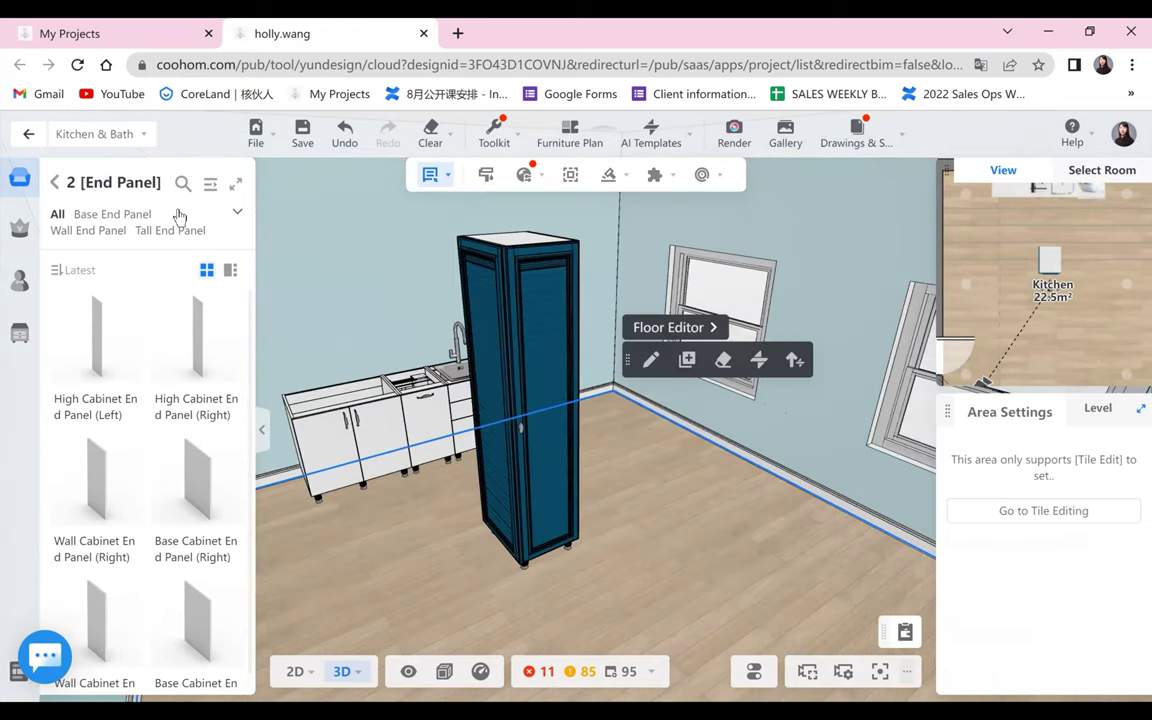
{"action": "left_click", "coordinate": [60, 398]}
{"action": "left_click", "coordinate": [62, 400]}
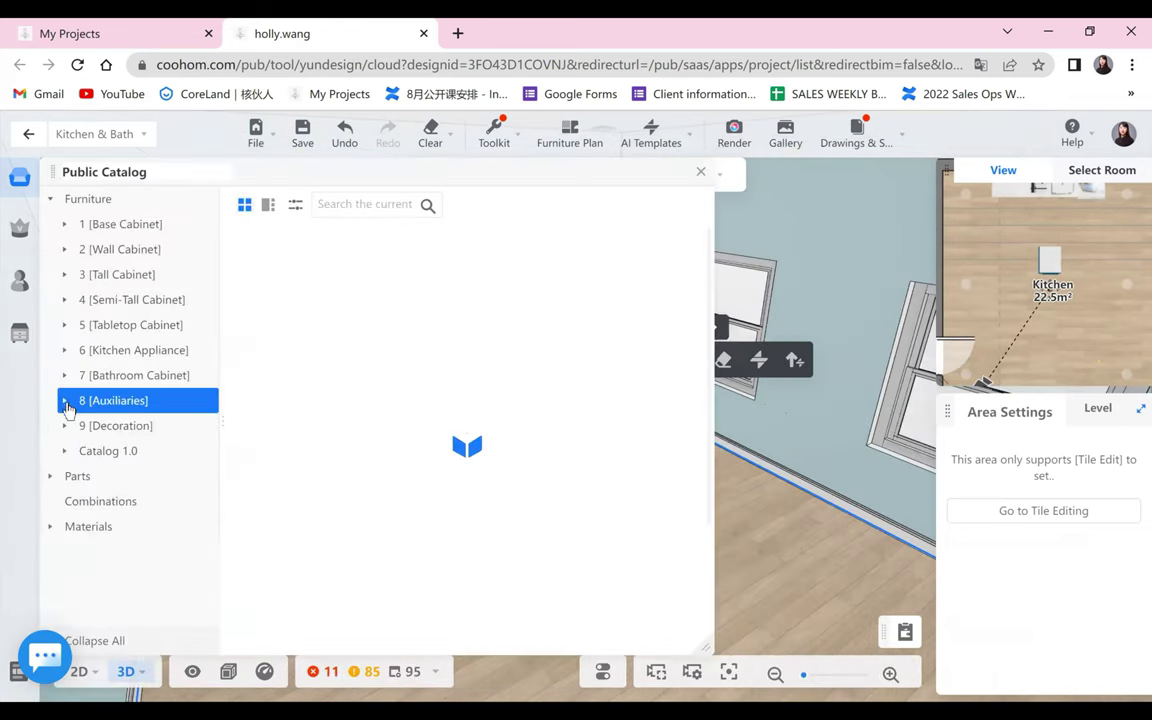
{"action": "left_click", "coordinate": [82, 426]}
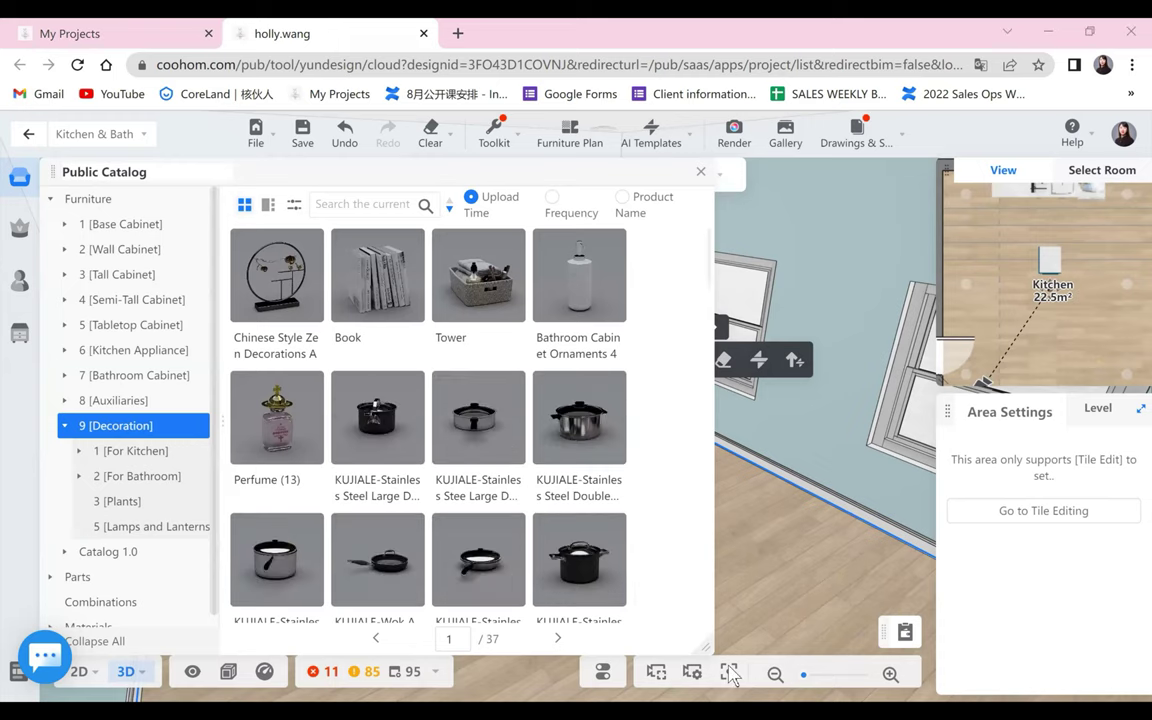
{"action": "scroll", "coordinate": [400, 370], "scroll_direction": "down", "scroll_amount": 2}
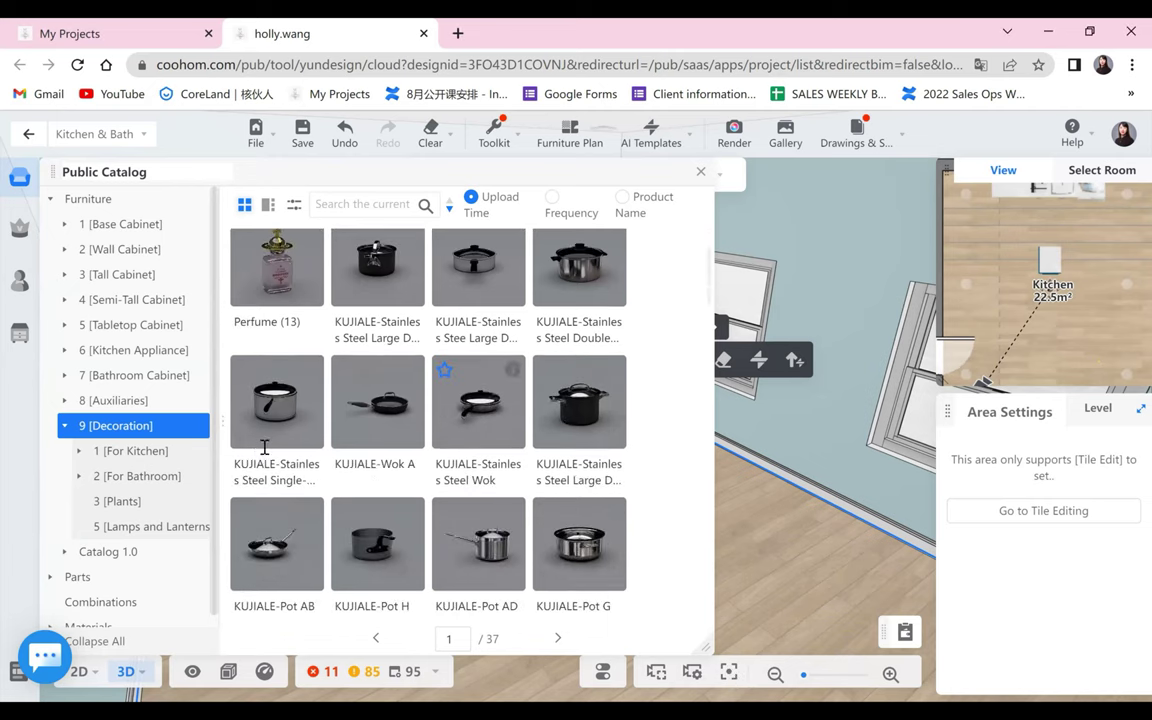
{"action": "scroll", "coordinate": [398, 480], "scroll_direction": "down", "scroll_amount": 5}
{"action": "scroll", "coordinate": [398, 480], "scroll_direction": "down", "scroll_amount": 4}
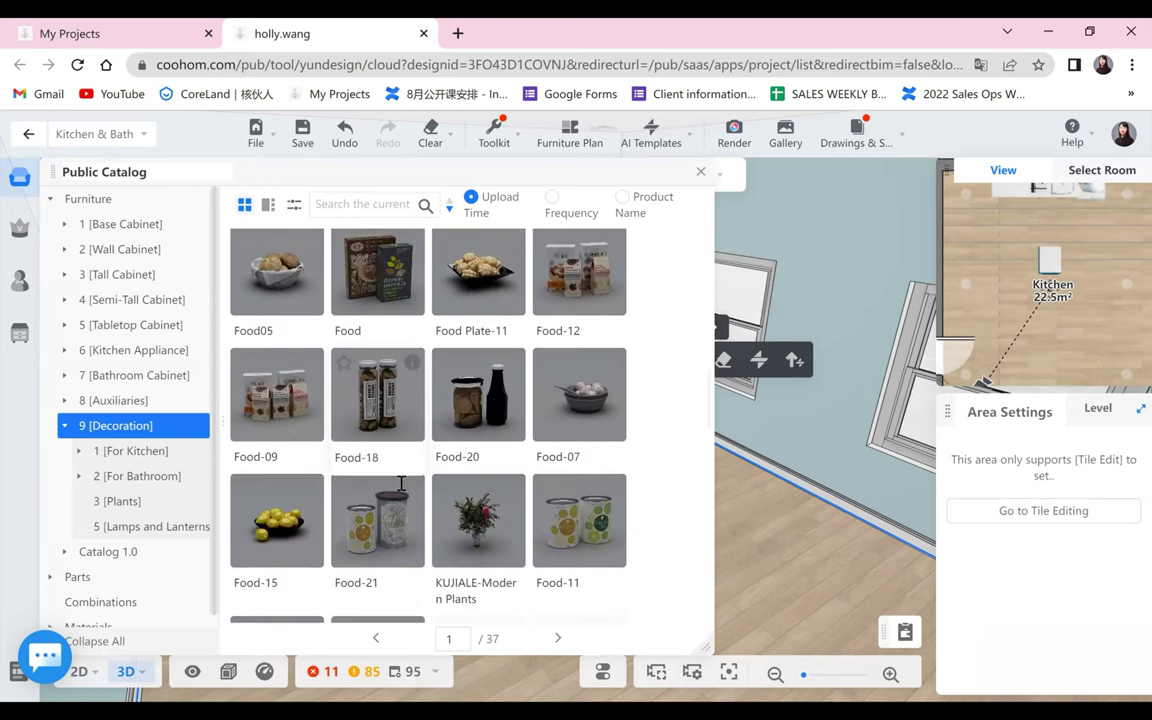
{"action": "scroll", "coordinate": [400, 484], "scroll_direction": "down", "scroll_amount": 3}
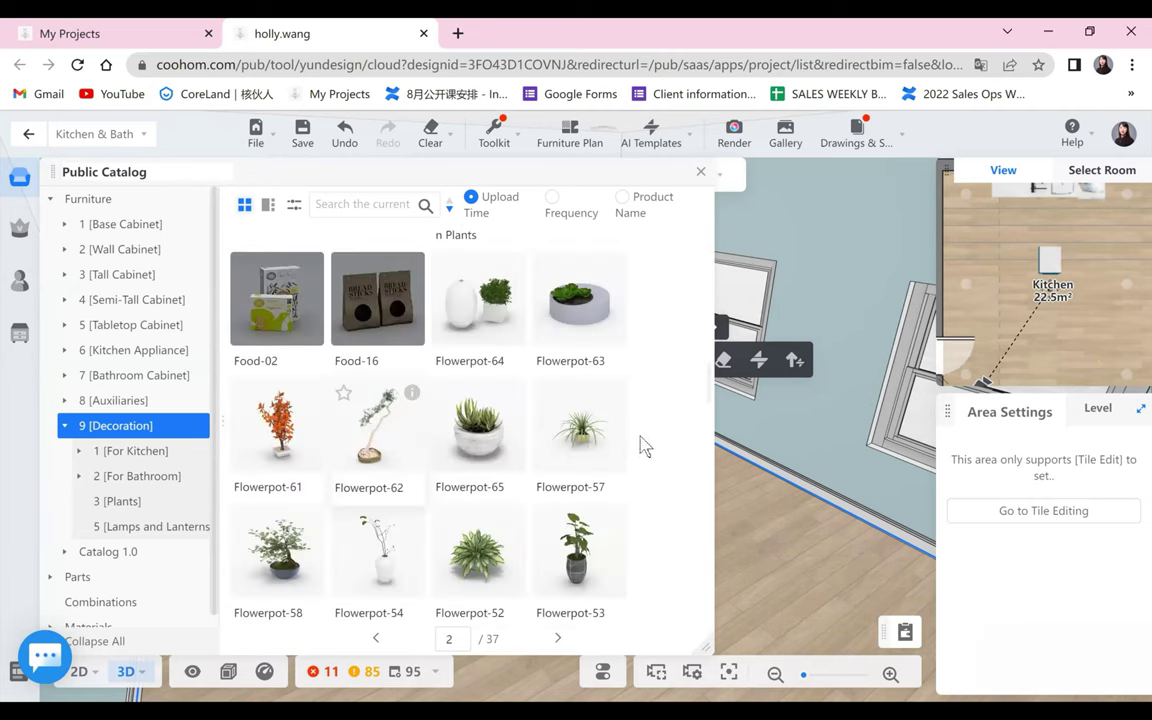
- Close the Public Catalog directory, return to the catalog's category overview and collapse it
{"action": "left_click", "coordinate": [703, 175]}
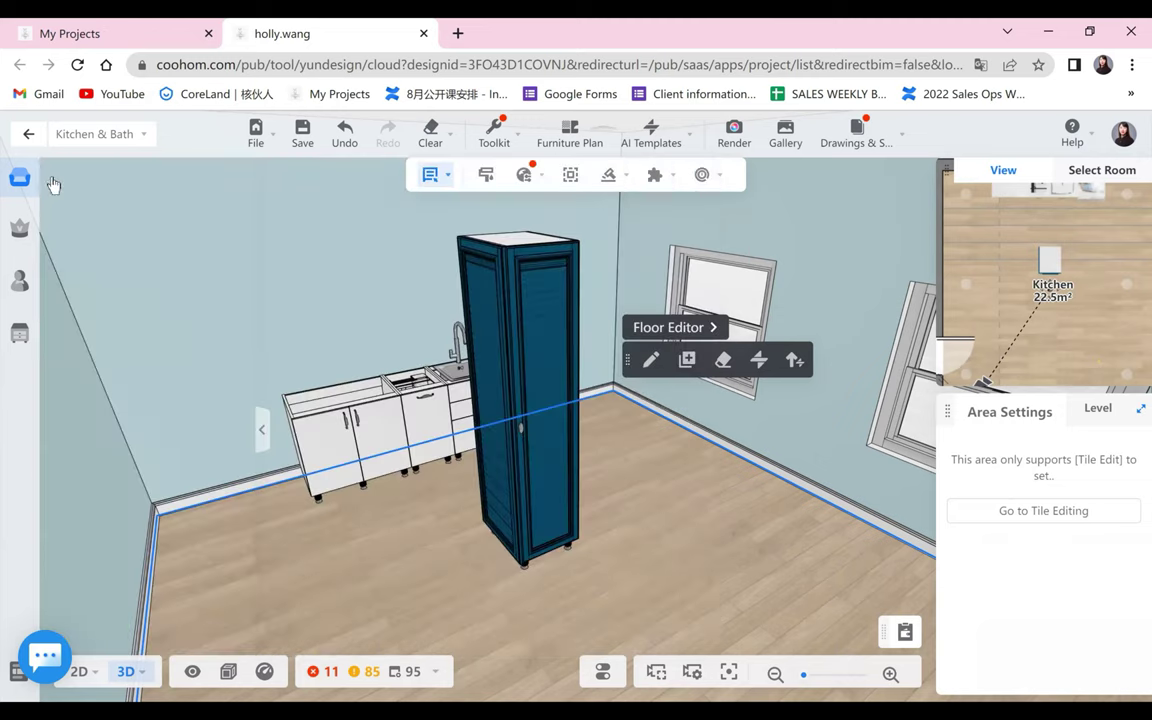
{"action": "left_click", "coordinate": [56, 183]}
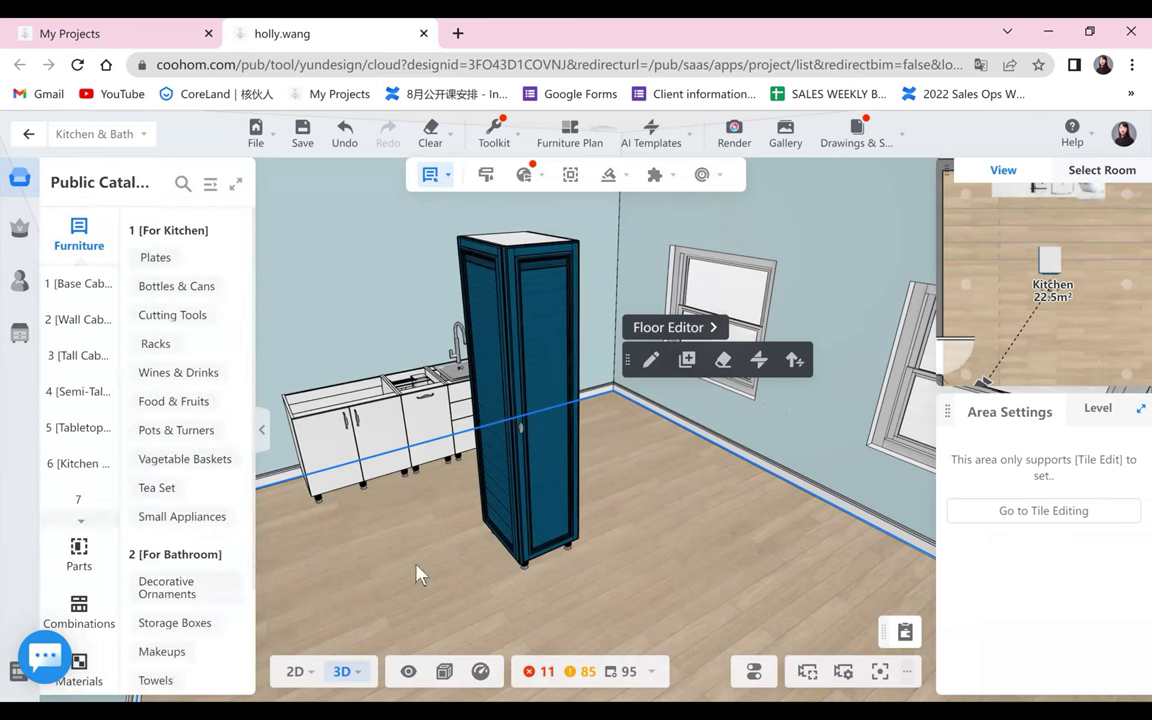
{"action": "left_click", "coordinate": [262, 430]}
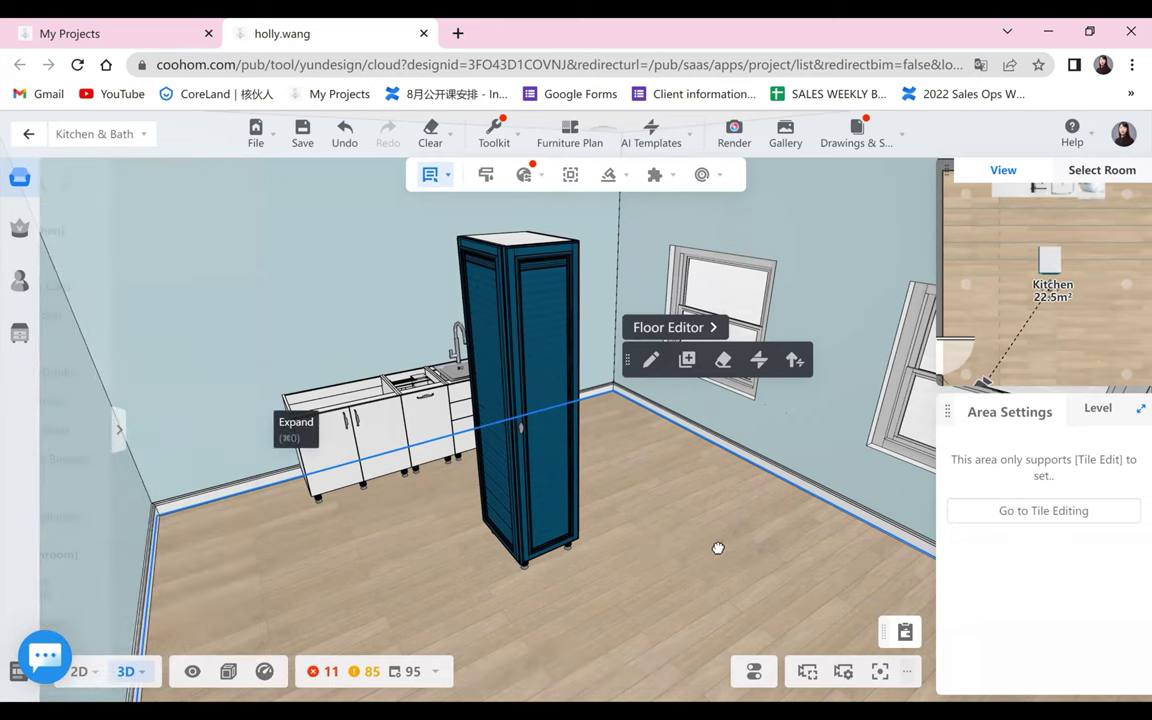
- Delete all cabinets, panels and appliances from the kitchen and view the whole emptied room in 3D
{"action": "left_click_drag", "start_coordinate": [581, 563], "coordinate": [432, 484]}
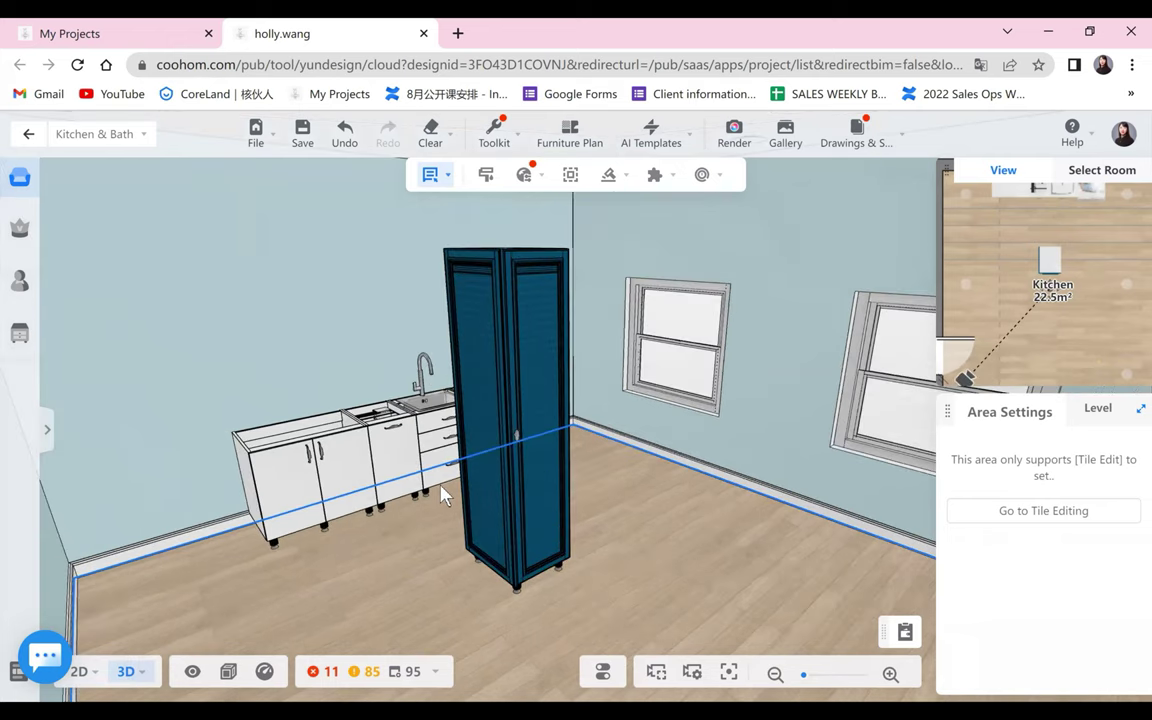
{"action": "key", "text": "ctrl+a"}
{"action": "left_click", "coordinate": [427, 471]}
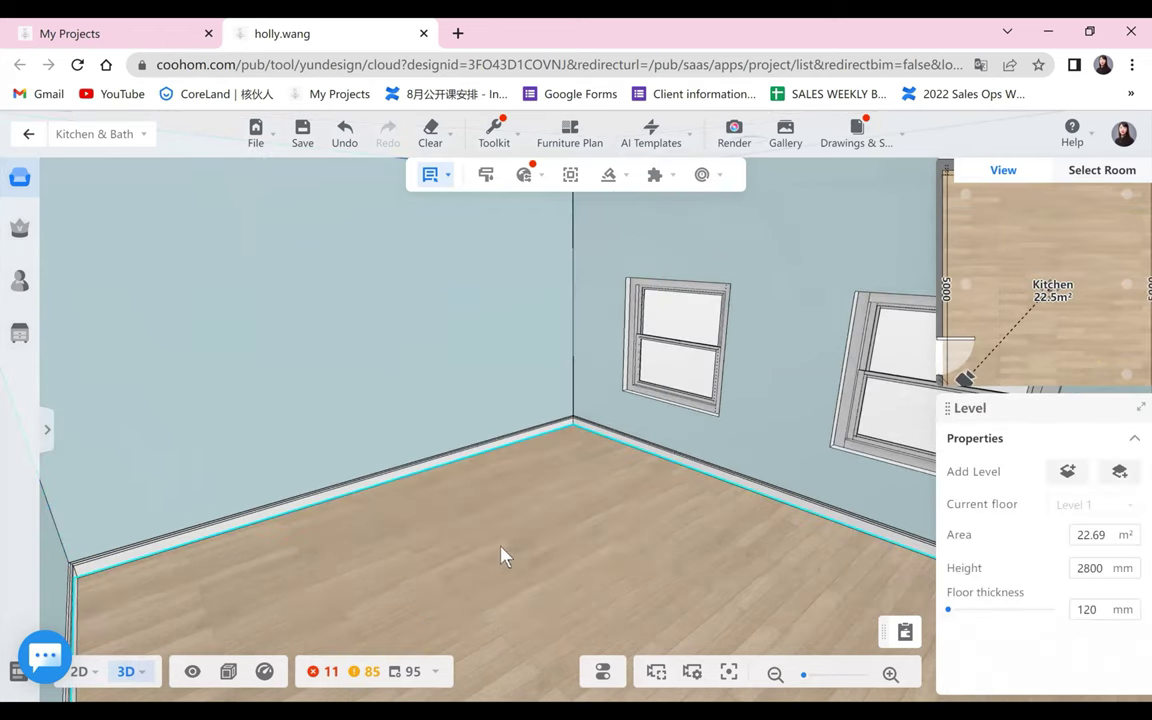
{"action": "scroll", "coordinate": [515, 560], "scroll_direction": "up", "scroll_amount": 3}
{"action": "scroll", "coordinate": [529, 562], "scroll_direction": "down", "scroll_amount": 2}
{"action": "key", "text": "Right"}
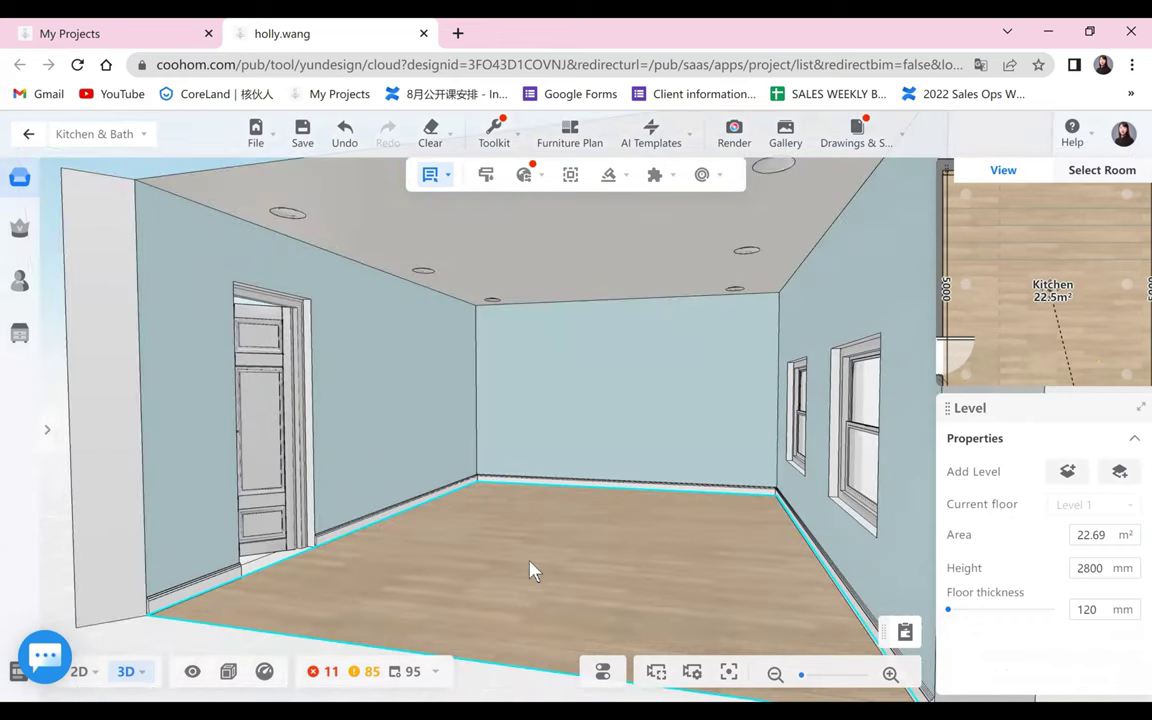
{"action": "scroll", "coordinate": [530, 570], "scroll_direction": "down", "scroll_amount": 3}
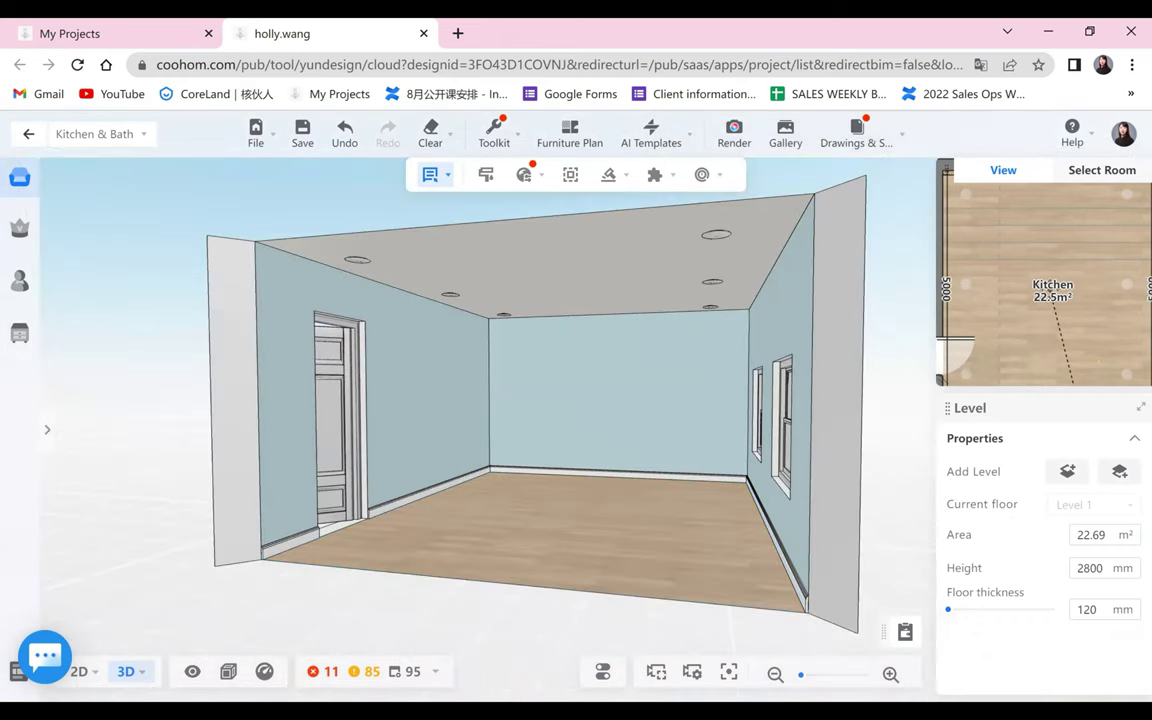
- Switch to the WPS presentation, run the slide show from slide 7 and reveal the first item under Main Steps
{"action": "left_click", "coordinate": [856, 686]}
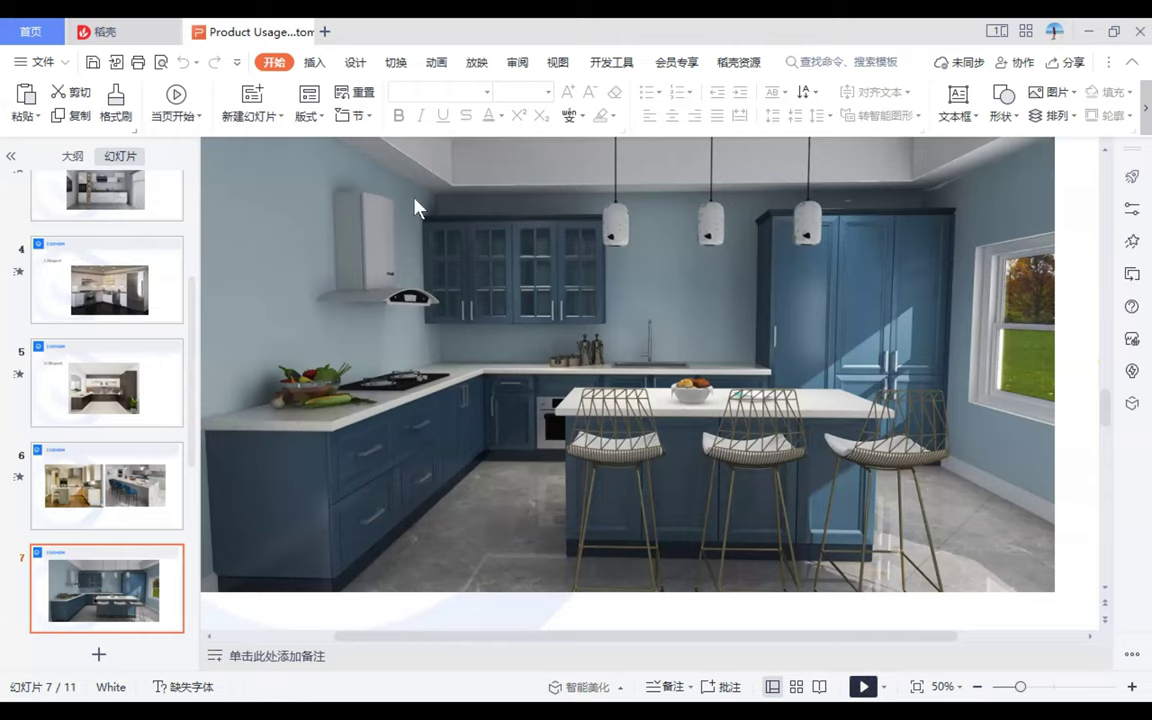
{"action": "key", "text": "shift+F5"}
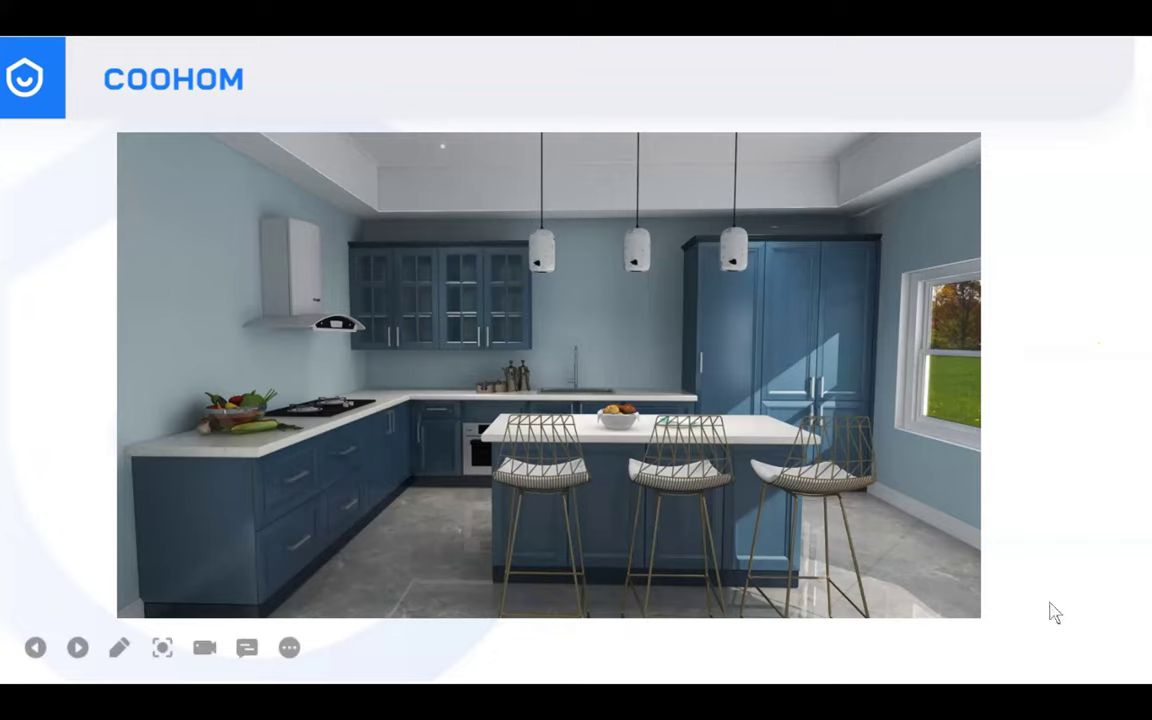
{"action": "left_click", "coordinate": [962, 452]}
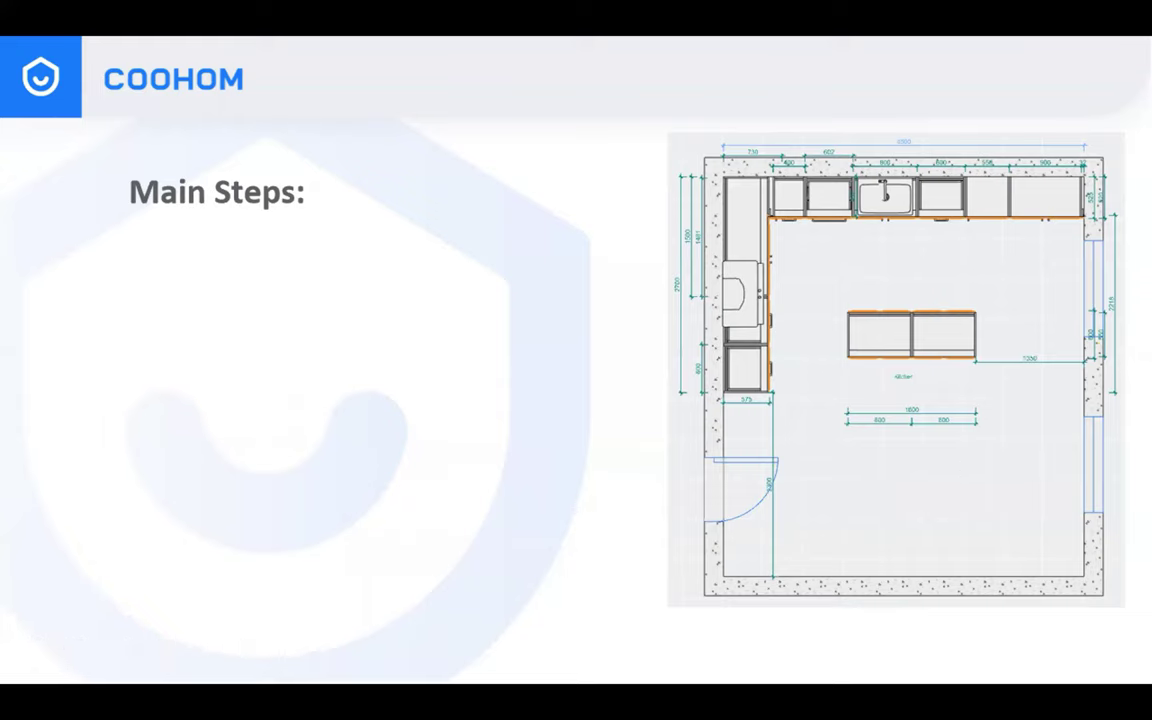
{"action": "left_click", "coordinate": [453, 303]}
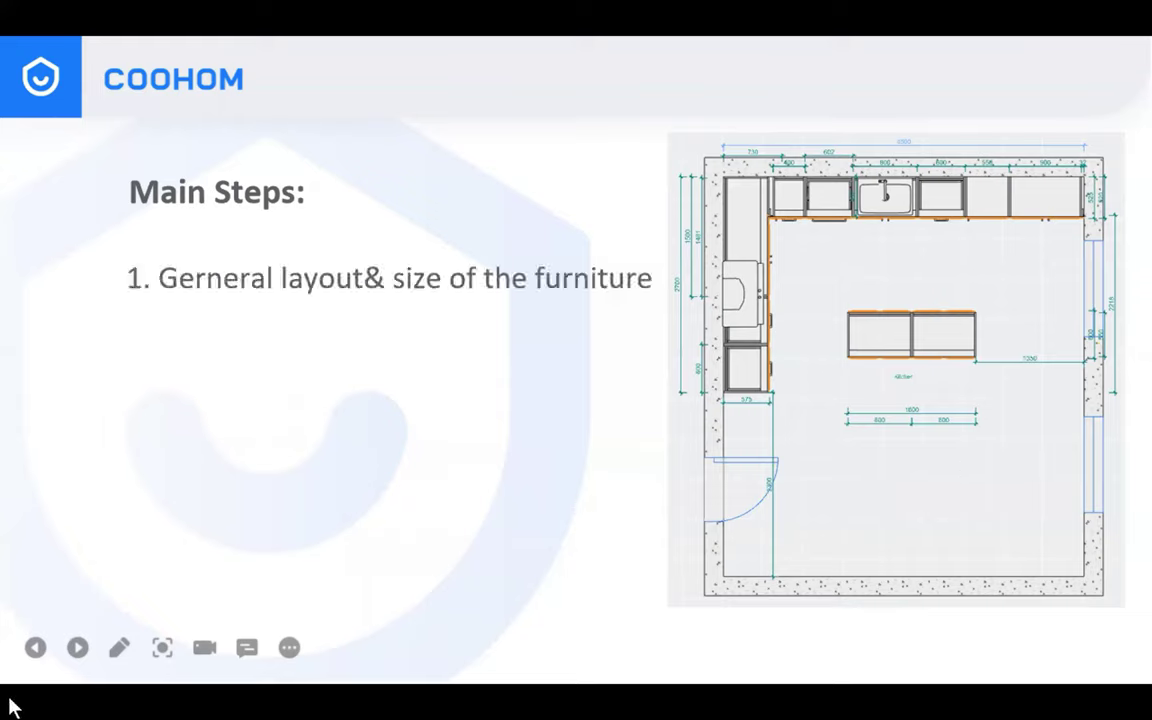
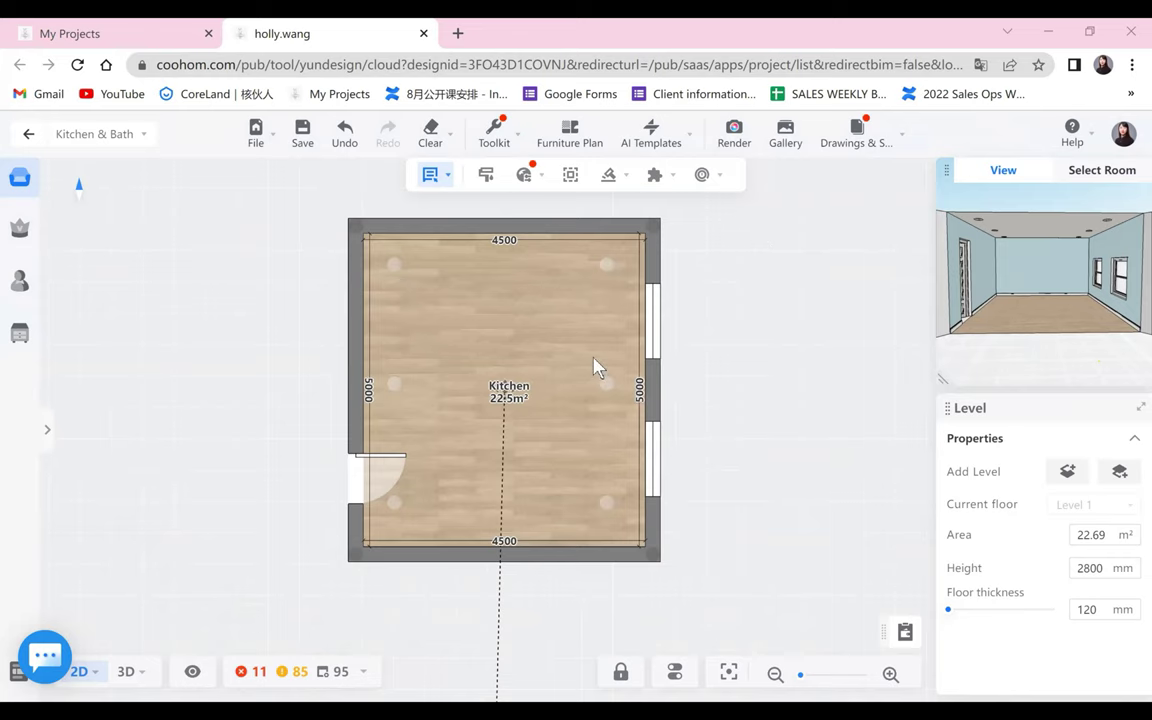
- Reopen the Public Catalog beside the 2D plan and select the kitchen's left wall
{"action": "left_click", "coordinate": [48, 430]}
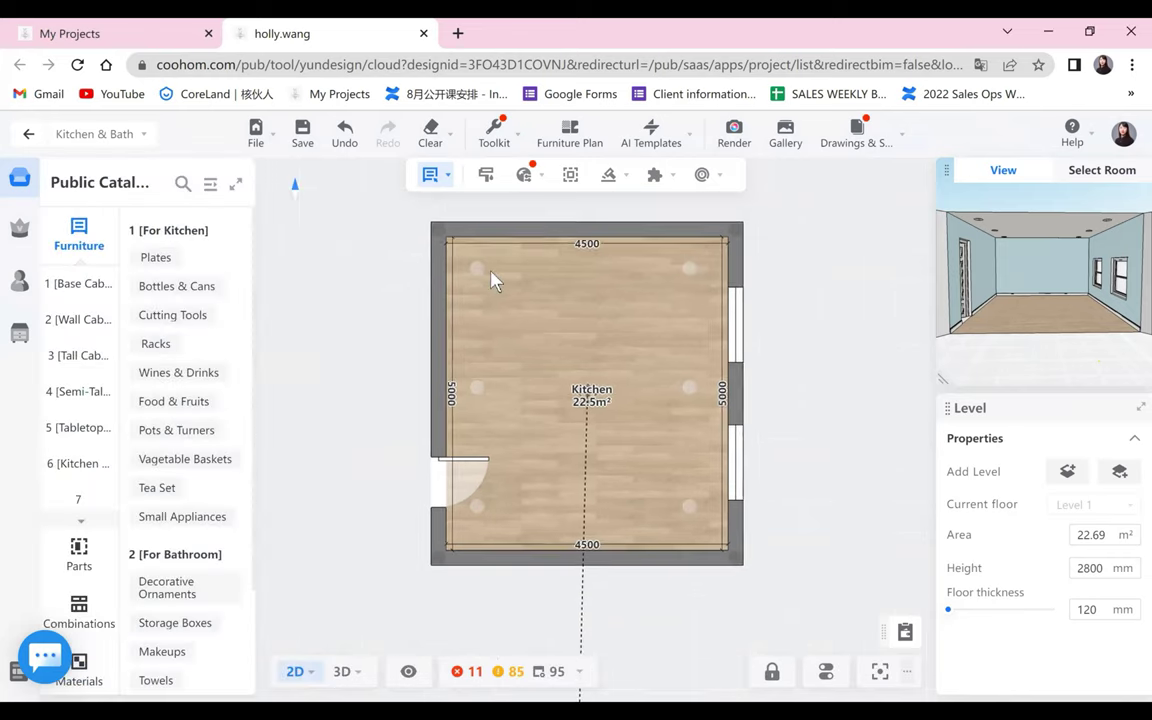
{"action": "left_click", "coordinate": [437, 284]}
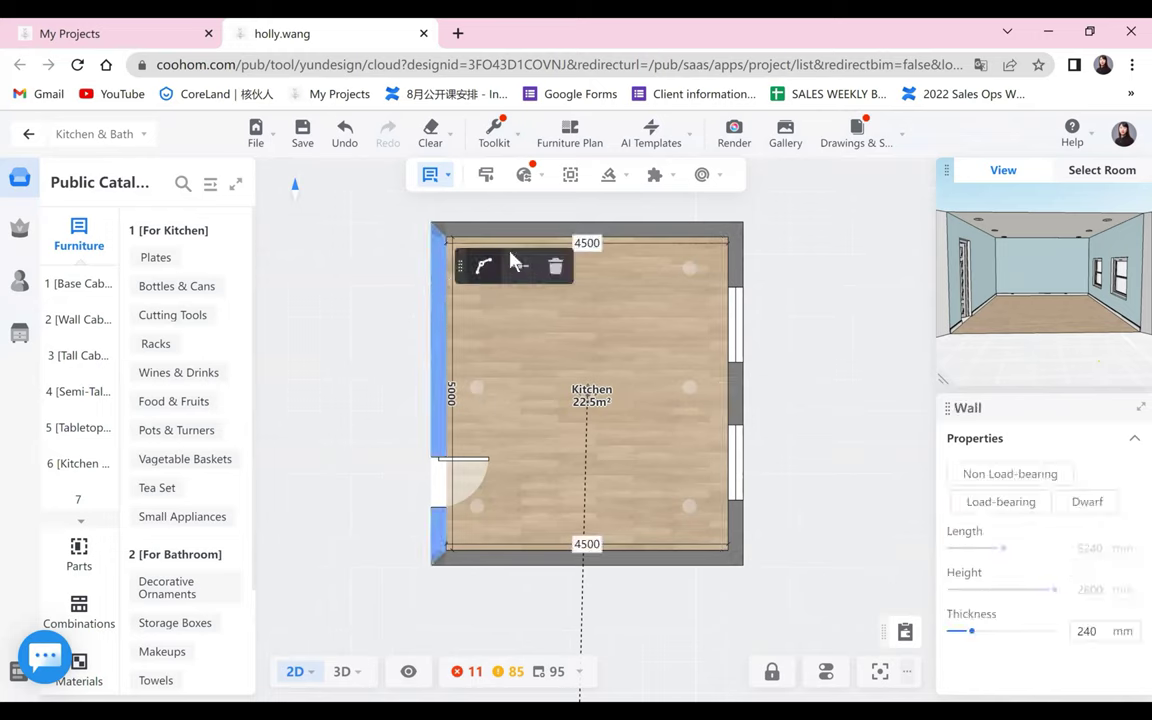
{"action": "left_click", "coordinate": [527, 230]}
{"action": "left_click", "coordinate": [441, 281]}
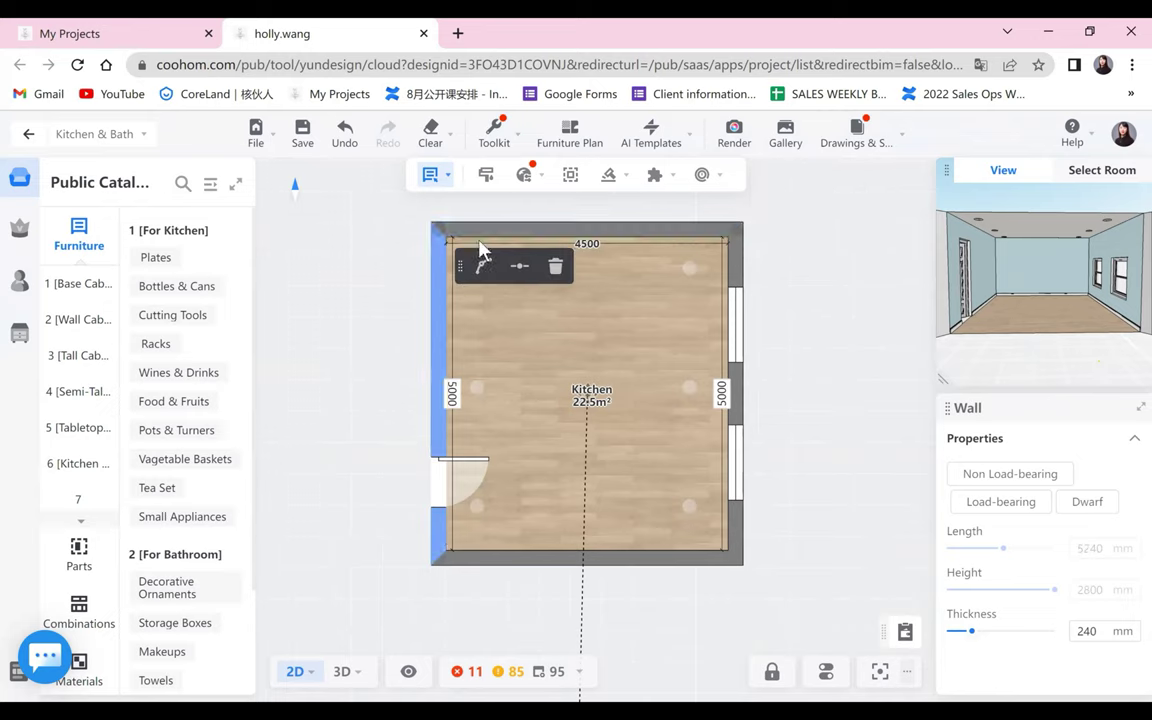
{"action": "left_click", "coordinate": [491, 228]}
{"action": "left_click", "coordinate": [440, 278]}
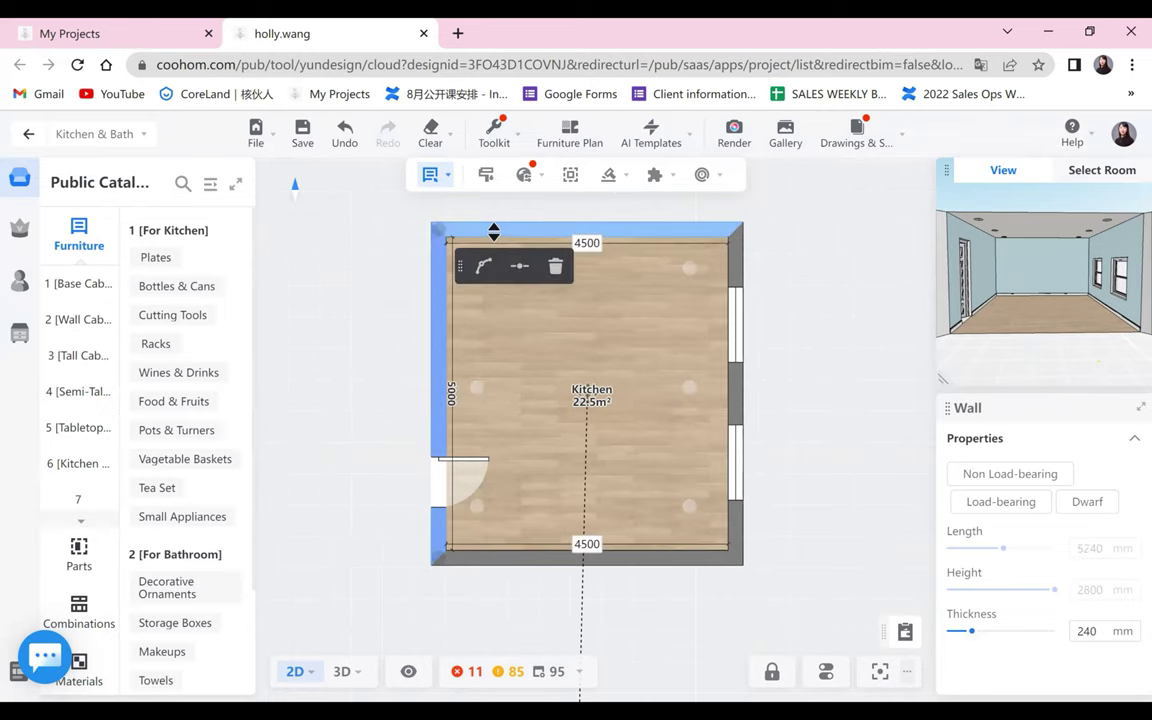
{"action": "left_click", "coordinate": [494, 230]}
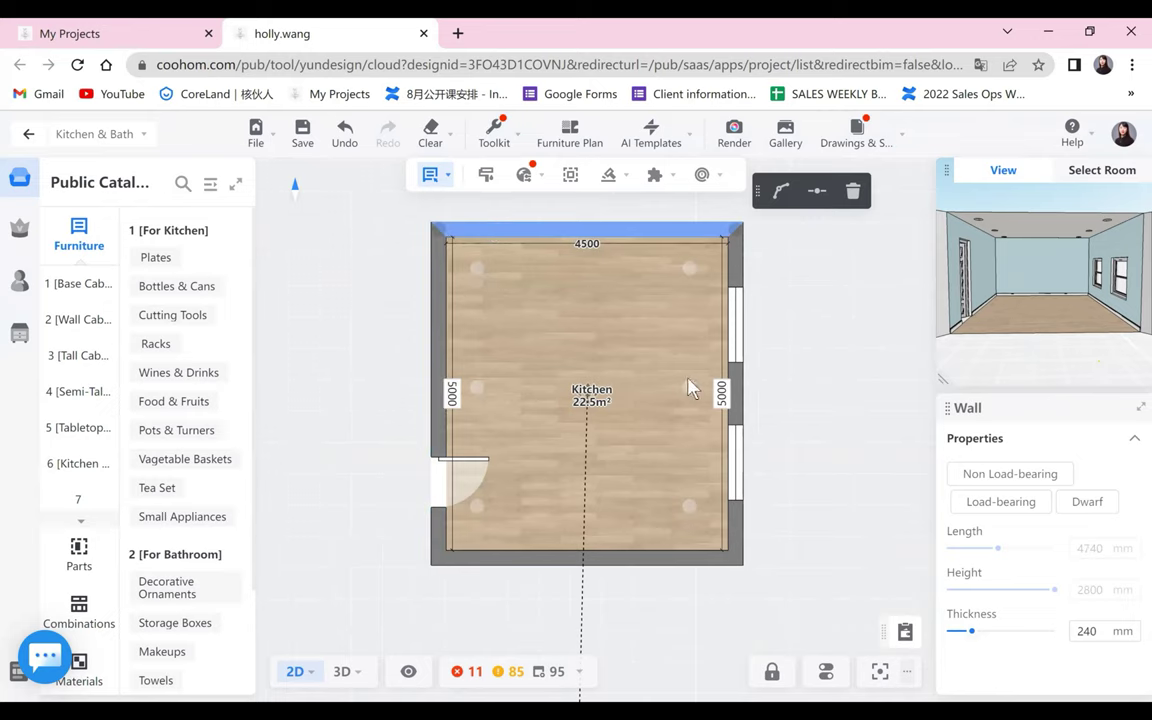
- Place a Water Splitter Double-door Right CornerBase Cabinet from the corner base cabinets in the kitchen's upper-left corner and select it
{"action": "left_click", "coordinate": [87, 288]}
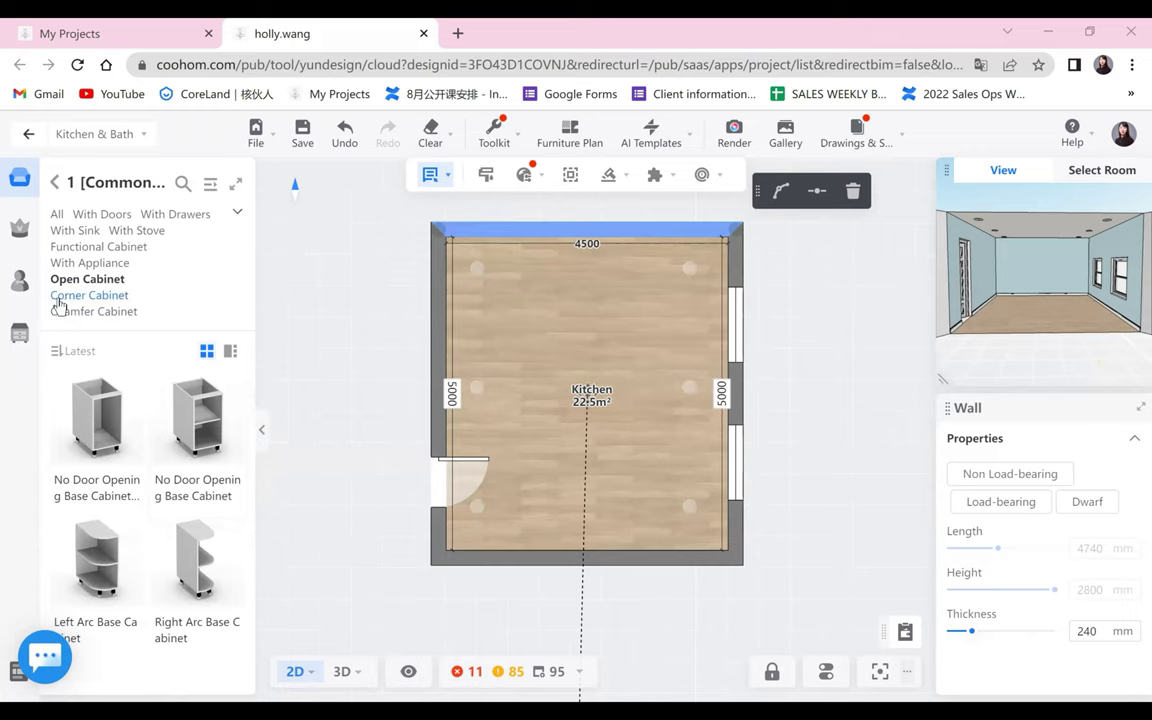
{"action": "left_click", "coordinate": [60, 298]}
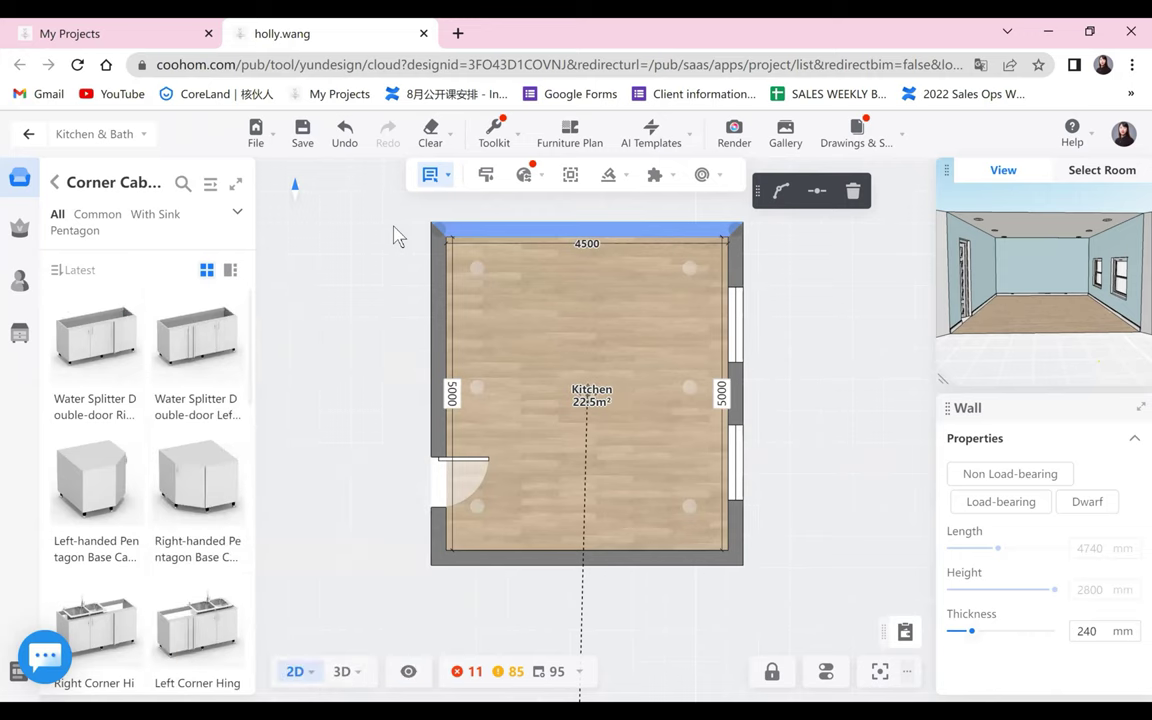
{"action": "mouse_move", "coordinate": [148, 312]}
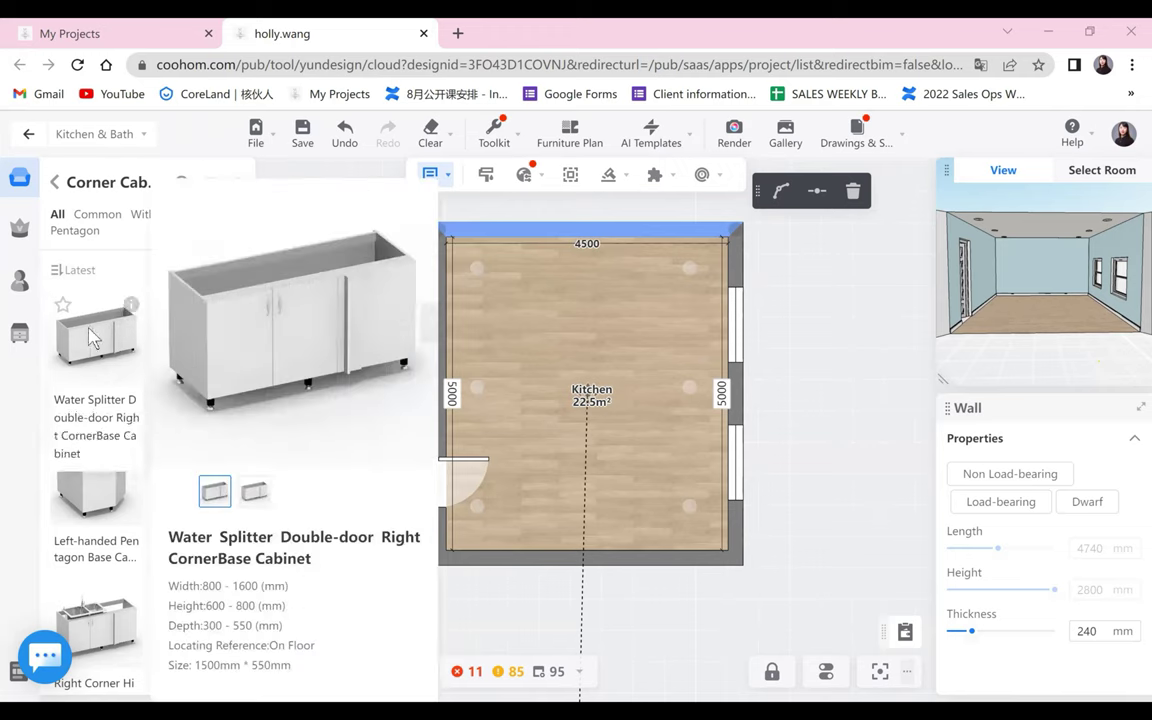
{"action": "left_click", "coordinate": [480, 295]}
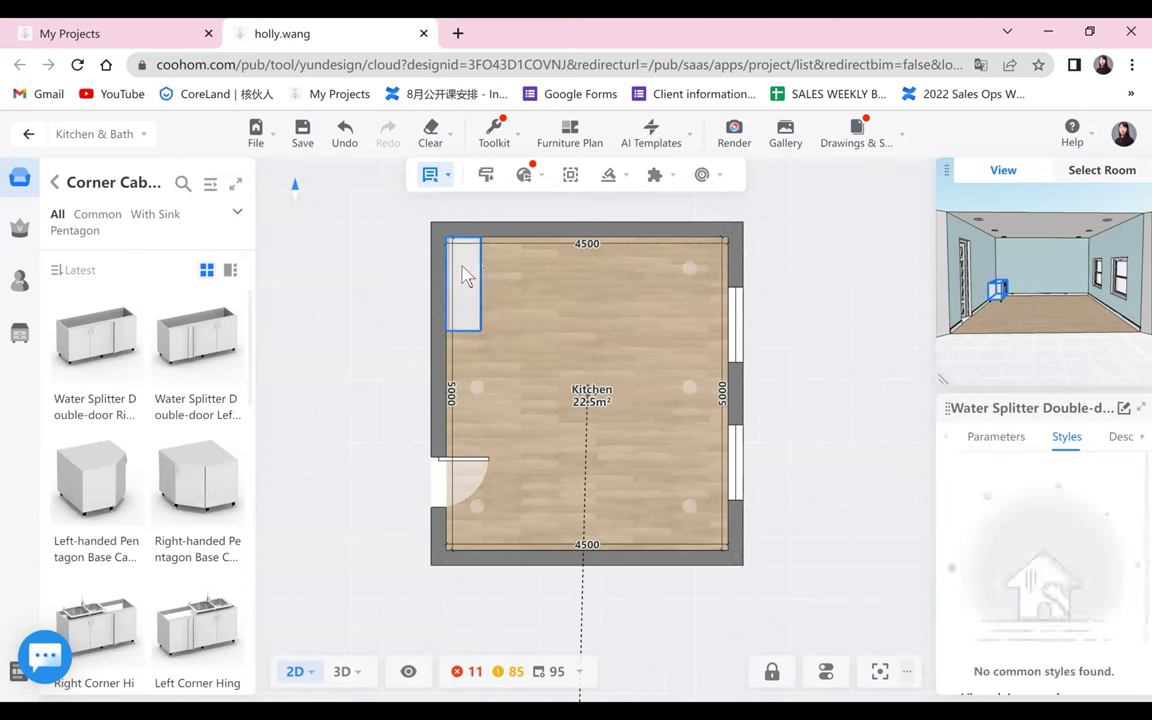
{"action": "left_click", "coordinate": [462, 267]}
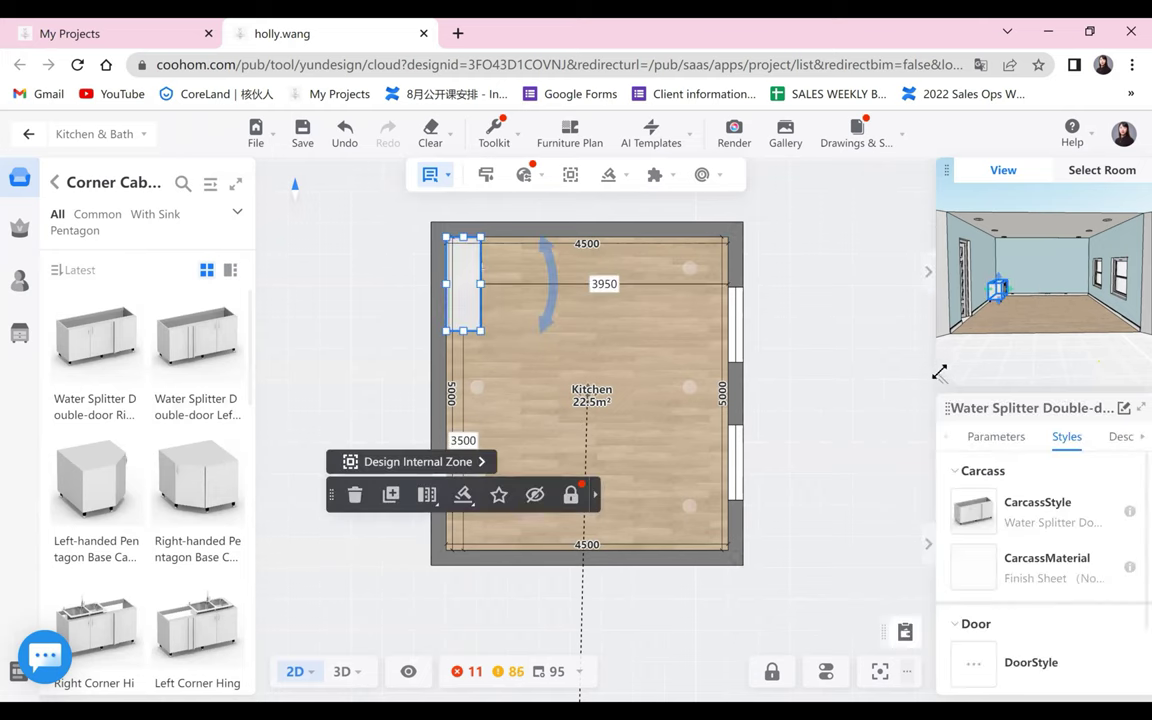
- Examine the placed corner cabinet from the front in an enlarged 3D preview, and restore the preview's small size
{"action": "left_click_drag", "start_coordinate": [578, 444], "coordinate": [503, 475]}
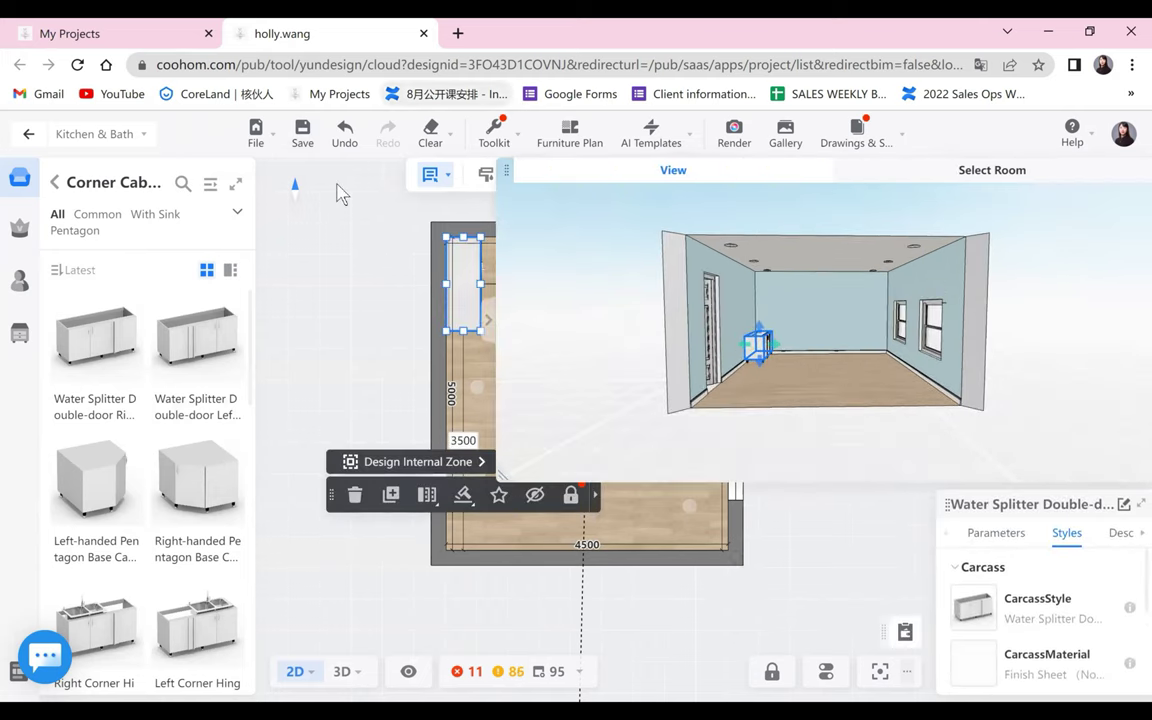
{"action": "left_click_drag", "start_coordinate": [724, 328], "coordinate": [982, 406]}
{"action": "scroll", "coordinate": [897, 432], "scroll_direction": "up", "scroll_amount": 4}
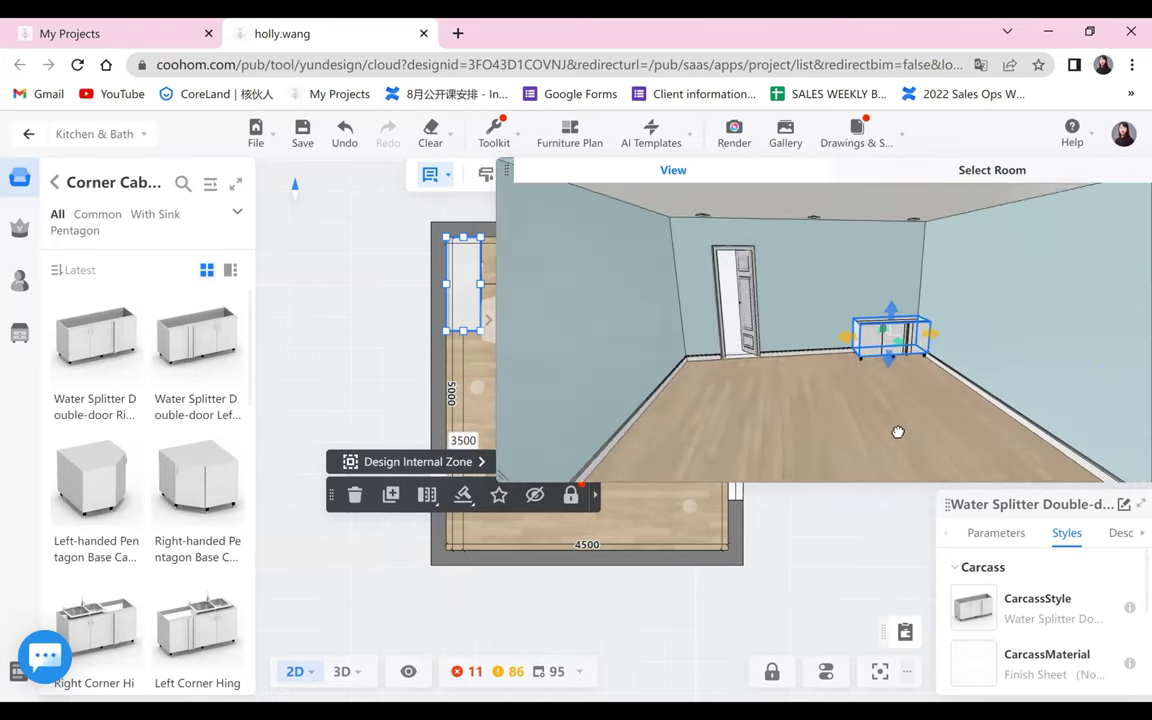
{"action": "left_click_drag", "start_coordinate": [842, 434], "coordinate": [938, 391]}
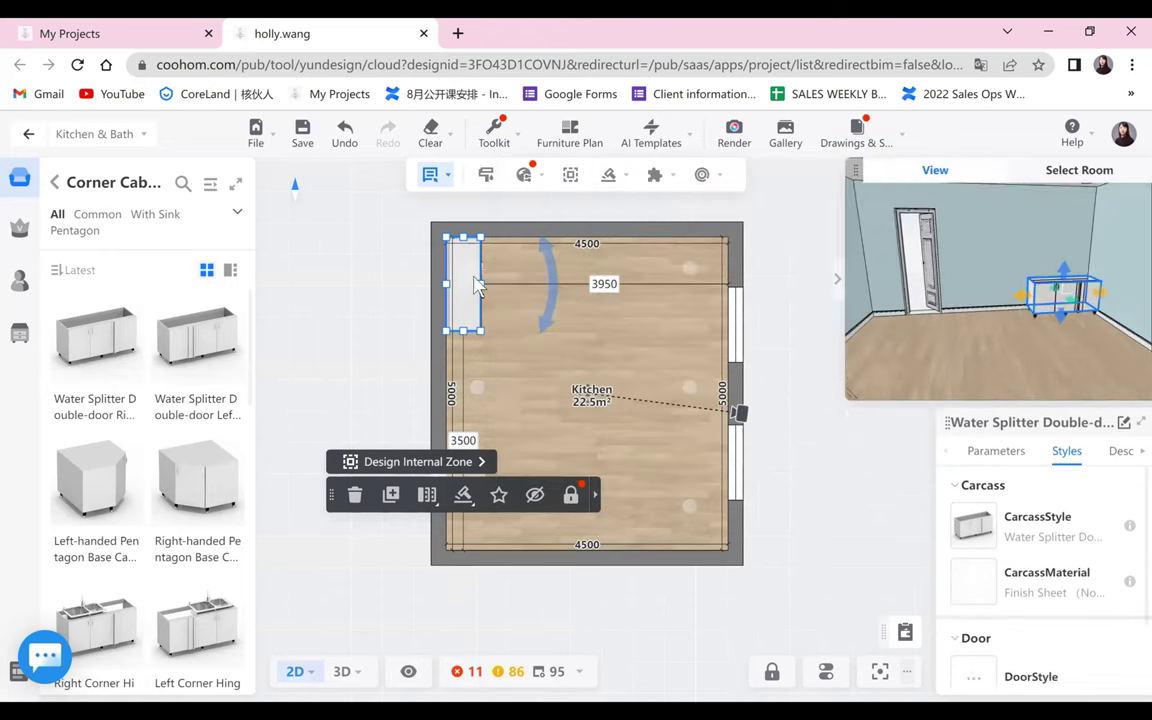
{"action": "scroll", "coordinate": [1025, 488], "scroll_direction": "down", "scroll_amount": 1}
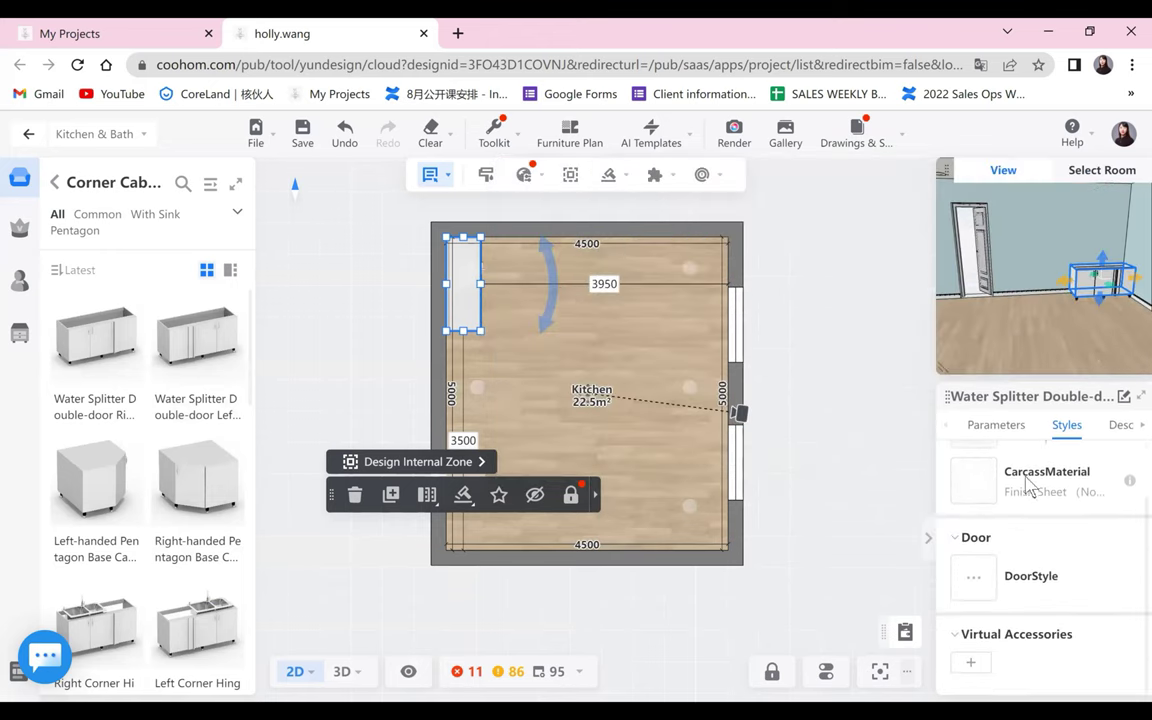
- Review the corner cabinet's basic parameters, including its width and height, and leave it deselected
{"action": "left_click", "coordinate": [1003, 430]}
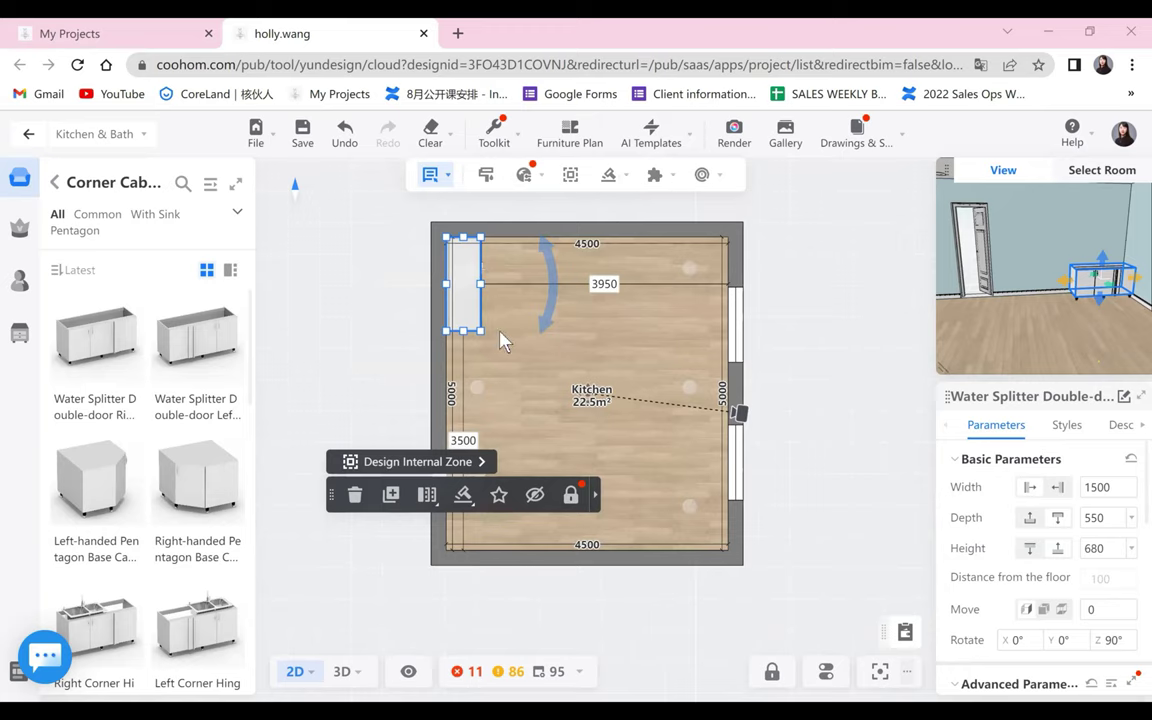
{"action": "scroll", "coordinate": [517, 334], "scroll_direction": "up", "scroll_amount": 2}
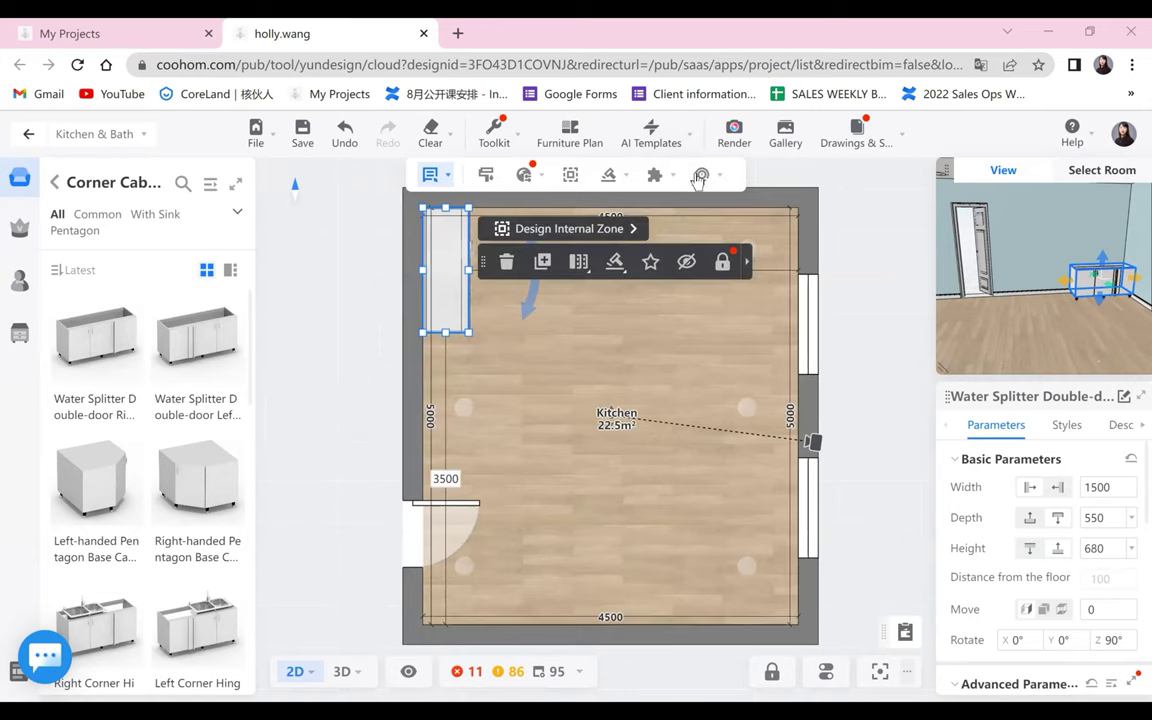
{"action": "left_click", "coordinate": [1113, 485]}
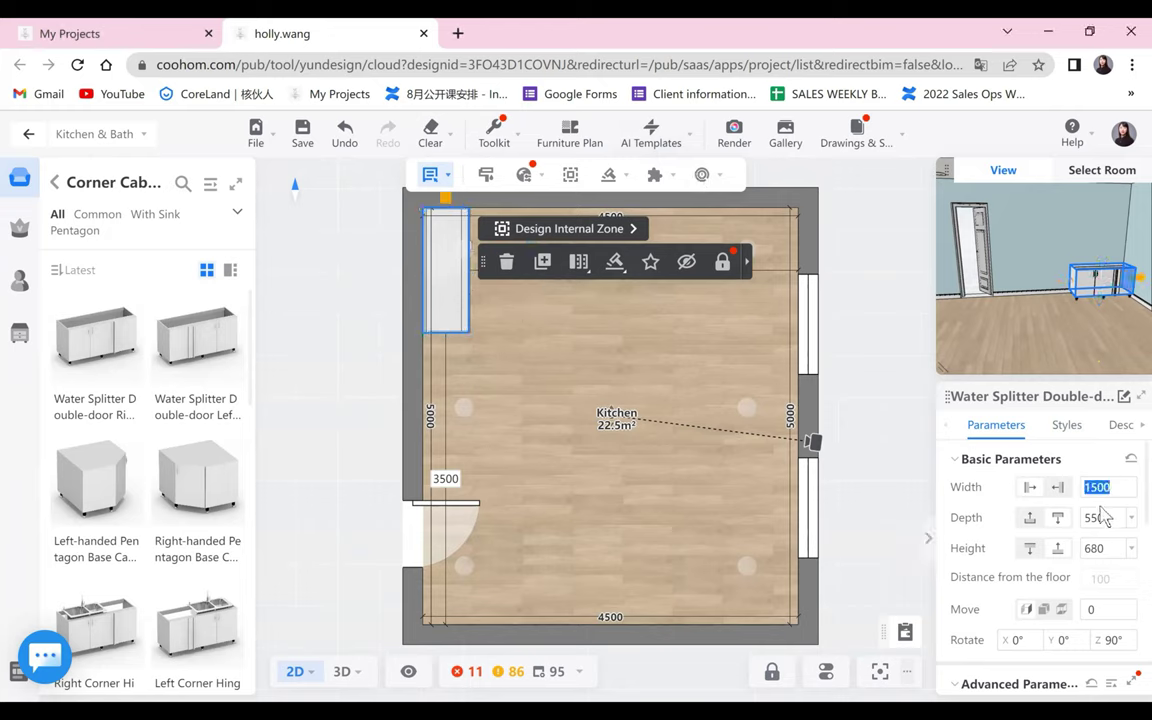
{"action": "left_click", "coordinate": [1100, 548]}
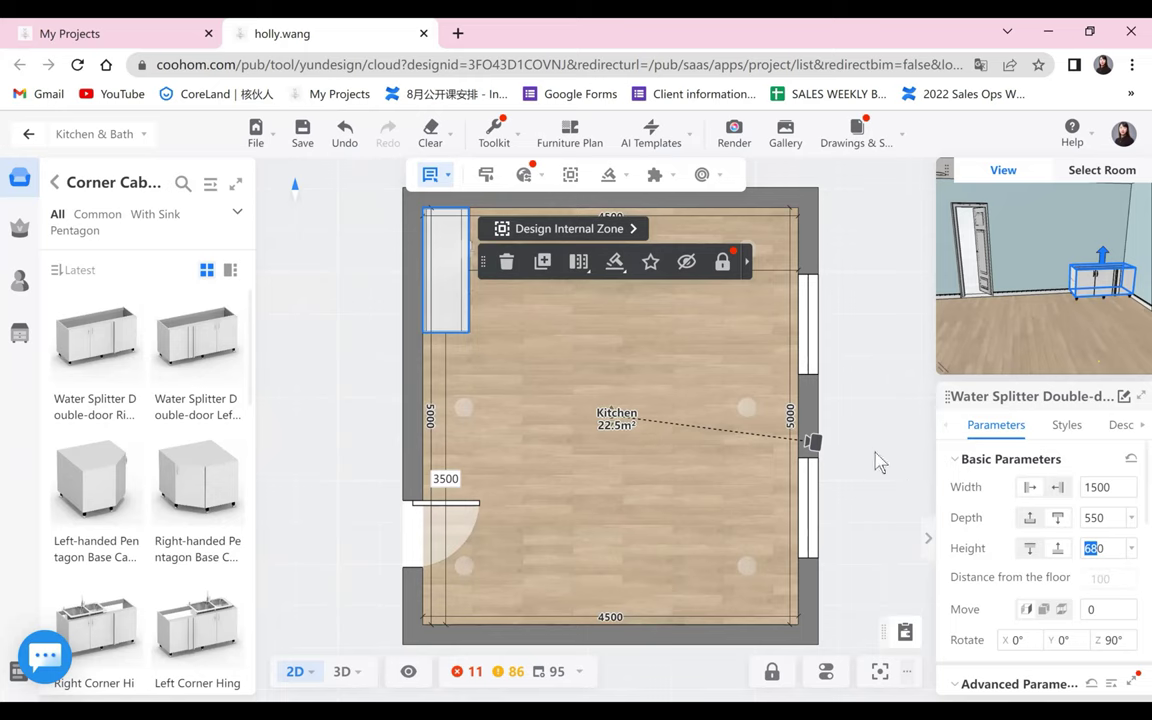
{"action": "scroll", "coordinate": [875, 453], "scroll_direction": "down", "scroll_amount": 3}
{"action": "left_click_drag", "start_coordinate": [875, 453], "coordinate": [770, 436]}
{"action": "scroll", "coordinate": [777, 439], "scroll_direction": "up", "scroll_amount": 2}
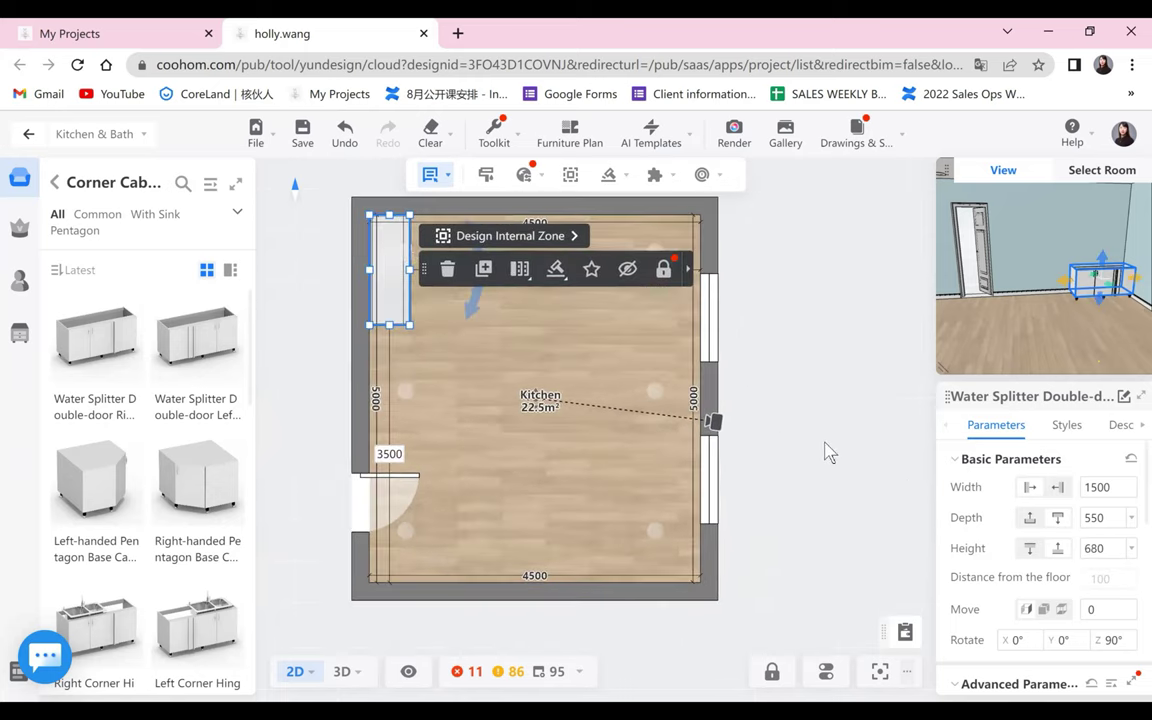
{"action": "left_click", "coordinate": [825, 452]}
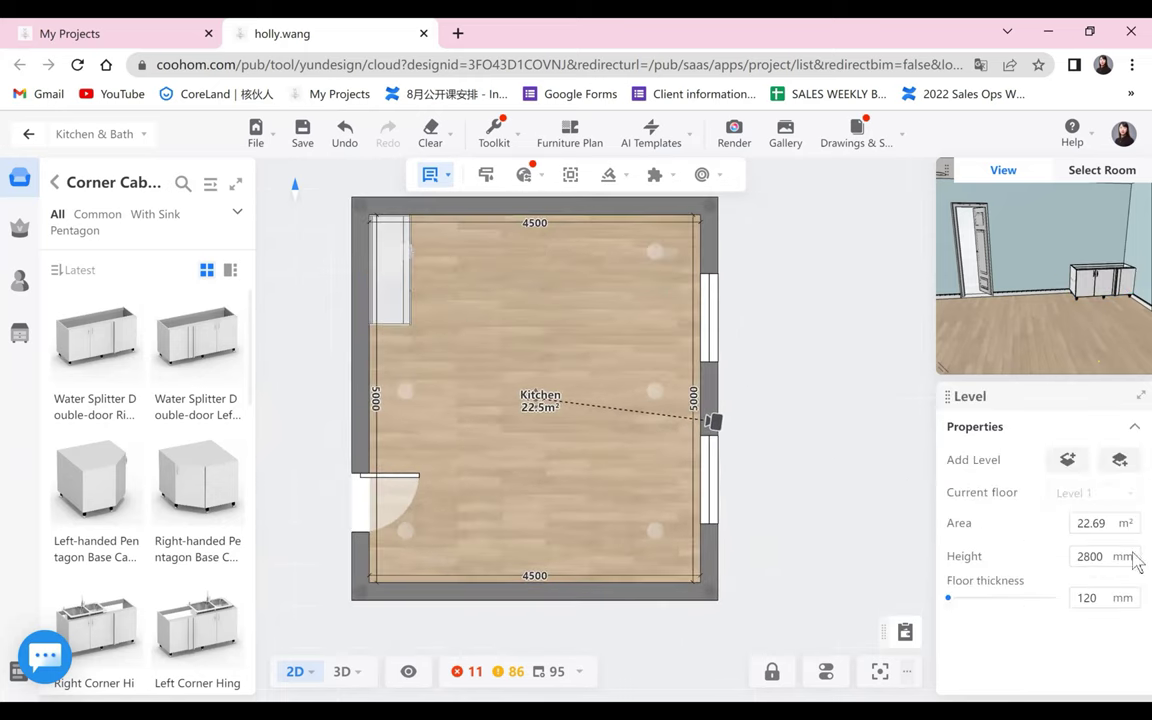
{"action": "left_click", "coordinate": [388, 268]}
{"action": "right_click", "coordinate": [545, 400]}
{"action": "left_click", "coordinate": [797, 363]}
{"action": "left_click", "coordinate": [800, 365]}
- Place a Double-drawer Base Cabinet from the base cabinets with drawers against the left wall, directly below the corner cabinet in plan
{"action": "left_click", "coordinate": [58, 183]}
{"action": "left_click", "coordinate": [176, 296]}
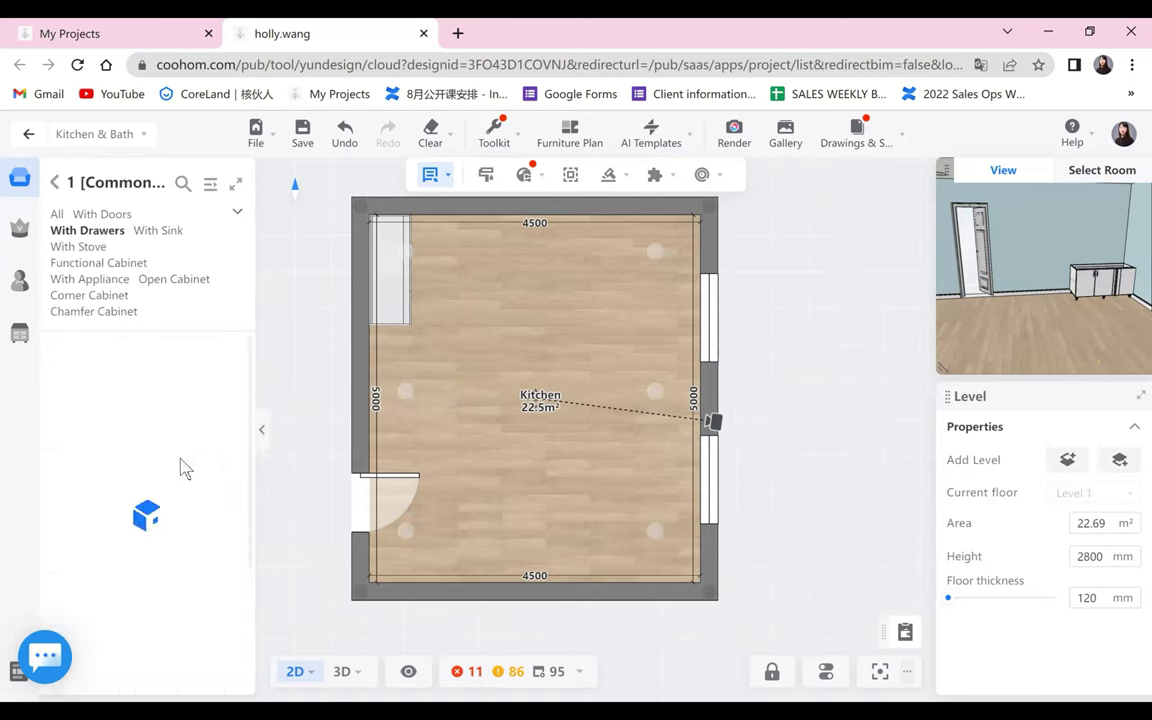
{"action": "scroll", "coordinate": [159, 480], "scroll_direction": "down", "scroll_amount": 2}
{"action": "scroll", "coordinate": [130, 495], "scroll_direction": "down", "scroll_amount": 3}
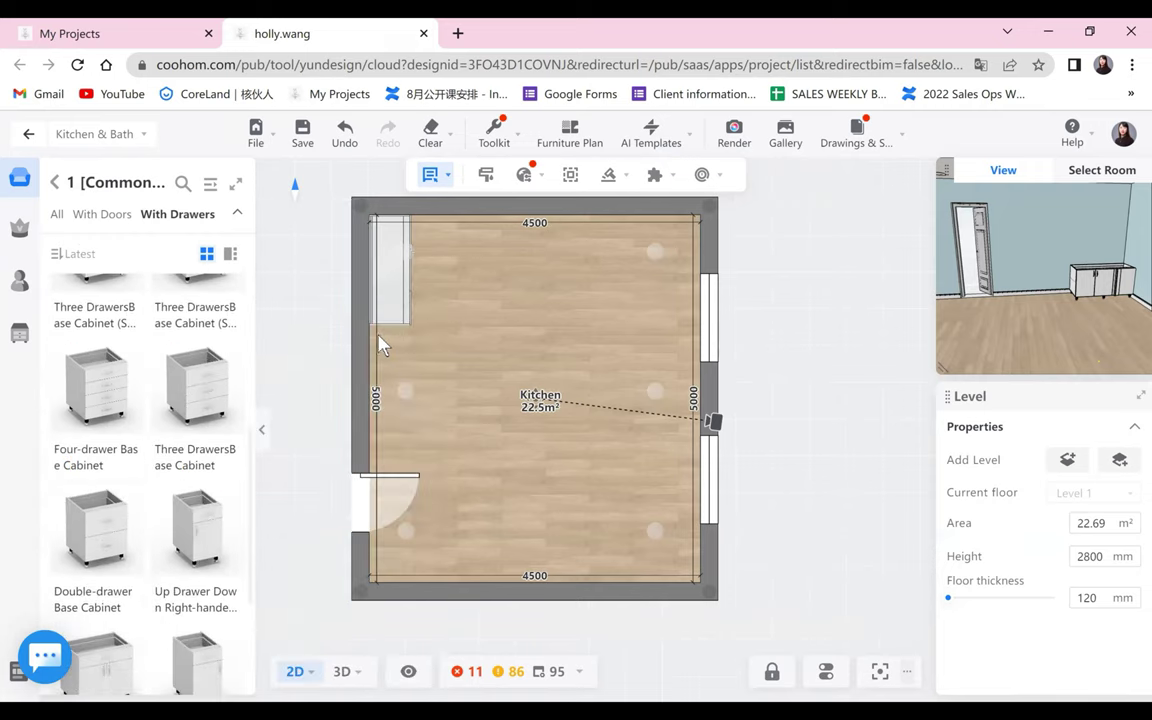
{"action": "left_click", "coordinate": [389, 338]}
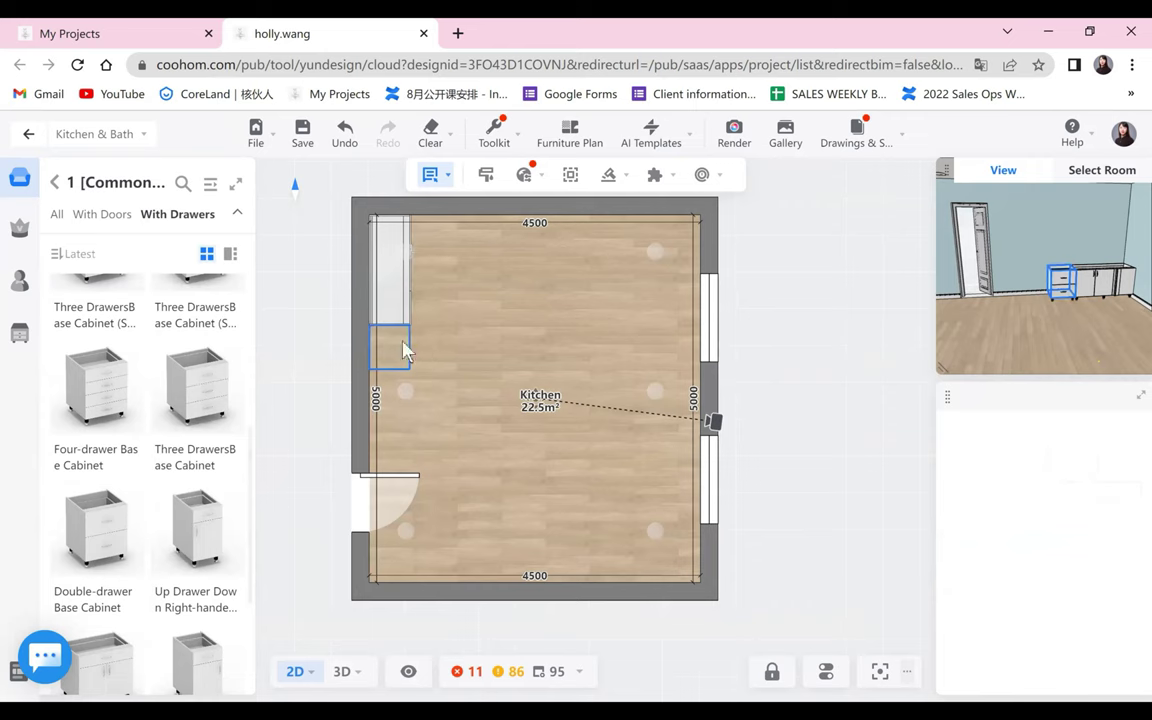
{"action": "left_click", "coordinate": [838, 409]}
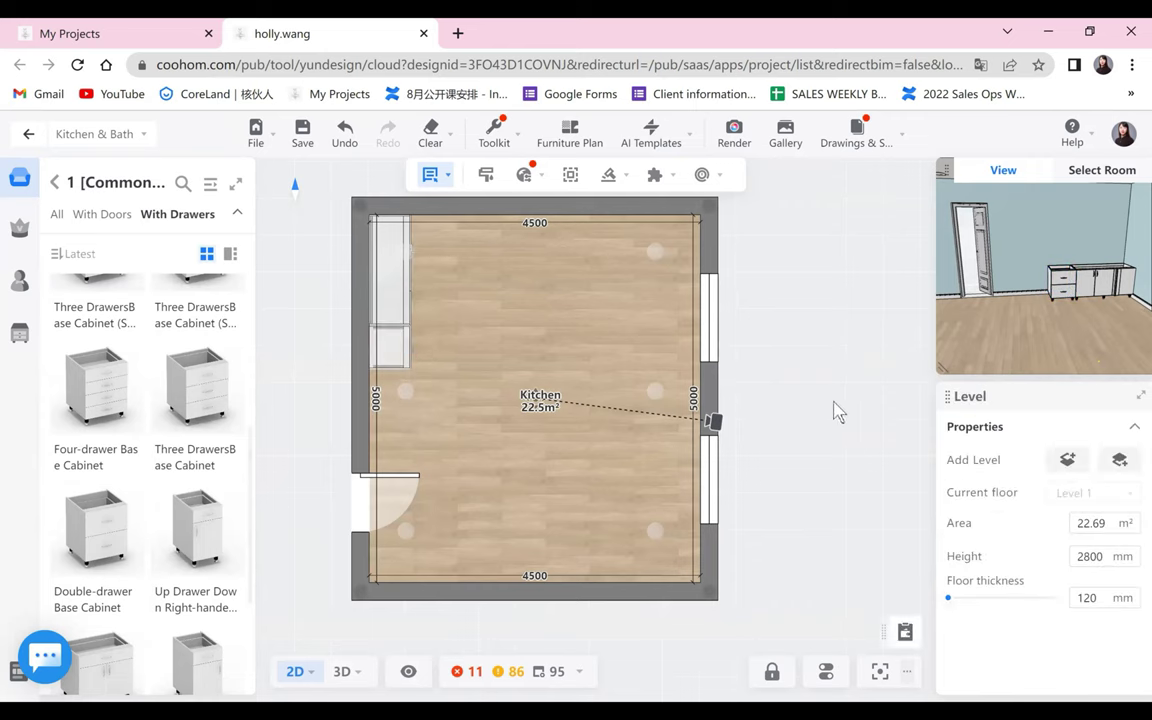
- Duplicate the double-drawer base cabinet, place the copy directly below it along the left wall, and check the row in 3D
{"action": "left_click", "coordinate": [389, 351]}
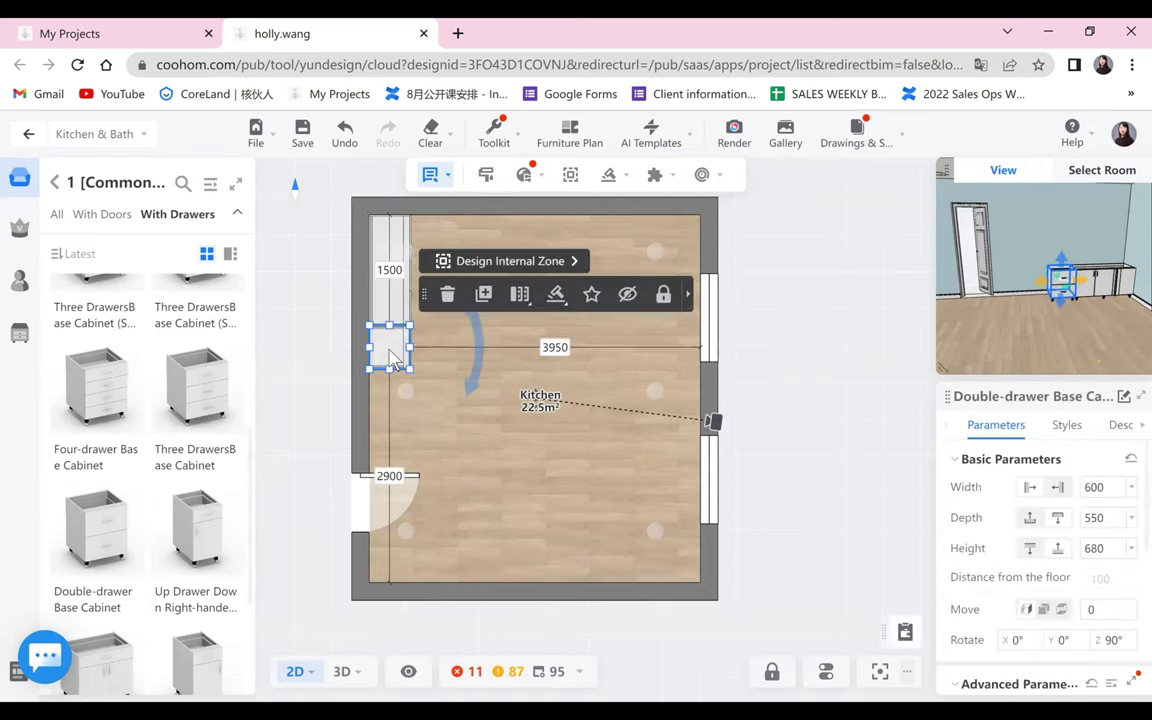
{"action": "left_click", "coordinate": [483, 295]}
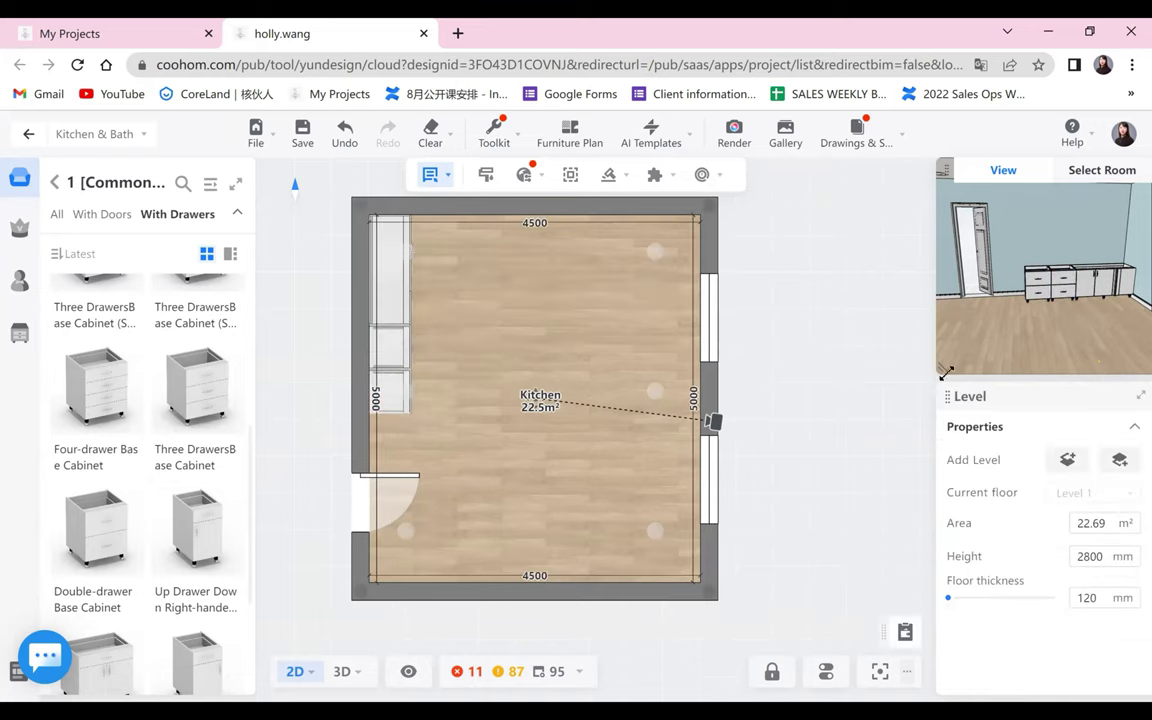
{"action": "left_click_drag", "start_coordinate": [945, 372], "coordinate": [634, 543]}
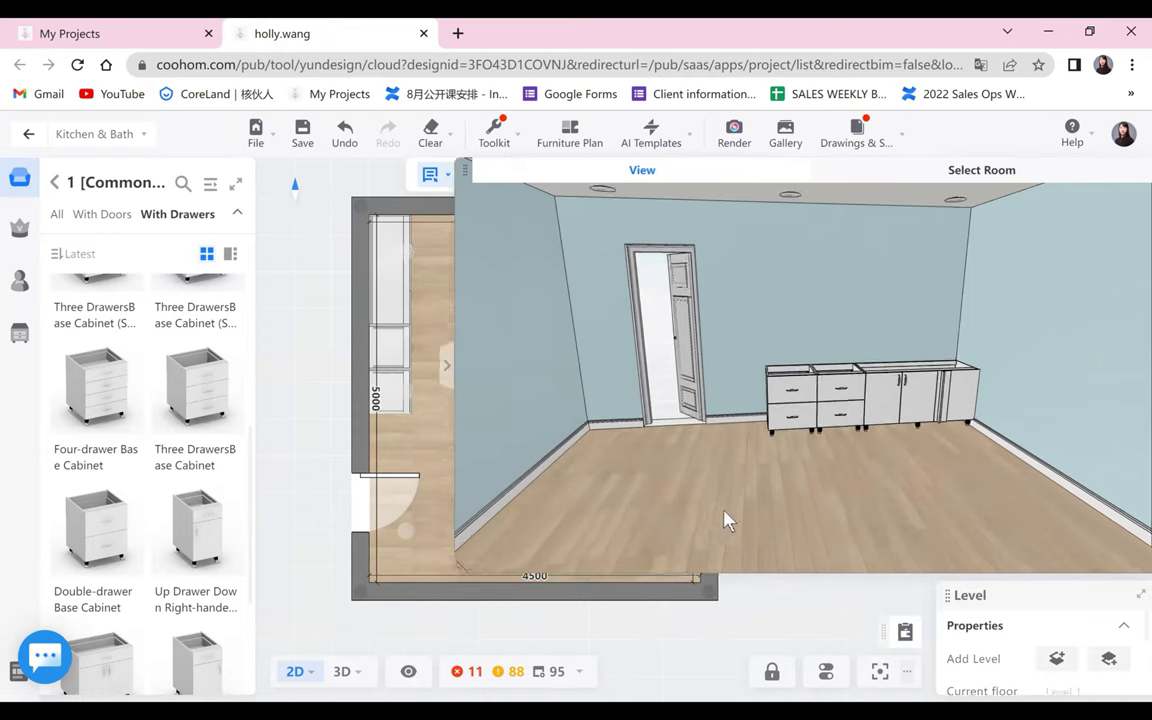
{"action": "left_click_drag", "start_coordinate": [849, 536], "coordinate": [941, 338]}
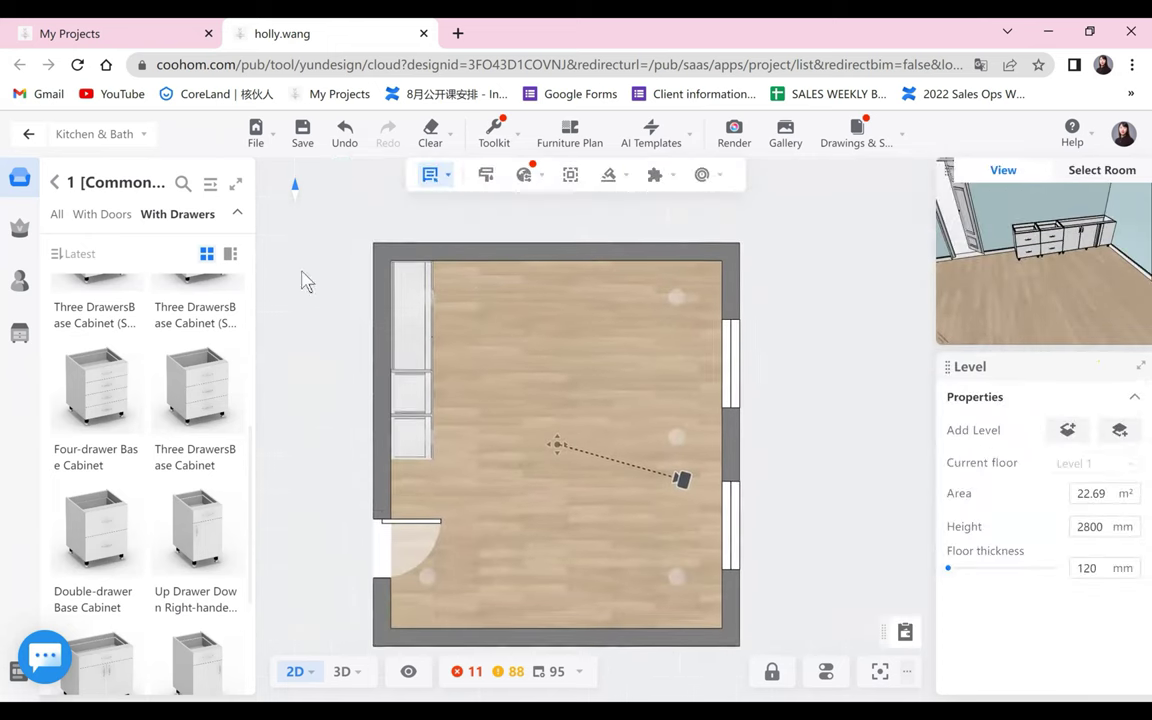
- Place a Fake Drawer Right-handed Doors Base Cabinet against the kitchen's upper wall, about 68 mm from the corner cabinet
{"action": "left_click", "coordinate": [101, 214]}
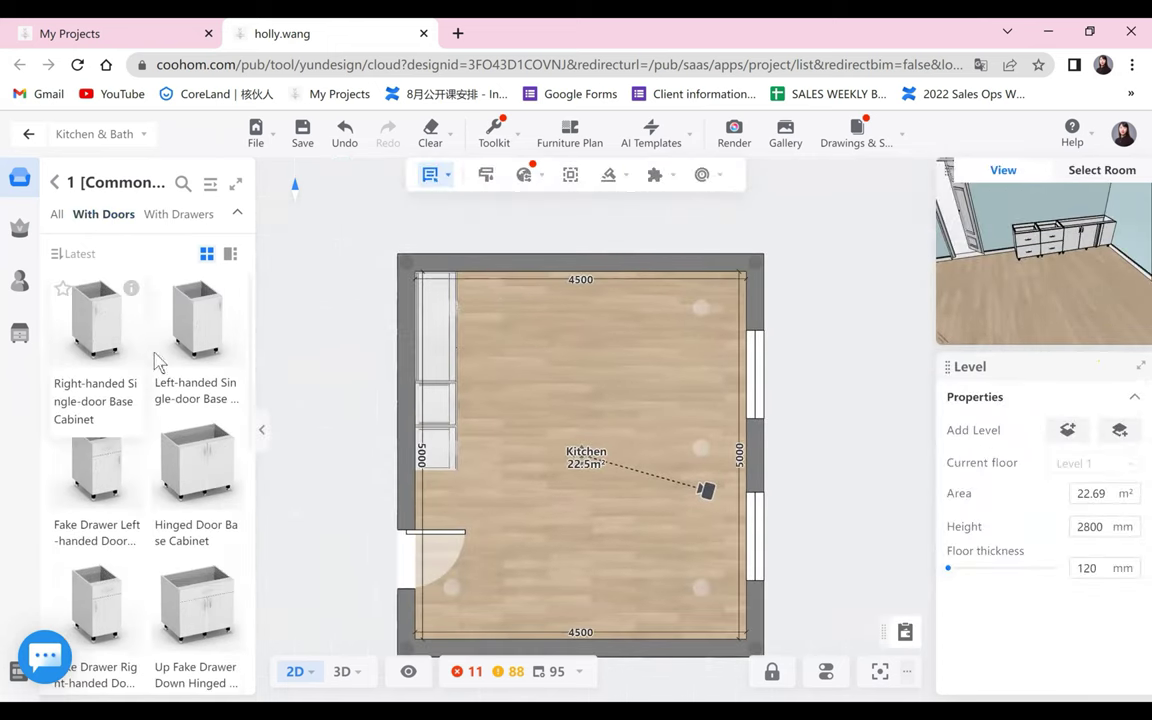
{"action": "mouse_move", "coordinate": [133, 585]}
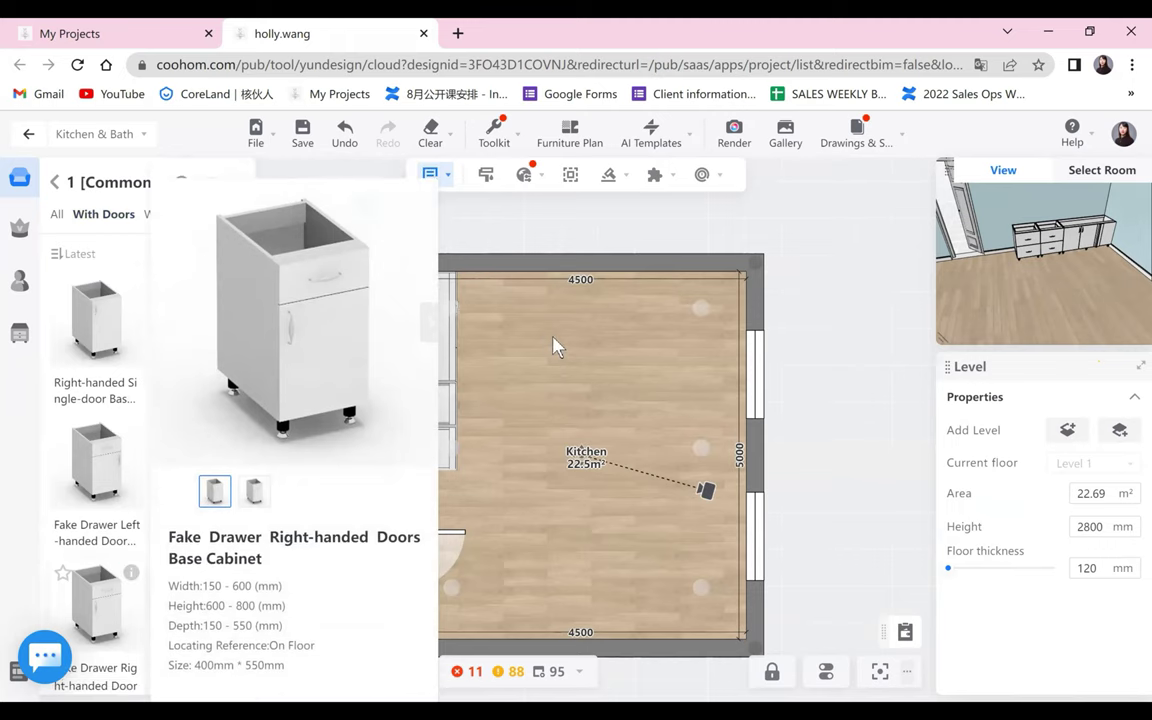
{"action": "left_click", "coordinate": [470, 305]}
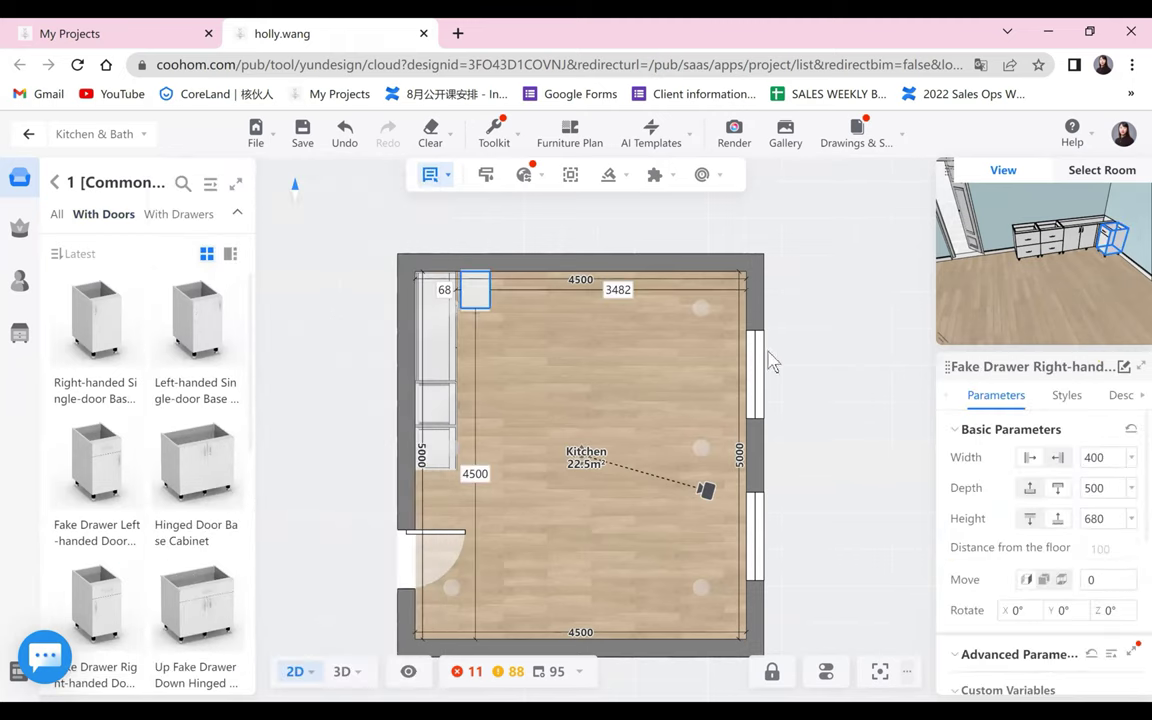
{"action": "scroll", "coordinate": [847, 366], "scroll_direction": "up", "scroll_amount": 3}
{"action": "scroll", "coordinate": [575, 370], "scroll_direction": "up", "scroll_amount": 2}
{"action": "left_click_drag", "start_coordinate": [577, 370], "coordinate": [815, 400]}
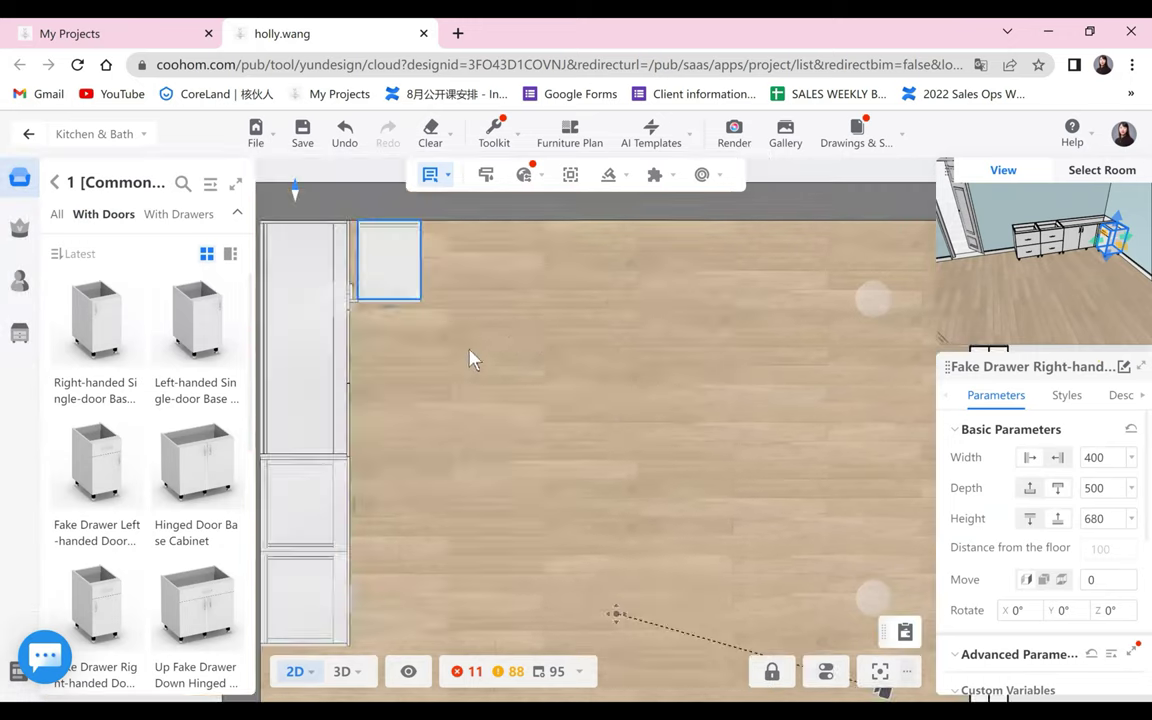
{"action": "scroll", "coordinate": [471, 360], "scroll_direction": "up", "scroll_amount": 2}
{"action": "left_click_drag", "start_coordinate": [475, 360], "coordinate": [643, 348]}
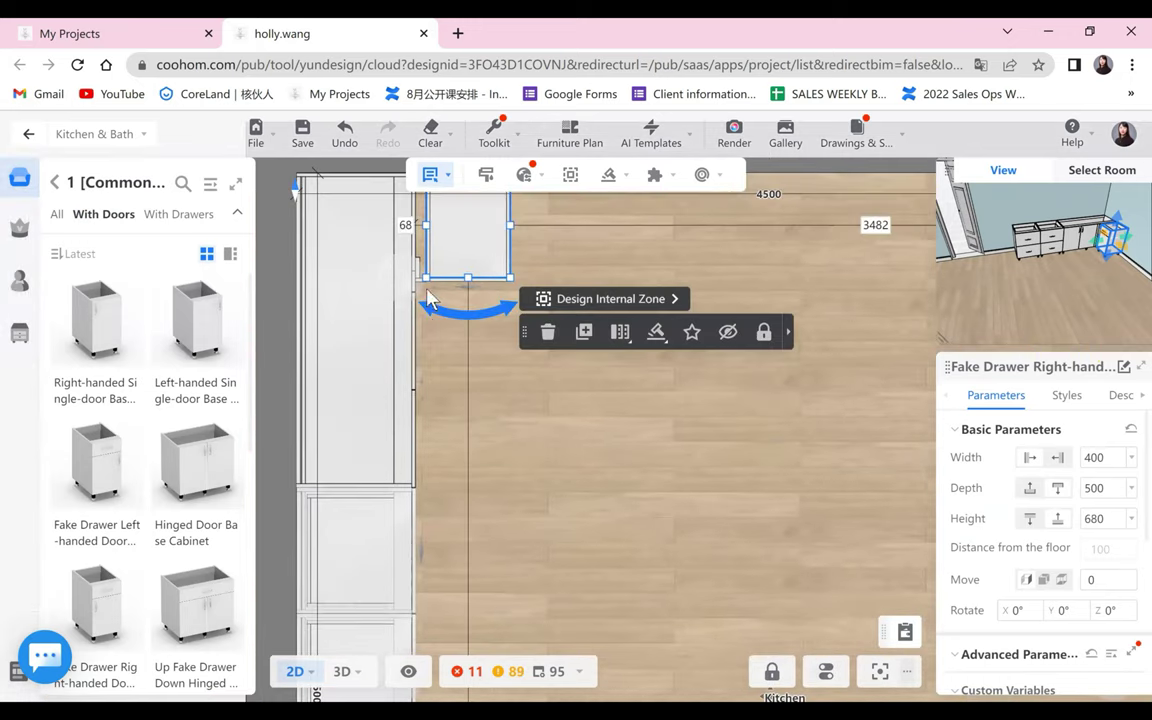
{"action": "left_click", "coordinate": [537, 473]}
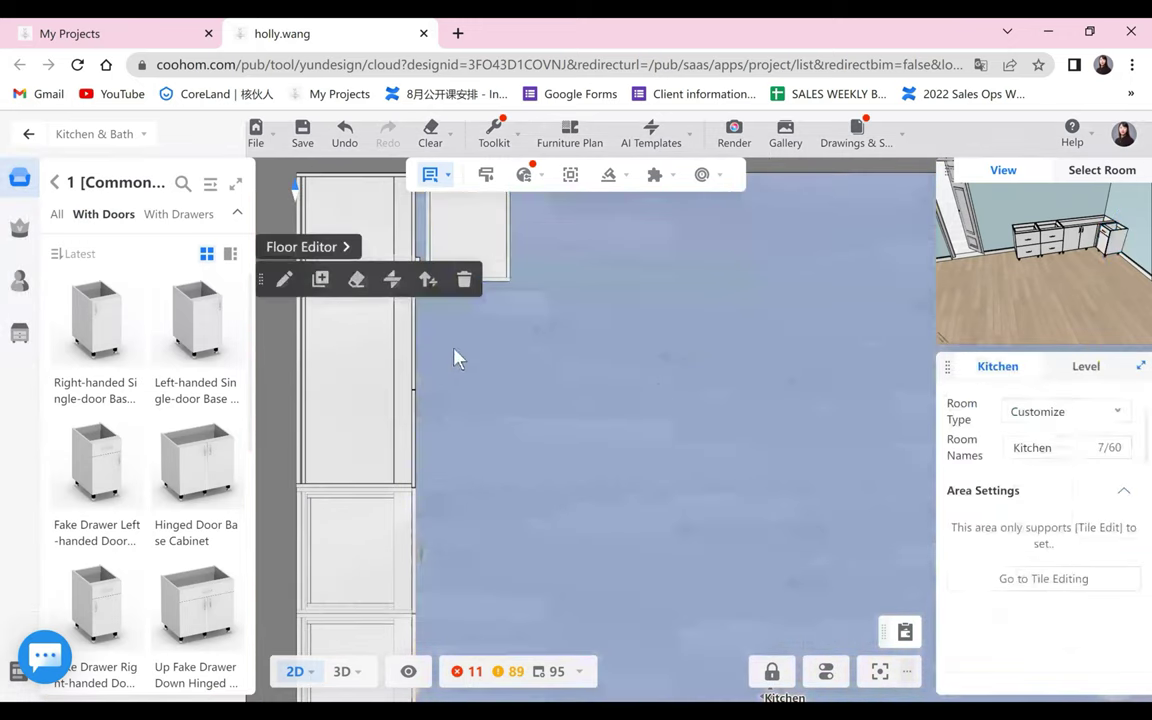
- Select the double-drawer cabinet next to the corner cabinet and examine the L-shaped cabinet run in an enlarged 3D preview
{"action": "left_click", "coordinate": [355, 605]}
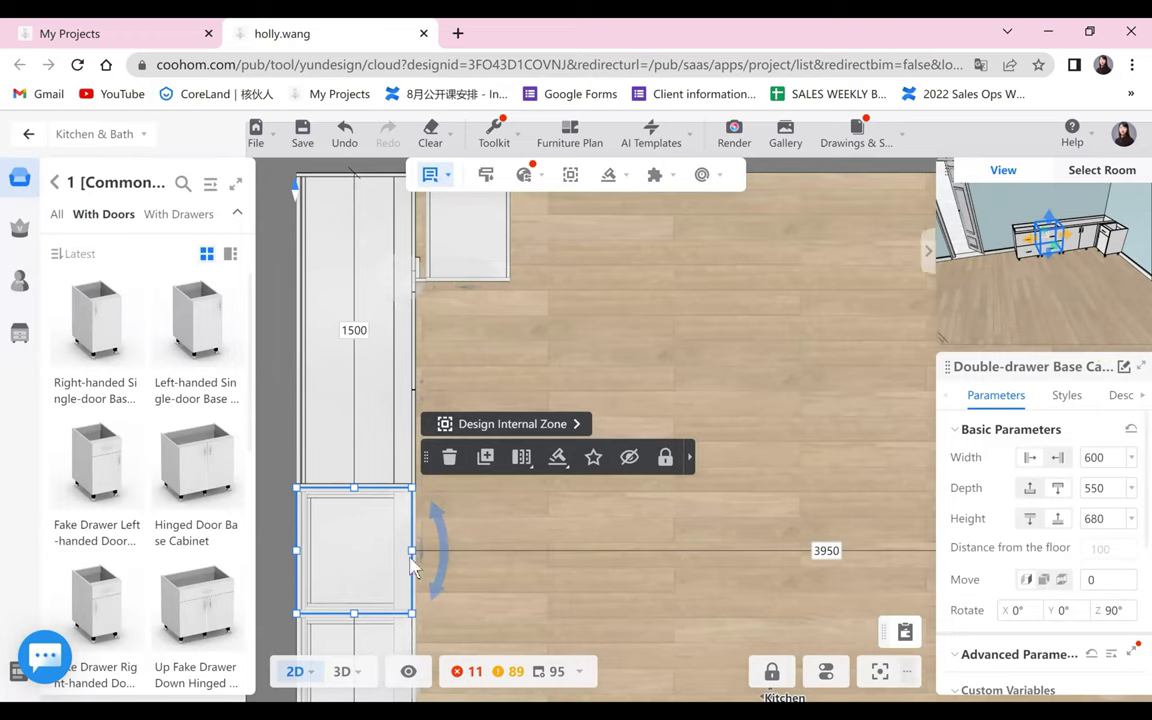
{"action": "left_click_drag", "start_coordinate": [940, 342], "coordinate": [406, 560]}
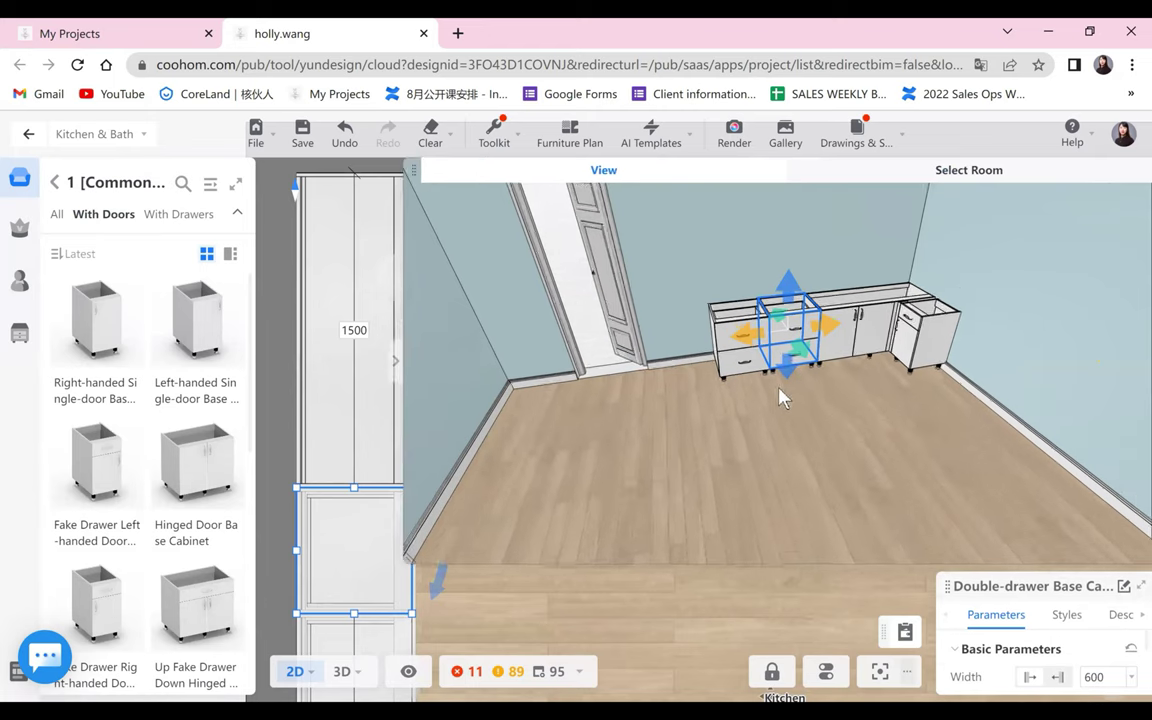
{"action": "scroll", "coordinate": [718, 336], "scroll_direction": "up", "scroll_amount": 1}
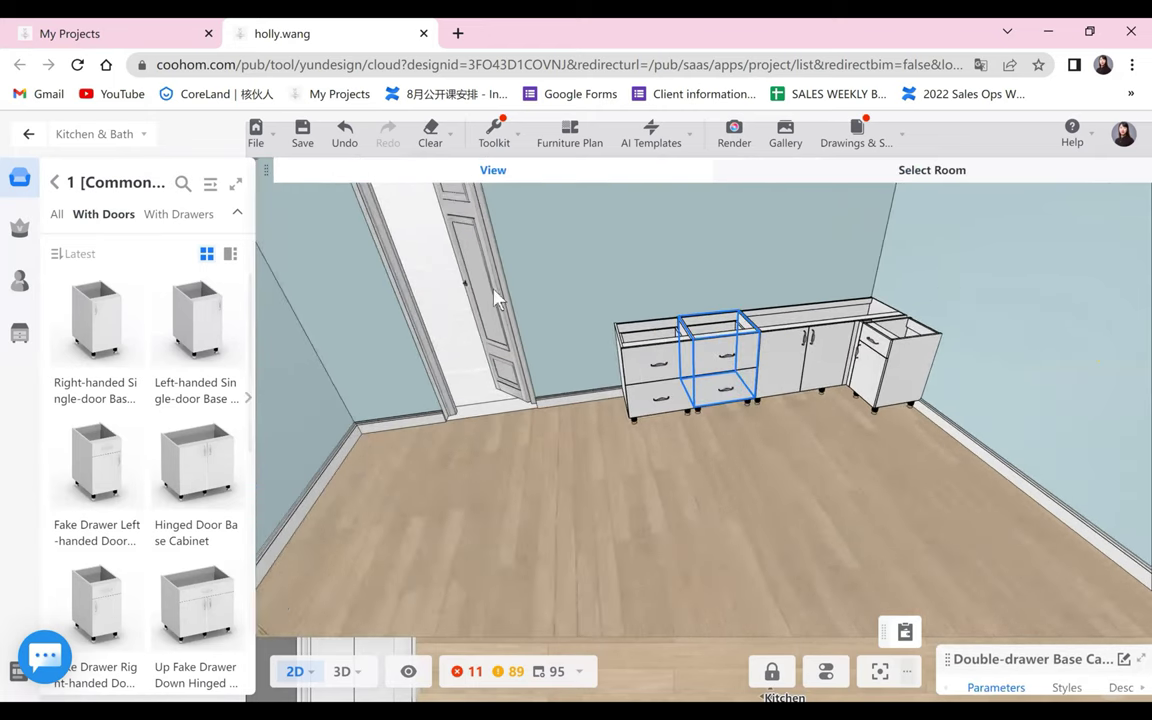
- Examine the L-shaped cabinet run and the rest of the kitchen from other angles in 3D, and return to the plan
{"action": "left_click_drag", "start_coordinate": [493, 290], "coordinate": [445, 277]}
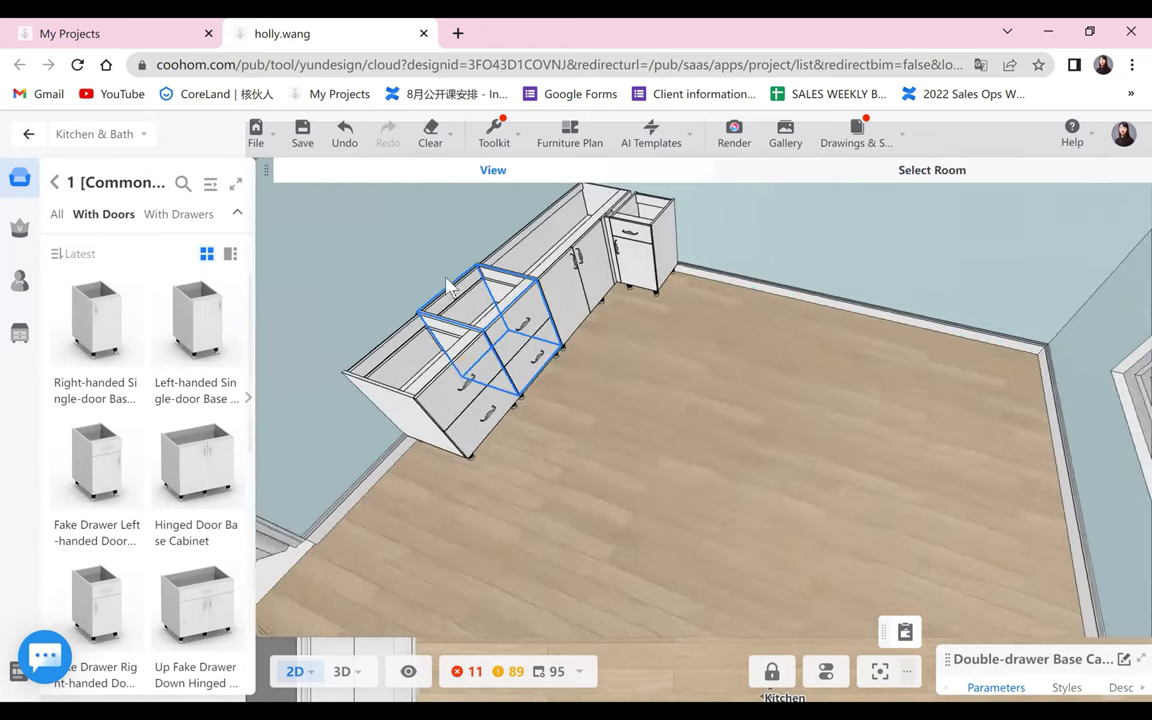
{"action": "scroll", "coordinate": [450, 277], "scroll_direction": "up", "scroll_amount": 3}
{"action": "scroll", "coordinate": [952, 290], "scroll_direction": "up", "scroll_amount": 1}
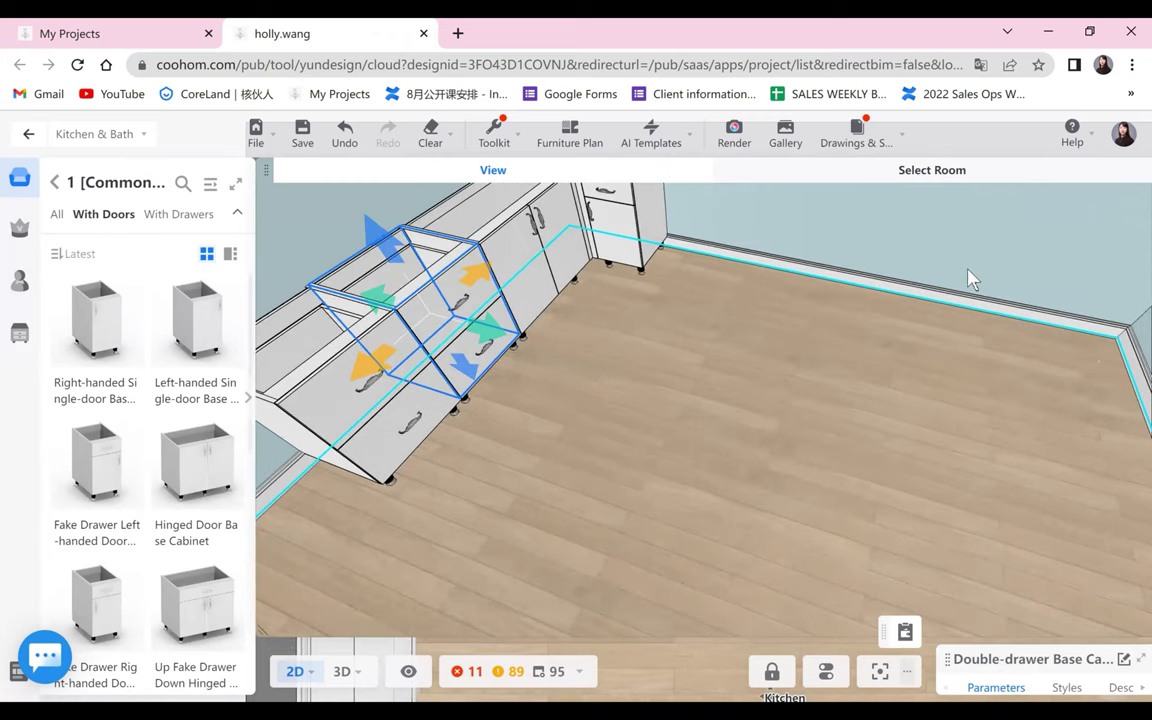
{"action": "left_click_drag", "start_coordinate": [1036, 260], "coordinate": [694, 278]}
{"action": "left_click_drag", "start_coordinate": [262, 630], "coordinate": [942, 338]}
{"action": "scroll", "coordinate": [682, 268], "scroll_direction": "down", "scroll_amount": 3}
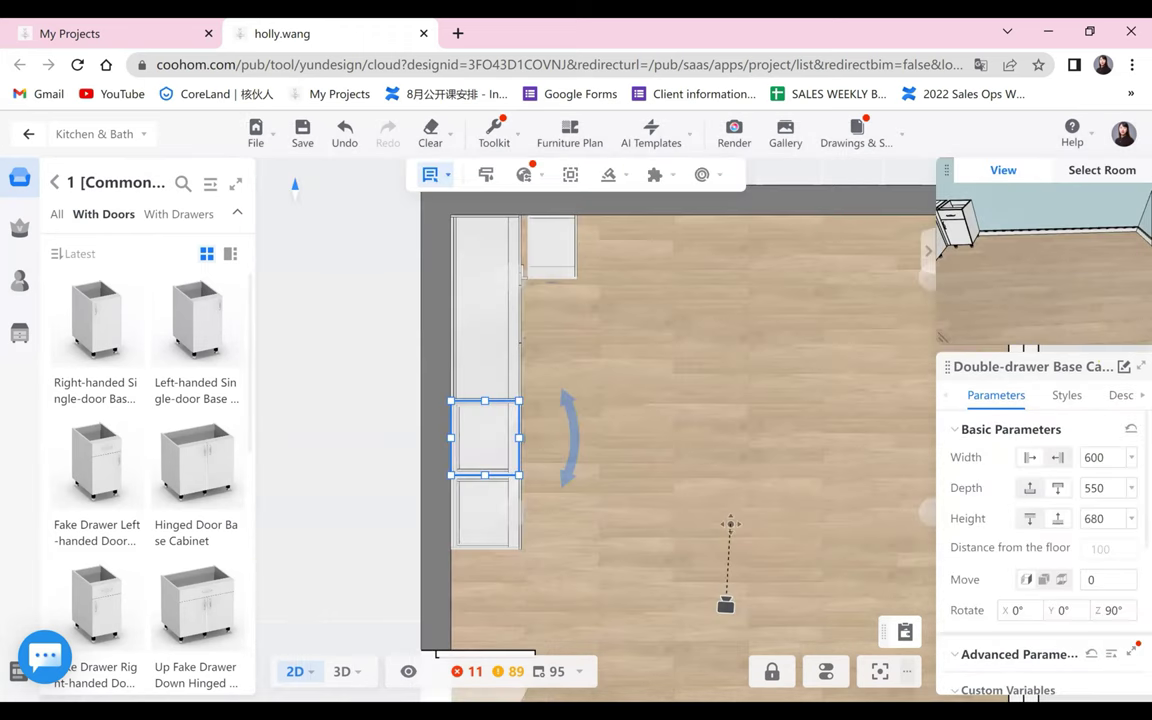
- Place a Bottom Drawer Microwave Oven Base Cabinet 2 from the appliance base cabinets against the upper wall, beside the fake-drawer cabinet
{"action": "left_click", "coordinate": [237, 214]}
{"action": "left_click", "coordinate": [90, 281]}
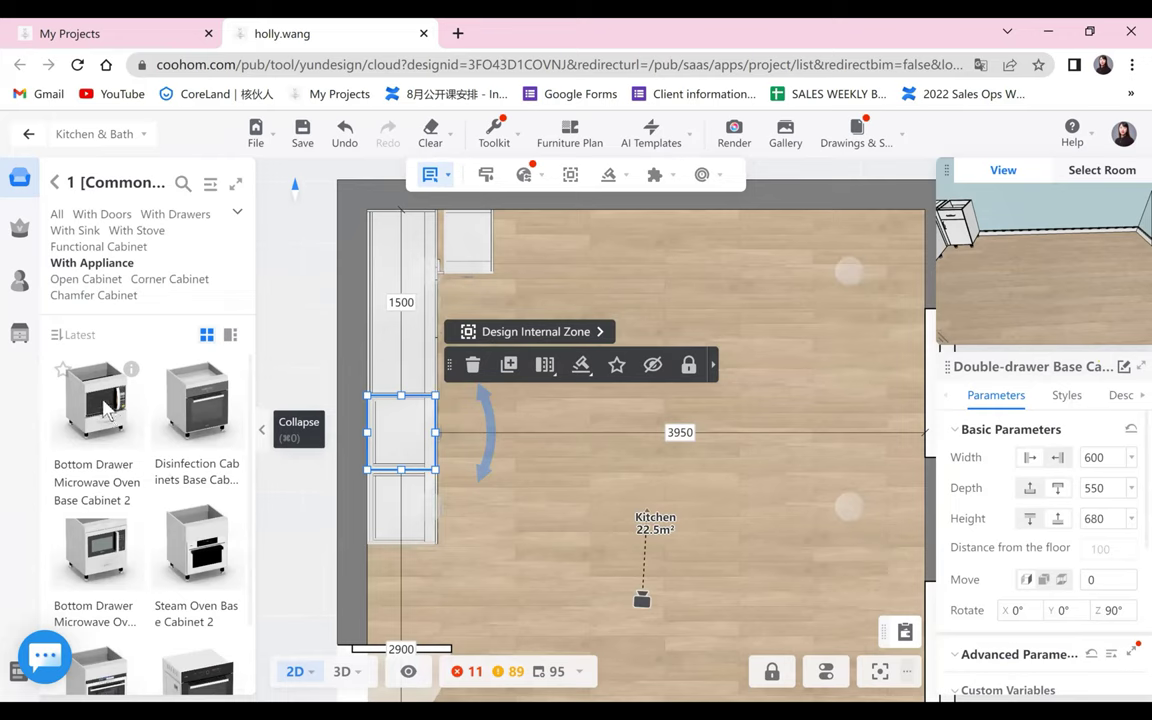
{"action": "left_click", "coordinate": [500, 255]}
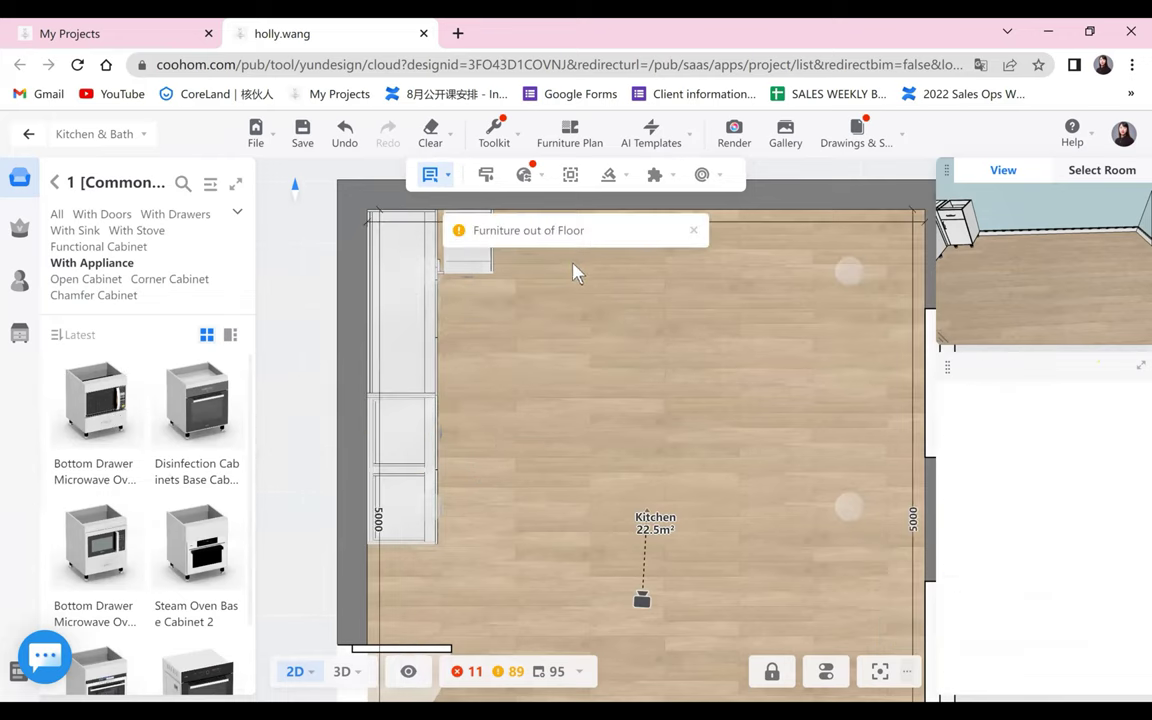
{"action": "left_click", "coordinate": [536, 252]}
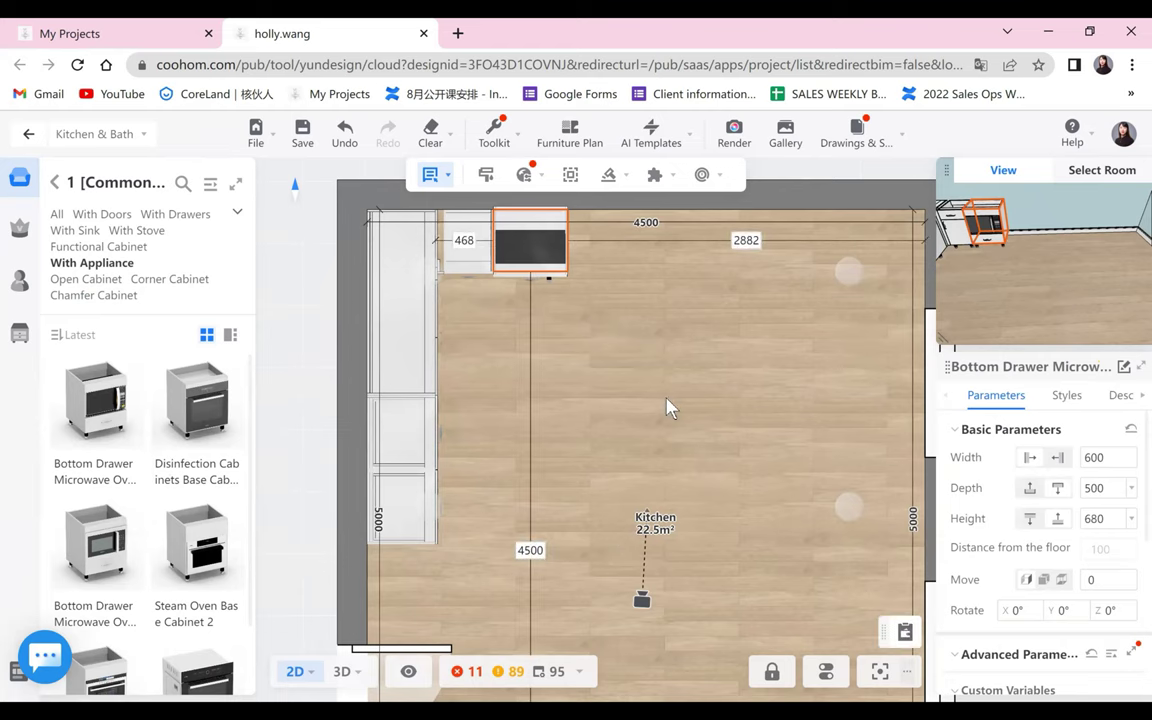
{"action": "left_click", "coordinate": [553, 388]}
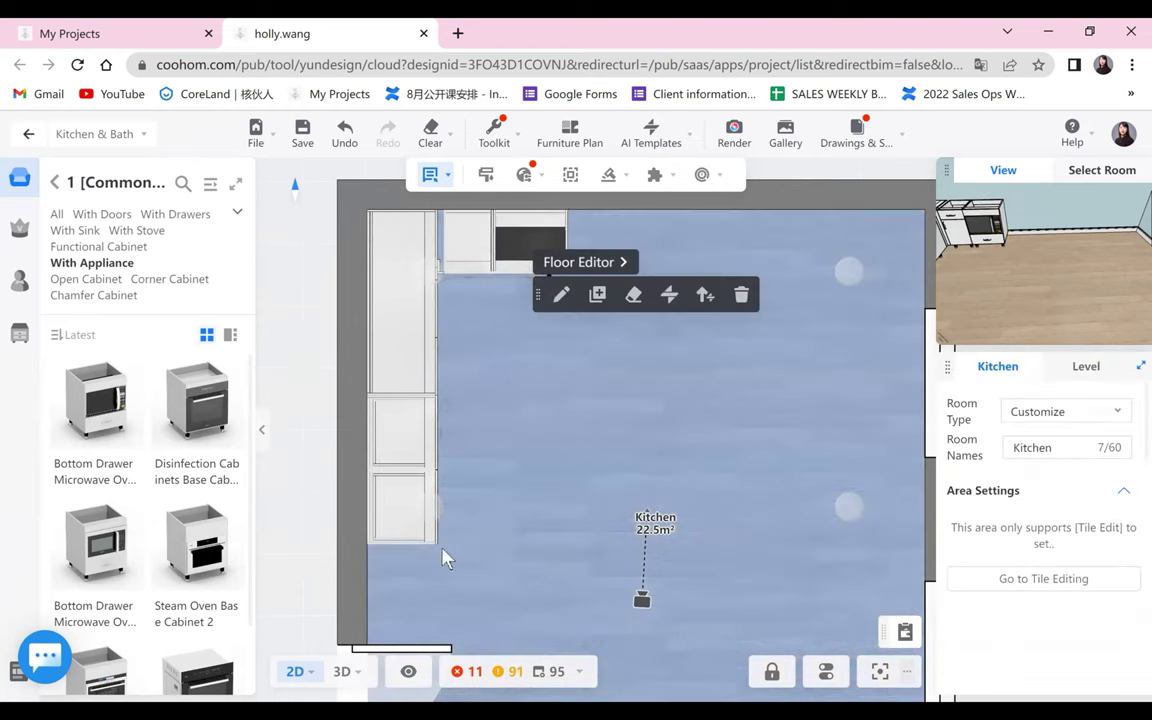
- Place a Hinged Door Base Cabinet from the base cabinets with doors against the upper wall, directly right of the microwave cabinet
{"action": "left_click", "coordinate": [100, 216]}
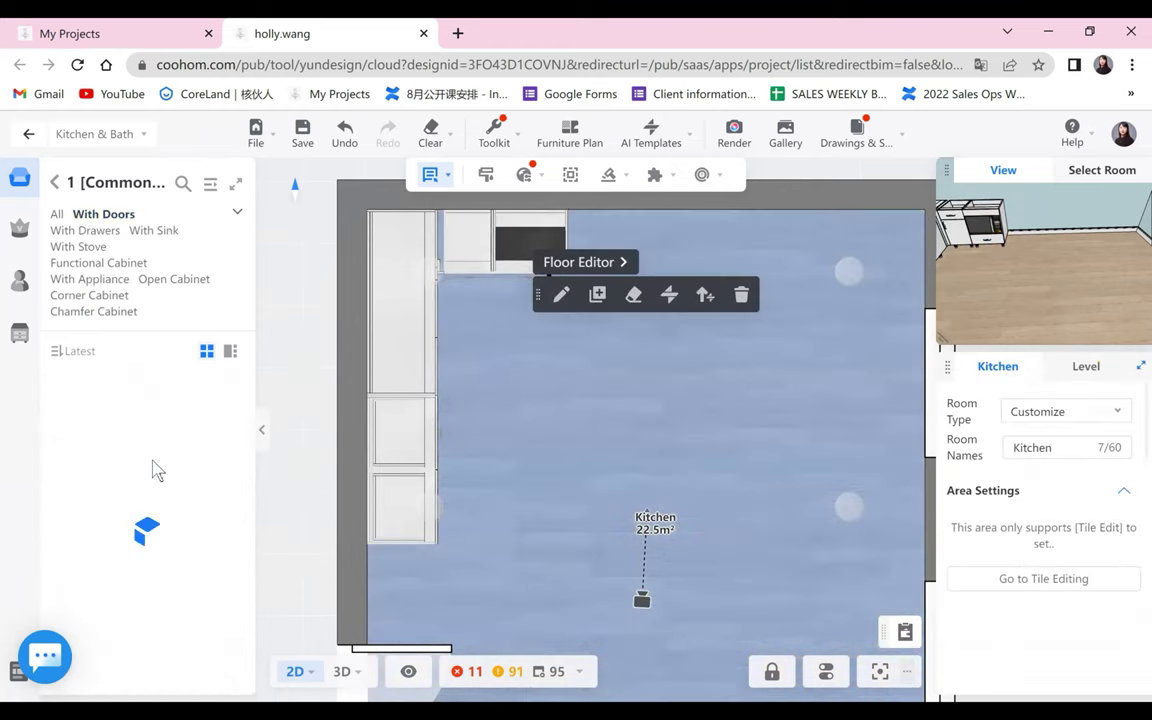
{"action": "left_click", "coordinate": [661, 396]}
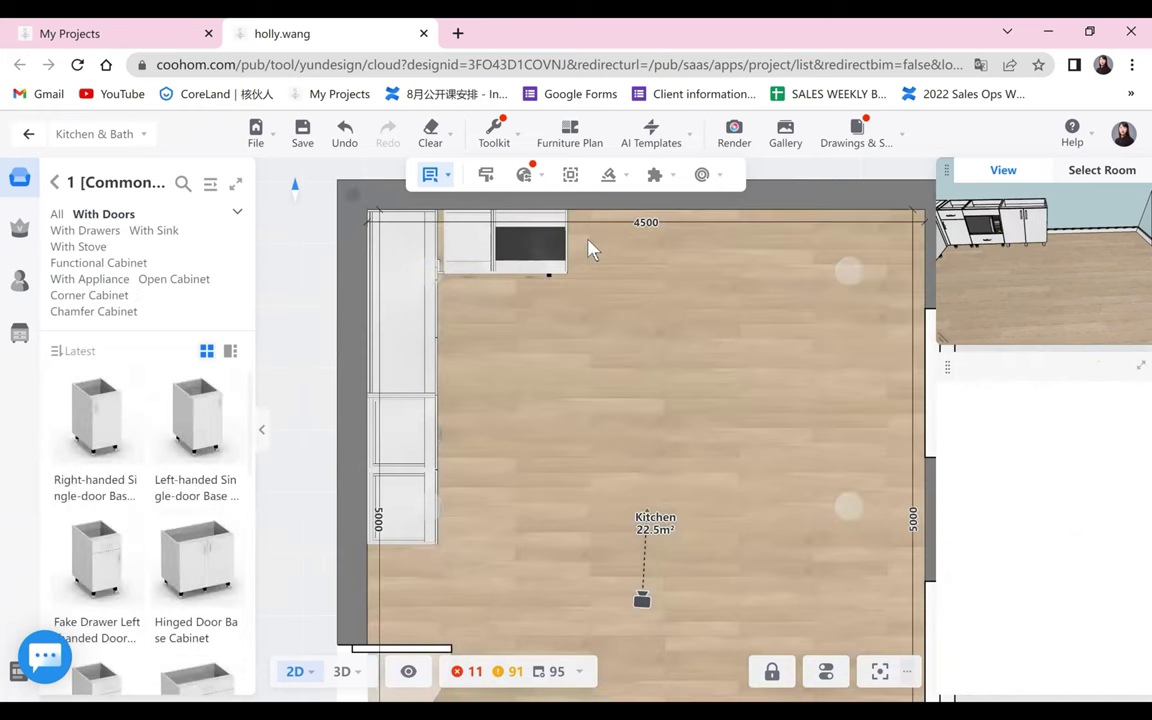
{"action": "left_click", "coordinate": [590, 248]}
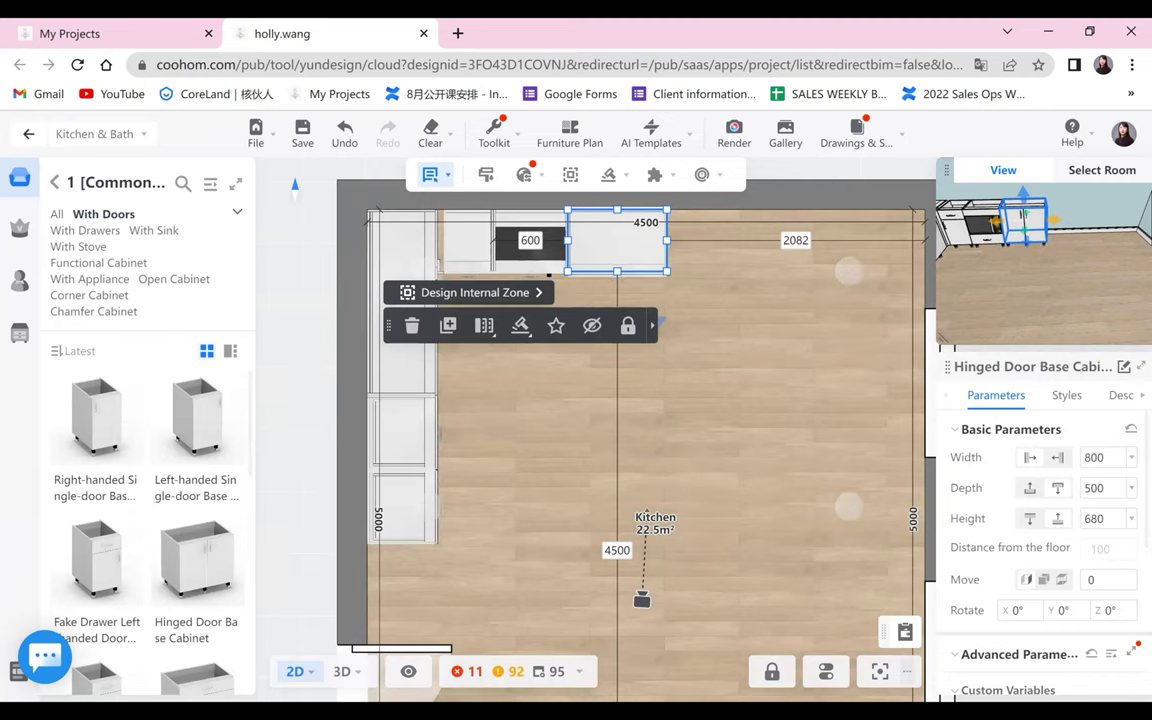
- Place a Fake Drawer Right-handed Doors Base Cabinet directly right of the hinged door cabinet and check the run in an enlarged 3D preview
{"action": "scroll", "coordinate": [103, 540], "scroll_direction": "down", "scroll_amount": 3}
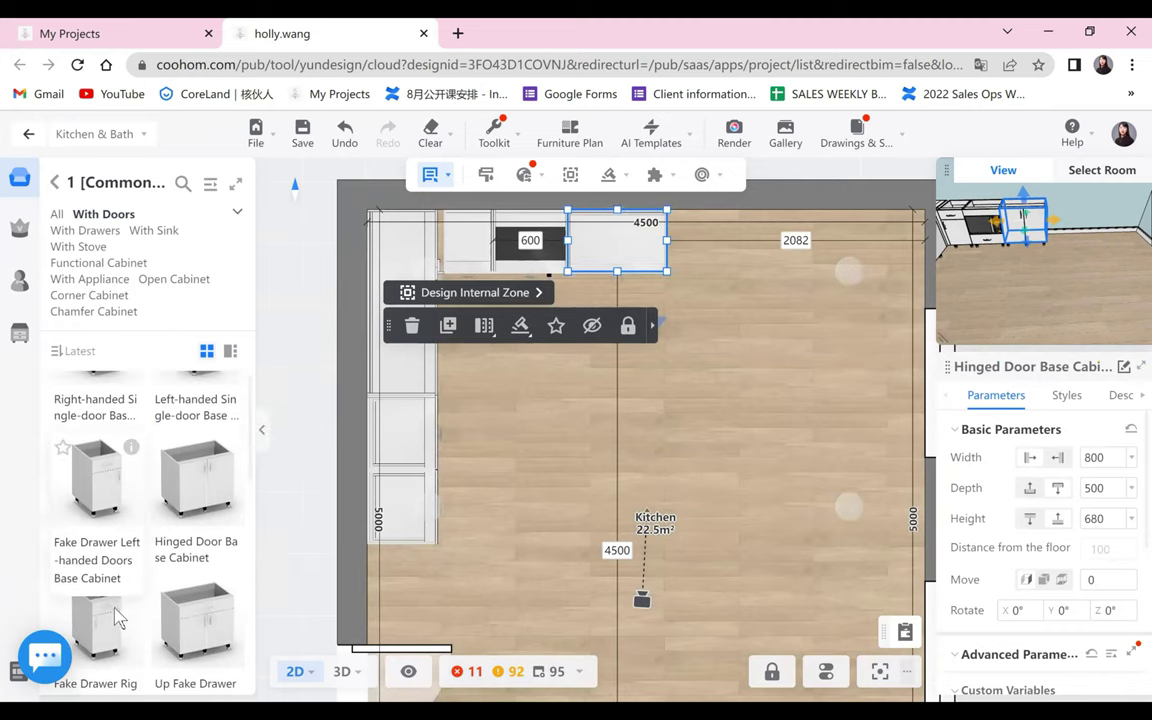
{"action": "left_click", "coordinate": [100, 520]}
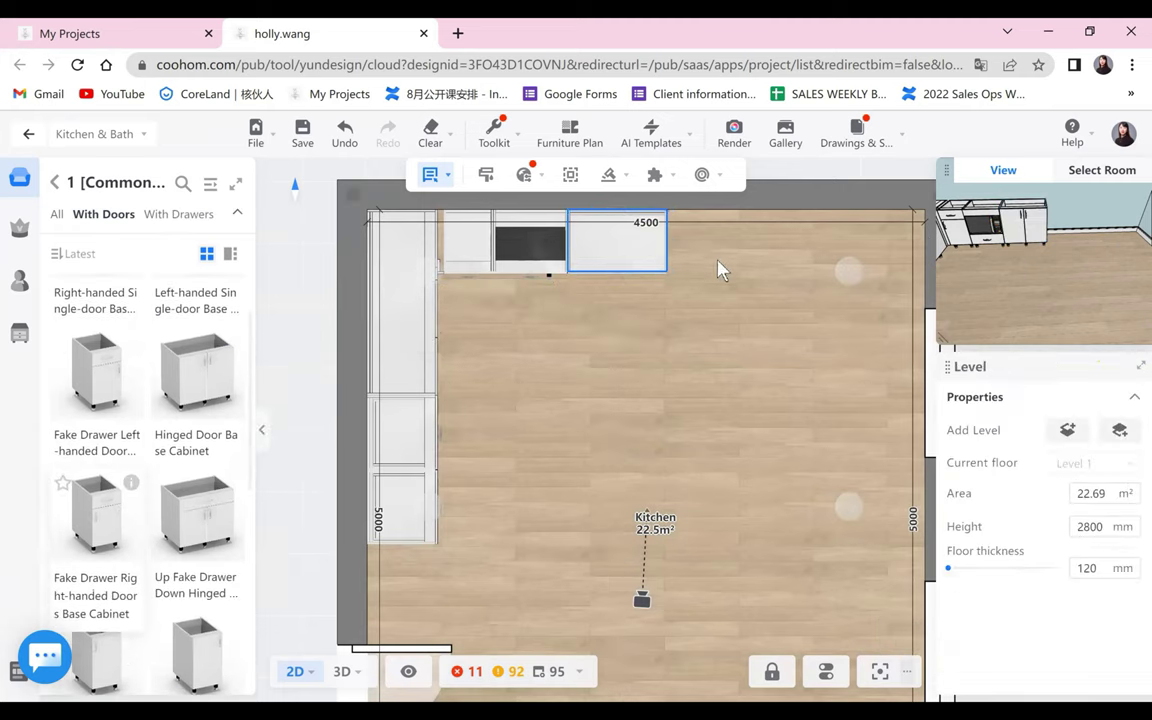
{"action": "left_click", "coordinate": [691, 245]}
{"action": "left_click", "coordinate": [820, 388]}
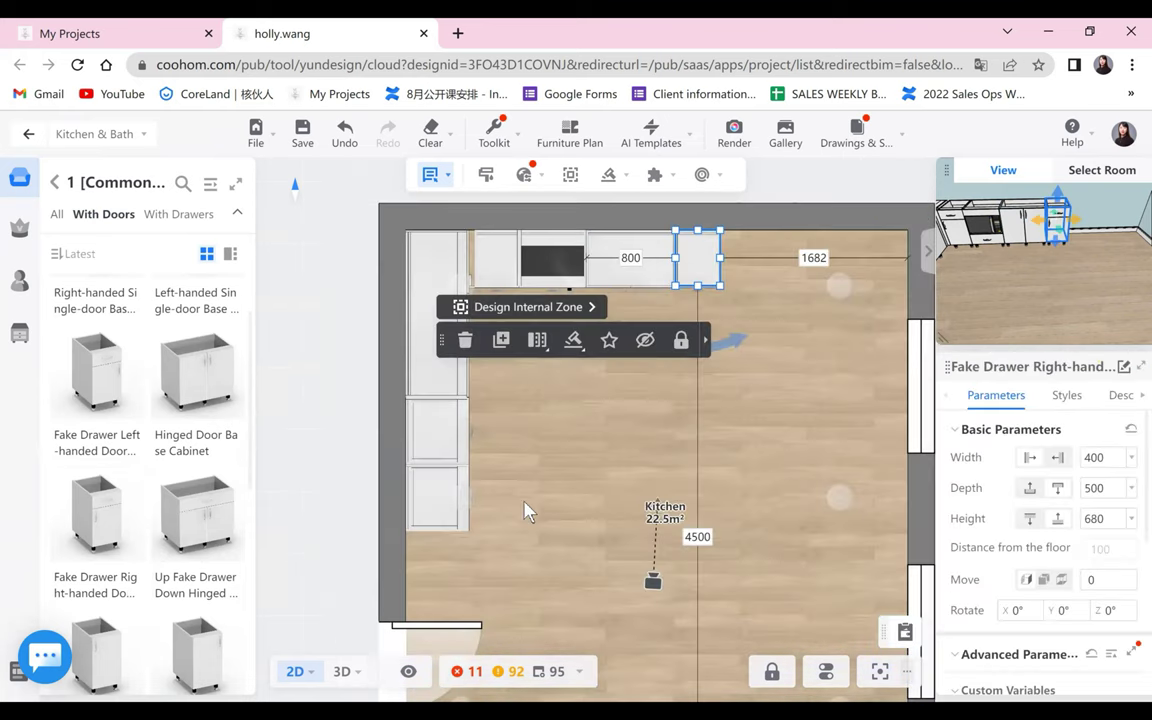
{"action": "left_click_drag", "start_coordinate": [524, 502], "coordinate": [380, 551]}
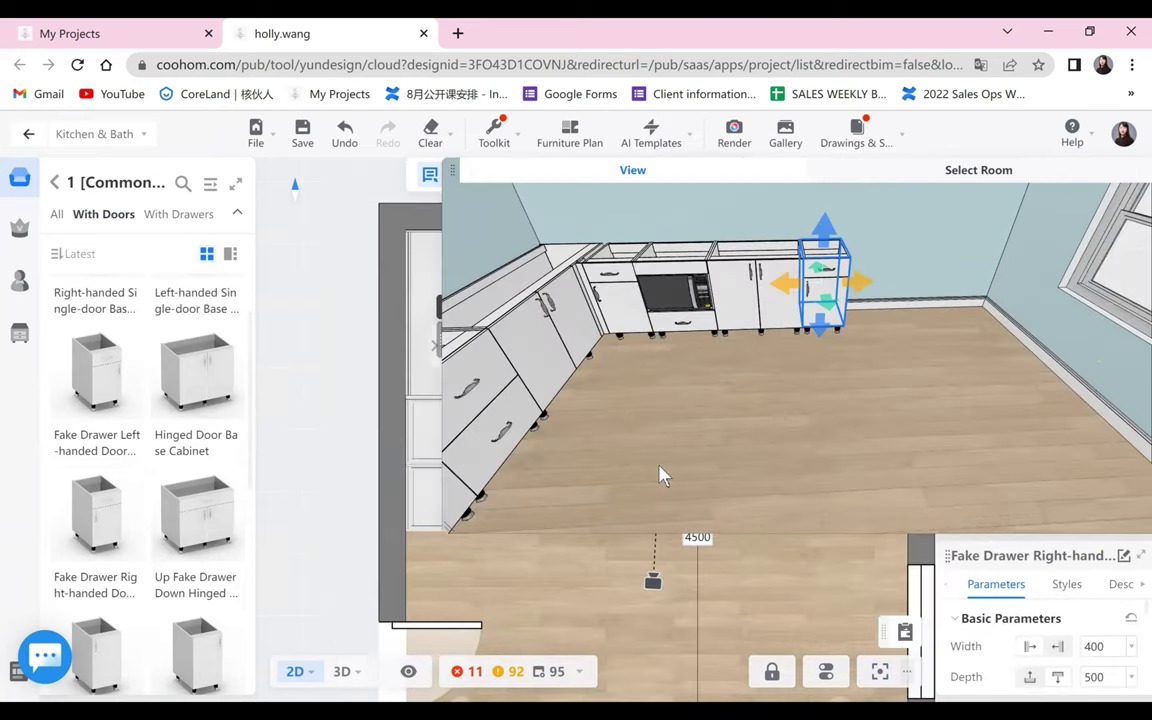
{"action": "left_click_drag", "start_coordinate": [631, 463], "coordinate": [476, 573]}
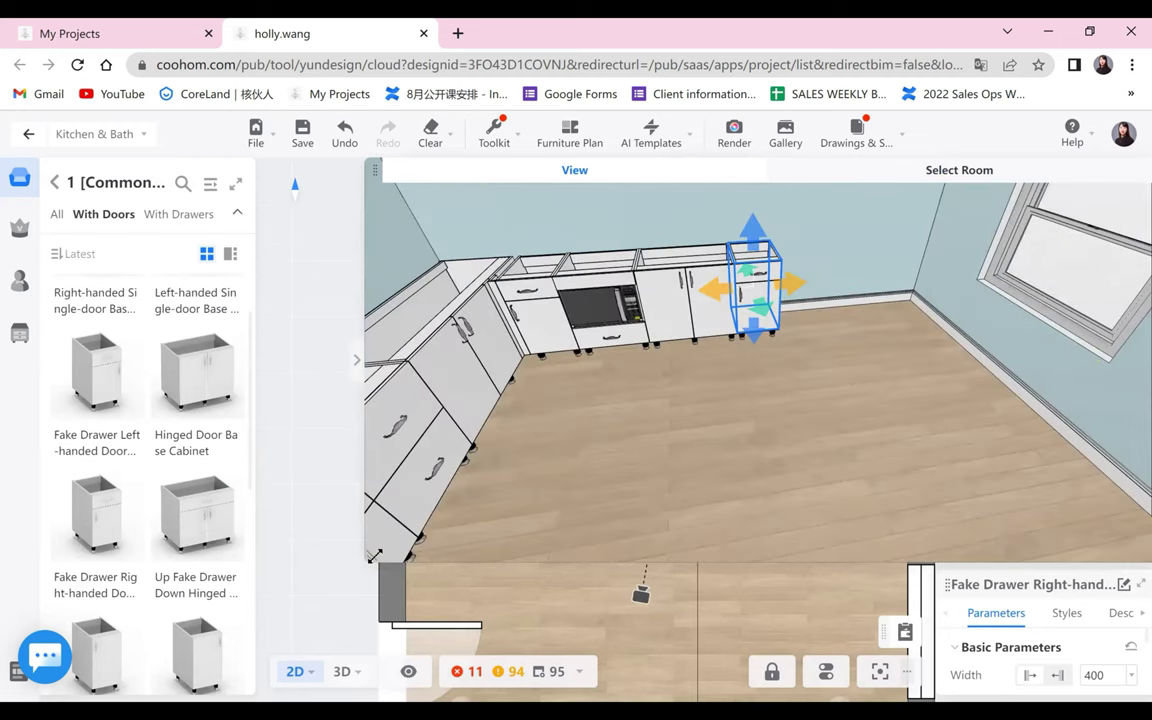
{"action": "left_click_drag", "start_coordinate": [367, 561], "coordinate": [1026, 354]}
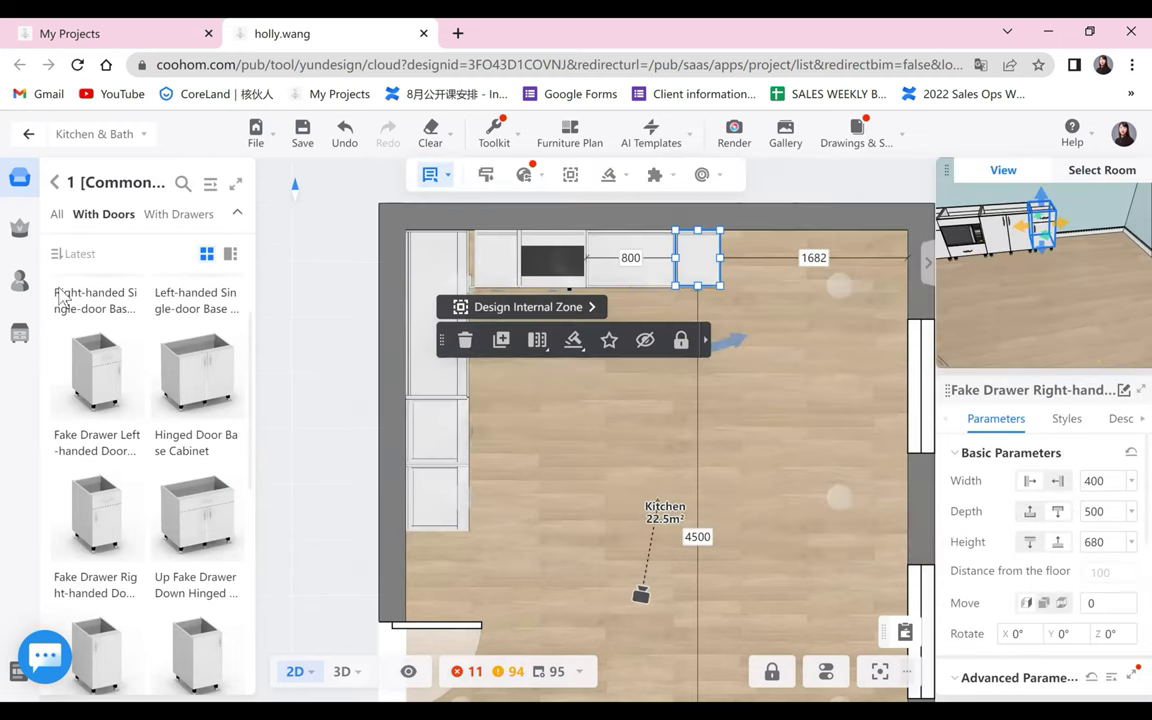
- Place a Right-handed Doors High Cabinet from the common tall cabinets with doors at the right end of the upper-wall run
{"action": "left_click", "coordinate": [55, 182]}
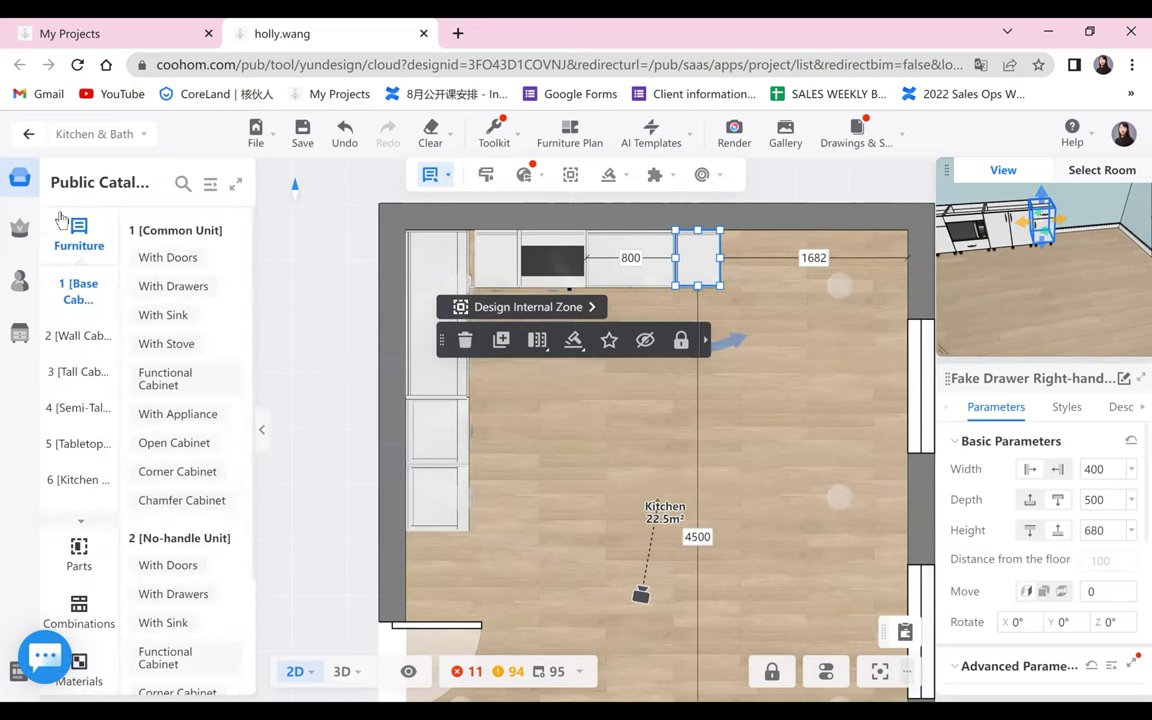
{"action": "left_click", "coordinate": [72, 376]}
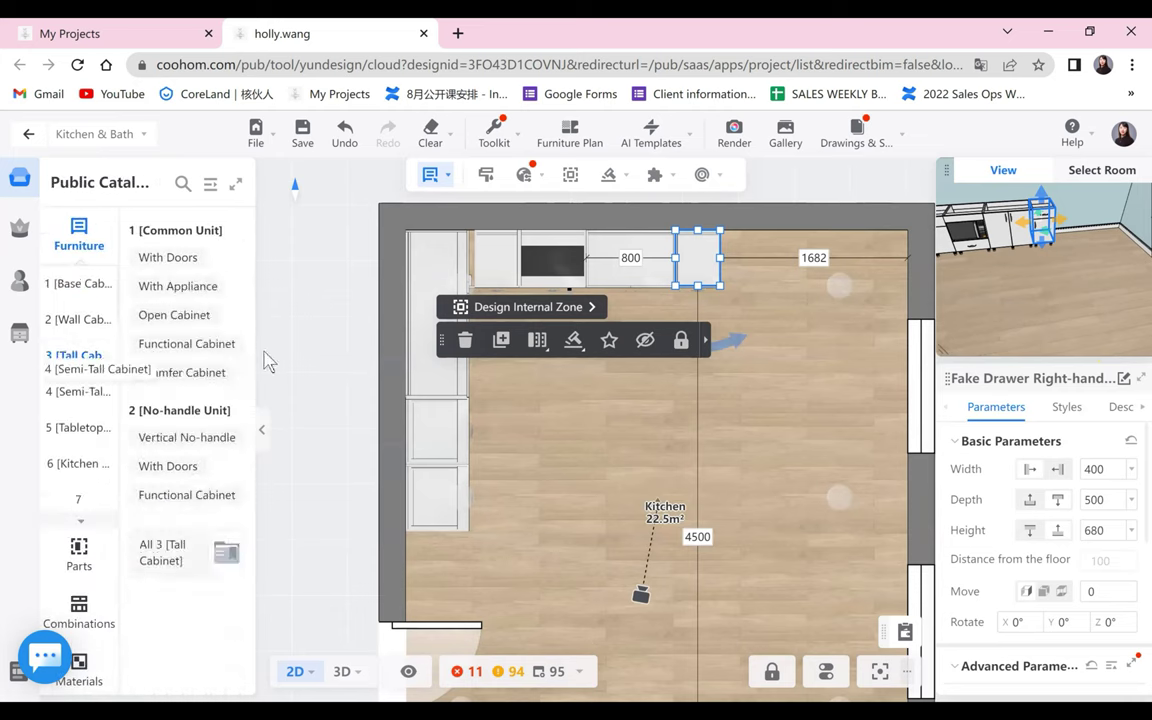
{"action": "left_click", "coordinate": [157, 258]}
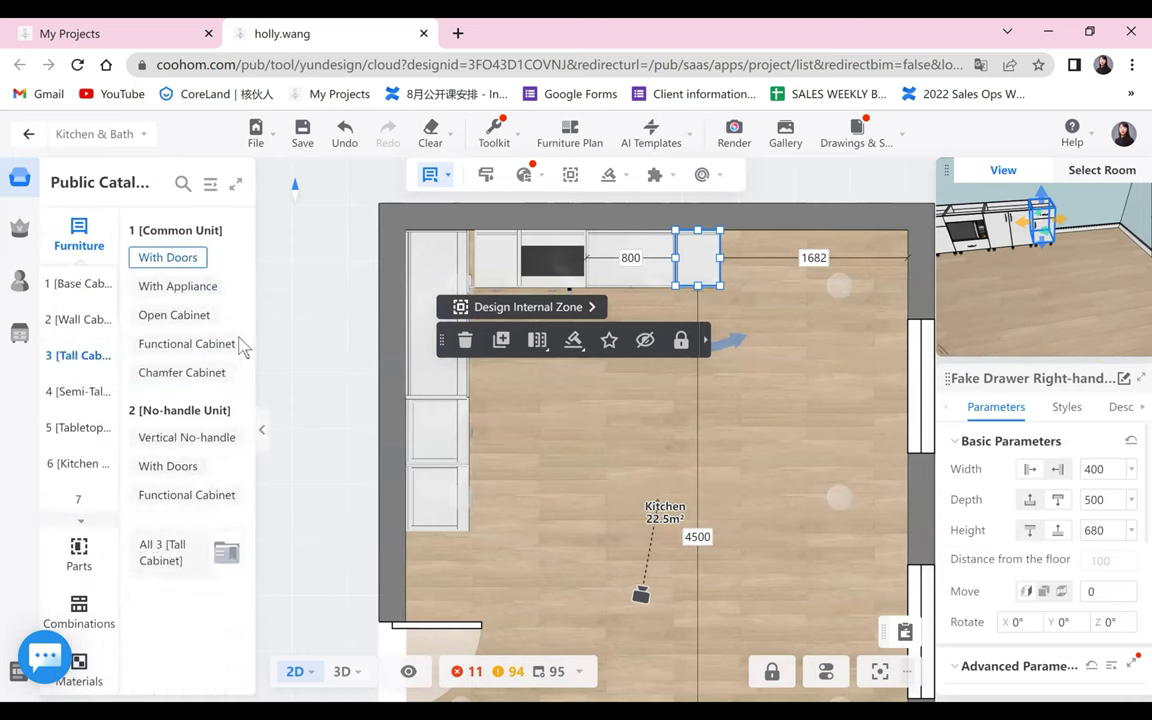
{"action": "mouse_move", "coordinate": [205, 380]}
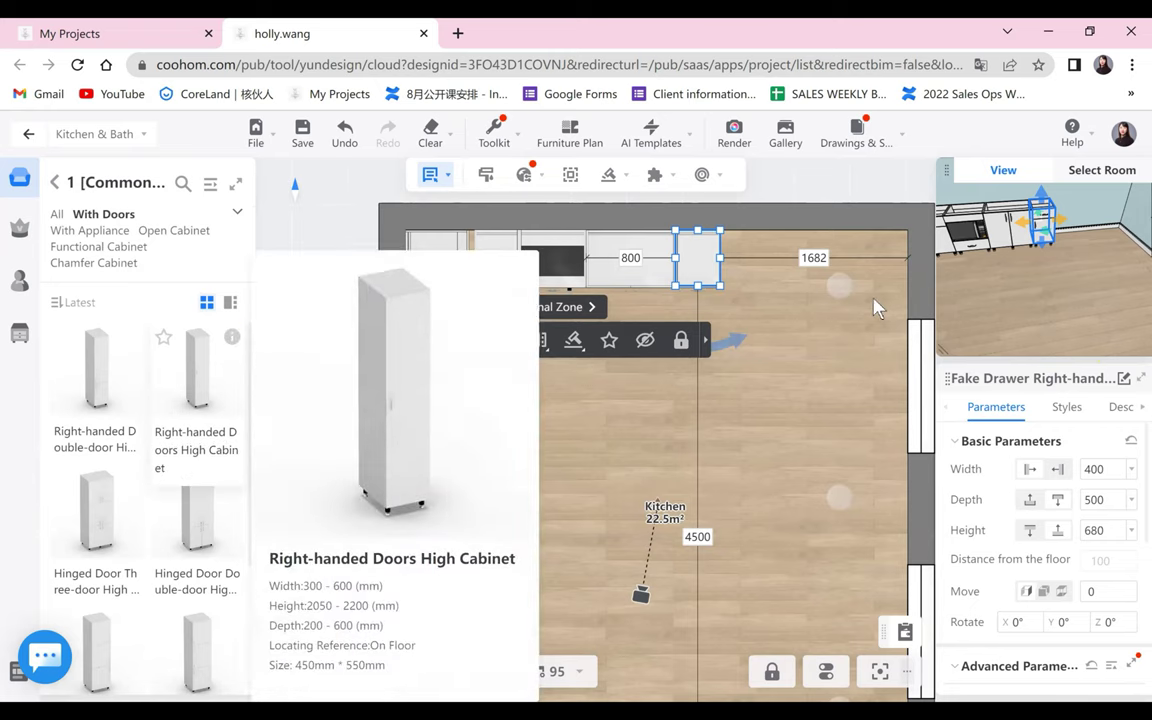
{"action": "left_click", "coordinate": [728, 270]}
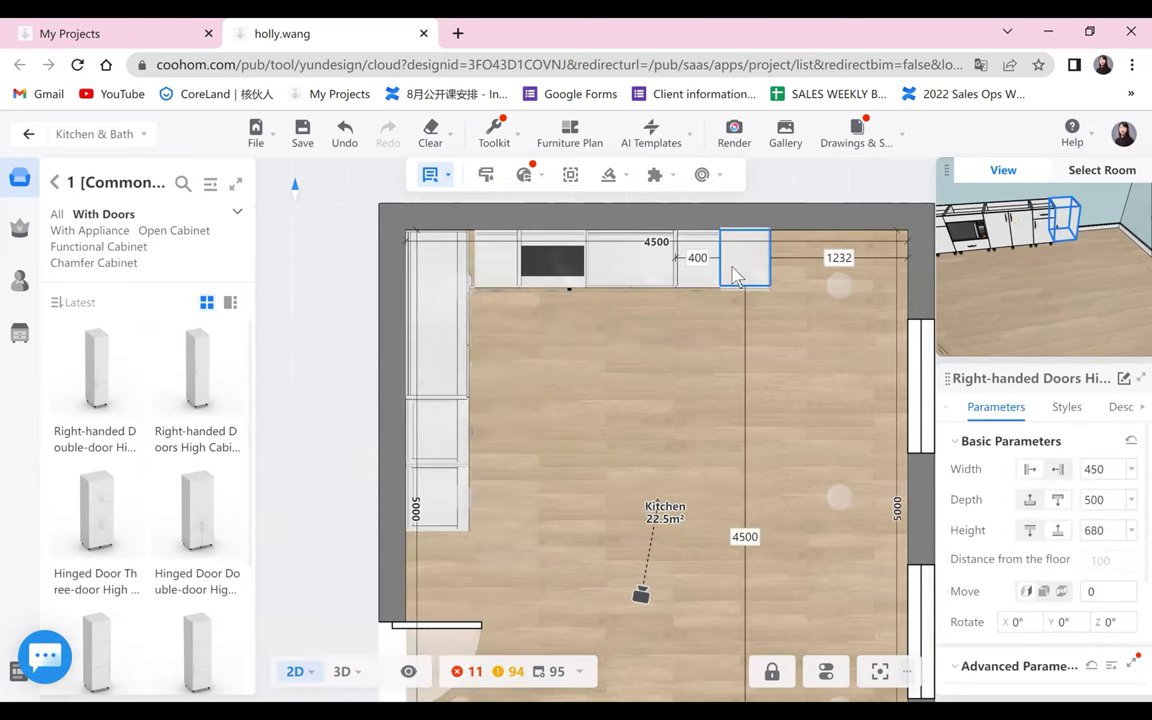
{"action": "right_click", "coordinate": [621, 357]}
{"action": "right_click_drag", "start_coordinate": [621, 357], "coordinate": [557, 354]}
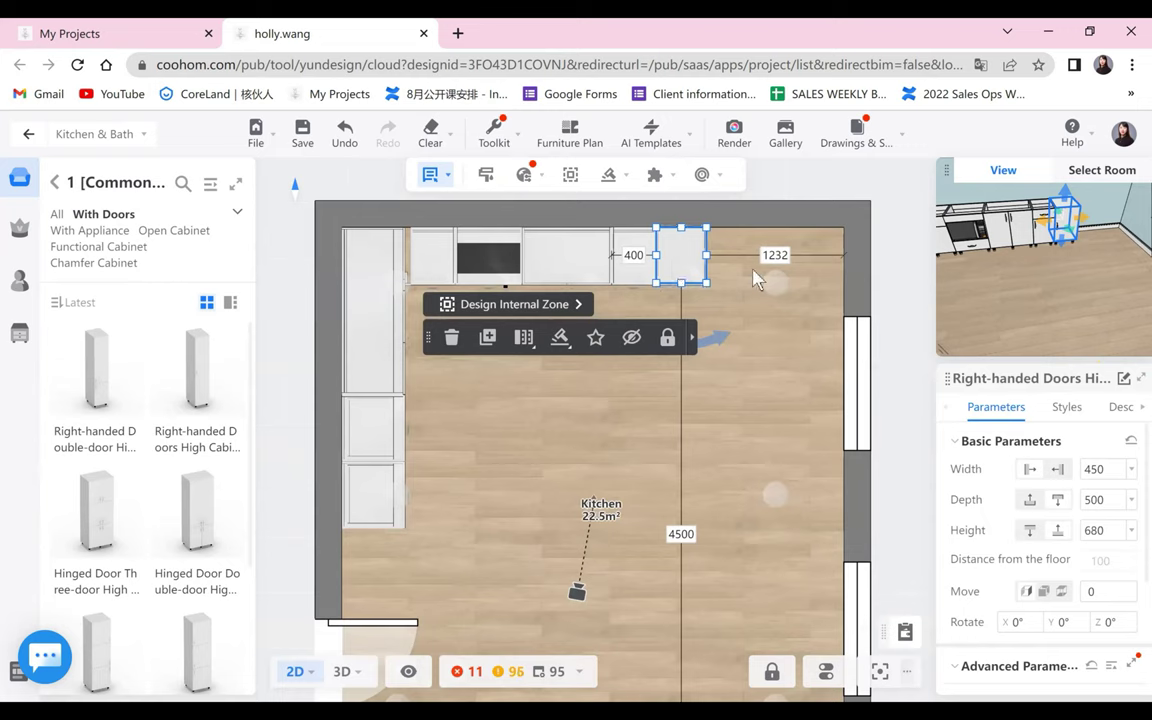
- Place a Hinged Door Three-door High Cabinet 1232 mm wide, filling the upper-wall gap between the single high cabinet and the right wall
{"action": "mouse_move", "coordinate": [130, 478]}
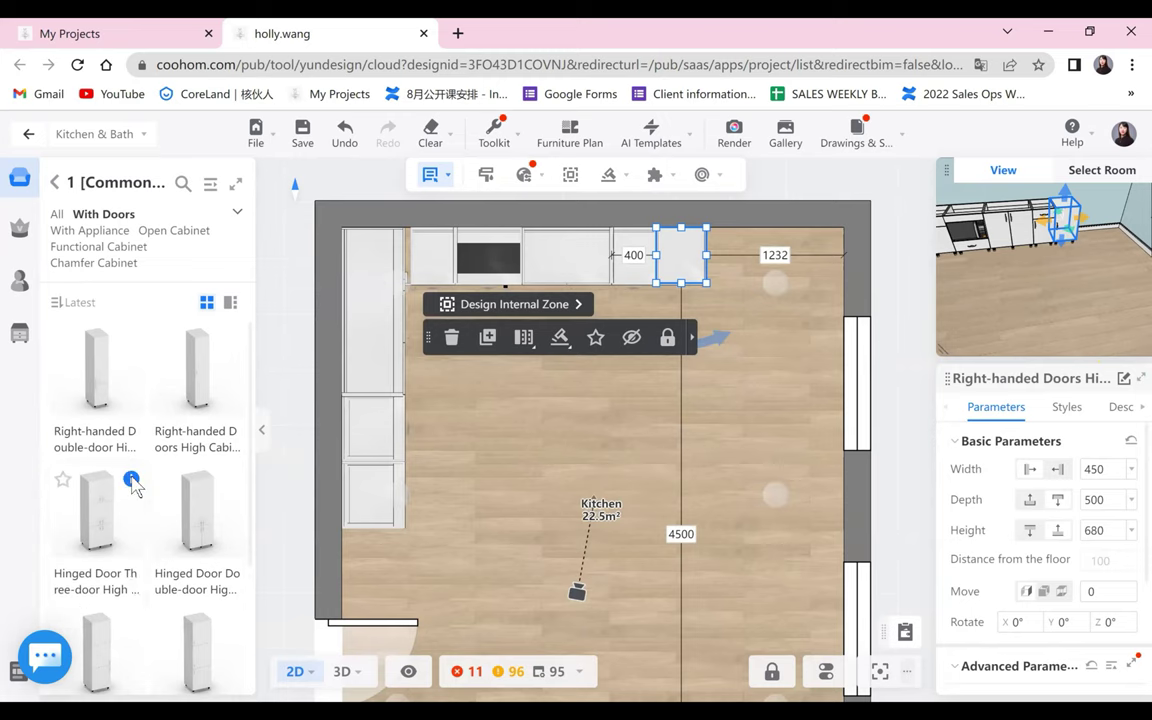
{"action": "left_click", "coordinate": [755, 287]}
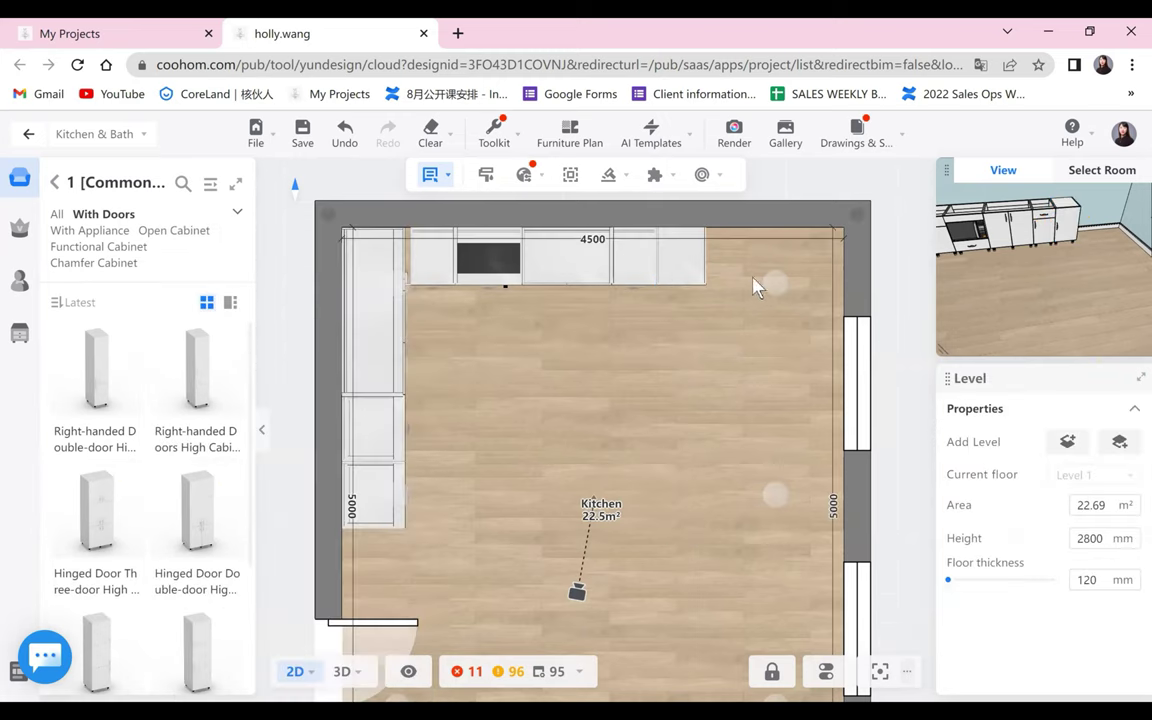
{"action": "left_click", "coordinate": [708, 282]}
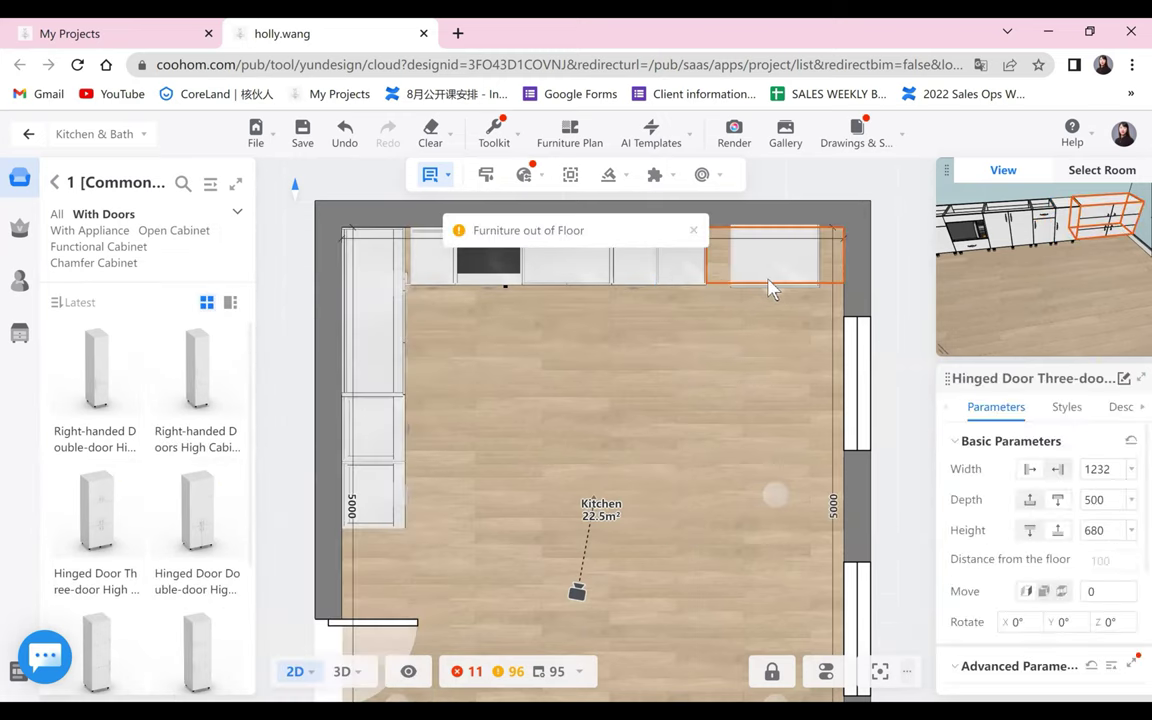
{"action": "mouse_move", "coordinate": [766, 275]}
{"action": "left_mouse_down"}
{"action": "mouse_move", "coordinate": [695, 356]}
{"action": "mouse_move", "coordinate": [594, 394]}
{"action": "mouse_move", "coordinate": [761, 272]}
{"action": "left_mouse_up"}
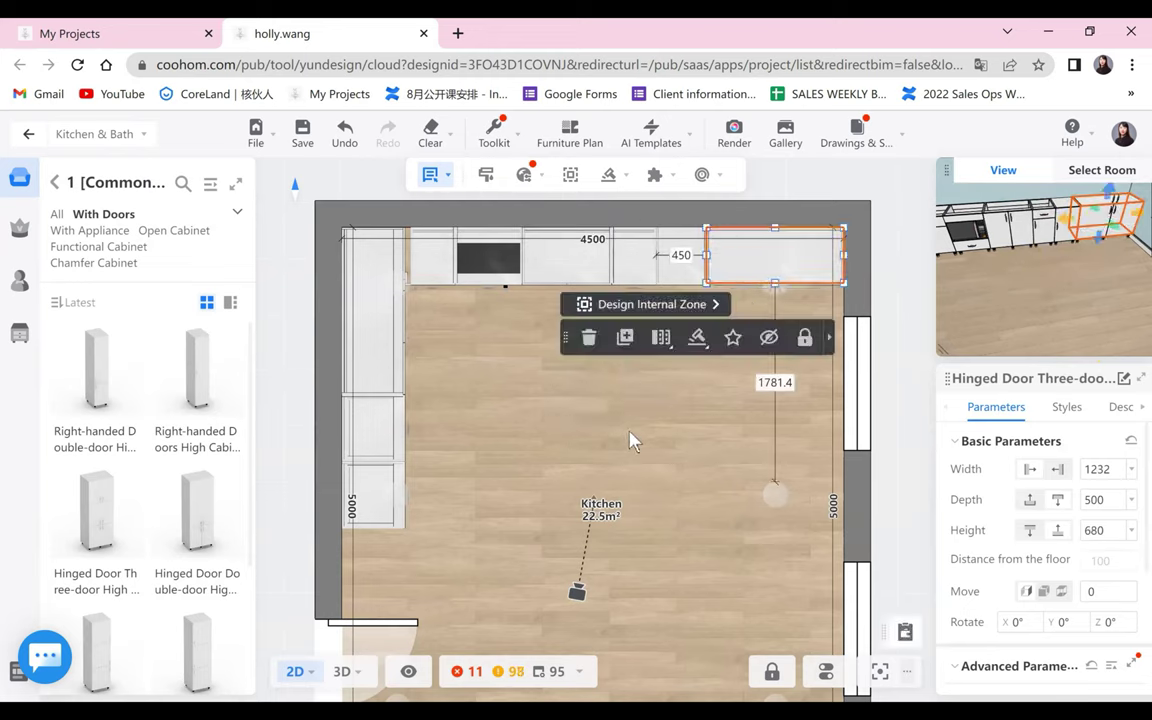
{"action": "left_click", "coordinate": [794, 266]}
{"action": "left_click", "coordinate": [797, 264]}
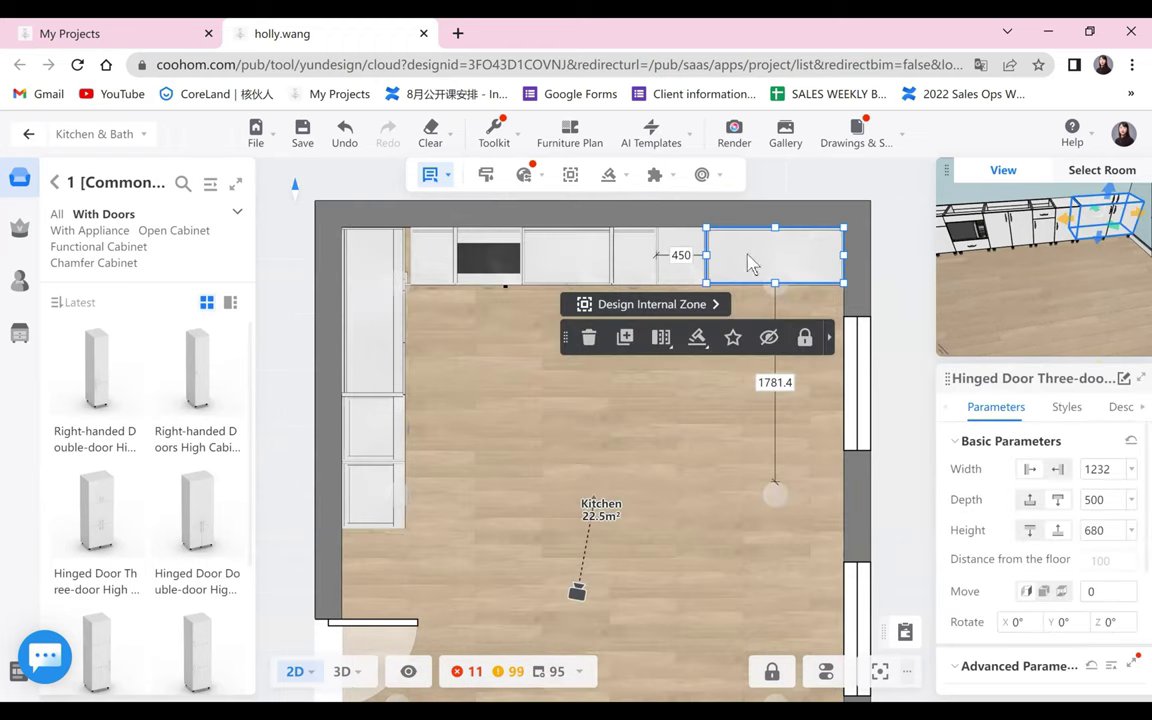
- Increase the height of the Right-handed Doors High Cabinet and set the three-door high cabinet's height to 2000 mm
{"action": "left_click", "coordinate": [672, 260]}
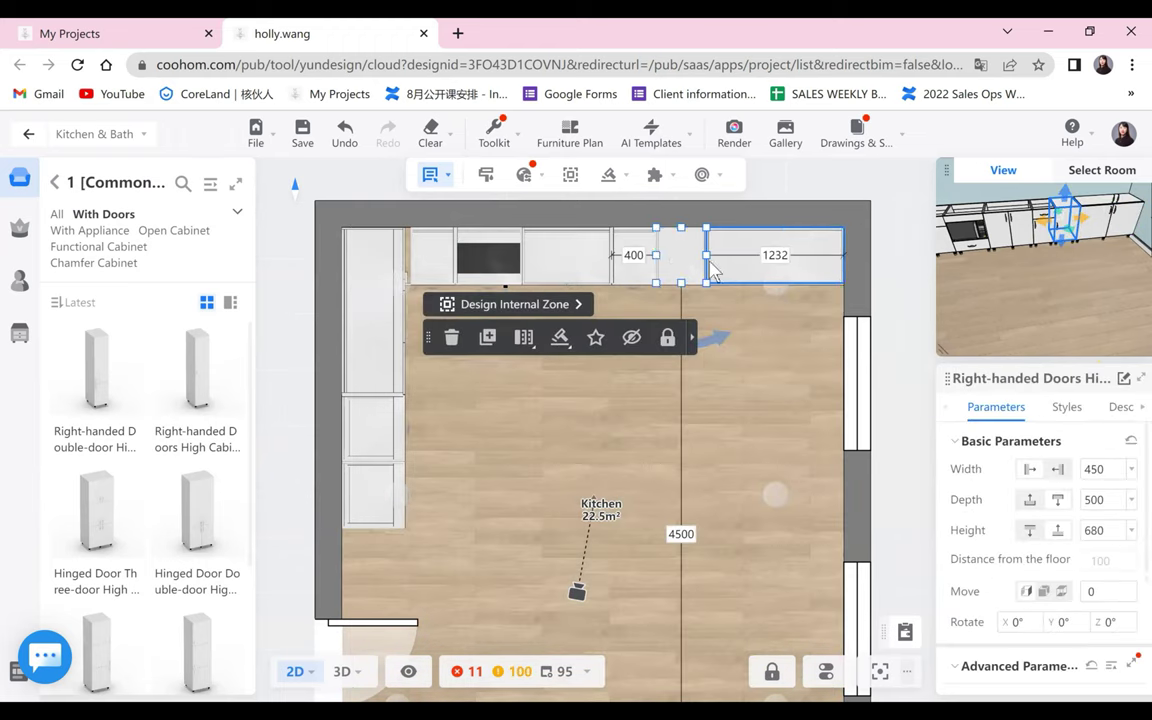
{"action": "left_click", "coordinate": [1033, 532]}
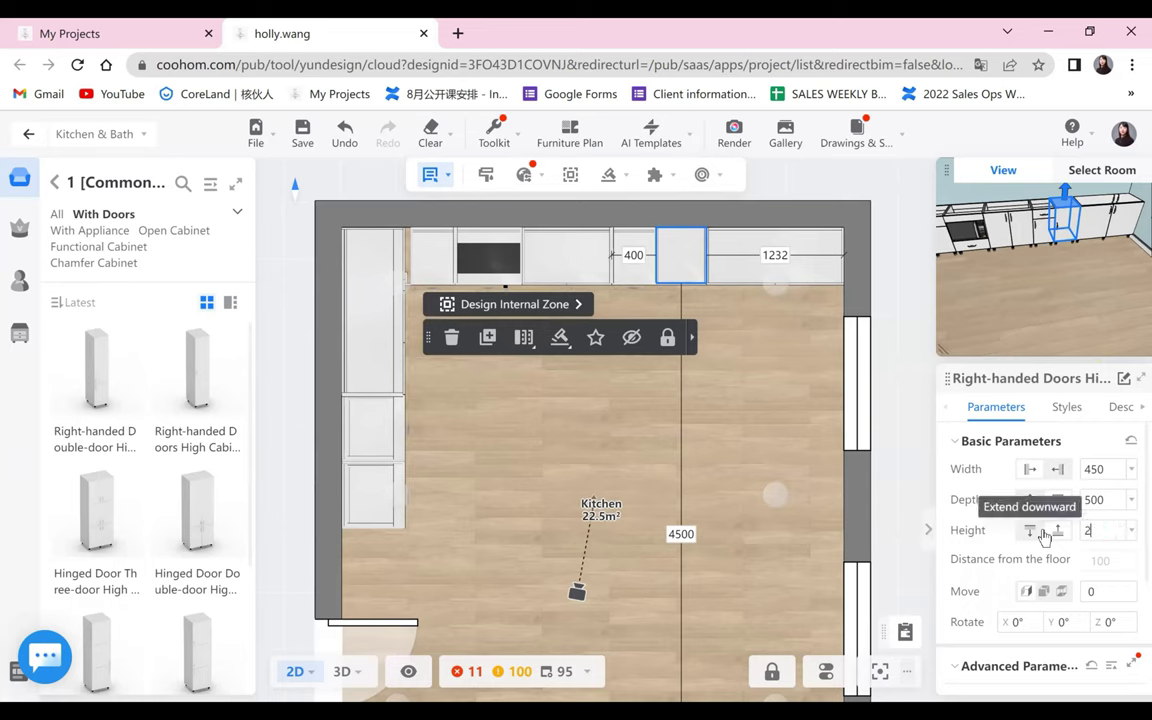
{"action": "left_click", "coordinate": [788, 269]}
{"action": "left_click", "coordinate": [1100, 531]}
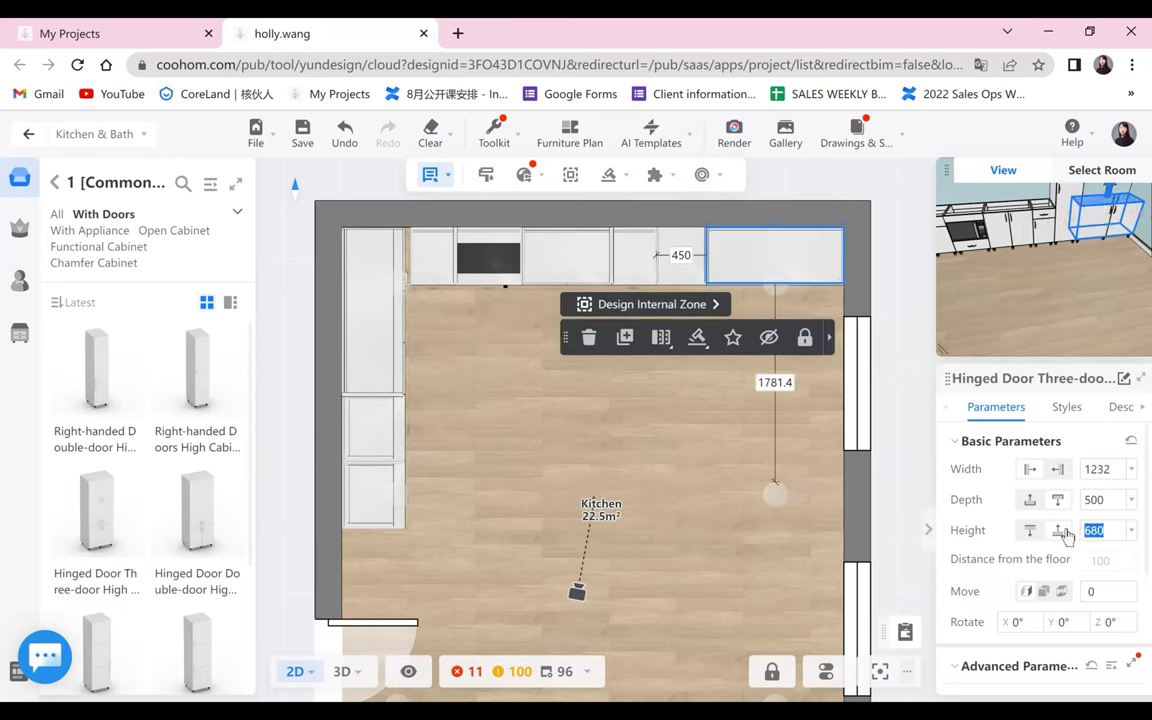
{"action": "type", "text": "2000"}
{"action": "key", "text": "Return"}
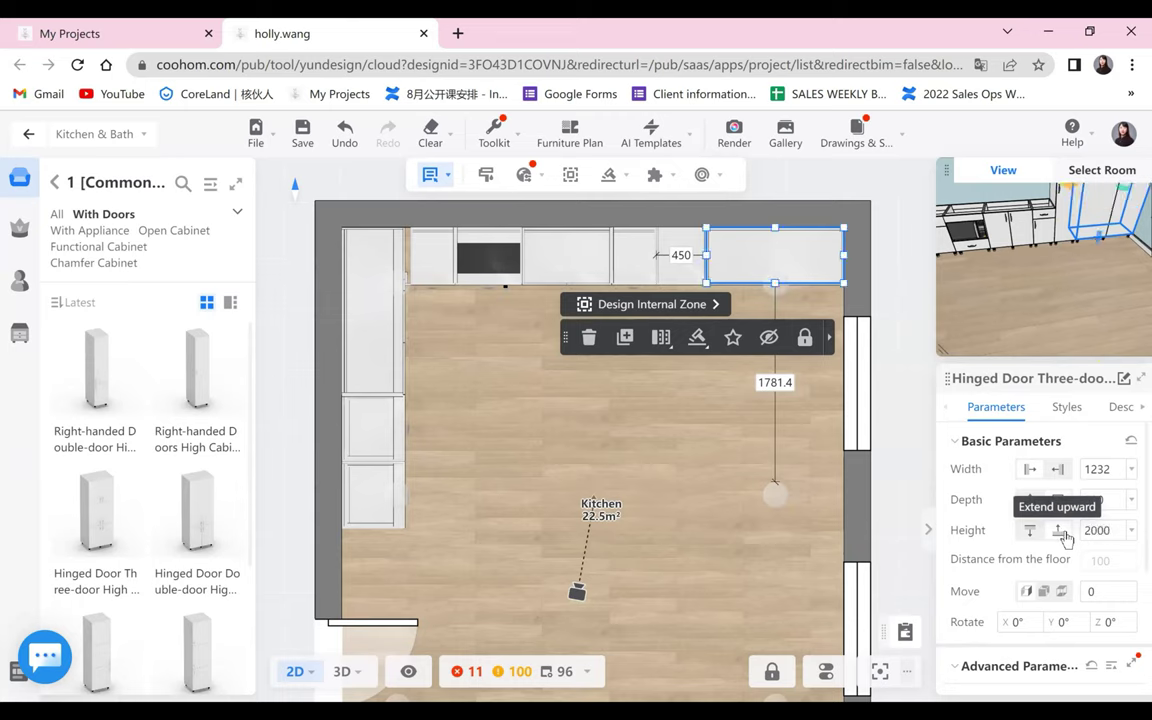
- Check the tall cabinets in 3D and set the three-door high cabinet's width to 1200 mm
{"action": "left_click_drag", "start_coordinate": [940, 352], "coordinate": [982, 353]}
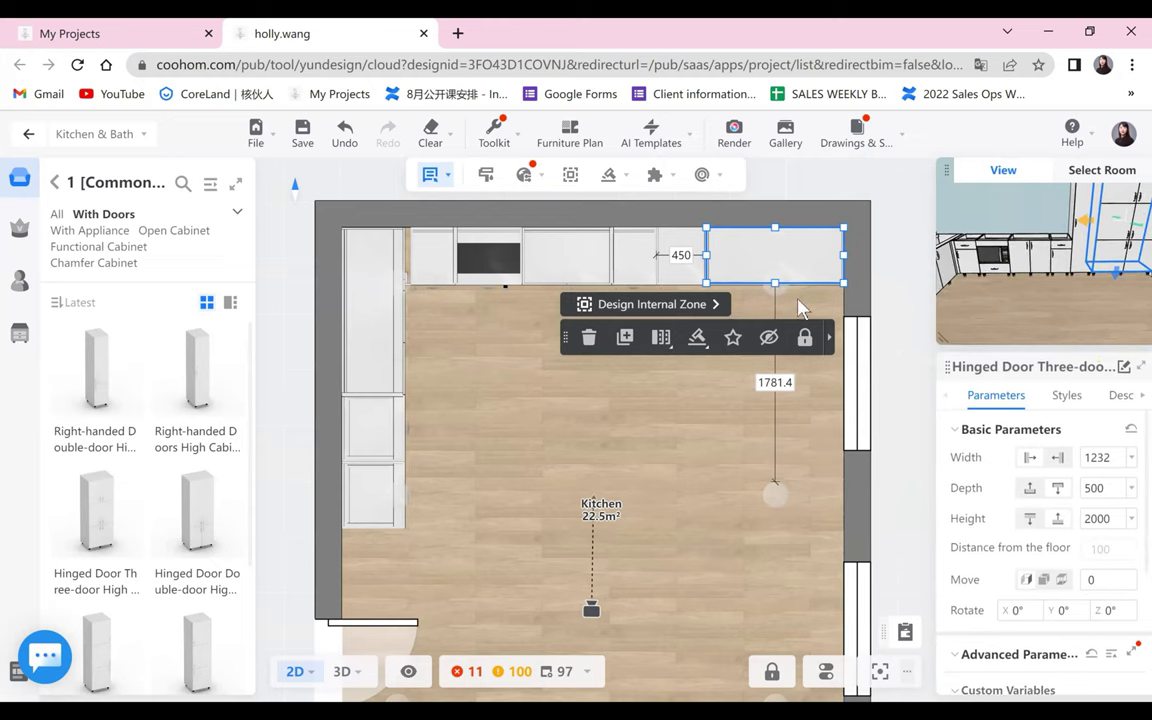
{"action": "left_click", "coordinate": [770, 262]}
{"action": "left_click", "coordinate": [768, 262]}
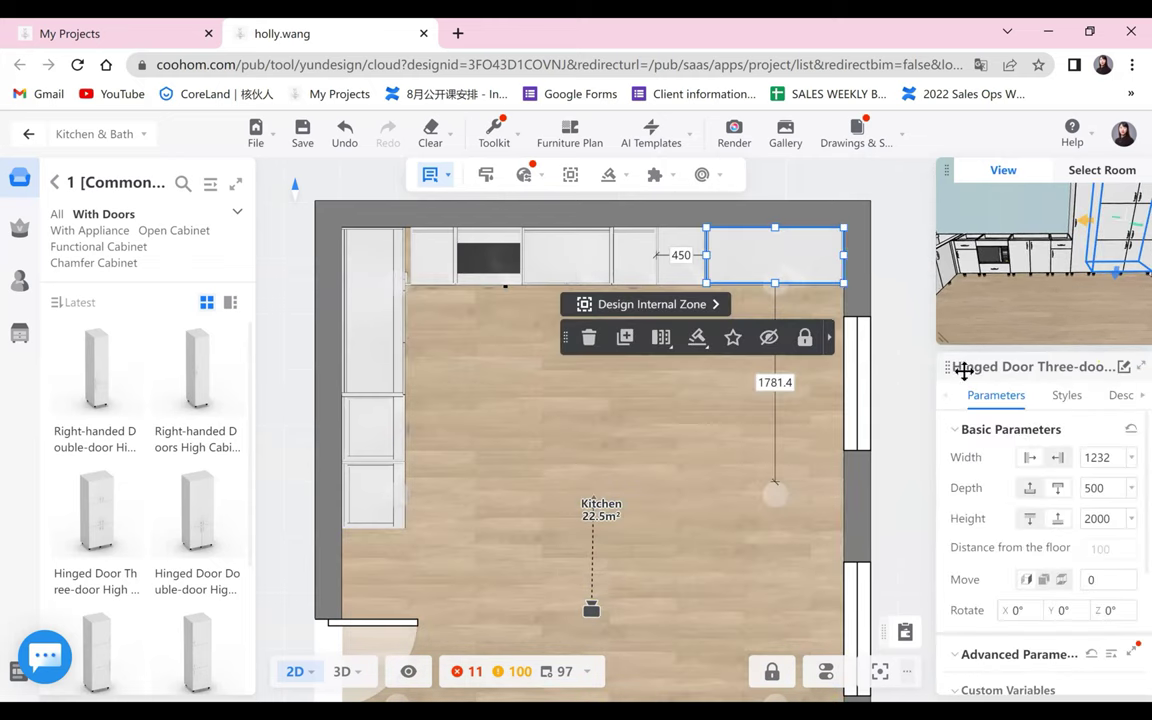
{"action": "double_click", "coordinate": [1079, 460]}
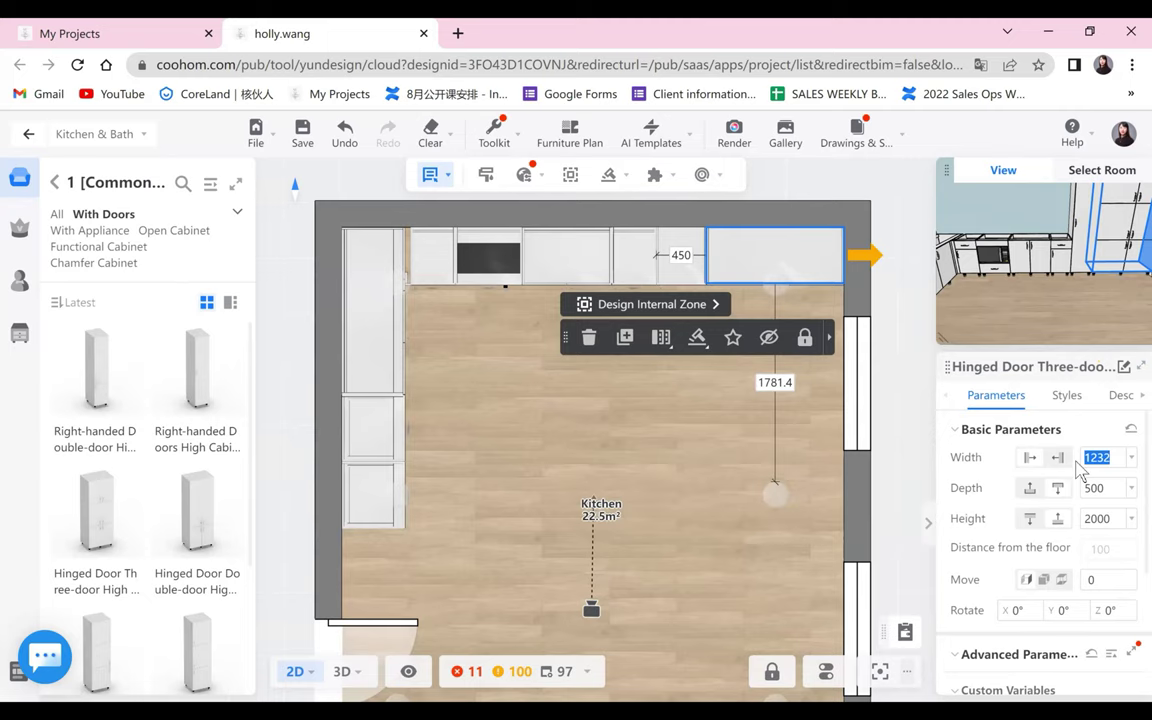
{"action": "type", "text": "12"}
{"action": "key", "text": "Return"}
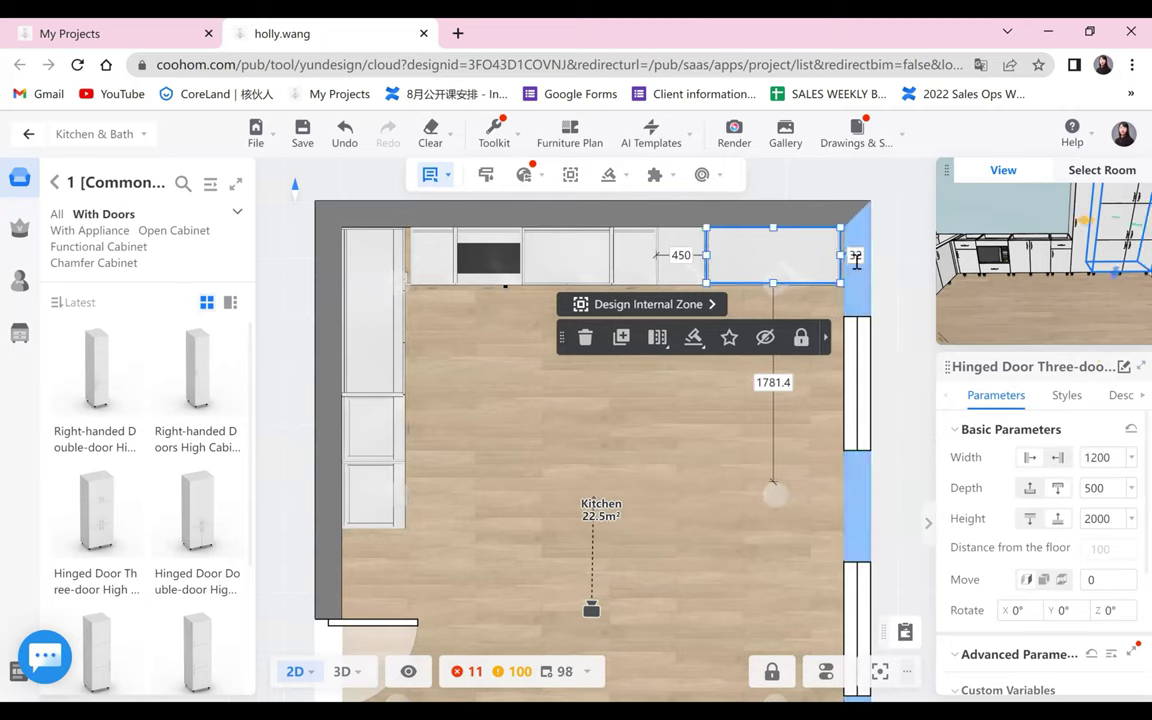
- Place a High Cabinet Flat Filler (Right) from the tall fillers in the 32 mm gap between the three-door high cabinet and the right wall
{"action": "right_click", "coordinate": [828, 346]}
{"action": "scroll", "coordinate": [850, 285], "scroll_direction": "up", "scroll_amount": 3}
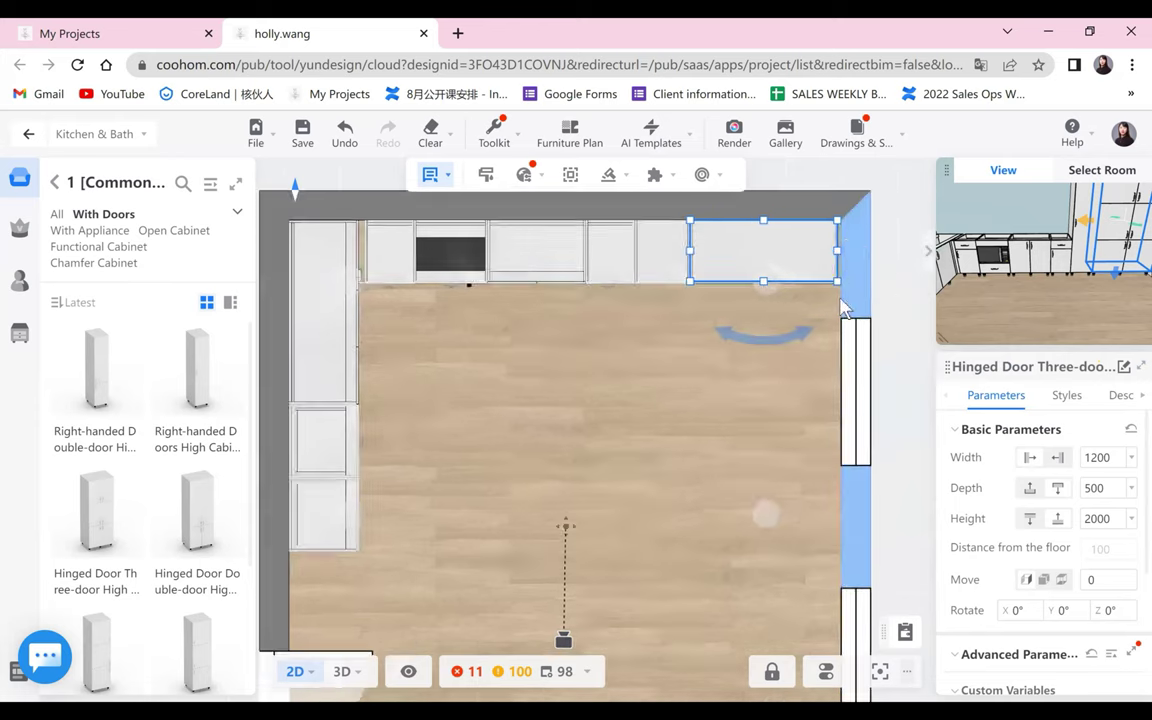
{"action": "left_click", "coordinate": [597, 400]}
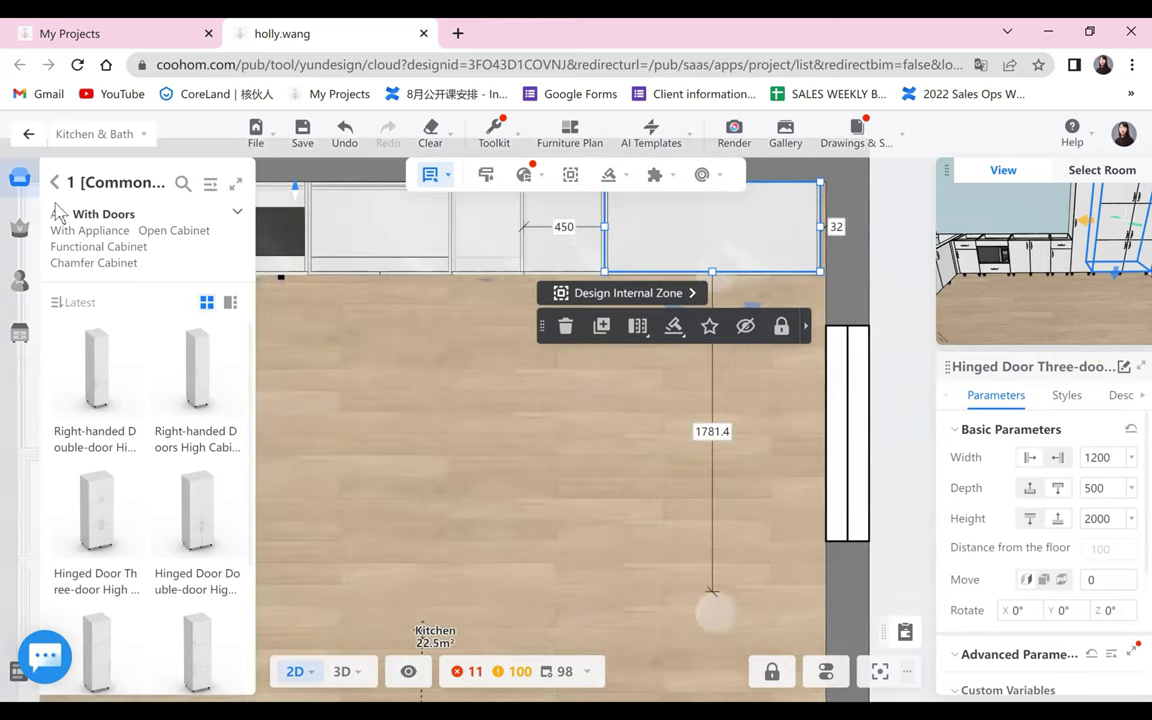
{"action": "left_click", "coordinate": [55, 182]}
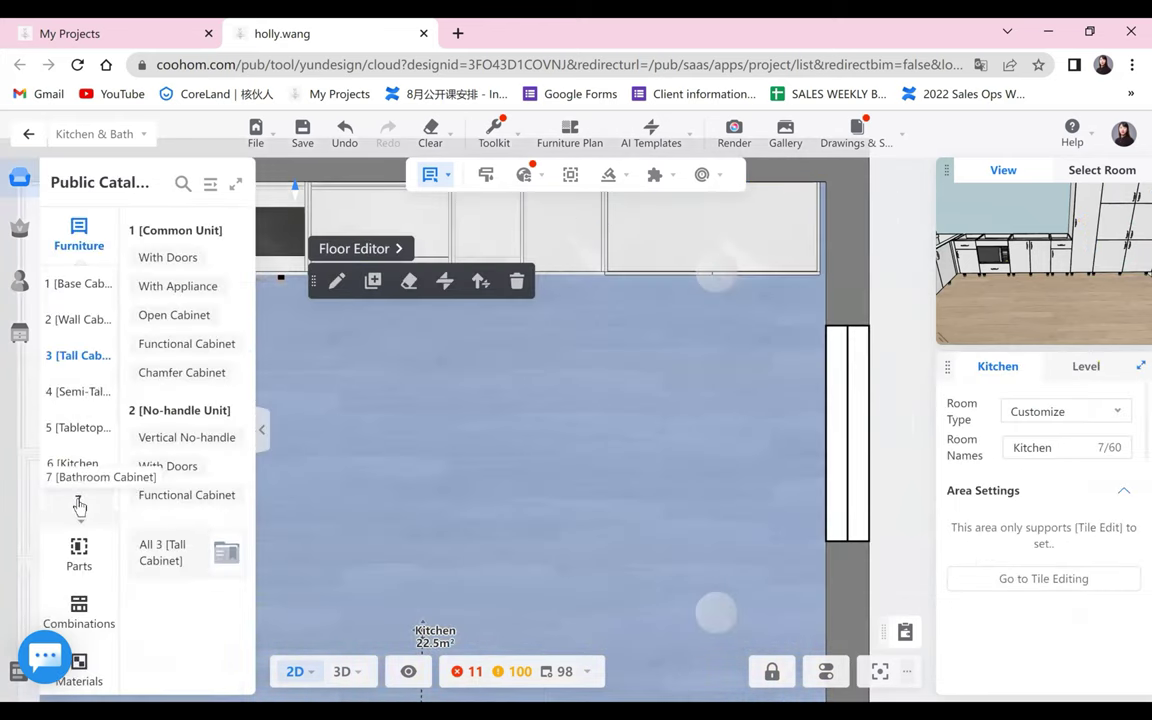
{"action": "scroll", "coordinate": [78, 487], "scroll_direction": "down", "scroll_amount": 2}
{"action": "left_click", "coordinate": [77, 437]}
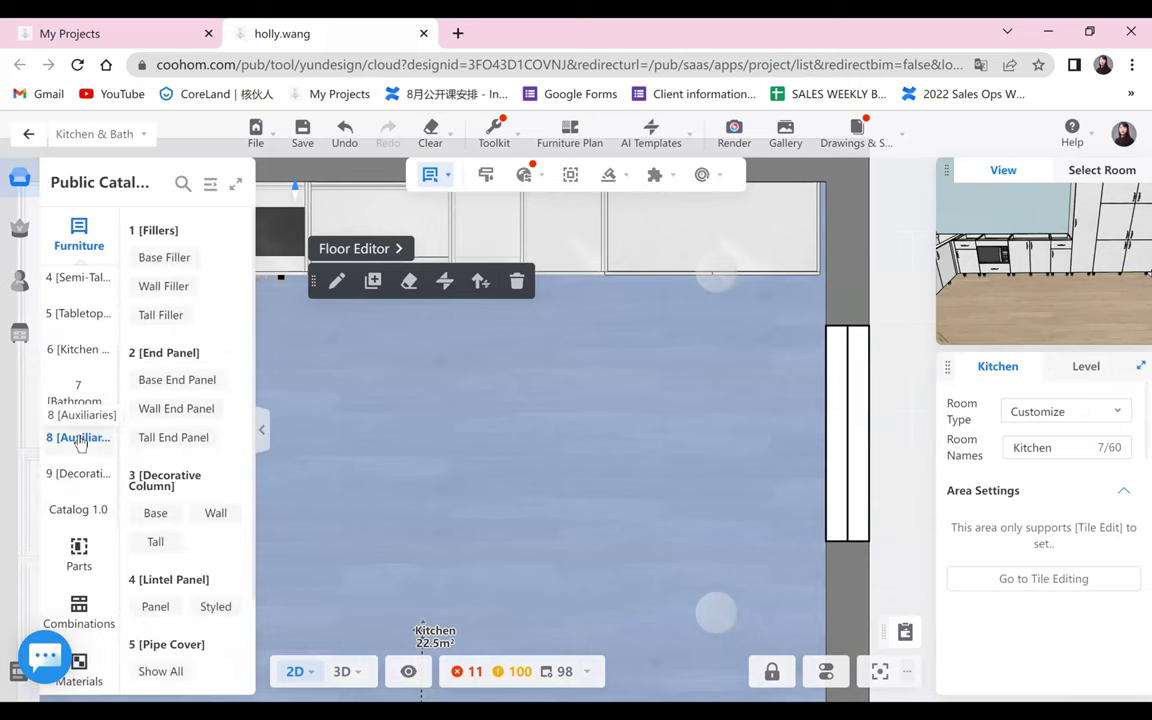
{"action": "left_click", "coordinate": [160, 316]}
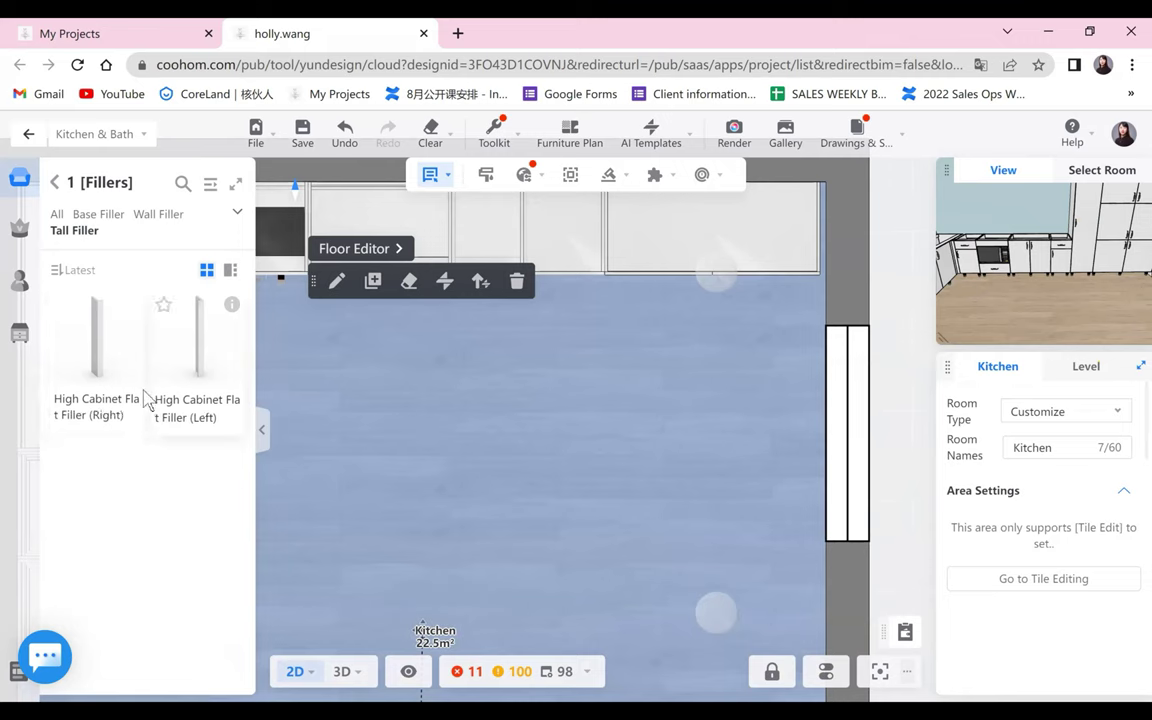
{"action": "left_click", "coordinate": [98, 360]}
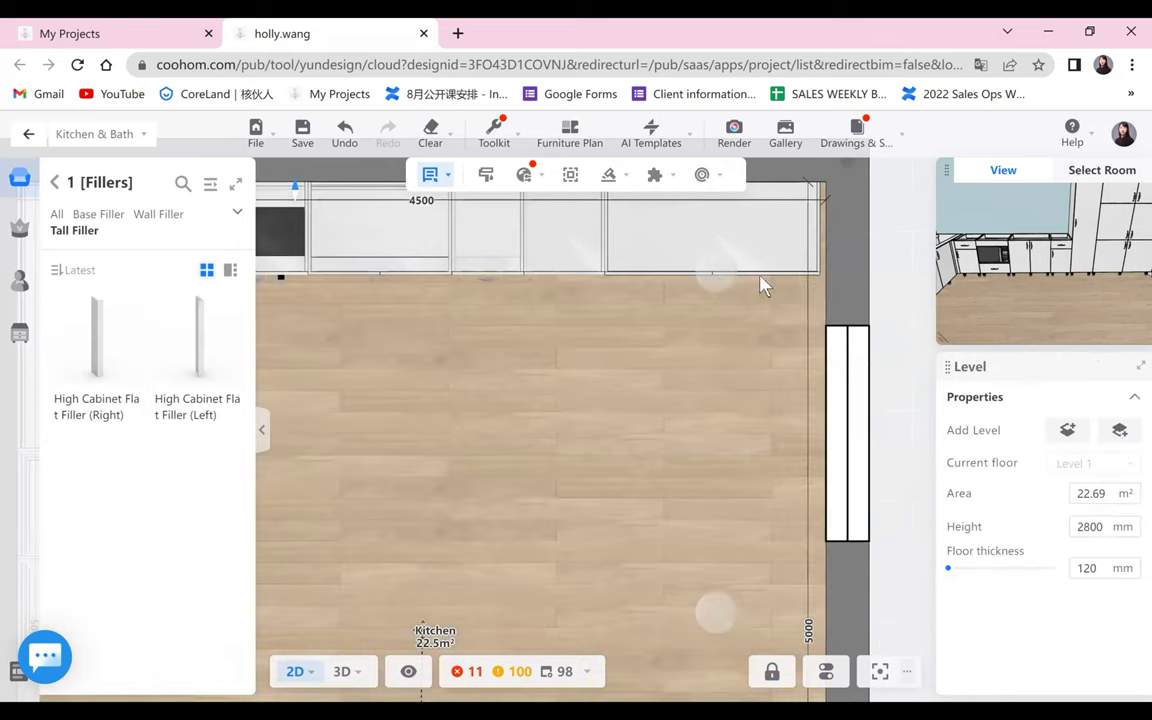
{"action": "left_click", "coordinate": [824, 274]}
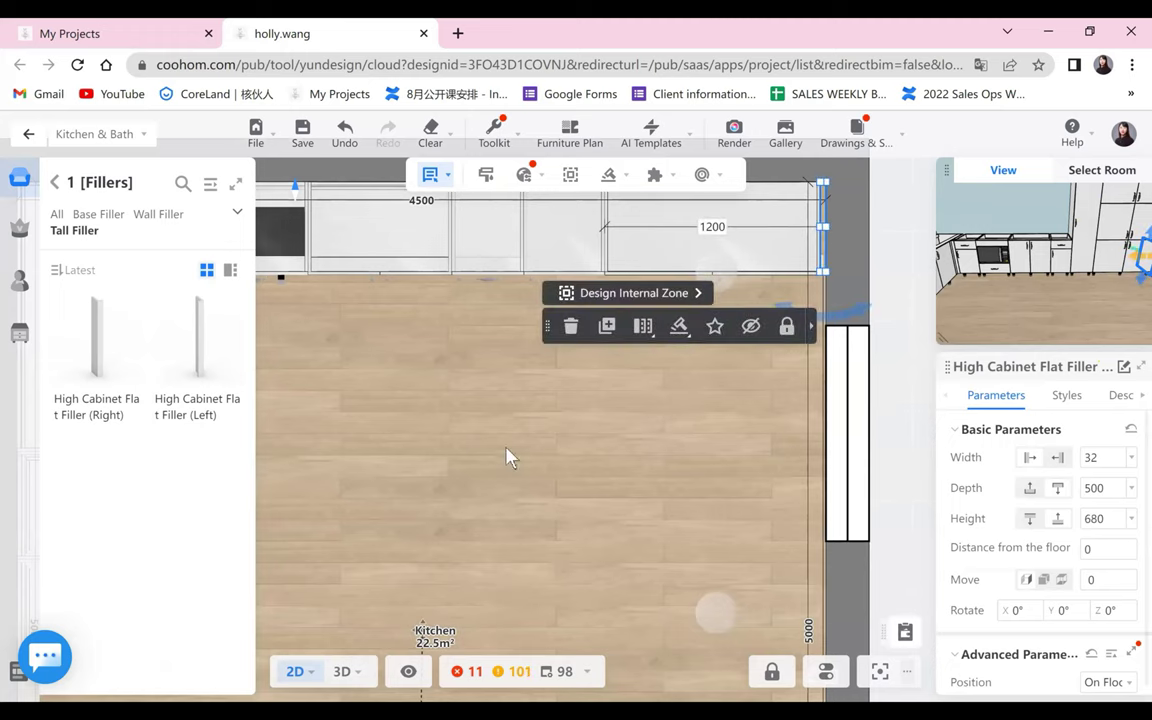
- Set the tall filler's distance from the floor to 100 mm and its height to 2000 mm
{"action": "left_click", "coordinate": [751, 437]}
{"action": "scroll", "coordinate": [481, 560], "scroll_direction": "up", "scroll_amount": 5}
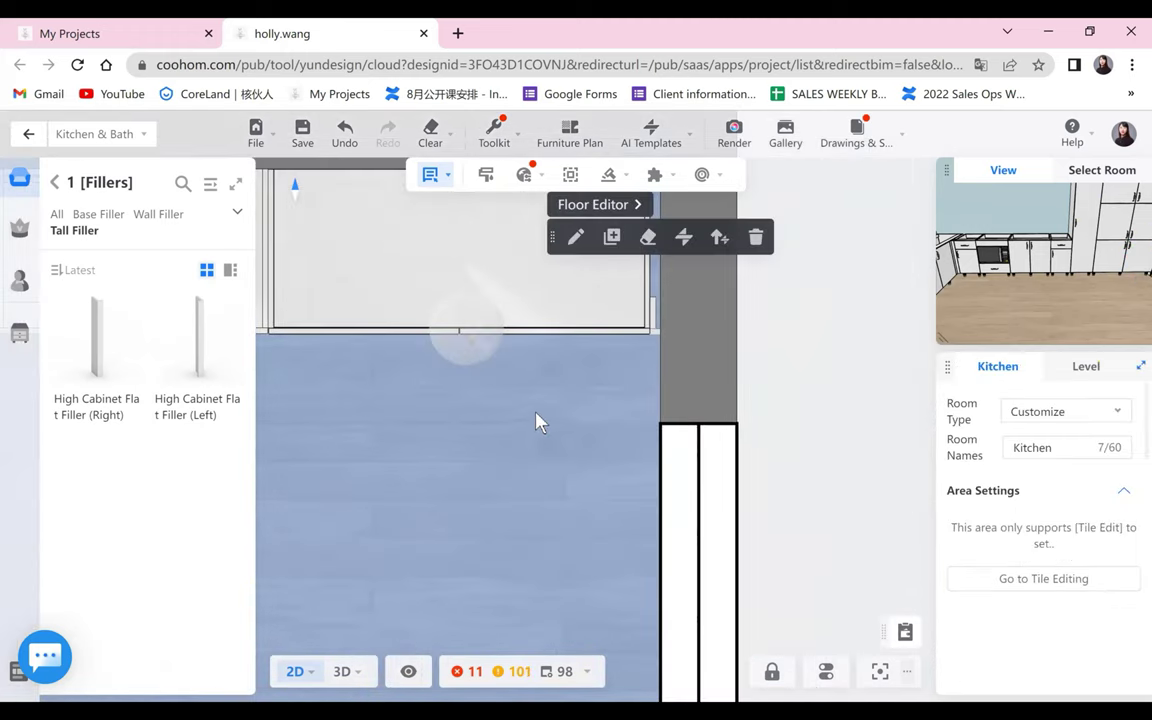
{"action": "scroll", "coordinate": [551, 455], "scroll_direction": "down", "scroll_amount": 5}
{"action": "scroll", "coordinate": [430, 515], "scroll_direction": "up", "scroll_amount": 2}
{"action": "mouse_move", "coordinate": [341, 670]}
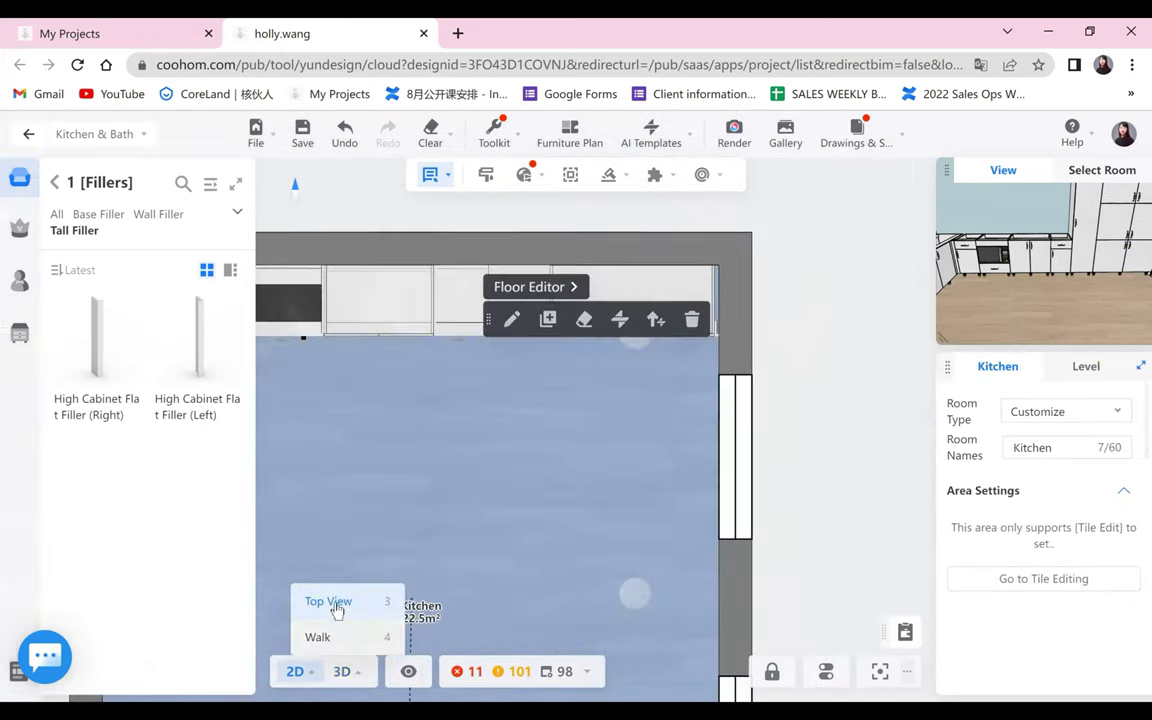
{"action": "key", "text": "3"}
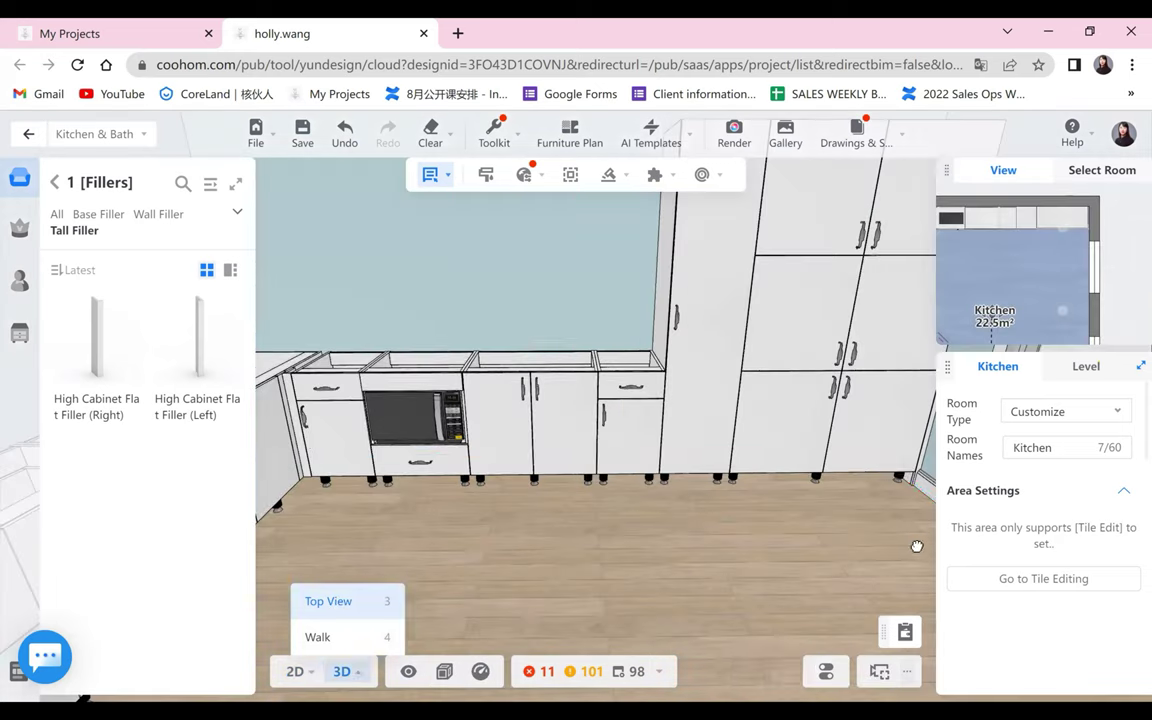
{"action": "left_click_drag", "start_coordinate": [550, 468], "coordinate": [1033, 552]}
{"action": "left_click_drag", "start_coordinate": [1133, 584], "coordinate": [1099, 548]}
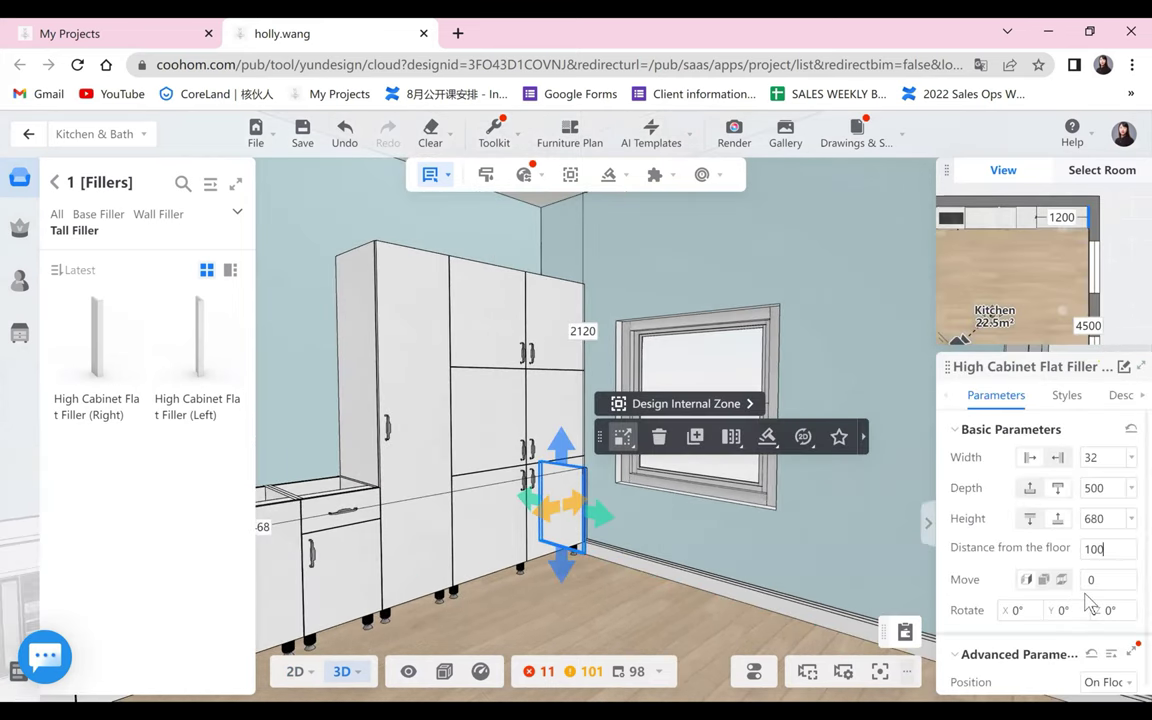
{"action": "key", "text": "Return"}
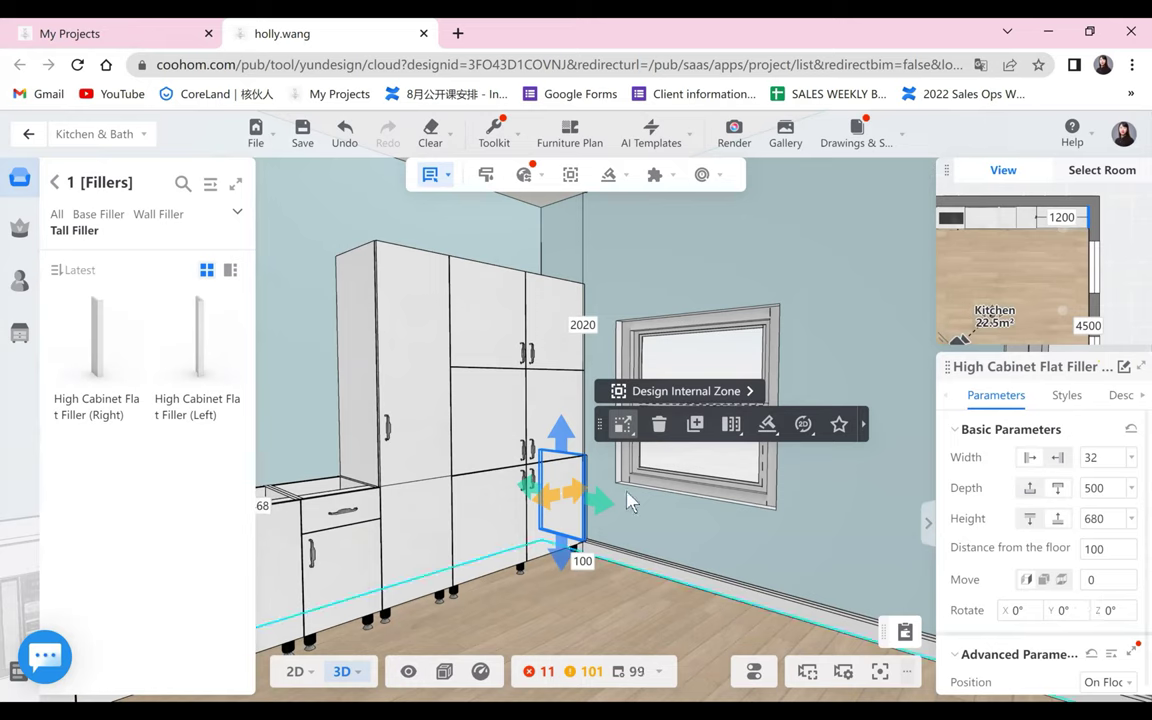
{"action": "left_click", "coordinate": [1097, 518]}
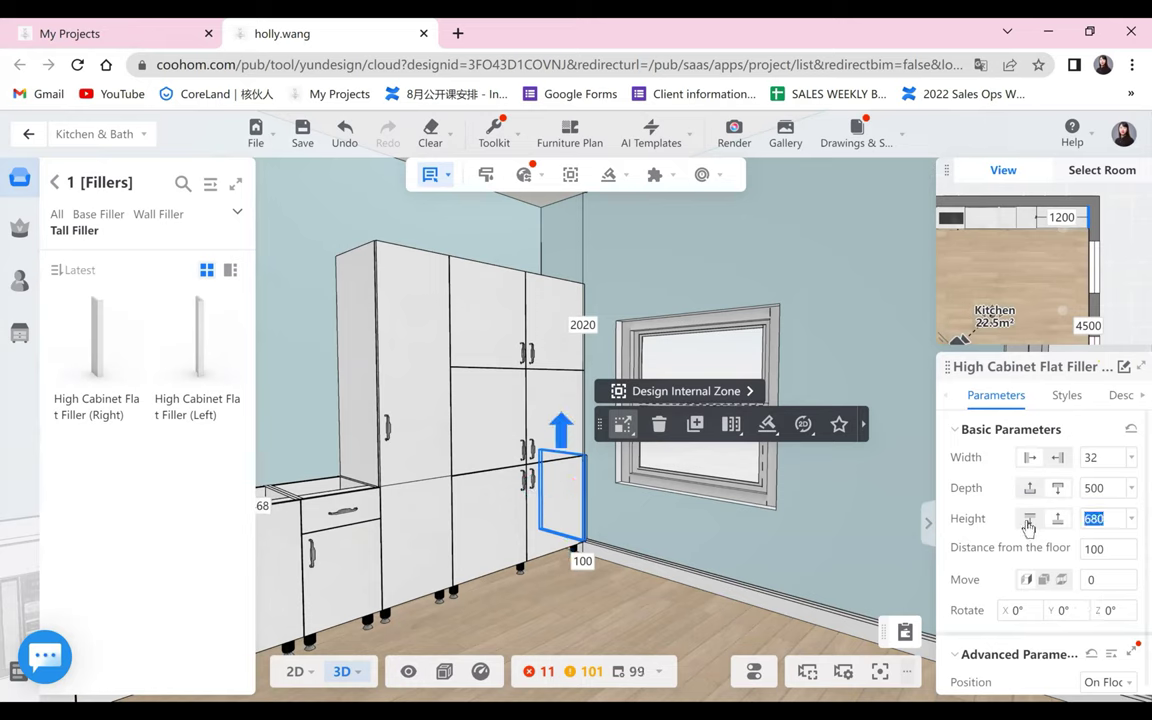
{"action": "type", "text": "2000"}
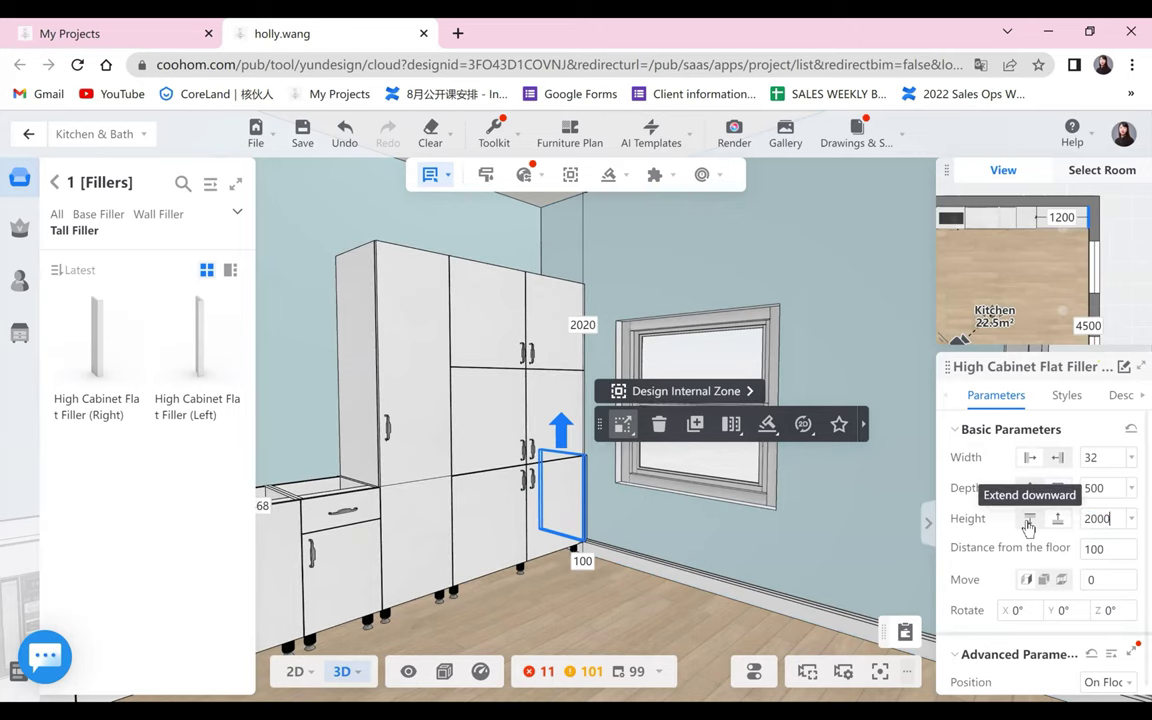
{"action": "key", "text": "Return"}
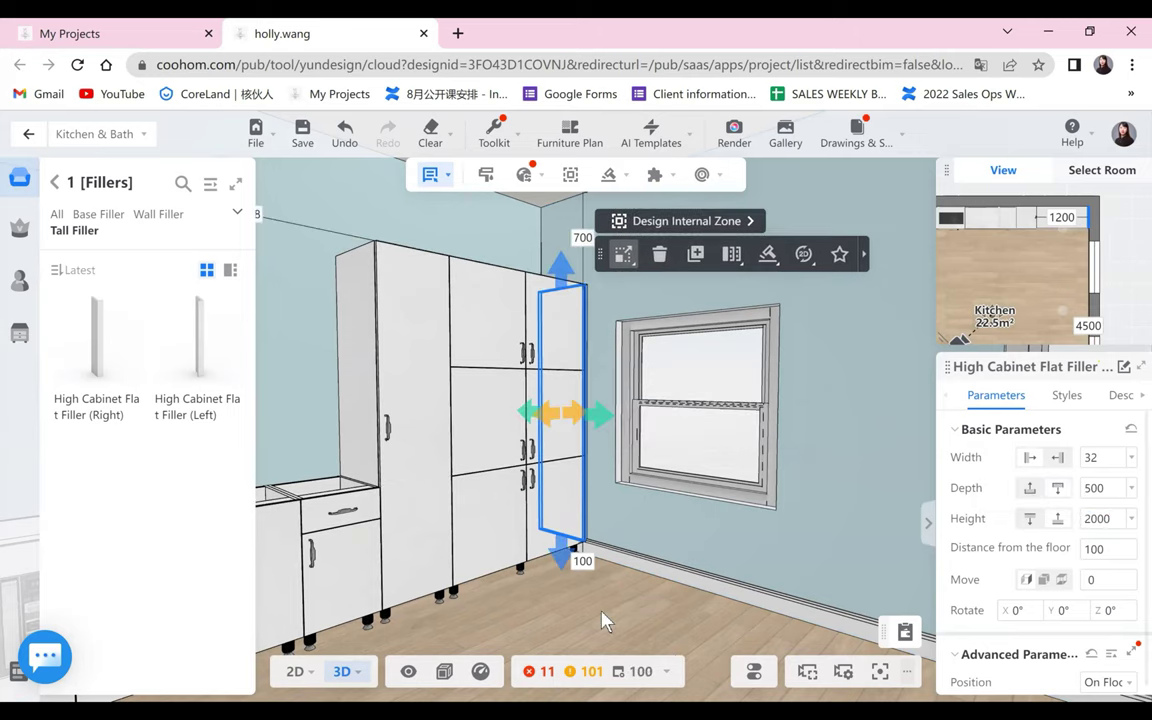
- Examine the tall cabinets with the filler and the L-shaped base cabinet run in 3D from inside and outside the room
{"action": "left_click", "coordinate": [680, 618]}
{"action": "left_click_drag", "start_coordinate": [689, 614], "coordinate": [622, 609]}
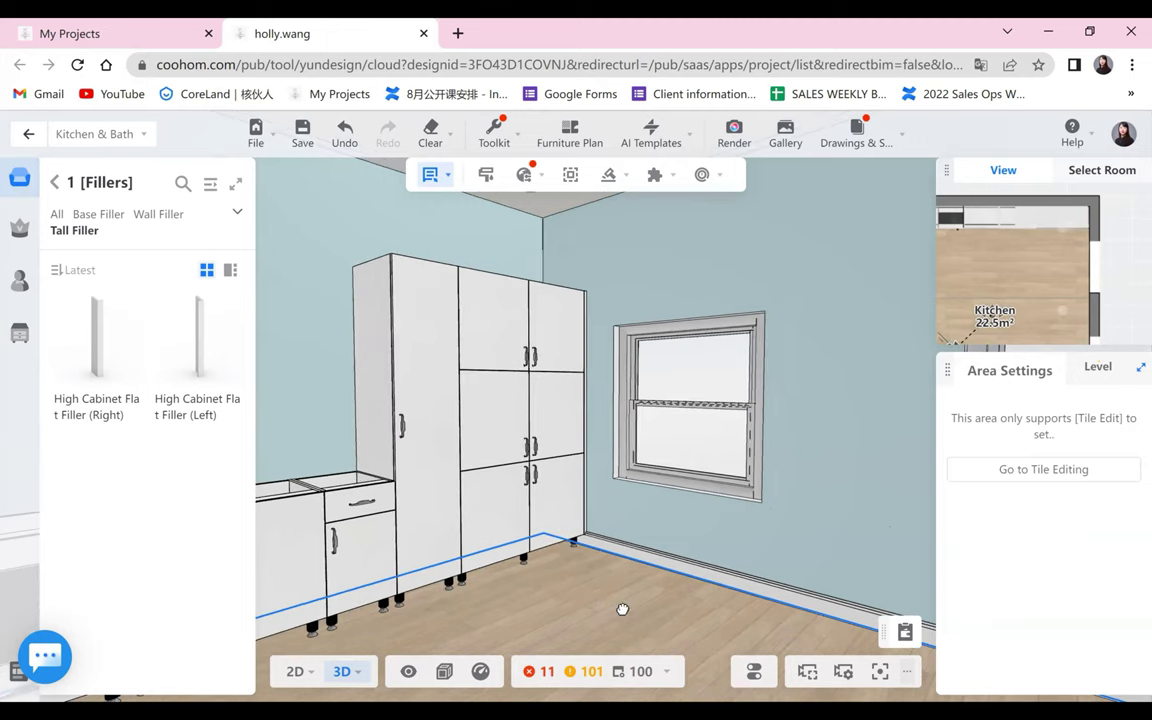
{"action": "mouse_move", "coordinate": [881, 176]}
{"action": "left_mouse_down"}
{"action": "mouse_move", "coordinate": [876, 204]}
{"action": "mouse_move", "coordinate": [872, 177]}
{"action": "left_mouse_up"}
{"action": "left_click_drag", "start_coordinate": [794, 604], "coordinate": [794, 429]}
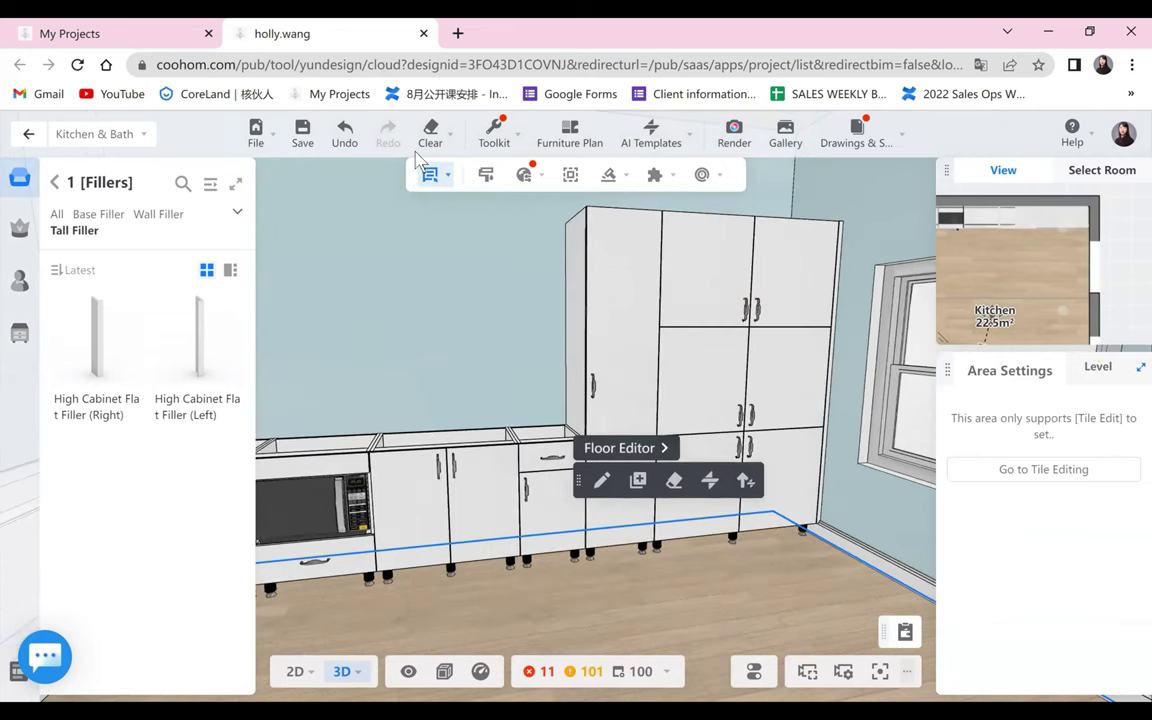
{"action": "scroll", "coordinate": [600, 548], "scroll_direction": "down", "scroll_amount": 3}
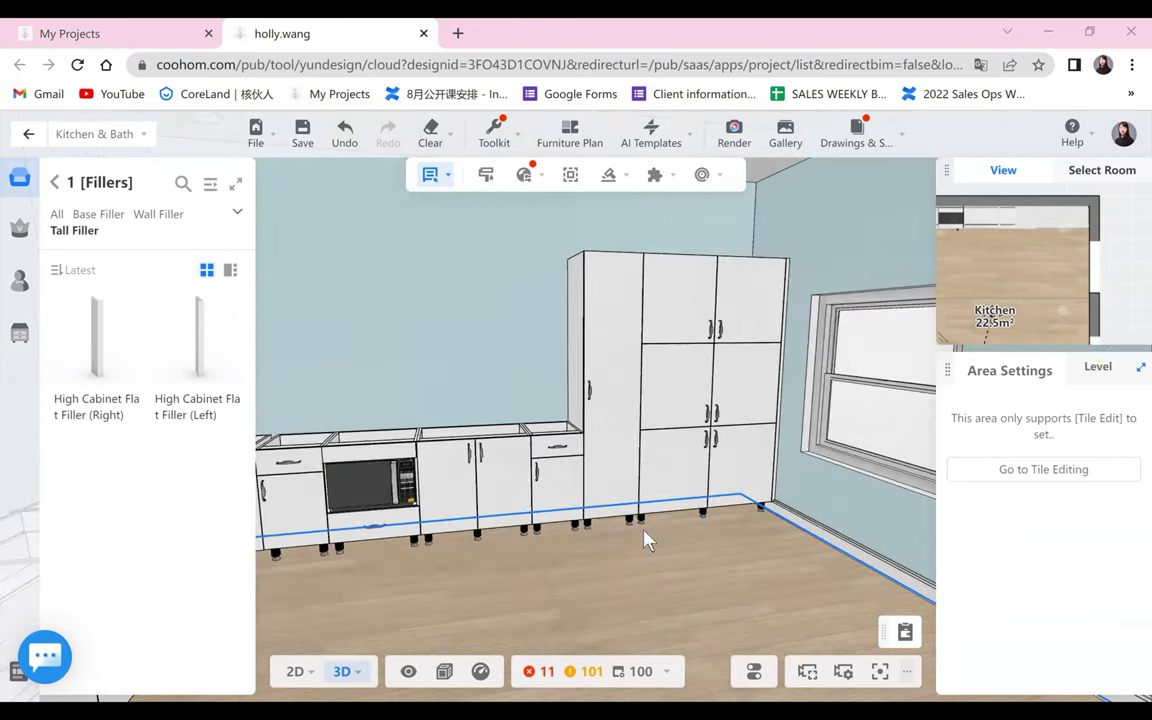
{"action": "left_click_drag", "start_coordinate": [643, 540], "coordinate": [719, 540]}
{"action": "scroll", "coordinate": [680, 560], "scroll_direction": "down", "scroll_amount": 4}
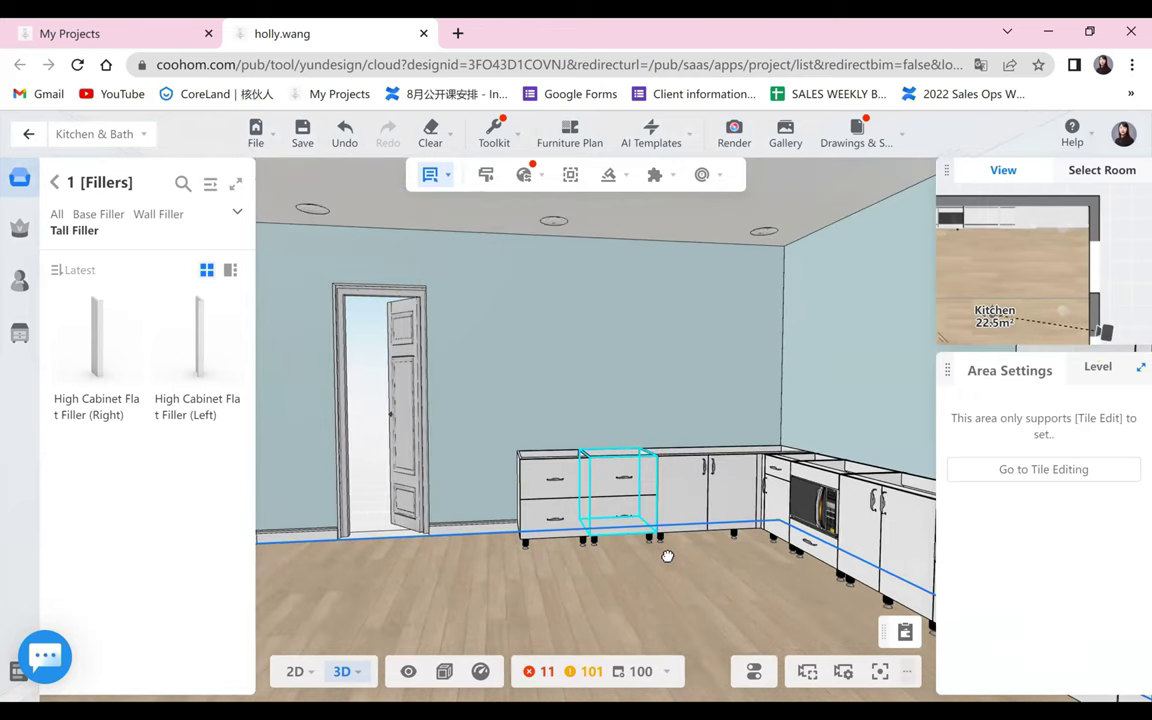
{"action": "scroll", "coordinate": [667, 556], "scroll_direction": "down", "scroll_amount": 5}
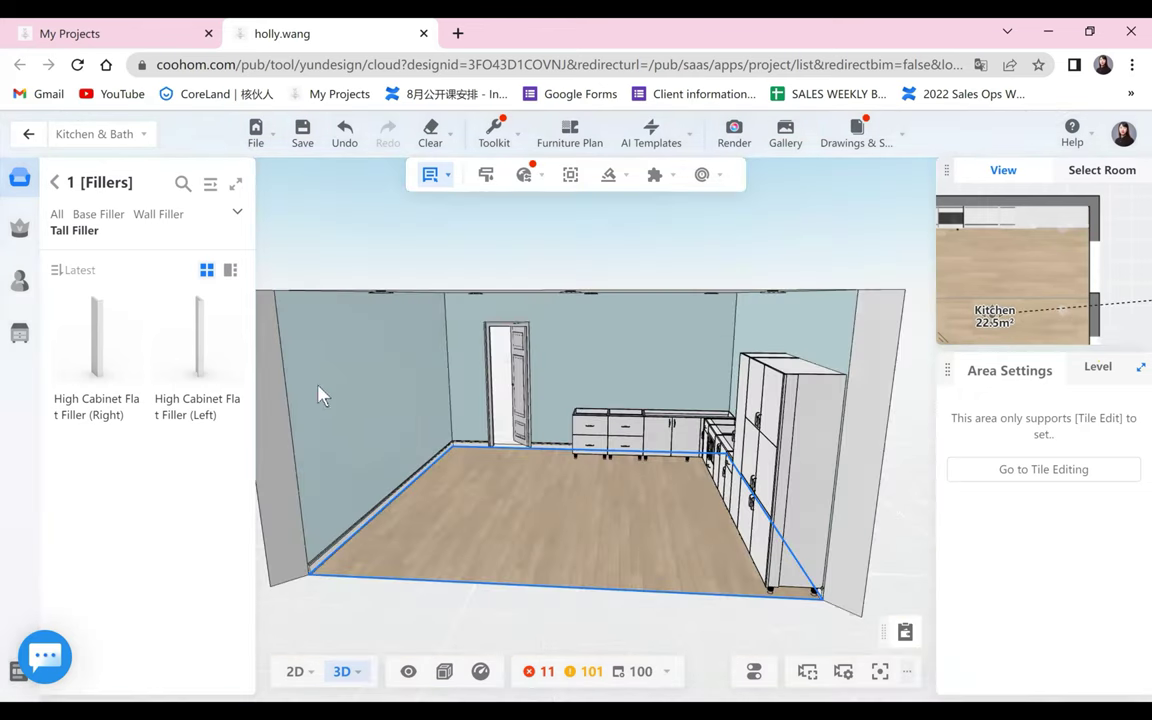
{"action": "left_click_drag", "start_coordinate": [320, 395], "coordinate": [266, 390]}
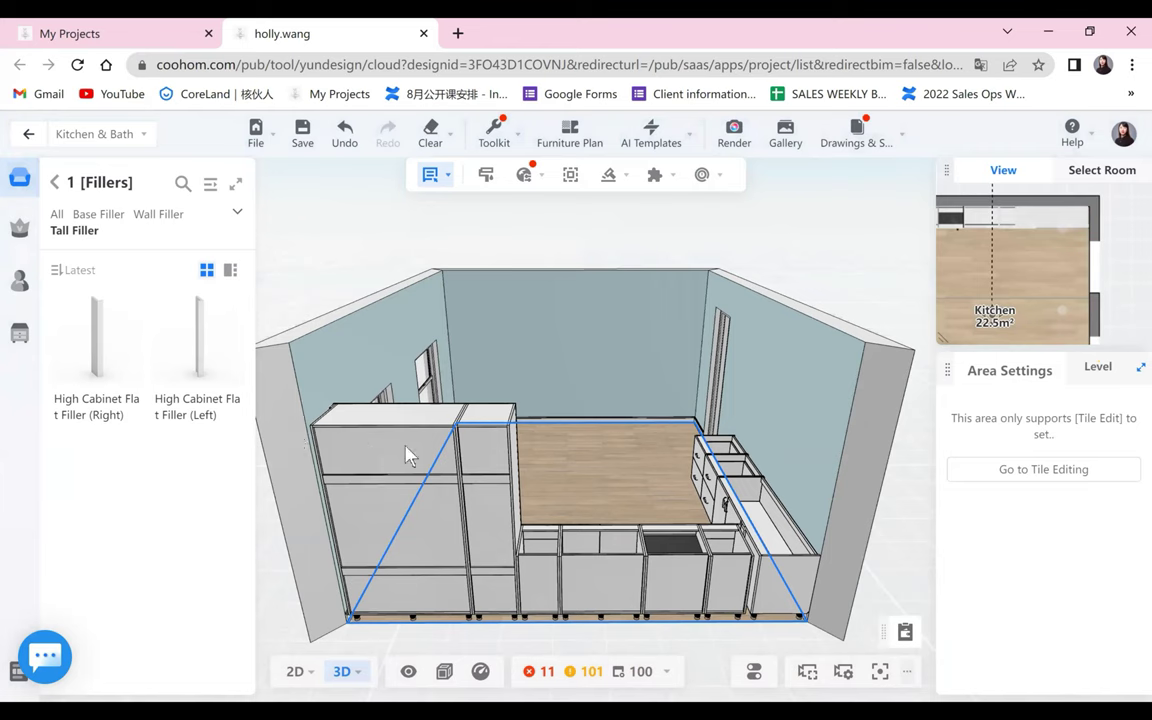
{"action": "left_click_drag", "start_coordinate": [405, 455], "coordinate": [746, 531]}
{"action": "scroll", "coordinate": [700, 525], "scroll_direction": "up", "scroll_amount": 3}
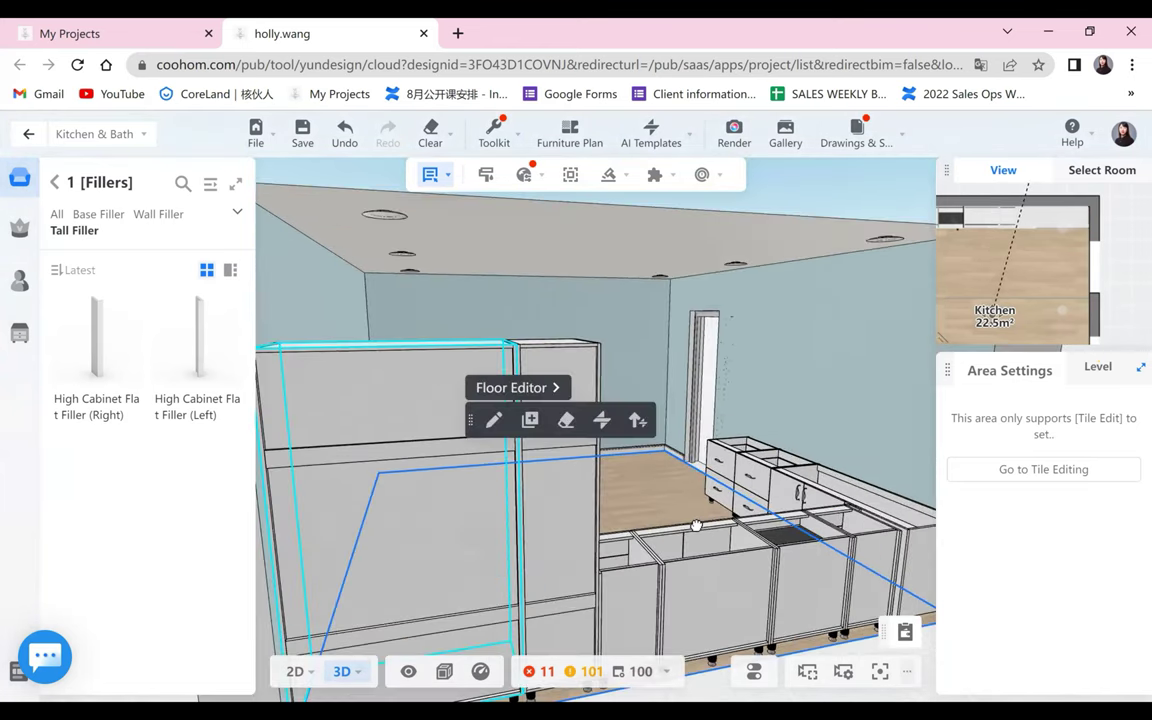
{"action": "left_click_drag", "start_coordinate": [556, 474], "coordinate": [343, 468]}
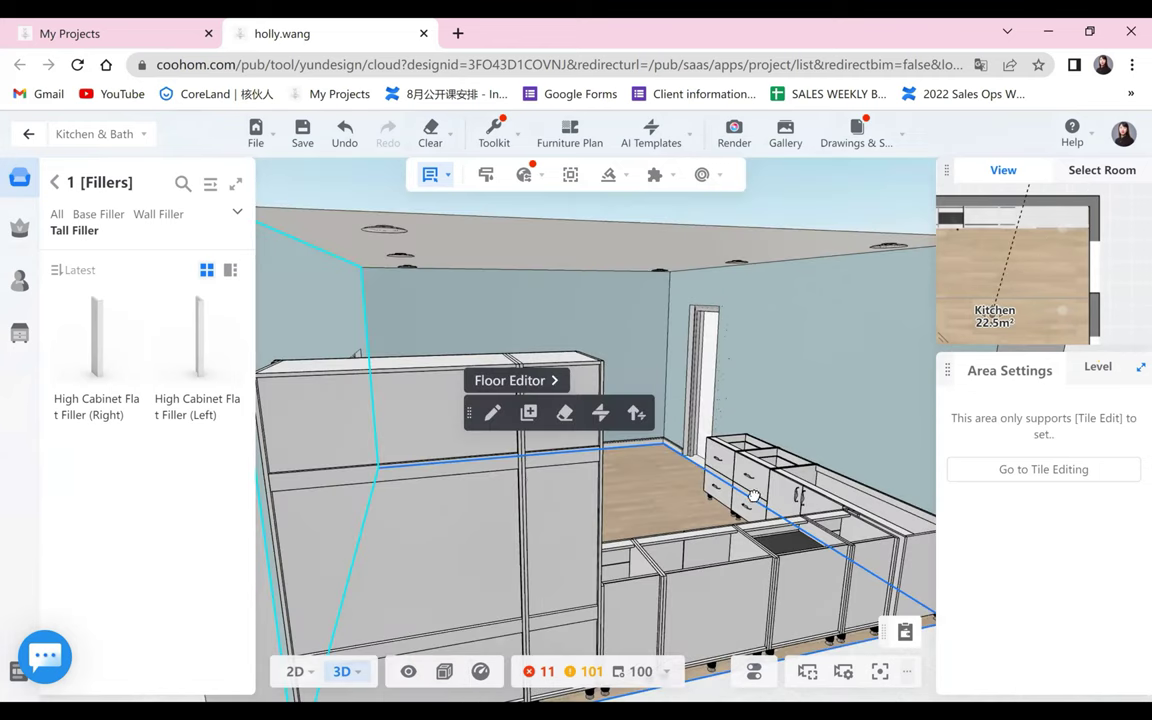
{"action": "scroll", "coordinate": [754, 498], "scroll_direction": "down", "scroll_amount": 3}
{"action": "left_click_drag", "start_coordinate": [636, 542], "coordinate": [548, 526]}
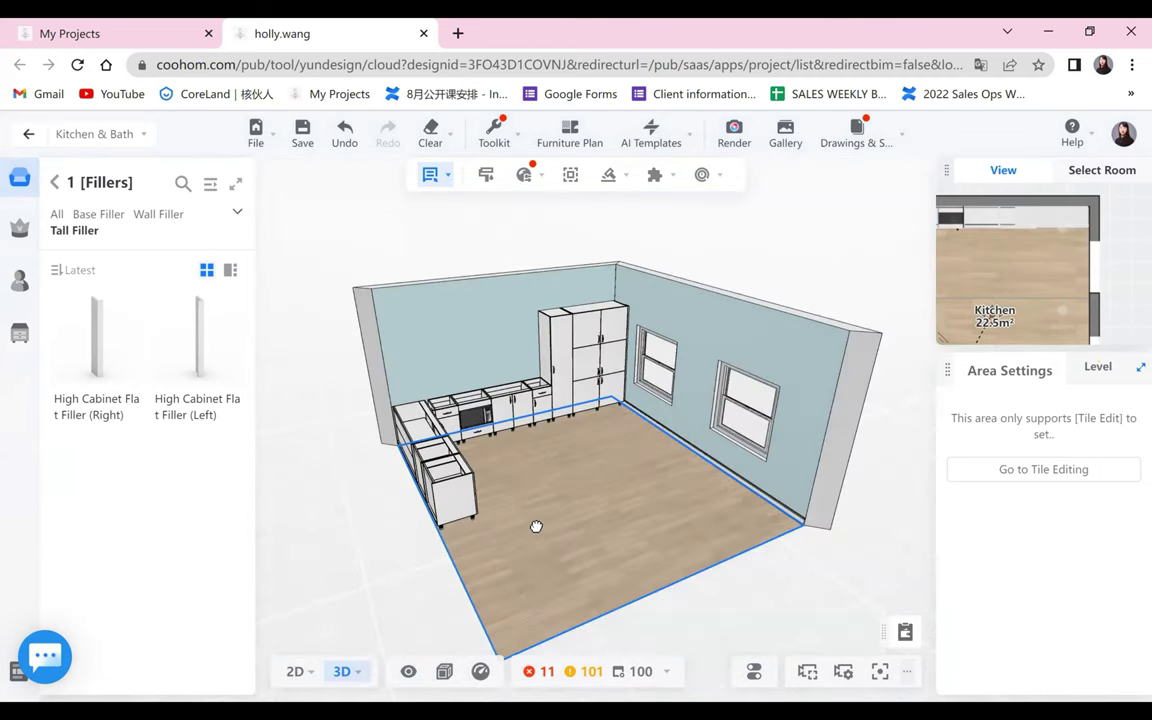
{"action": "scroll", "coordinate": [590, 539], "scroll_direction": "up", "scroll_amount": 2}
{"action": "left_click_drag", "start_coordinate": [575, 434], "coordinate": [511, 447]}
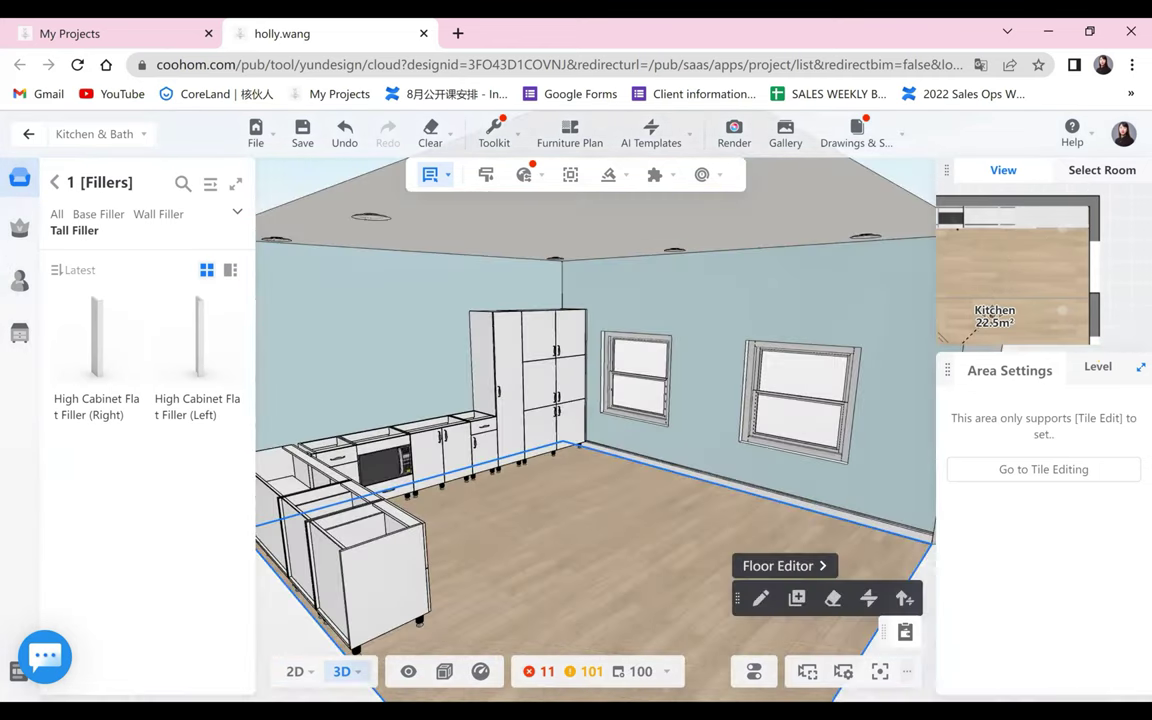
- Place a Hinged Door Base Cabinet from the common base units with doors in the open floor of the 2D plan
{"action": "left_click", "coordinate": [300, 668]}
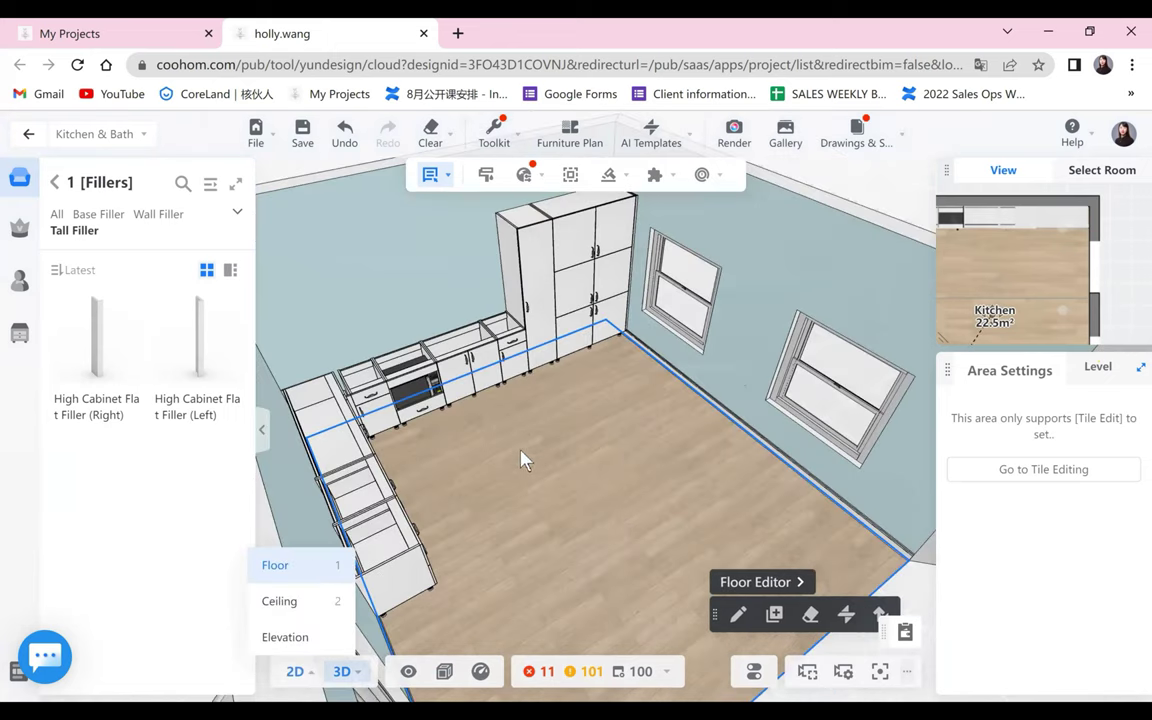
{"action": "scroll", "coordinate": [508, 404], "scroll_direction": "down", "scroll_amount": 3}
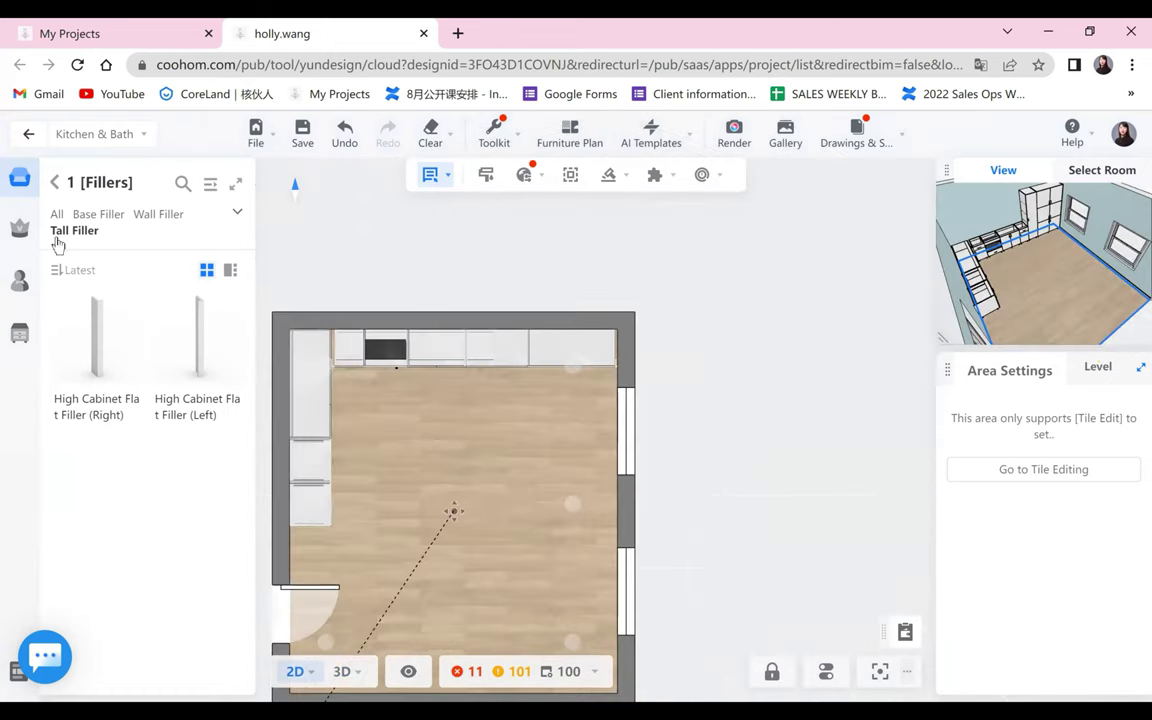
{"action": "left_click", "coordinate": [57, 185]}
{"action": "left_click", "coordinate": [182, 271]}
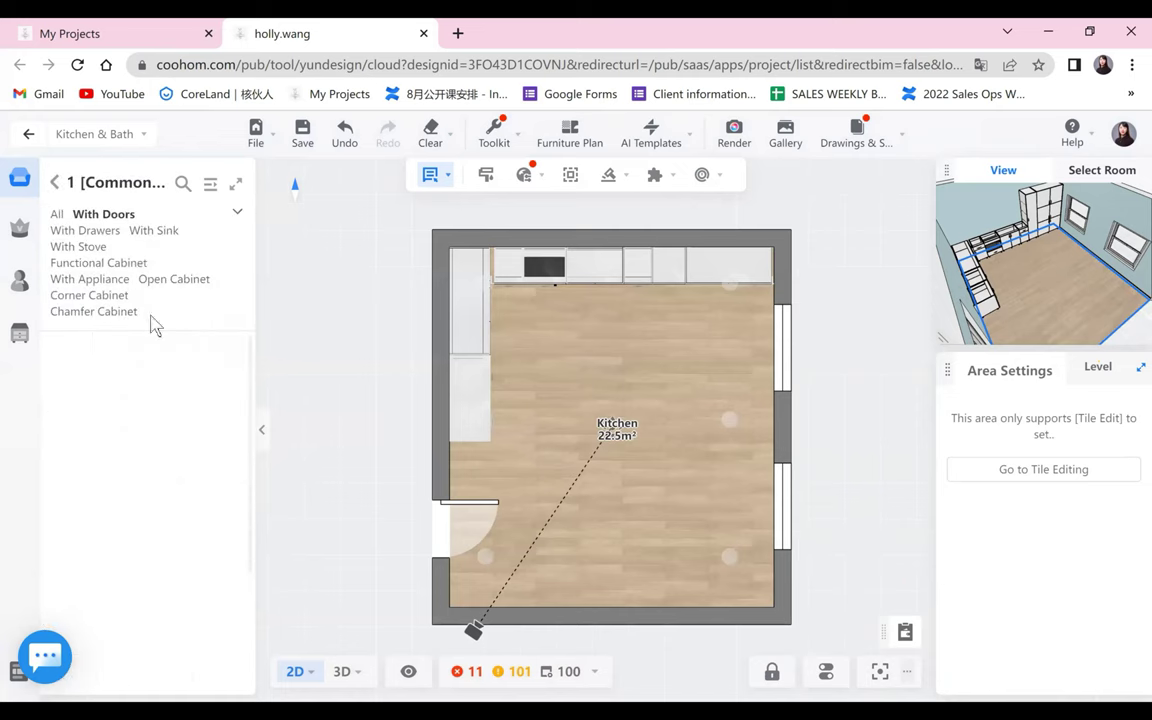
{"action": "left_click", "coordinate": [592, 386]}
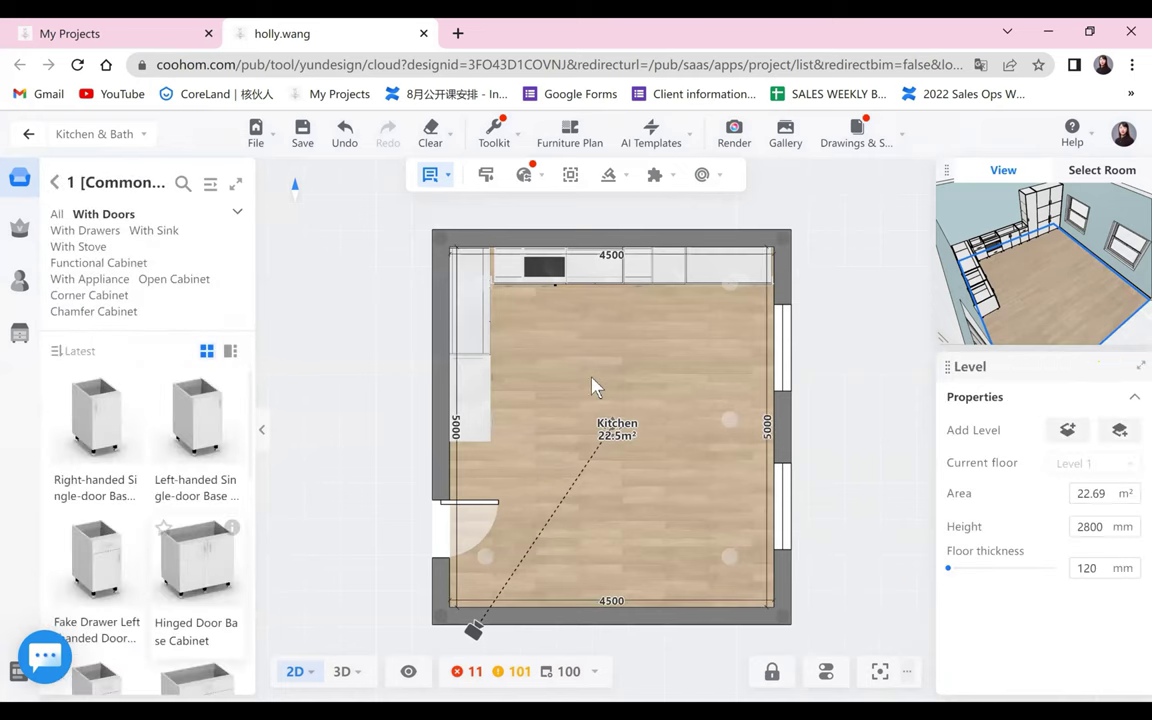
{"action": "left_click", "coordinate": [590, 377]}
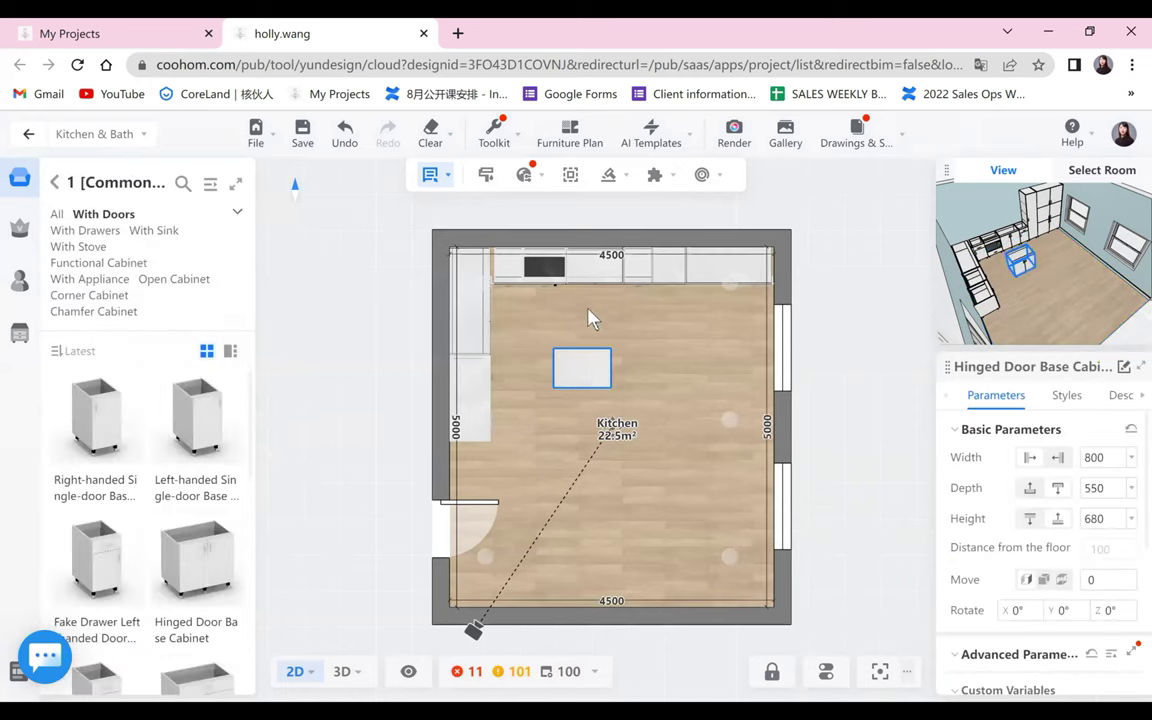
{"action": "left_click", "coordinate": [585, 362]}
- Position the freestanding base cabinet 1200 mm from the upper-wall cabinets and 1100 mm from the left-wall cabinets
{"action": "left_click", "coordinate": [596, 327]}
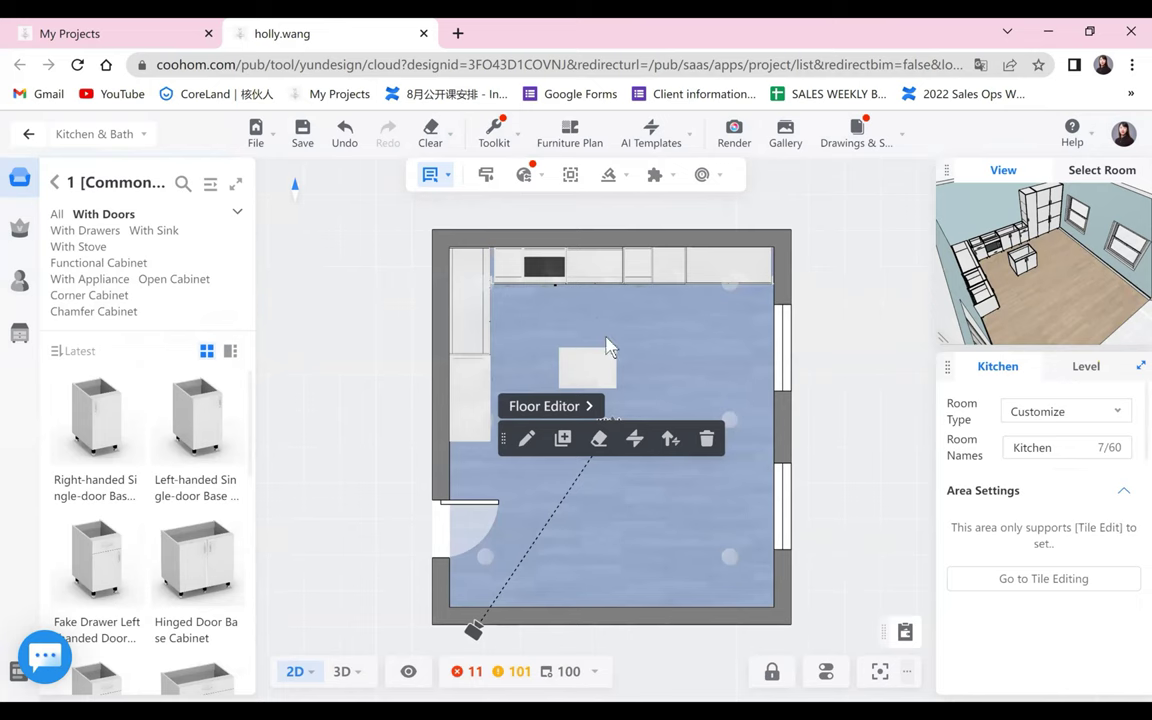
{"action": "left_click", "coordinate": [600, 362]}
{"action": "type", "text": "1200"}
{"action": "key", "text": "Return"}
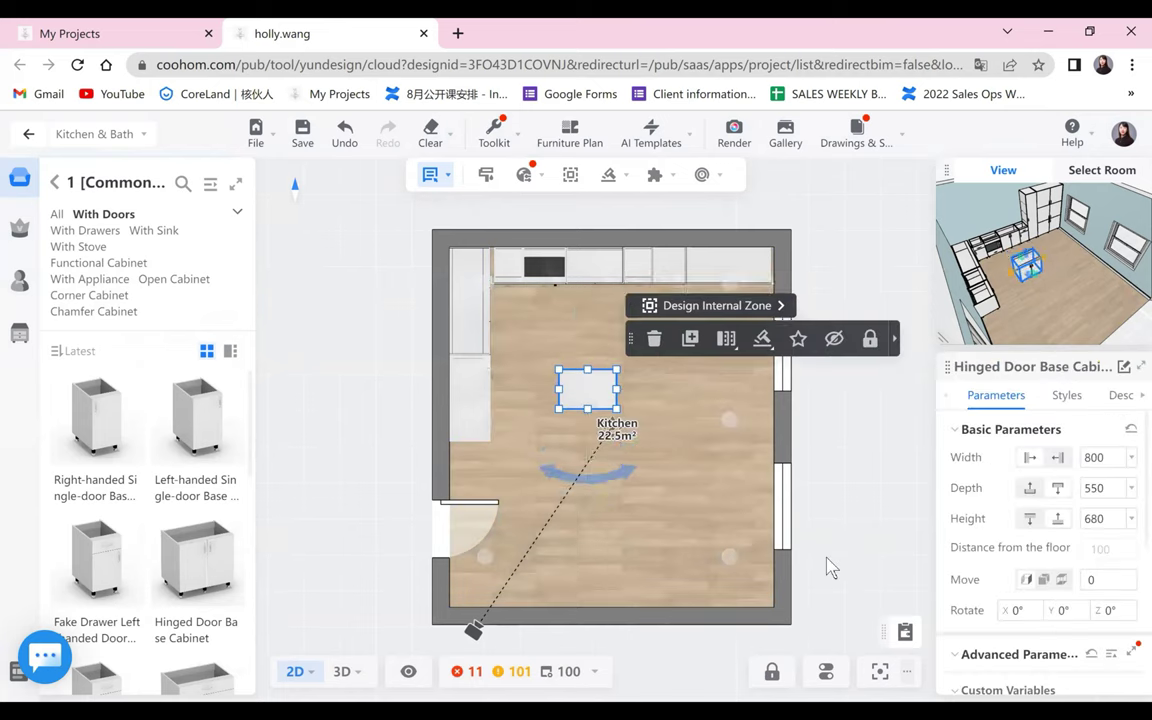
{"action": "left_click", "coordinate": [524, 390]}
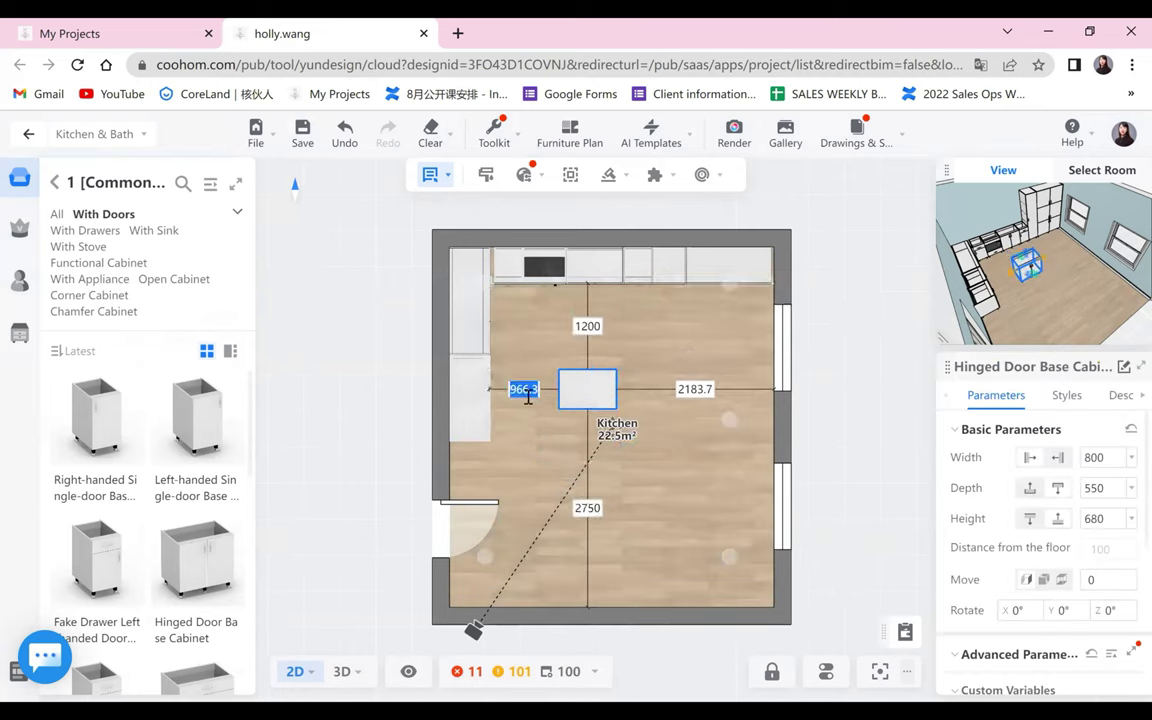
{"action": "type", "text": "1100"}
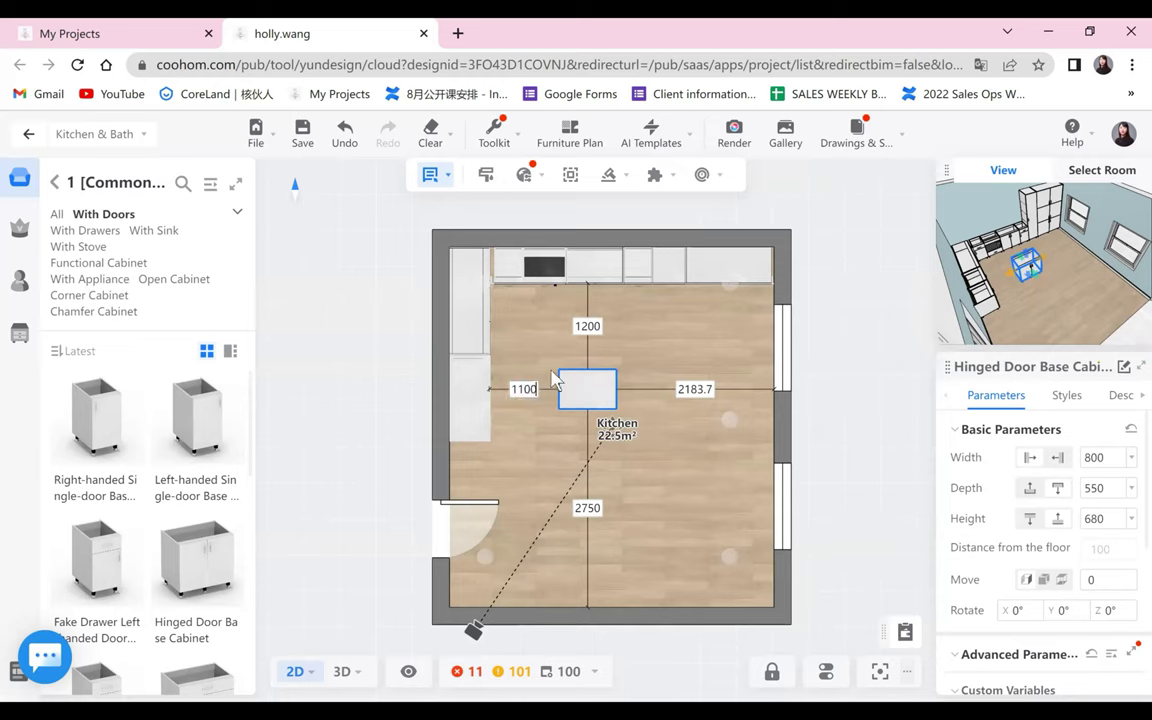
{"action": "key", "text": "Return"}
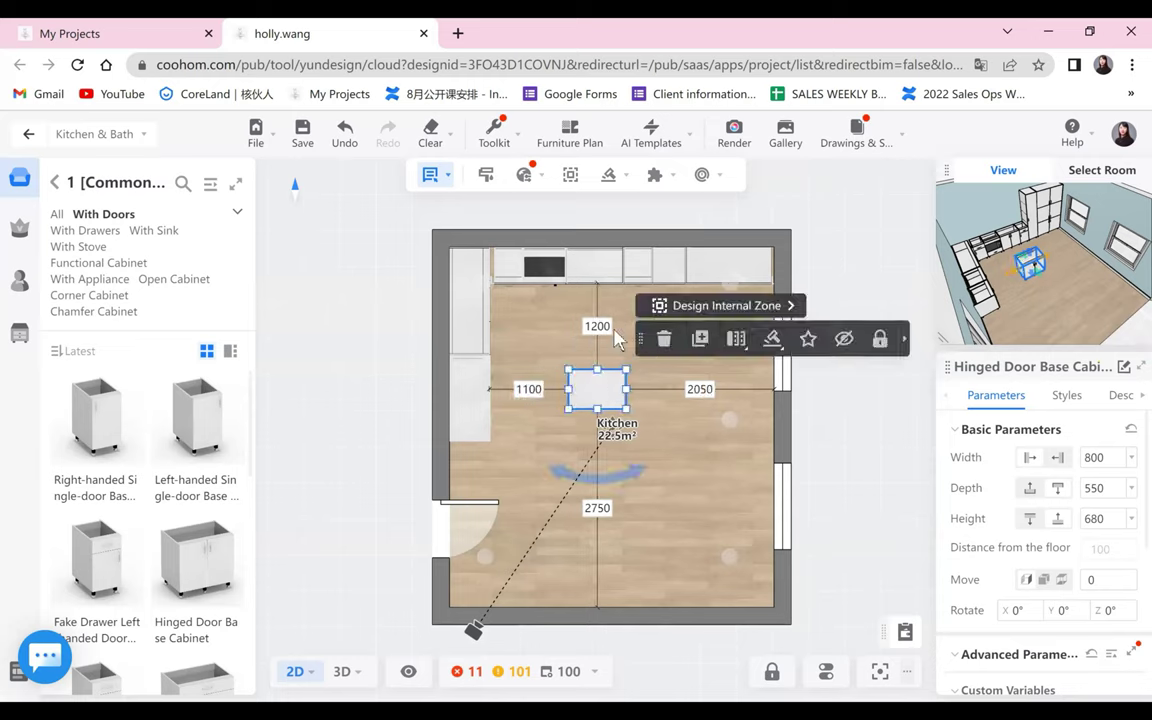
- Duplicate the freestanding base cabinet and place the copy flush against its window-side end
{"action": "left_click", "coordinate": [702, 345]}
{"action": "left_click", "coordinate": [658, 403]}
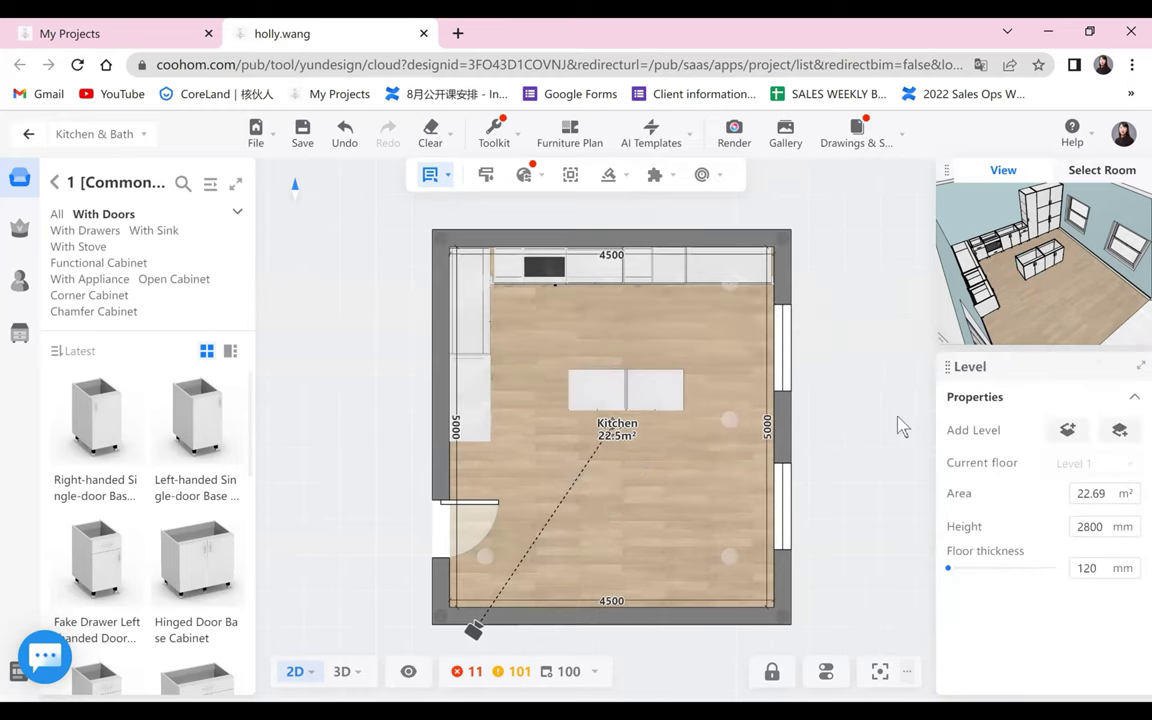
{"action": "right_click", "coordinate": [797, 426]}
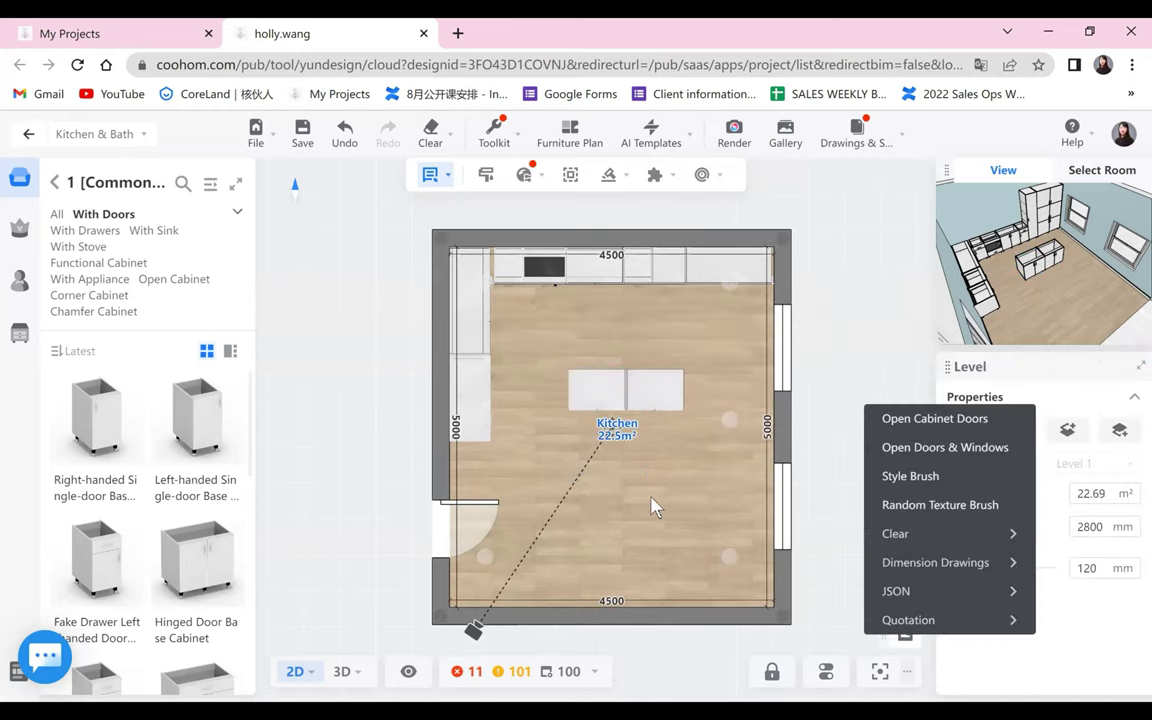
{"action": "left_click_drag", "start_coordinate": [651, 498], "coordinate": [639, 511]}
- Examine the two freestanding base cabinets in 3D from their back and front sides
{"action": "mouse_move", "coordinate": [342, 674]}
{"action": "left_click", "coordinate": [357, 605]}
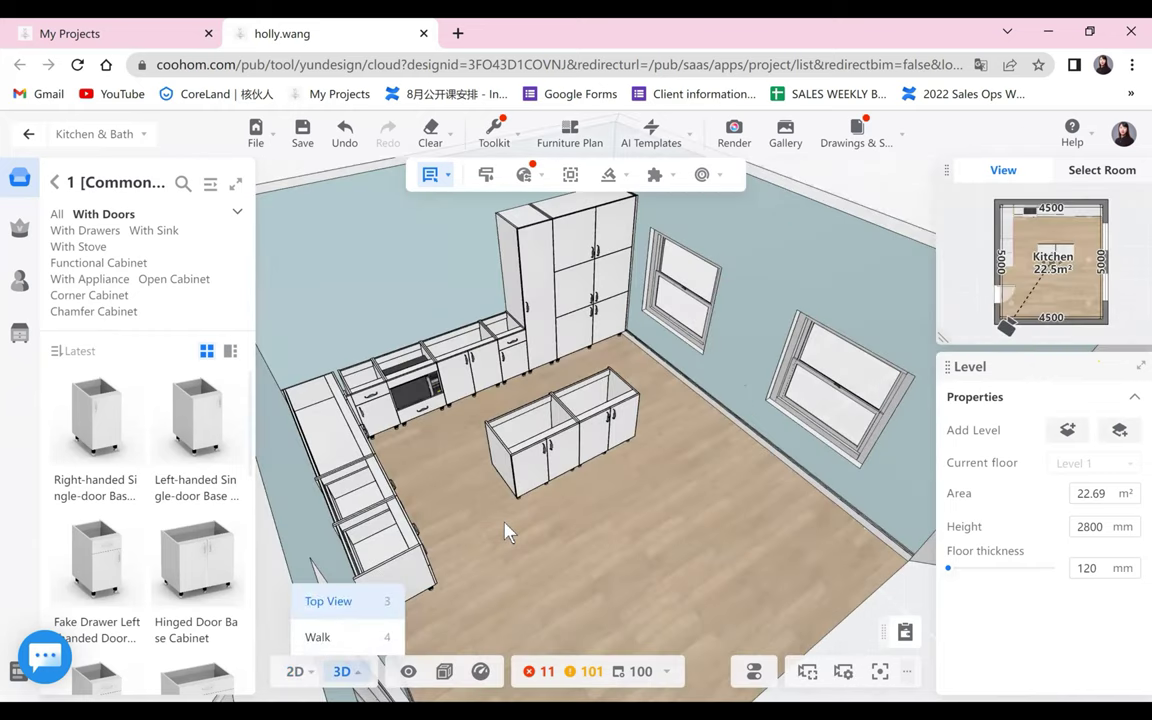
{"action": "left_click_drag", "start_coordinate": [507, 530], "coordinate": [667, 588]}
{"action": "key", "text": "3"}
{"action": "mouse_move", "coordinate": [518, 405]}
{"action": "left_mouse_down"}
{"action": "mouse_move", "coordinate": [630, 532]}
{"action": "mouse_move", "coordinate": [812, 530]}
{"action": "mouse_move", "coordinate": [496, 473]}
{"action": "mouse_move", "coordinate": [590, 515]}
{"action": "mouse_move", "coordinate": [661, 445]}
{"action": "left_mouse_up"}
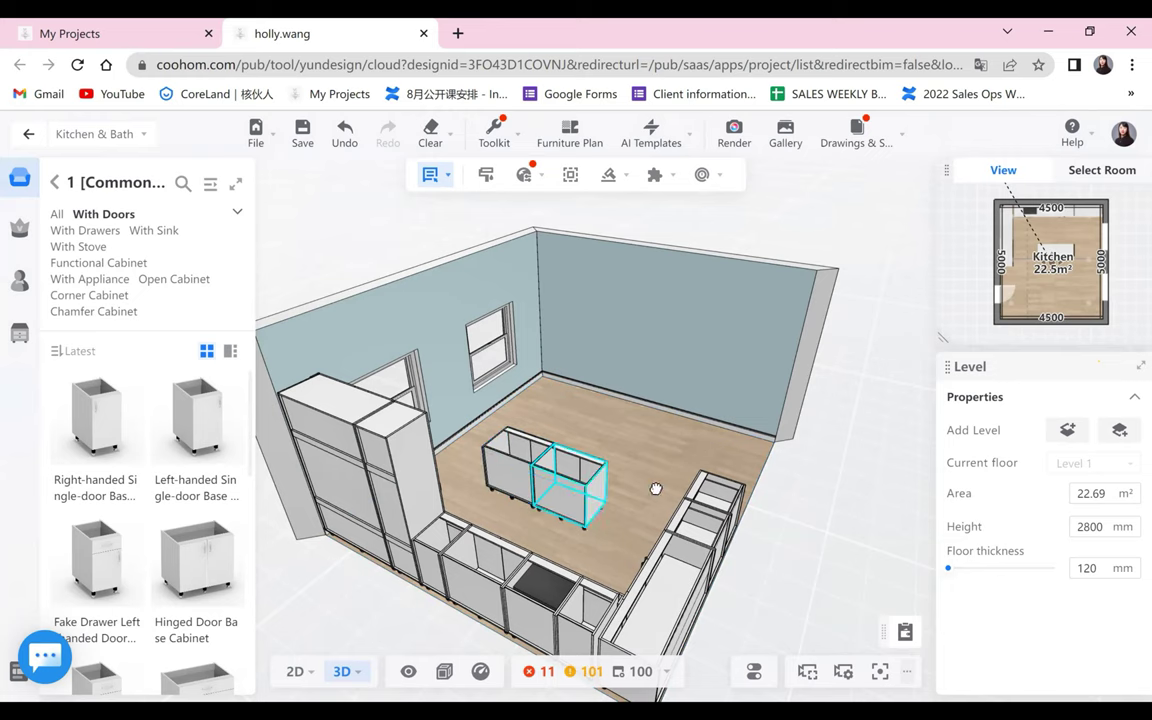
{"action": "left_click_drag", "start_coordinate": [457, 412], "coordinate": [505, 529]}
{"action": "scroll", "coordinate": [478, 487], "scroll_direction": "up", "scroll_amount": 3}
{"action": "left_click_drag", "start_coordinate": [485, 480], "coordinate": [650, 520]}
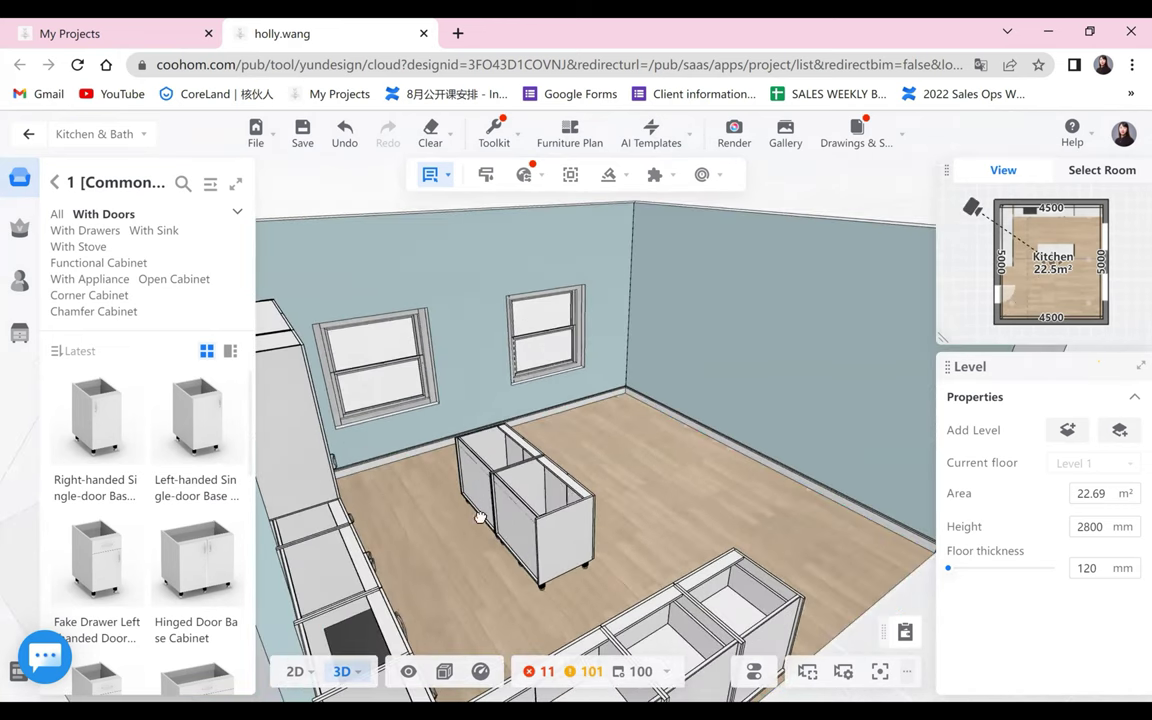
{"action": "left_click_drag", "start_coordinate": [481, 517], "coordinate": [707, 494]}
{"action": "left_click_drag", "start_coordinate": [453, 530], "coordinate": [433, 497]}
{"action": "left_click_drag", "start_coordinate": [504, 519], "coordinate": [404, 498]}
{"action": "left_click_drag", "start_coordinate": [598, 517], "coordinate": [188, 303]}
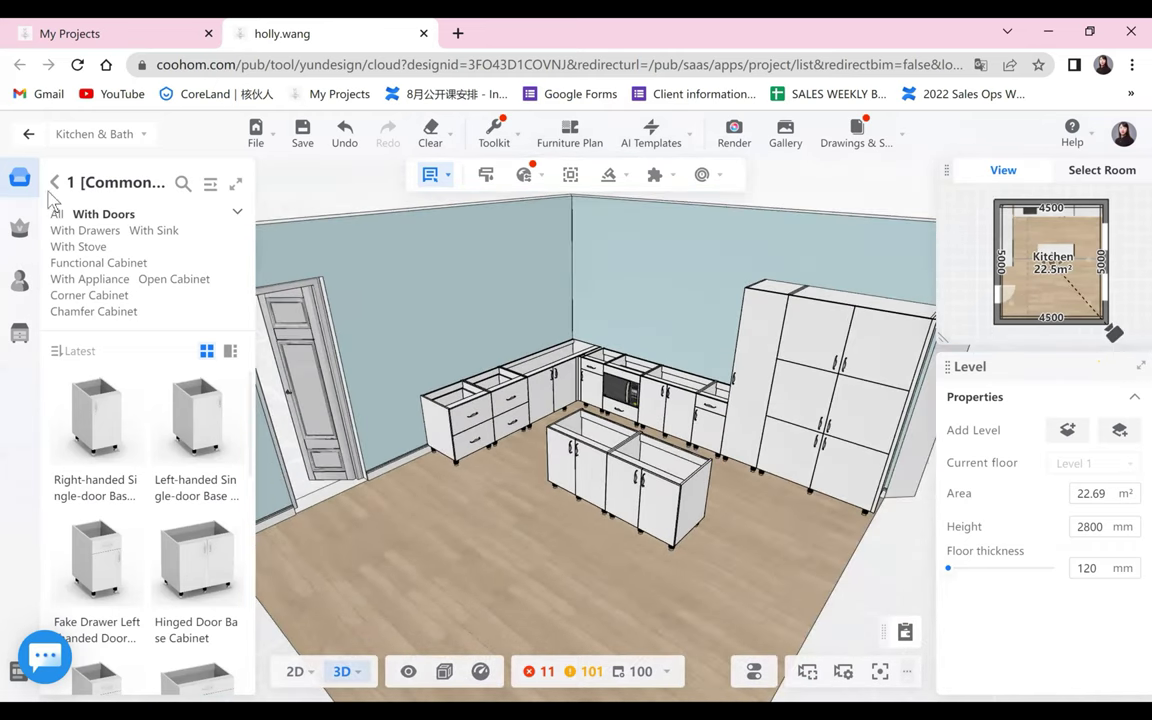
- Try to place Paint Series 02-Wood Door Panel 1 directly on the back of the freestanding cabinet nearer the windows
{"action": "left_click_drag", "start_coordinate": [48, 191], "coordinate": [78, 250]}
{"action": "left_click", "coordinate": [80, 291]}
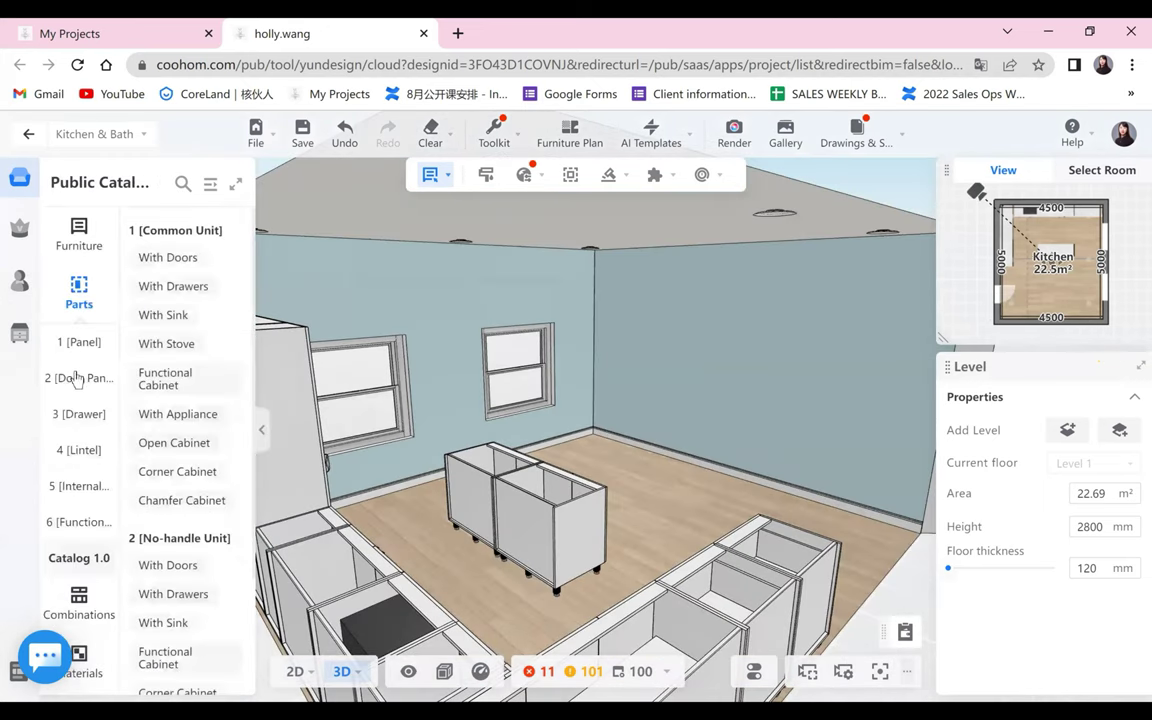
{"action": "left_click", "coordinate": [75, 381]}
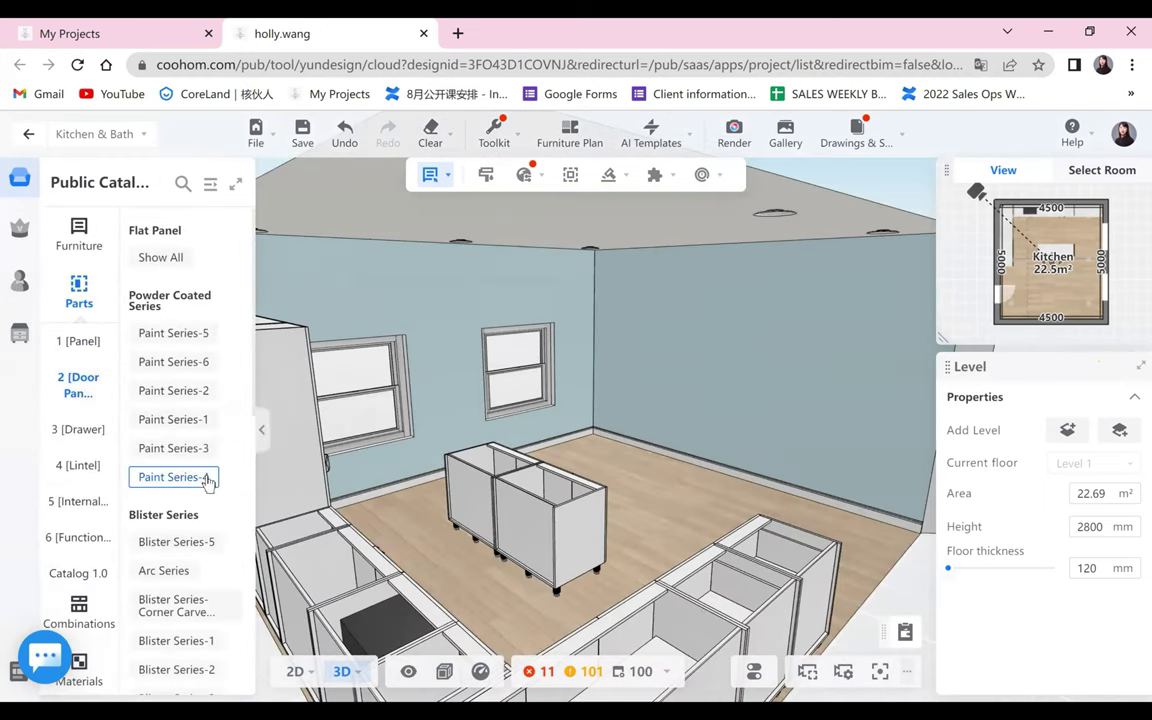
{"action": "left_click", "coordinate": [172, 390]}
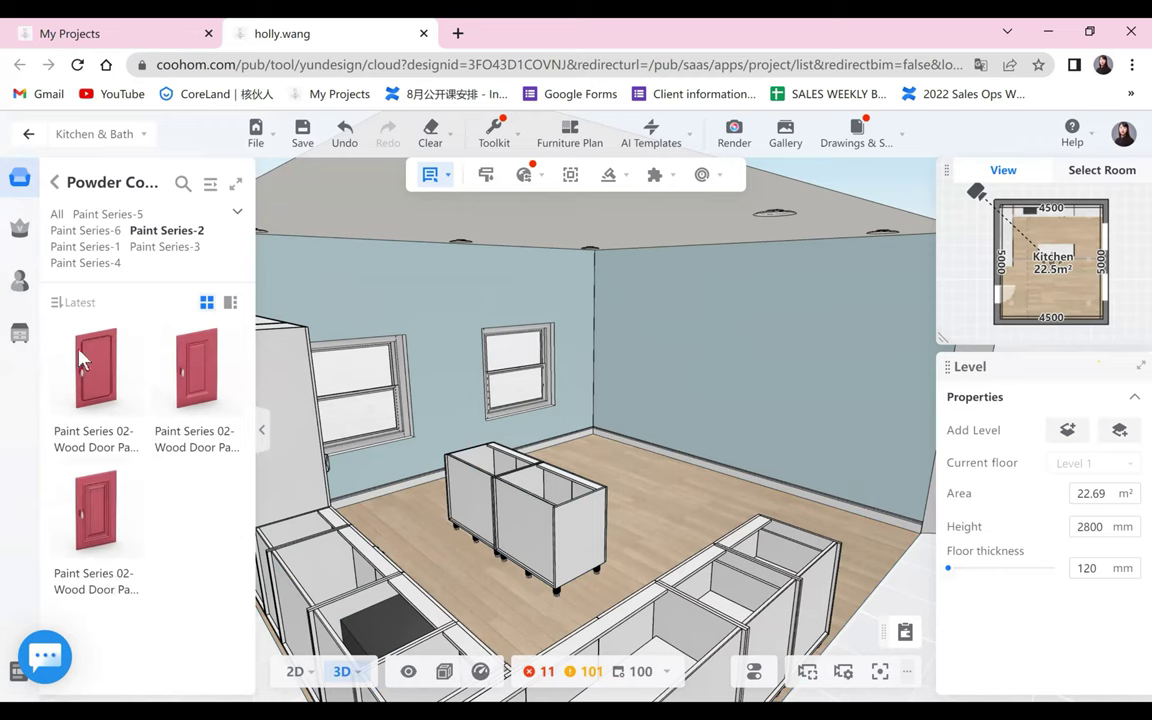
{"action": "left_click_drag", "start_coordinate": [100, 375], "coordinate": [483, 500]}
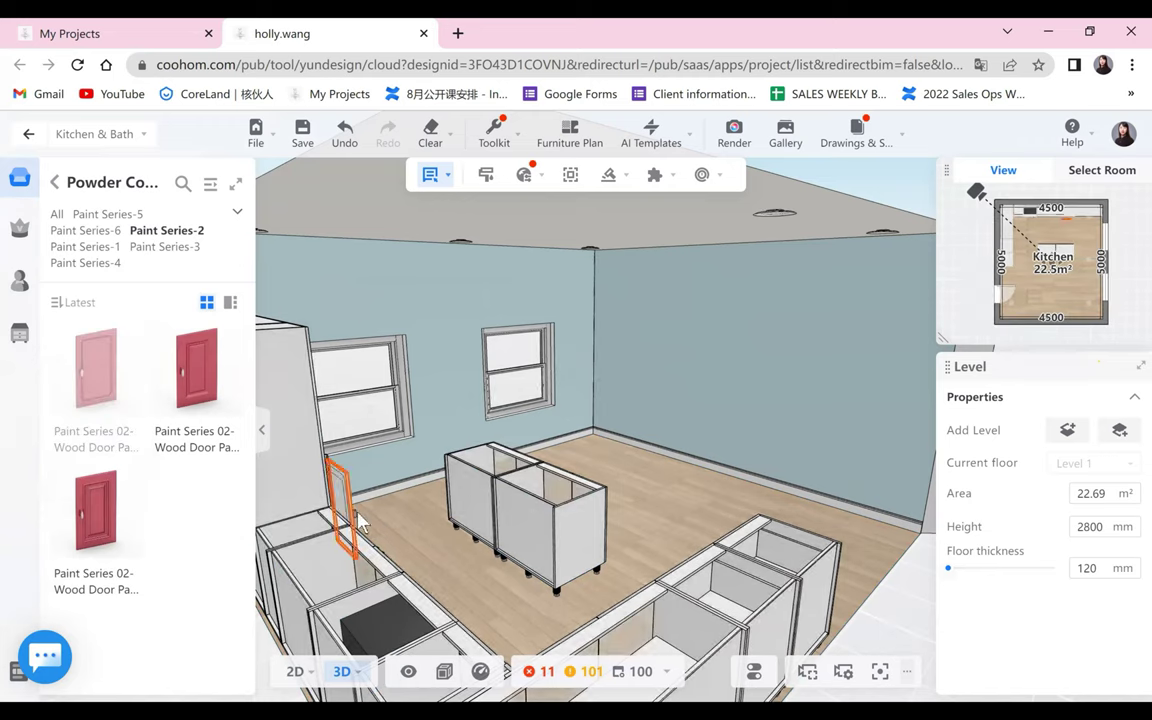
{"action": "left_click_drag", "start_coordinate": [358, 513], "coordinate": [456, 513]}
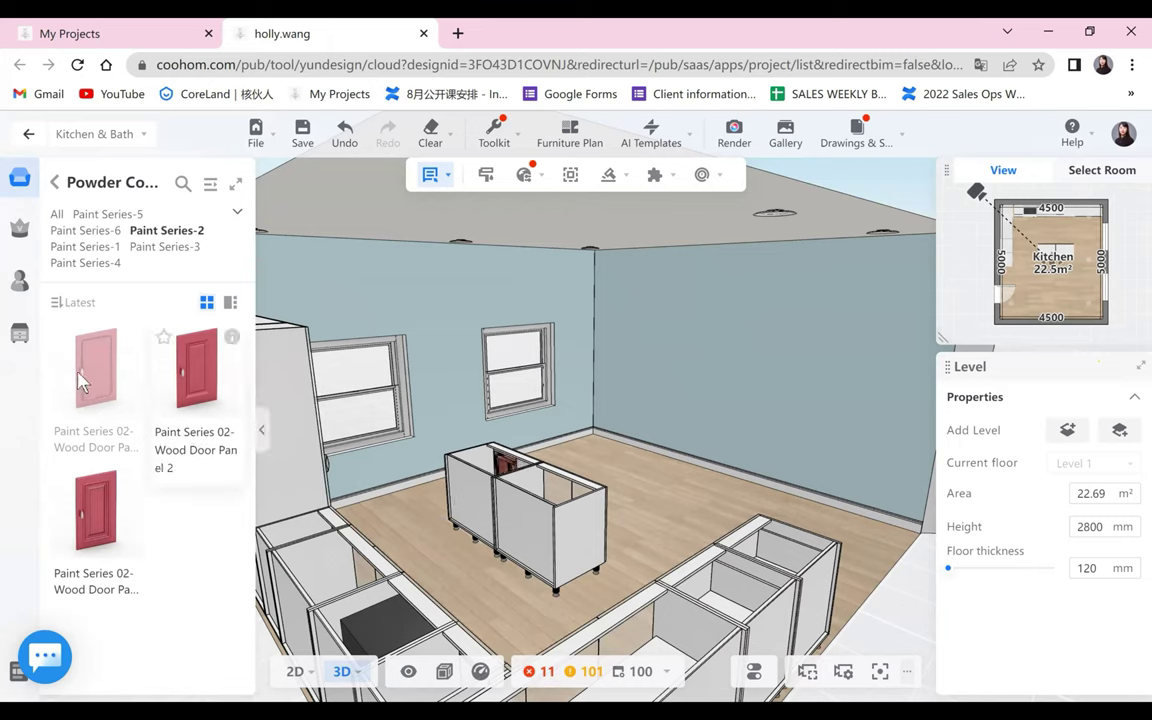
{"action": "left_click_drag", "start_coordinate": [75, 390], "coordinate": [473, 523]}
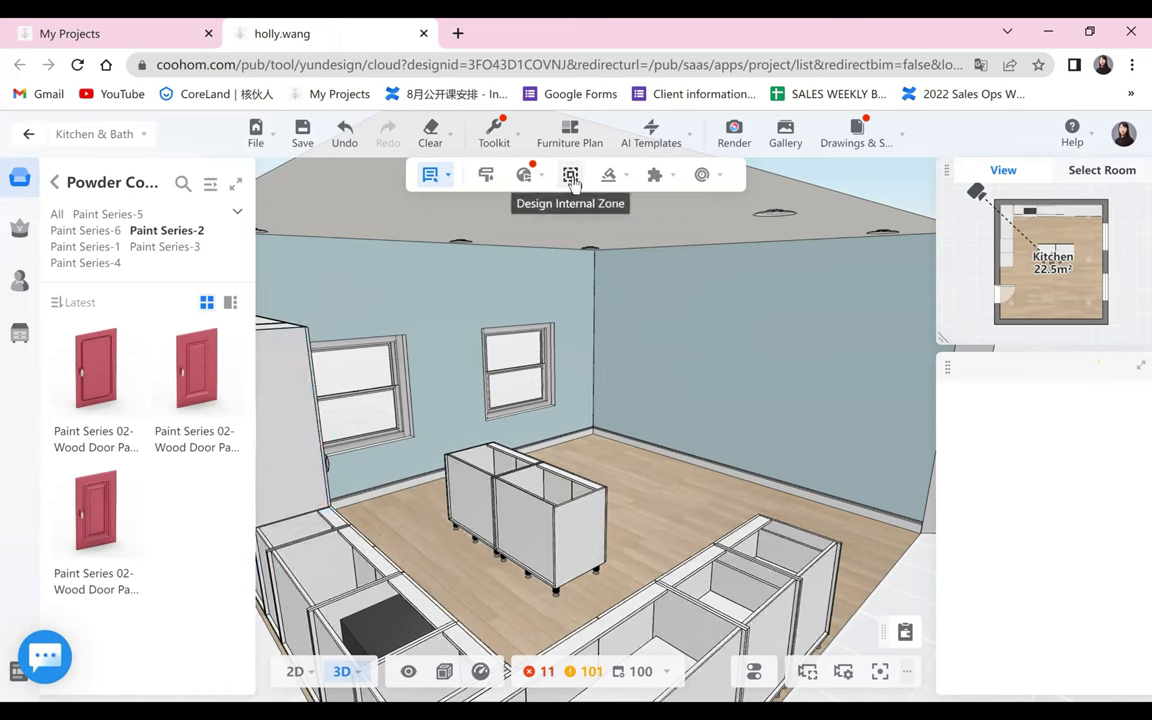
- Start designing the internal zone of the freestanding cabinet nearer the windows and choose its back face as the zone
{"action": "left_click", "coordinate": [572, 178]}
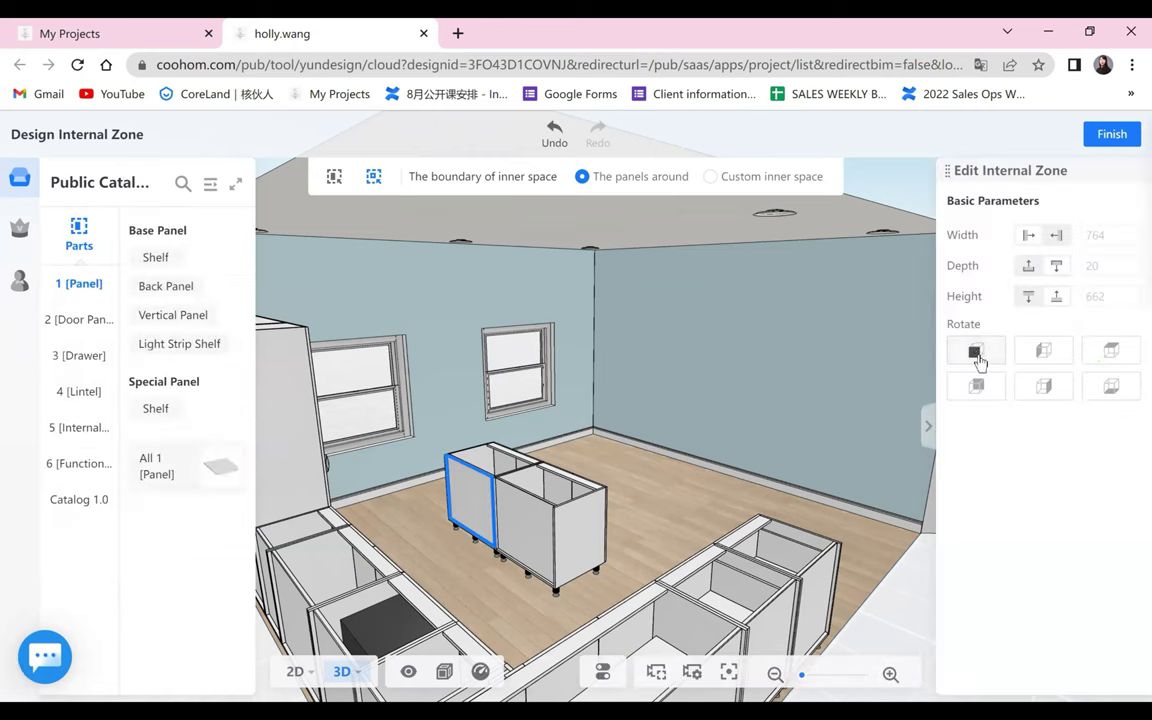
{"action": "left_click", "coordinate": [1046, 354]}
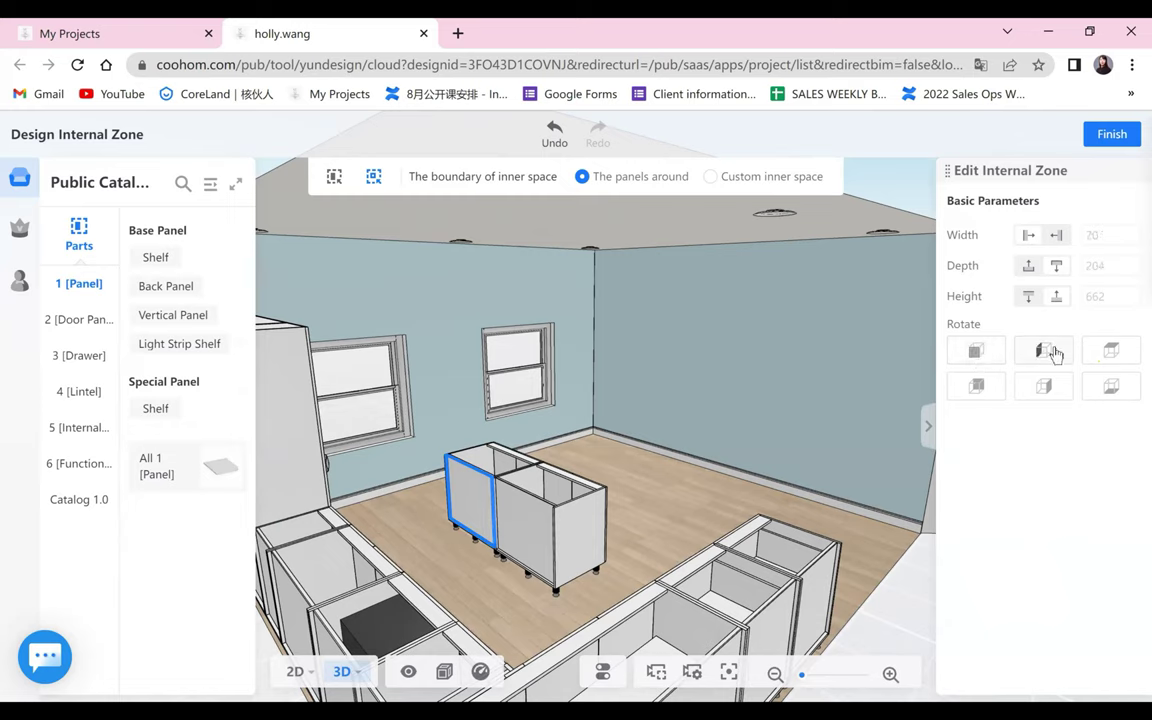
{"action": "left_click", "coordinate": [1110, 355]}
{"action": "left_click", "coordinate": [977, 390]}
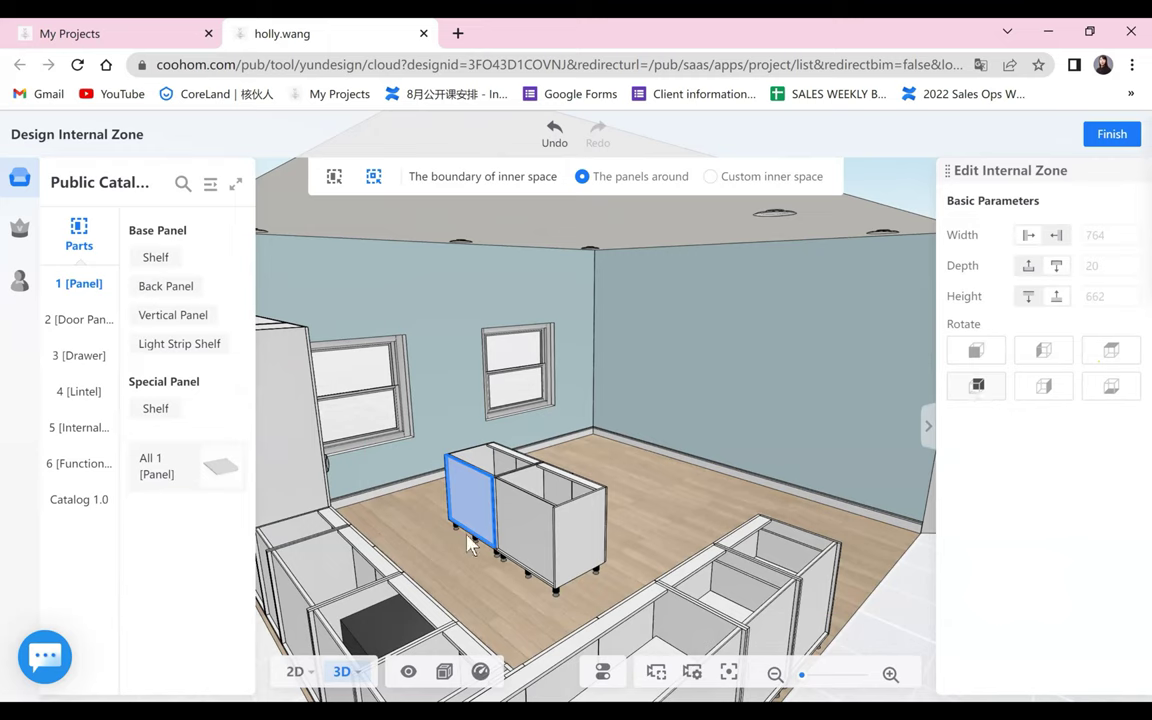
{"action": "left_click", "coordinate": [971, 354]}
{"action": "left_click", "coordinate": [977, 386]}
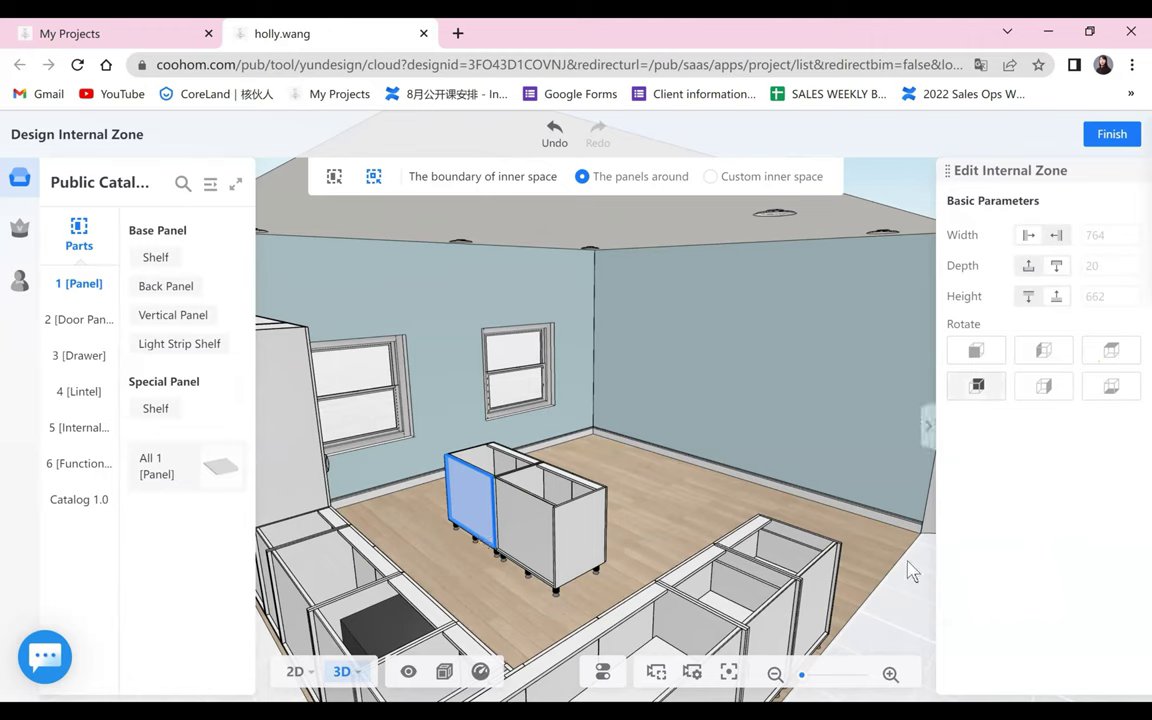
- Place Paint Series 02-Wood Door Panel 1 from the powder coated Paint Series-2 in the cabinet's back zone
{"action": "left_click", "coordinate": [76, 319]}
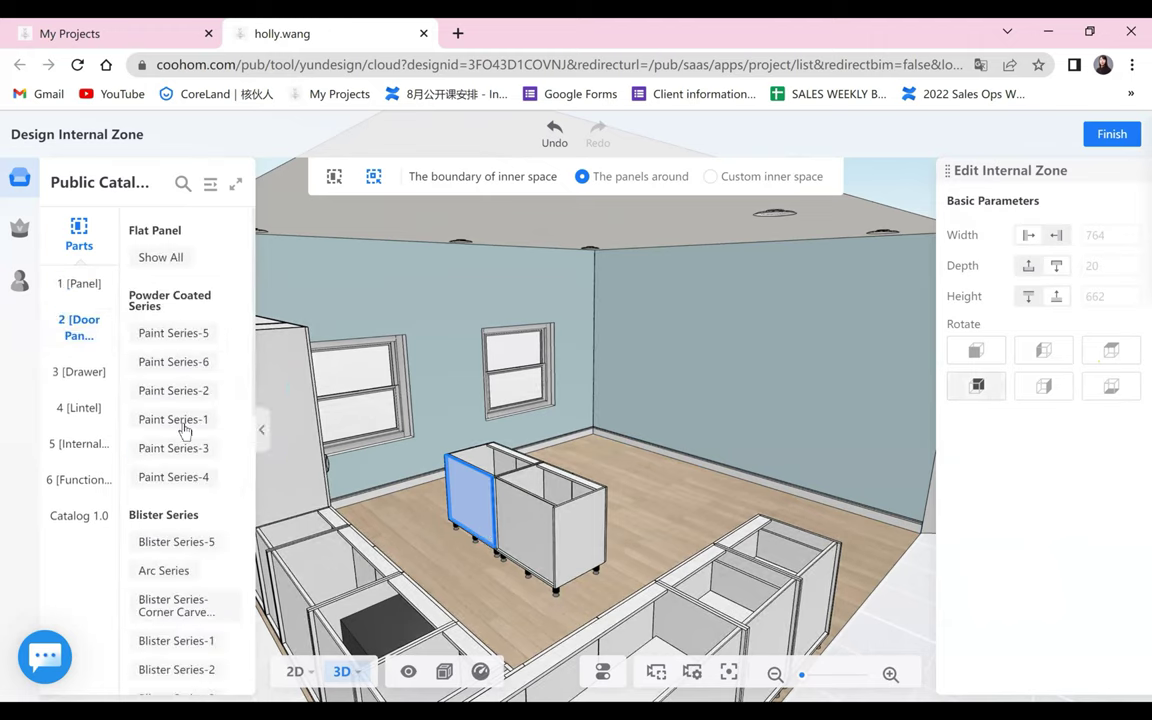
{"action": "left_click", "coordinate": [182, 392]}
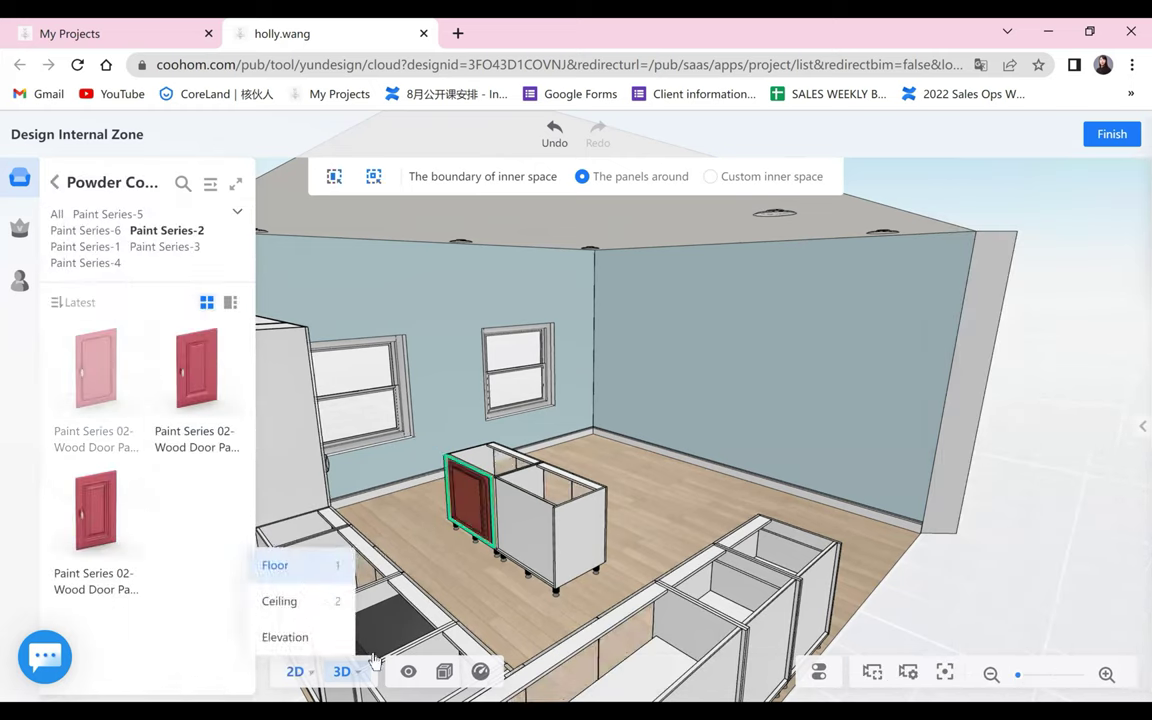
{"action": "left_click", "coordinate": [491, 637]}
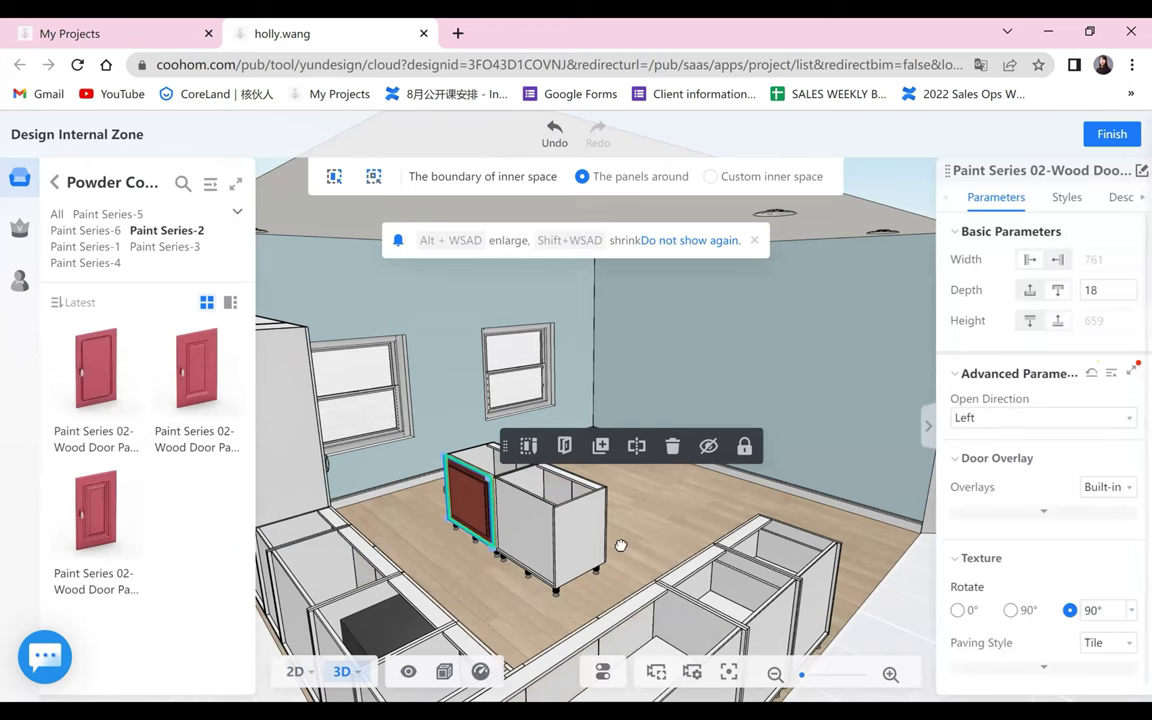
- Divide the back door panel vertically into 2 equal doors with built-in overlay and finish the internal zone design
{"action": "left_click_drag", "start_coordinate": [470, 538], "coordinate": [455, 568]}
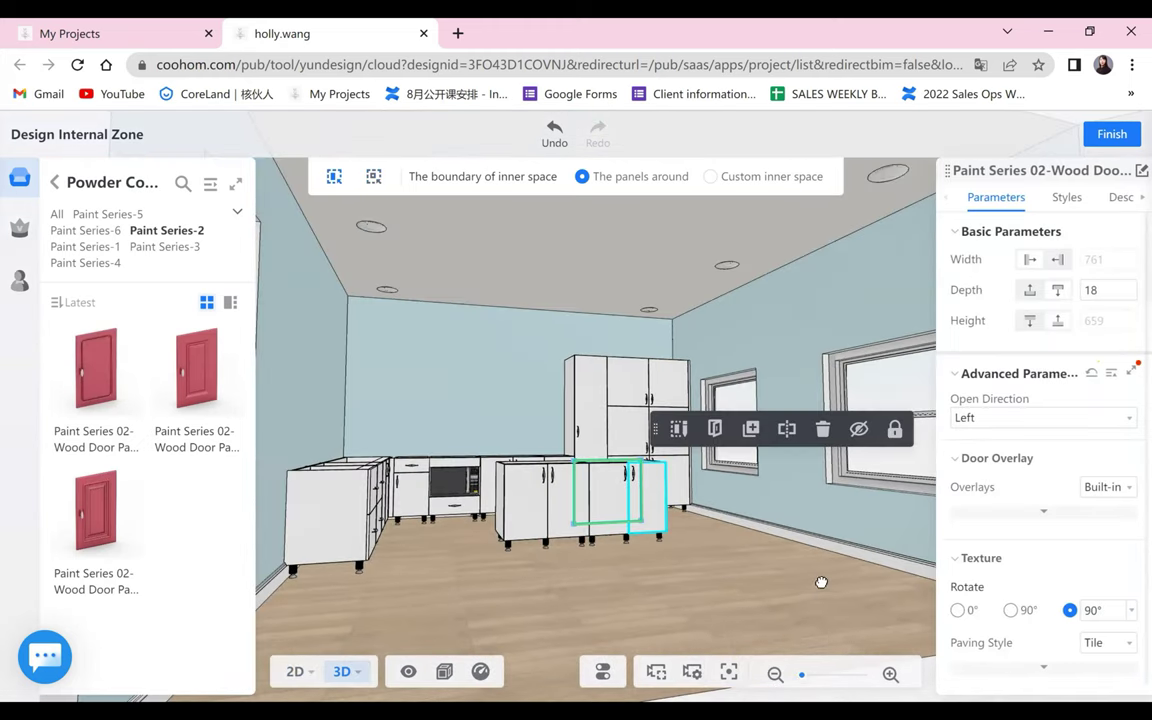
{"action": "left_click_drag", "start_coordinate": [669, 470], "coordinate": [675, 489]}
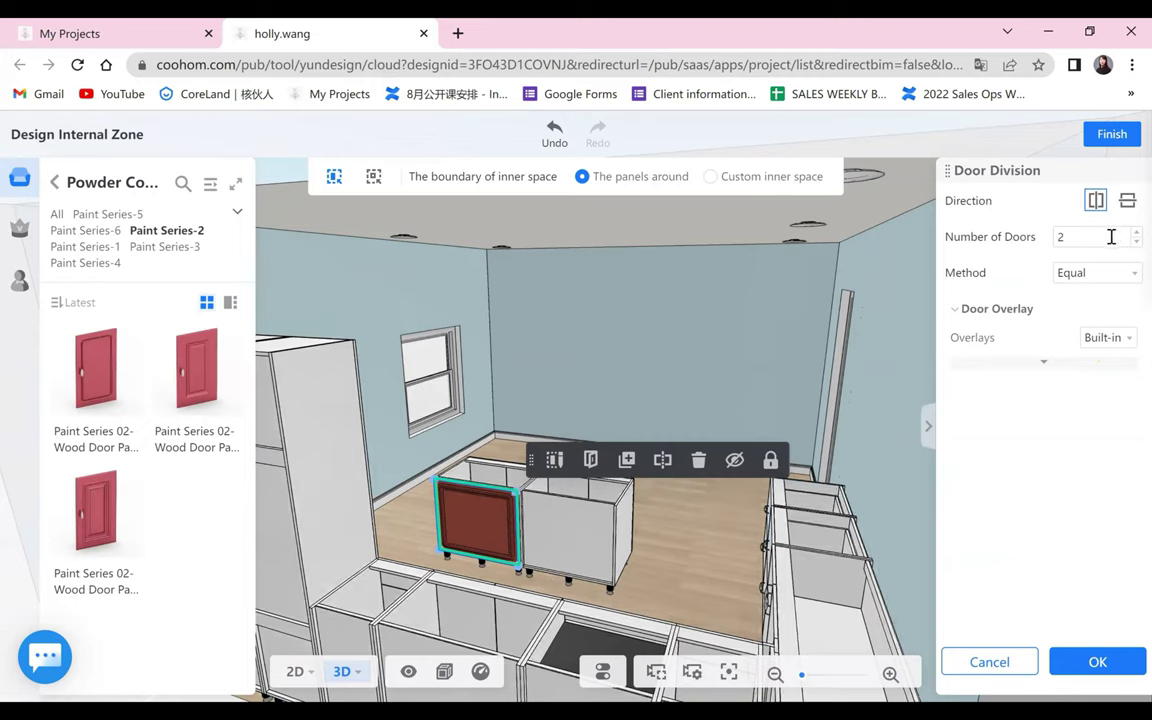
{"action": "left_click", "coordinate": [1097, 661]}
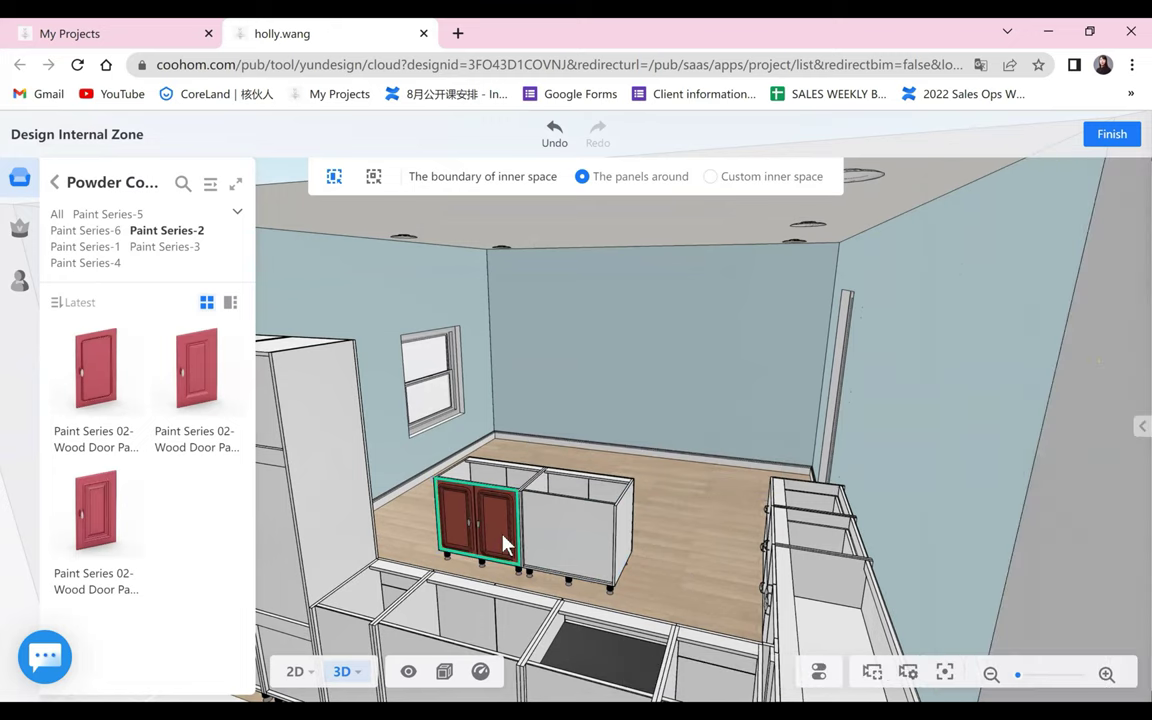
{"action": "left_click_drag", "start_coordinate": [608, 588], "coordinate": [625, 617]}
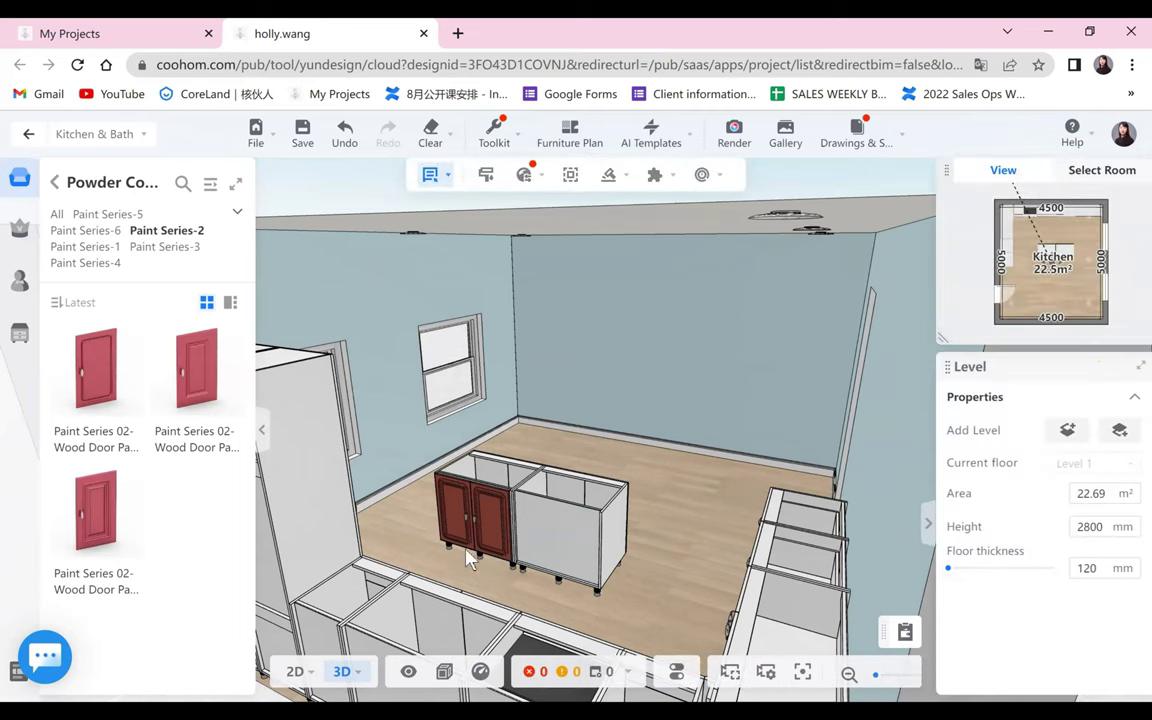
- Place Paint Series 02-Wood Door Panel 1 in the back-face internal zone of the other freestanding cabinet
{"action": "left_click_drag", "start_coordinate": [692, 576], "coordinate": [717, 607]}
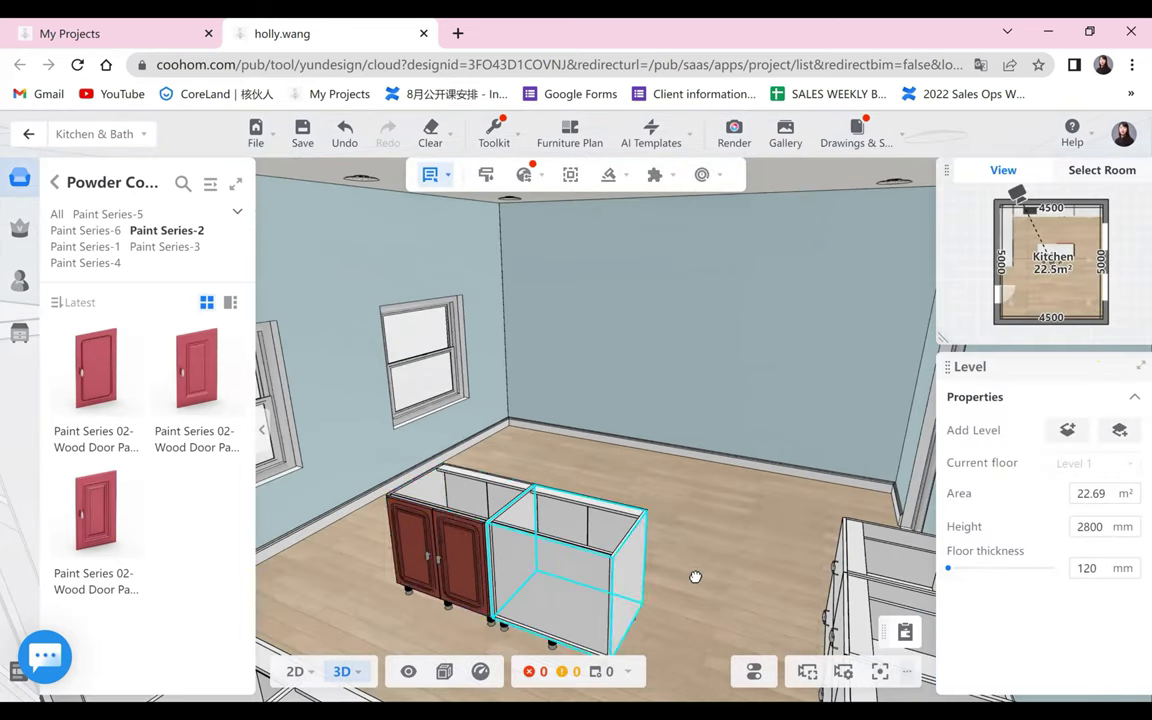
{"action": "left_click_drag", "start_coordinate": [456, 568], "coordinate": [457, 571]}
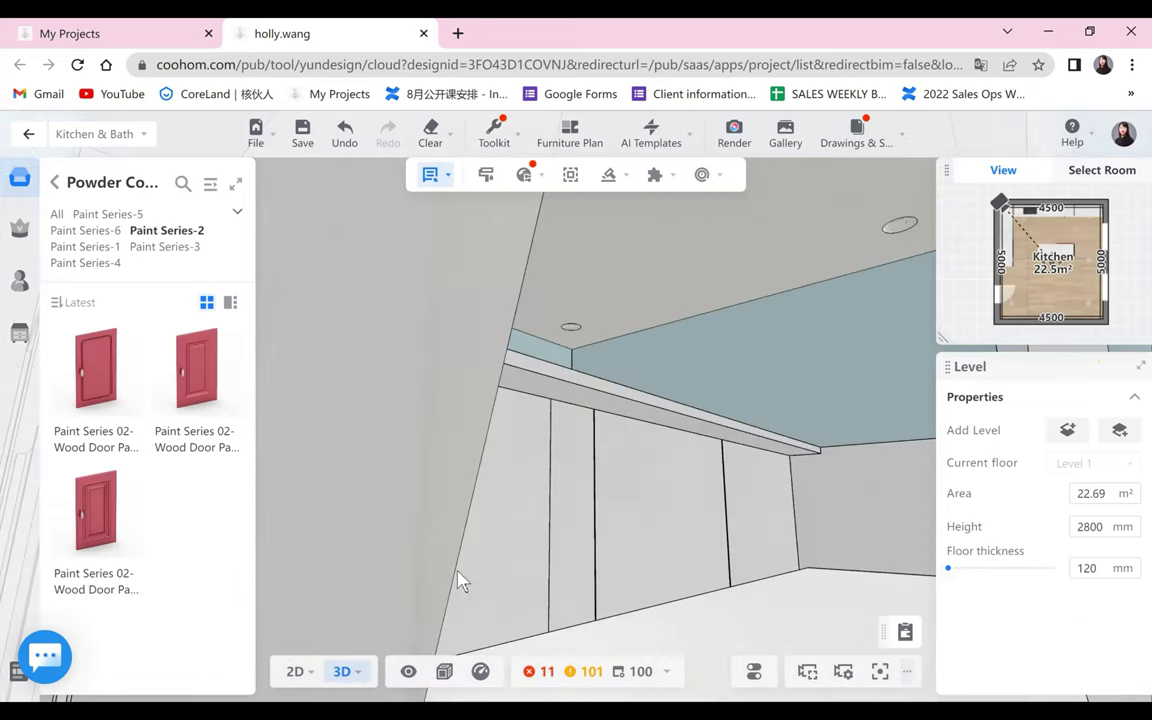
{"action": "scroll", "coordinate": [460, 581], "scroll_direction": "down", "scroll_amount": 5}
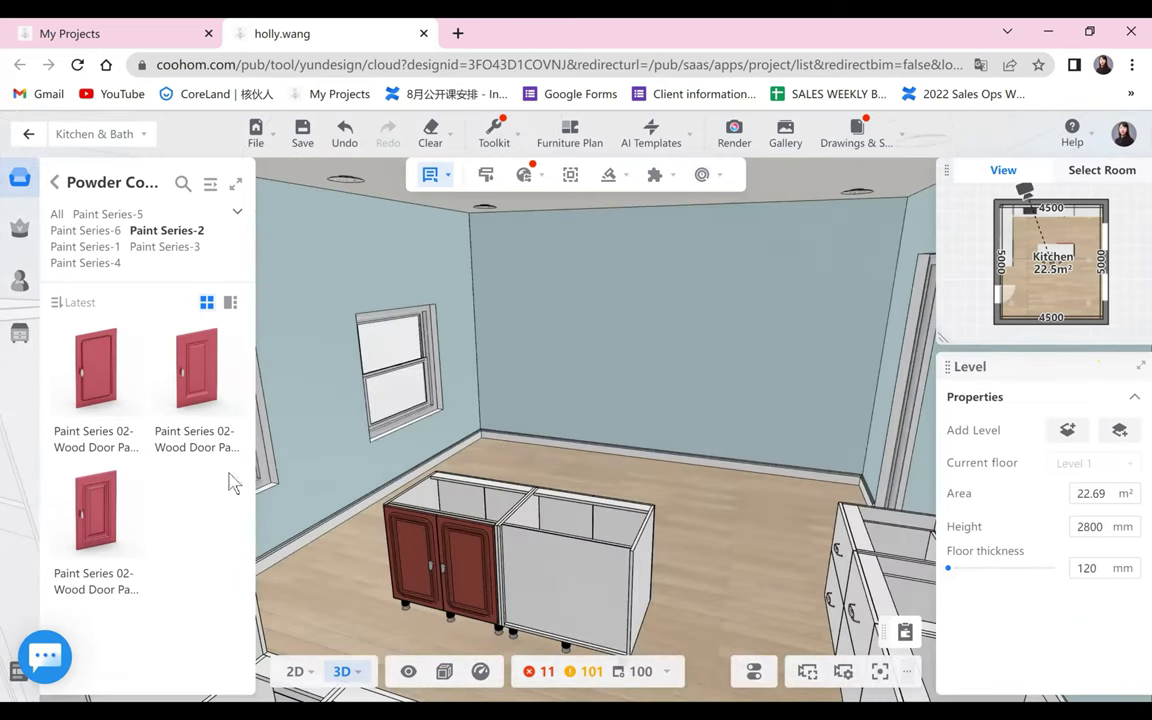
{"action": "scroll", "coordinate": [603, 572], "scroll_direction": "down", "scroll_amount": 3}
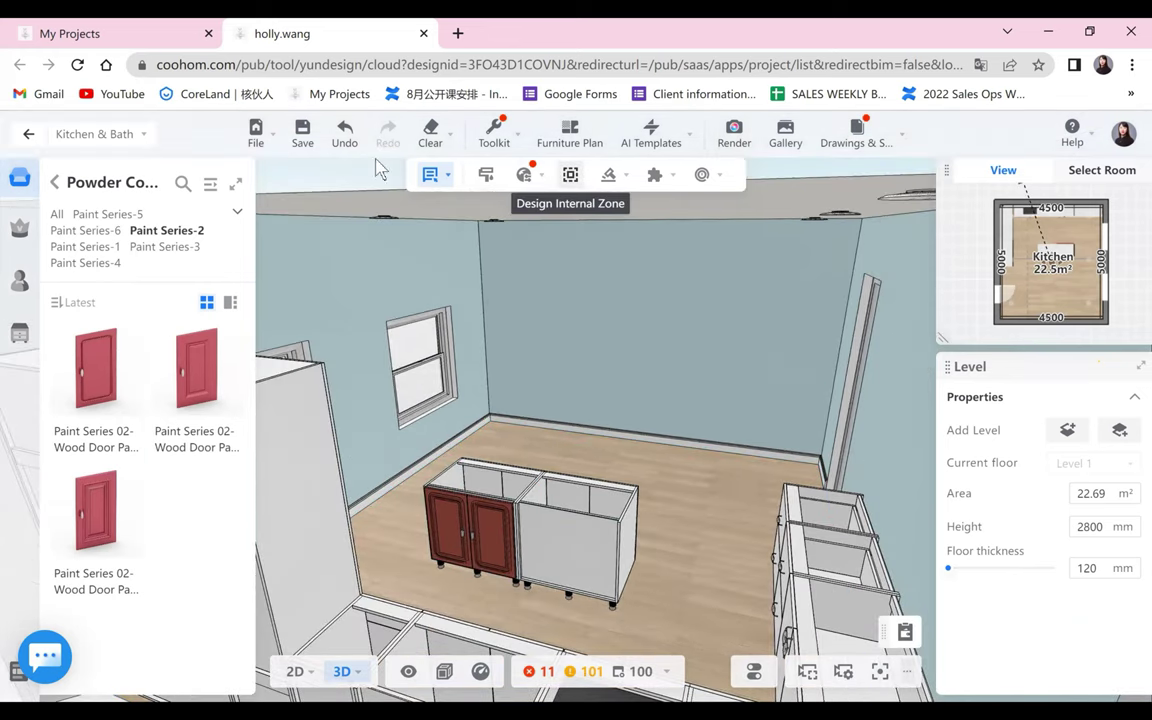
{"action": "left_click", "coordinate": [570, 174]}
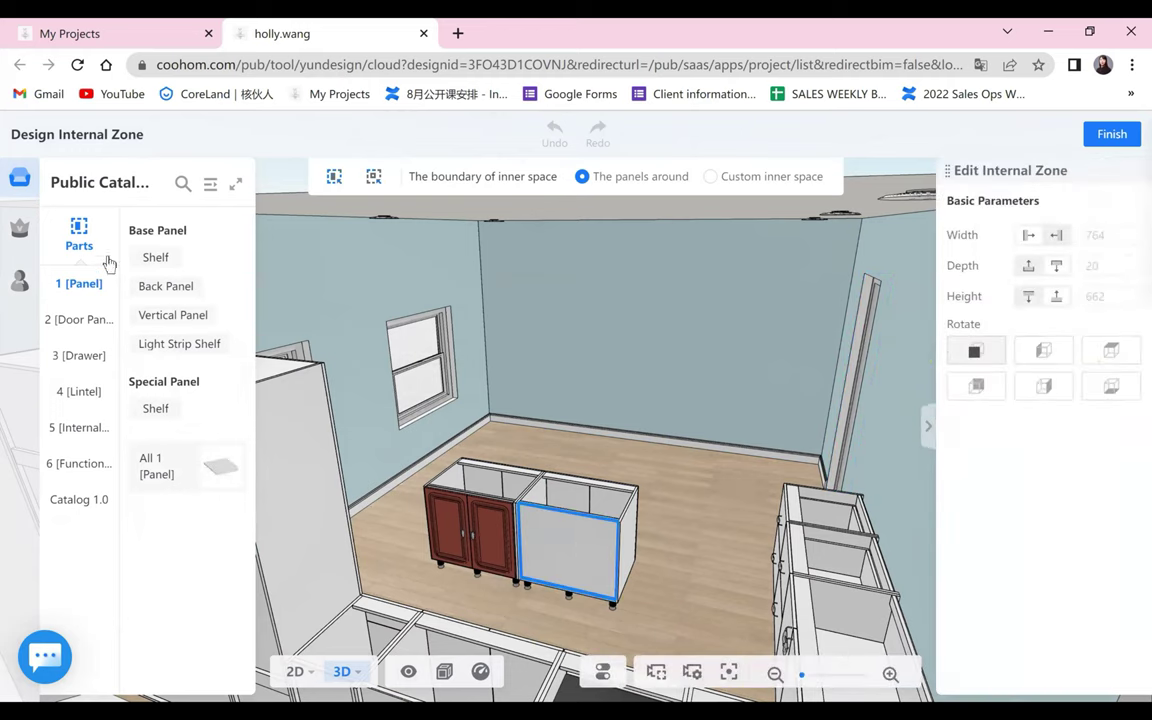
{"action": "left_click", "coordinate": [88, 325]}
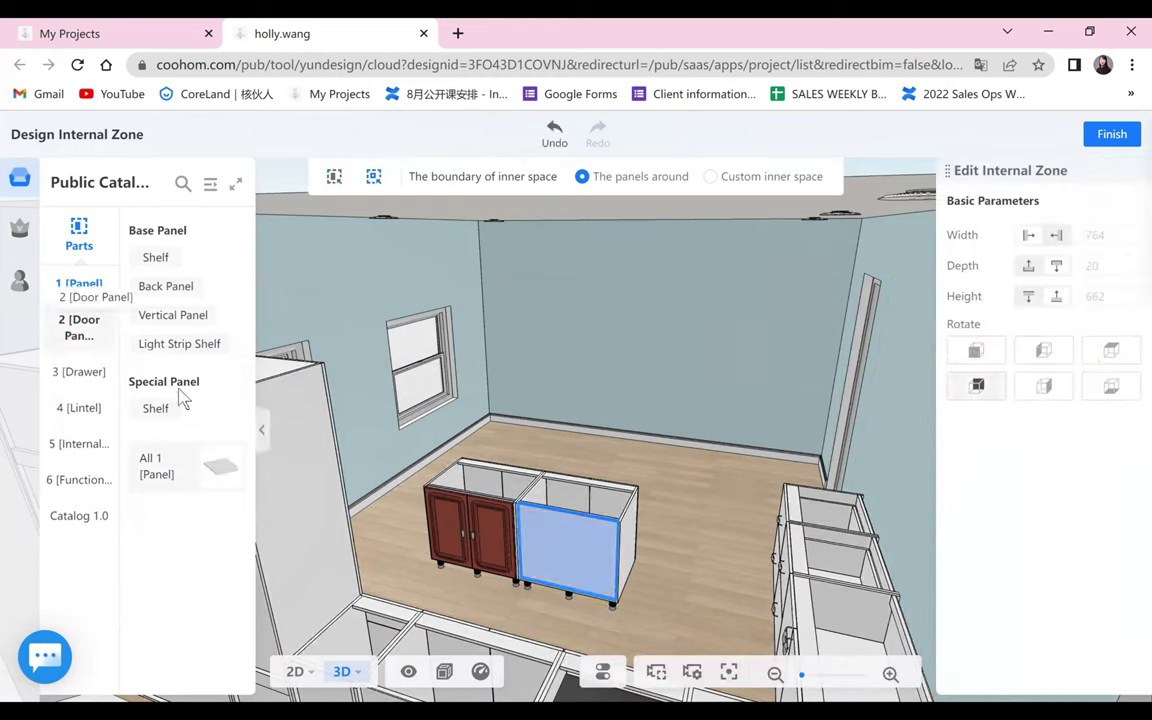
{"action": "left_click", "coordinate": [157, 351]}
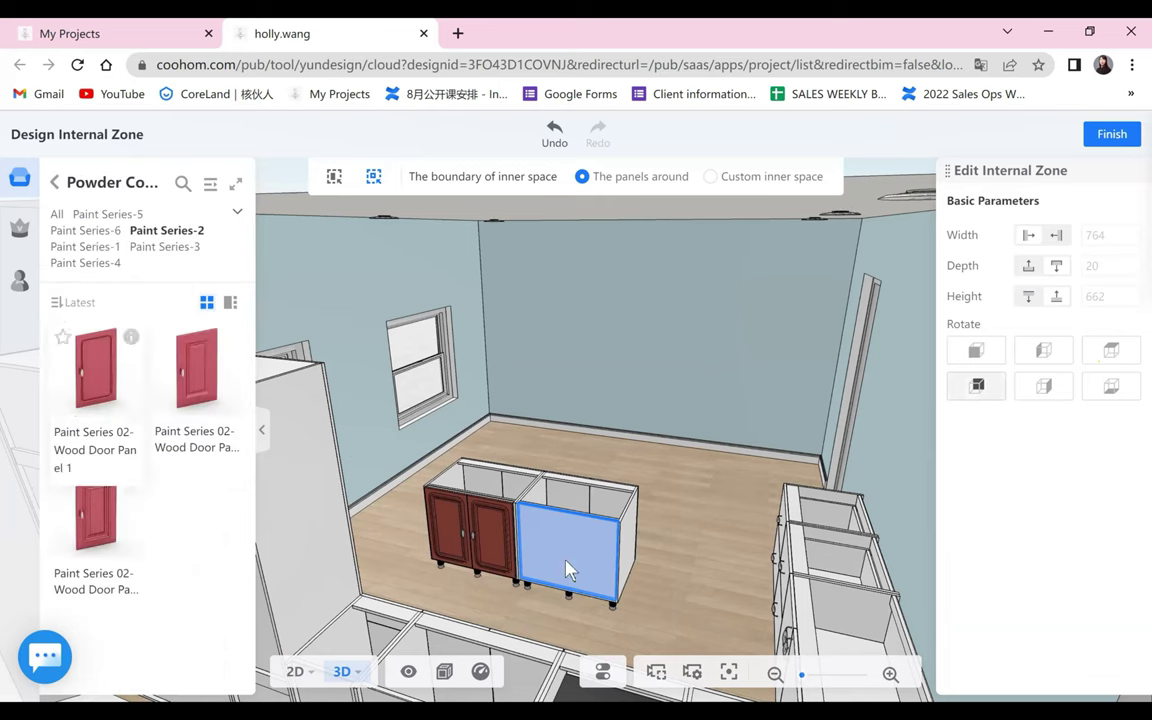
{"action": "left_click", "coordinate": [566, 570]}
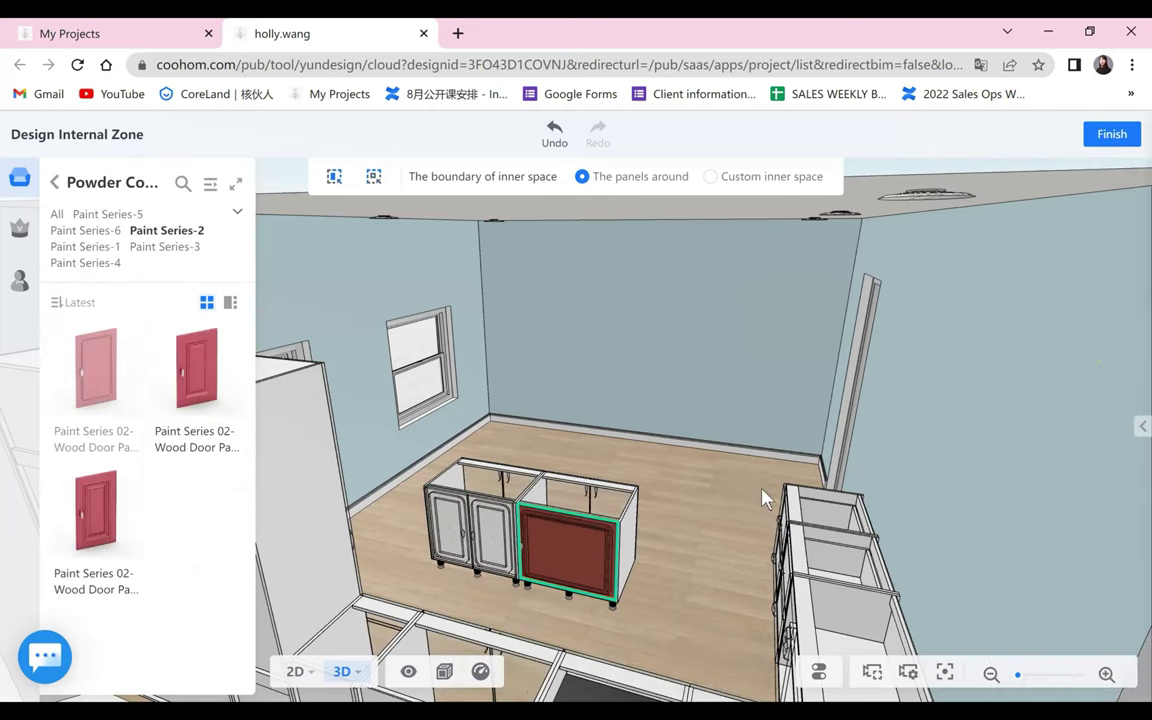
- Divide the second cabinet's back panel vertically into 2 equal built-in doors and finish its internal zone design
{"action": "left_click", "coordinate": [763, 490]}
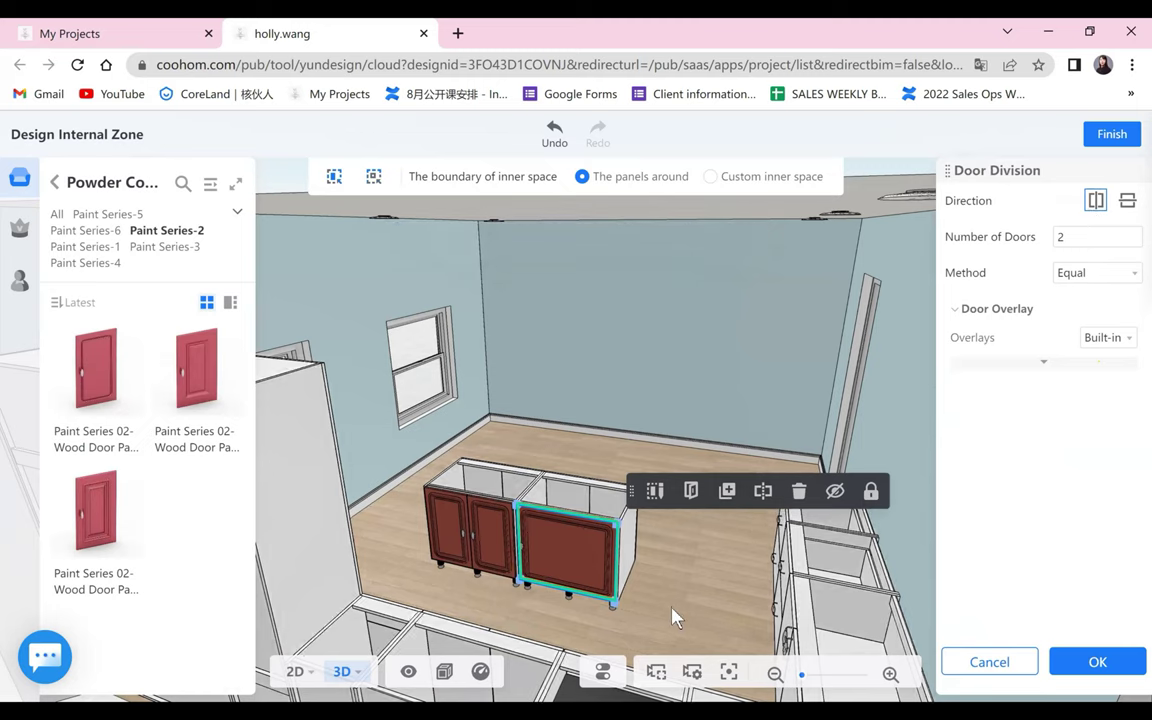
{"action": "left_click", "coordinate": [1077, 662]}
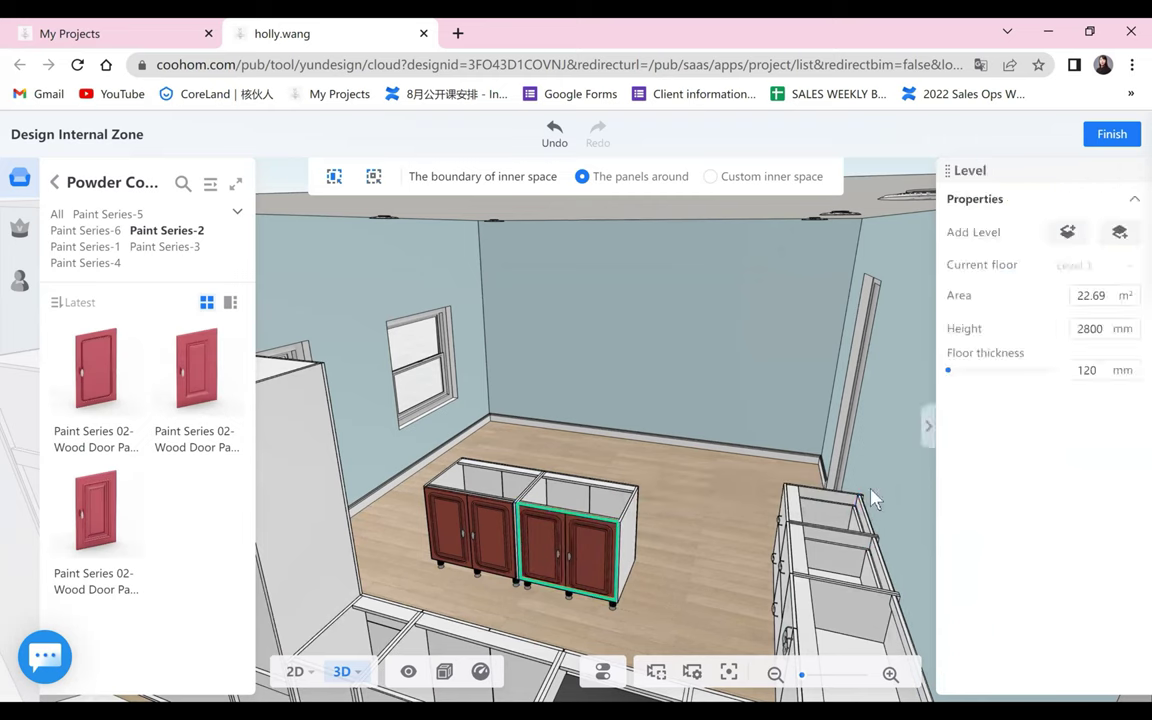
{"action": "left_click", "coordinate": [1112, 134]}
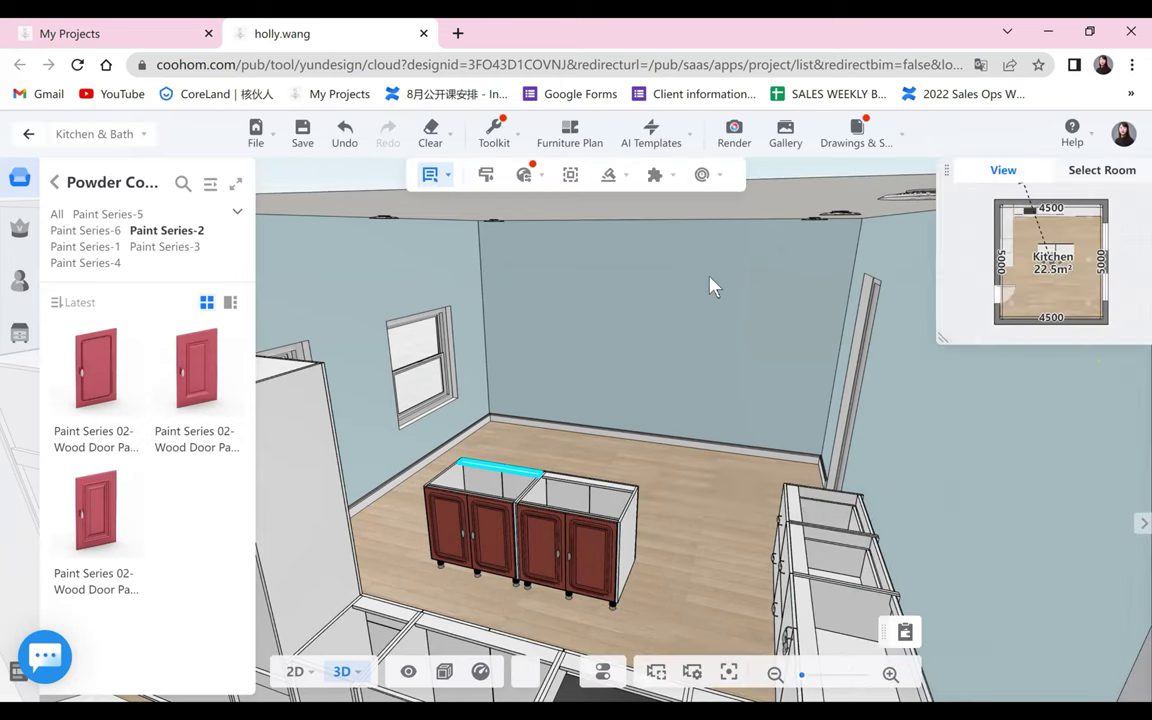
{"action": "left_click_drag", "start_coordinate": [361, 519], "coordinate": [689, 492]}
{"action": "left_click_drag", "start_coordinate": [455, 513], "coordinate": [657, 520]}
{"action": "left_click_drag", "start_coordinate": [438, 187], "coordinate": [548, 201]}
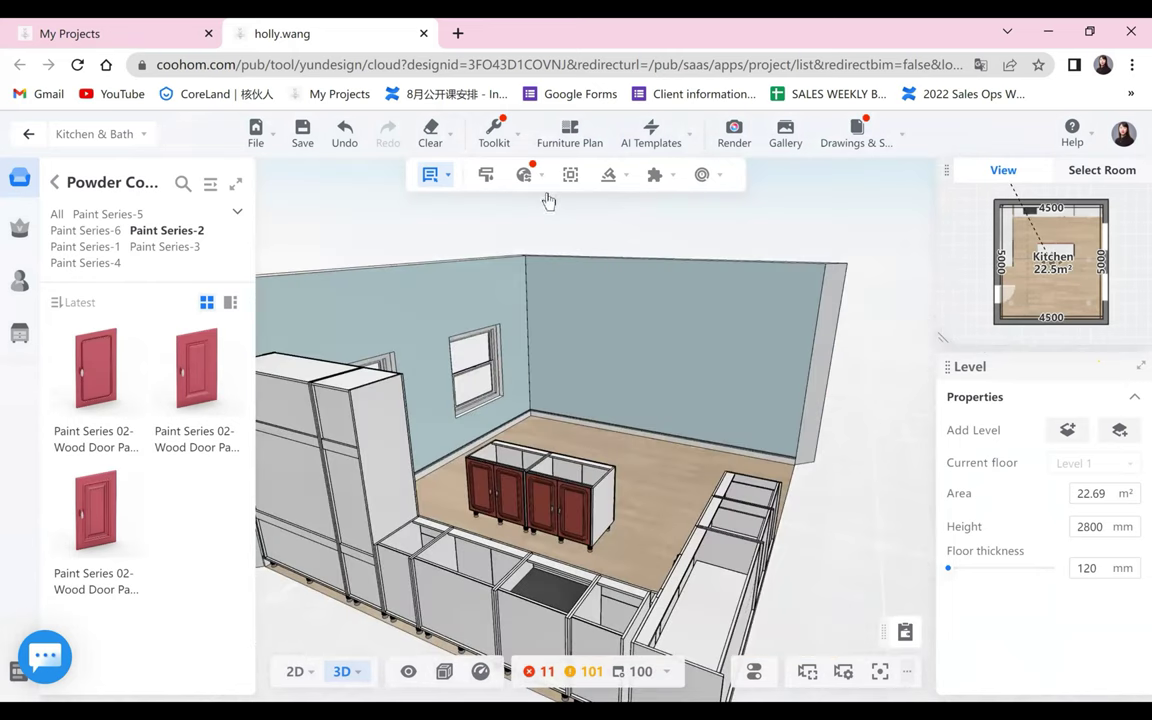
- Open the cabinet doors and delete the thin back panels from both island cabinets
{"action": "left_click_drag", "start_coordinate": [573, 410], "coordinate": [700, 483]}
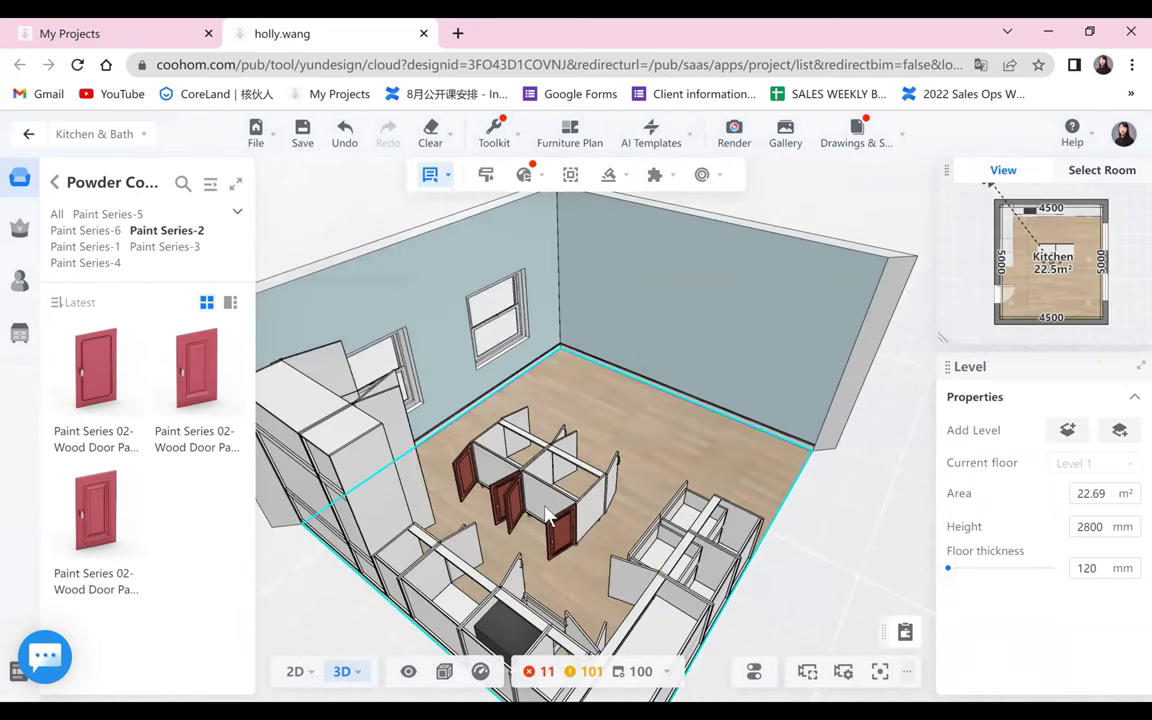
{"action": "left_click_drag", "start_coordinate": [490, 488], "coordinate": [480, 485]}
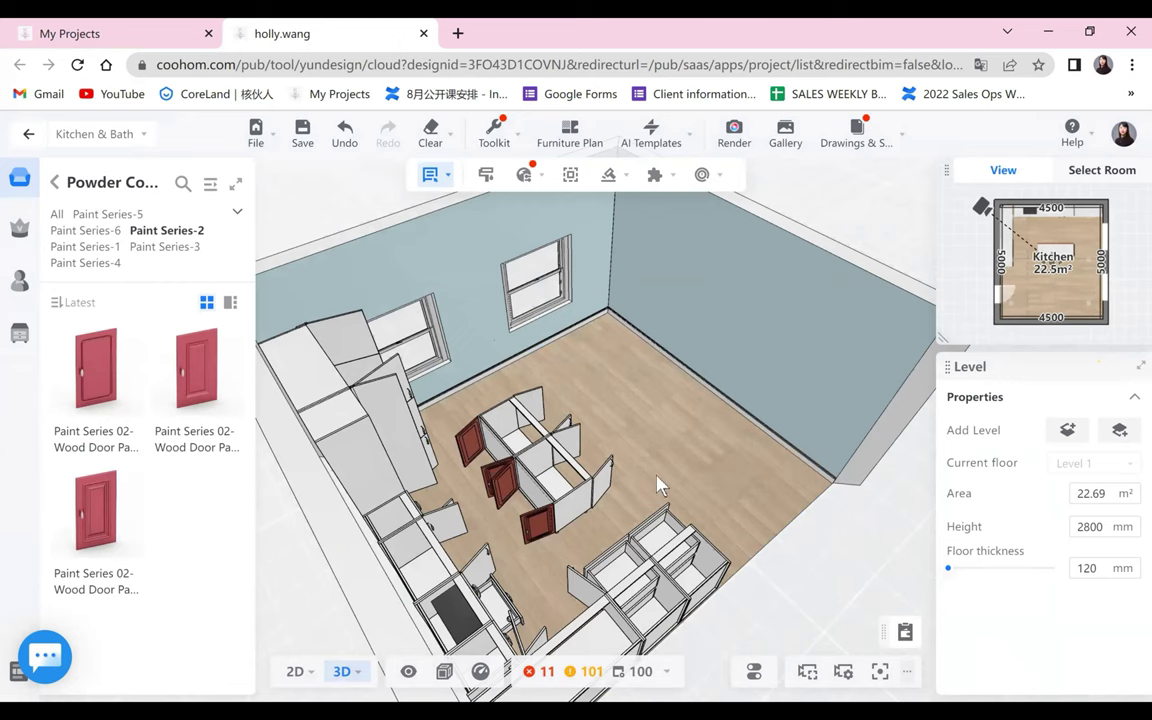
{"action": "left_click_drag", "start_coordinate": [643, 492], "coordinate": [682, 472]}
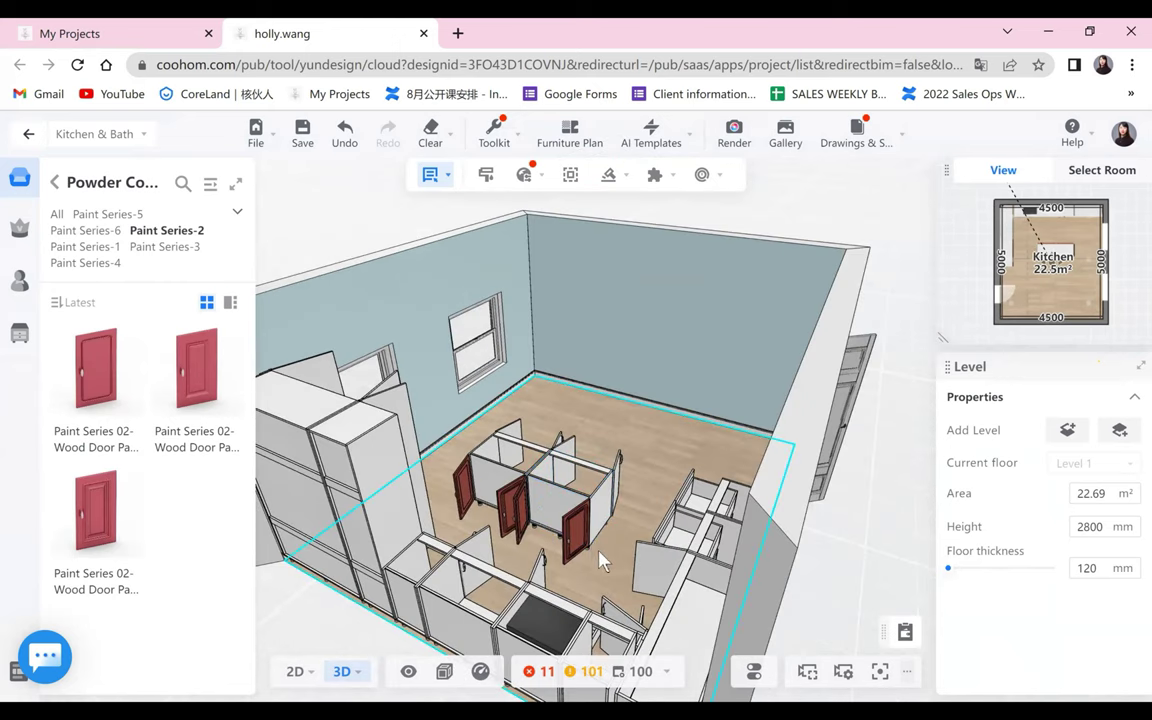
{"action": "left_click_drag", "start_coordinate": [598, 558], "coordinate": [645, 597]}
{"action": "mouse_move", "coordinate": [539, 590]}
{"action": "left_mouse_down"}
{"action": "mouse_move", "coordinate": [609, 620]}
{"action": "mouse_move", "coordinate": [600, 545]}
{"action": "left_mouse_up"}
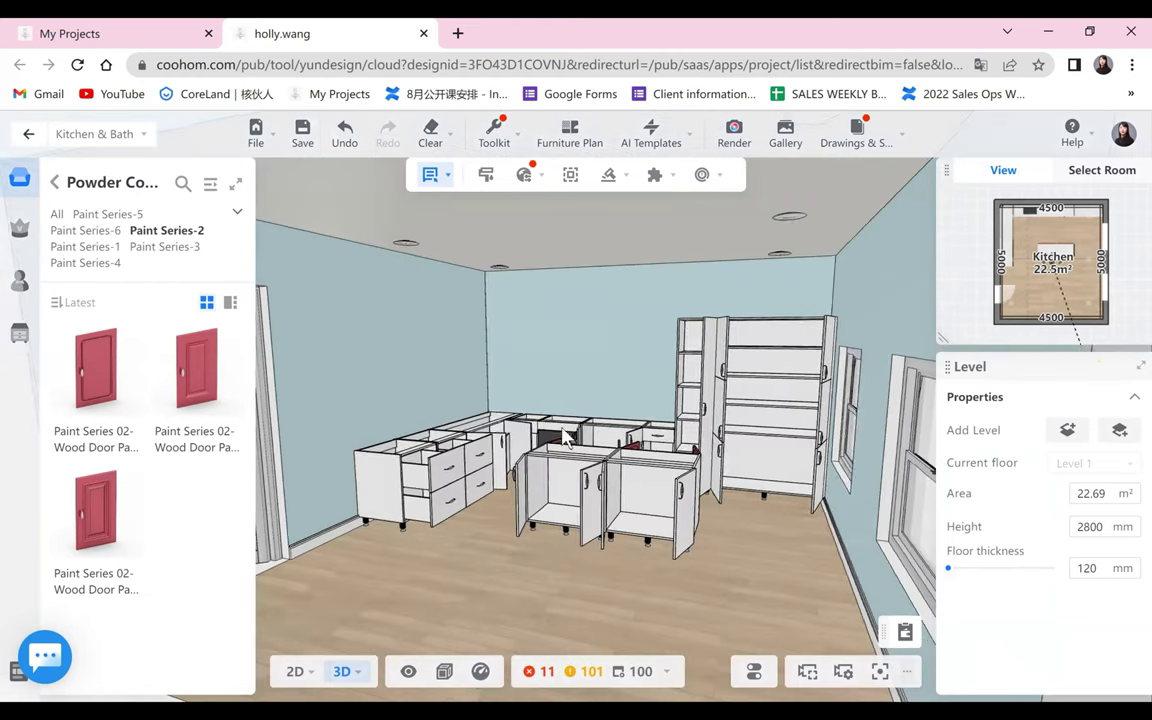
{"action": "left_click_drag", "start_coordinate": [549, 430], "coordinate": [562, 529]}
{"action": "left_click", "coordinate": [562, 529]}
{"action": "left_click_drag", "start_coordinate": [617, 614], "coordinate": [560, 496]}
{"action": "left_click", "coordinate": [564, 506]}
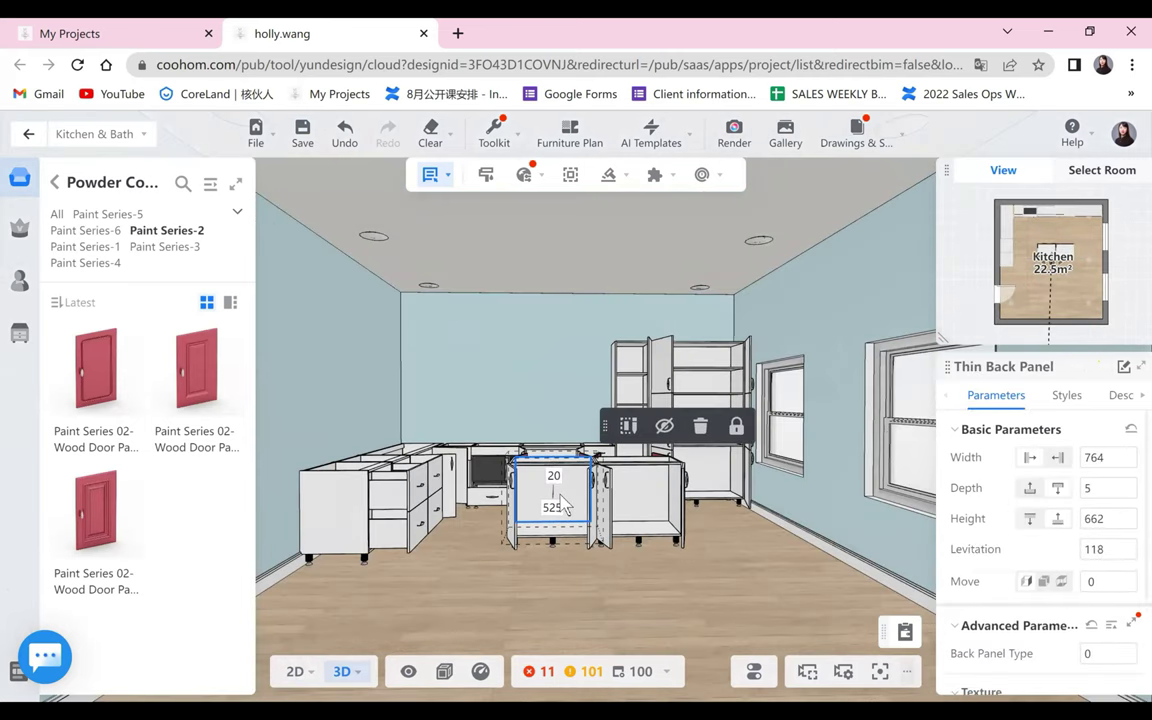
{"action": "left_click", "coordinate": [704, 430]}
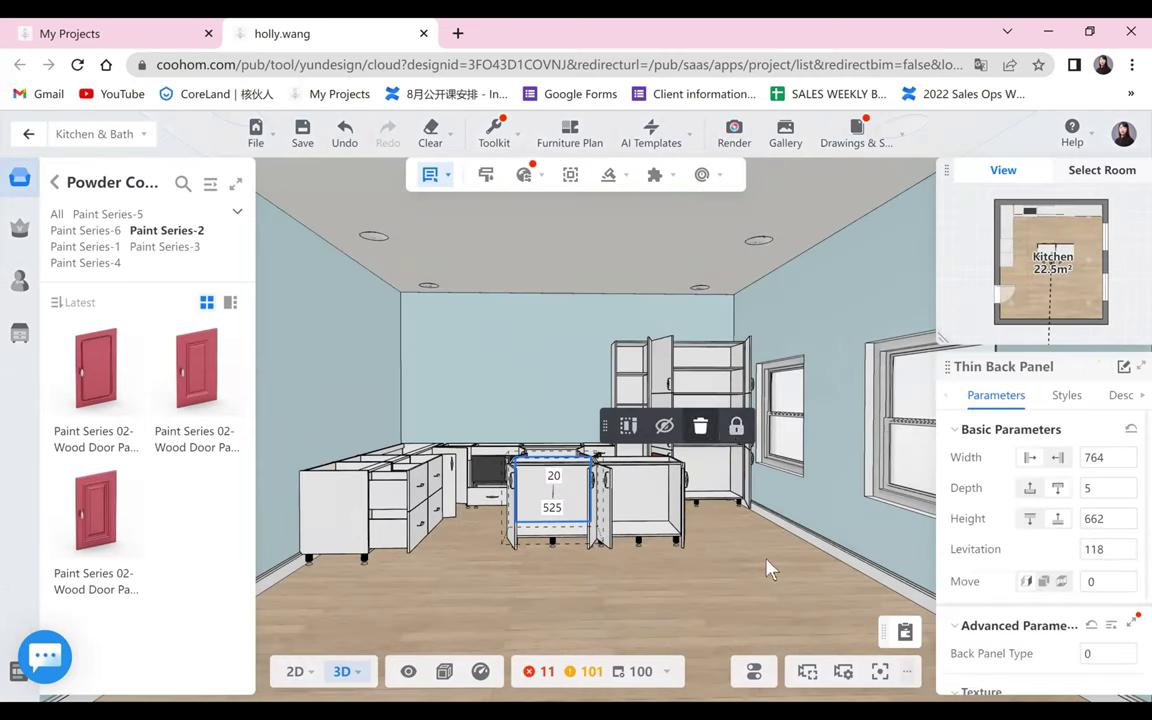
{"action": "left_click", "coordinate": [648, 507]}
{"action": "left_click", "coordinate": [776, 425]}
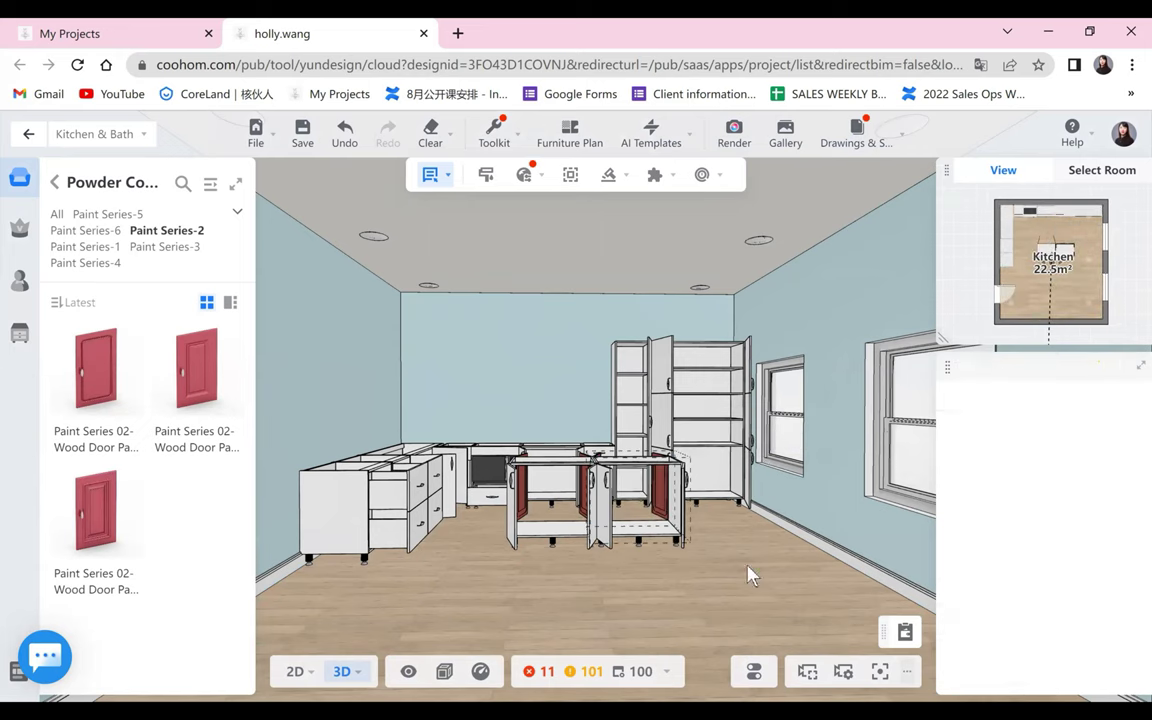
- Close all the cabinet doors in the kitchen
{"action": "left_click_drag", "start_coordinate": [790, 633], "coordinate": [805, 482]}
{"action": "left_click_drag", "start_coordinate": [673, 474], "coordinate": [512, 474]}
{"action": "left_click_drag", "start_coordinate": [740, 478], "coordinate": [494, 147]}
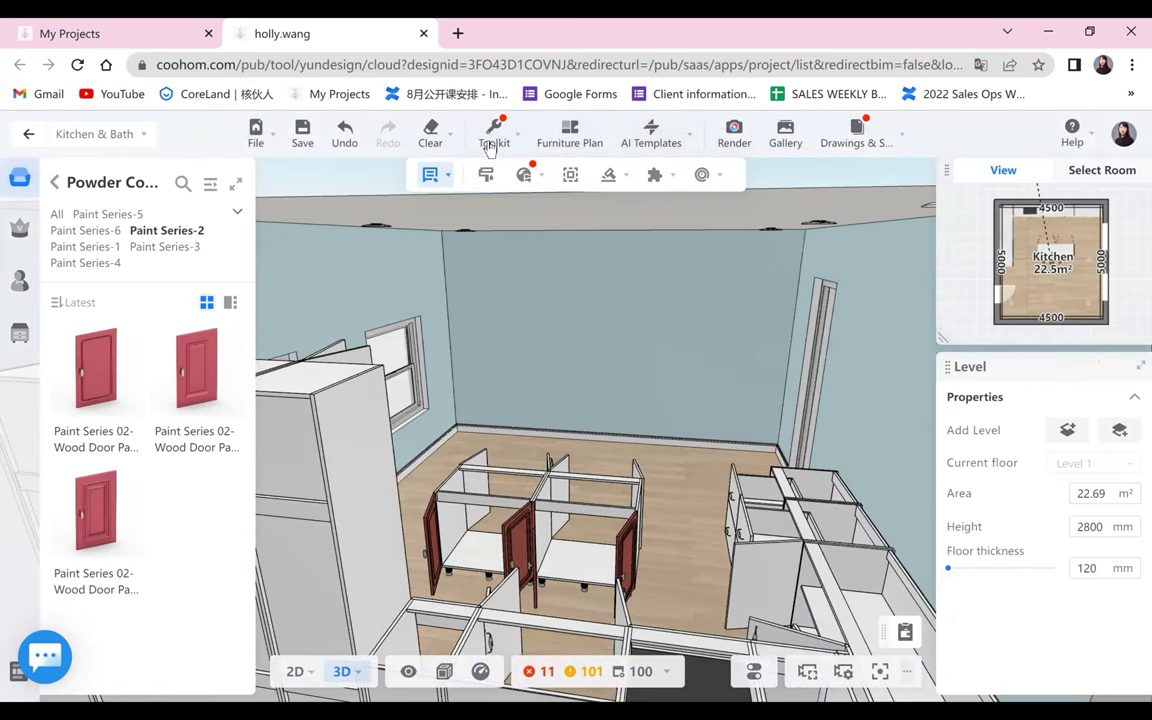
{"action": "left_click_drag", "start_coordinate": [504, 424], "coordinate": [720, 450]}
{"action": "mouse_move", "coordinate": [560, 413]}
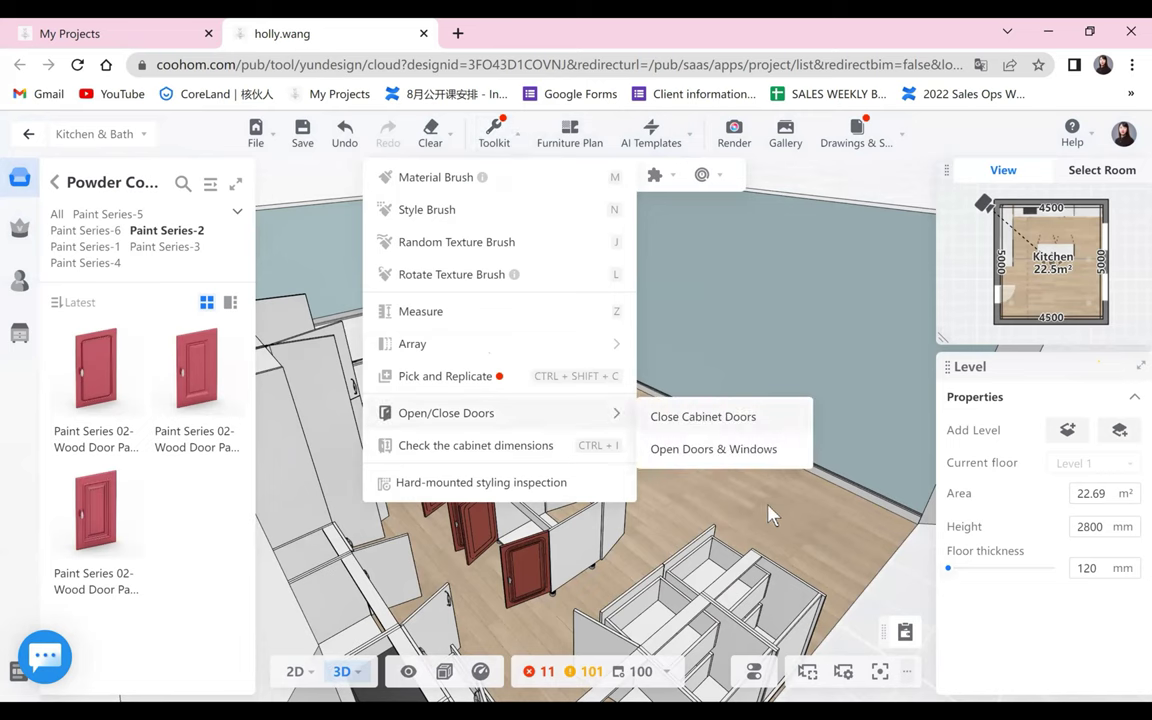
{"action": "left_click", "coordinate": [702, 414]}
{"action": "left_click_drag", "start_coordinate": [405, 480], "coordinate": [586, 430]}
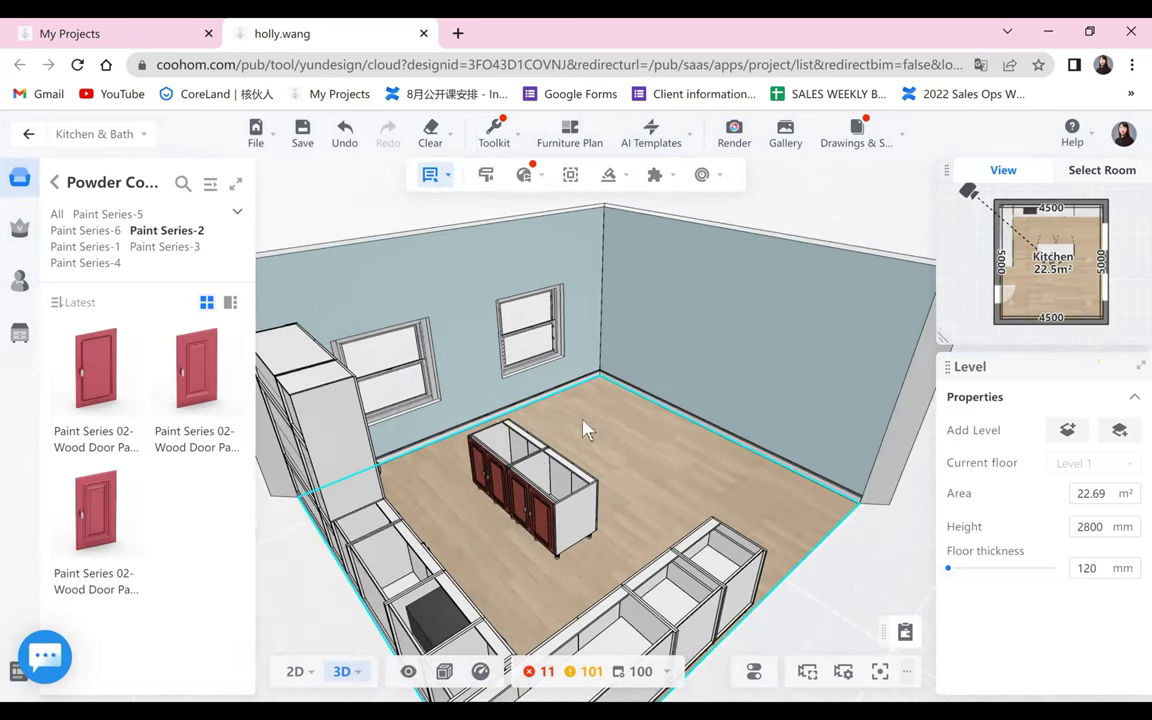
{"action": "left_click_drag", "start_coordinate": [563, 575], "coordinate": [613, 619]}
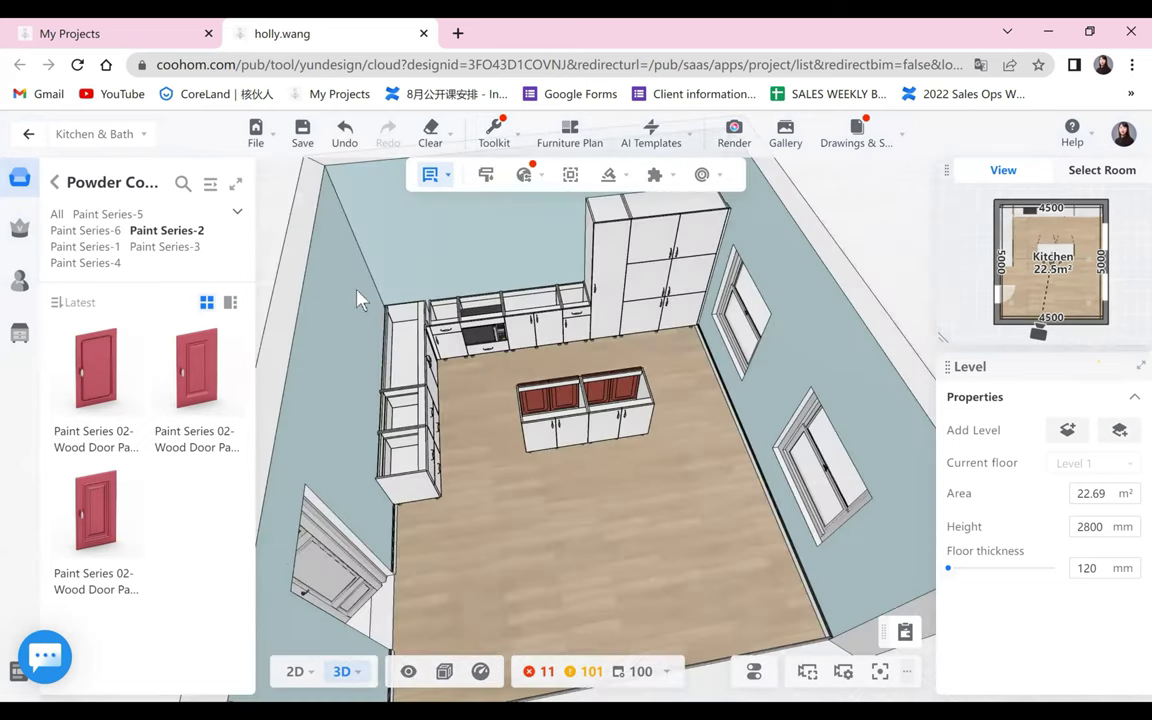
{"action": "mouse_move", "coordinate": [357, 291]}
{"action": "left_mouse_down"}
{"action": "mouse_move", "coordinate": [347, 332]}
{"action": "mouse_move", "coordinate": [387, 277]}
{"action": "mouse_move", "coordinate": [286, 250]}
{"action": "mouse_move", "coordinate": [340, 285]}
{"action": "left_mouse_up"}
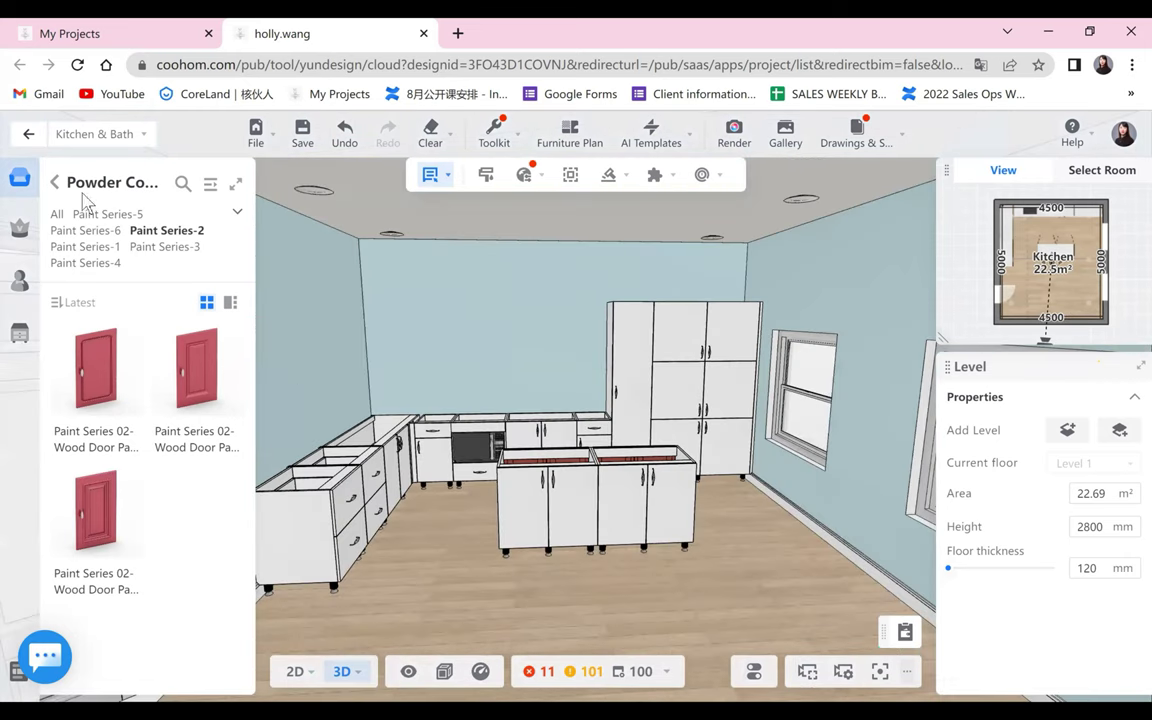
- Place a hinged-door aluminum frame wall cabinet from the common wall cabinets with doors on the back wall, near the corner above the base run
{"action": "left_click", "coordinate": [55, 184]}
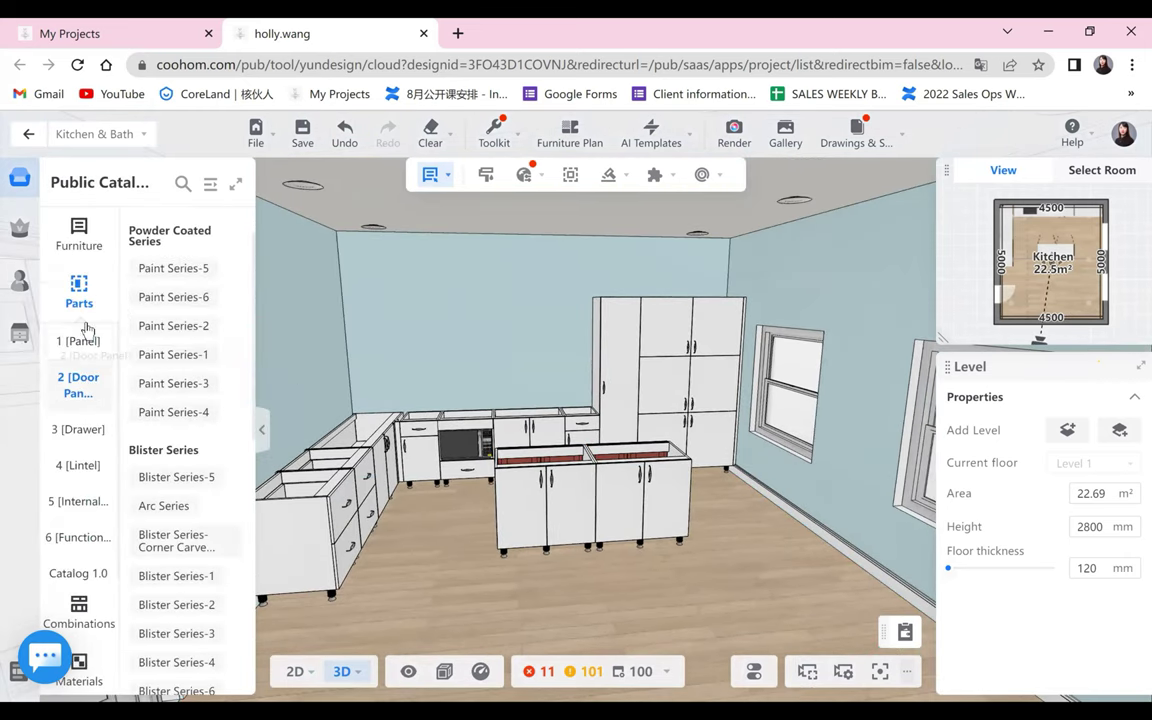
{"action": "left_click", "coordinate": [79, 232]}
{"action": "left_click", "coordinate": [88, 341]}
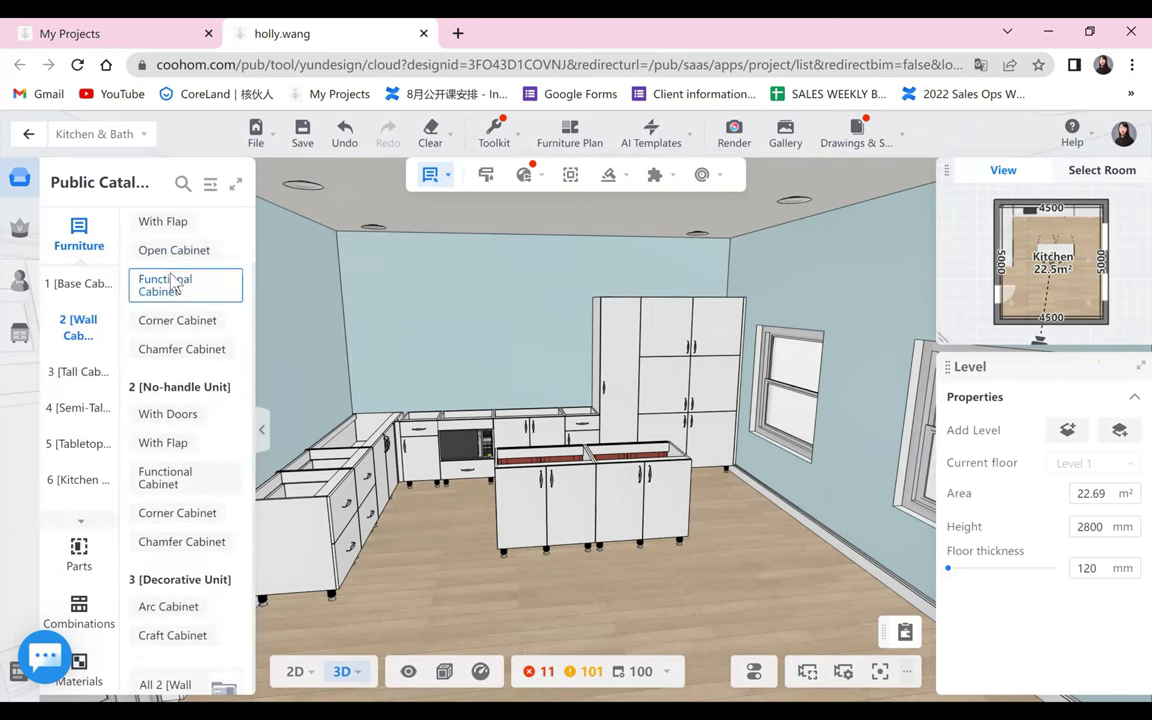
{"action": "left_click", "coordinate": [137, 287]}
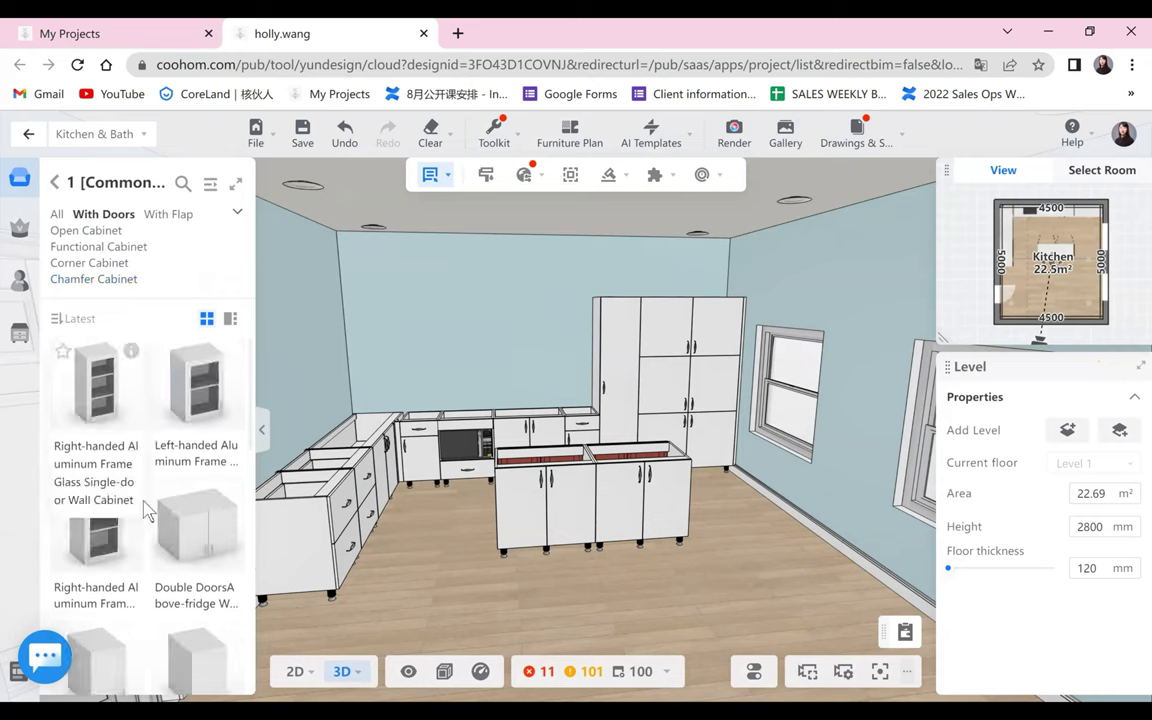
{"action": "scroll", "coordinate": [148, 507], "scroll_direction": "down", "scroll_amount": 5}
{"action": "scroll", "coordinate": [155, 507], "scroll_direction": "down", "scroll_amount": 2}
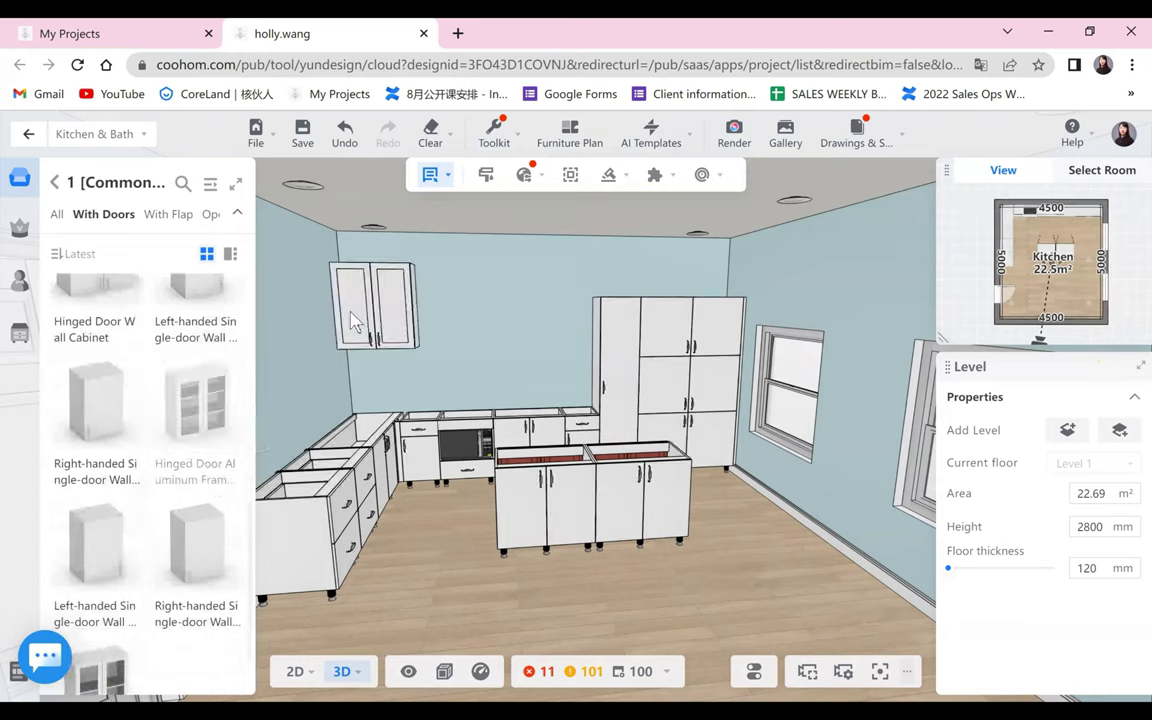
{"action": "left_click_drag", "start_coordinate": [517, 627], "coordinate": [485, 562]}
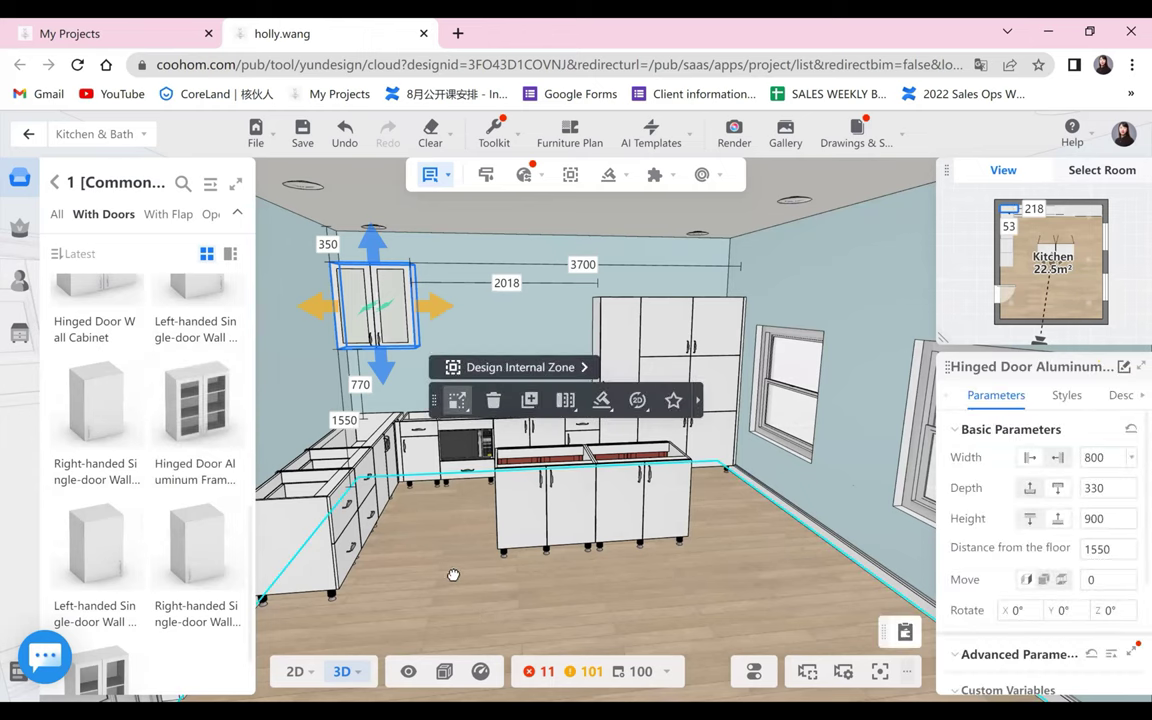
{"action": "left_click", "coordinate": [621, 590]}
- Set the gap between the aluminum frame wall cabinet and the ceiling to 400 mm
{"action": "scroll", "coordinate": [395, 272], "scroll_direction": "down", "scroll_amount": 1}
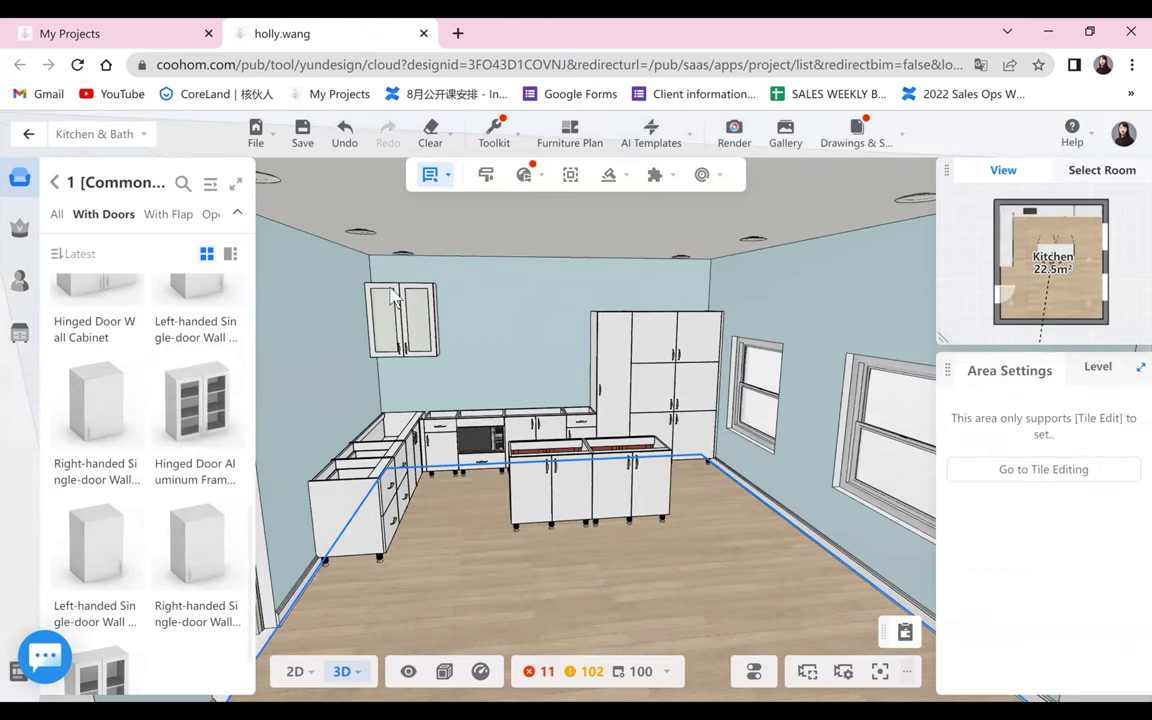
{"action": "scroll", "coordinate": [398, 420], "scroll_direction": "down", "scroll_amount": 1}
{"action": "left_click_drag", "start_coordinate": [385, 425], "coordinate": [424, 474]}
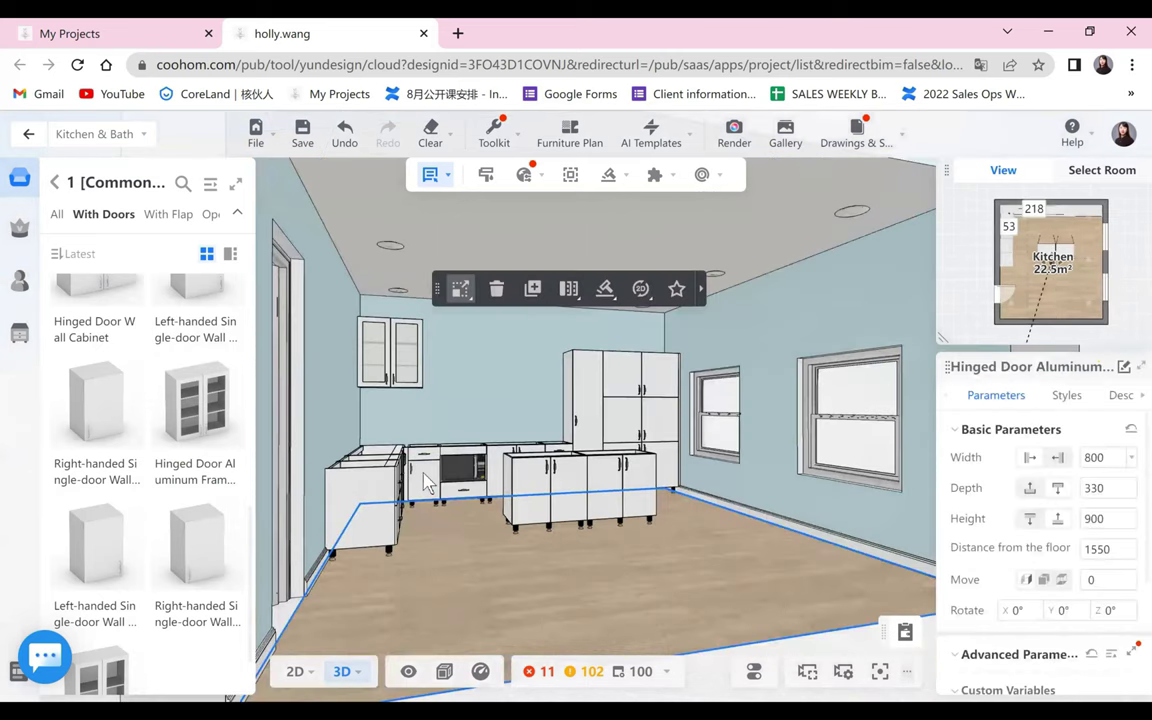
{"action": "key", "text": "Tab"}
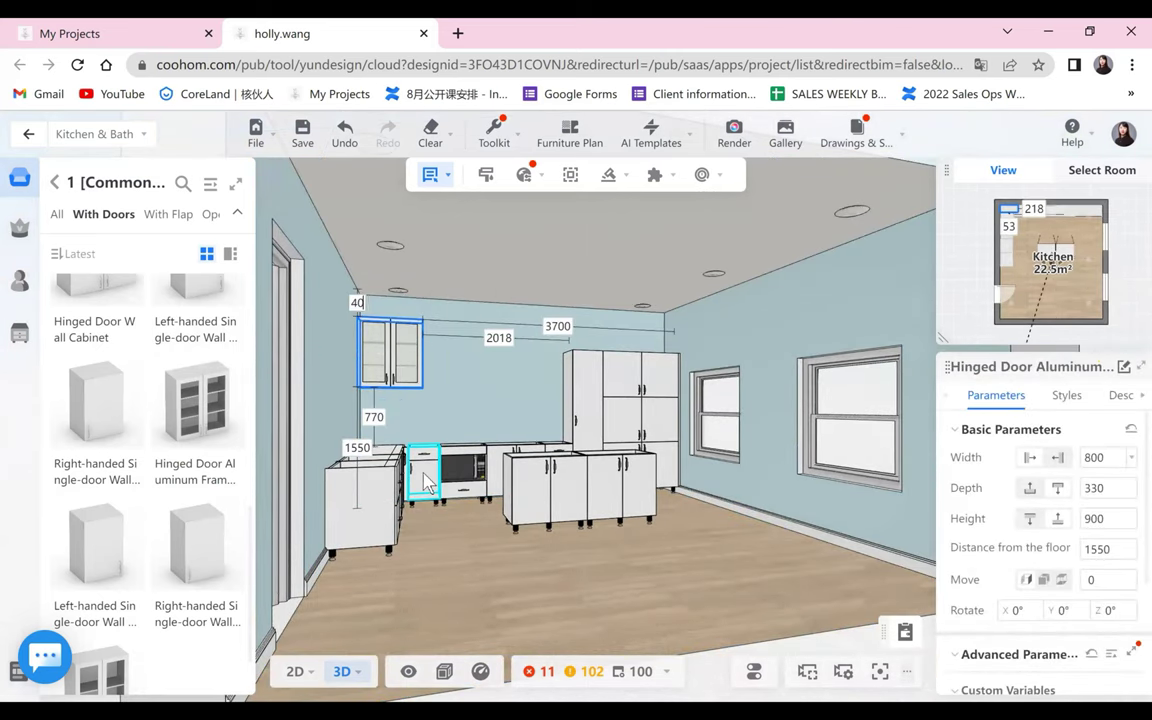
{"action": "key", "text": "Return"}
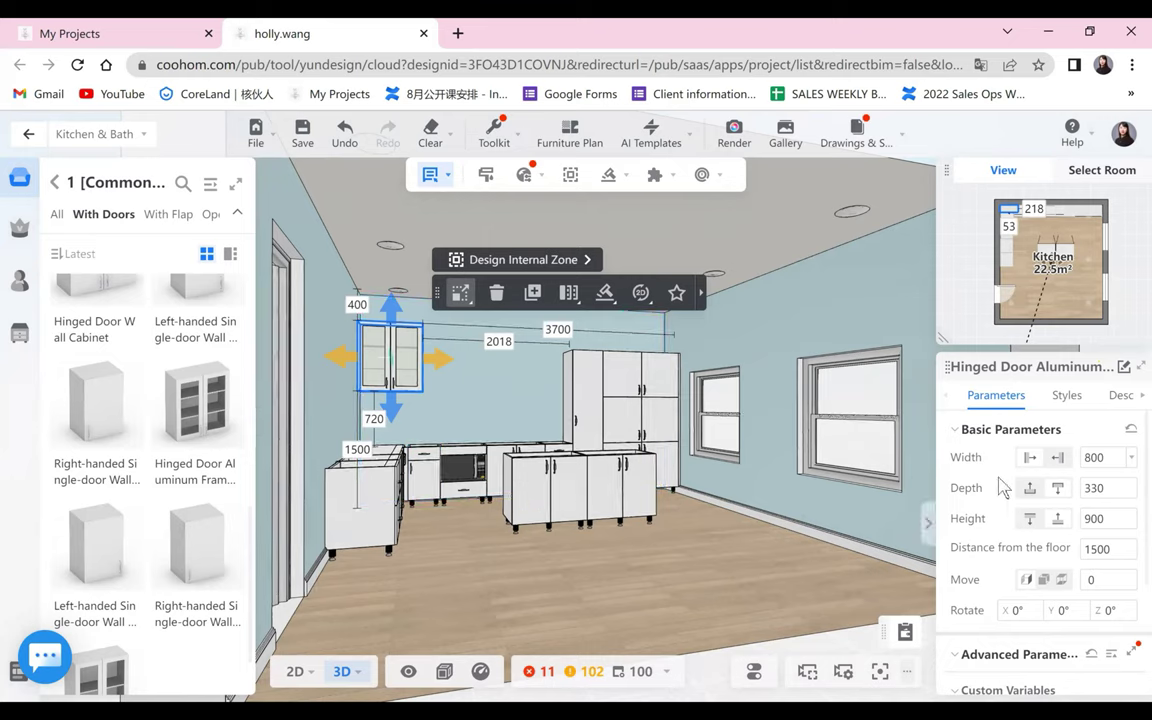
- Set the aluminum frame wall cabinet's height to 600 mm
{"action": "left_click", "coordinate": [1087, 521]}
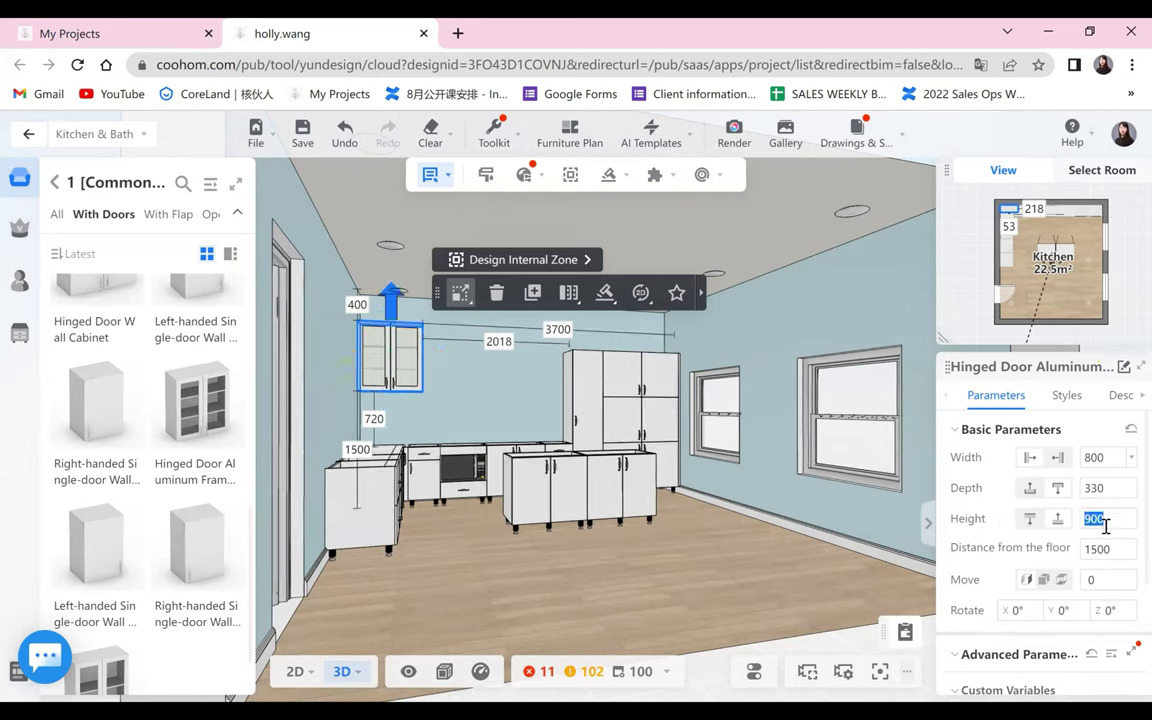
{"action": "type", "text": "6"}
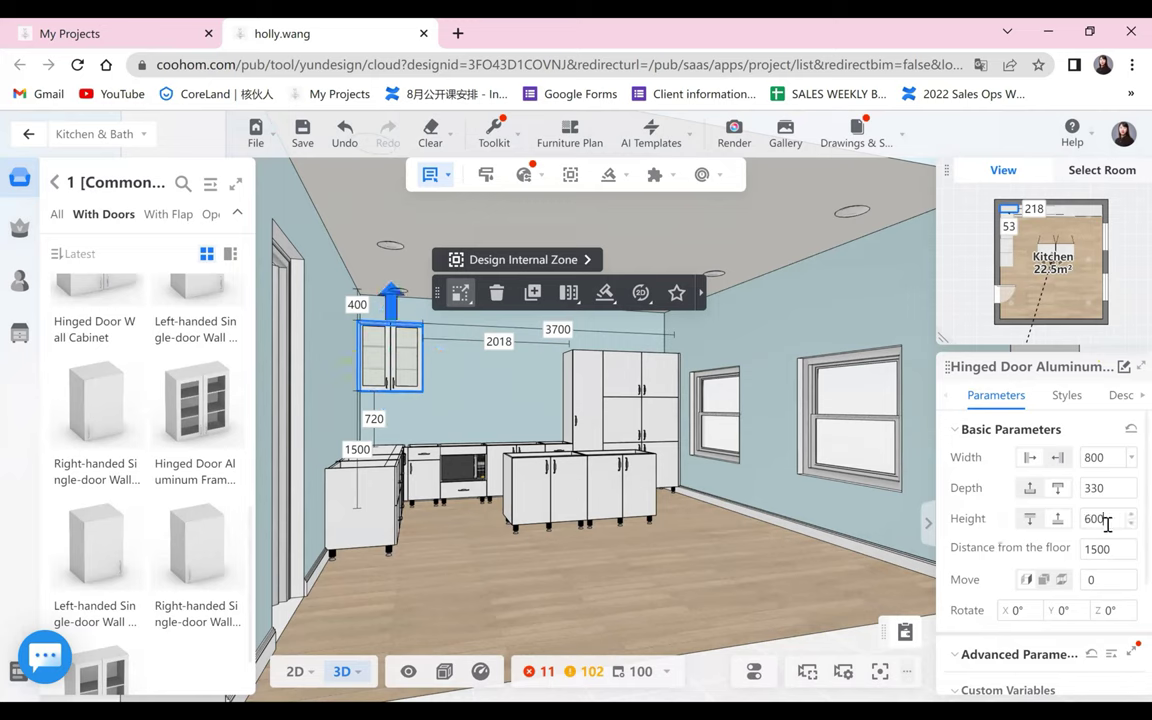
{"action": "key", "text": "Return"}
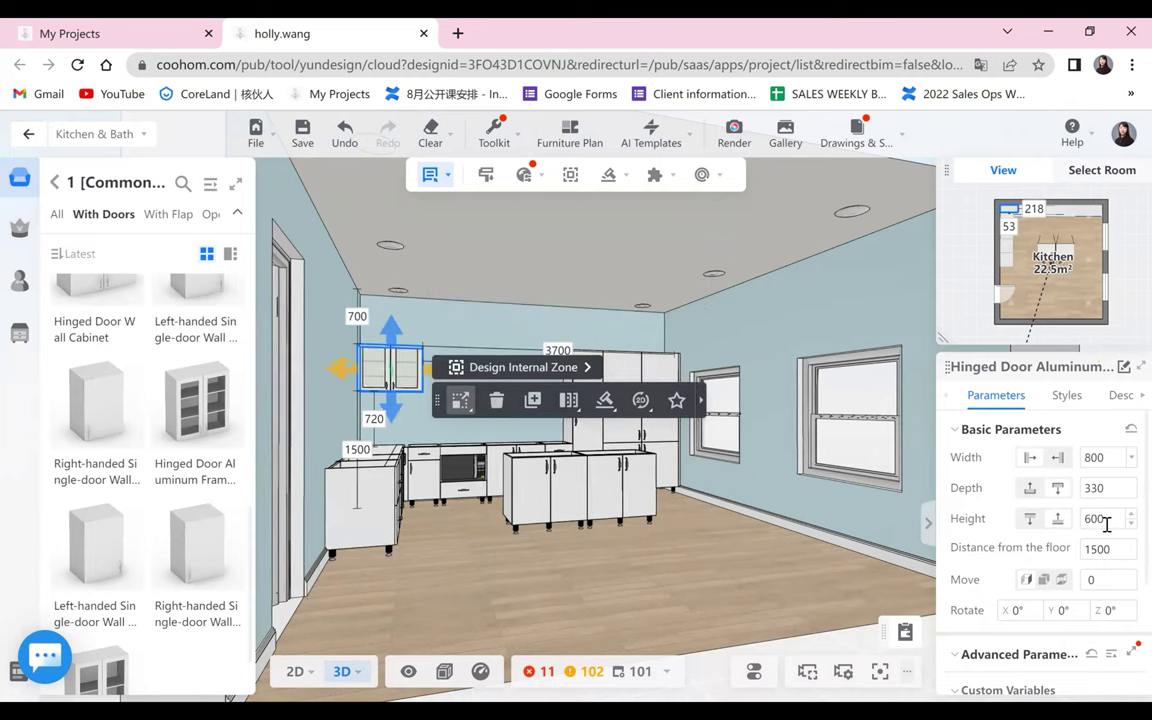
{"action": "left_click", "coordinate": [662, 584]}
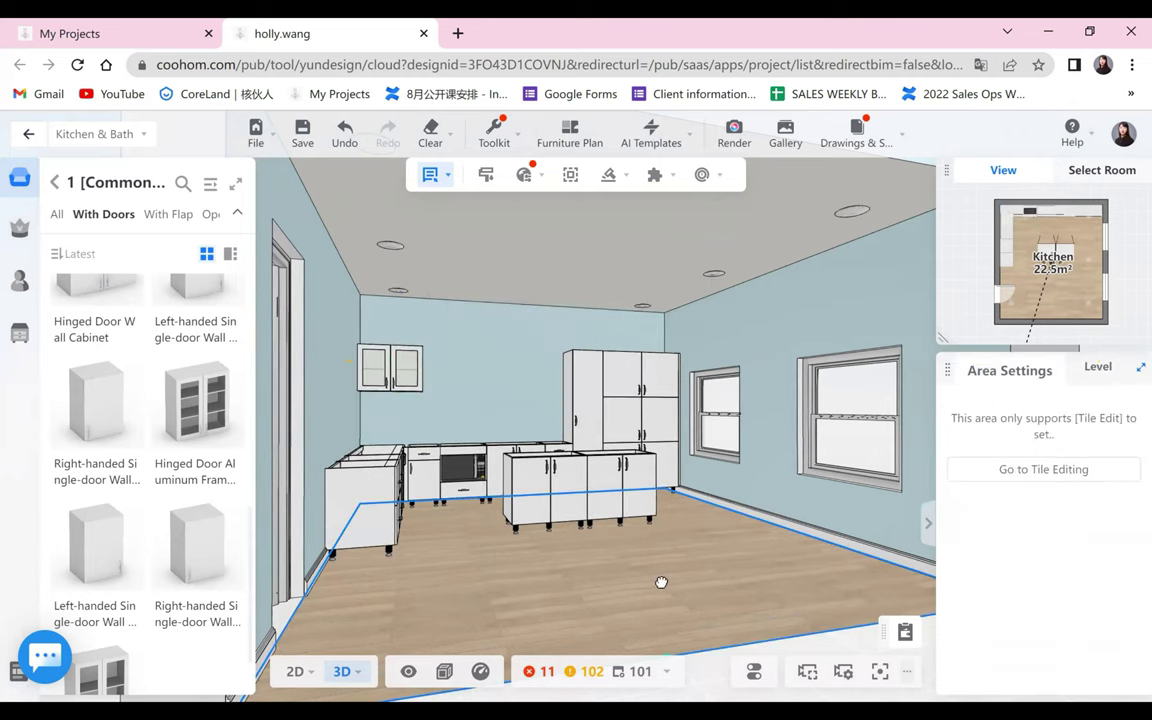
- Compare the wall cabinet's dimensions and ceiling clearance with those of the tall three-door cabinet
{"action": "left_click_drag", "start_coordinate": [662, 584], "coordinate": [697, 588]}
{"action": "left_click_drag", "start_coordinate": [480, 371], "coordinate": [652, 351]}
{"action": "scroll", "coordinate": [660, 340], "scroll_direction": "up", "scroll_amount": 4}
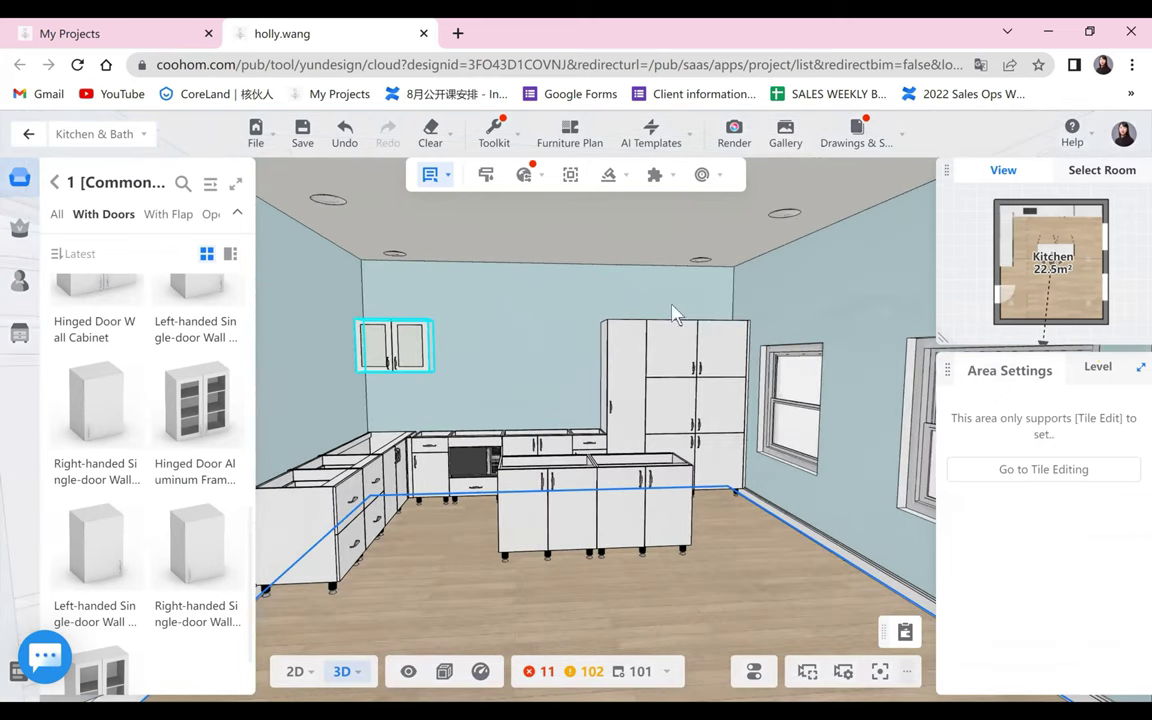
{"action": "left_click", "coordinate": [712, 398]}
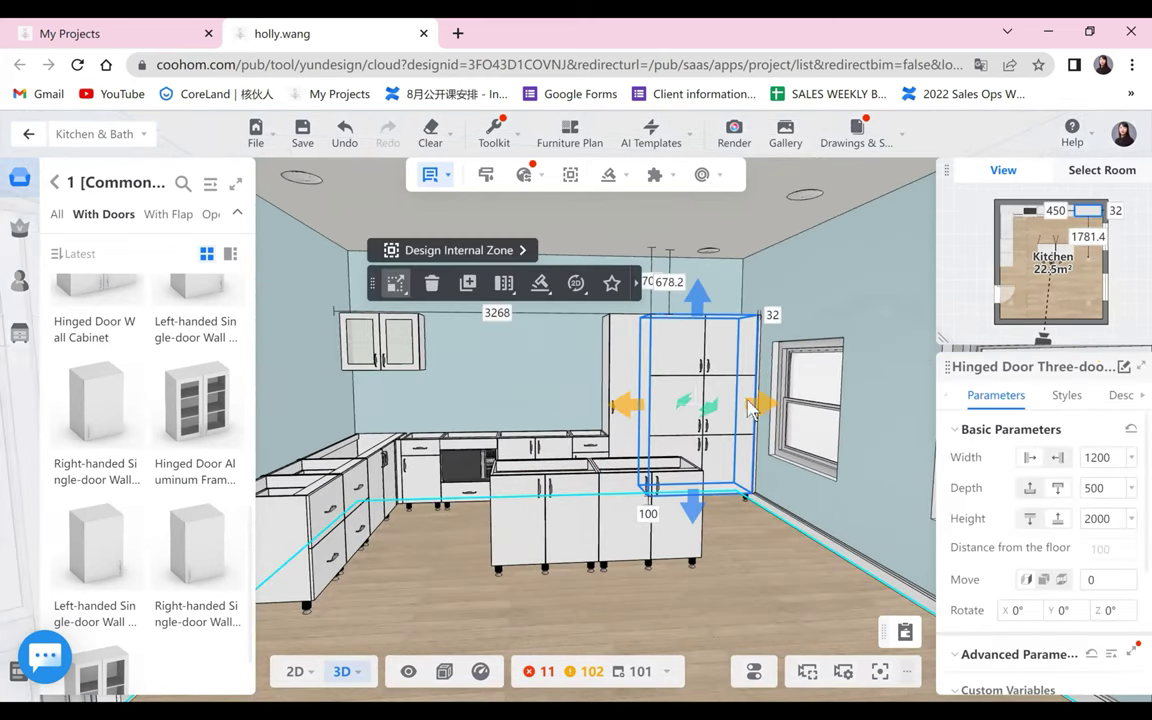
{"action": "left_click_drag", "start_coordinate": [602, 386], "coordinate": [707, 391]}
{"action": "left_click", "coordinate": [510, 600]}
{"action": "left_click", "coordinate": [706, 400]}
{"action": "left_click_drag", "start_coordinate": [580, 621], "coordinate": [386, 300]}
{"action": "left_click", "coordinate": [388, 302]}
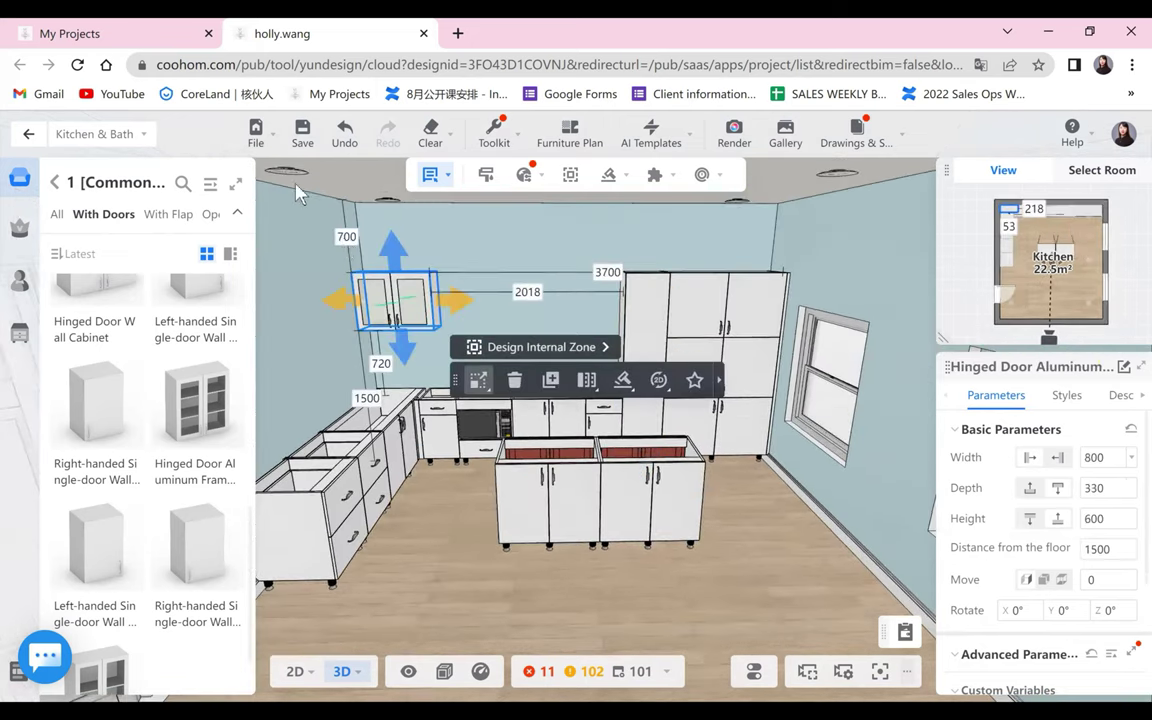
- Duplicate the aluminum frame wall cabinet and place the copy directly beside it, toward the tall cabinets
{"action": "left_click", "coordinate": [494, 563]}
{"action": "left_click_drag", "start_coordinate": [357, 330], "coordinate": [485, 288]}
{"action": "left_click", "coordinate": [340, 318]}
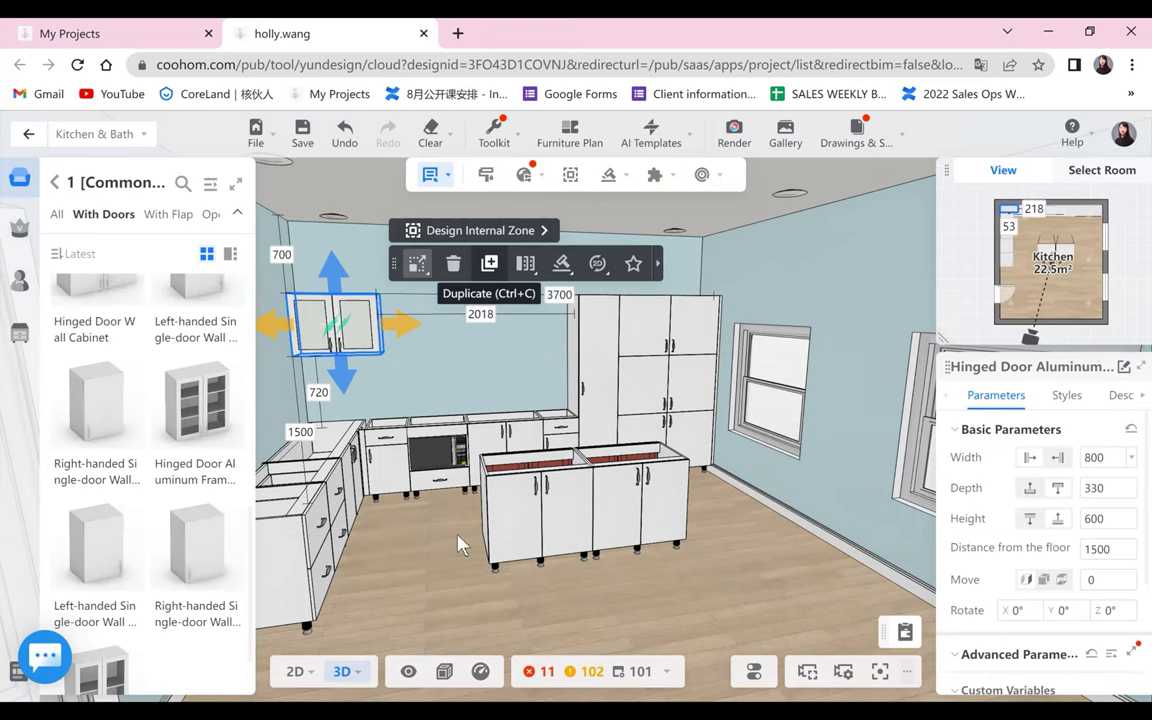
{"action": "scroll", "coordinate": [700, 575], "scroll_direction": "down", "scroll_amount": 3}
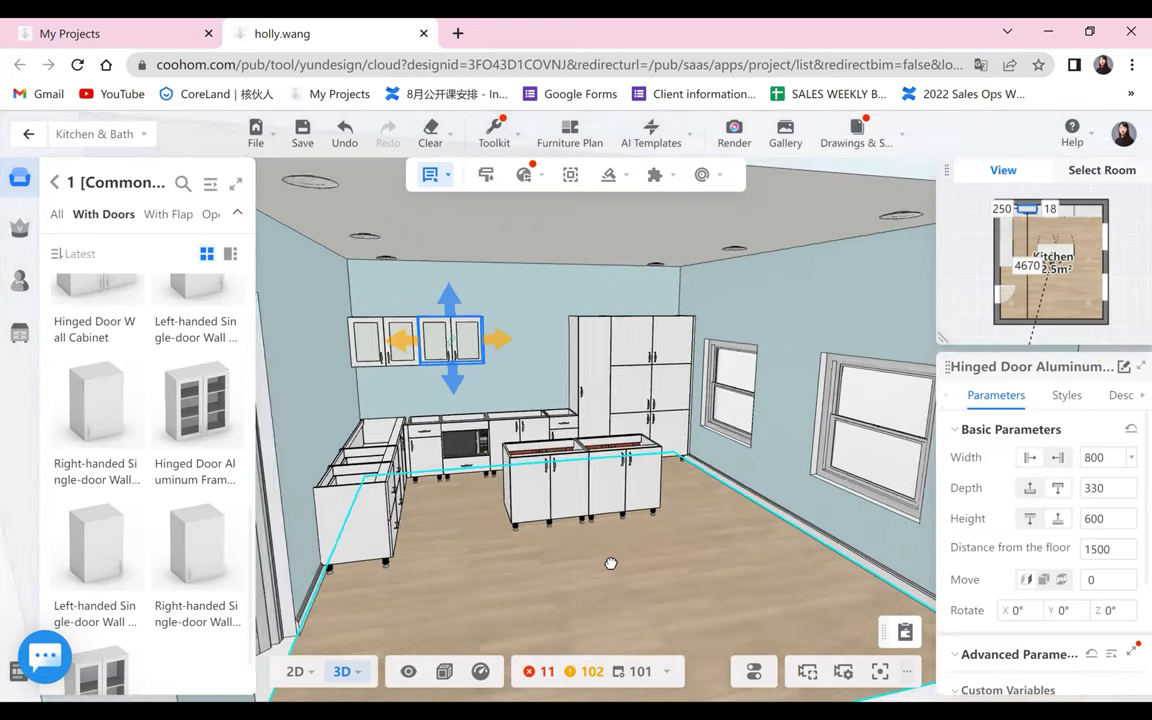
{"action": "left_click", "coordinate": [686, 566]}
- Examine the wall cabinets, base run and island from several angles and distances
{"action": "left_click_drag", "start_coordinate": [543, 357], "coordinate": [644, 355]}
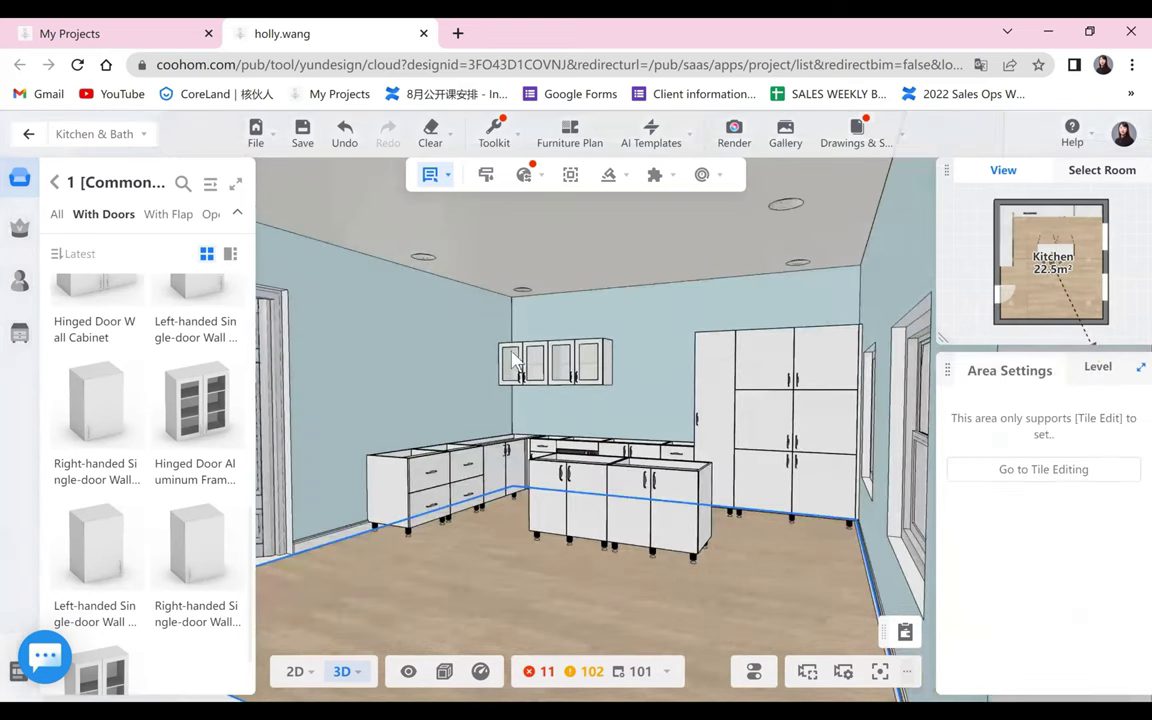
{"action": "left_click_drag", "start_coordinate": [510, 353], "coordinate": [620, 327]}
{"action": "left_click_drag", "start_coordinate": [425, 317], "coordinate": [455, 318]}
{"action": "left_click_drag", "start_coordinate": [695, 555], "coordinate": [727, 602]}
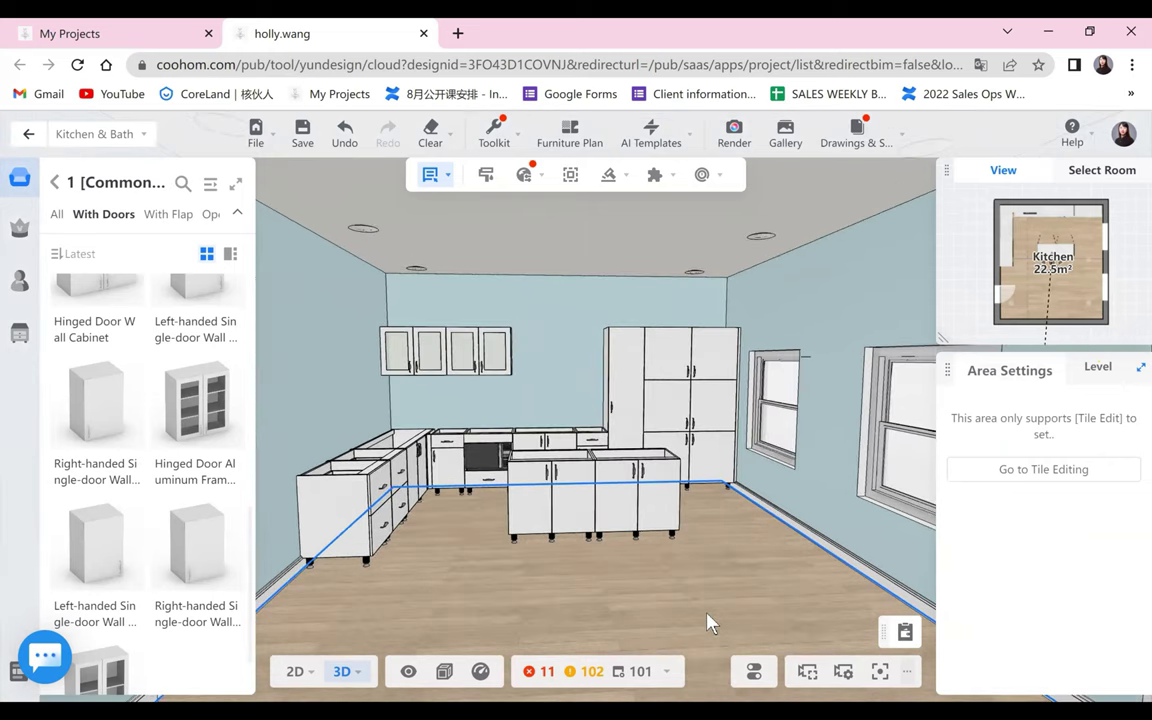
{"action": "scroll", "coordinate": [714, 620], "scroll_direction": "down", "scroll_amount": 5}
{"action": "scroll", "coordinate": [707, 623], "scroll_direction": "up", "scroll_amount": 5}
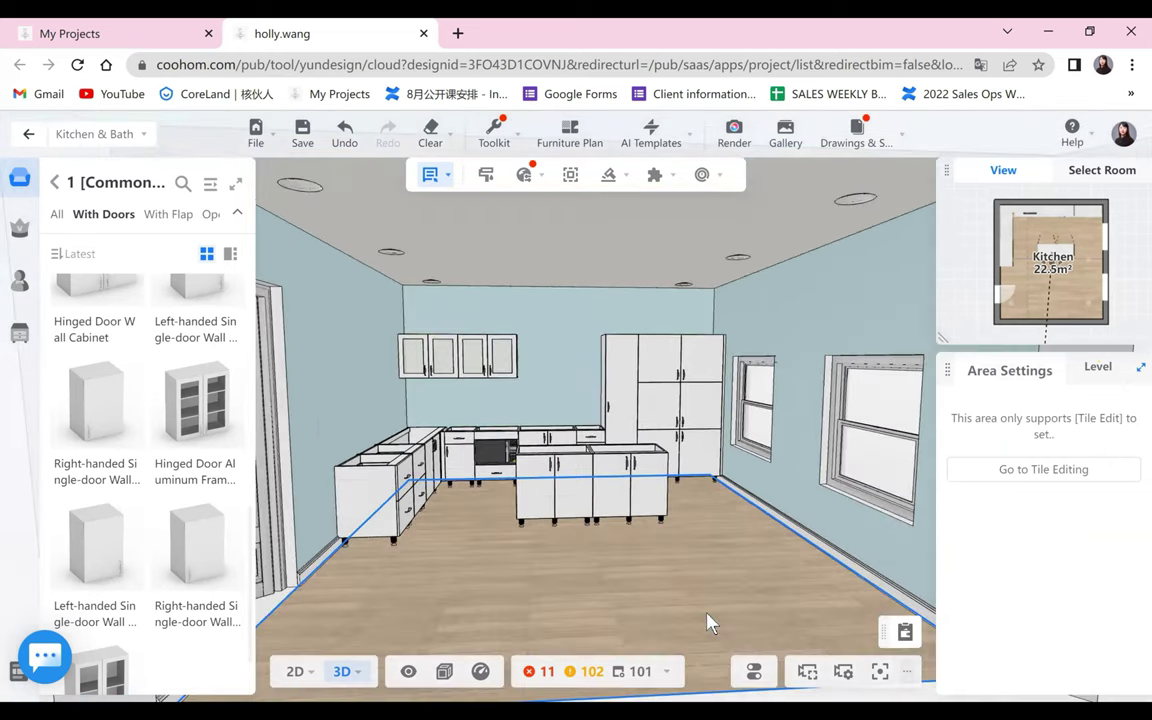
{"action": "scroll", "coordinate": [707, 623], "scroll_direction": "down", "scroll_amount": 3}
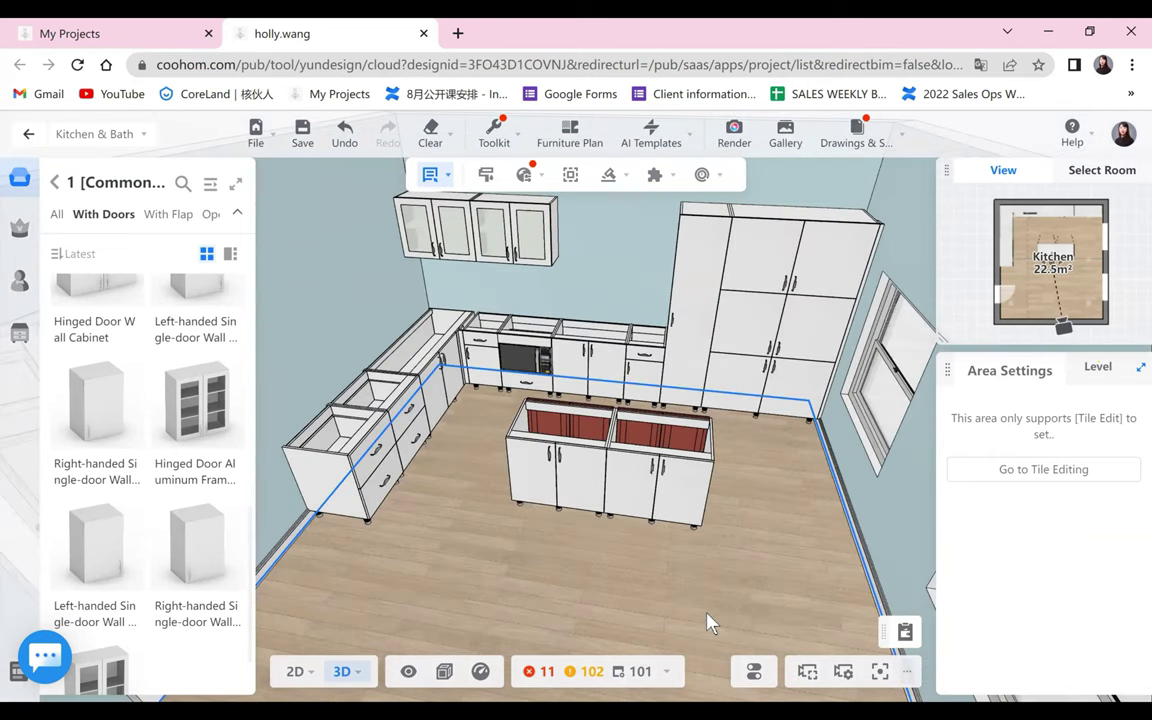
{"action": "scroll", "coordinate": [707, 623], "scroll_direction": "up", "scroll_amount": 1}
{"action": "left_click", "coordinate": [707, 623]}
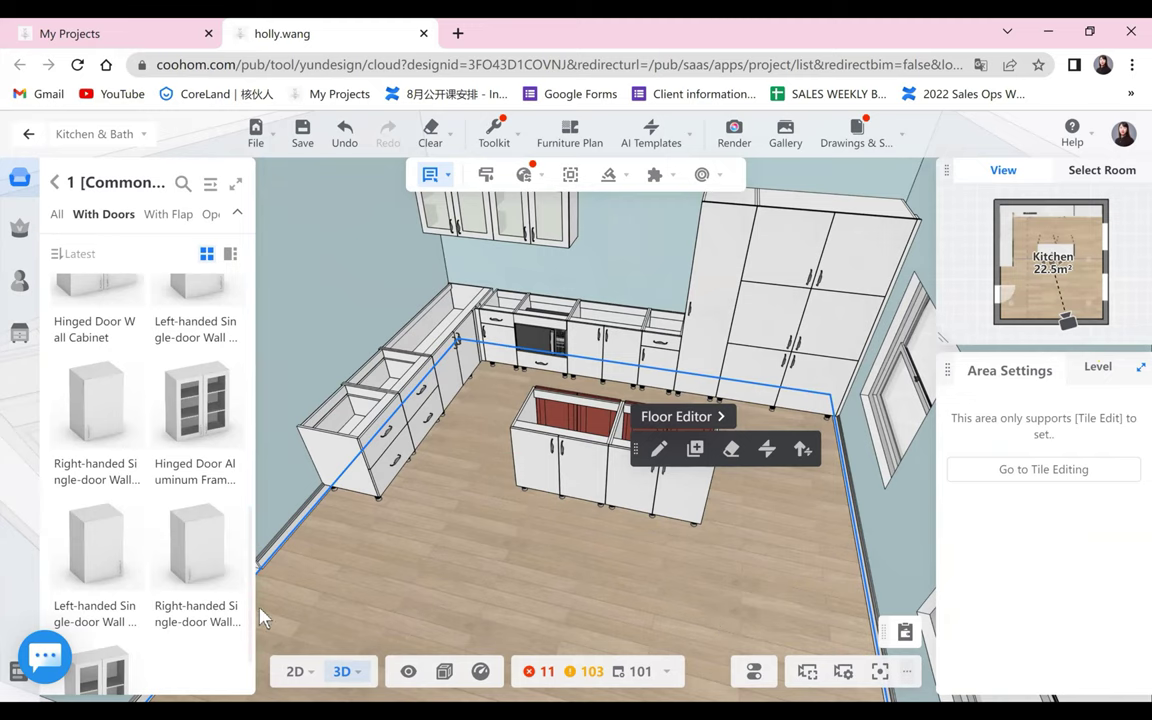
- Build a Single Sink-01 with the Faucet-87 tap into the 800 mm wide hinged door base cabinet beside the microwave cabinet
{"action": "left_click", "coordinate": [586, 586]}
{"action": "left_click_drag", "start_coordinate": [586, 586], "coordinate": [513, 577]}
{"action": "scroll", "coordinate": [477, 370], "scroll_direction": "up", "scroll_amount": 3}
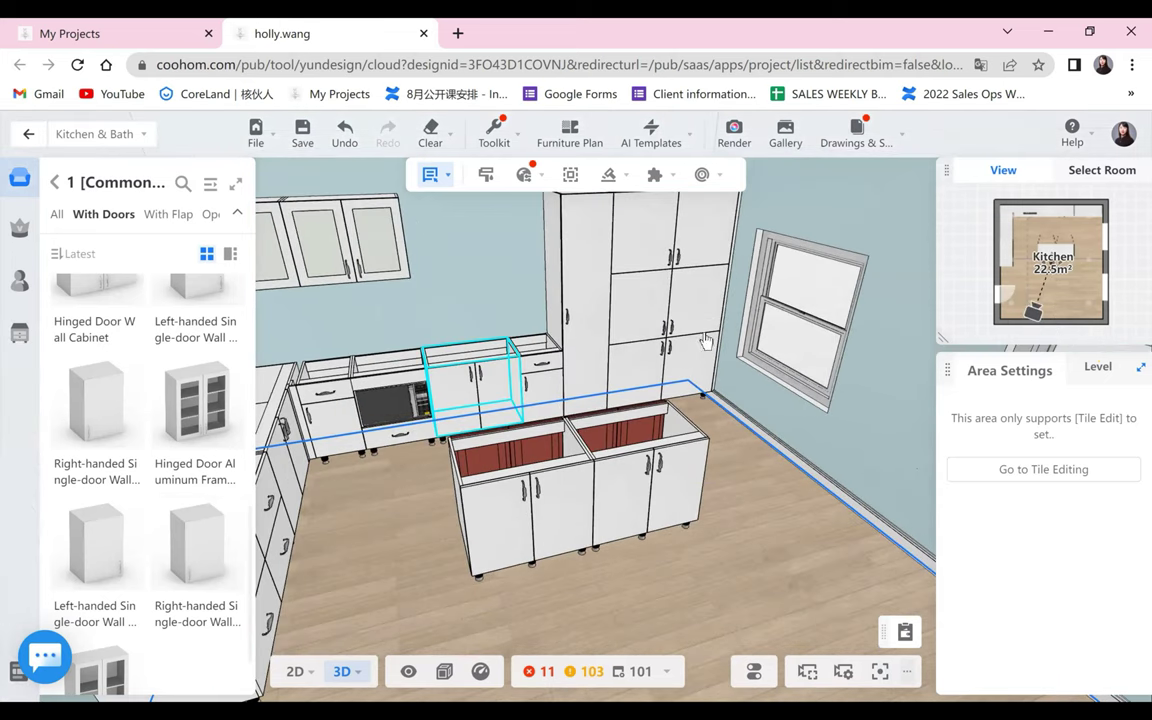
{"action": "mouse_move", "coordinate": [704, 332]}
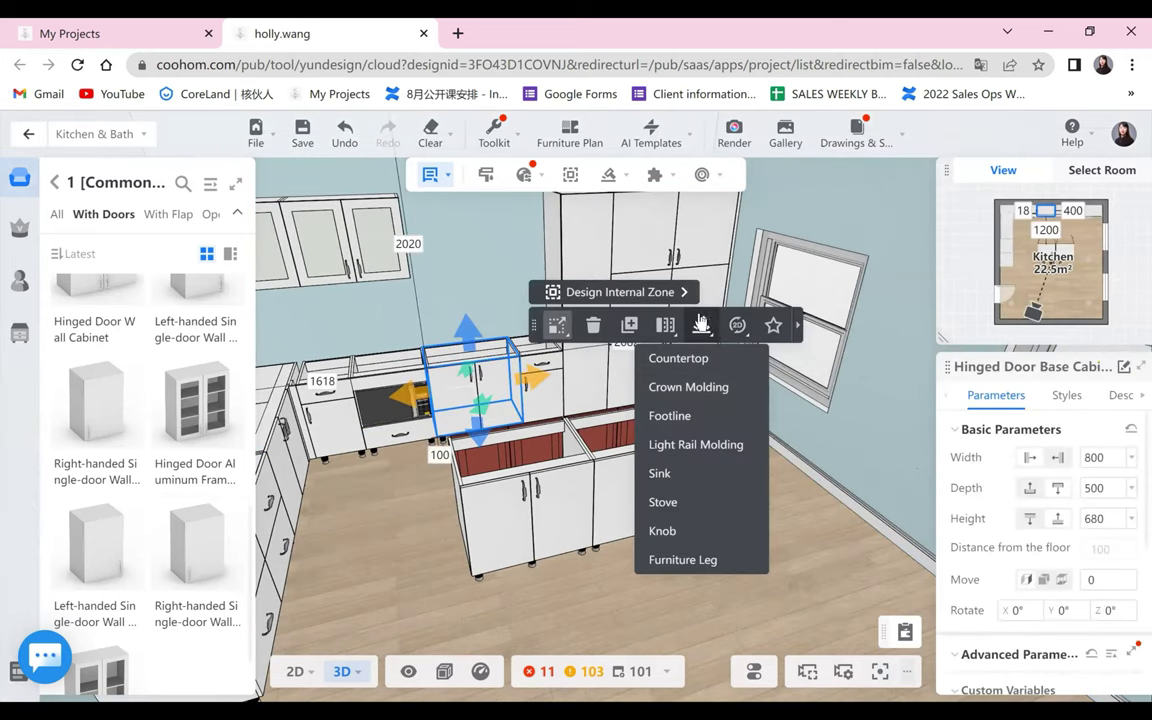
{"action": "left_click", "coordinate": [684, 482]}
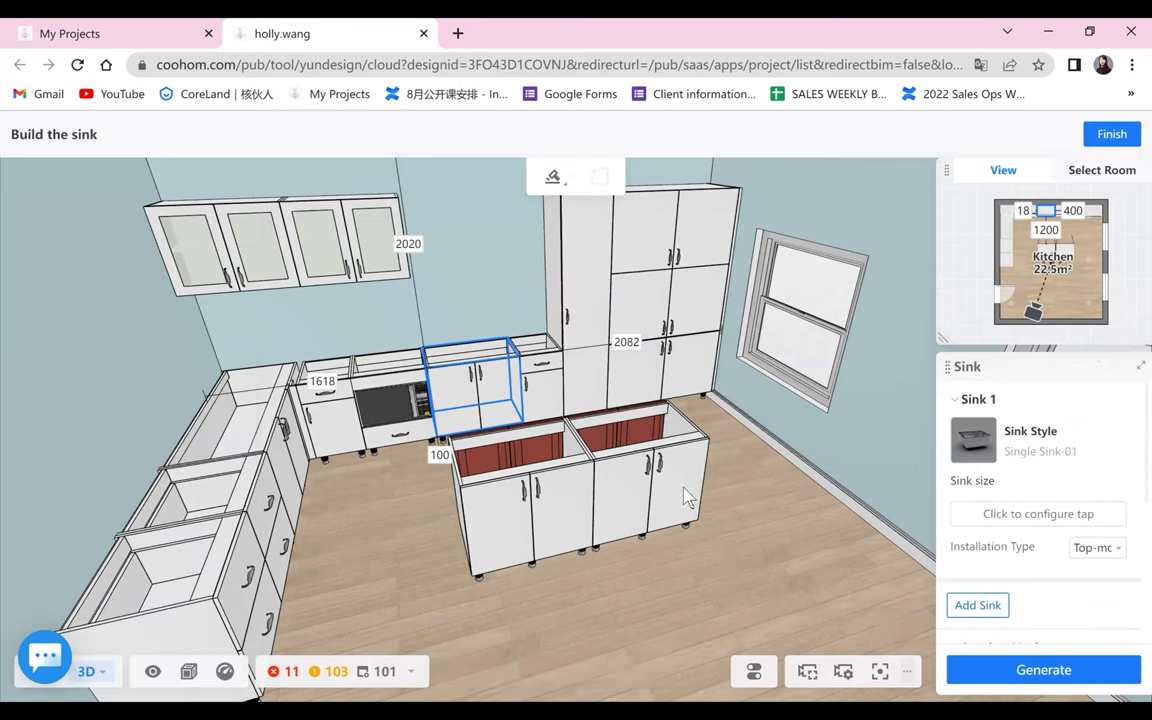
{"action": "left_click", "coordinate": [980, 451]}
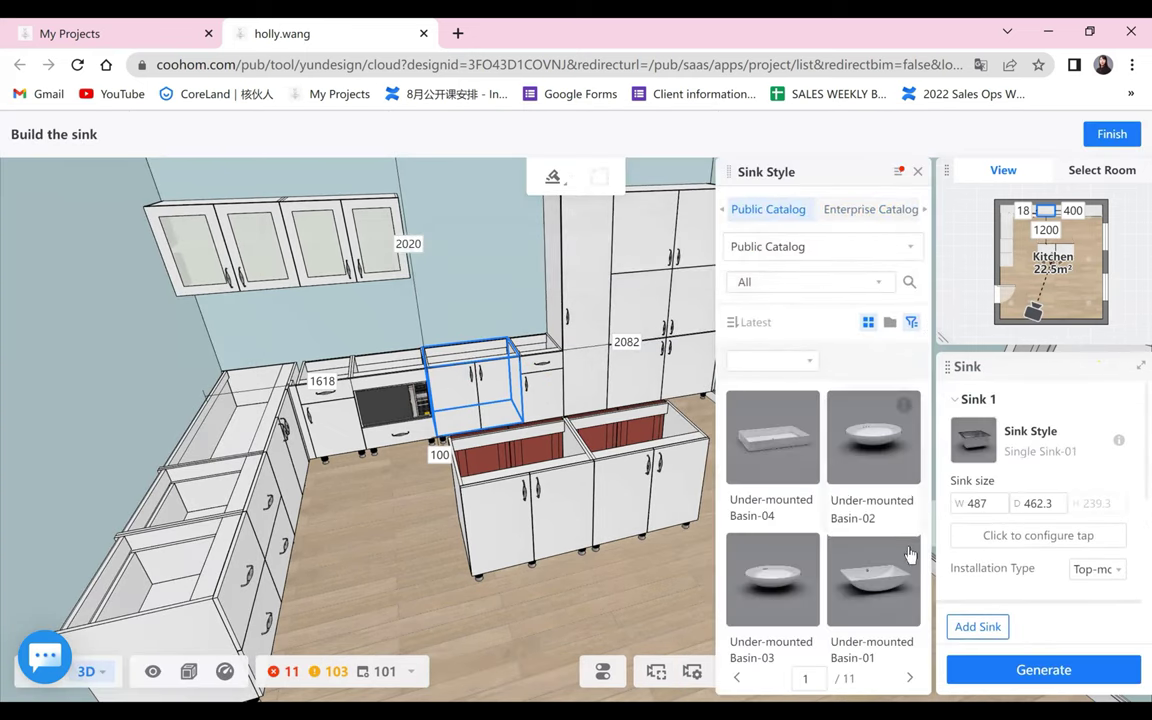
{"action": "scroll", "coordinate": [908, 560], "scroll_direction": "down", "scroll_amount": 3}
{"action": "left_click", "coordinate": [917, 172]}
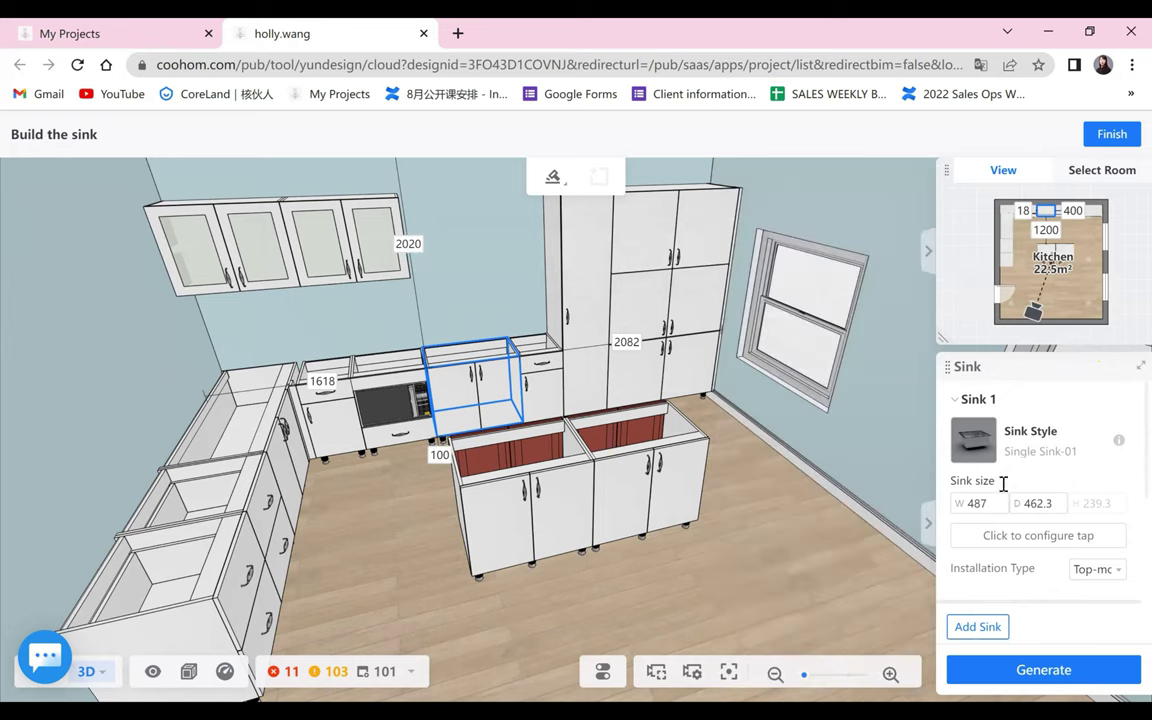
{"action": "left_click", "coordinate": [1024, 540]}
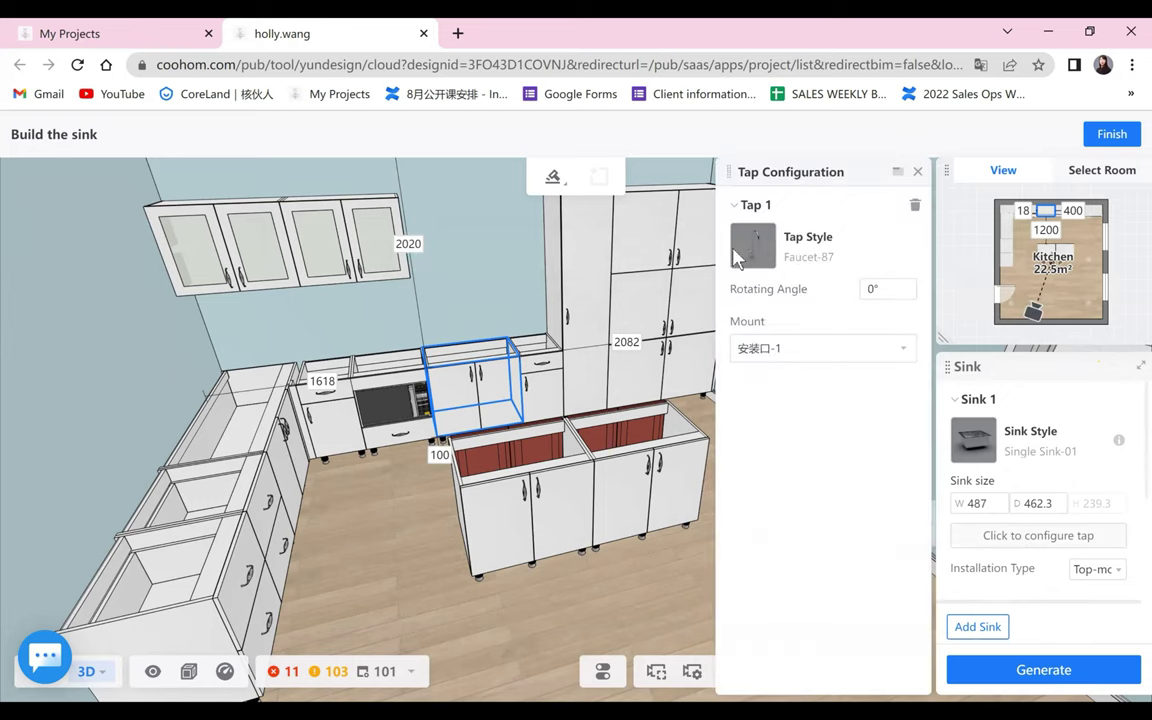
{"action": "left_click", "coordinate": [917, 172]}
{"action": "left_click", "coordinate": [1053, 684]}
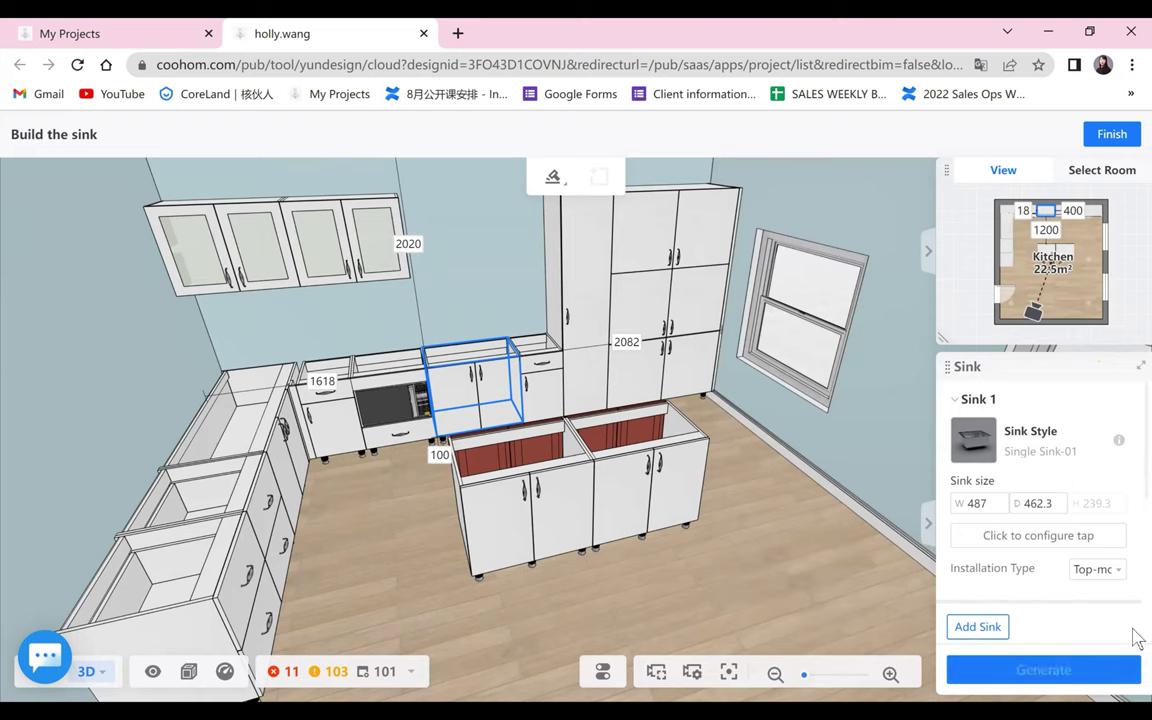
{"action": "left_click", "coordinate": [1112, 136]}
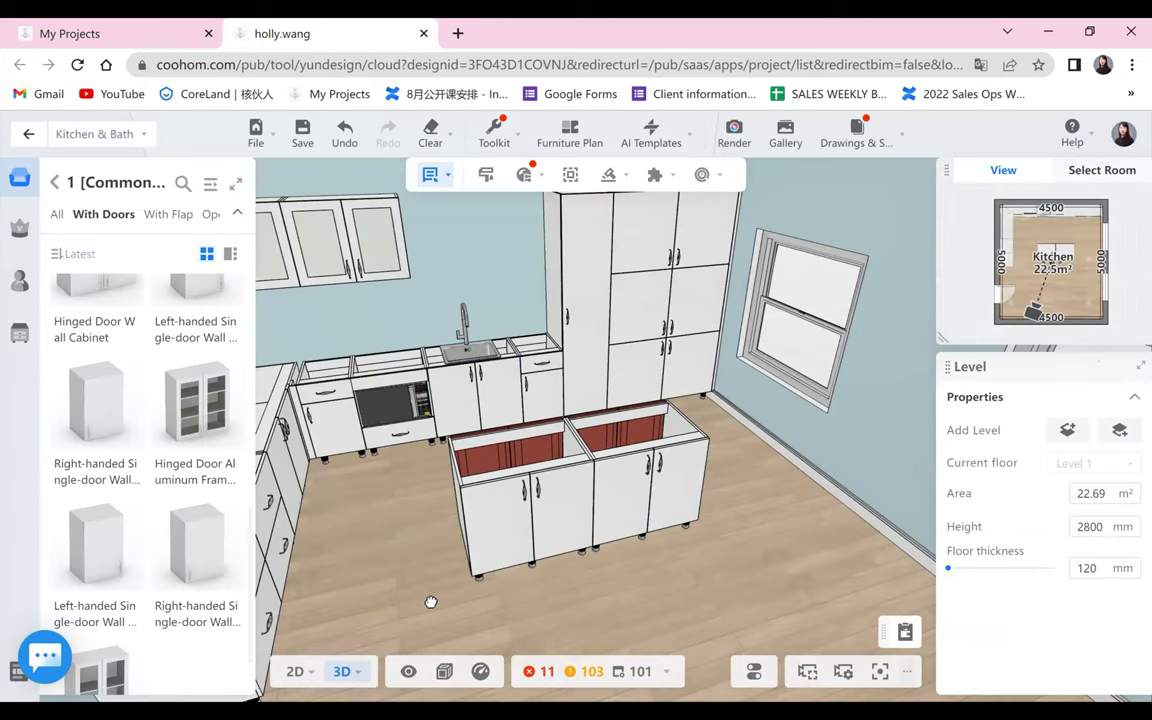
- Start building a stovetop on the corner-end base cabinet along the door wall and choose Gas Range-10 as its style
{"action": "left_click", "coordinate": [712, 414]}
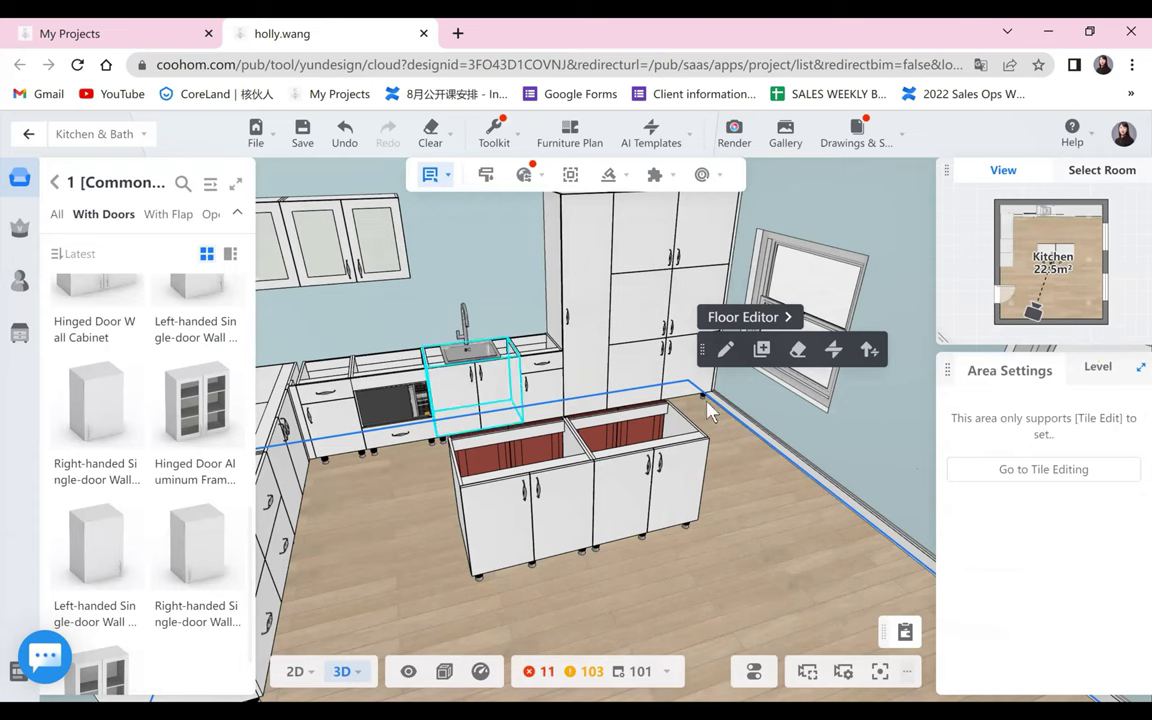
{"action": "key", "text": "Escape"}
{"action": "scroll", "coordinate": [667, 404], "scroll_direction": "up", "scroll_amount": 2}
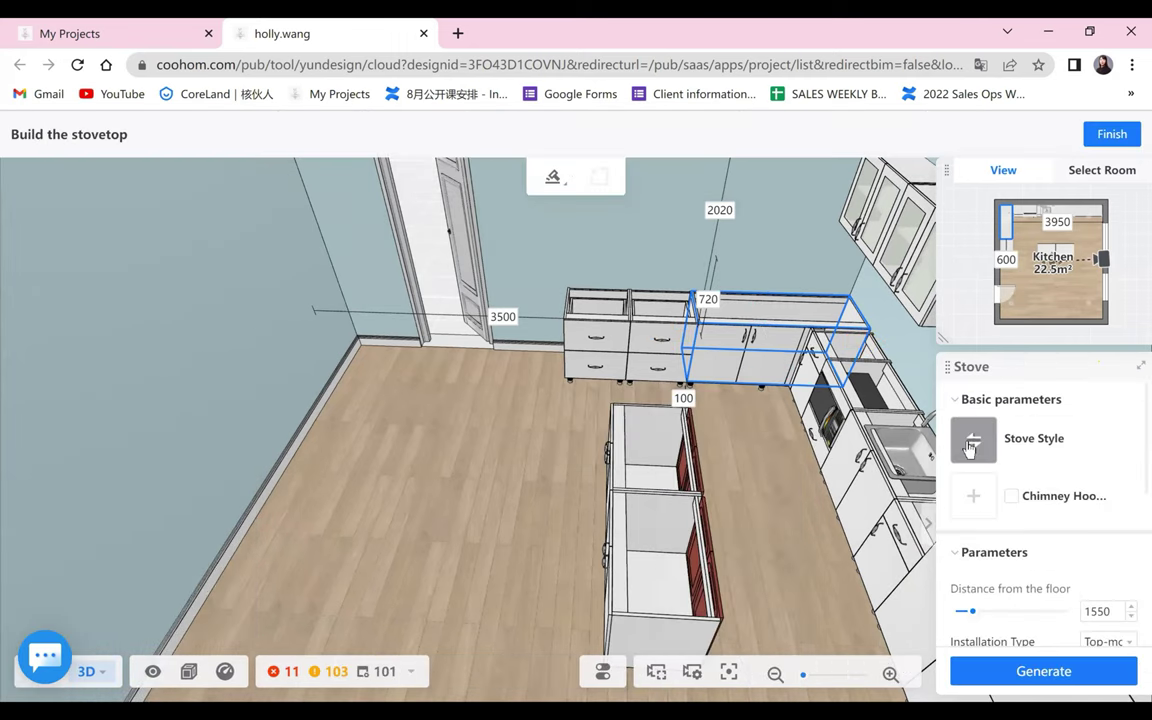
{"action": "left_click", "coordinate": [971, 444]}
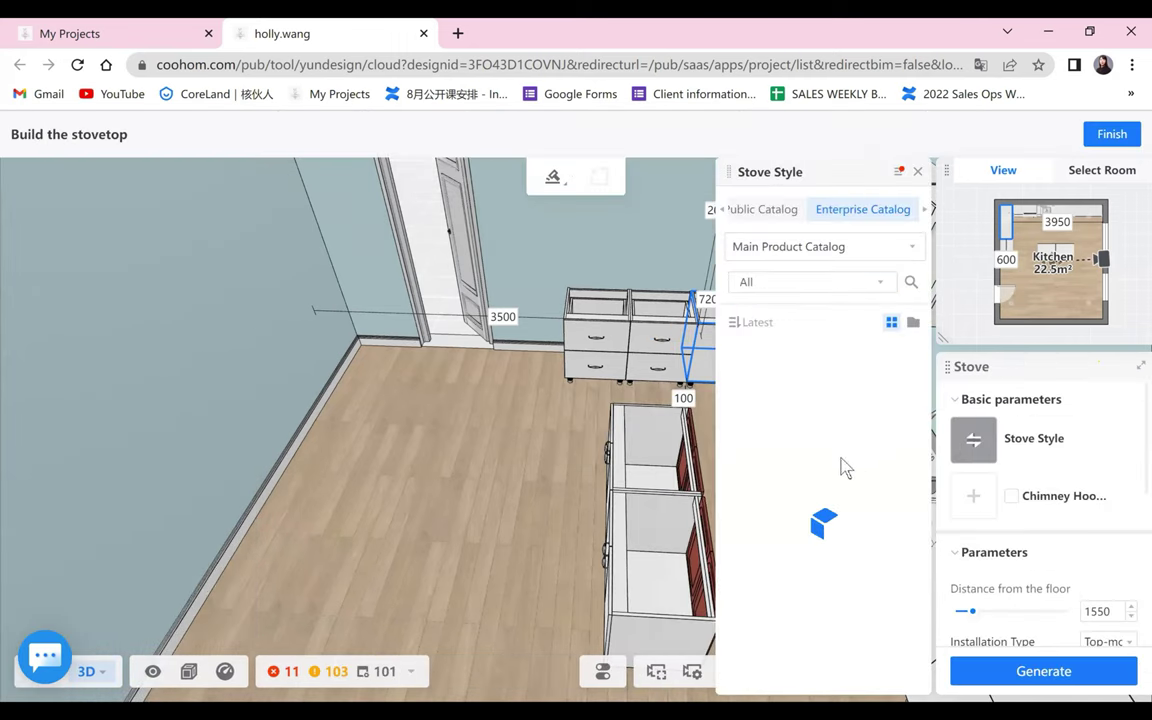
{"action": "scroll", "coordinate": [811, 477], "scroll_direction": "down", "scroll_amount": 4}
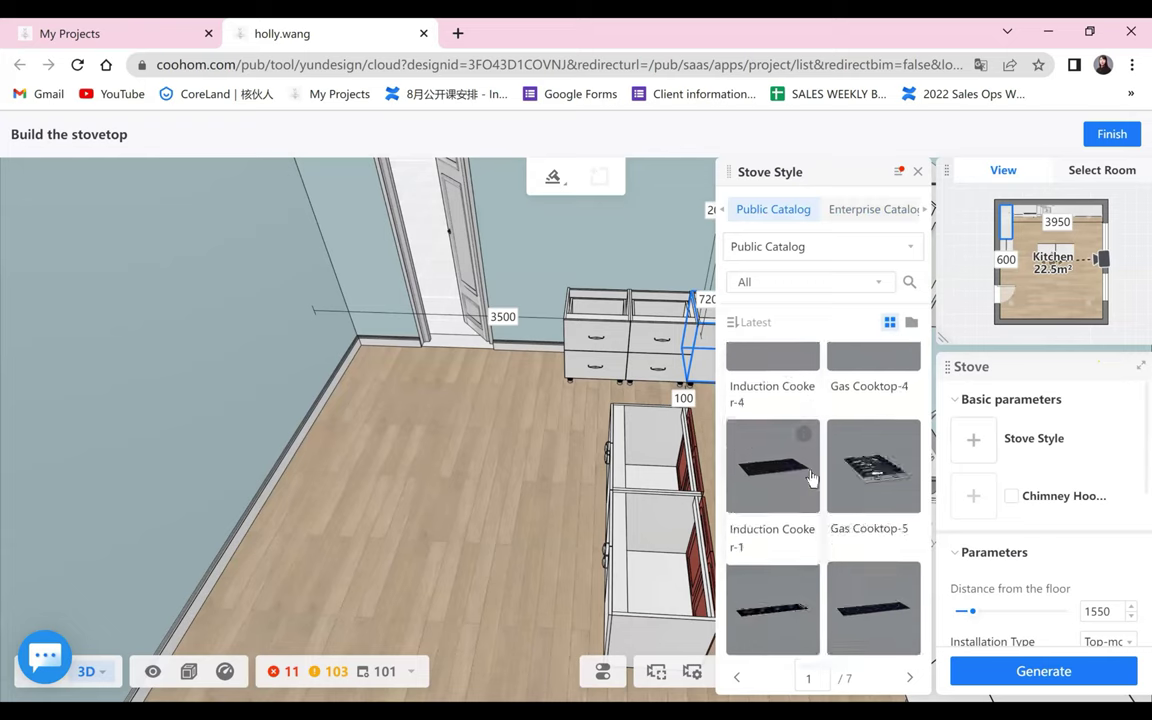
{"action": "scroll", "coordinate": [811, 477], "scroll_direction": "down", "scroll_amount": 5}
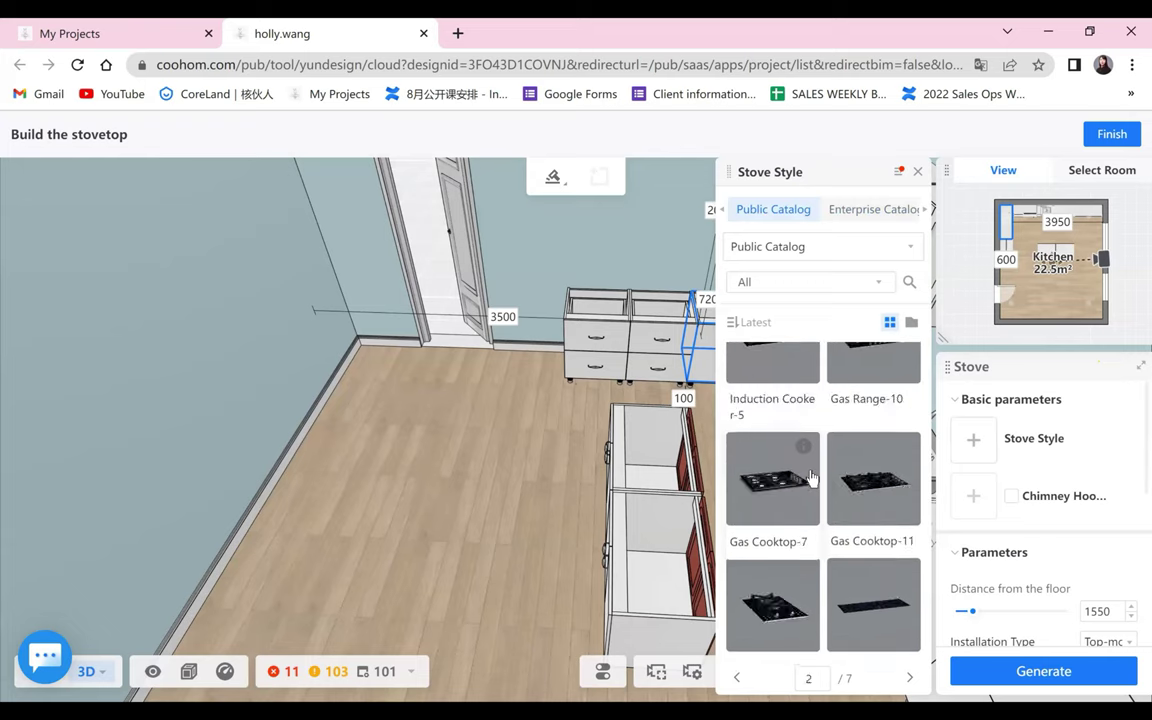
{"action": "scroll", "coordinate": [811, 477], "scroll_direction": "down", "scroll_amount": 3}
{"action": "scroll", "coordinate": [832, 484], "scroll_direction": "up", "scroll_amount": 5}
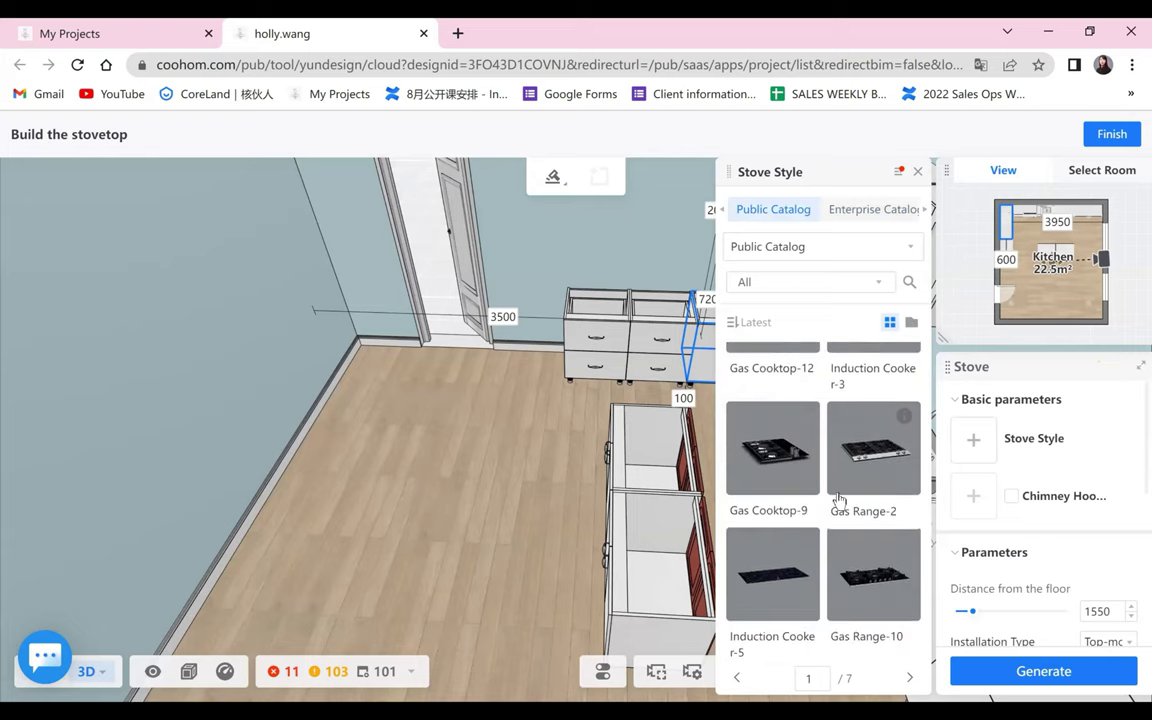
{"action": "left_click", "coordinate": [893, 599]}
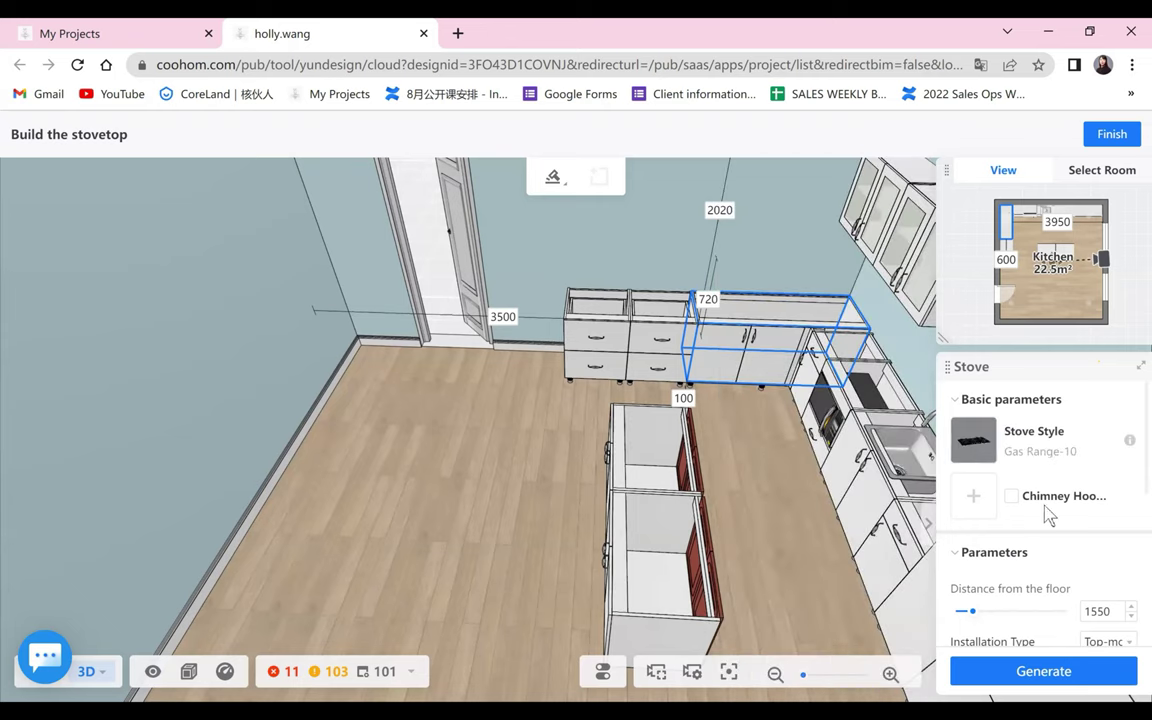
- Include a chimney hood in the stovetop using Range Hood -134 and generate the stove and hood
{"action": "left_click", "coordinate": [974, 497]}
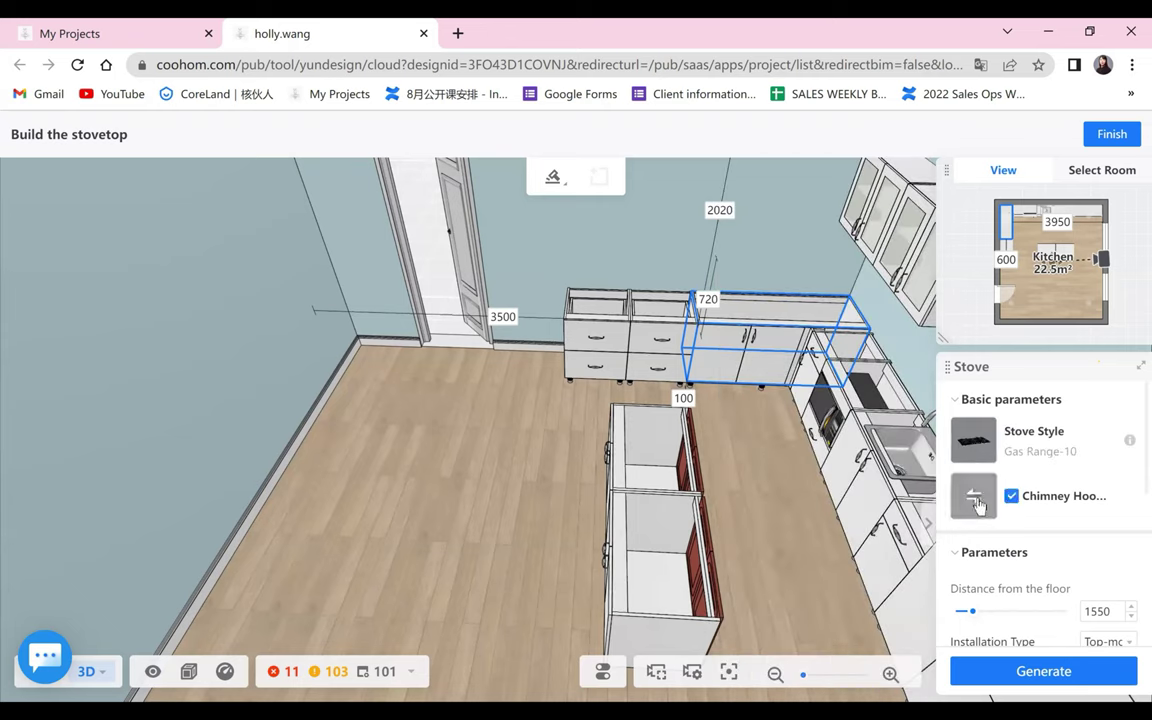
{"action": "left_click", "coordinate": [976, 503]}
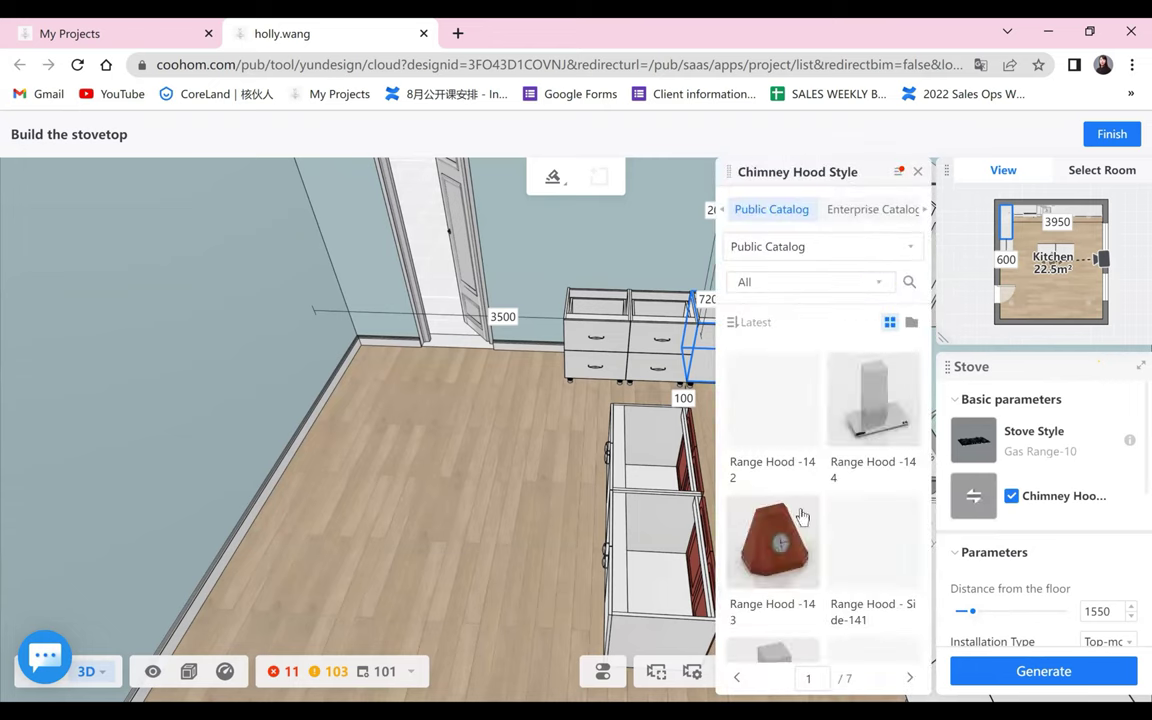
{"action": "scroll", "coordinate": [805, 527], "scroll_direction": "down", "scroll_amount": 2}
{"action": "scroll", "coordinate": [805, 527], "scroll_direction": "down", "scroll_amount": 1}
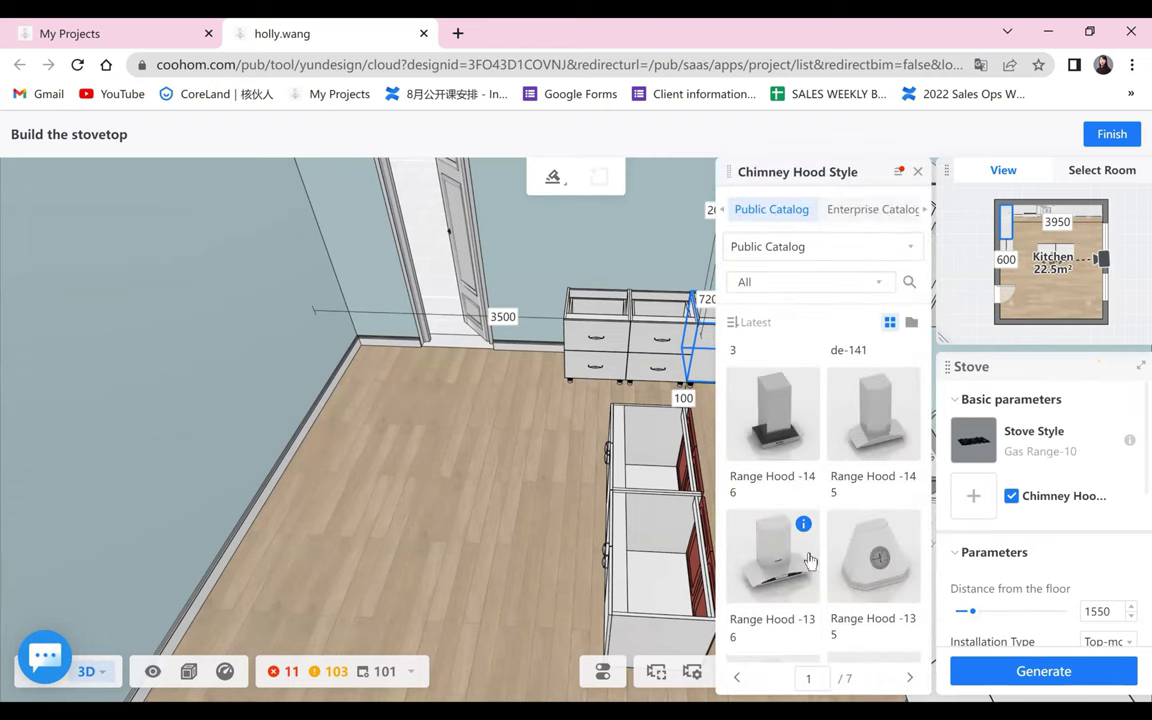
{"action": "mouse_move", "coordinate": [840, 548]}
{"action": "scroll", "coordinate": [786, 519], "scroll_direction": "down", "scroll_amount": 3}
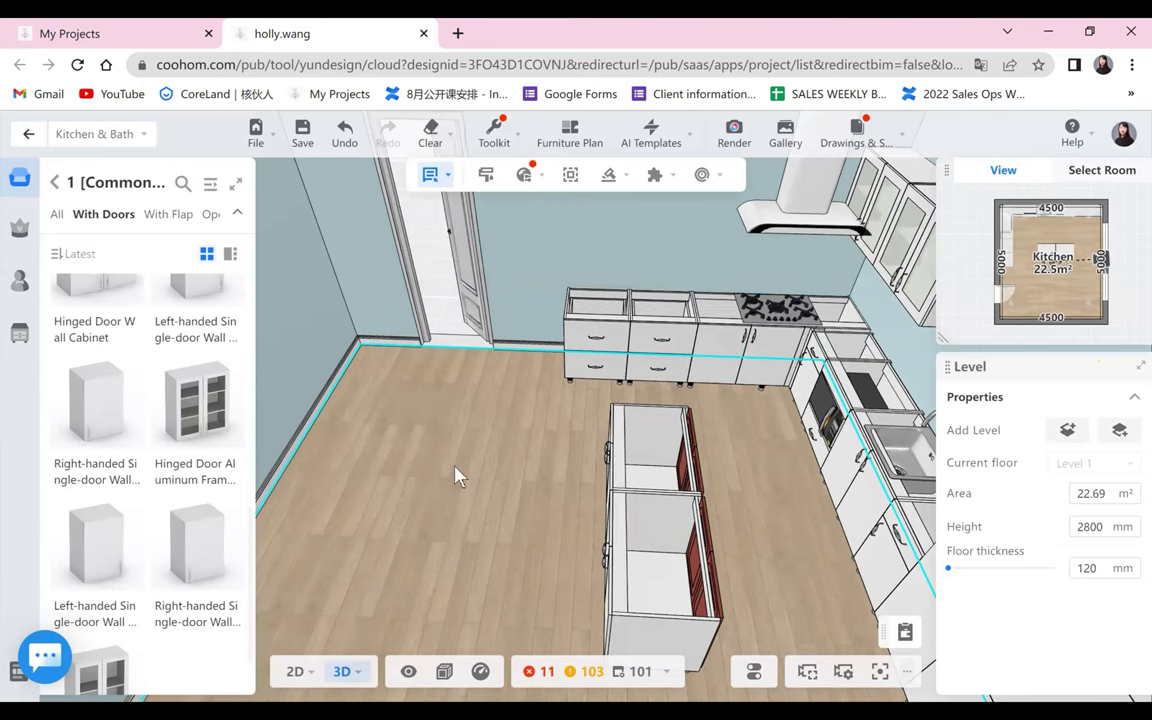
- Examine the cooktop and range hood placement relative to the base run, wall cabinets and room corner
{"action": "left_click_drag", "start_coordinate": [455, 476], "coordinate": [458, 560]}
{"action": "scroll", "coordinate": [482, 560], "scroll_direction": "up", "scroll_amount": 2}
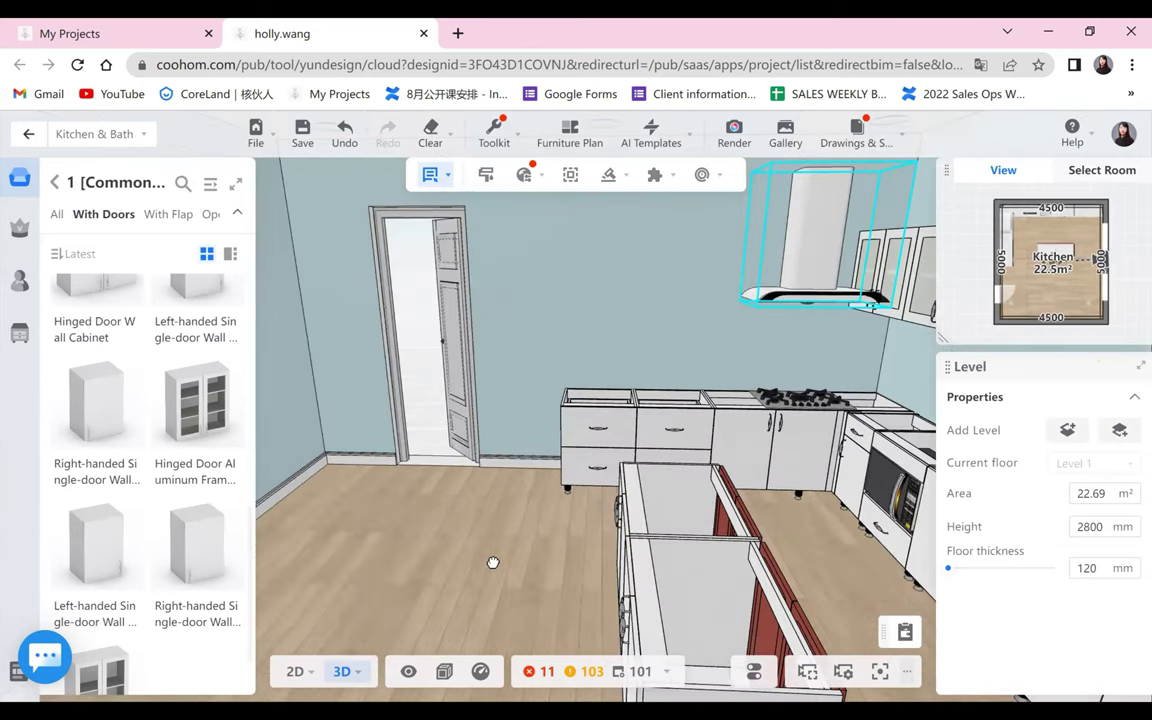
{"action": "scroll", "coordinate": [778, 343], "scroll_direction": "down", "scroll_amount": 3}
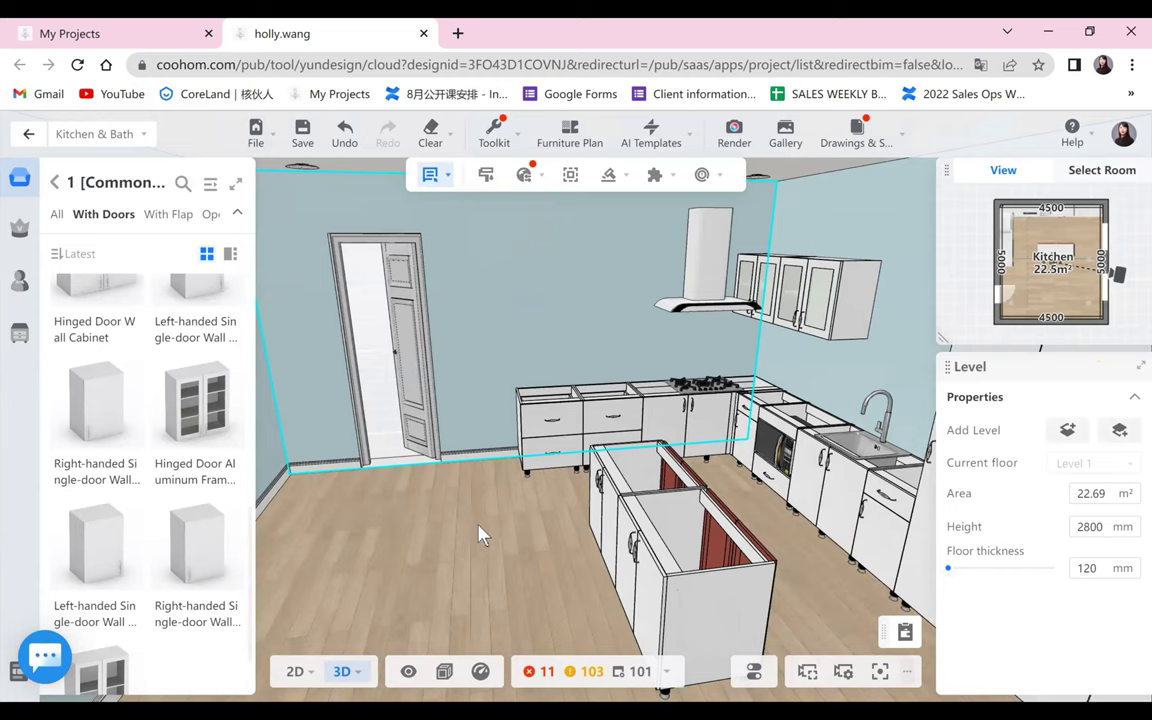
{"action": "left_click_drag", "start_coordinate": [452, 537], "coordinate": [818, 403]}
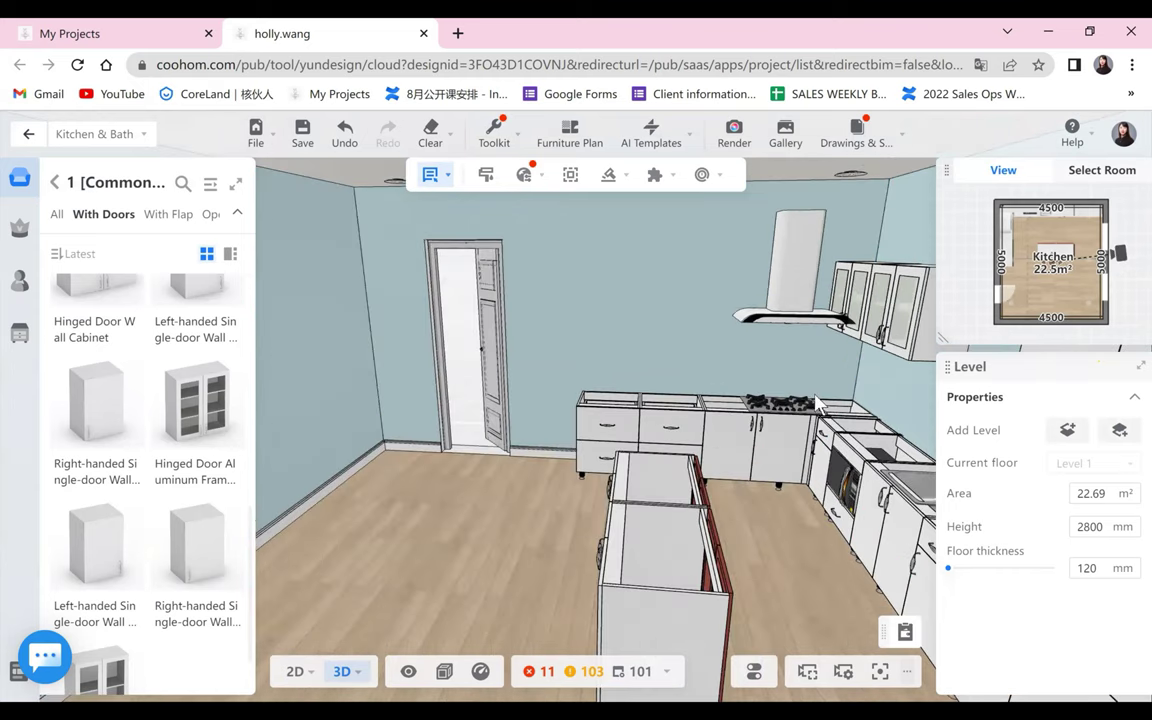
{"action": "scroll", "coordinate": [813, 546], "scroll_direction": "up", "scroll_amount": 3}
{"action": "left_click", "coordinate": [435, 520]}
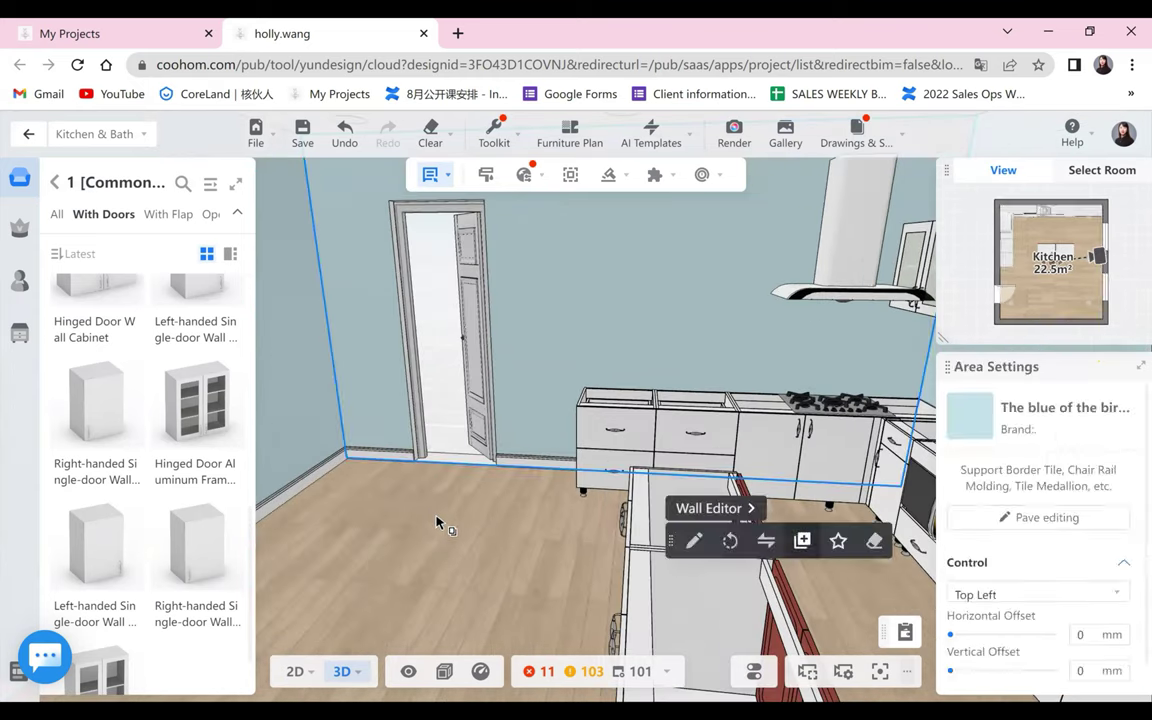
{"action": "left_click", "coordinate": [430, 545]}
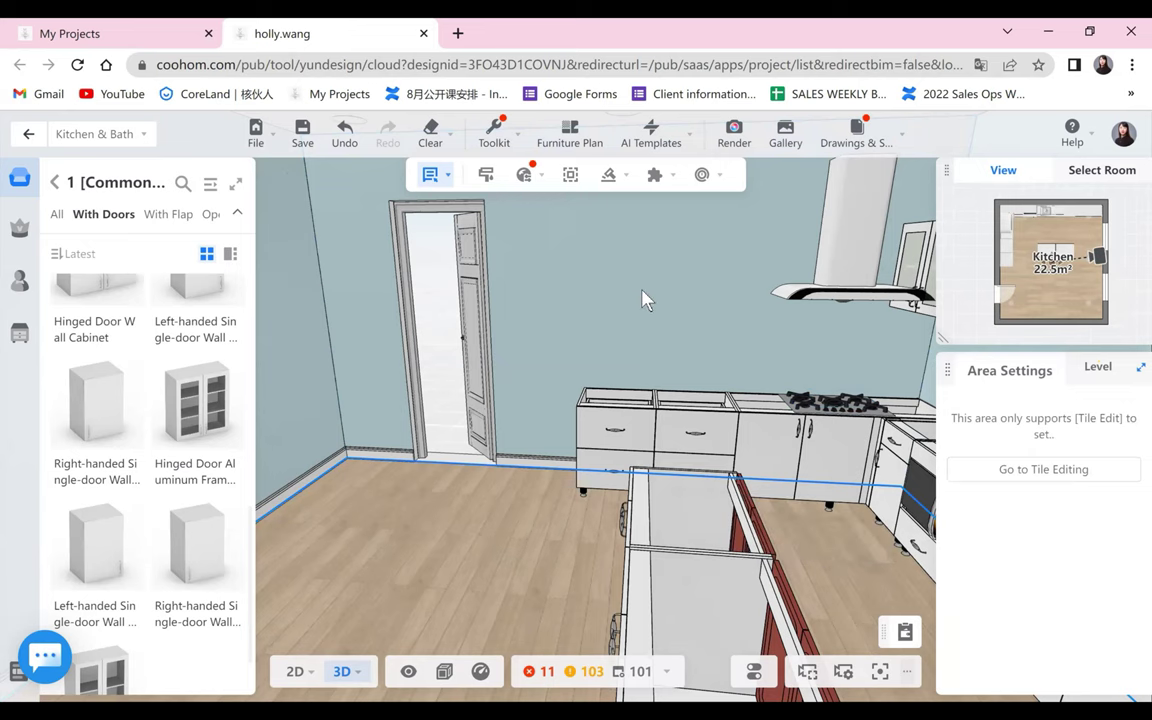
{"action": "left_click_drag", "start_coordinate": [643, 298], "coordinate": [726, 265]}
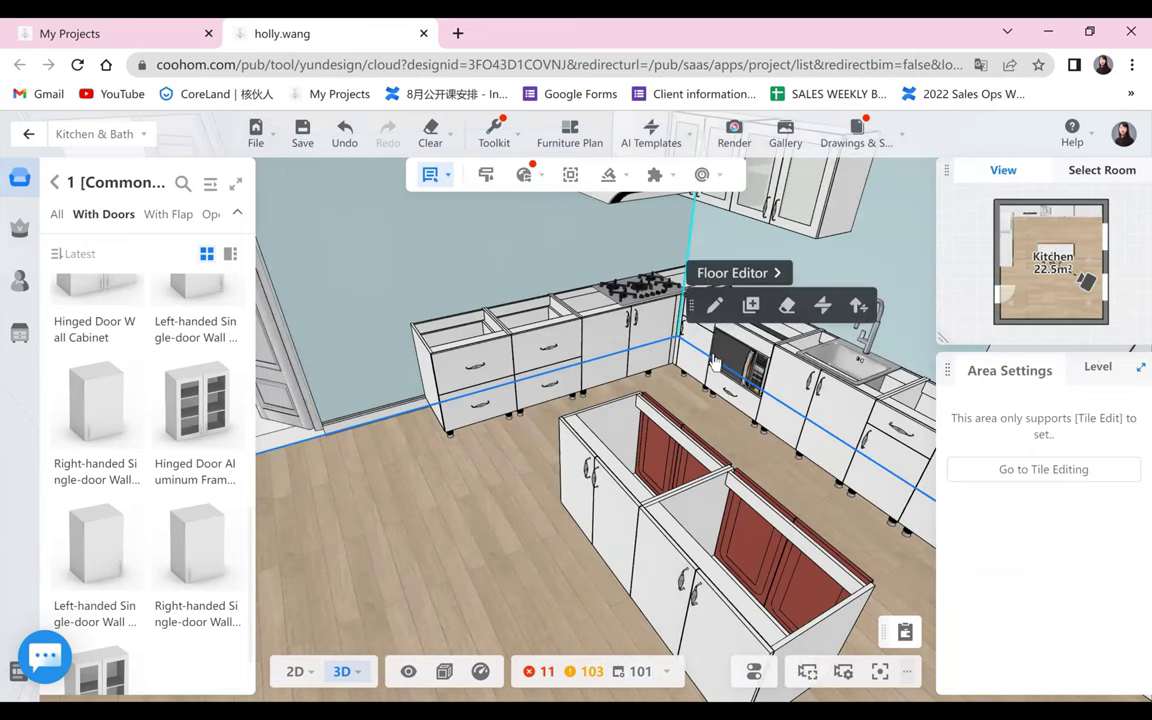
- Move the gas range along its base cabinet toward the drawer units with the 3D Move & Rotate control
{"action": "left_click", "coordinate": [645, 290]}
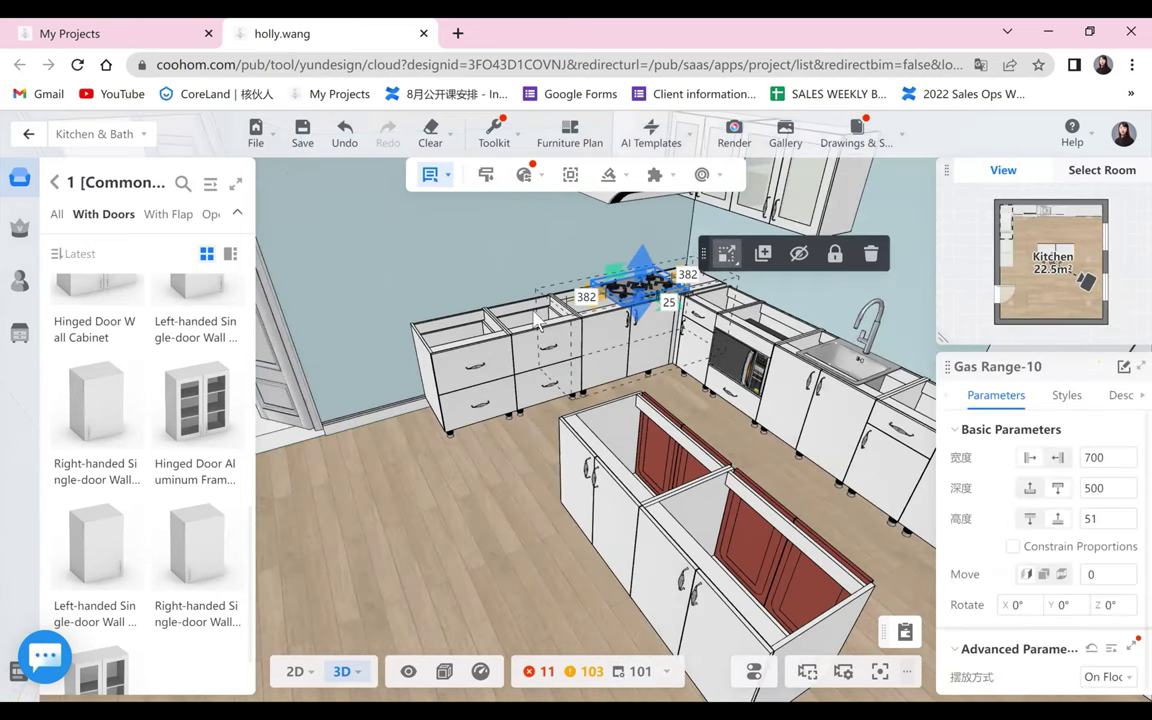
{"action": "key", "text": "r"}
{"action": "key", "text": "r"}
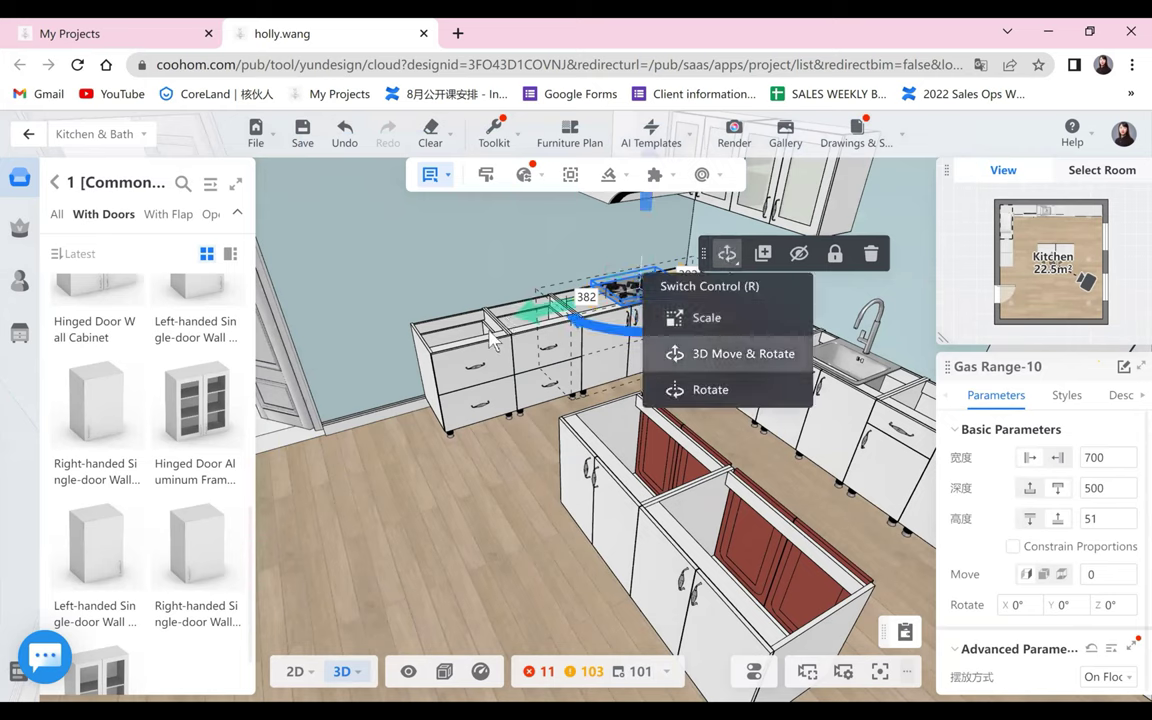
{"action": "left_click_drag", "start_coordinate": [513, 325], "coordinate": [402, 544]}
{"action": "left_click", "coordinate": [433, 544]}
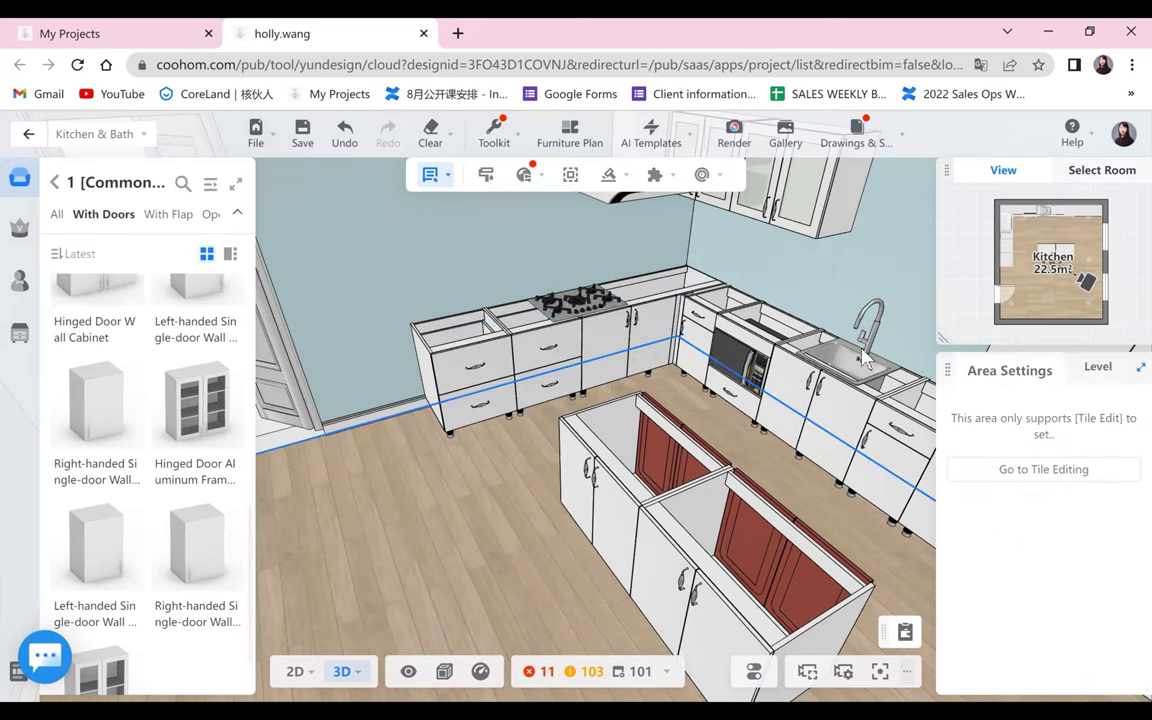
- Move the range hood along the wall toward the door so it sits roughly above the relocated gas range
{"action": "right_click_drag", "start_coordinate": [861, 348], "coordinate": [848, 291]}
{"action": "left_click_drag", "start_coordinate": [847, 297], "coordinate": [620, 367]}
{"action": "left_click_drag", "start_coordinate": [705, 312], "coordinate": [562, 340]}
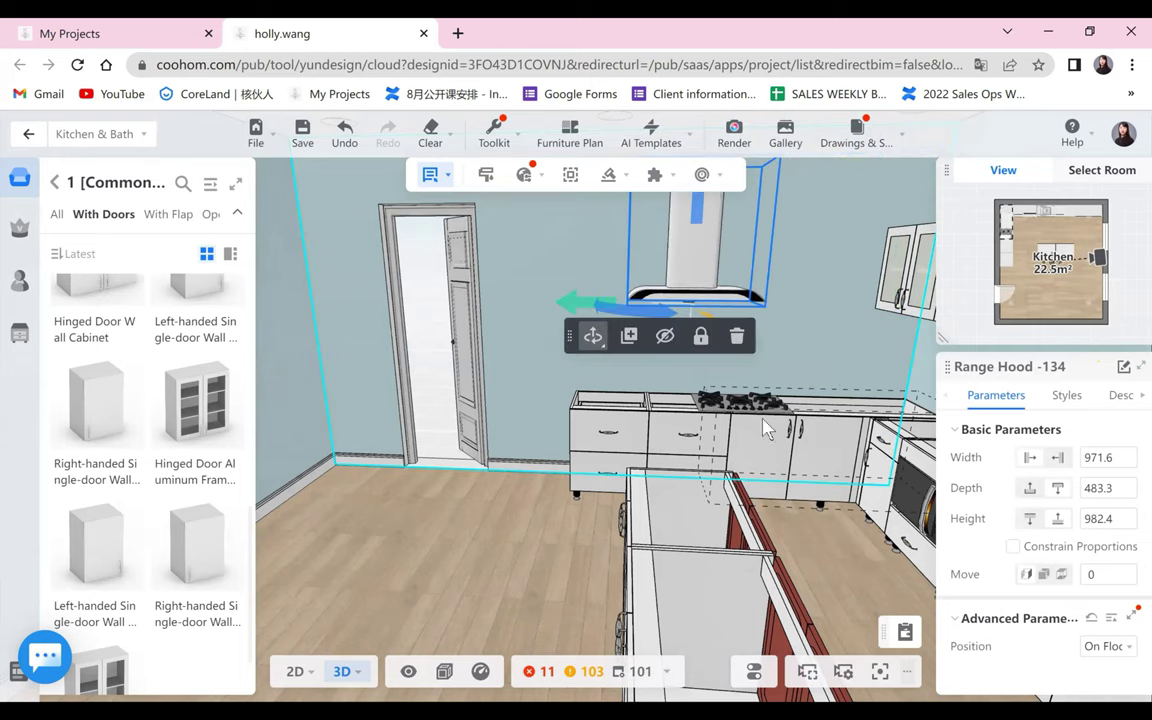
{"action": "left_click", "coordinate": [471, 556]}
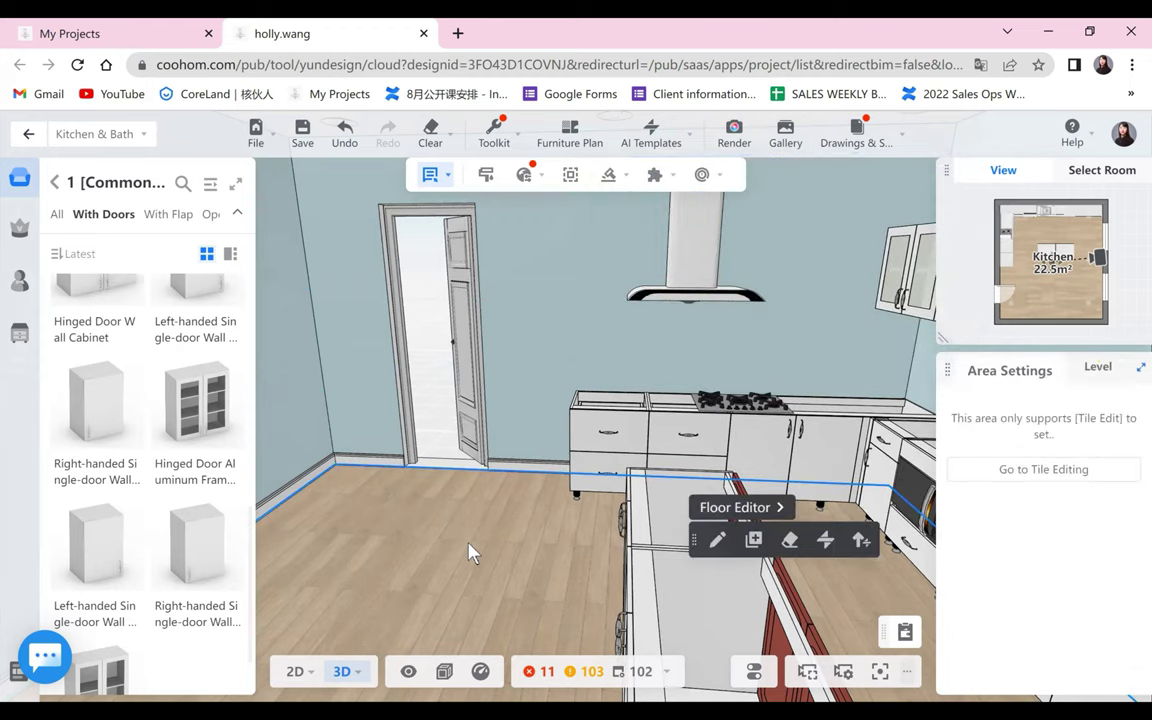
{"action": "mouse_move", "coordinate": [505, 575]}
{"action": "left_mouse_down"}
{"action": "mouse_move", "coordinate": [463, 578]}
{"action": "mouse_move", "coordinate": [500, 573]}
{"action": "left_mouse_up"}
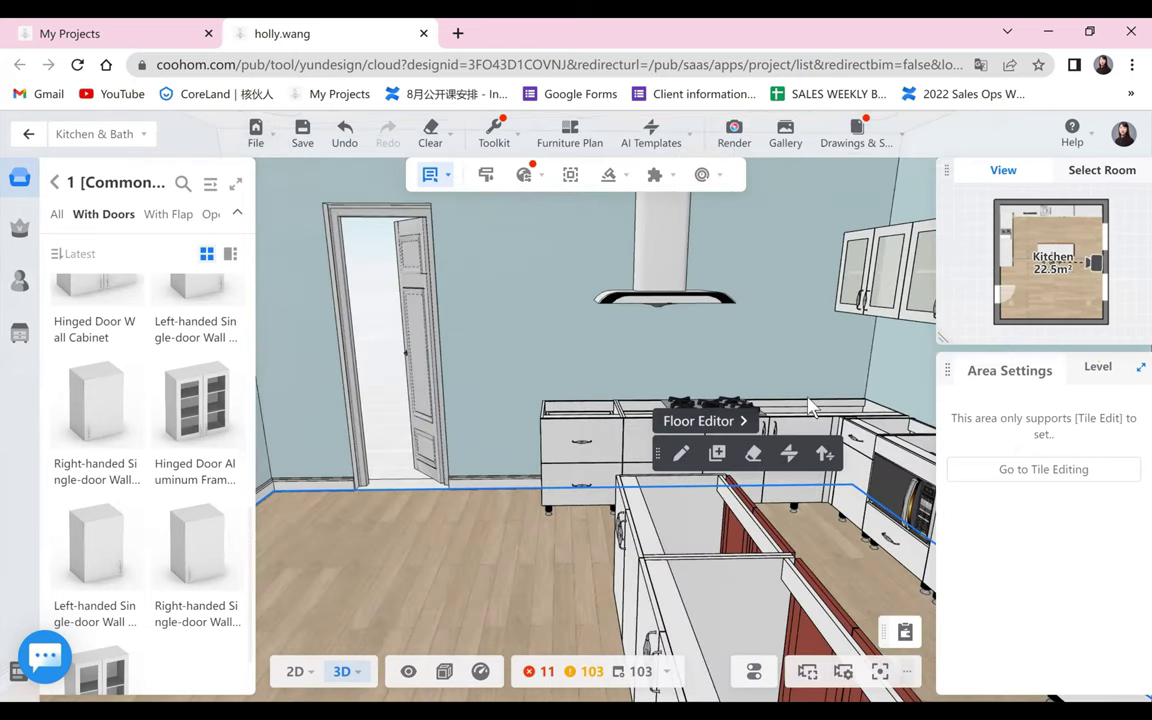
- Align the range hood with the gas range below it using Center on X-axis
{"action": "scroll", "coordinate": [720, 370], "scroll_direction": "up", "scroll_amount": 3}
{"action": "left_click_drag", "start_coordinate": [480, 512], "coordinate": [422, 545]}
{"action": "left_click", "coordinate": [772, 398]}
{"action": "left_click", "coordinate": [793, 420]}
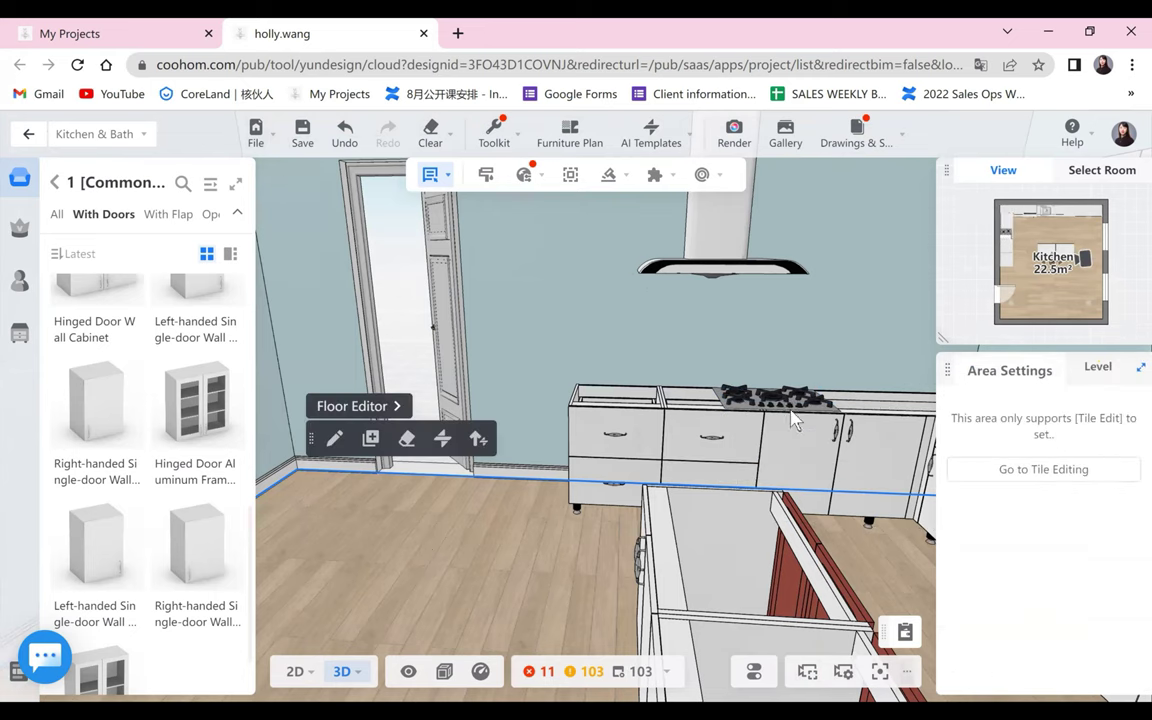
{"action": "left_click", "coordinate": [791, 412]}
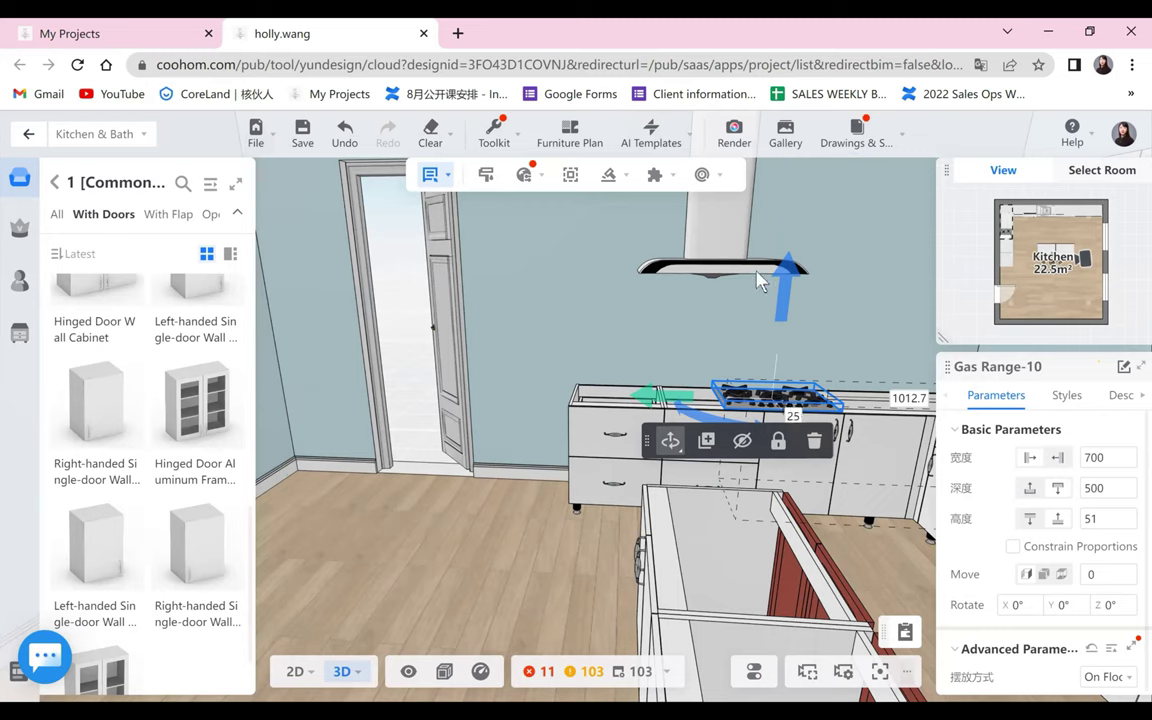
{"action": "left_click", "coordinate": [722, 256], "text": "ctrl"}
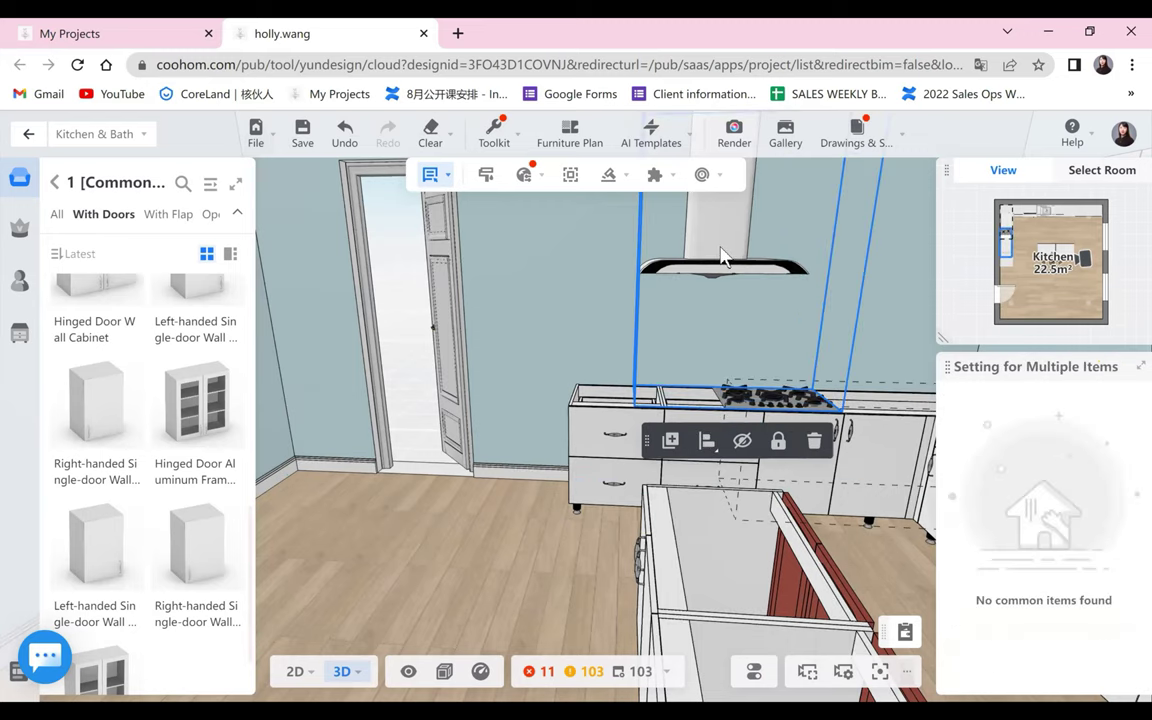
{"action": "left_click", "coordinate": [708, 440]}
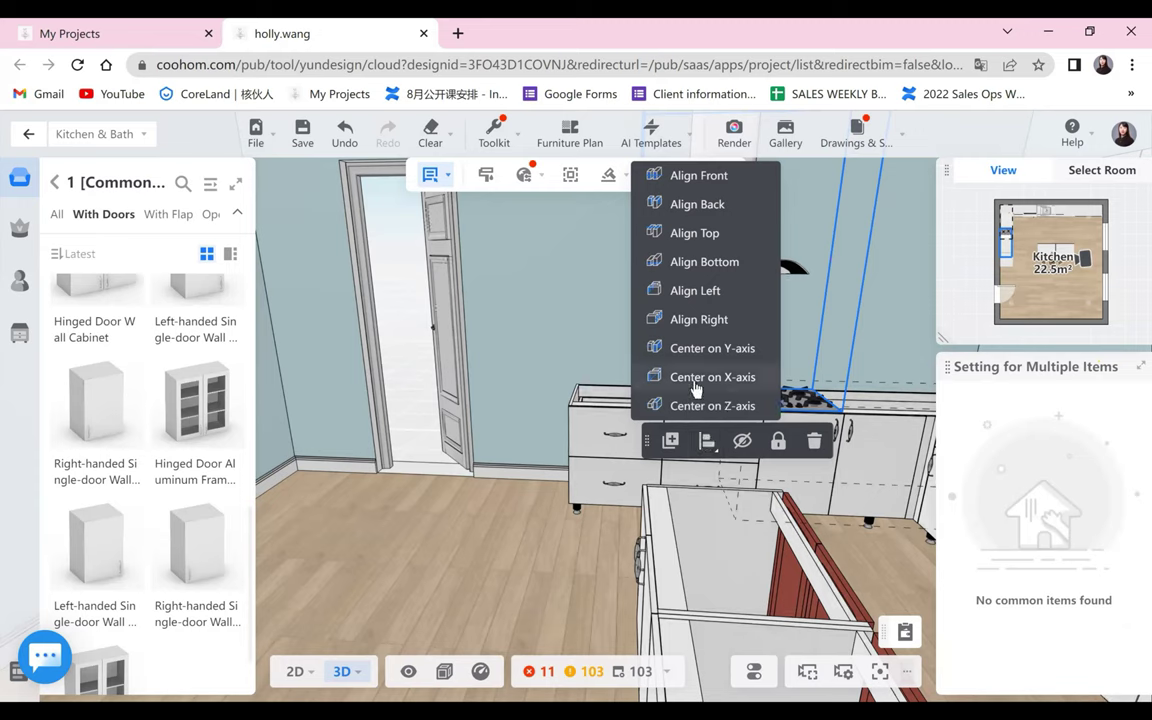
{"action": "left_click", "coordinate": [696, 388]}
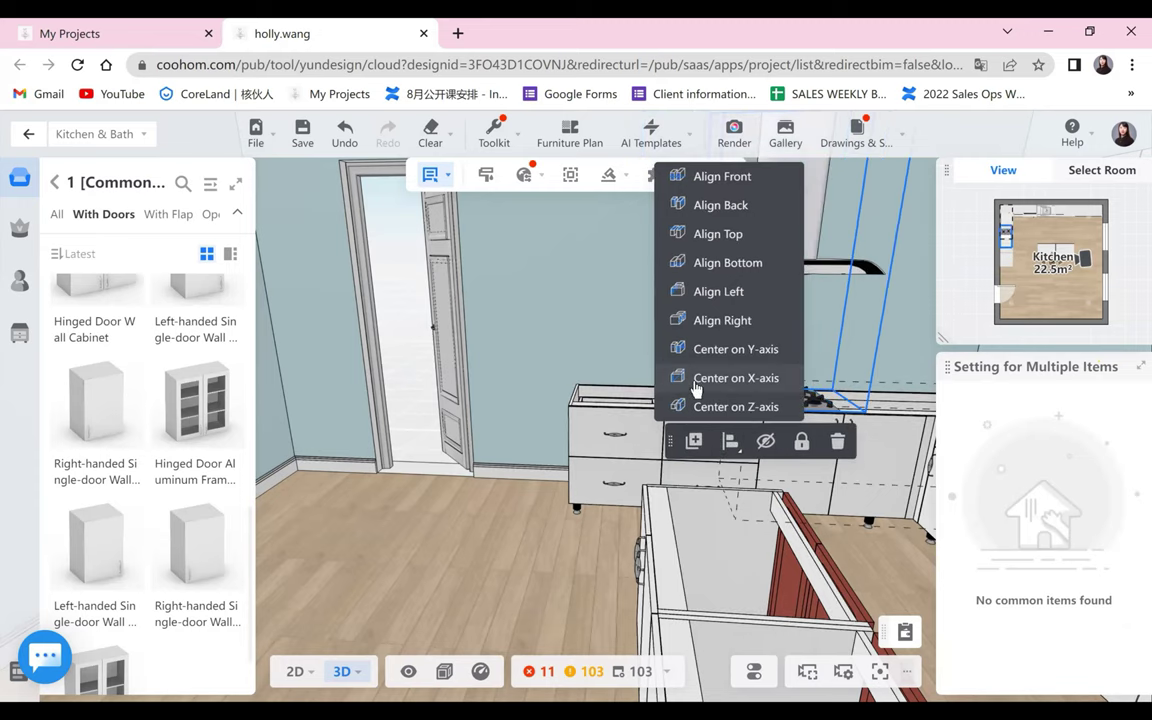
{"action": "left_click", "coordinate": [500, 545]}
- Examine the range hood alignment and the overall cabinet layout from several sides of the kitchen
{"action": "left_click_drag", "start_coordinate": [775, 305], "coordinate": [614, 541]}
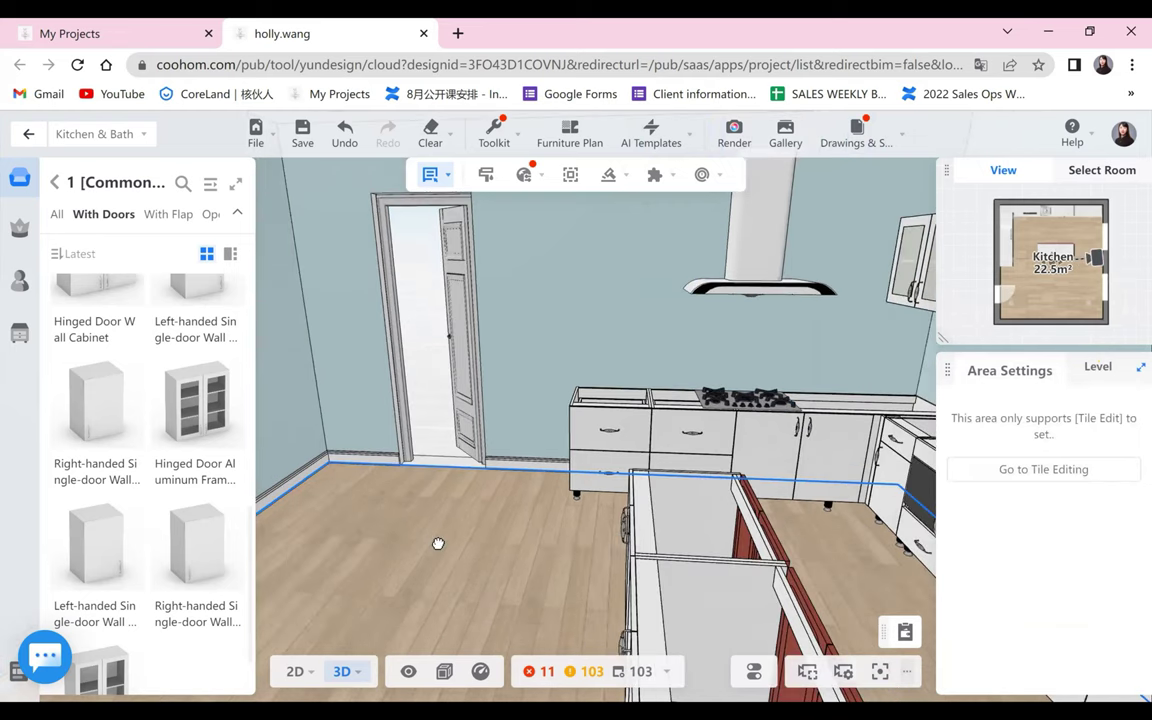
{"action": "left_click_drag", "start_coordinate": [519, 535], "coordinate": [456, 610]}
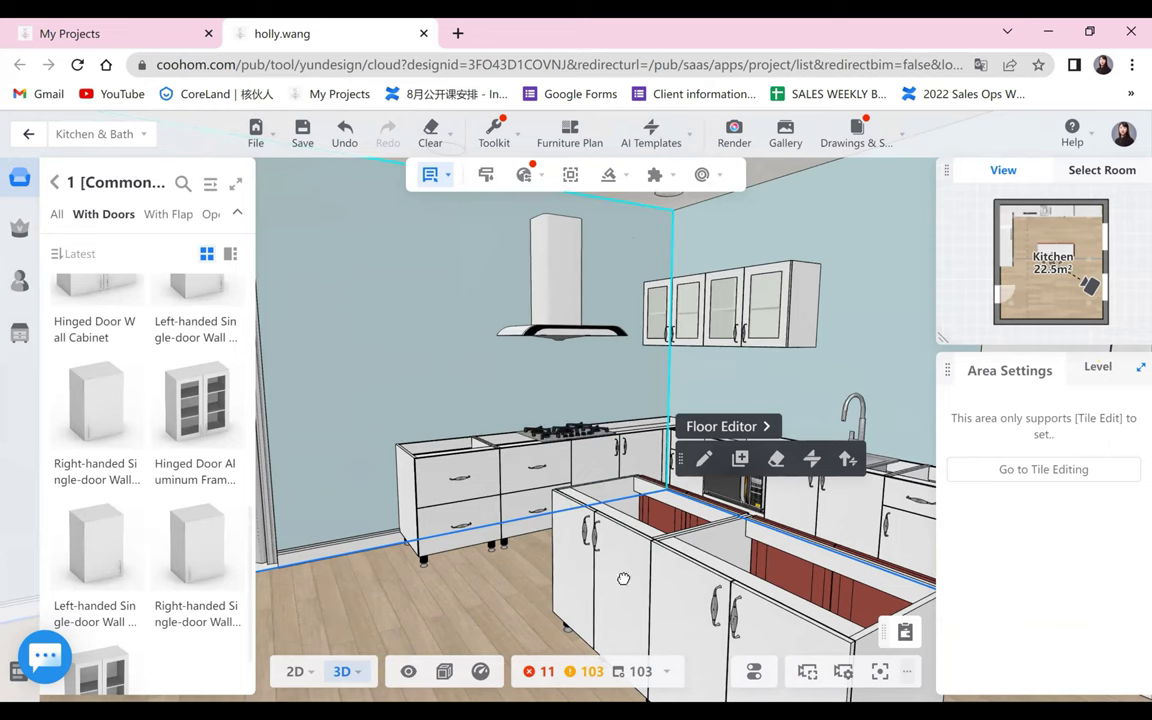
{"action": "scroll", "coordinate": [589, 578], "scroll_direction": "down", "scroll_amount": 3}
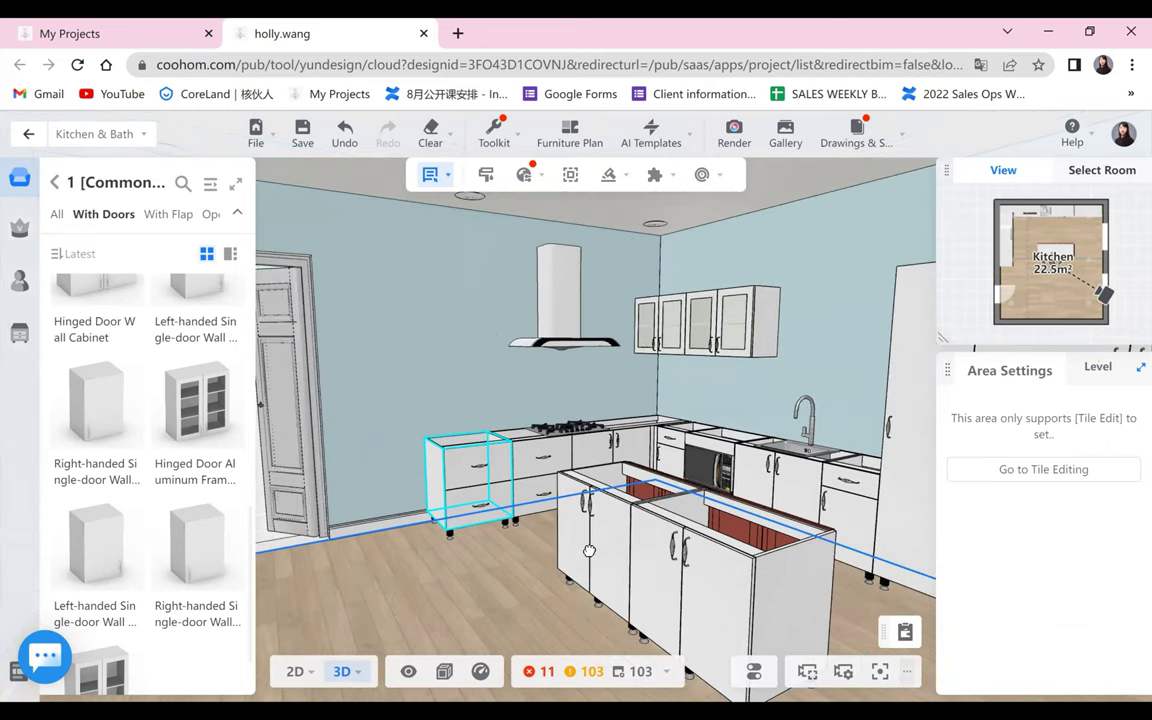
{"action": "scroll", "coordinate": [583, 559], "scroll_direction": "down", "scroll_amount": 1}
{"action": "scroll", "coordinate": [570, 605], "scroll_direction": "down", "scroll_amount": 1}
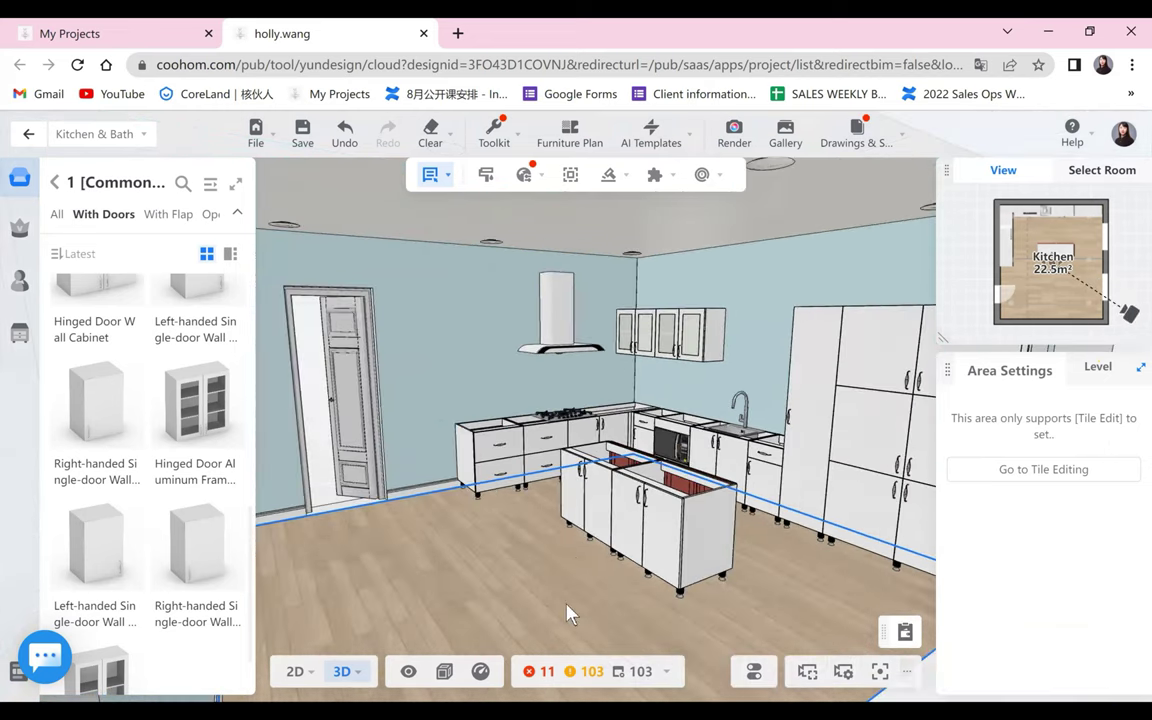
{"action": "left_click_drag", "start_coordinate": [566, 605], "coordinate": [489, 483]}
{"action": "left_click_drag", "start_coordinate": [467, 417], "coordinate": [798, 441]}
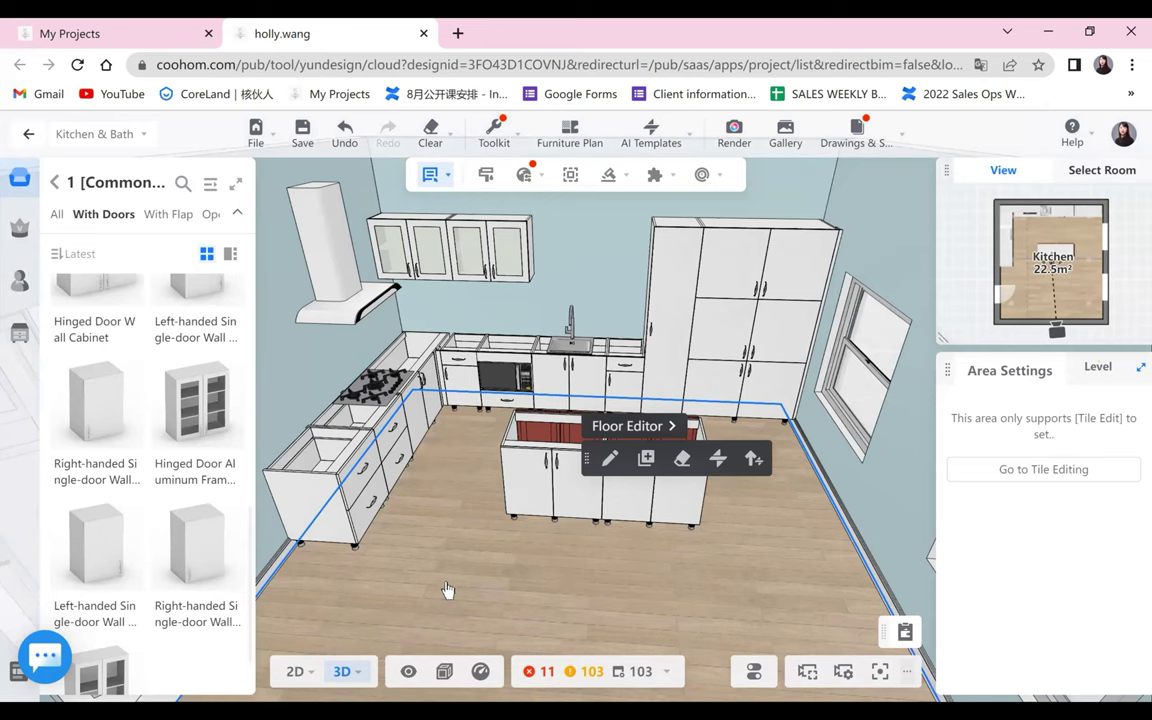
{"action": "double_click", "coordinate": [380, 444]}
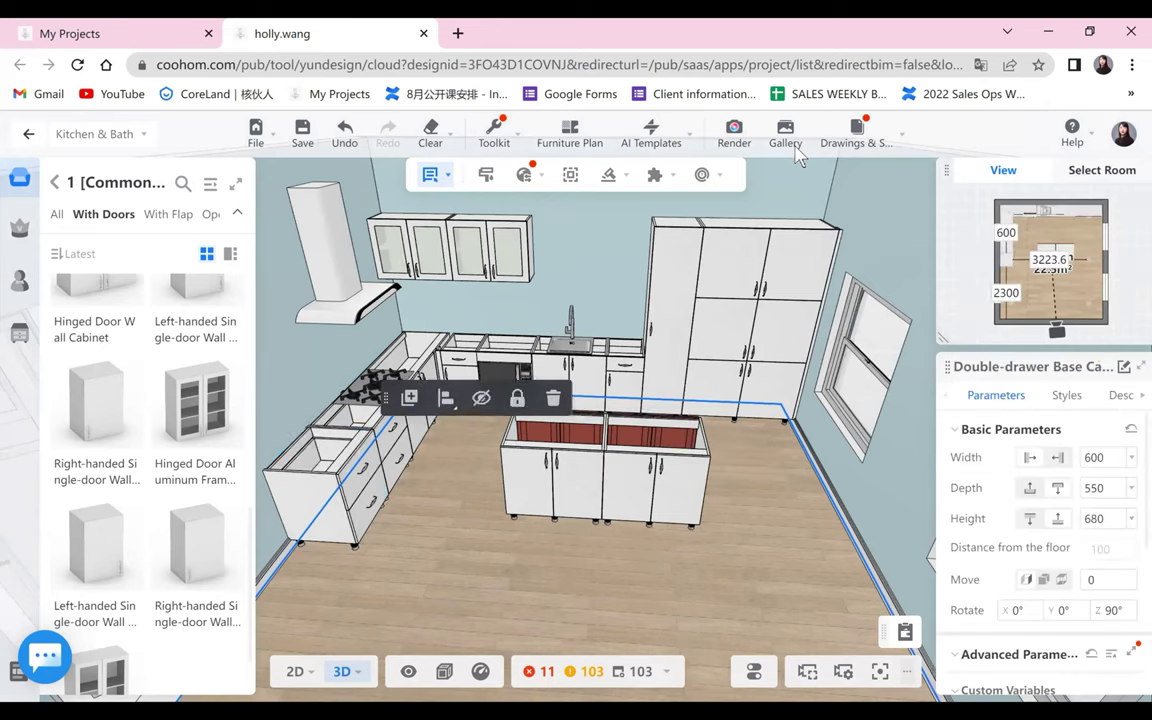
- Start a footline for the base, tall and island cabinets with the style Toekick Molding 22
{"action": "left_click", "coordinate": [608, 175]}
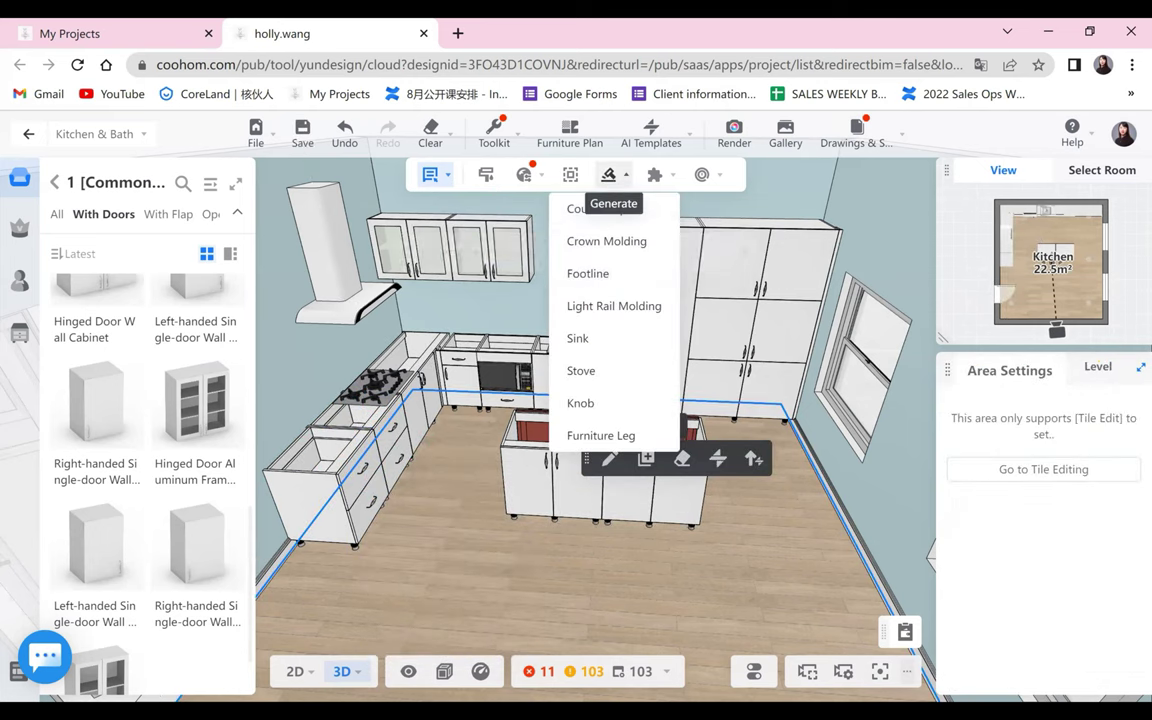
{"action": "left_click", "coordinate": [588, 273]}
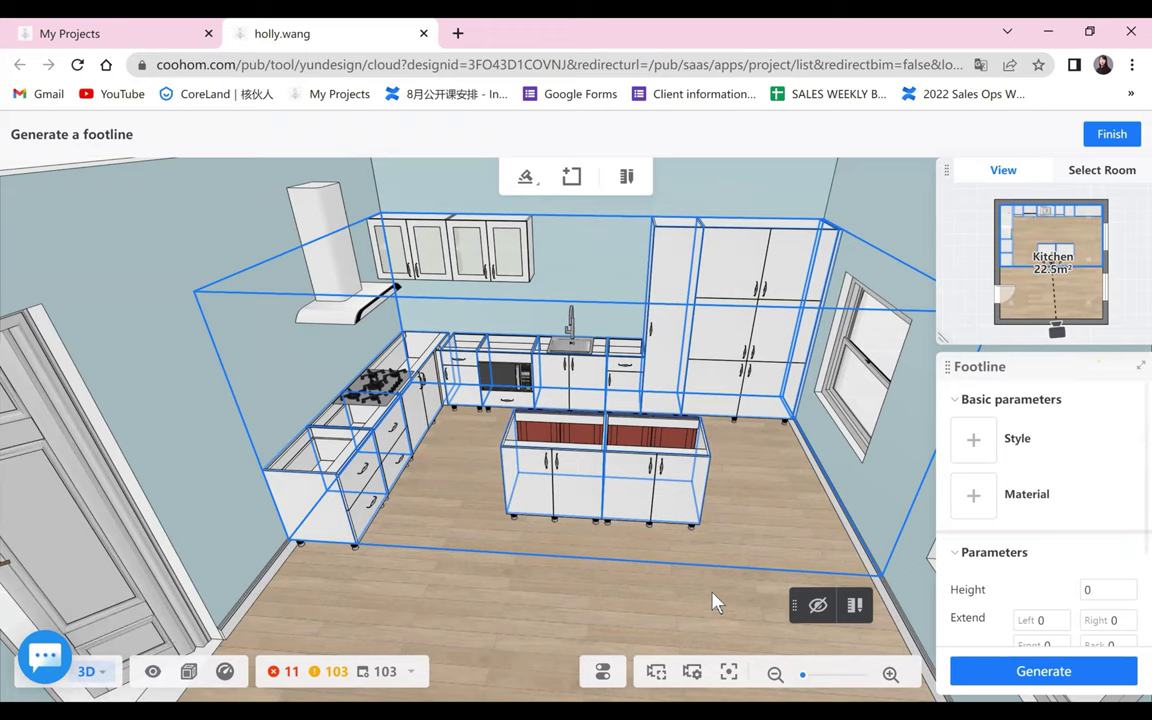
{"action": "left_click", "coordinate": [975, 452]}
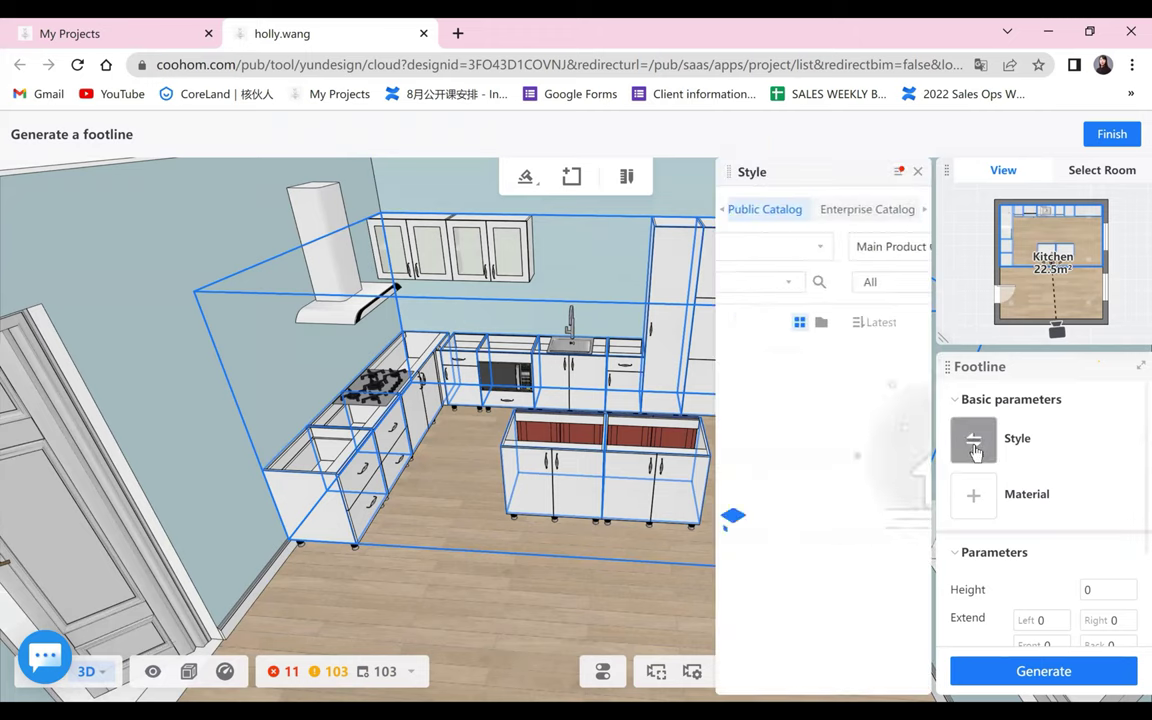
{"action": "left_click", "coordinate": [778, 432]}
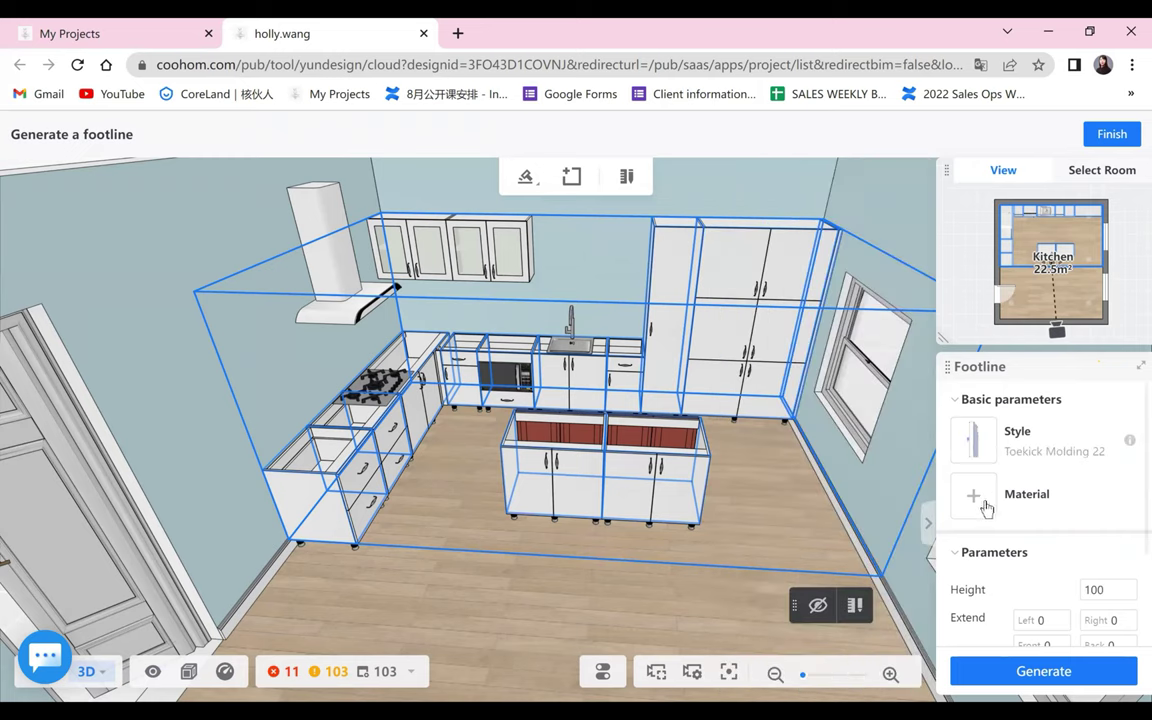
- Assign the public catalog material cs-High-gloss Finish- (165) to the footline and generate it
{"action": "left_click", "coordinate": [975, 500]}
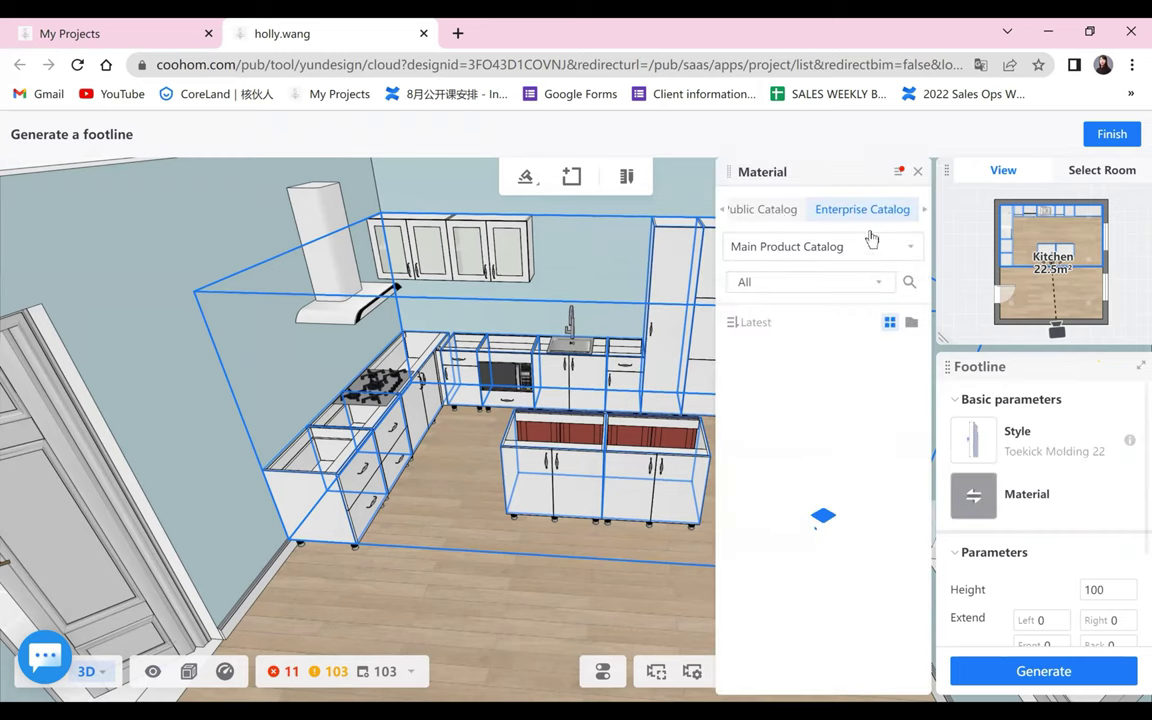
{"action": "left_click", "coordinate": [769, 211]}
{"action": "scroll", "coordinate": [800, 500], "scroll_direction": "down", "scroll_amount": 2}
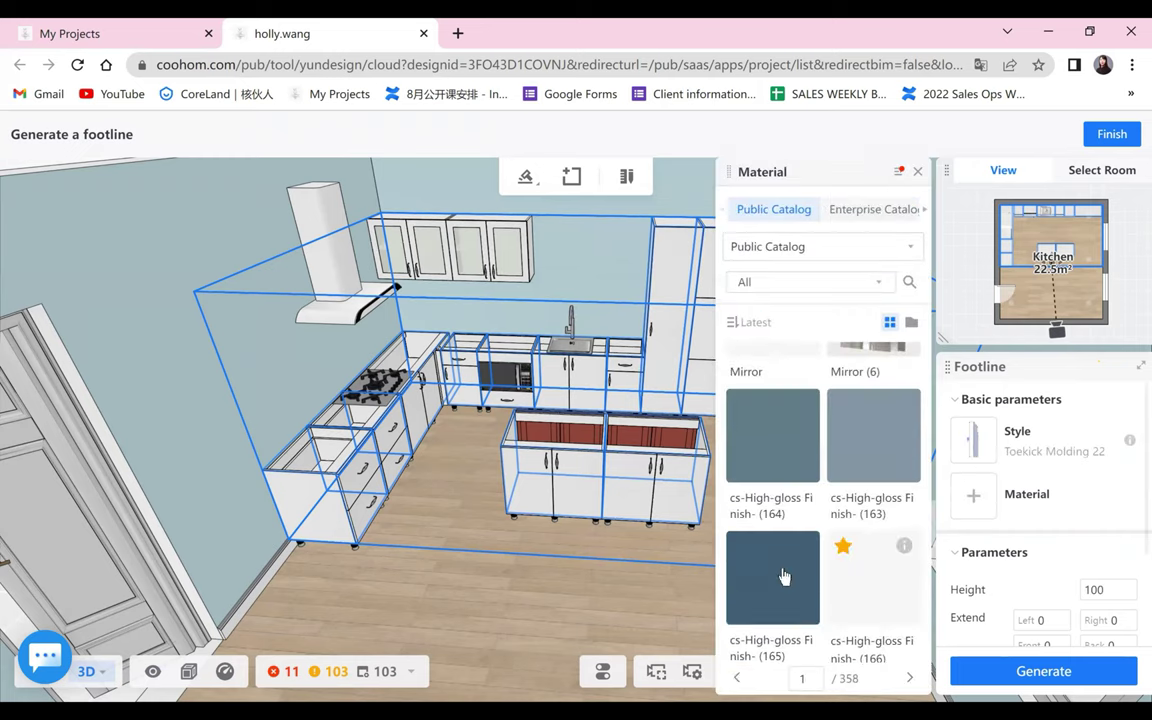
{"action": "left_click", "coordinate": [784, 577]}
{"action": "left_click", "coordinate": [1052, 675]}
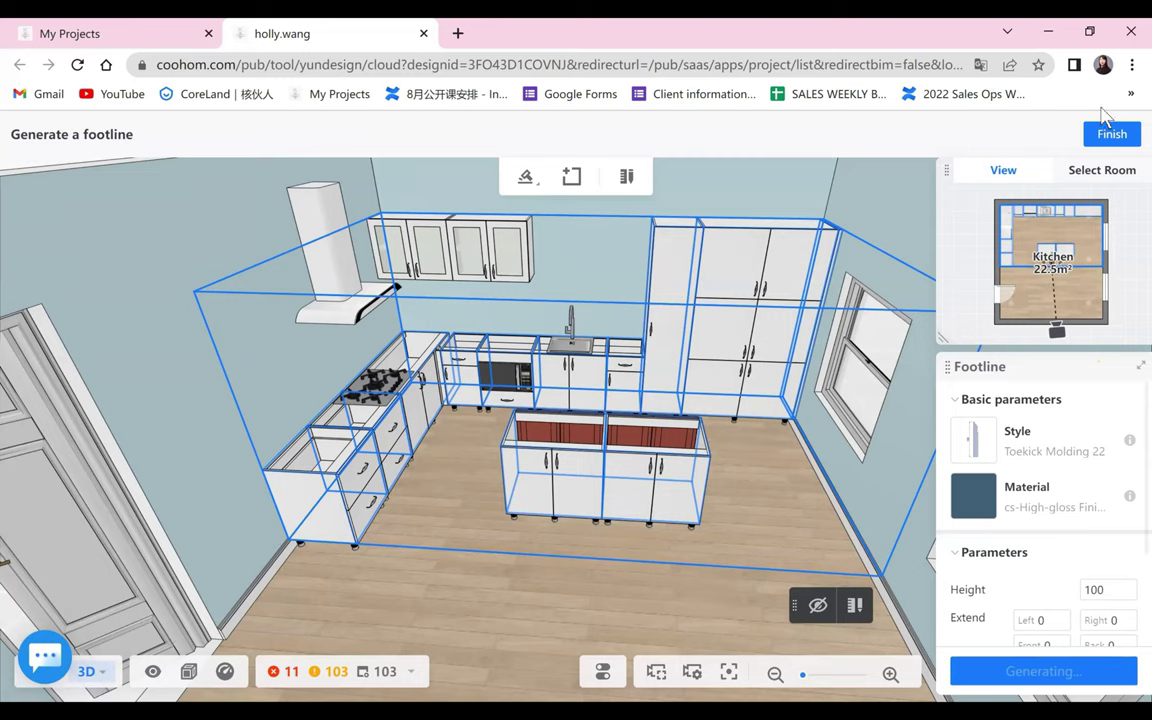
{"action": "left_click", "coordinate": [1110, 136]}
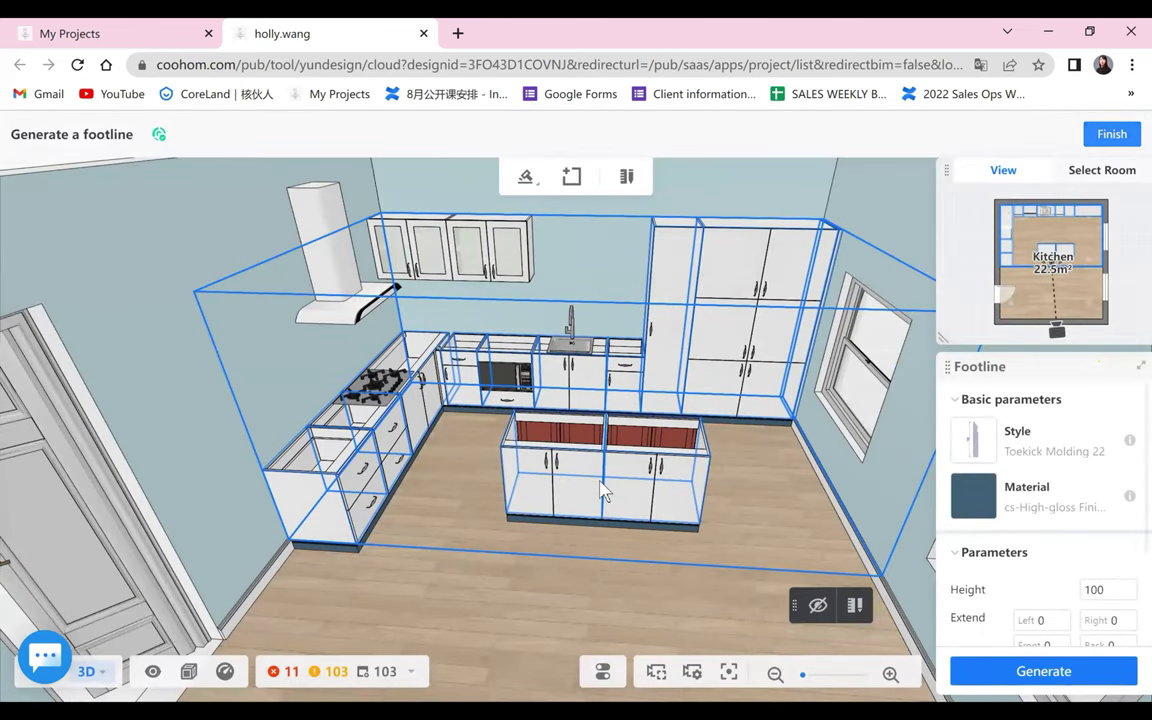
- Set up a countertop for the base and island cabinets with front edge Countertop18 and back splash Back Splash-60
{"action": "left_click_drag", "start_coordinate": [569, 588], "coordinate": [415, 563]}
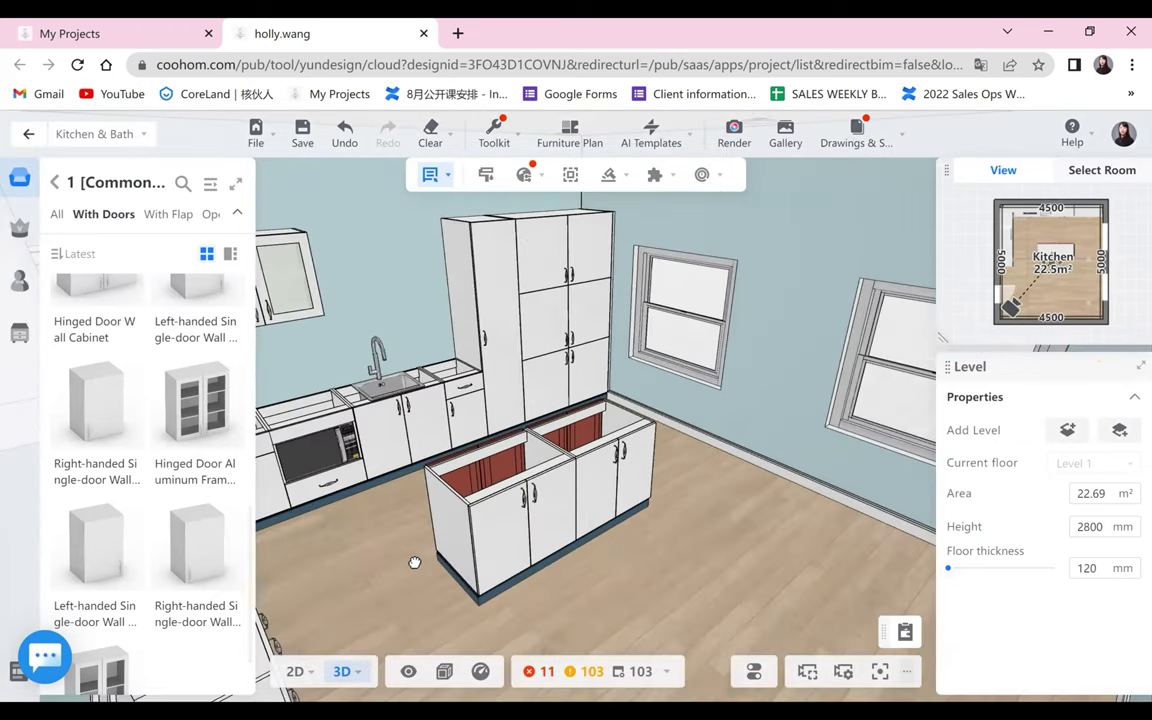
{"action": "left_click_drag", "start_coordinate": [625, 543], "coordinate": [812, 530]}
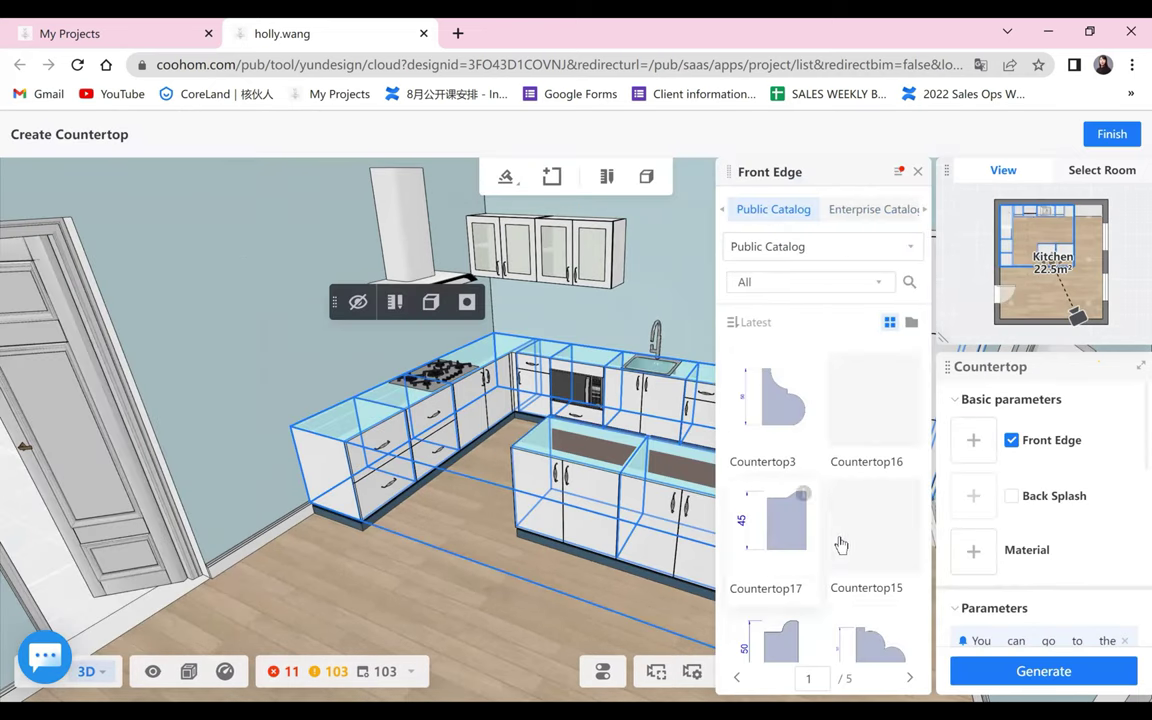
{"action": "scroll", "coordinate": [800, 500], "scroll_direction": "down", "scroll_amount": 3}
{"action": "left_click", "coordinate": [781, 485]}
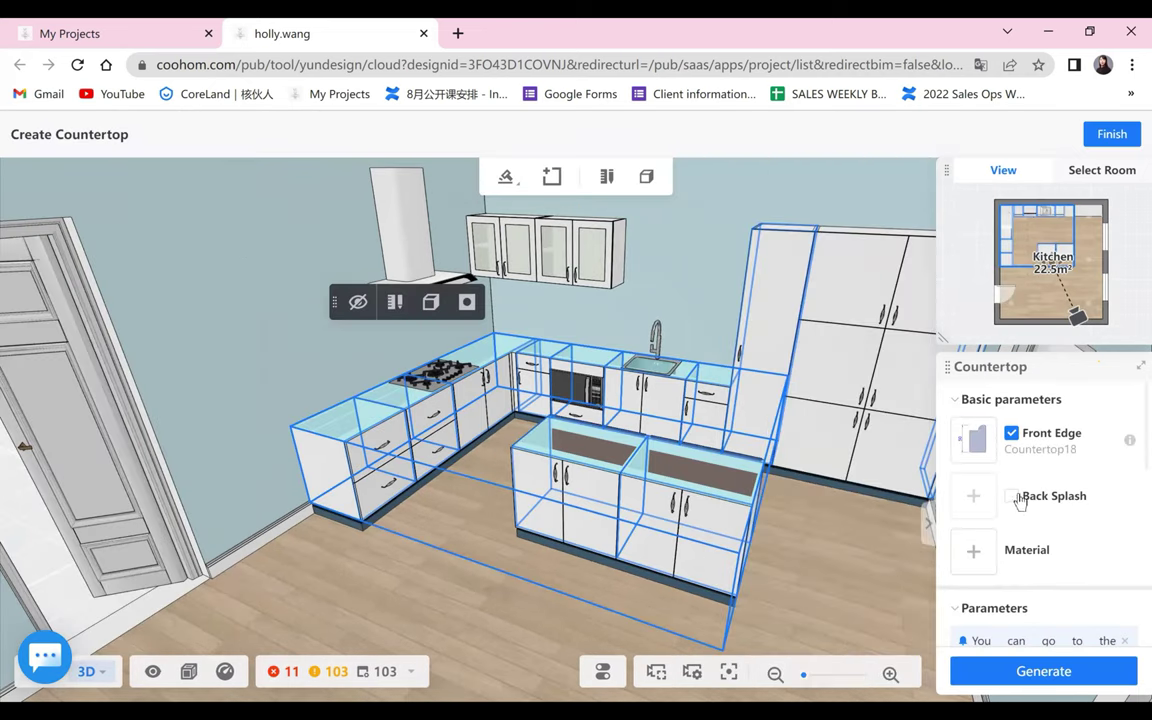
{"action": "left_click", "coordinate": [1010, 497]}
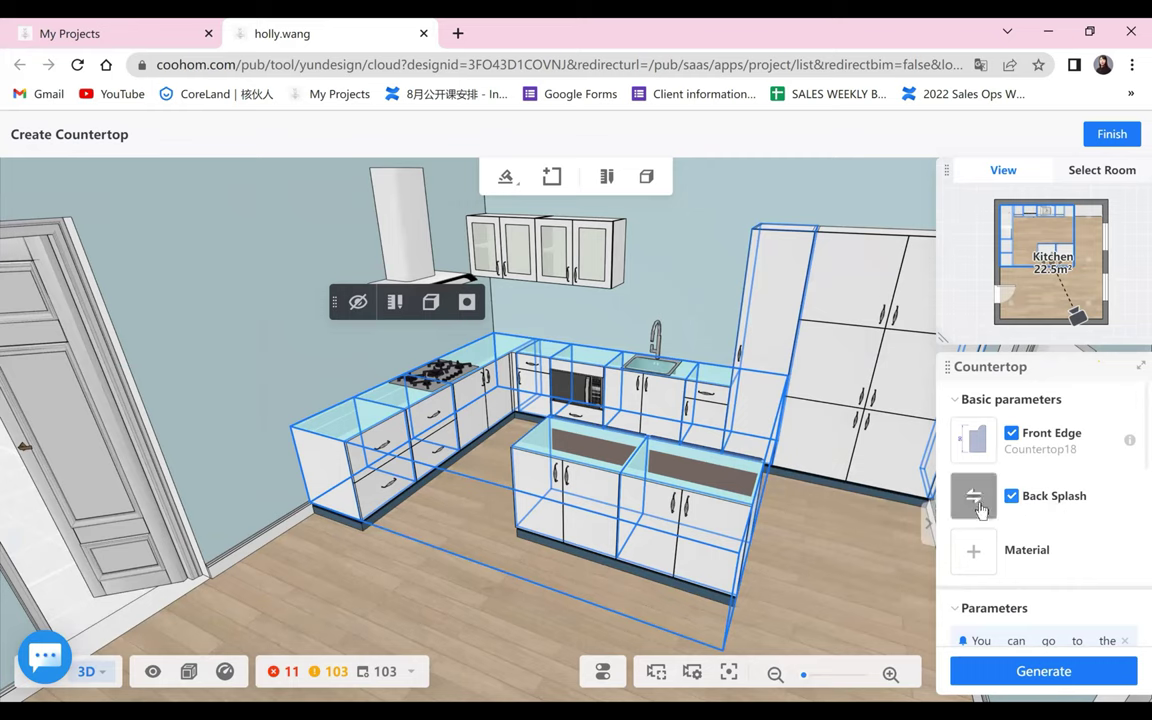
{"action": "left_click", "coordinate": [974, 497]}
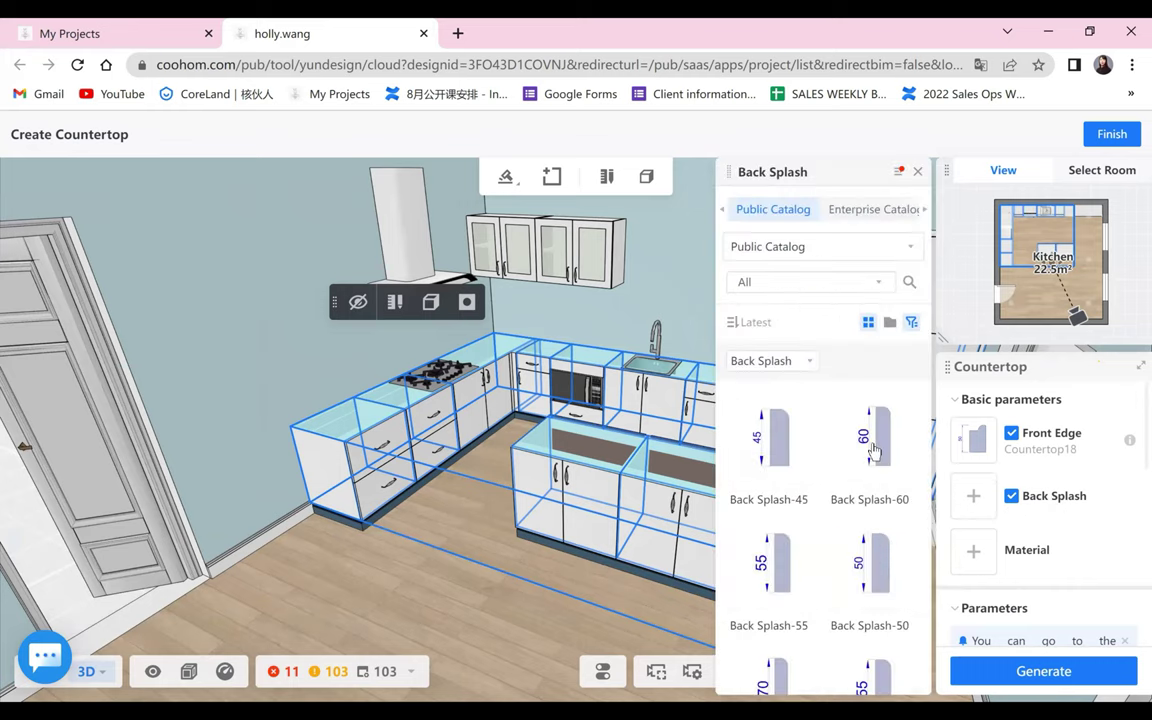
- Assign the public catalog material Marble-DLS27 to the countertop and generate it over the base and island cabinets
{"action": "left_click", "coordinate": [973, 551]}
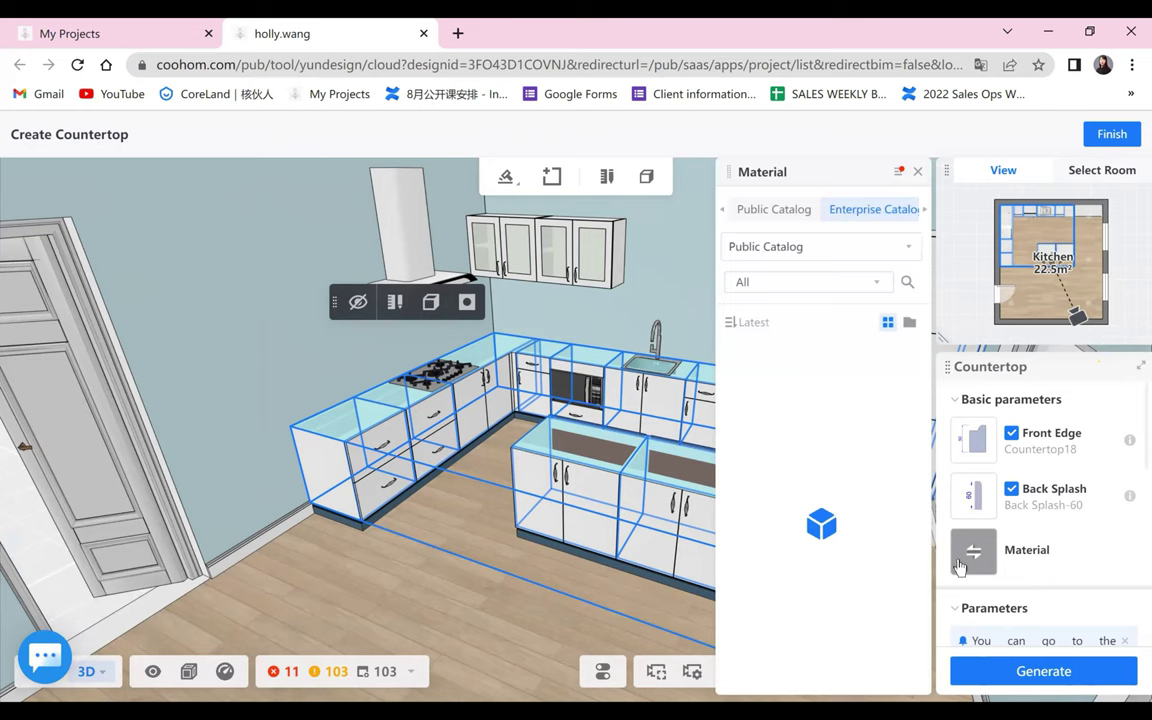
{"action": "left_click", "coordinate": [773, 210]}
{"action": "scroll", "coordinate": [848, 543], "scroll_direction": "down", "scroll_amount": 2}
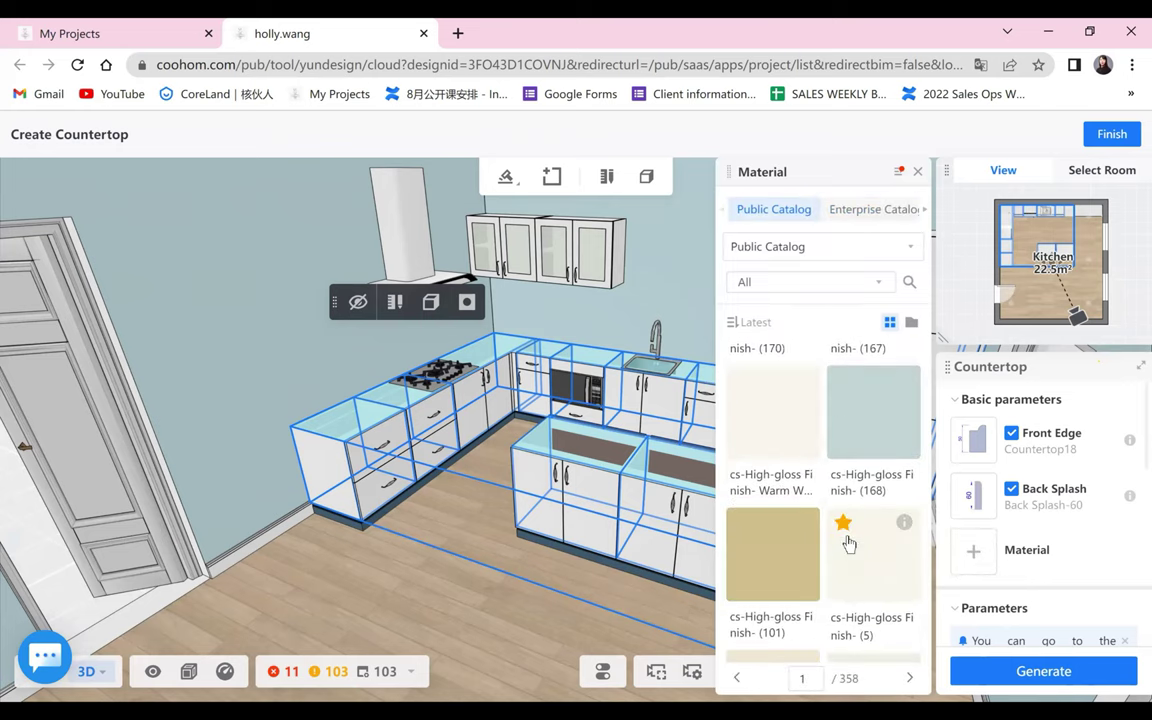
{"action": "scroll", "coordinate": [848, 543], "scroll_direction": "down", "scroll_amount": 10}
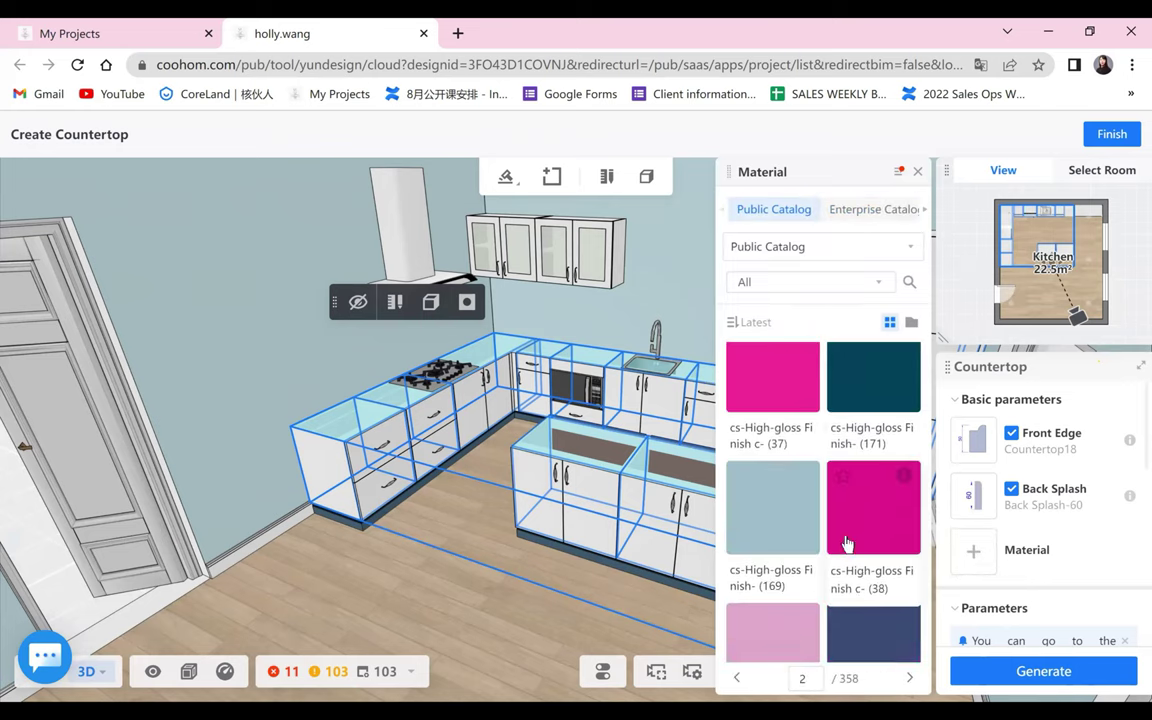
{"action": "scroll", "coordinate": [848, 543], "scroll_direction": "down", "scroll_amount": 6}
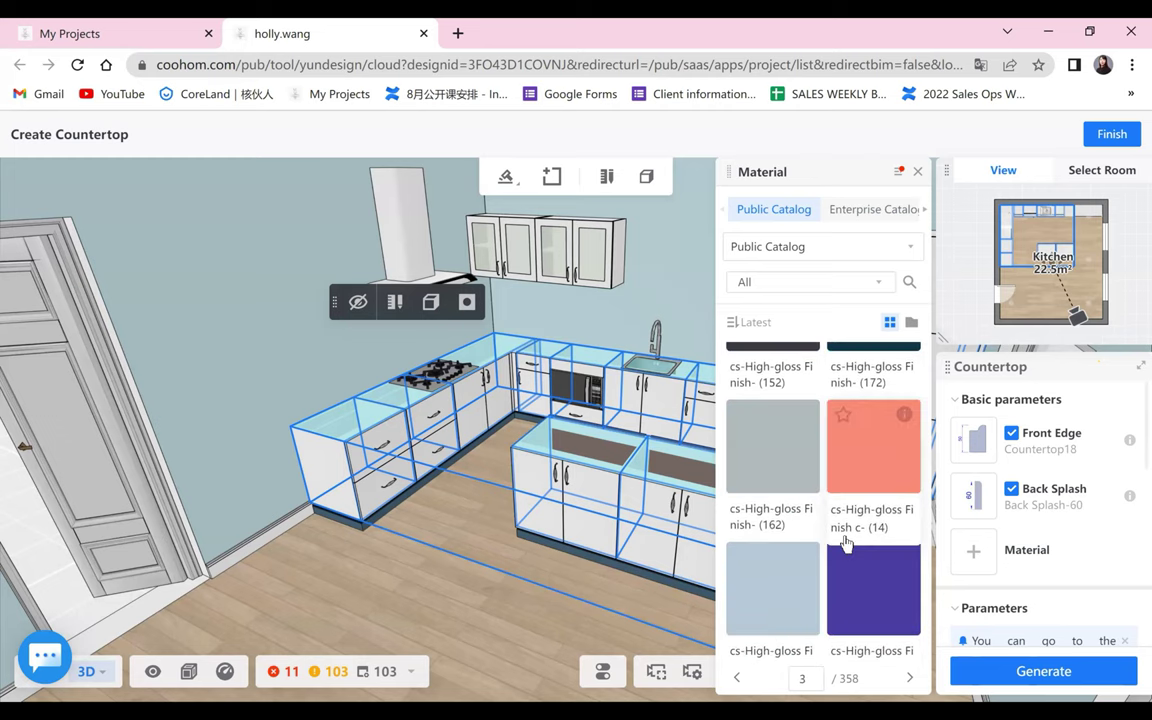
{"action": "left_click", "coordinate": [799, 558]}
{"action": "left_click", "coordinate": [1043, 672]}
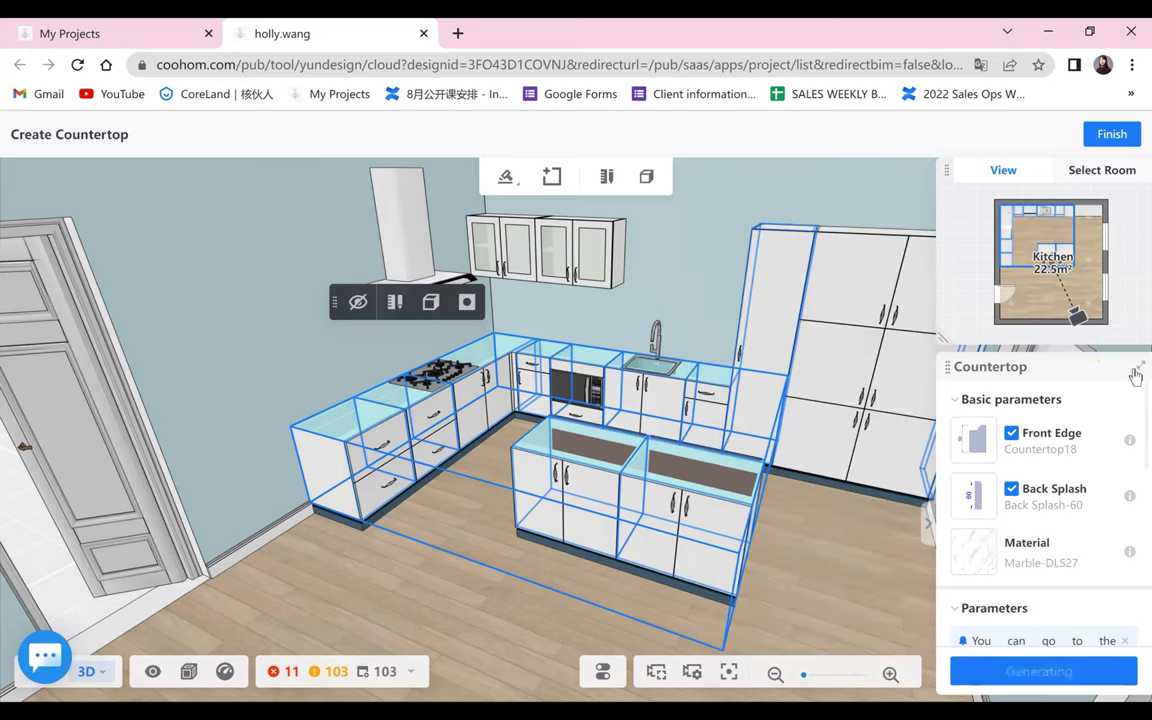
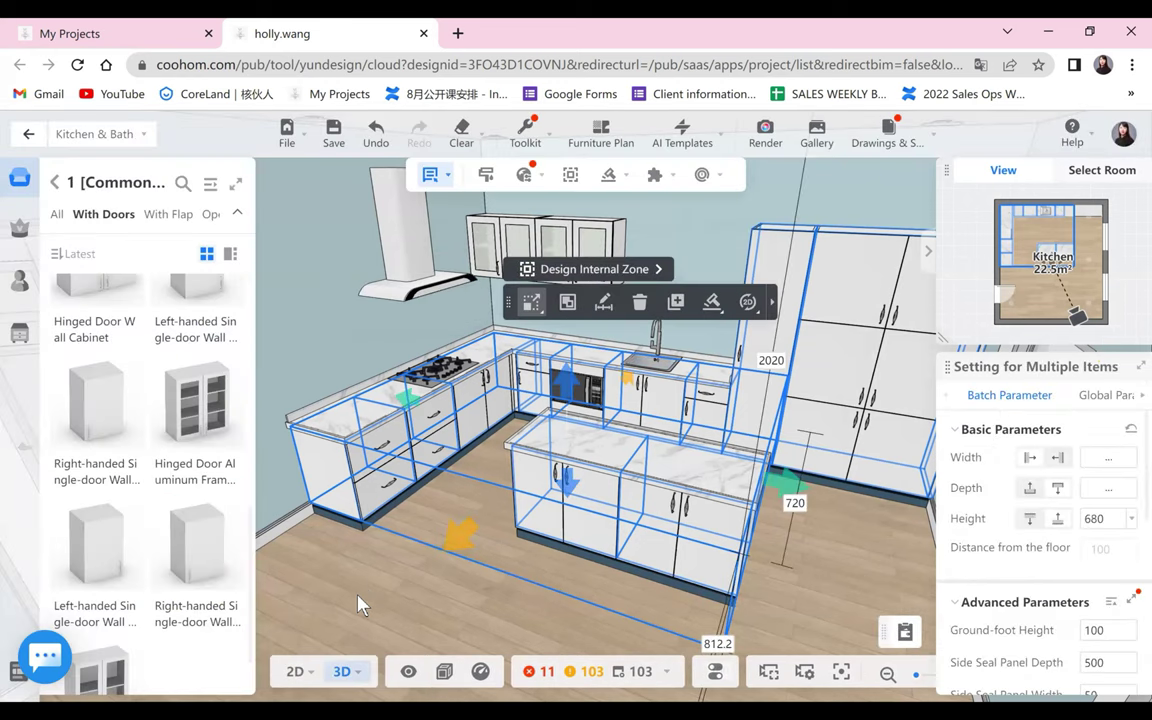
{"action": "left_click", "coordinate": [313, 562]}
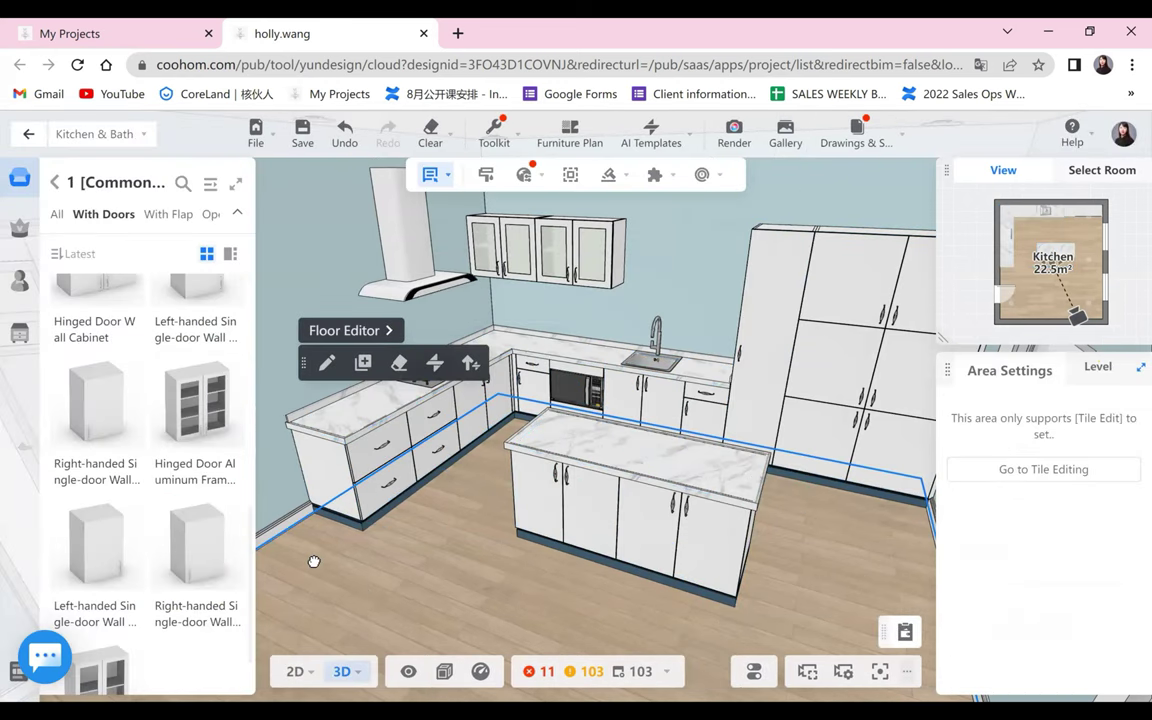
- Examine the marble countertops around the cooktop, sink and island from close up and across the room
{"action": "scroll", "coordinate": [330, 555], "scroll_direction": "up", "scroll_amount": 2}
{"action": "scroll", "coordinate": [350, 552], "scroll_direction": "up", "scroll_amount": 2}
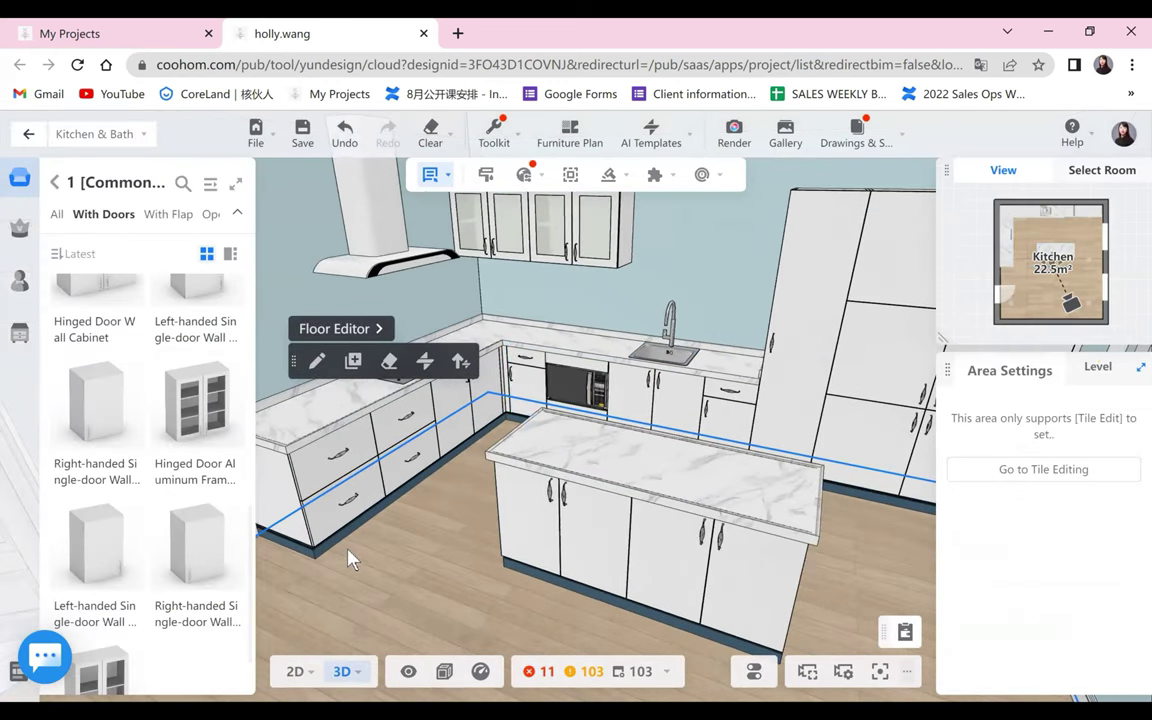
{"action": "left_click_drag", "start_coordinate": [385, 295], "coordinate": [566, 514]}
{"action": "scroll", "coordinate": [565, 514], "scroll_direction": "up", "scroll_amount": 1}
{"action": "scroll", "coordinate": [571, 520], "scroll_direction": "up", "scroll_amount": 1}
{"action": "scroll", "coordinate": [430, 517], "scroll_direction": "up", "scroll_amount": 1}
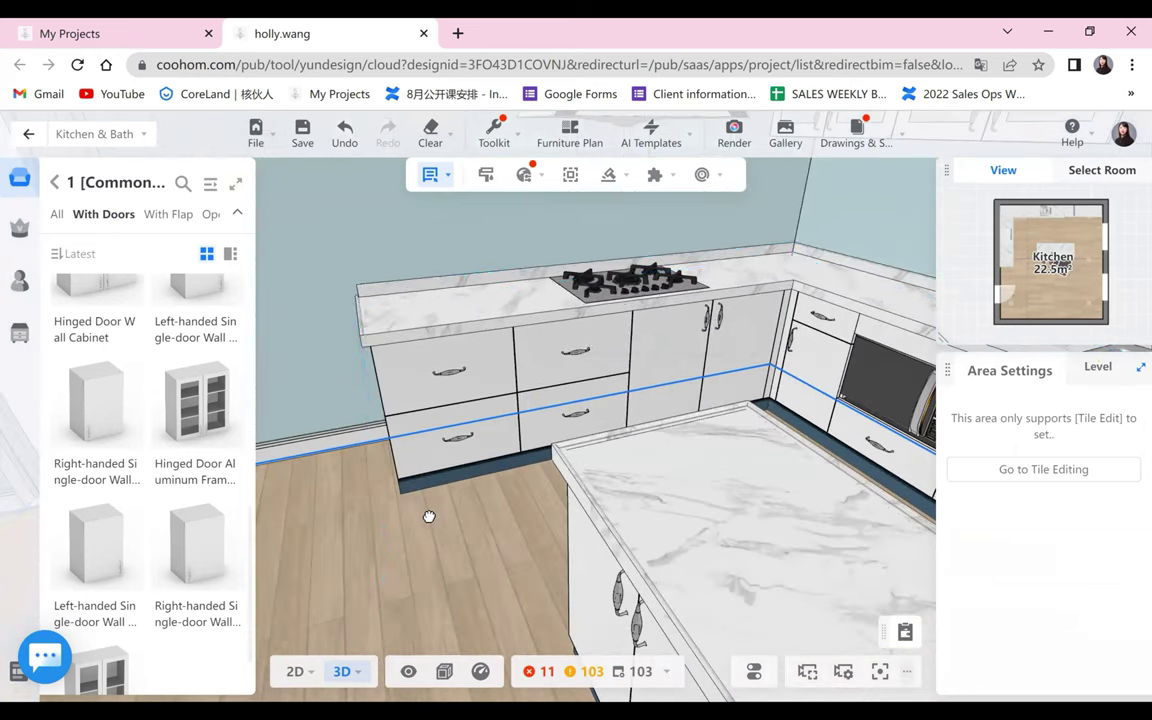
{"action": "left_click_drag", "start_coordinate": [745, 535], "coordinate": [538, 615]}
{"action": "scroll", "coordinate": [586, 512], "scroll_direction": "down", "scroll_amount": 3}
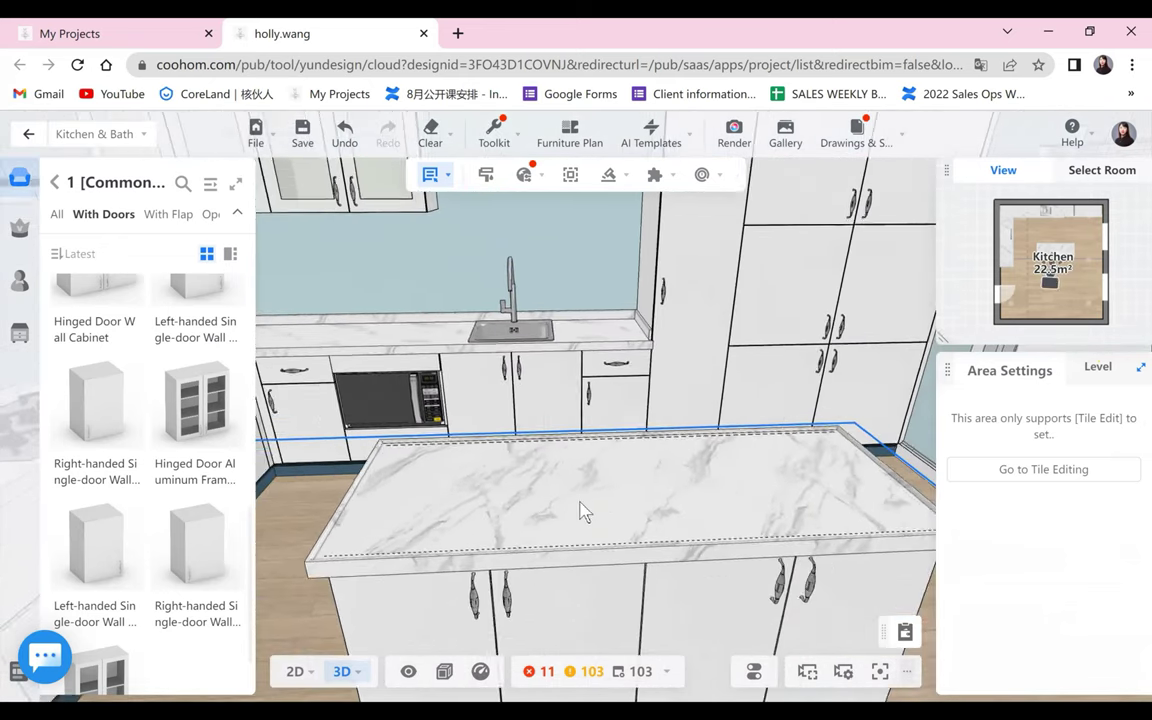
{"action": "scroll", "coordinate": [600, 512], "scroll_direction": "down", "scroll_amount": 5}
{"action": "mouse_move", "coordinate": [624, 507]}
{"action": "left_mouse_down"}
{"action": "mouse_move", "coordinate": [614, 527]}
{"action": "mouse_move", "coordinate": [512, 504]}
{"action": "mouse_move", "coordinate": [612, 515]}
{"action": "left_mouse_up"}
{"action": "left_click", "coordinate": [607, 535]}
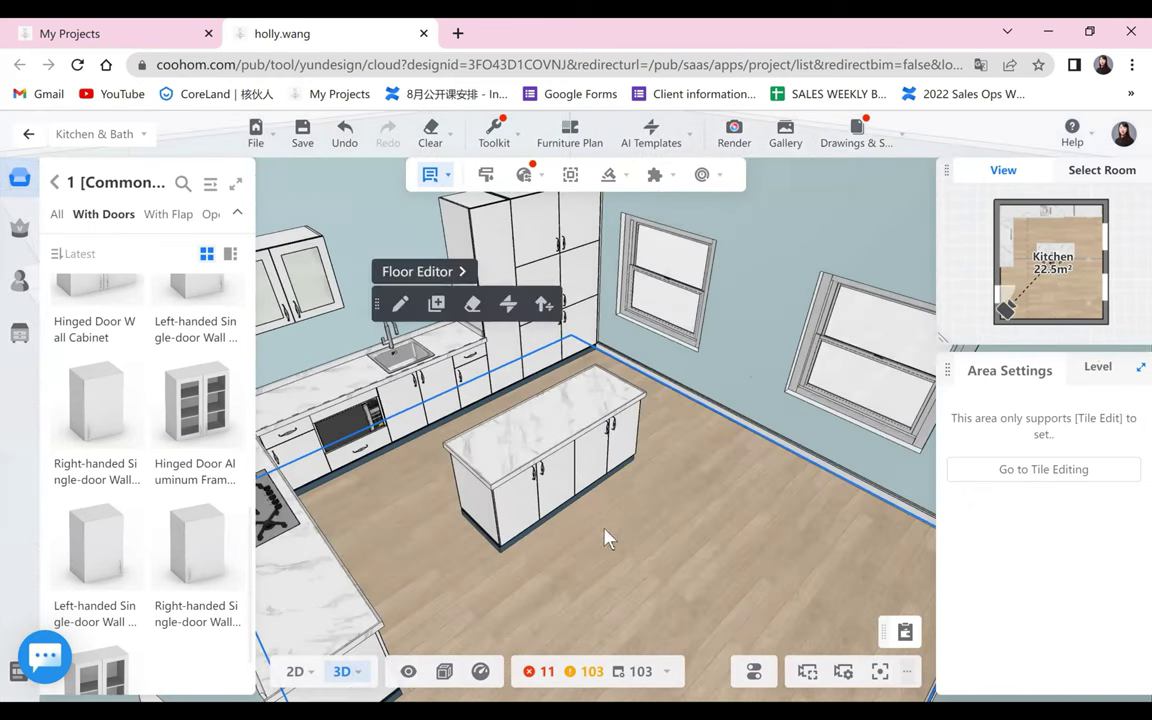
- Extend the island's marble countertop 200 to the front and regenerate it
{"action": "left_click_drag", "start_coordinate": [590, 576], "coordinate": [590, 576]}
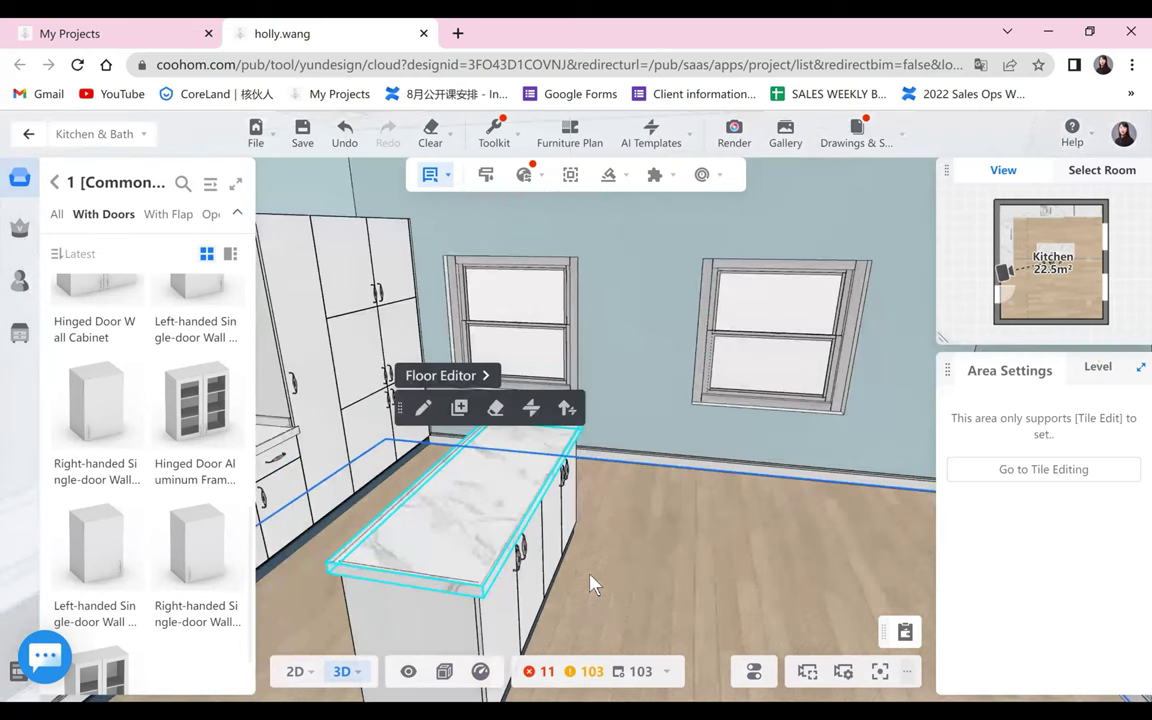
{"action": "left_click", "coordinate": [497, 522]}
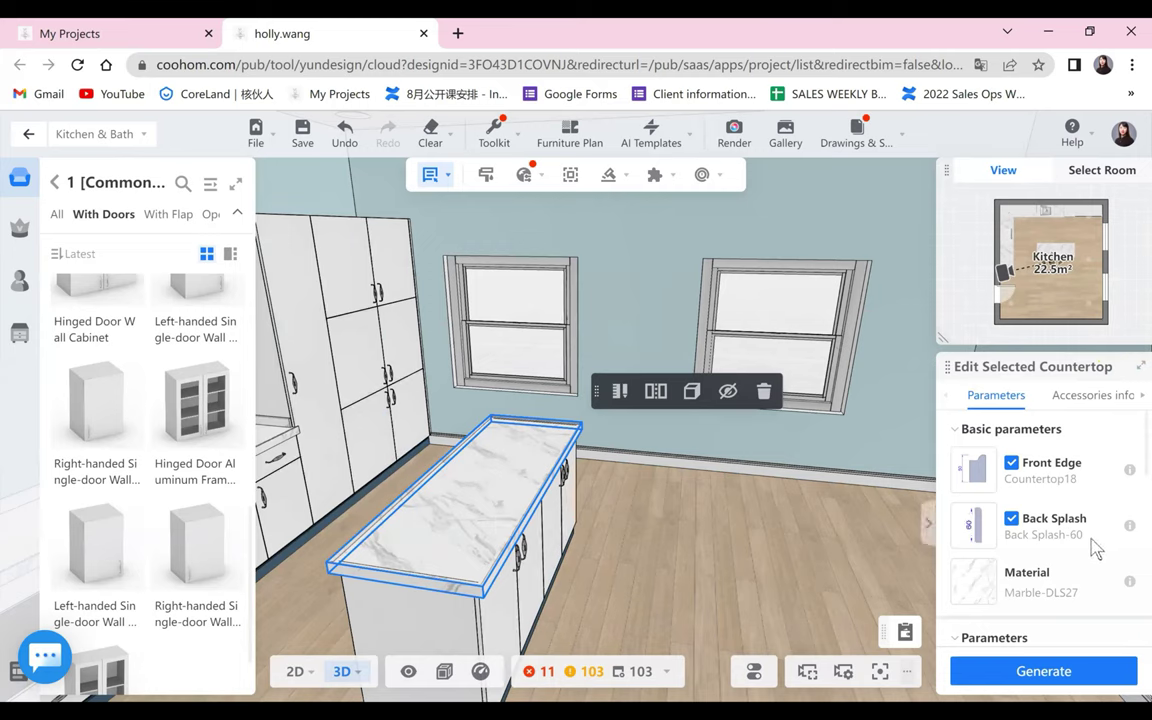
{"action": "scroll", "coordinate": [1094, 546], "scroll_direction": "down", "scroll_amount": 5}
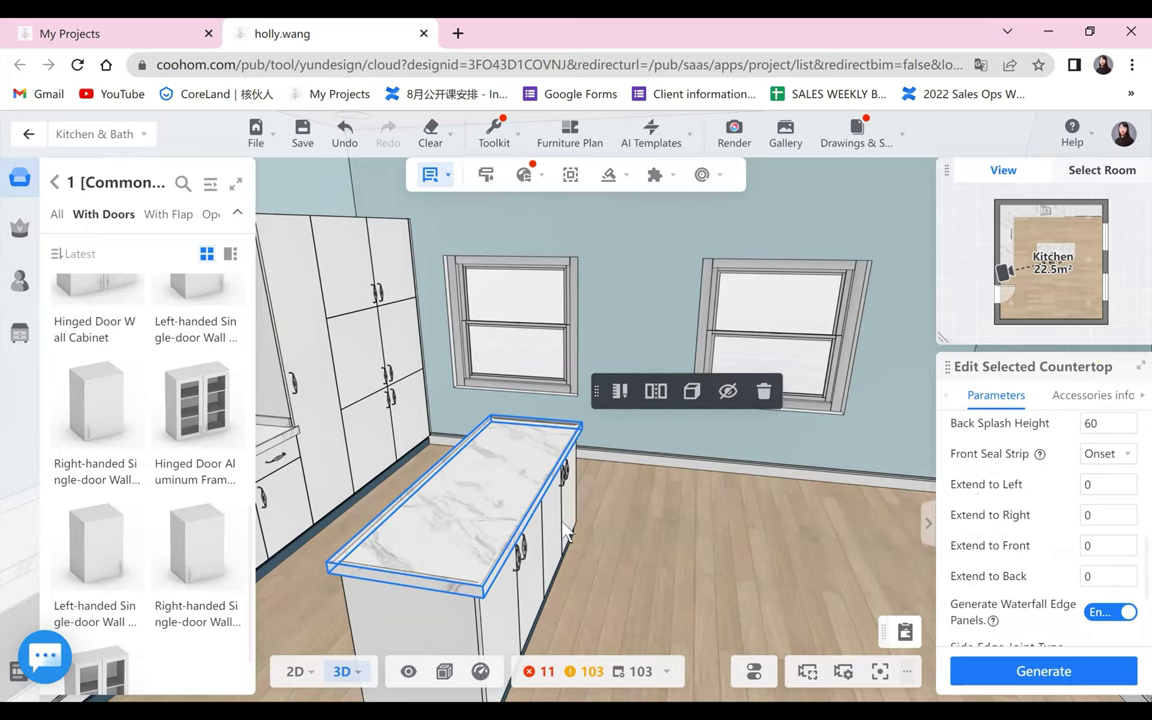
{"action": "left_click_drag", "start_coordinate": [1098, 546], "coordinate": [1054, 549]}
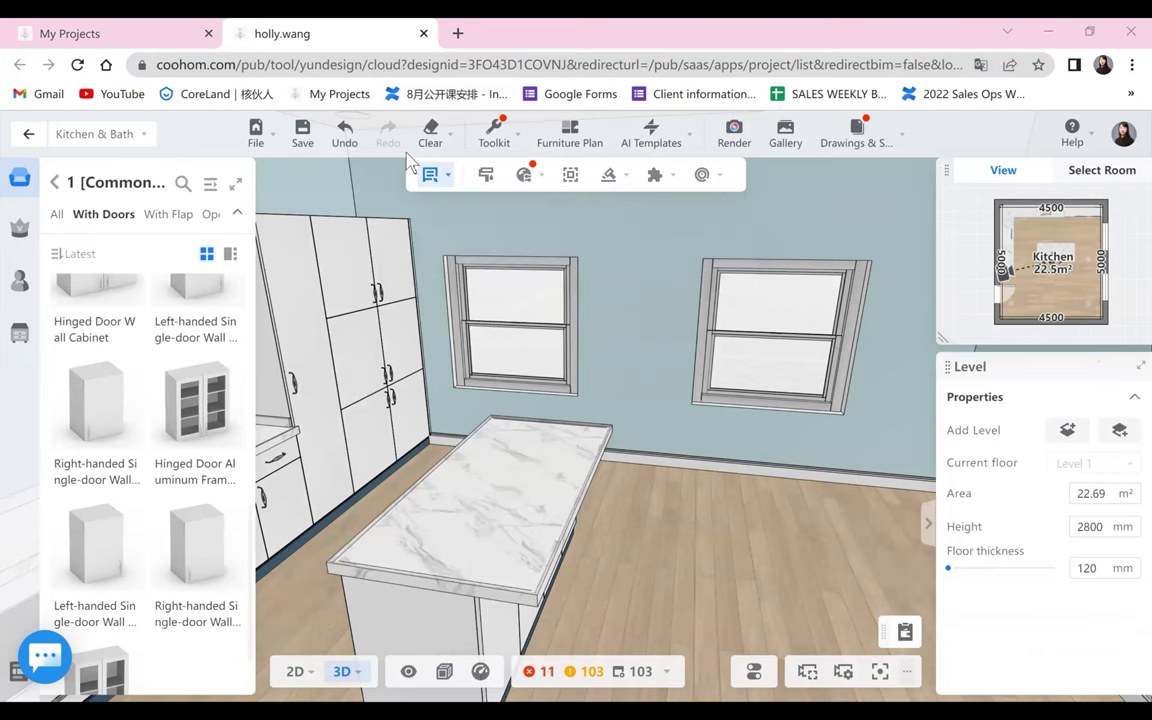
- Set up a crown molding for the wall and tall cabinets with the public catalog style Crown Molding 02-G
{"action": "scroll", "coordinate": [736, 576], "scroll_direction": "down", "scroll_amount": 3}
{"action": "left_click_drag", "start_coordinate": [736, 576], "coordinate": [478, 440]}
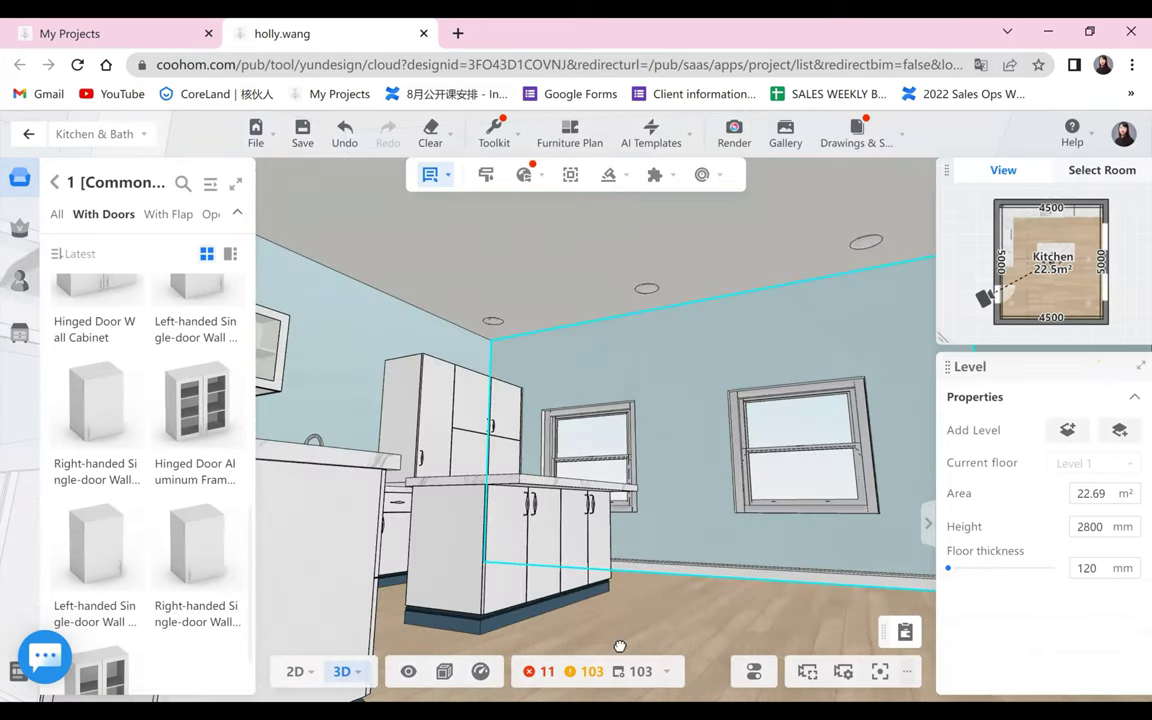
{"action": "left_click_drag", "start_coordinate": [620, 646], "coordinate": [638, 520]}
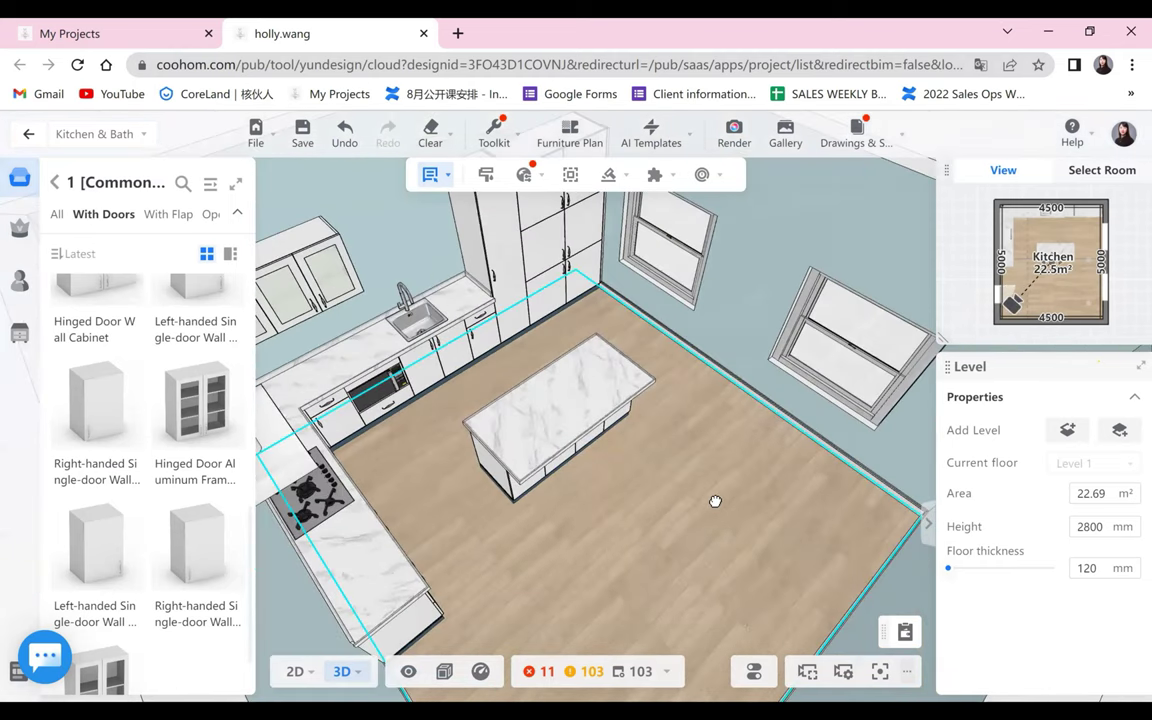
{"action": "left_click_drag", "start_coordinate": [432, 468], "coordinate": [374, 511]}
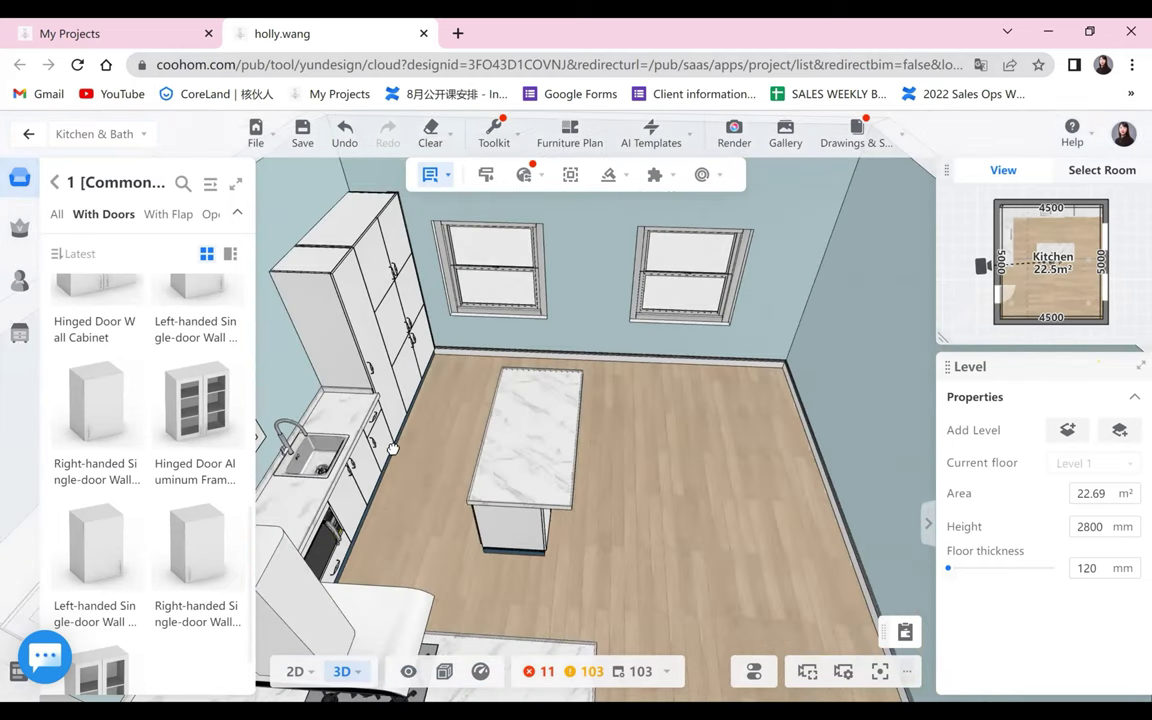
{"action": "left_click_drag", "start_coordinate": [392, 449], "coordinate": [537, 172]}
{"action": "scroll", "coordinate": [535, 172], "scroll_direction": "up", "scroll_amount": 3}
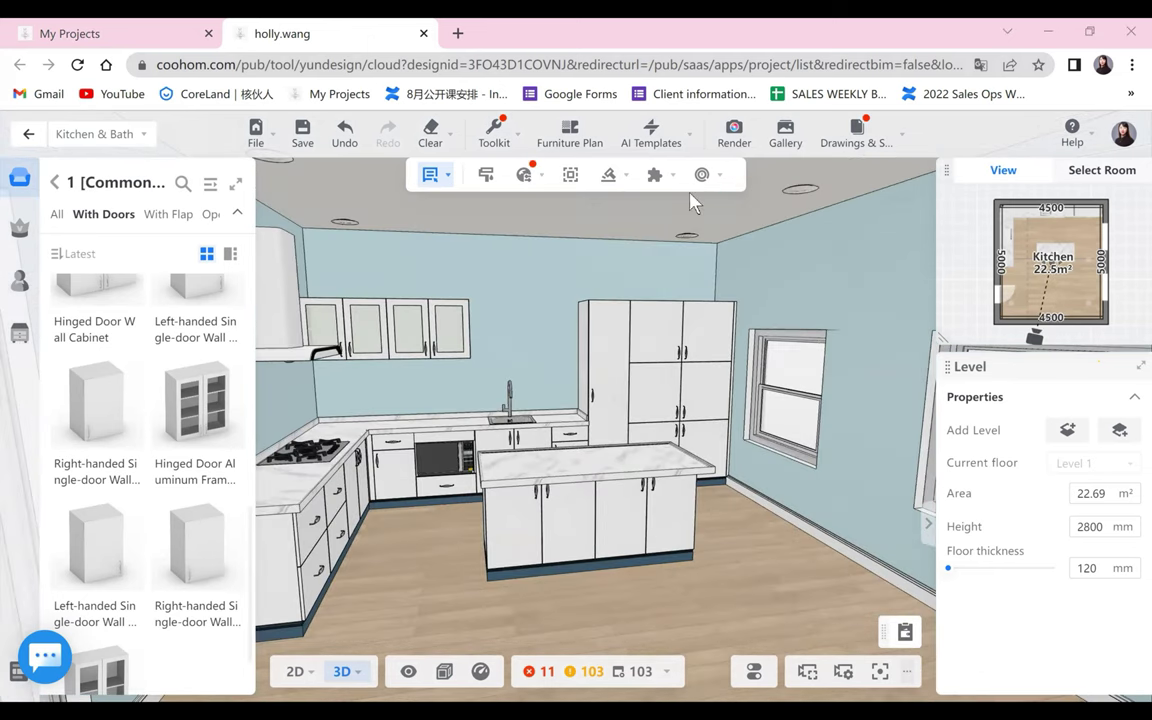
{"action": "mouse_move", "coordinate": [541, 176]}
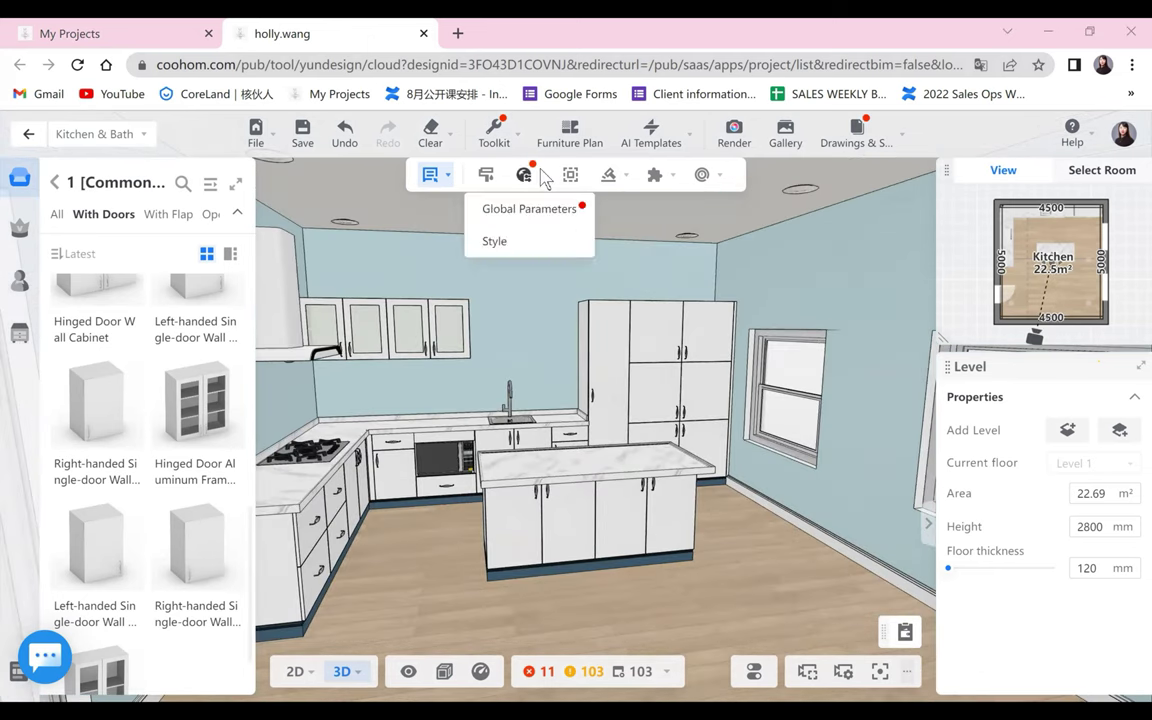
{"action": "mouse_move", "coordinate": [608, 176]}
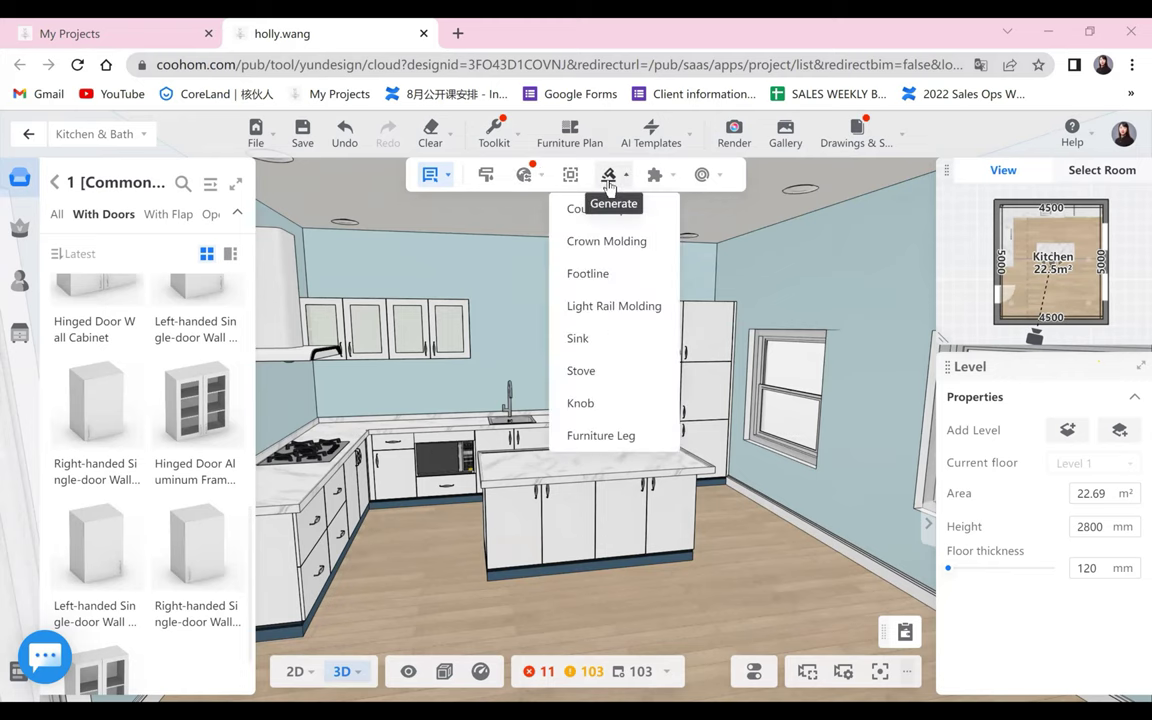
{"action": "left_click", "coordinate": [604, 243]}
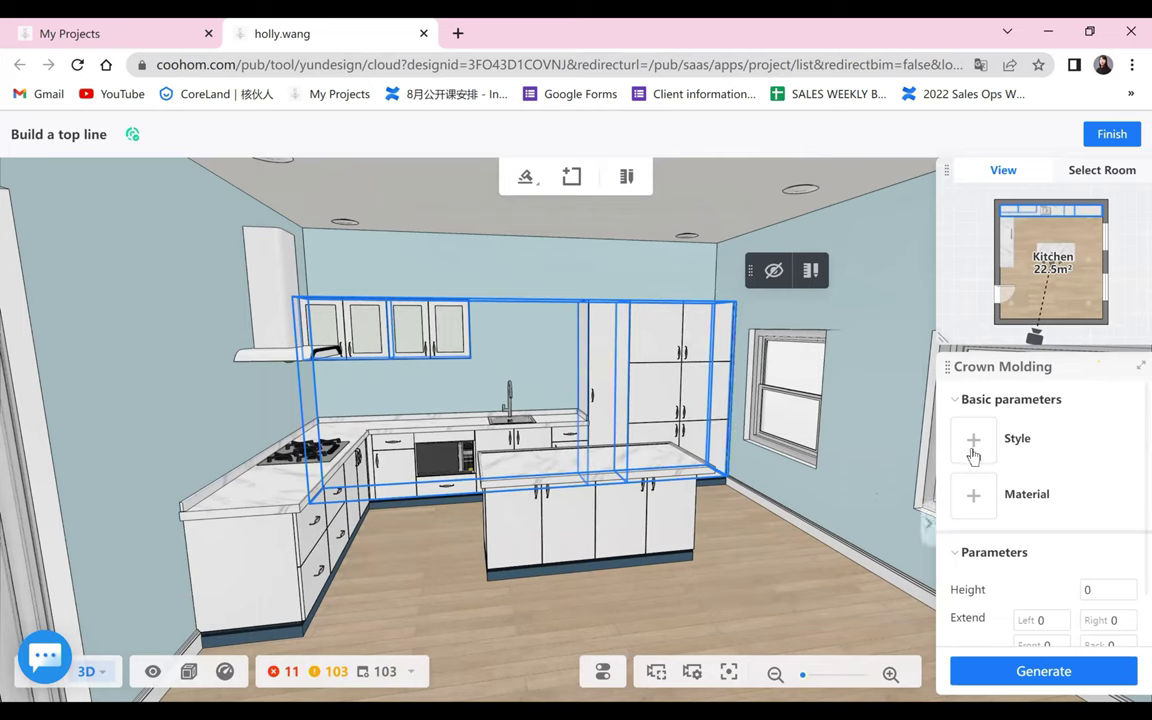
{"action": "left_click", "coordinate": [973, 441]}
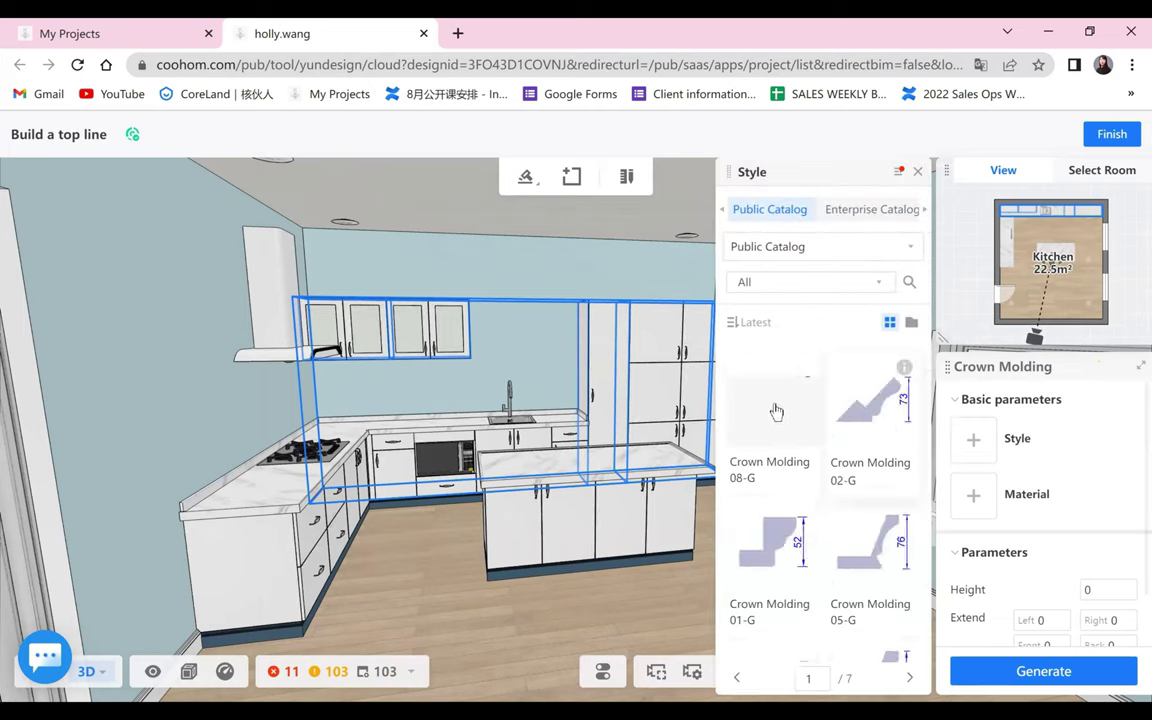
{"action": "left_click", "coordinate": [868, 395]}
- Assign the footline's blue cs-High-gloss Finish material from the public catalog to the crown molding and generate it
{"action": "left_click", "coordinate": [973, 494]}
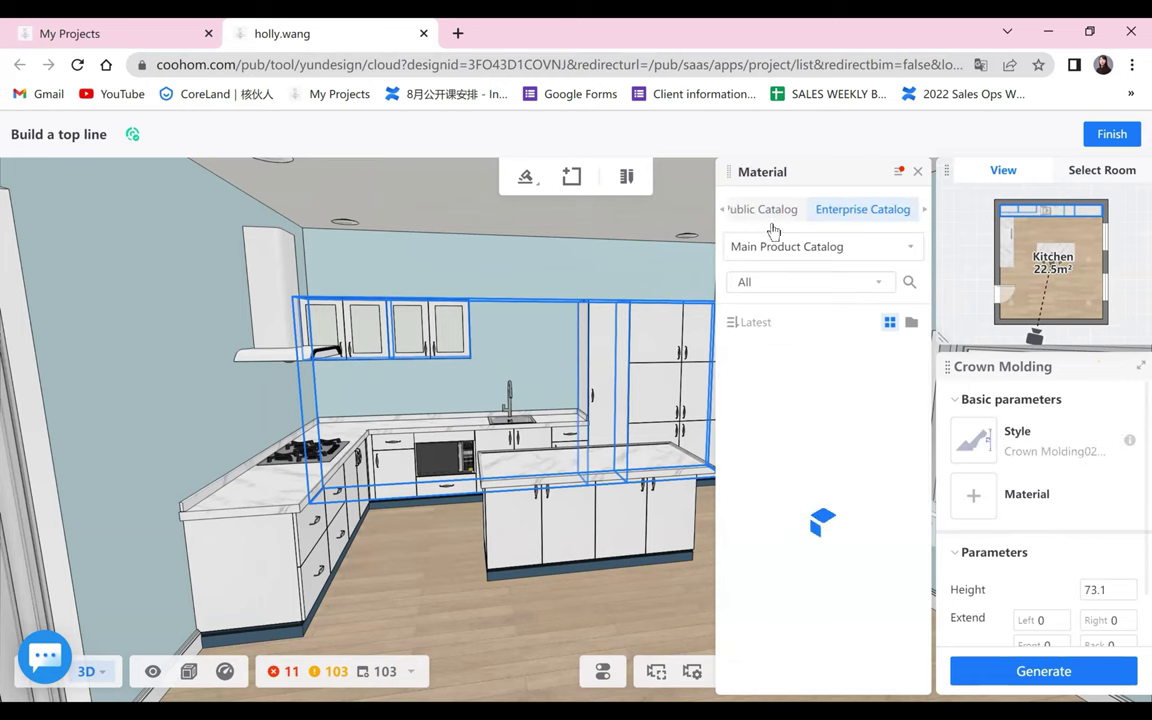
{"action": "left_click", "coordinate": [745, 209]}
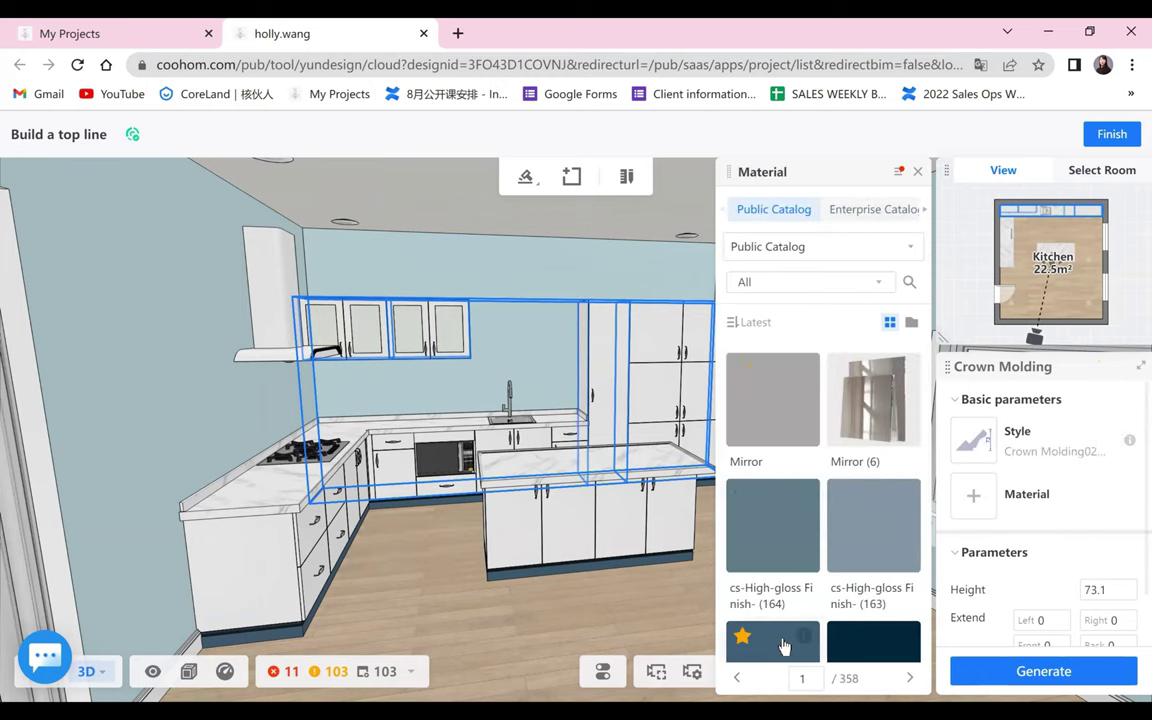
{"action": "left_click", "coordinate": [783, 647]}
{"action": "scroll", "coordinate": [1028, 591], "scroll_direction": "down", "scroll_amount": 1}
{"action": "scroll", "coordinate": [965, 533], "scroll_direction": "up", "scroll_amount": 1}
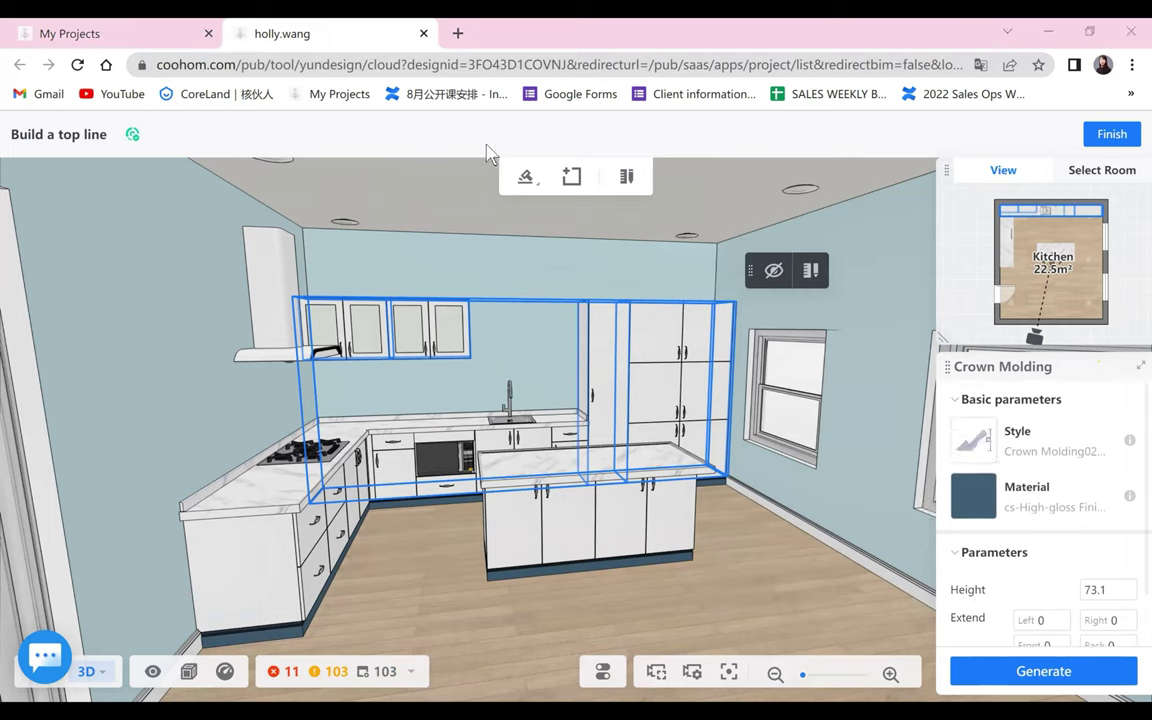
{"action": "left_click", "coordinate": [1060, 674]}
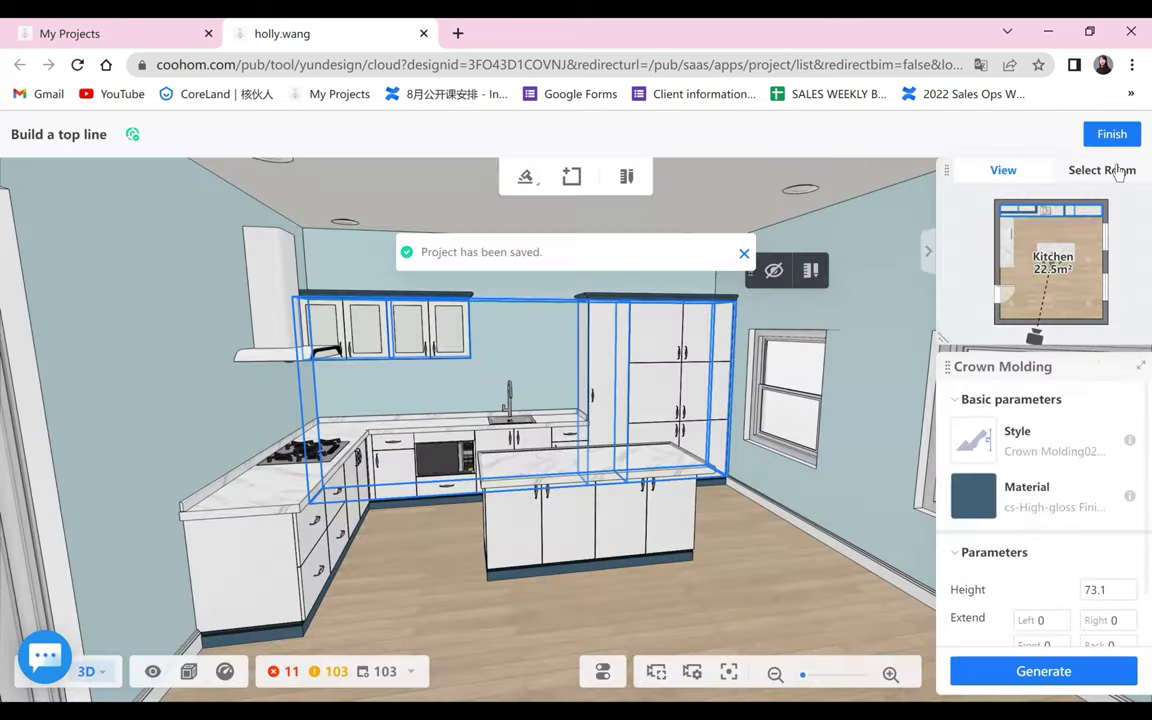
{"action": "left_click", "coordinate": [1116, 143]}
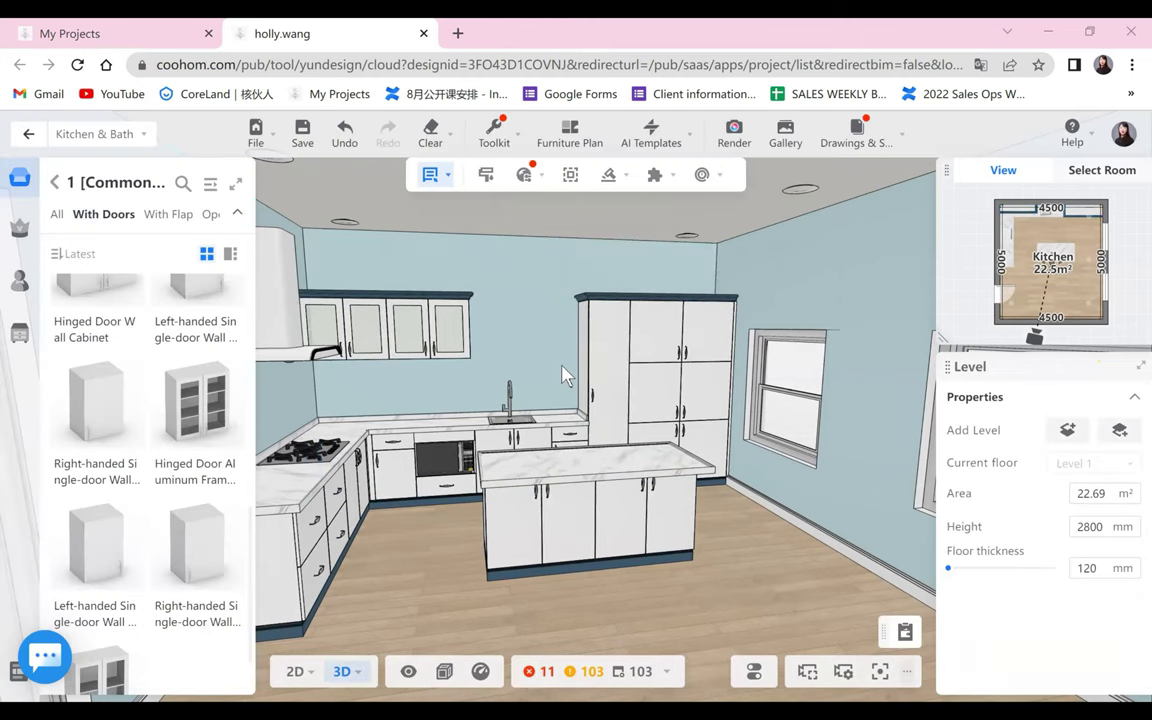
- Delete the marble countertop from the island
{"action": "left_click", "coordinate": [701, 176]}
{"action": "scroll", "coordinate": [618, 458], "scroll_direction": "down", "scroll_amount": 2}
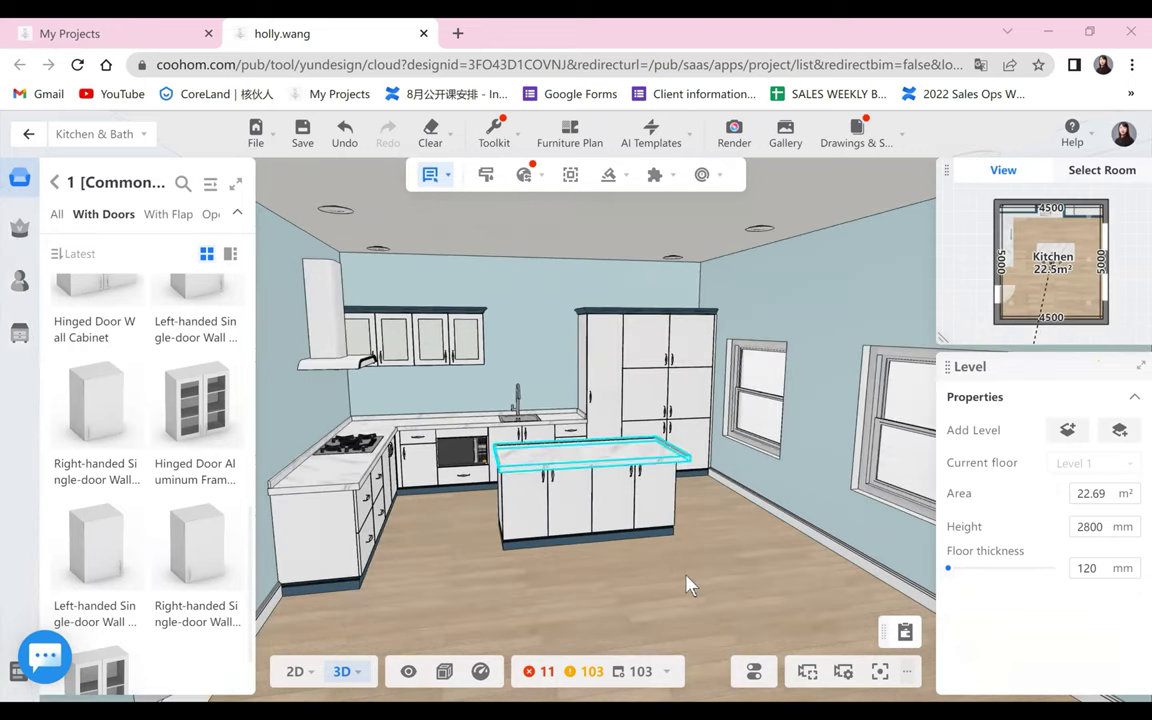
{"action": "scroll", "coordinate": [752, 582], "scroll_direction": "up", "scroll_amount": 1}
{"action": "scroll", "coordinate": [754, 586], "scroll_direction": "up", "scroll_amount": 1}
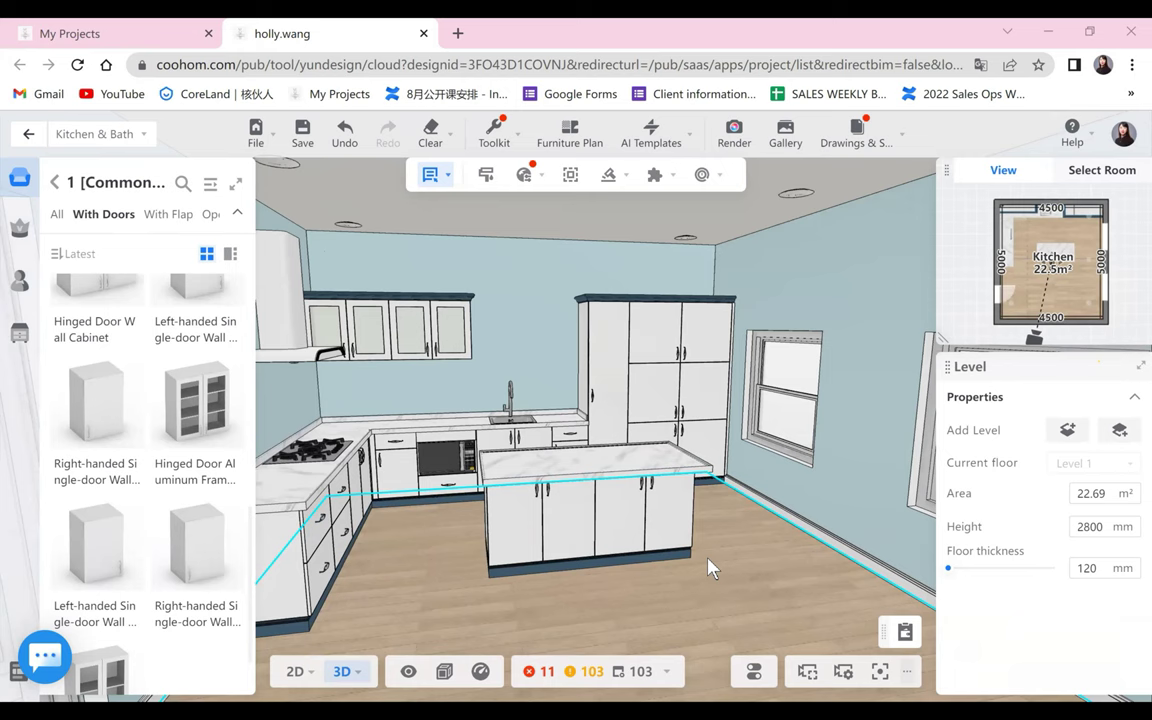
{"action": "left_click_drag", "start_coordinate": [643, 485], "coordinate": [645, 499]}
{"action": "left_click", "coordinate": [645, 492]}
{"action": "left_click", "coordinate": [557, 500]}
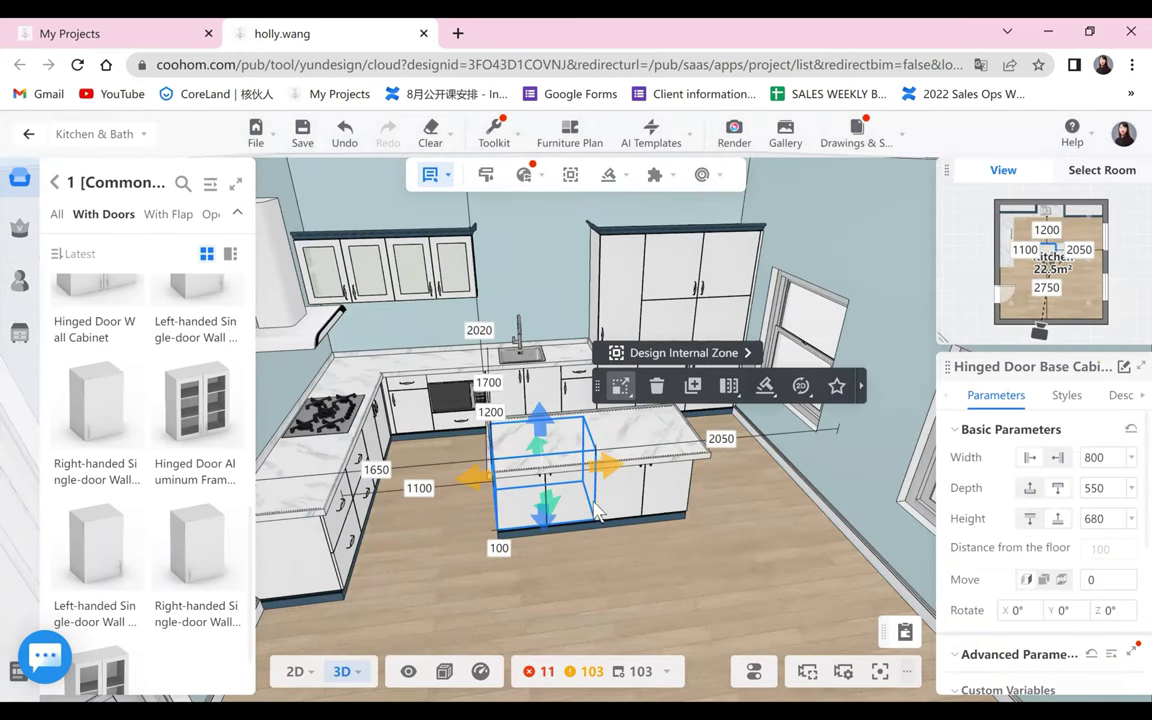
{"action": "left_click", "coordinate": [757, 573]}
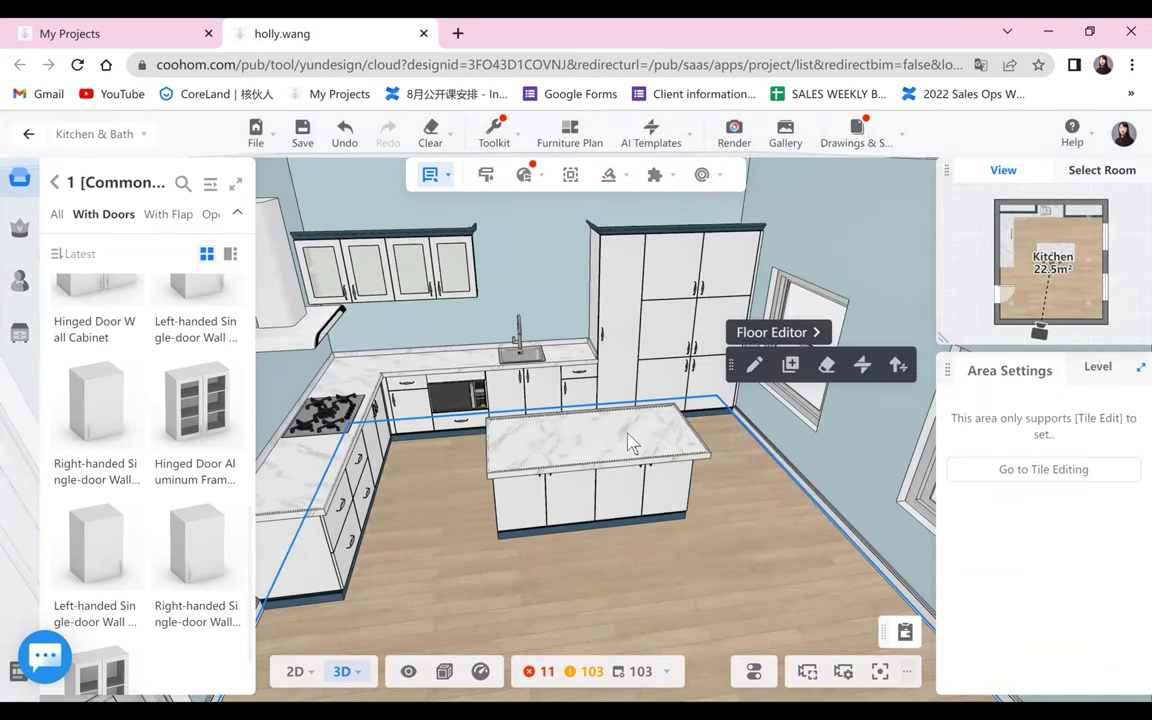
{"action": "left_click", "coordinate": [632, 443]}
{"action": "key", "text": "Delete"}
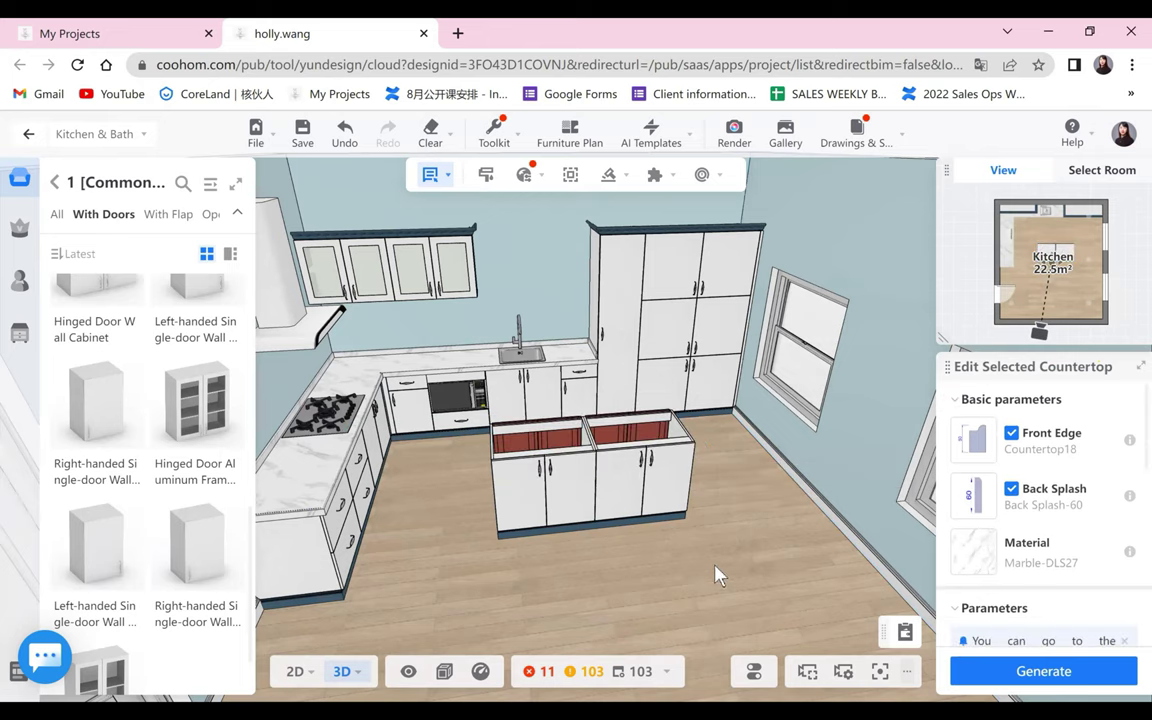
- Generate a Marble-DLS27 countertop over only the island base cabinet nearer the windows, extended 200 to the front
{"action": "left_click", "coordinate": [632, 516]}
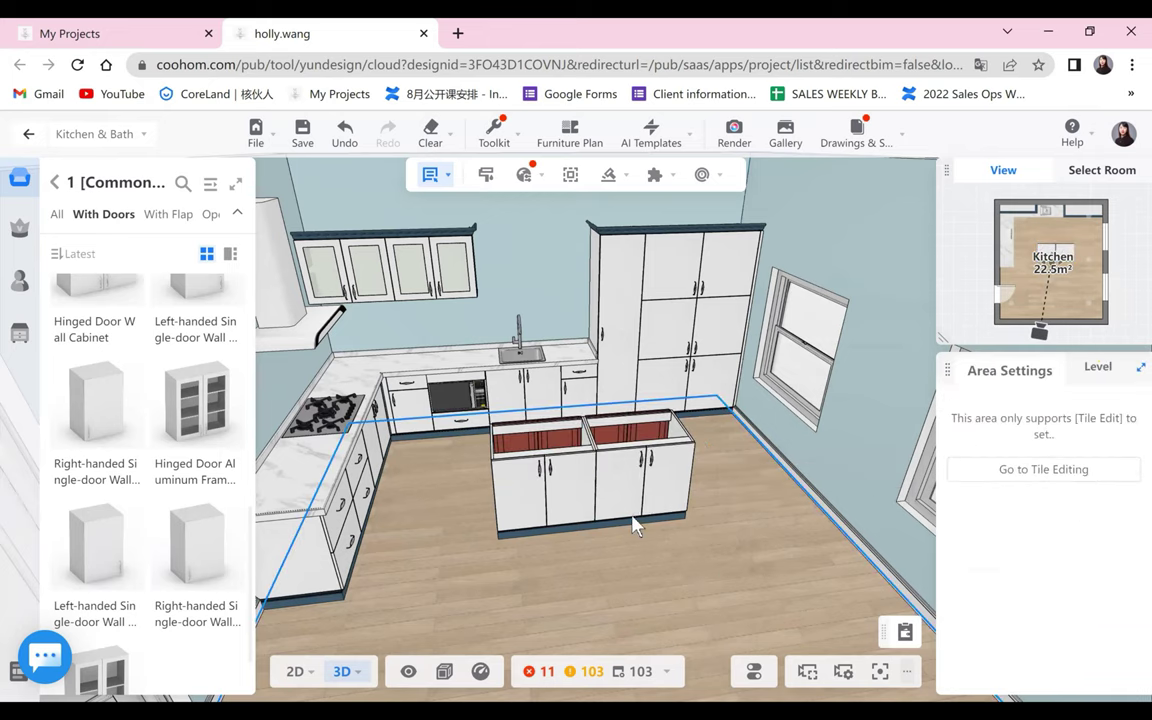
{"action": "left_click_drag", "start_coordinate": [740, 588], "coordinate": [768, 602]}
{"action": "left_click", "coordinate": [650, 512]}
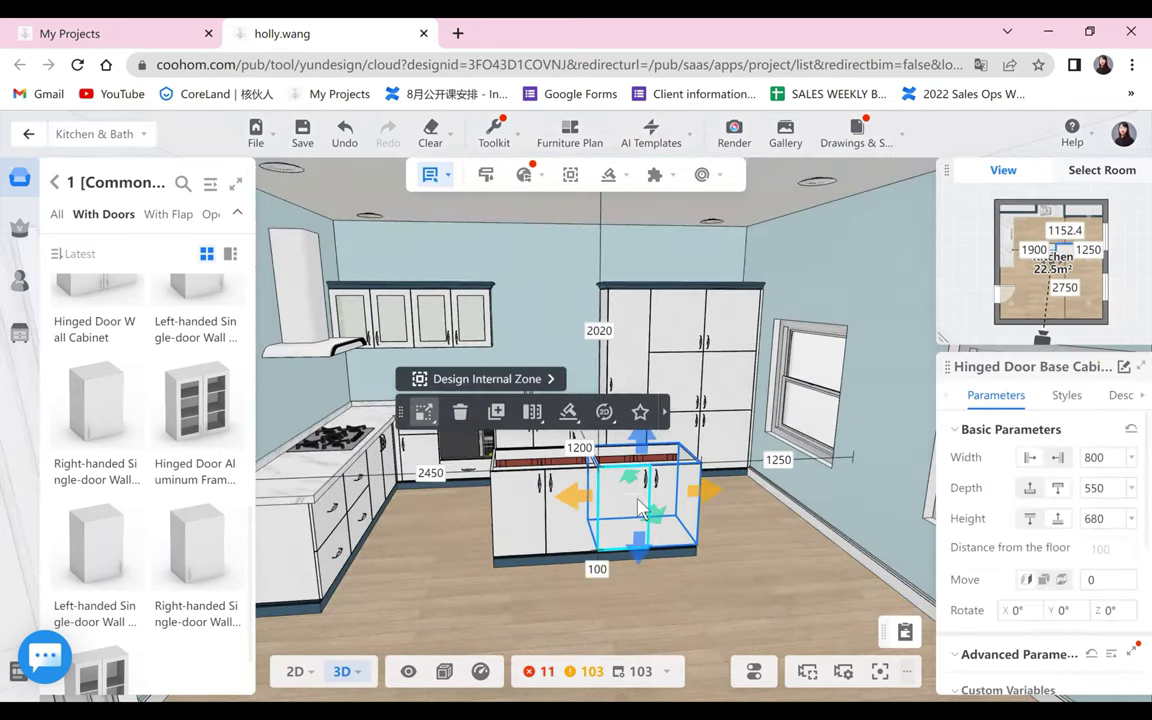
{"action": "left_click", "coordinate": [838, 566]}
{"action": "left_click", "coordinate": [640, 500]}
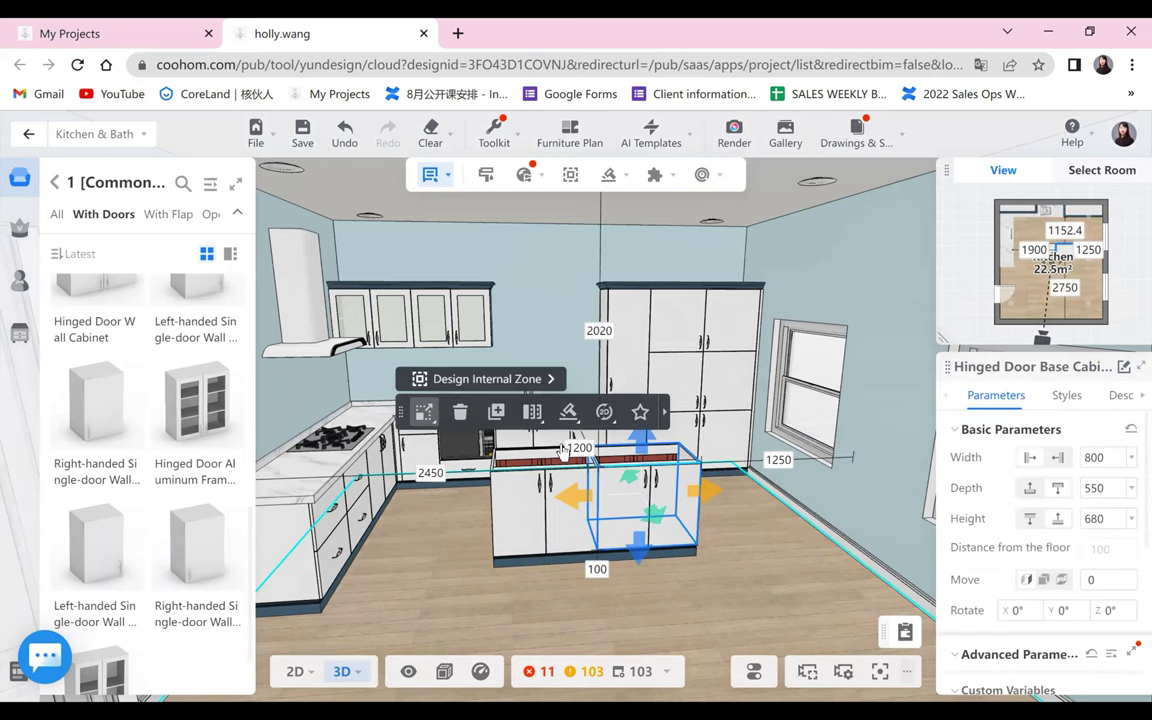
{"action": "left_click", "coordinate": [568, 412]}
{"action": "left_click", "coordinate": [545, 445]}
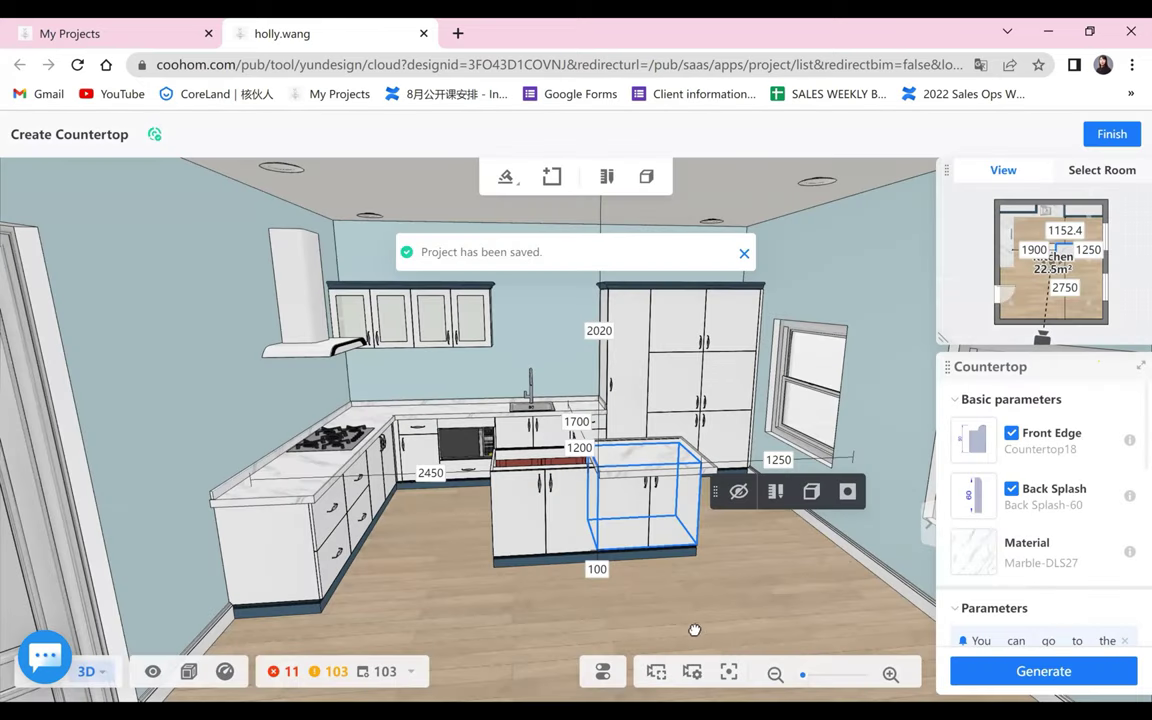
{"action": "left_click_drag", "start_coordinate": [738, 631], "coordinate": [841, 545]}
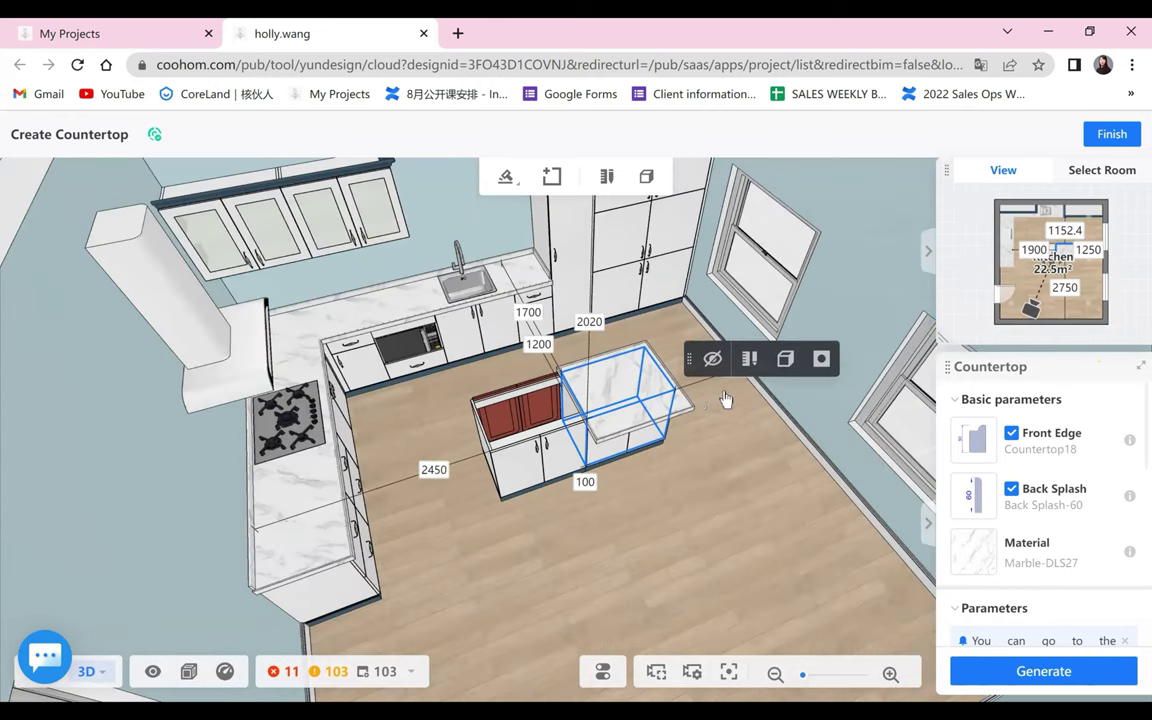
{"action": "key", "text": "Escape"}
{"action": "left_click", "coordinate": [784, 521]}
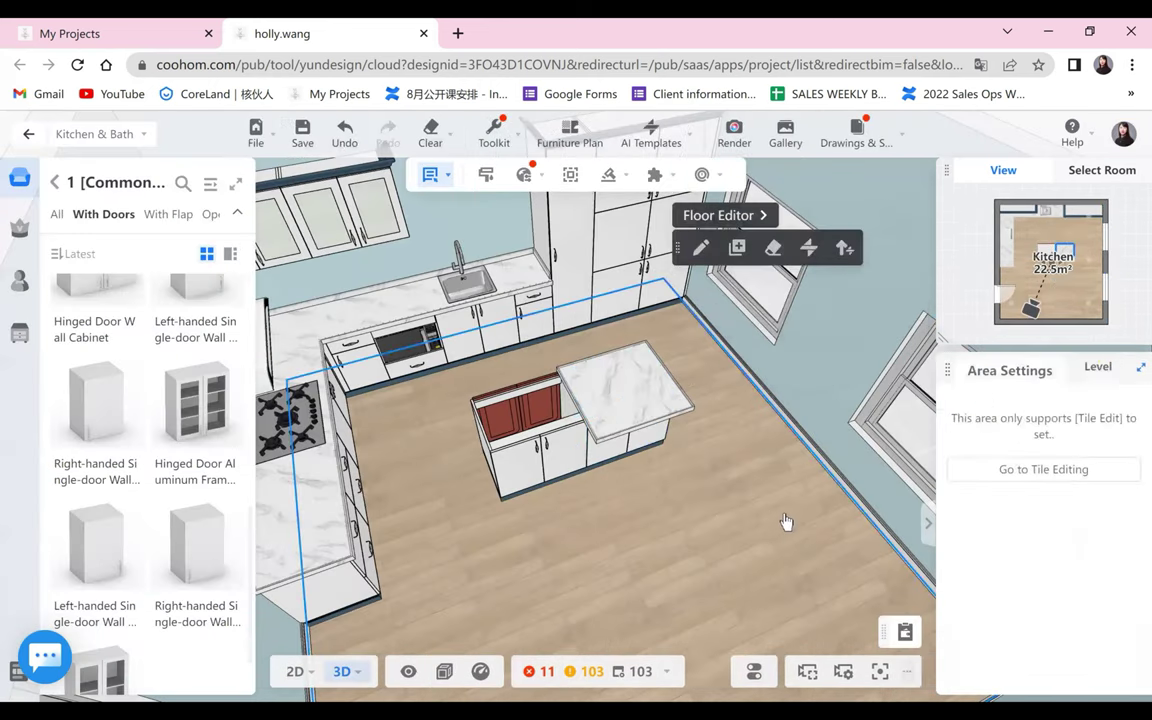
- Generate a separate countertop over the island base cabinet nearer the gas range, with Extend to Front set to 0
{"action": "left_click", "coordinate": [520, 440]}
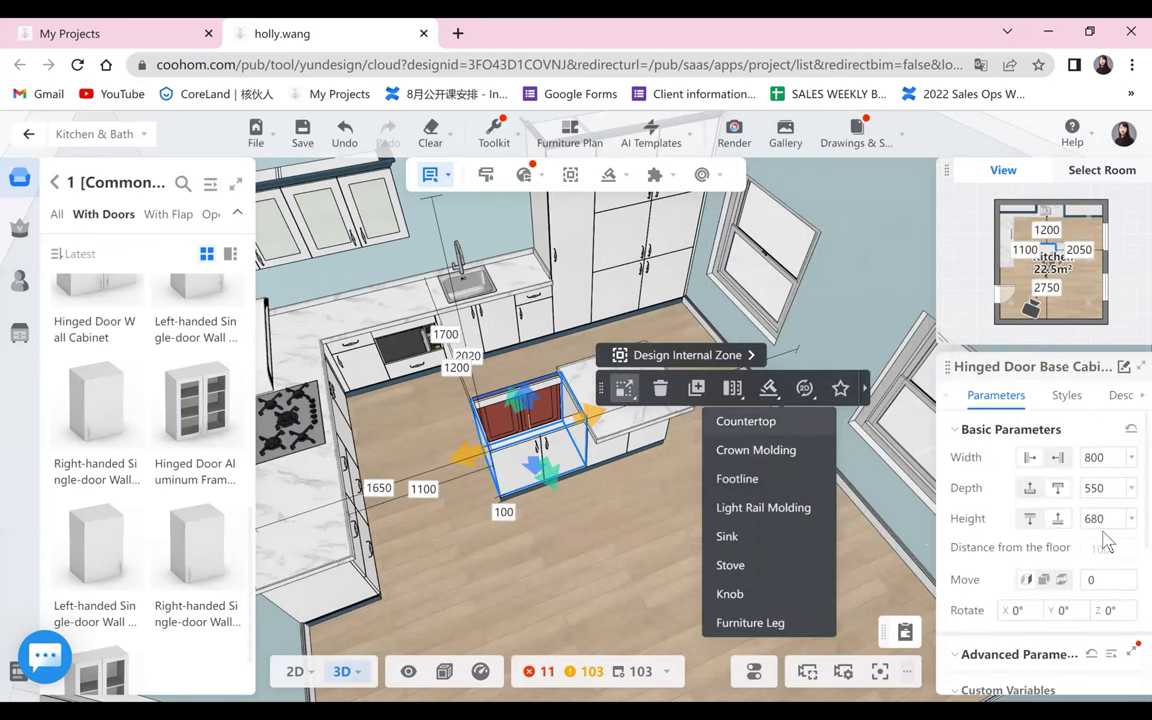
{"action": "scroll", "coordinate": [1013, 562], "scroll_direction": "down", "scroll_amount": 2}
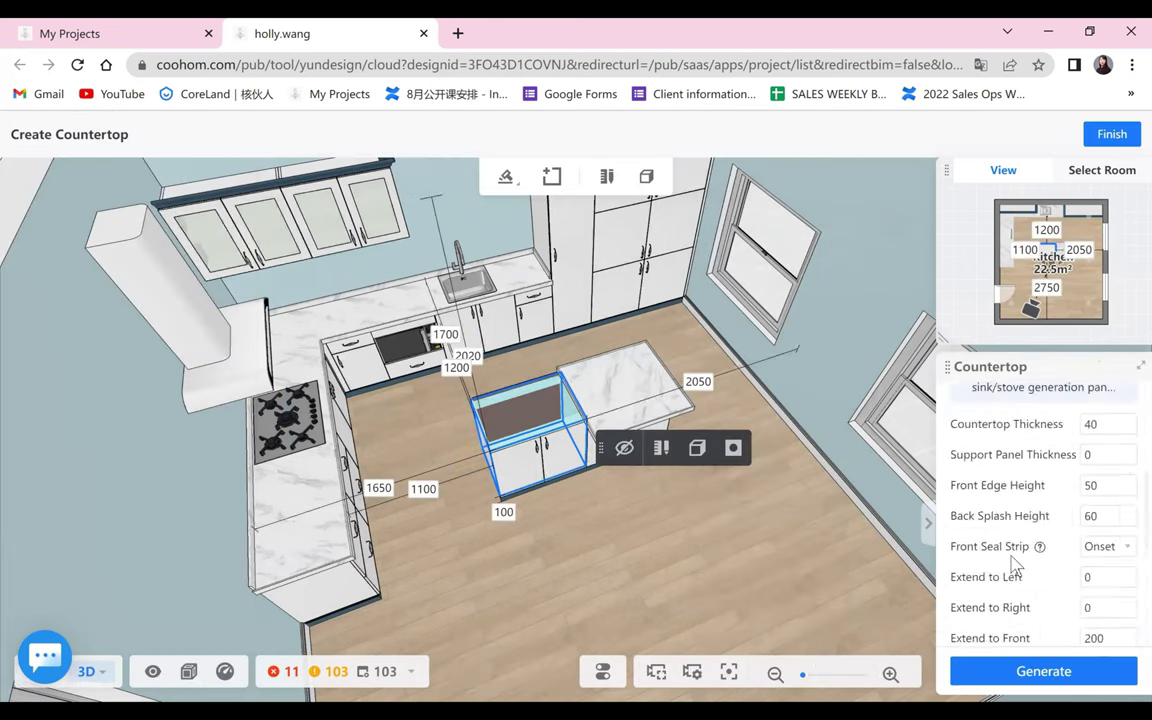
{"action": "double_click", "coordinate": [1100, 560]}
{"action": "type", "text": "0"}
{"action": "left_click", "coordinate": [1028, 668]}
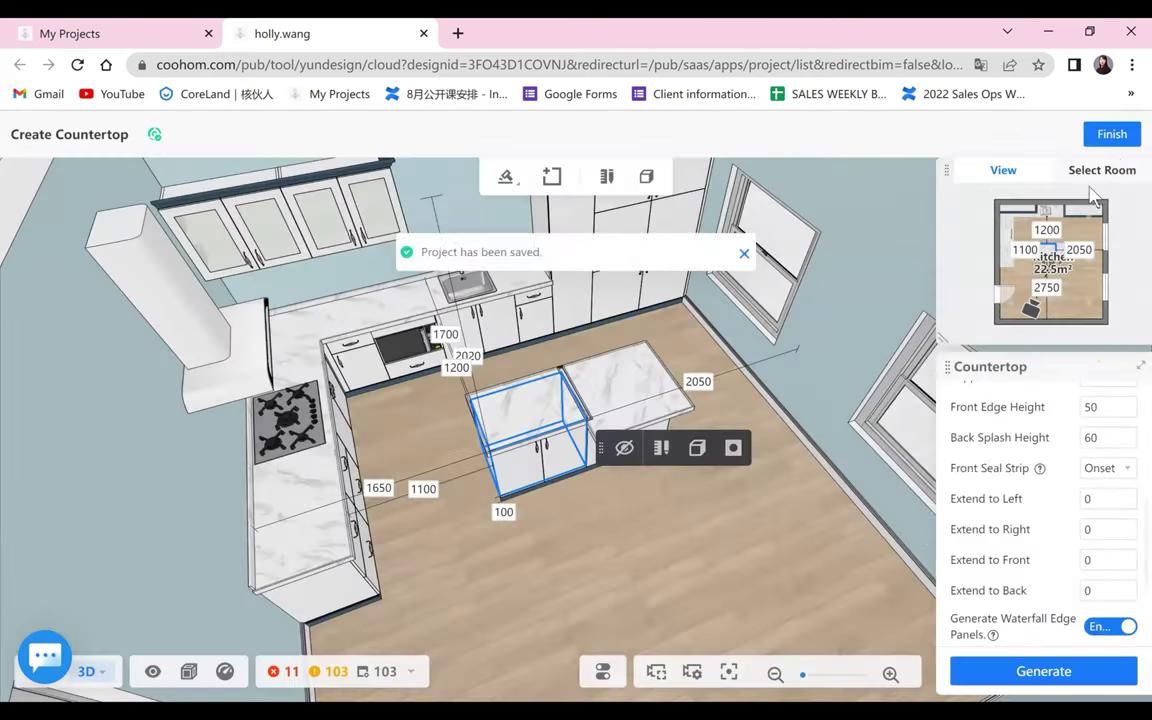
{"action": "left_click", "coordinate": [1115, 134]}
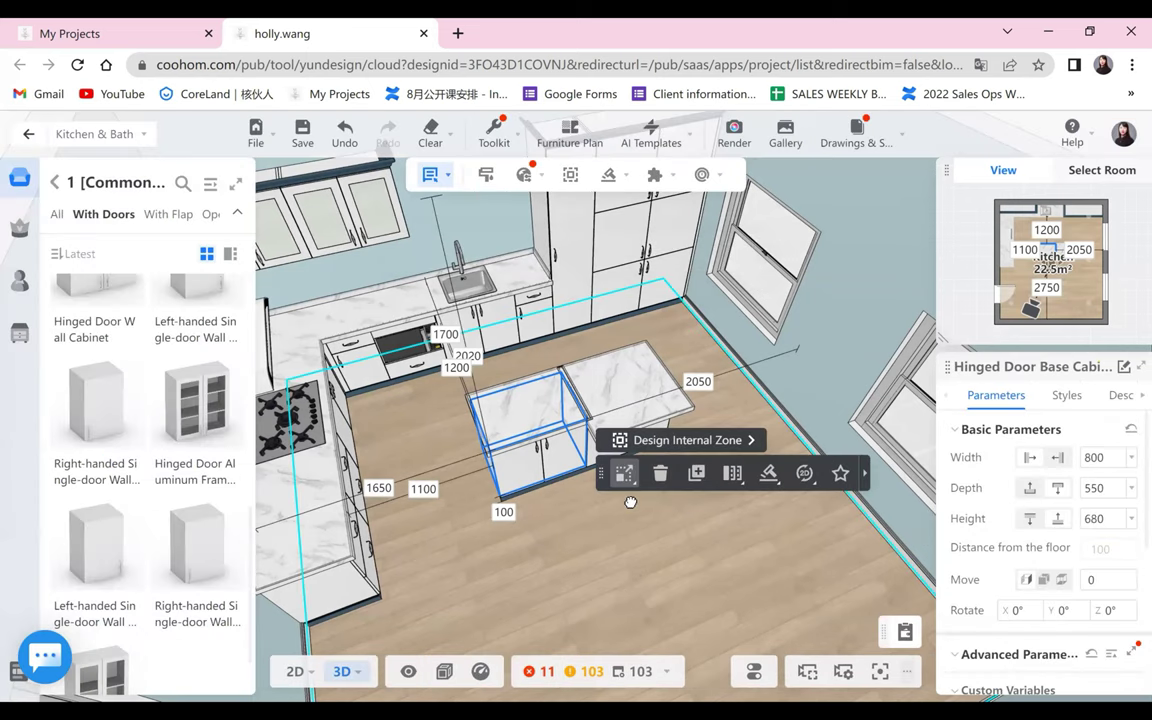
- Regenerate the countertop over the narrower half of the kitchen island from its edited countertop parameters
{"action": "left_click", "coordinate": [558, 517]}
{"action": "left_click_drag", "start_coordinate": [558, 517], "coordinate": [1092, 565]}
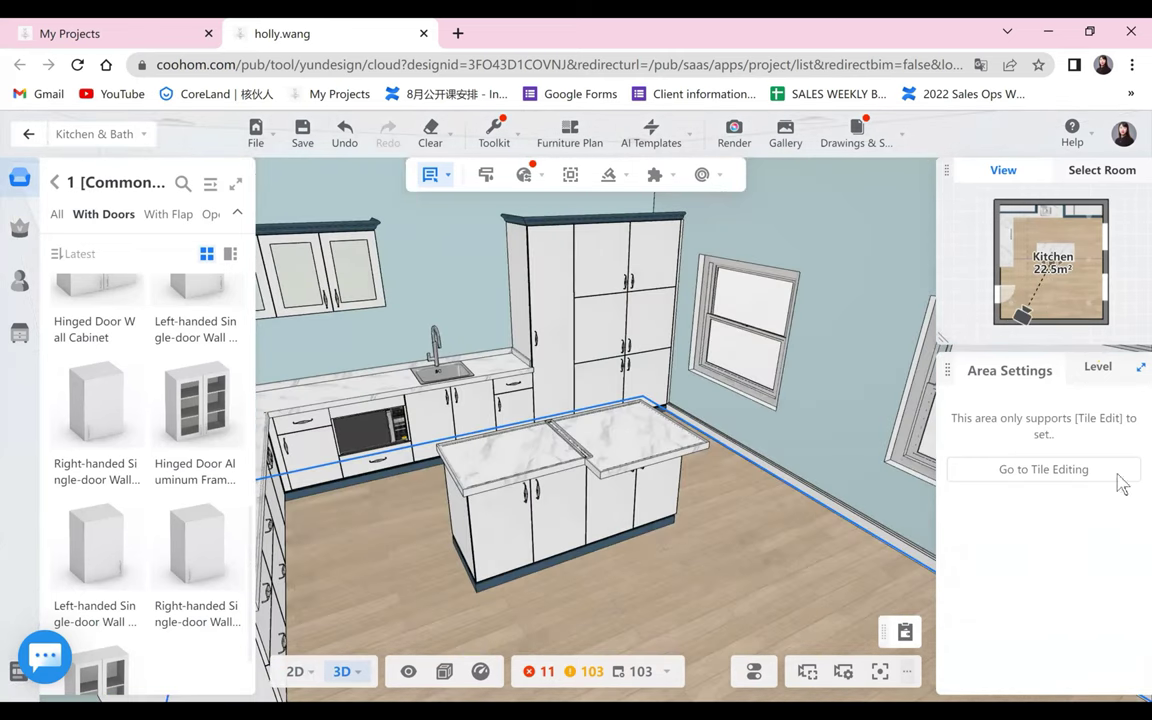
{"action": "mouse_move", "coordinate": [1118, 475]}
{"action": "left_mouse_down"}
{"action": "mouse_move", "coordinate": [1116, 465]}
{"action": "mouse_move", "coordinate": [1102, 510]}
{"action": "mouse_move", "coordinate": [1110, 478]}
{"action": "left_mouse_up"}
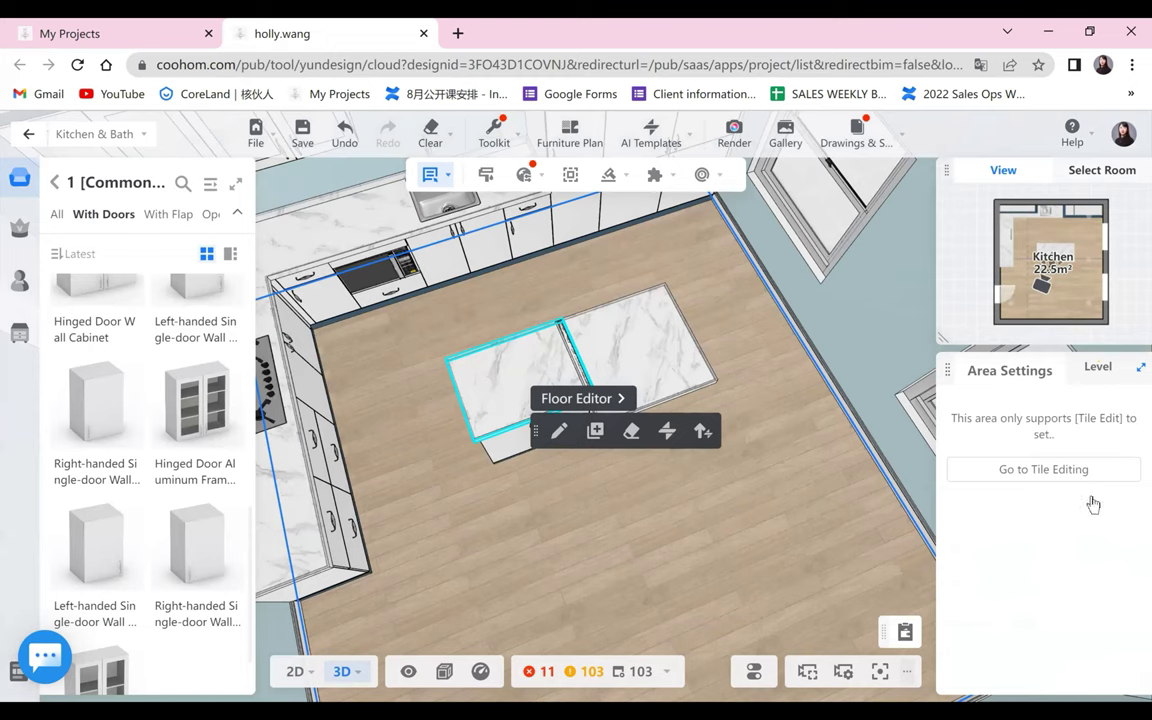
{"action": "scroll", "coordinate": [1005, 596], "scroll_direction": "down", "scroll_amount": 1}
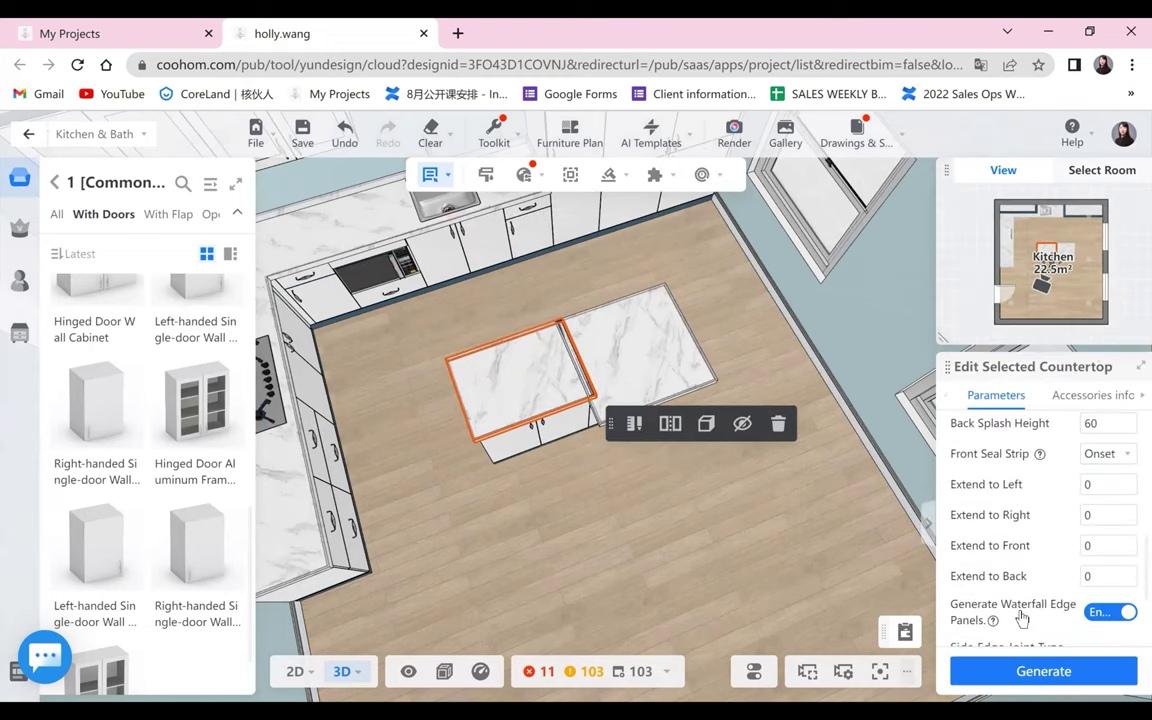
{"action": "scroll", "coordinate": [1020, 613], "scroll_direction": "down", "scroll_amount": 1}
{"action": "left_click", "coordinate": [1020, 609]}
{"action": "left_click", "coordinate": [1032, 674]}
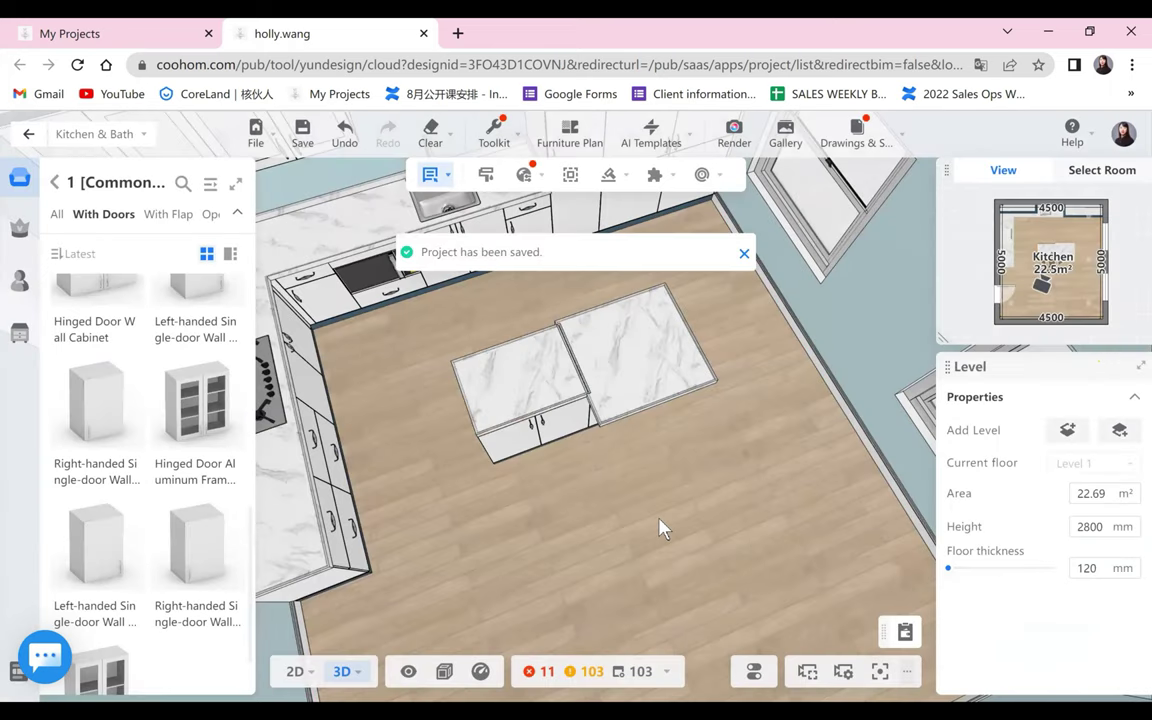
- Examine the island's two countertops and base cabinets from above and from the front
{"action": "left_click", "coordinate": [623, 384]}
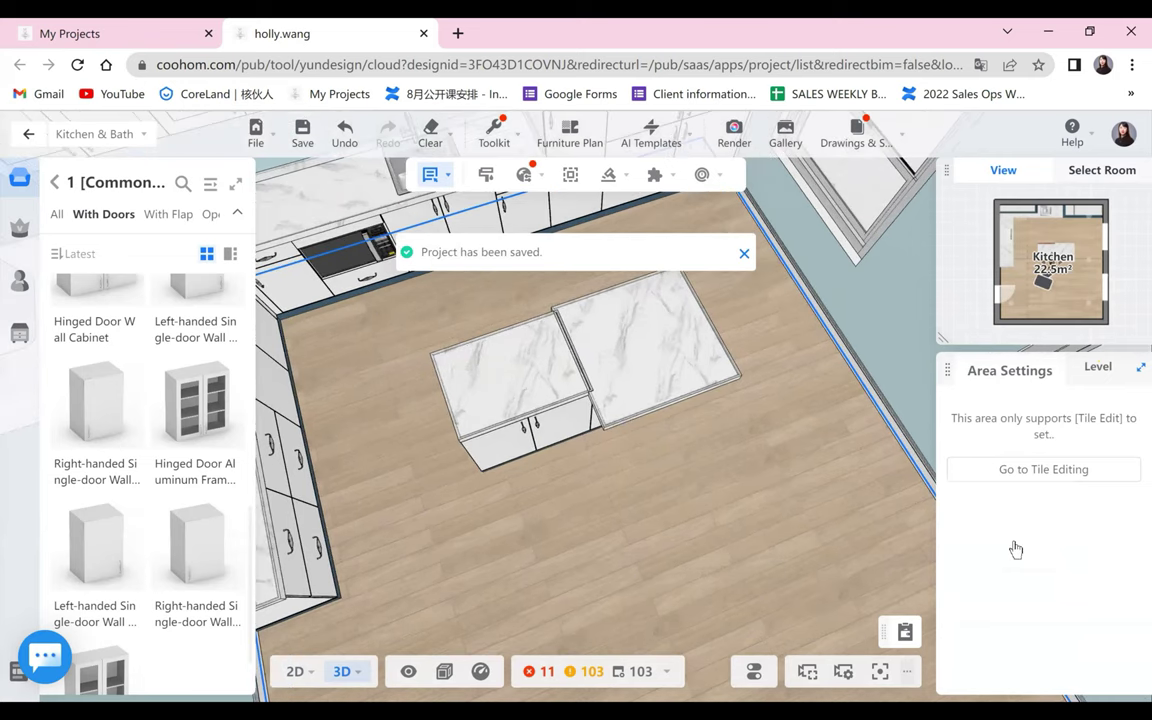
{"action": "left_click", "coordinate": [640, 360]}
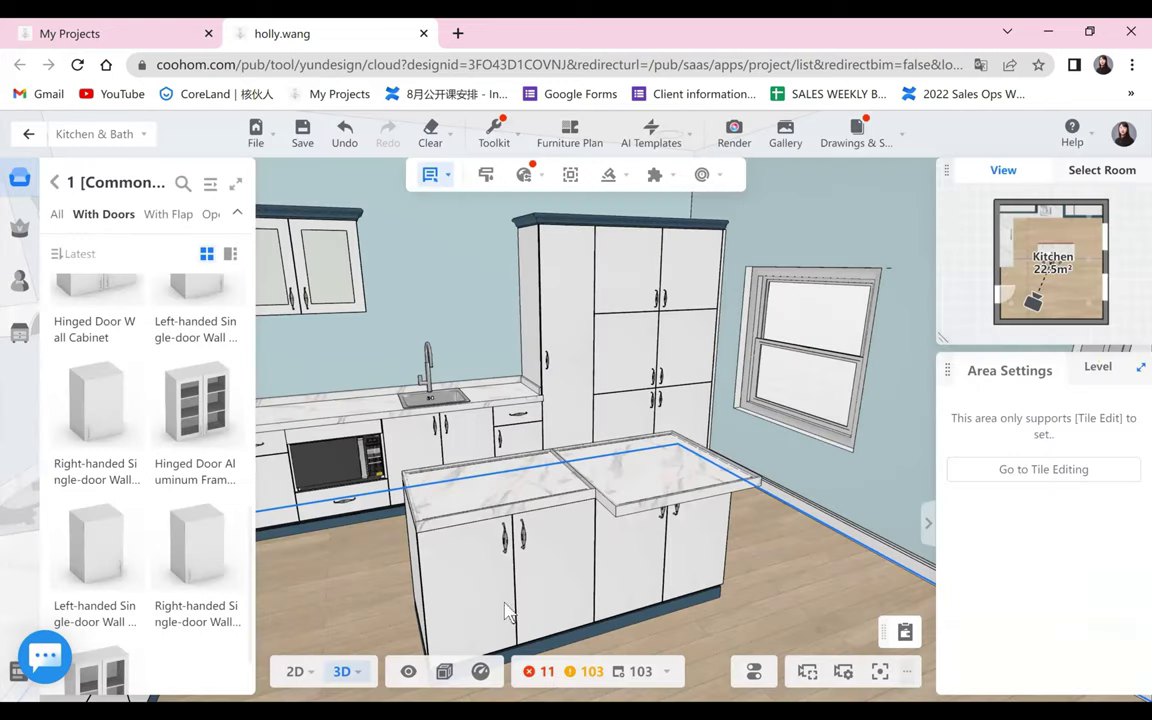
{"action": "left_click_drag", "start_coordinate": [530, 618], "coordinate": [740, 638]}
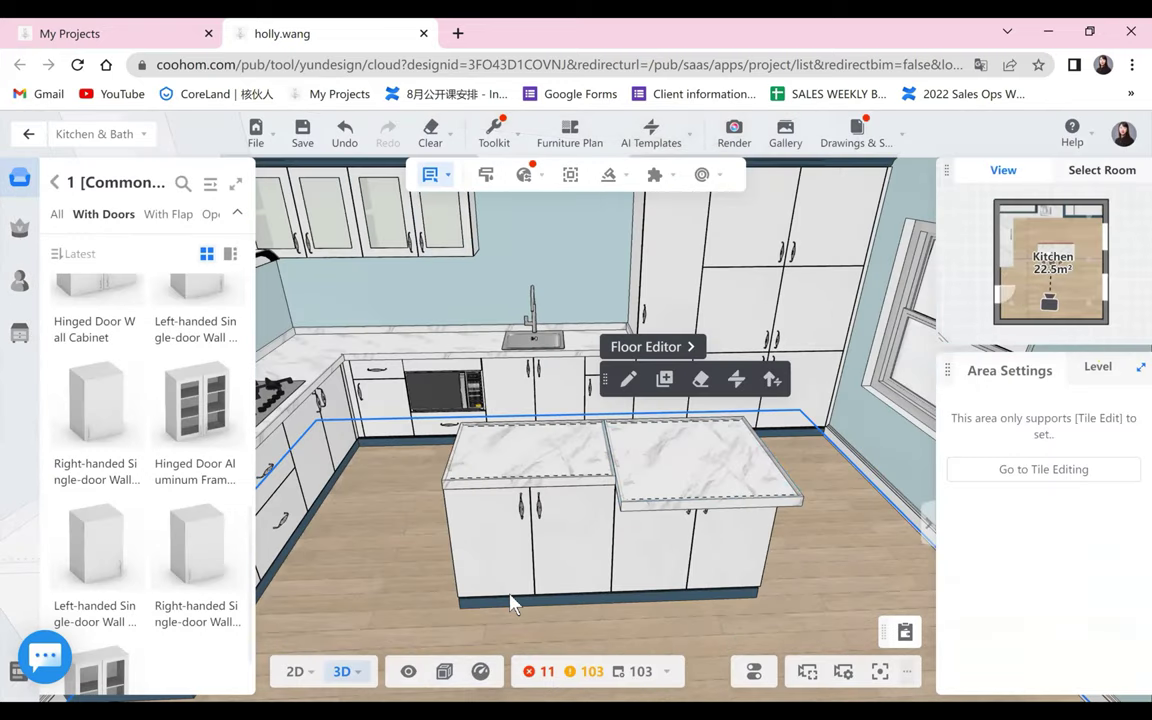
{"action": "left_click_drag", "start_coordinate": [510, 603], "coordinate": [740, 650]}
{"action": "left_click_drag", "start_coordinate": [512, 603], "coordinate": [511, 600]}
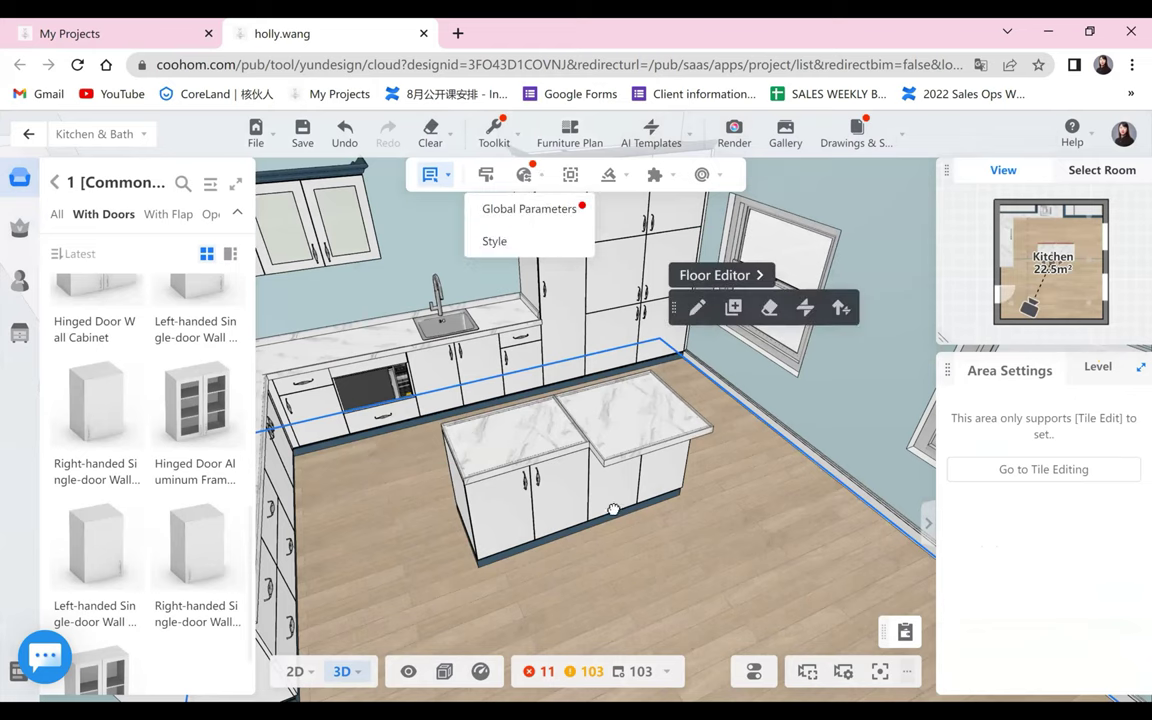
- Examine the whole kitchen from several angles, including the cooktop run, wall cabinets and tall cabinets
{"action": "scroll", "coordinate": [613, 509], "scroll_direction": "down", "scroll_amount": 3}
{"action": "left_click_drag", "start_coordinate": [738, 482], "coordinate": [720, 534]}
{"action": "left_click_drag", "start_coordinate": [763, 618], "coordinate": [708, 601]}
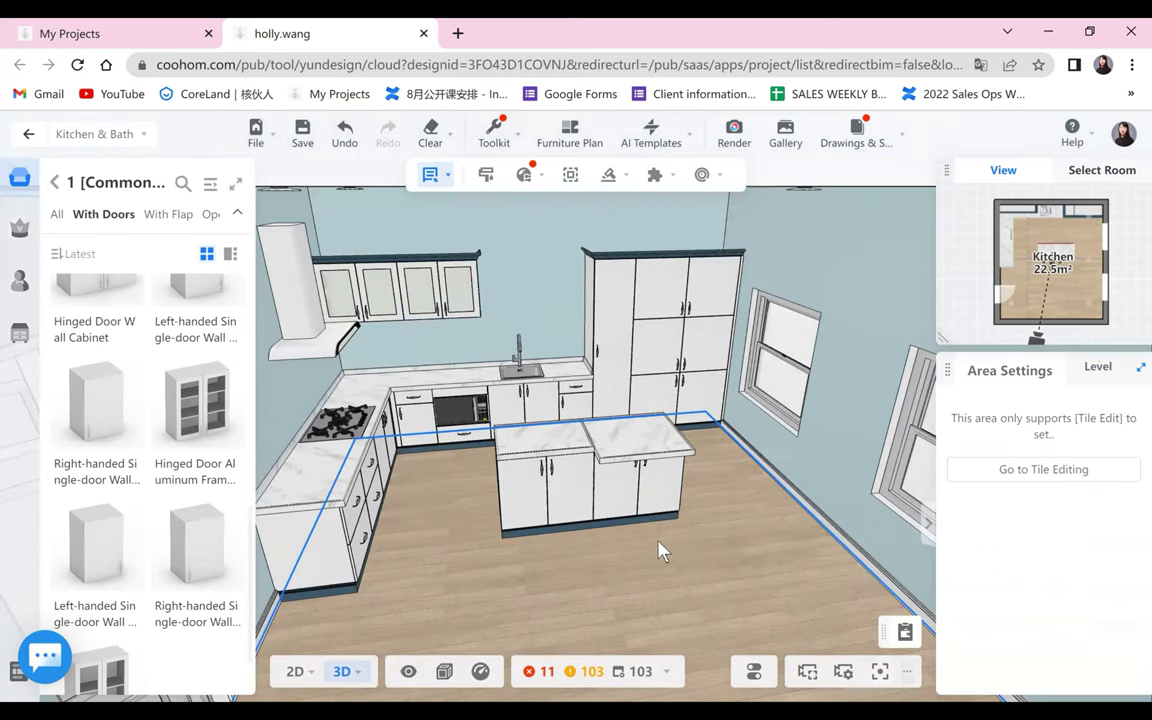
{"action": "scroll", "coordinate": [432, 384], "scroll_direction": "up", "scroll_amount": 3}
{"action": "left_click_drag", "start_coordinate": [590, 545], "coordinate": [470, 592]}
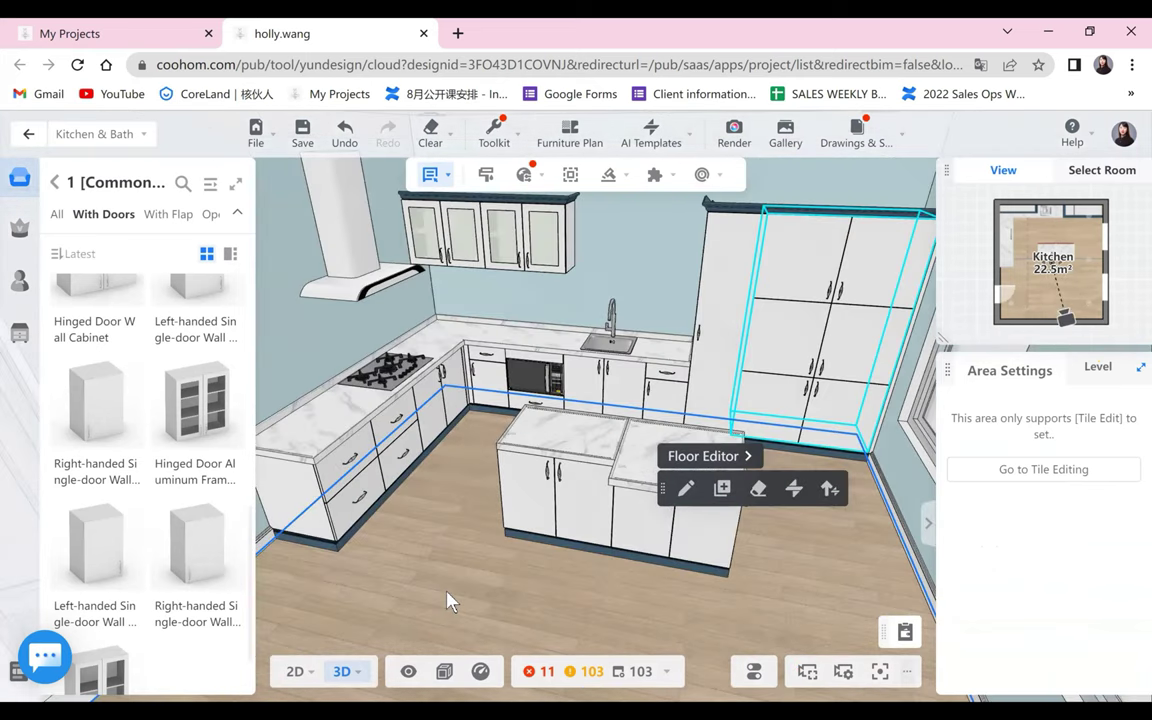
{"action": "scroll", "coordinate": [519, 588], "scroll_direction": "down", "scroll_amount": 1}
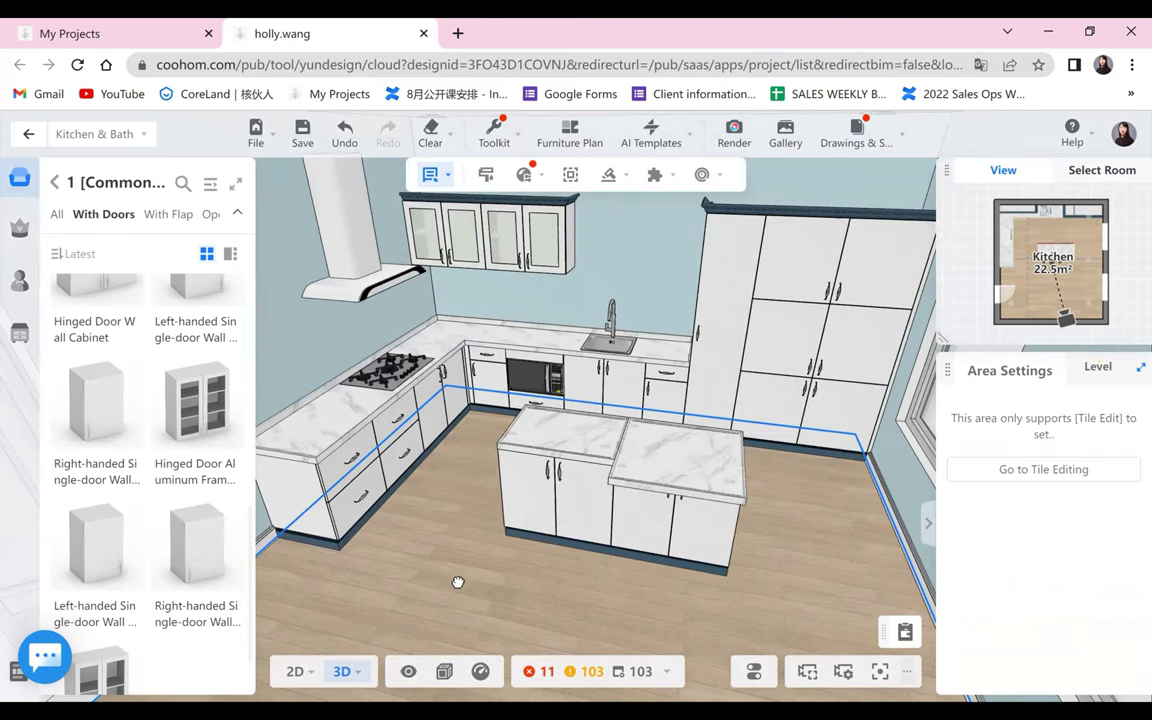
{"action": "scroll", "coordinate": [503, 328], "scroll_direction": "down", "scroll_amount": 1}
{"action": "left_click_drag", "start_coordinate": [485, 330], "coordinate": [533, 338]}
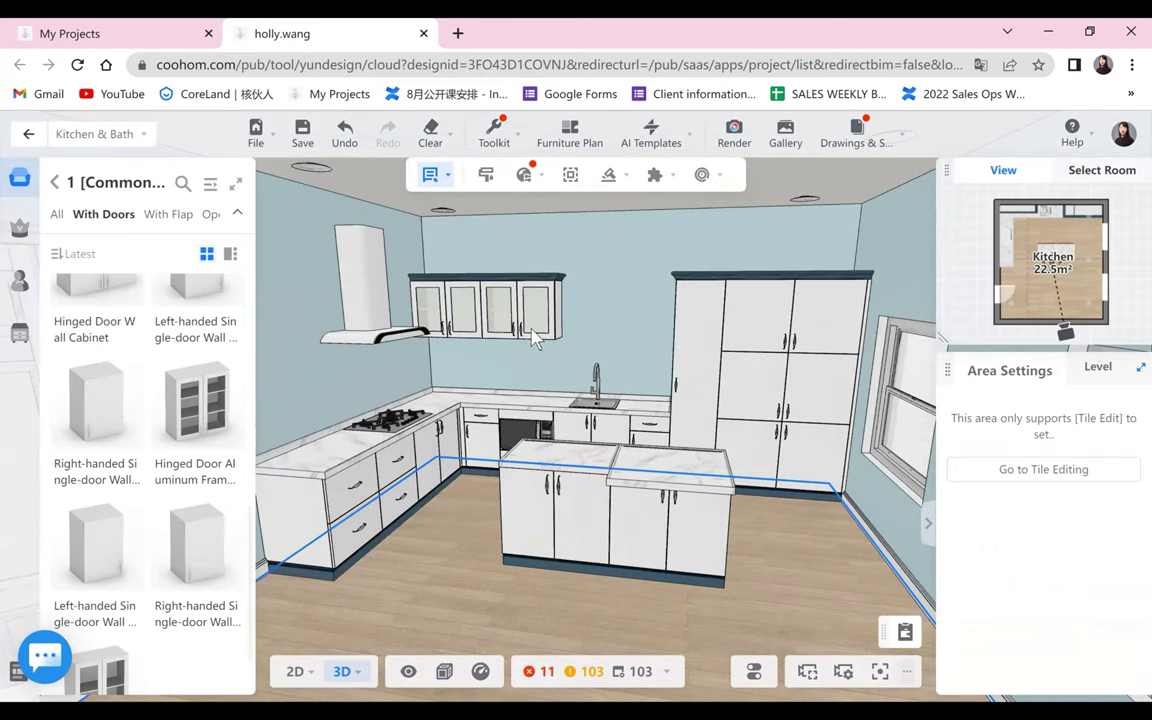
{"action": "left_click", "coordinate": [474, 276]}
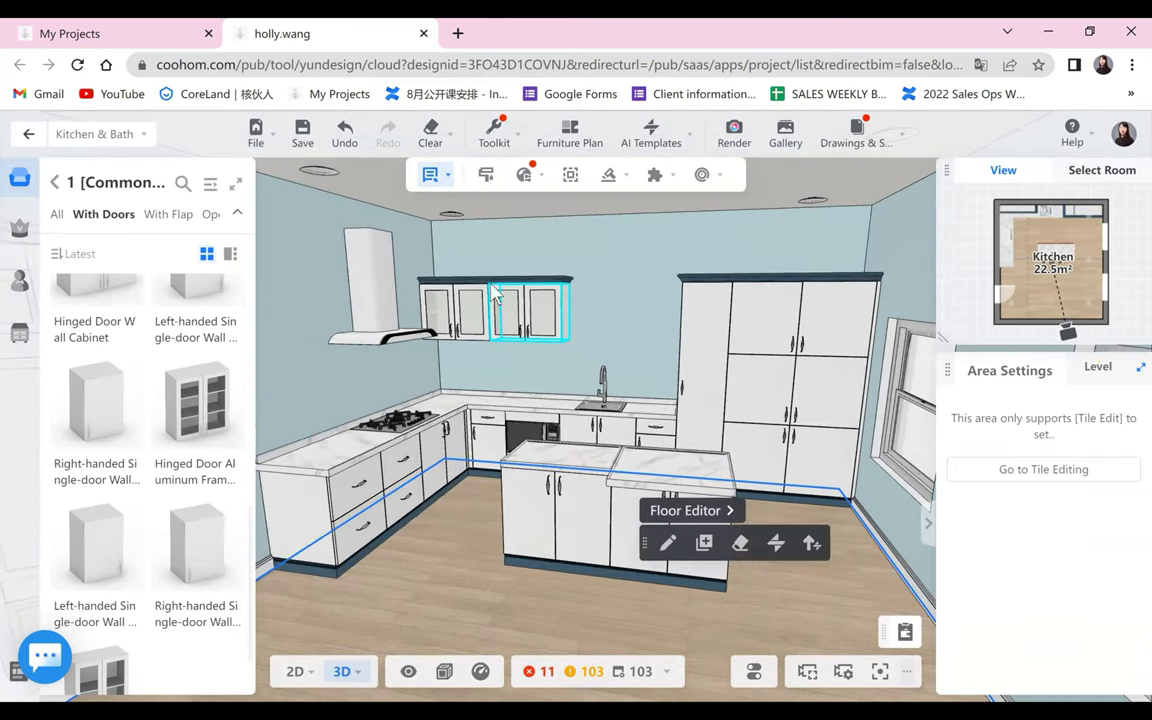
{"action": "scroll", "coordinate": [478, 305], "scroll_direction": "up", "scroll_amount": 1}
{"action": "left_click", "coordinate": [478, 305]}
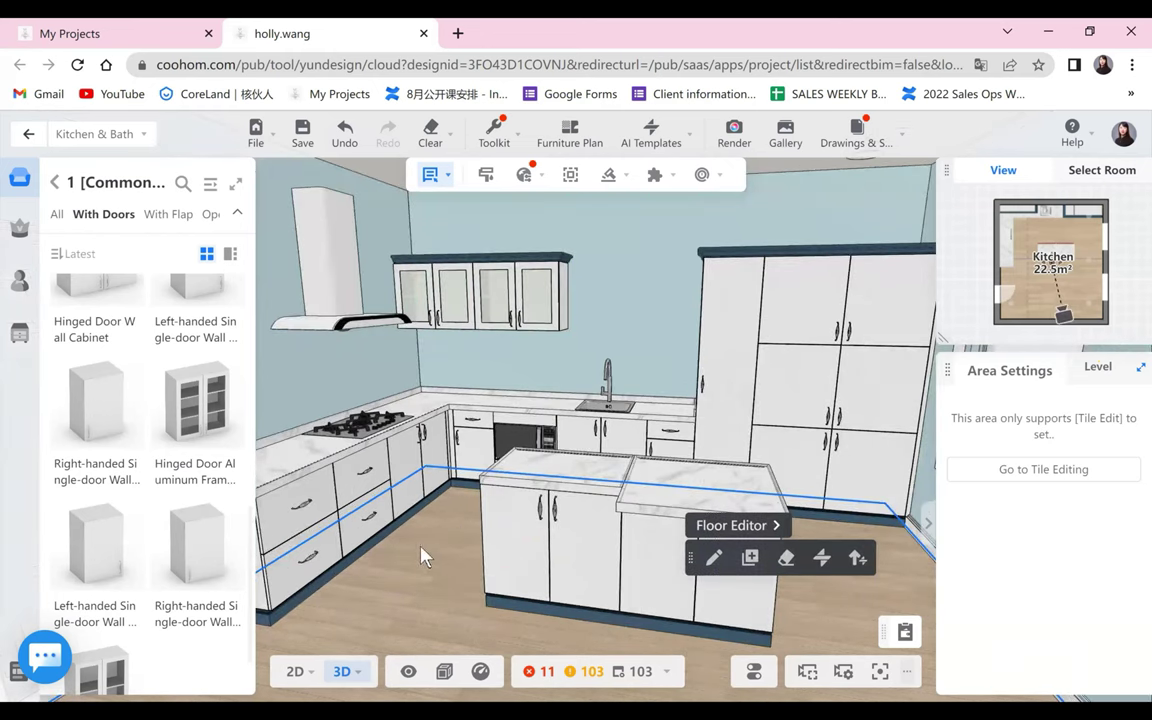
{"action": "scroll", "coordinate": [458, 370], "scroll_direction": "down", "scroll_amount": 2}
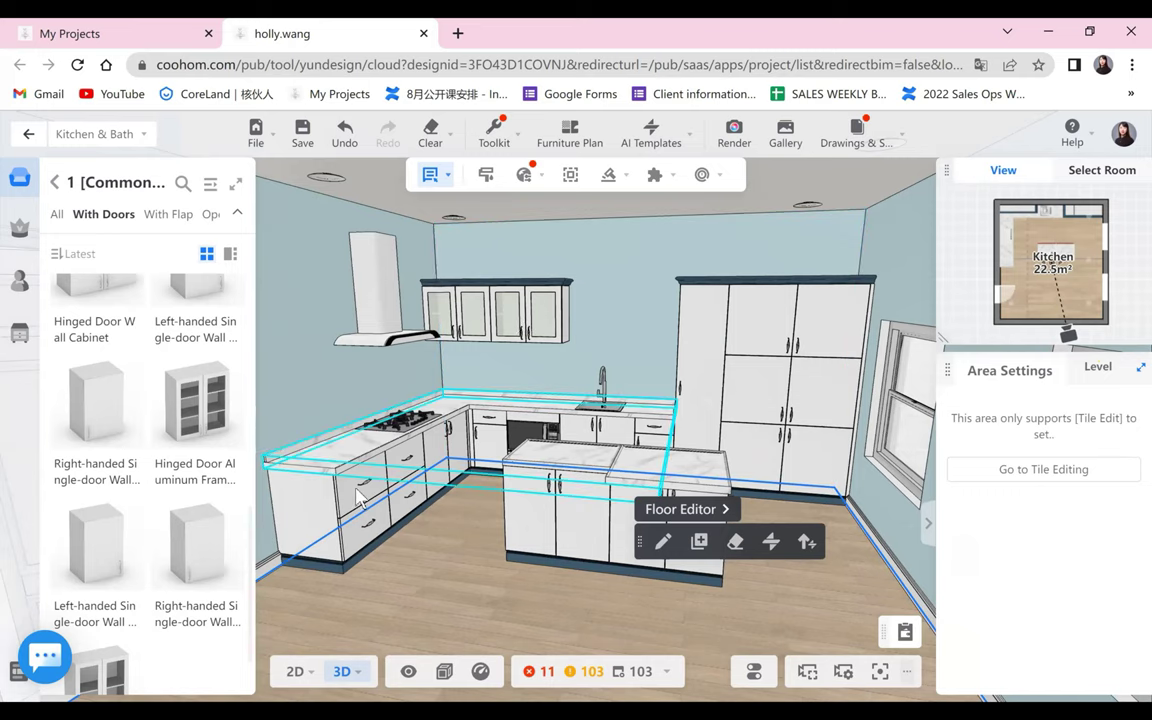
{"action": "left_click", "coordinate": [317, 497]}
{"action": "left_click", "coordinate": [444, 594]}
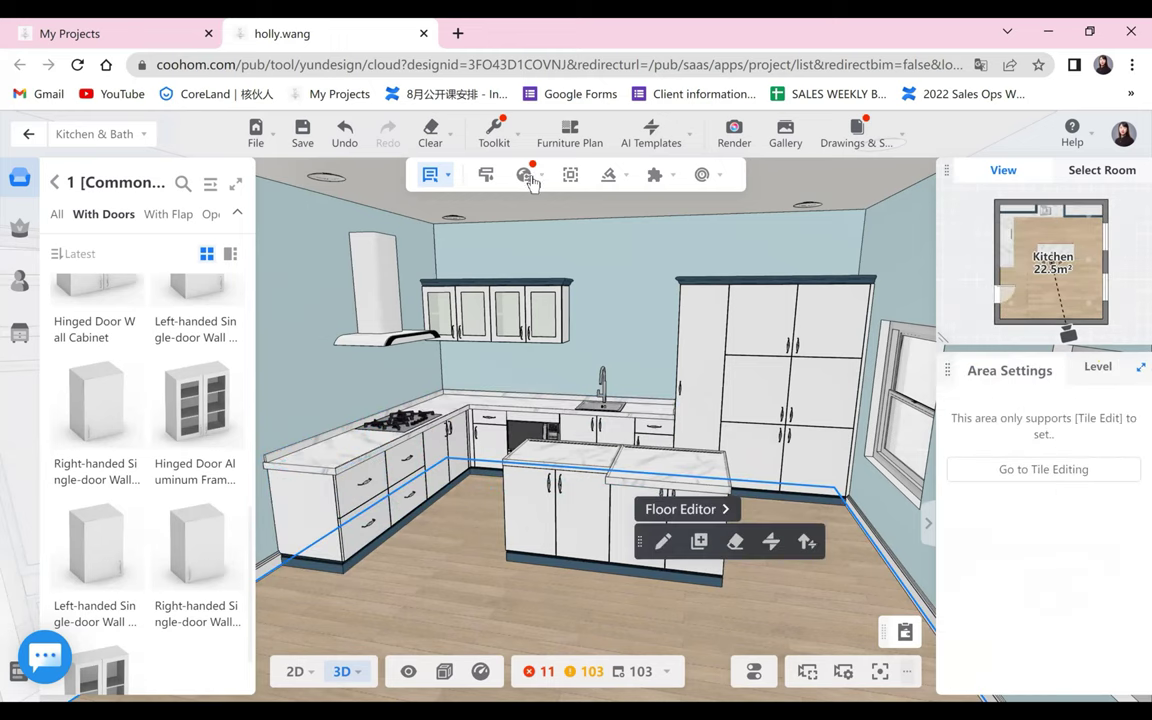
- Set the whole-house carcass material to a blue high-gloss finish from the Public Catalog
{"action": "mouse_move", "coordinate": [525, 176]}
{"action": "left_click", "coordinate": [490, 242]}
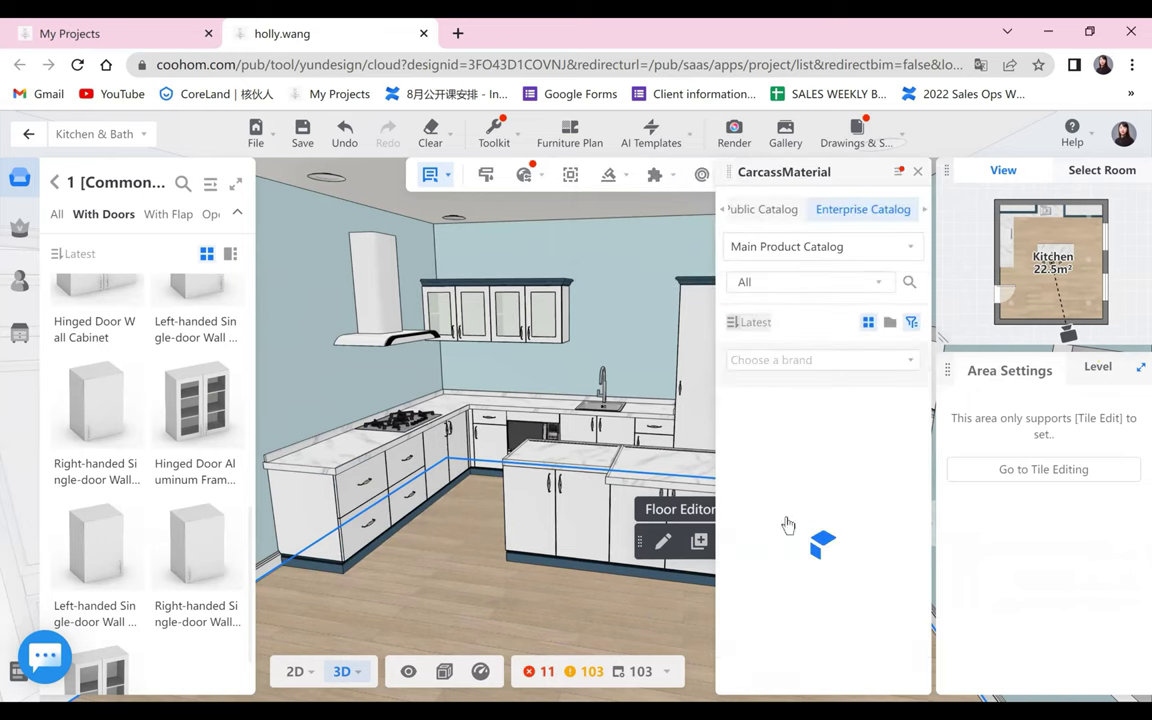
{"action": "left_click_drag", "start_coordinate": [786, 541], "coordinate": [613, 588]}
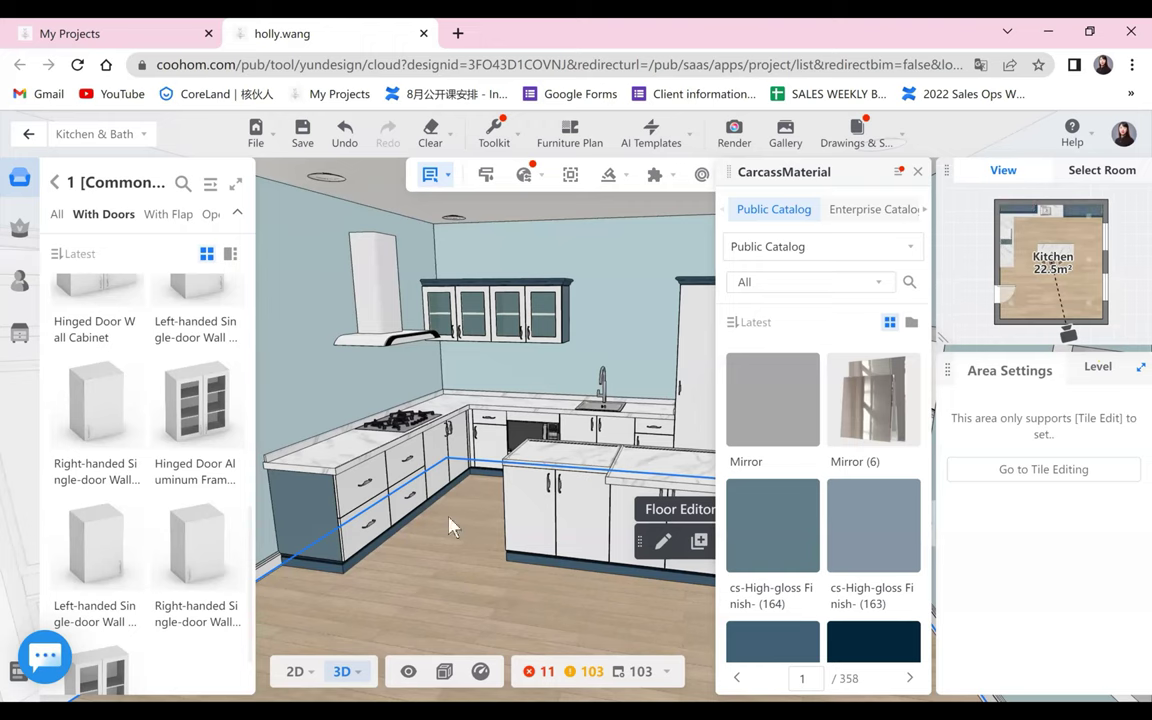
{"action": "left_click_drag", "start_coordinate": [440, 592], "coordinate": [406, 571]}
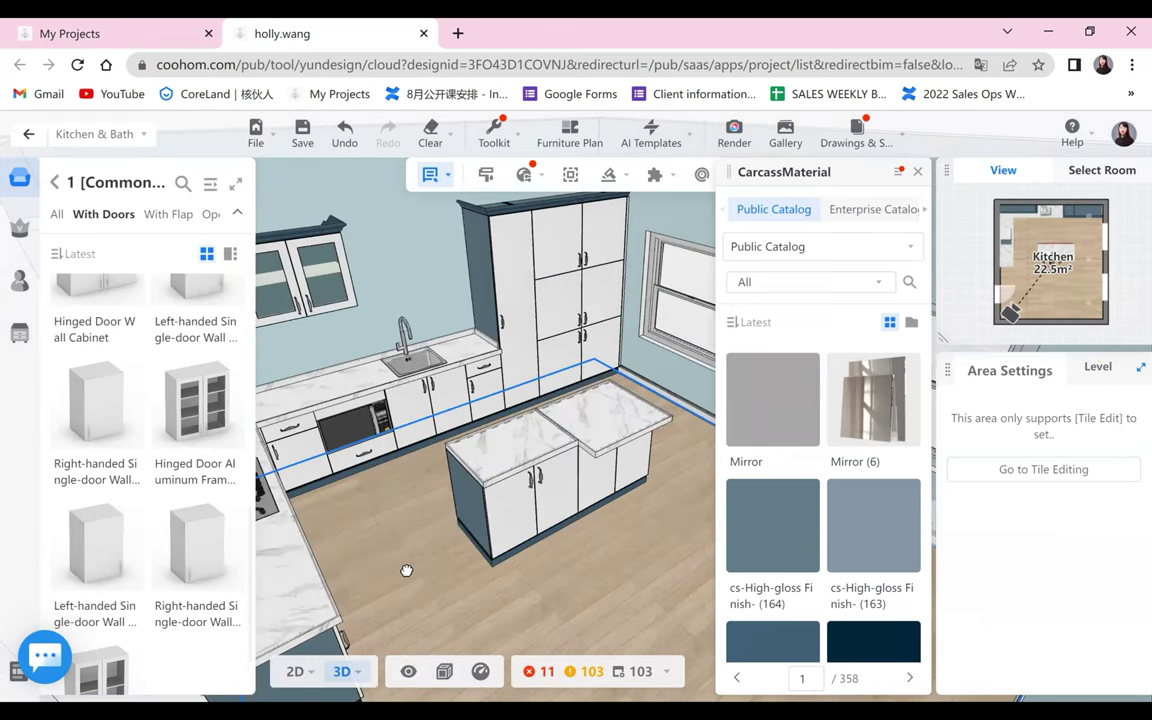
{"action": "left_click_drag", "start_coordinate": [597, 606], "coordinate": [843, 466]}
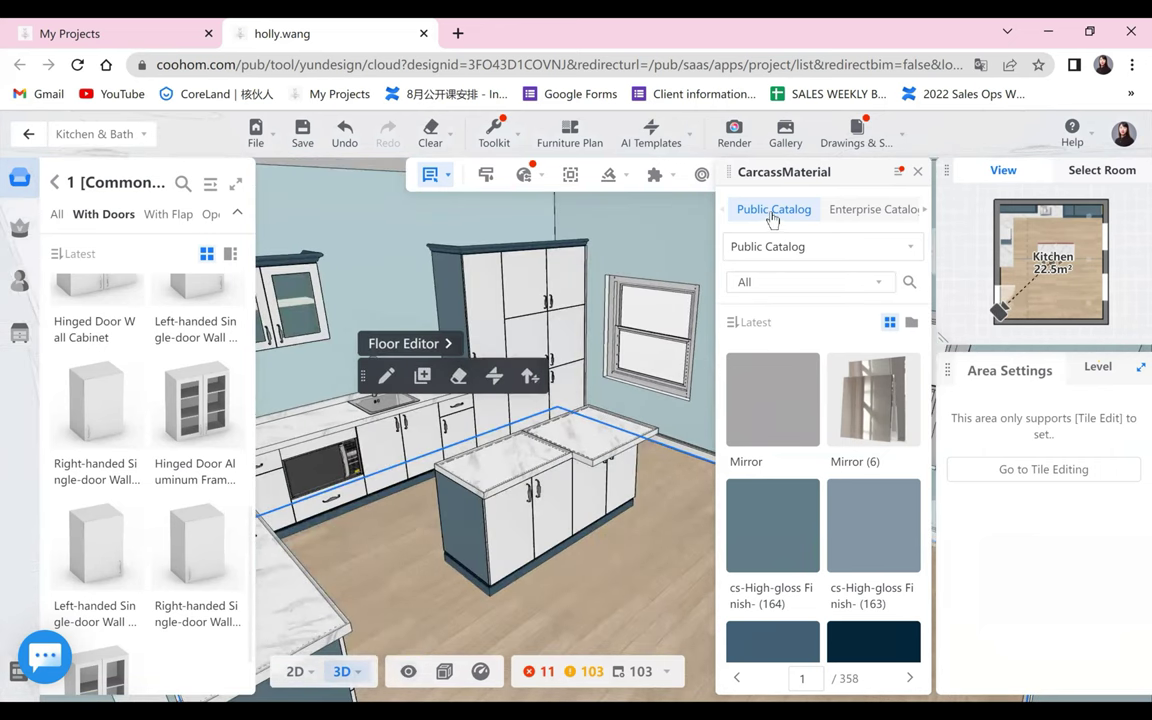
- Set the whole-house door style to Frame Door3 from the Public Catalog for all Kitchen & Bath models
{"action": "left_click", "coordinate": [758, 445]}
{"action": "scroll", "coordinate": [828, 483], "scroll_direction": "down", "scroll_amount": 2}
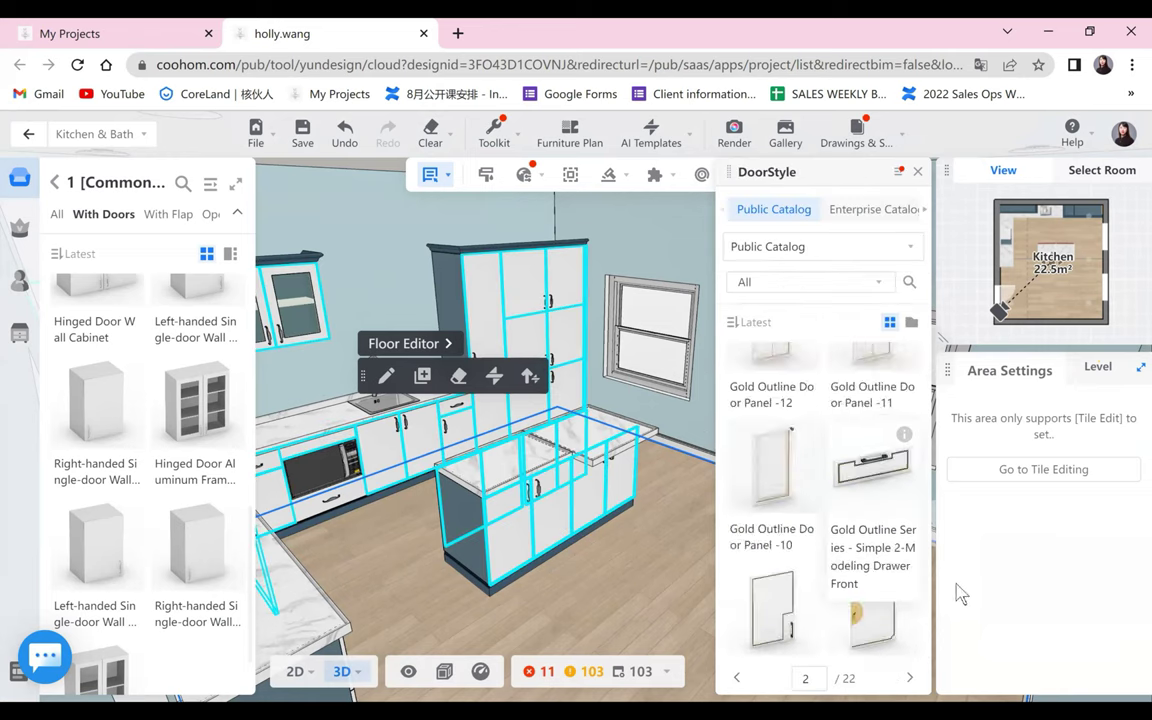
{"action": "scroll", "coordinate": [926, 571], "scroll_direction": "down", "scroll_amount": 8}
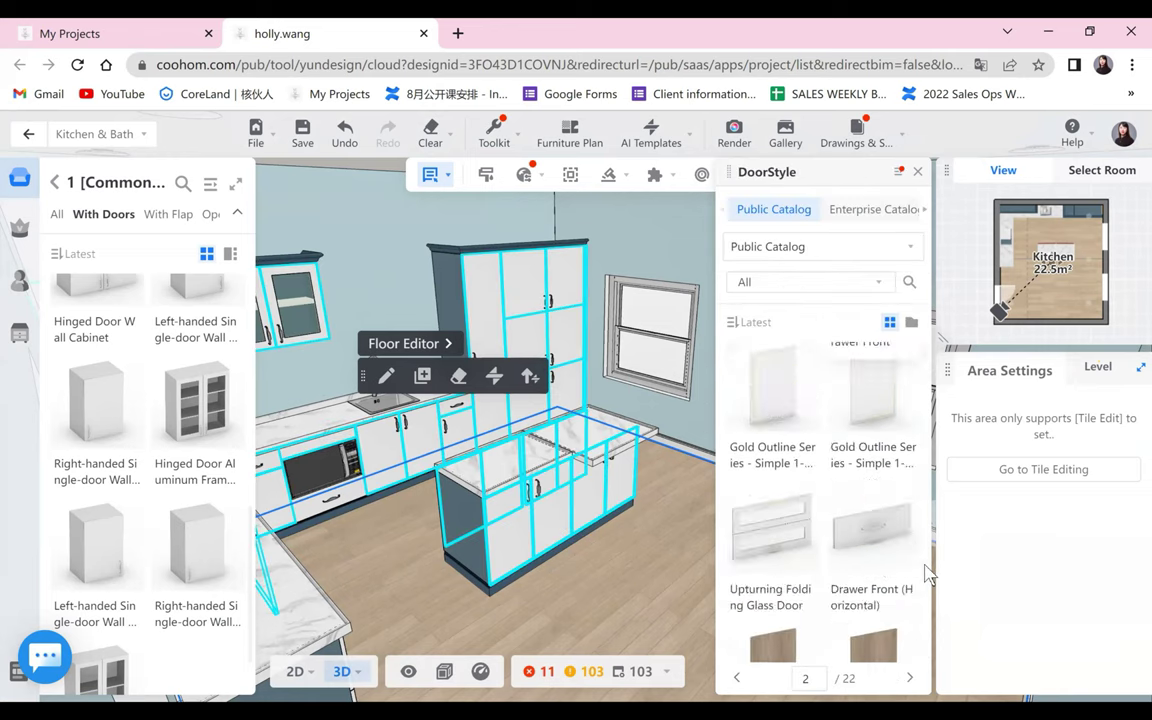
{"action": "scroll", "coordinate": [868, 519], "scroll_direction": "down", "scroll_amount": 3}
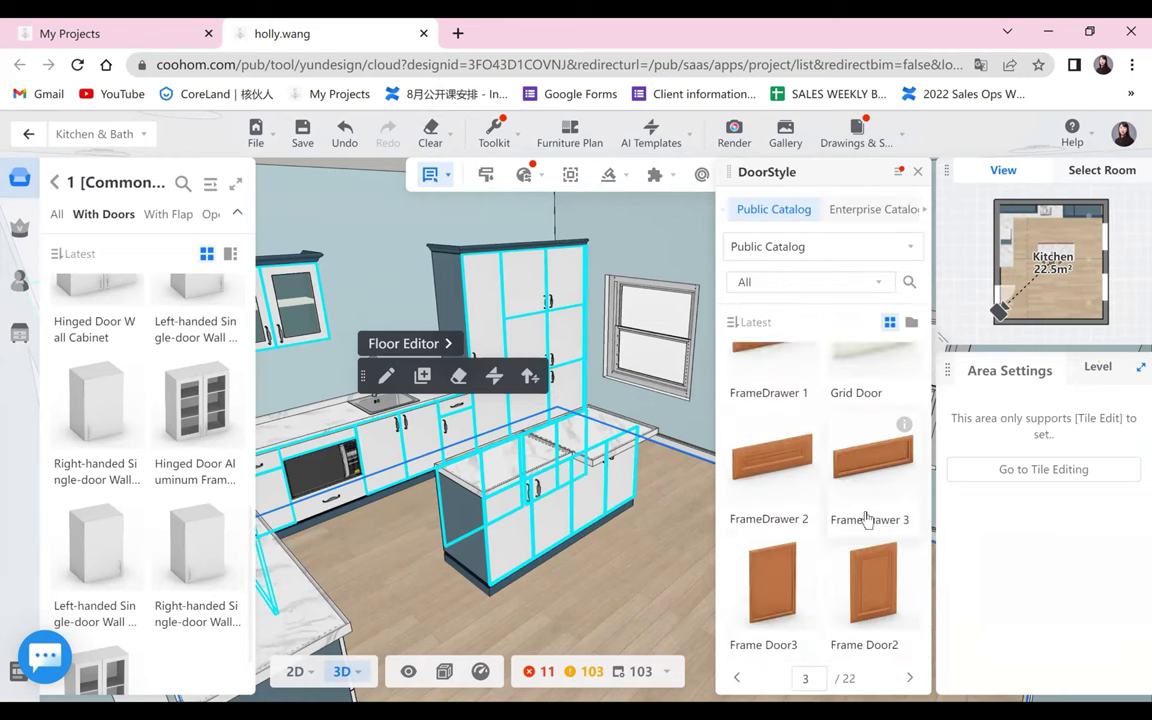
{"action": "mouse_move", "coordinate": [802, 496]}
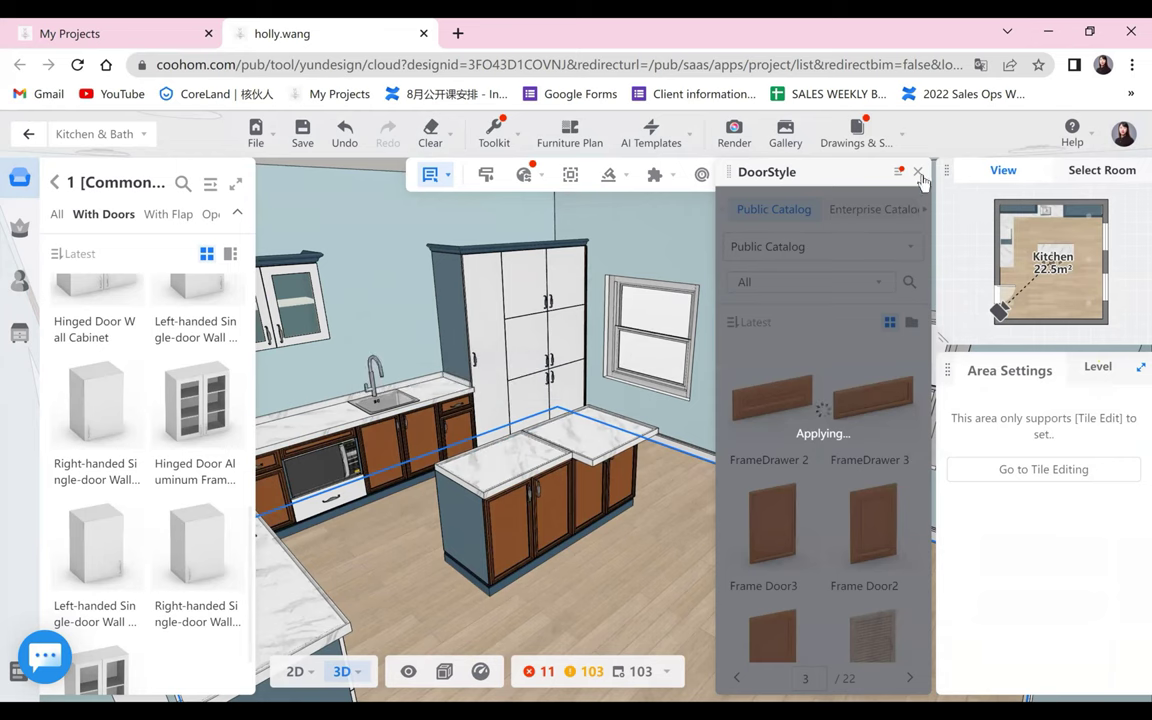
{"action": "left_click_drag", "start_coordinate": [628, 553], "coordinate": [646, 533]}
{"action": "left_click_drag", "start_coordinate": [526, 589], "coordinate": [650, 577]}
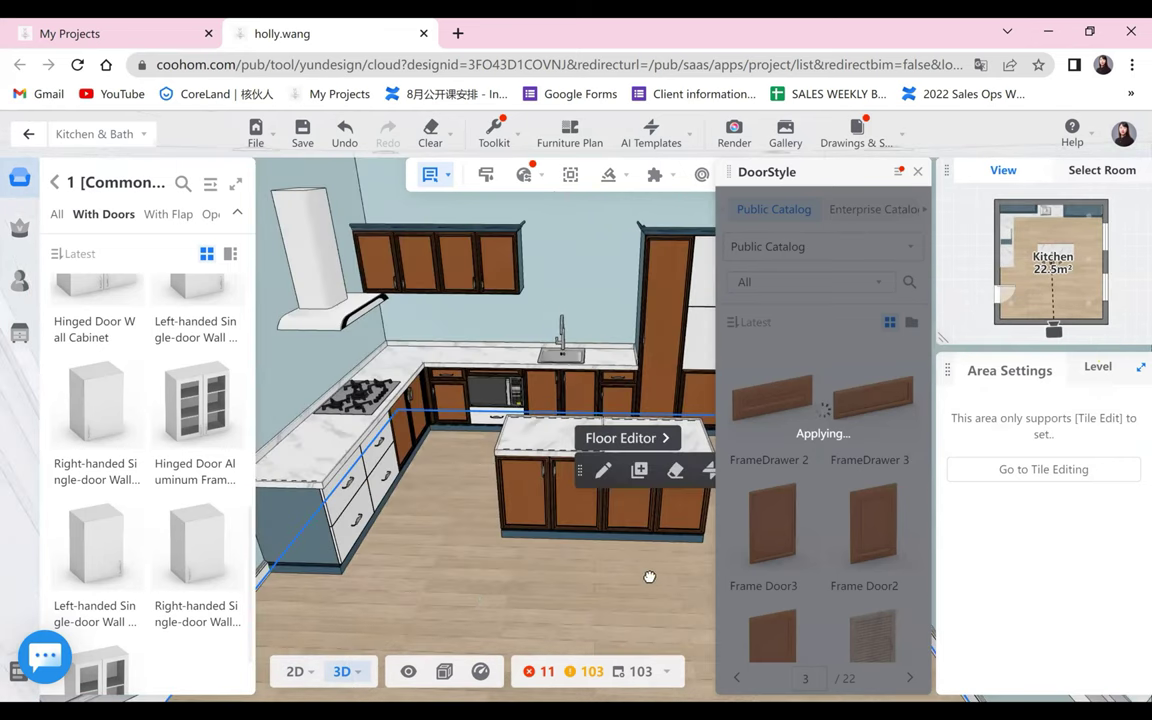
{"action": "left_click_drag", "start_coordinate": [402, 437], "coordinate": [417, 453]}
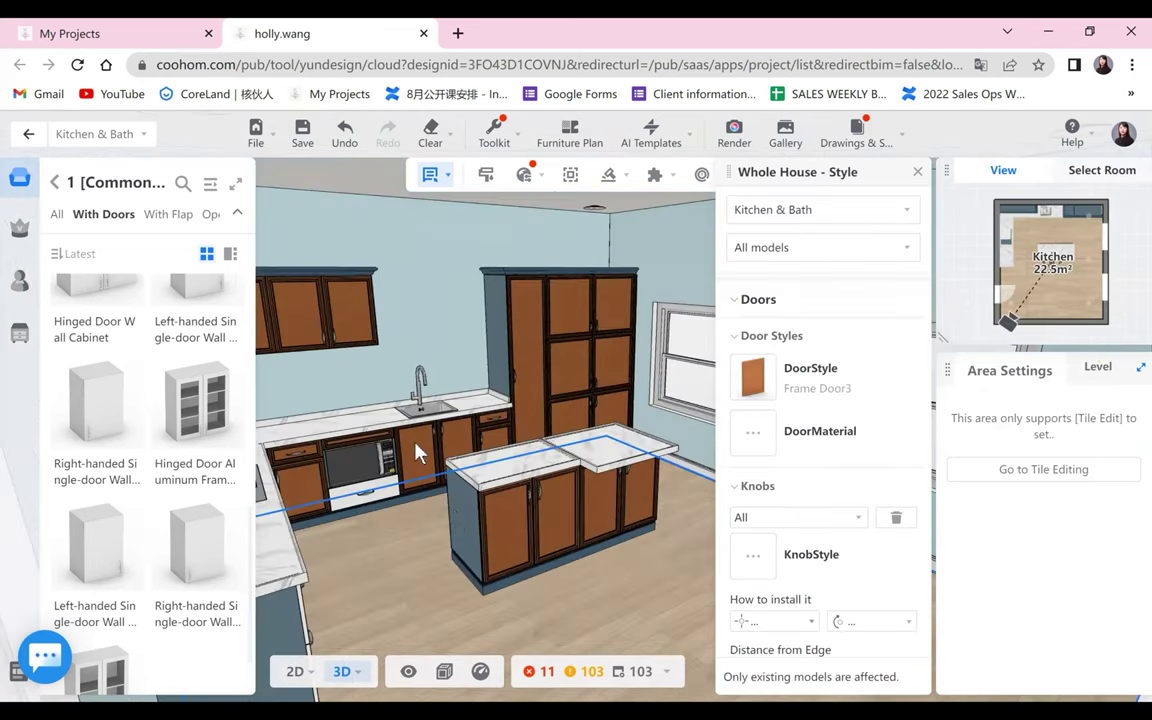
{"action": "left_click_drag", "start_coordinate": [455, 527], "coordinate": [806, 243]}
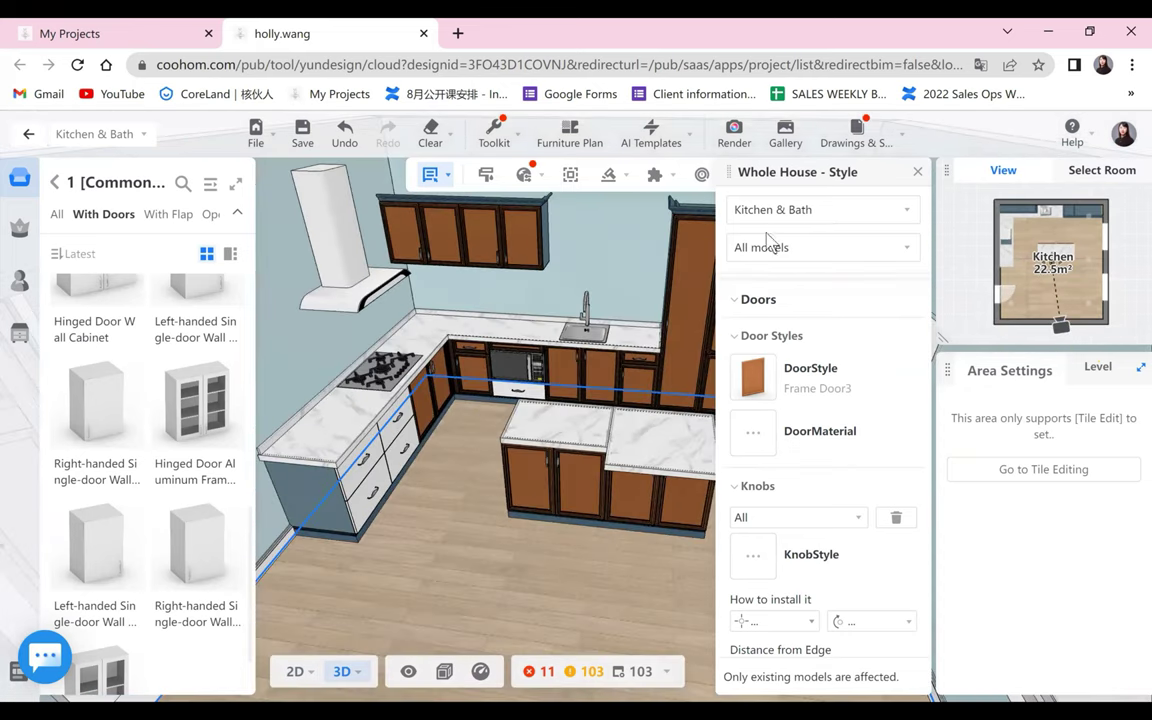
- Set the whole-house door material to cs-High-gloss Finish- (164) from the Public Catalog
{"action": "left_click", "coordinate": [810, 438]}
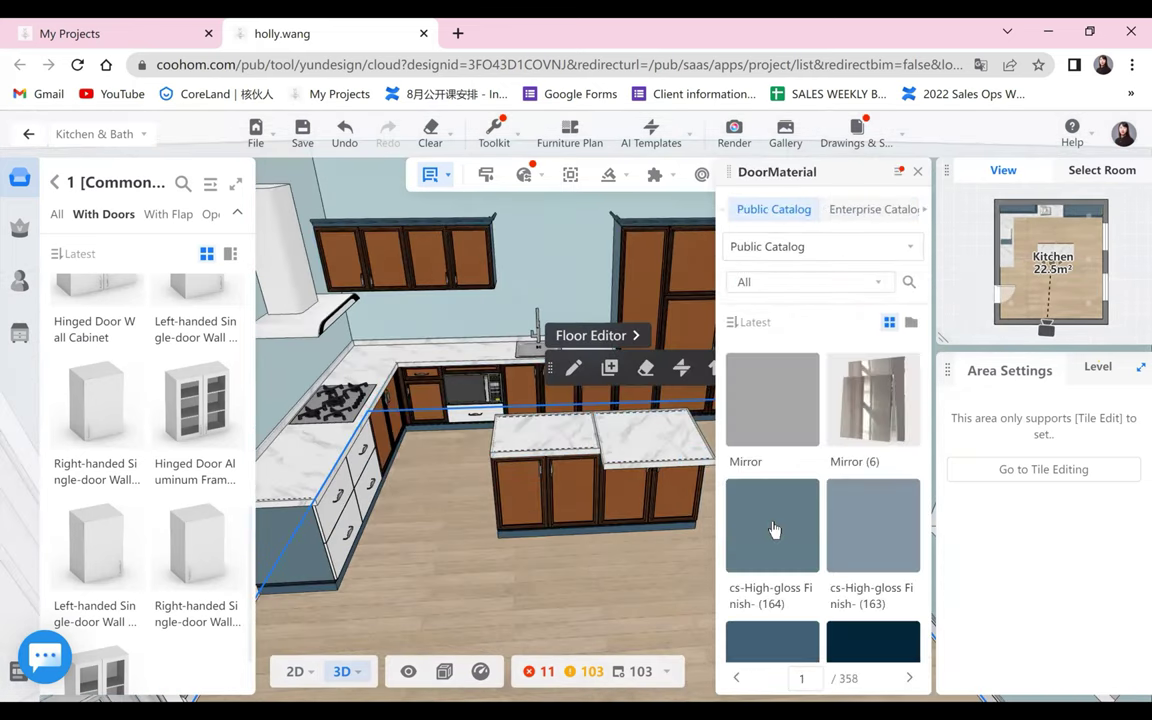
{"action": "left_click", "coordinate": [584, 602]}
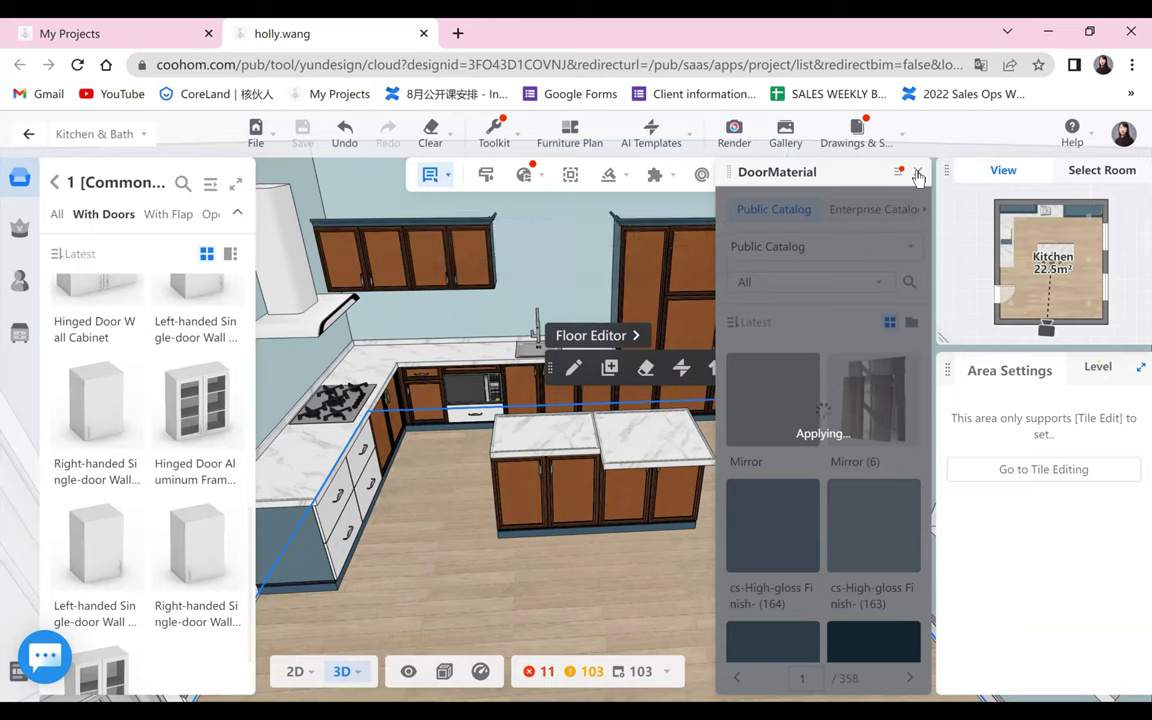
{"action": "left_click", "coordinate": [918, 173]}
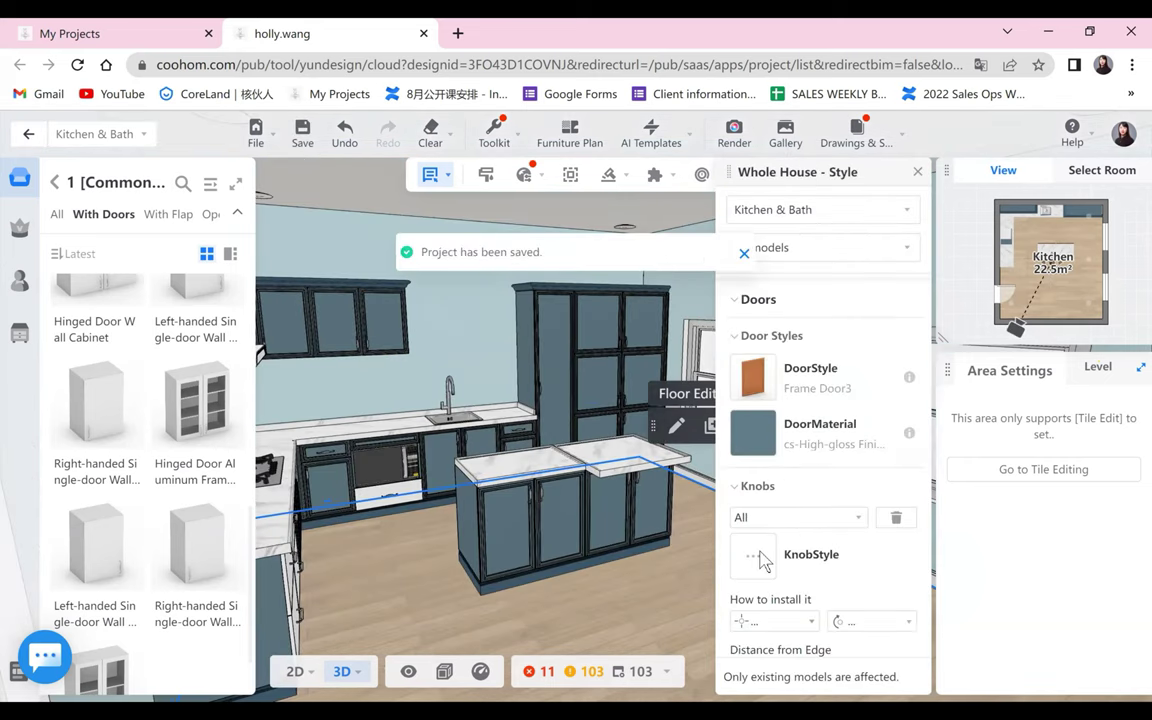
- Set the knob style of all doors to Modern Style Pull -125 from the Public Catalog
{"action": "left_click", "coordinate": [753, 554]}
{"action": "left_click", "coordinate": [870, 209]}
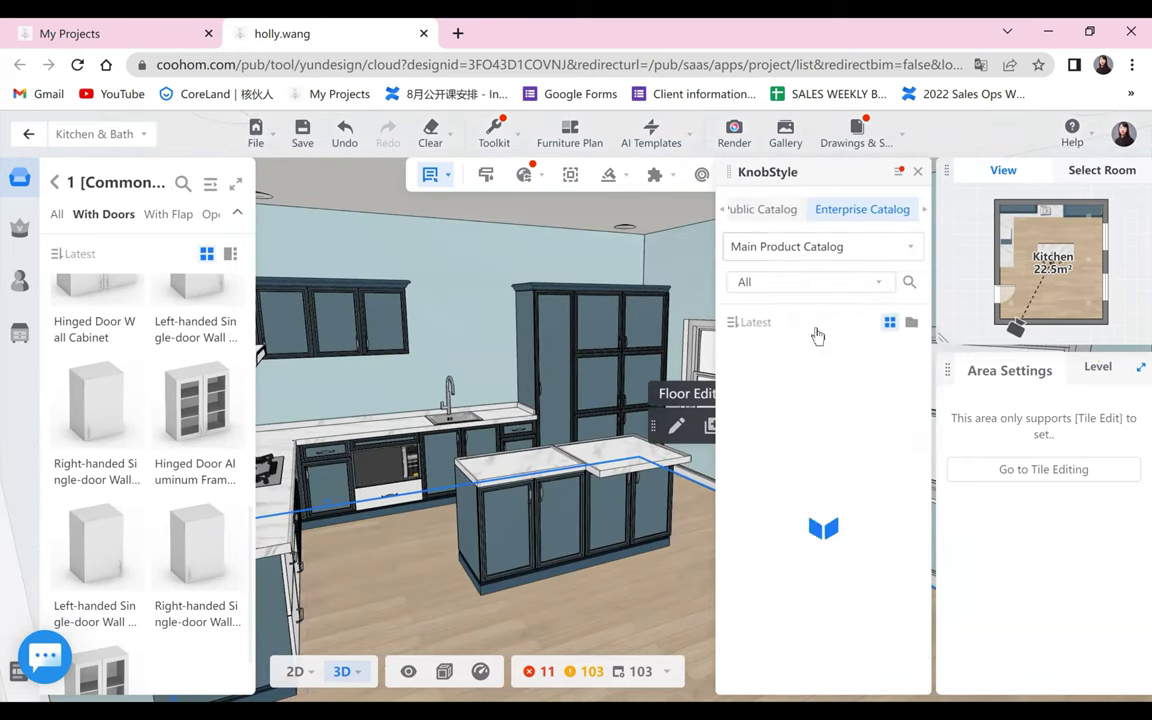
{"action": "left_click", "coordinate": [776, 211]}
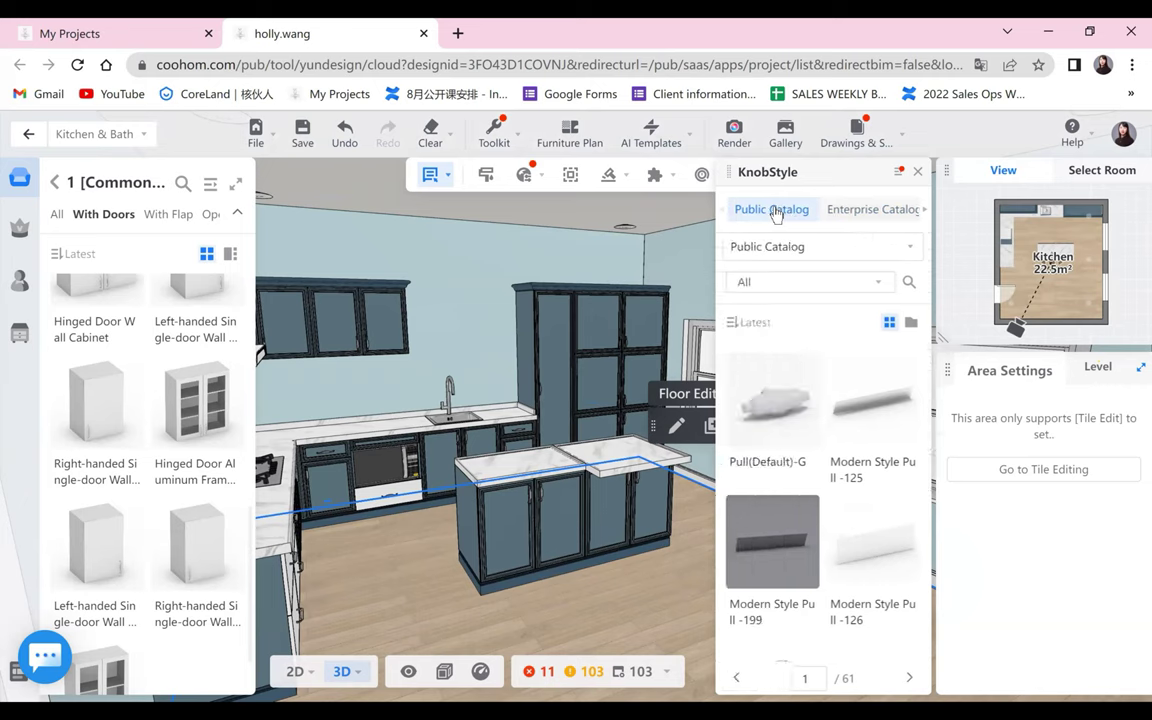
{"action": "left_click", "coordinate": [872, 435]}
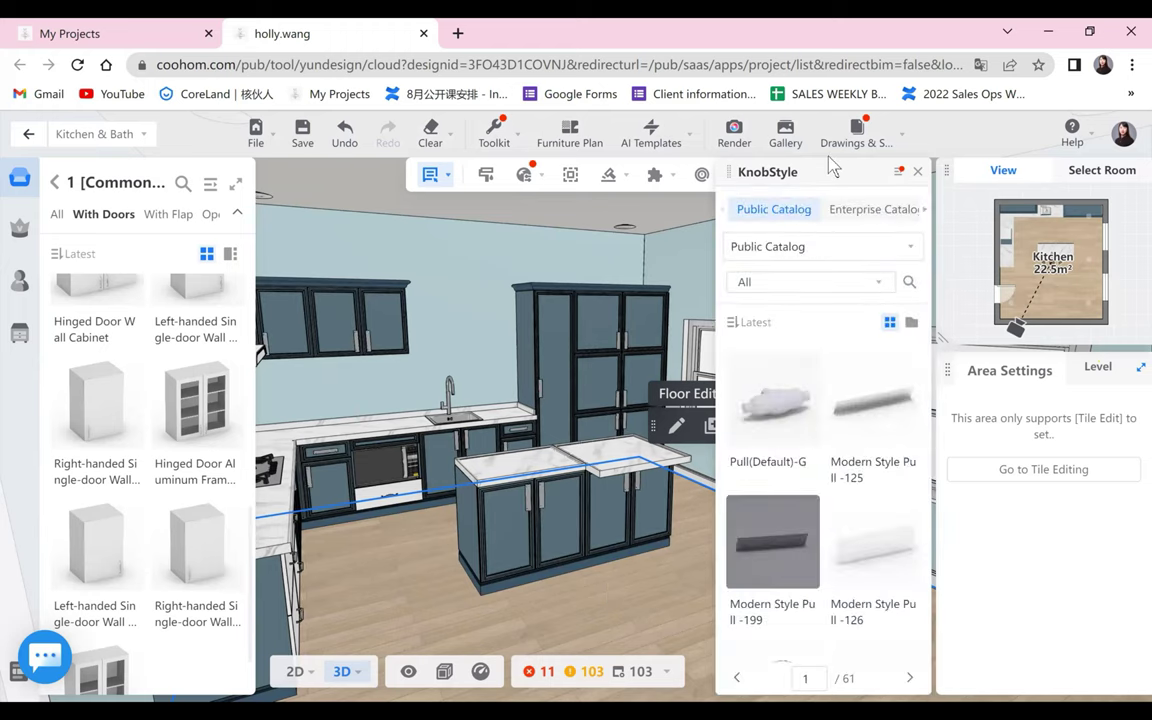
{"action": "left_click", "coordinate": [918, 176]}
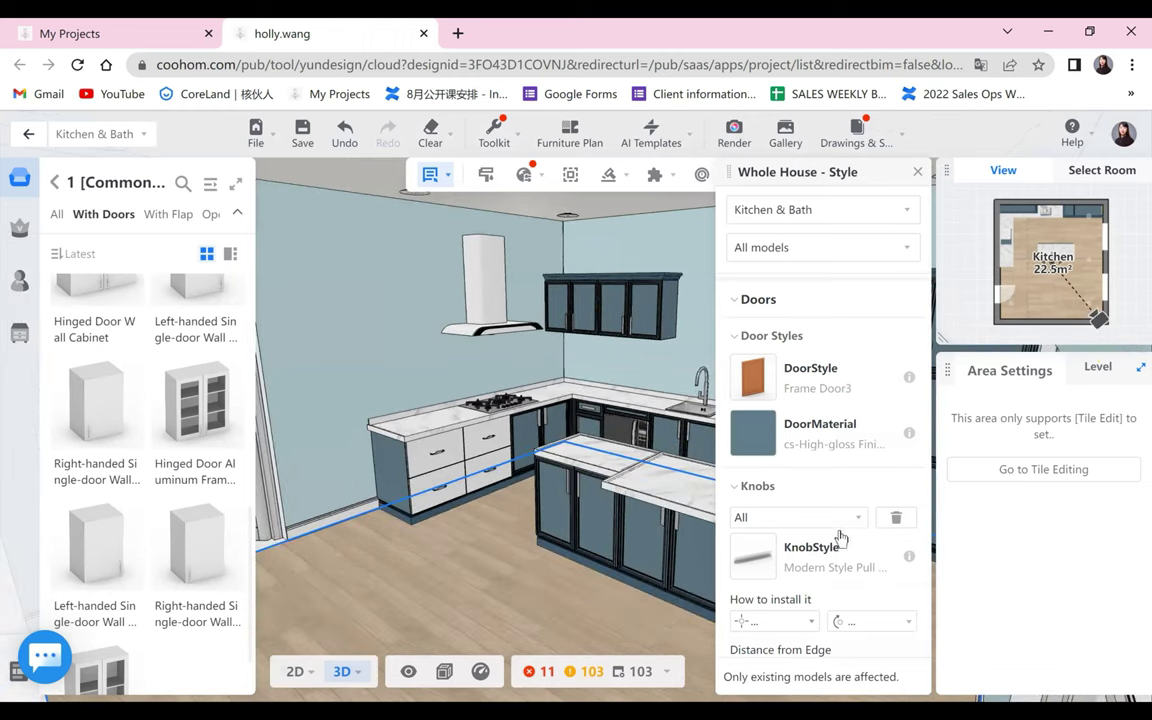
- Review the drawer style and knob settings in the whole-house style settings, and close them
{"action": "scroll", "coordinate": [778, 474], "scroll_direction": "down", "scroll_amount": 3}
{"action": "scroll", "coordinate": [780, 490], "scroll_direction": "down", "scroll_amount": 1}
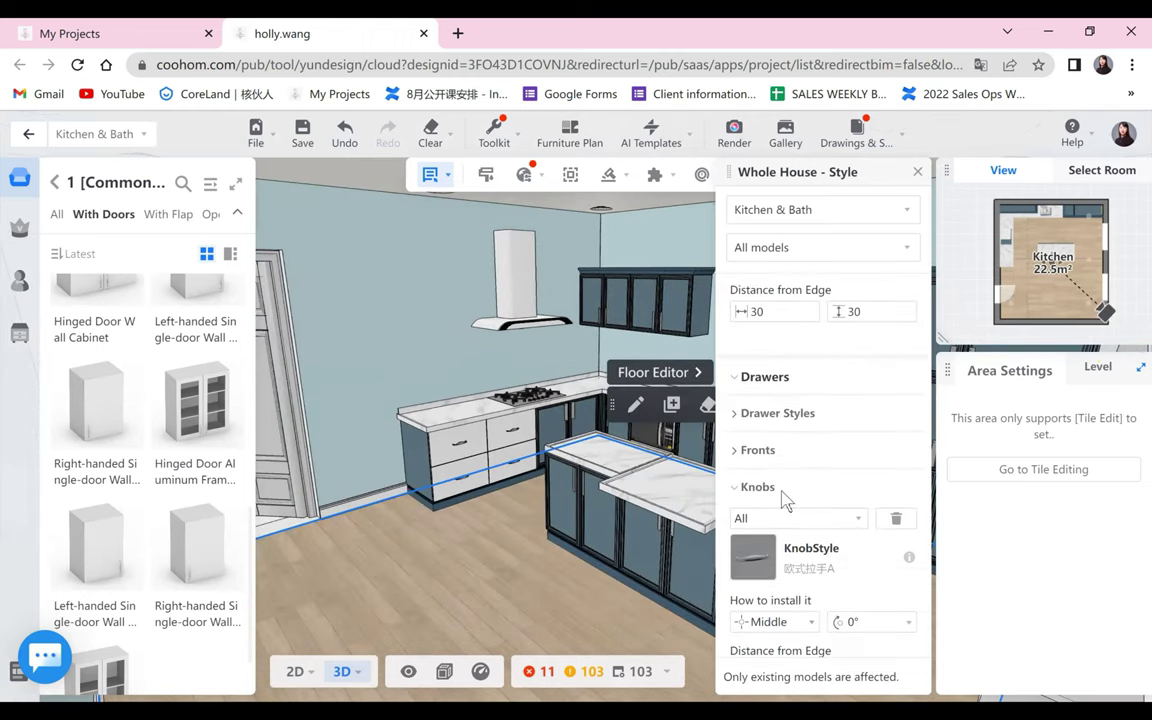
{"action": "mouse_move", "coordinate": [753, 585]}
{"action": "left_click", "coordinate": [917, 172]}
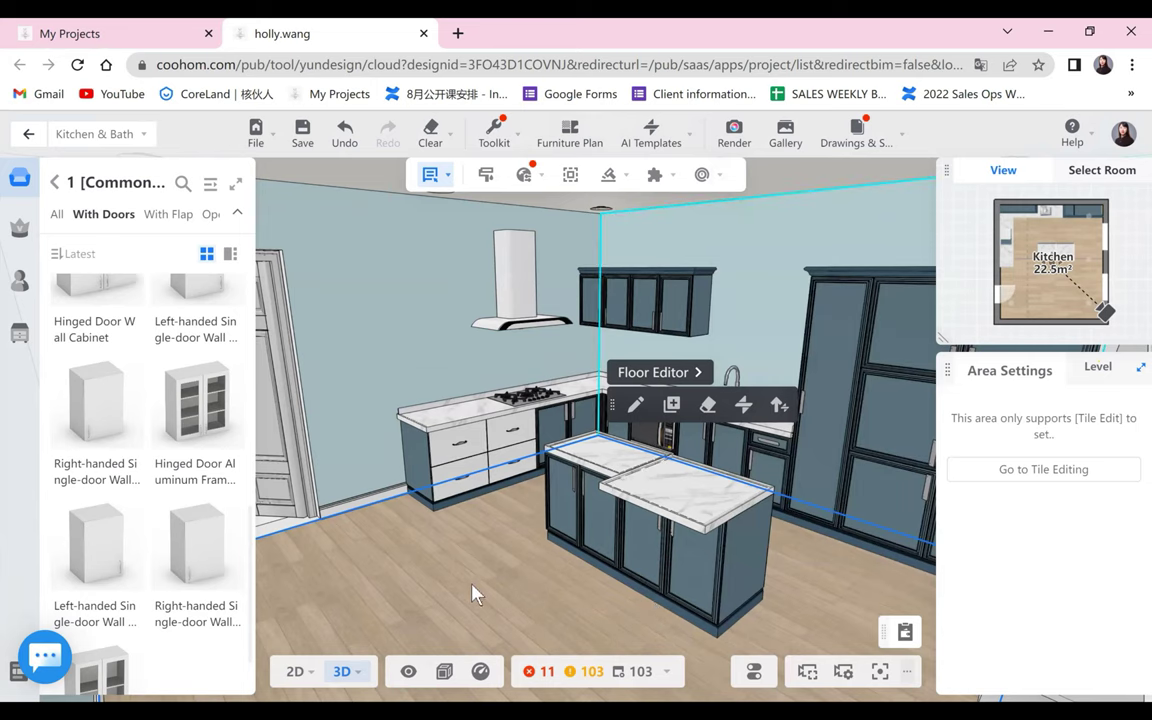
- Copy an island cabinet door's style with the Style Brush onto the four white drawer fronts beside the cooktop
{"action": "left_click_drag", "start_coordinate": [540, 167], "coordinate": [413, 147]}
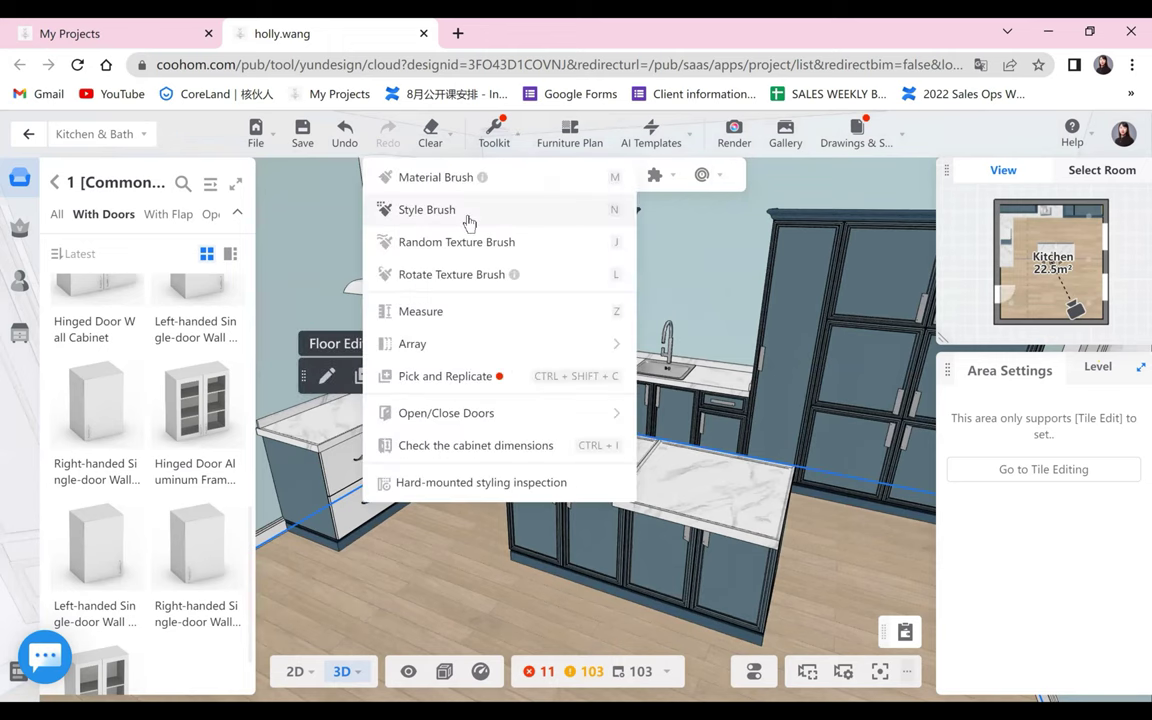
{"action": "mouse_move", "coordinate": [493, 135]}
{"action": "left_click", "coordinate": [469, 218]}
{"action": "left_click", "coordinate": [547, 525]}
{"action": "left_click", "coordinate": [375, 463]}
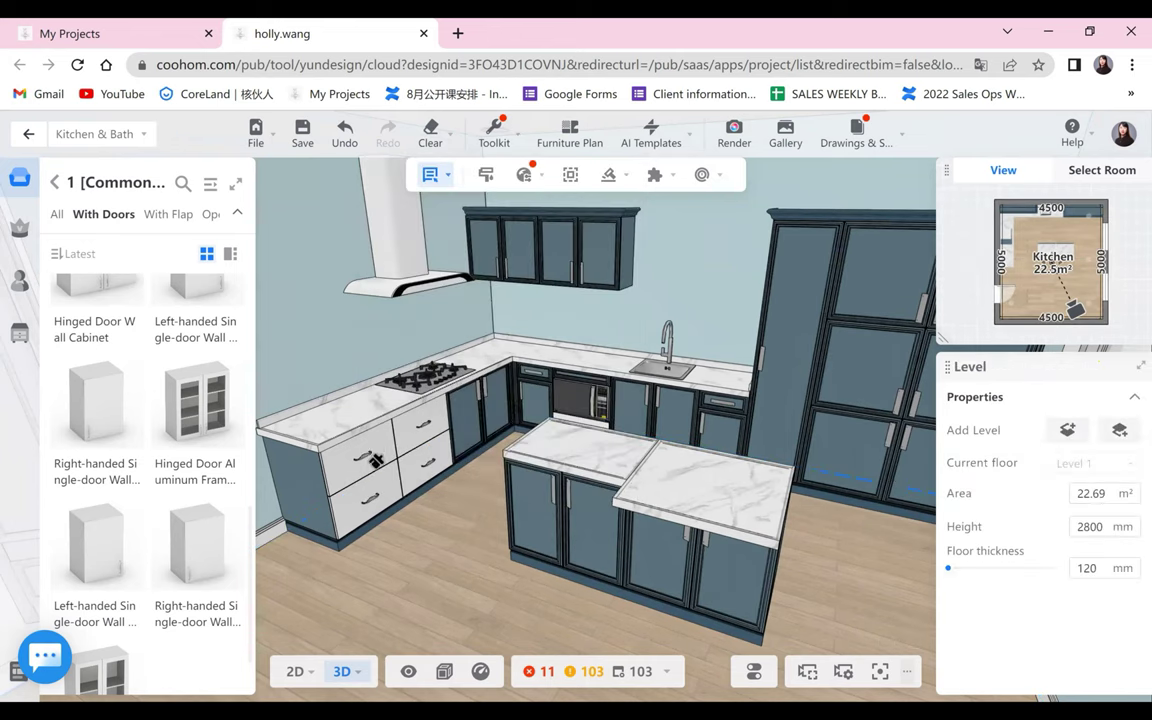
{"action": "left_click", "coordinate": [425, 441]}
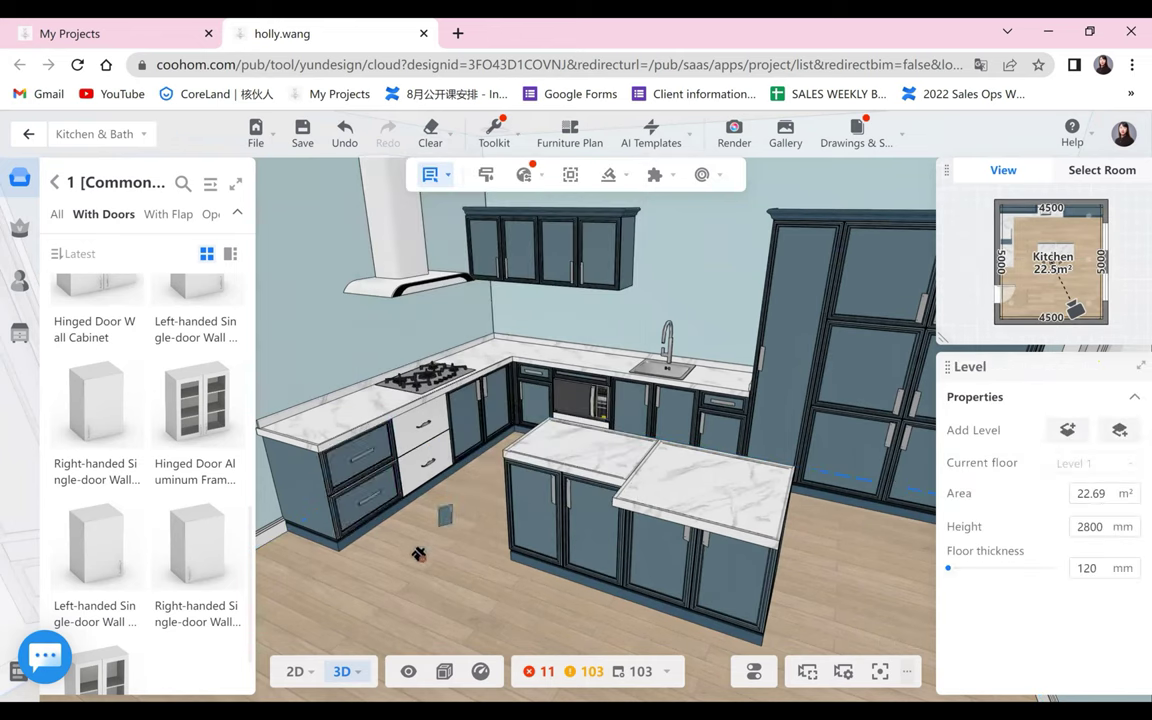
{"action": "left_click", "coordinate": [365, 495]}
{"action": "left_click", "coordinate": [421, 463]}
{"action": "left_click_drag", "start_coordinate": [380, 403], "coordinate": [620, 600]}
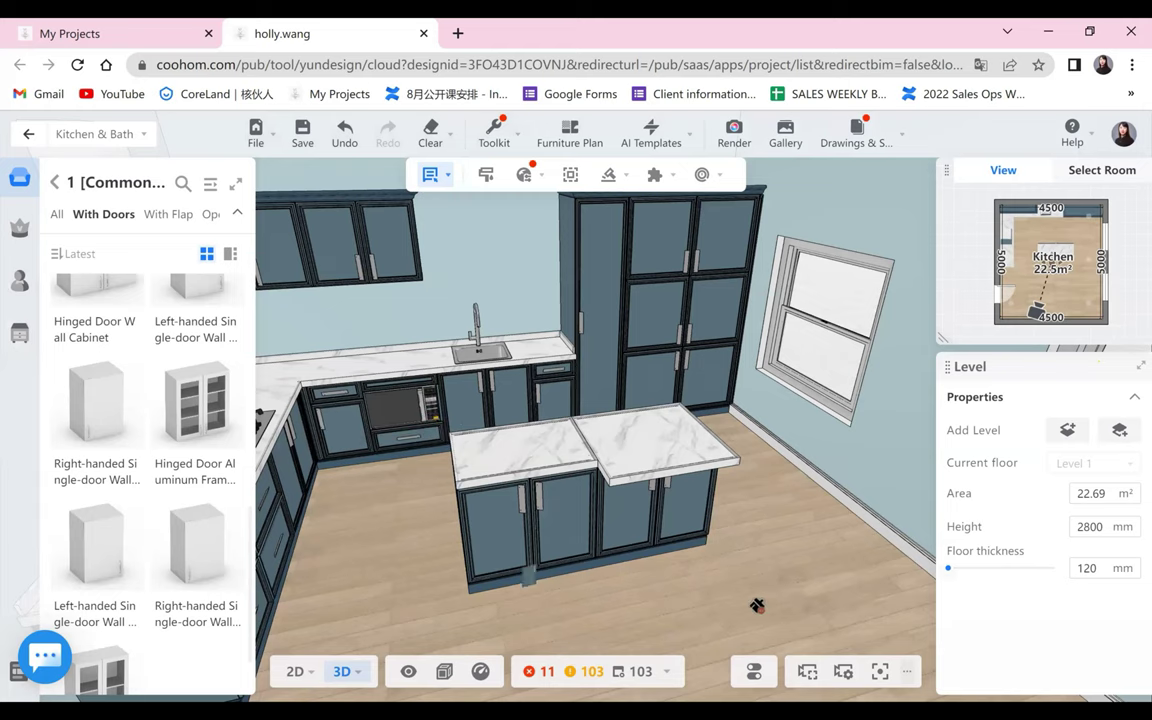
{"action": "left_click", "coordinate": [728, 614]}
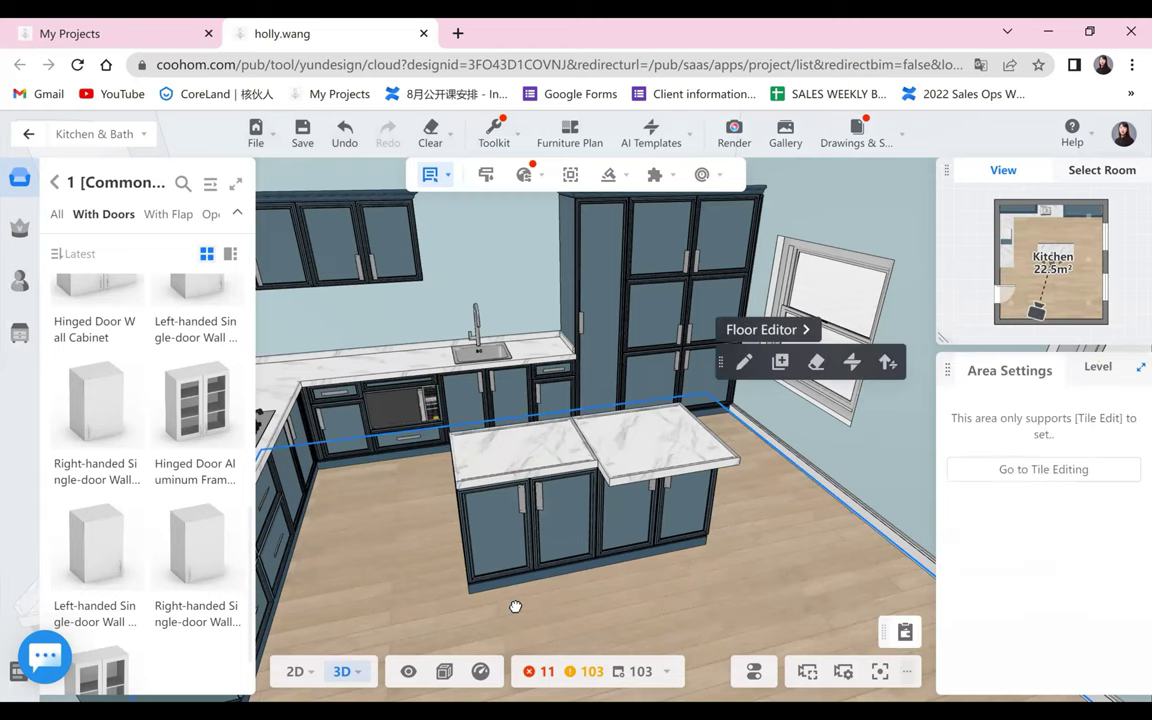
- Remove the knobs from both hinged-door base cabinets of the kitchen island
{"action": "left_click_drag", "start_coordinate": [850, 620], "coordinate": [340, 597]}
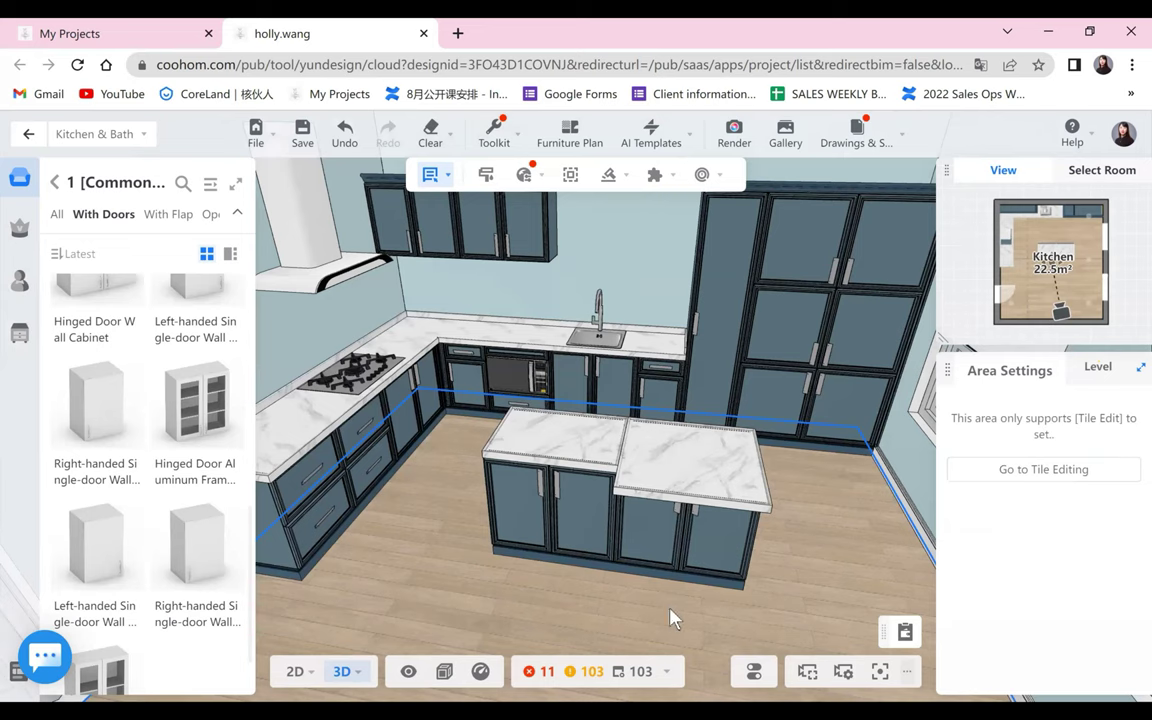
{"action": "left_click_drag", "start_coordinate": [672, 612], "coordinate": [440, 597]}
{"action": "scroll", "coordinate": [589, 507], "scroll_direction": "down", "scroll_amount": 3}
{"action": "left_click_drag", "start_coordinate": [589, 507], "coordinate": [604, 599]}
{"action": "left_click_drag", "start_coordinate": [519, 524], "coordinate": [566, 540]}
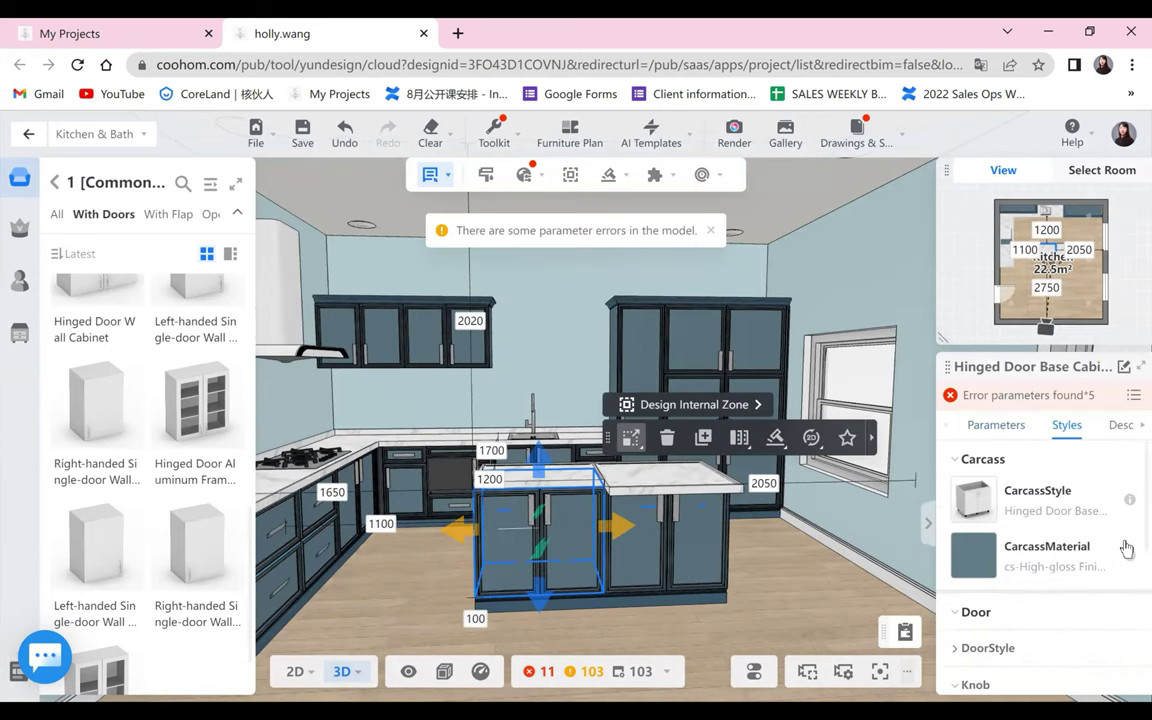
{"action": "scroll", "coordinate": [1000, 560], "scroll_direction": "down", "scroll_amount": 3}
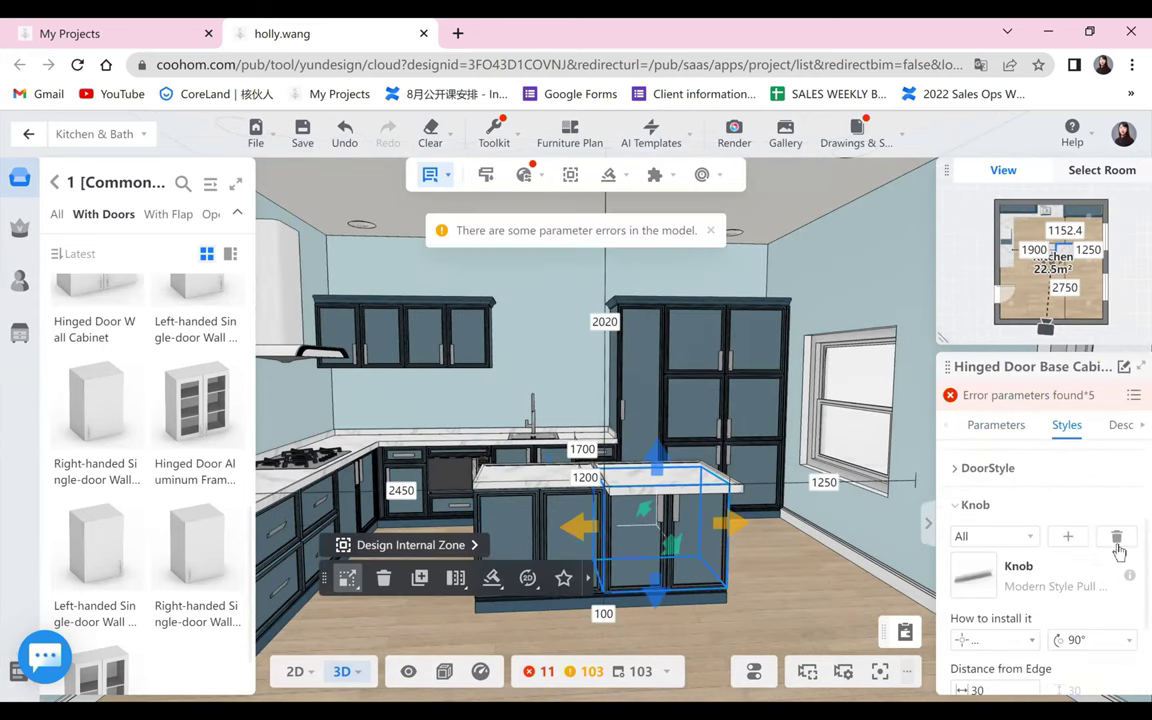
{"action": "left_click", "coordinate": [766, 560]}
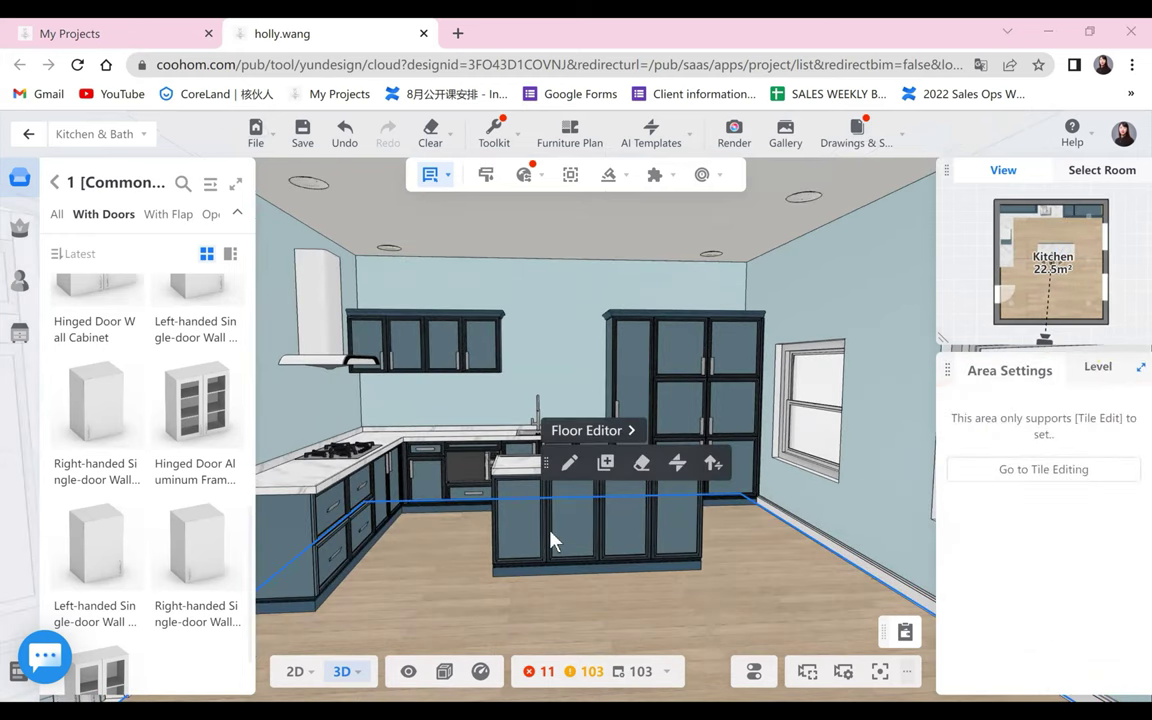
{"action": "left_click", "coordinate": [552, 541]}
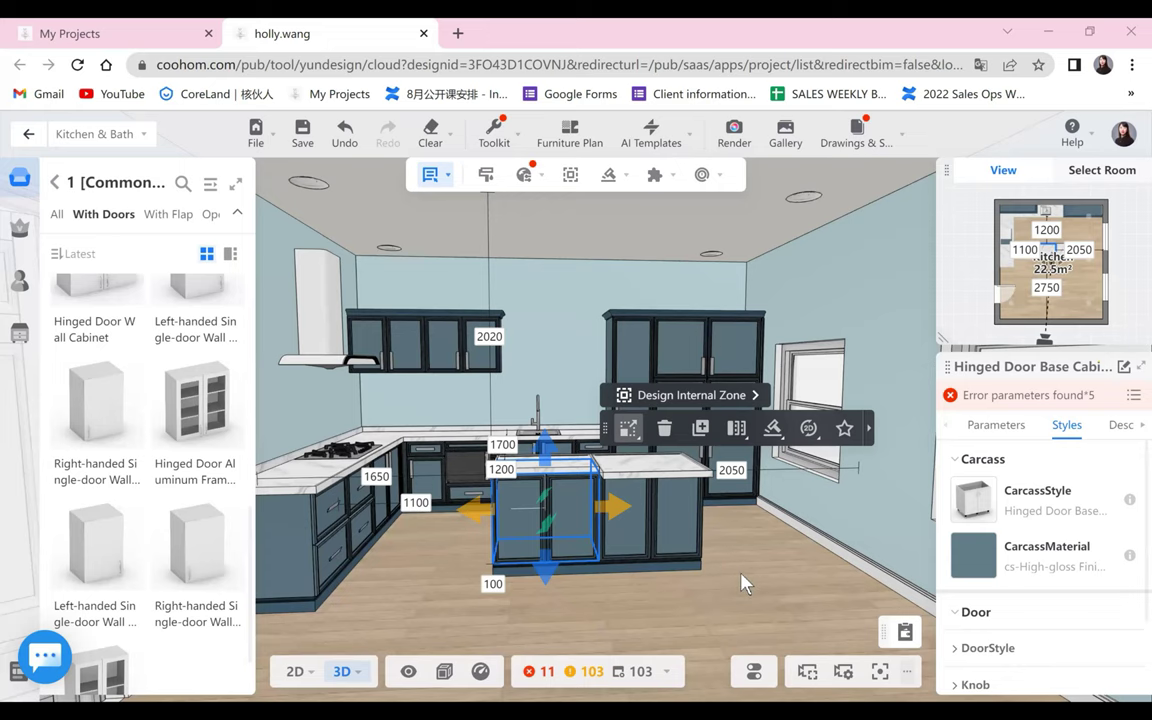
{"action": "left_click", "coordinate": [638, 609]}
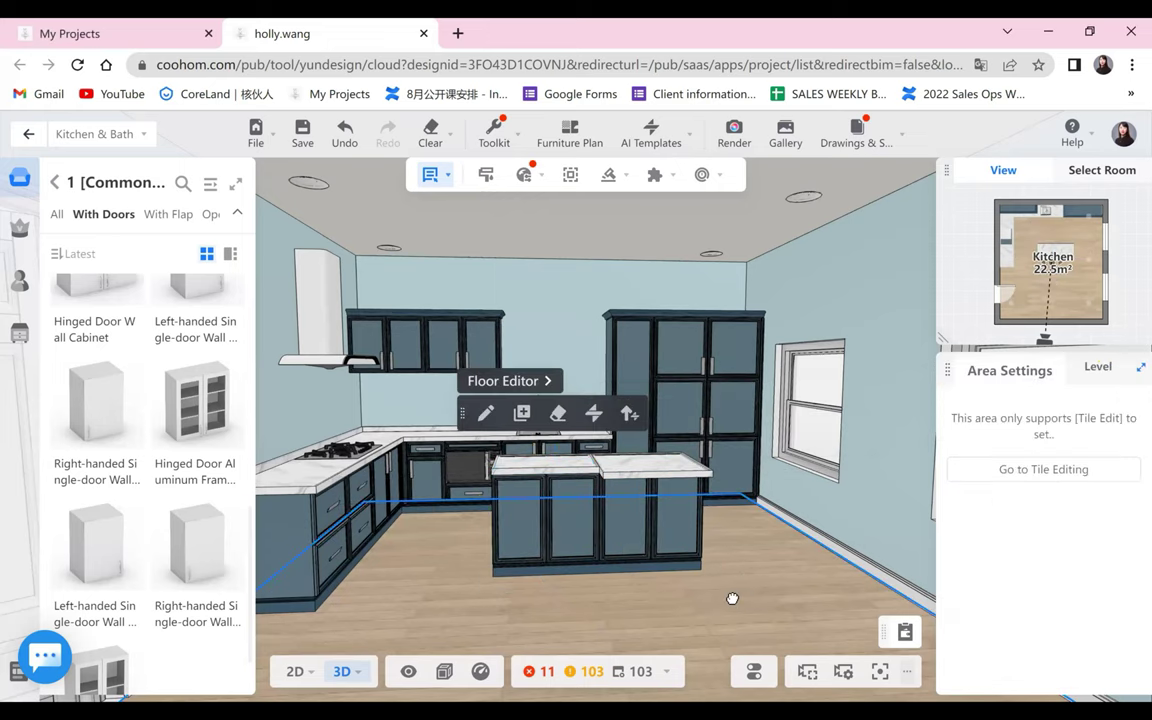
- Try the knob of the tall right-handed door cabinet at the Right position with a 180° rotation
{"action": "scroll", "coordinate": [733, 597], "scroll_direction": "up", "scroll_amount": 2}
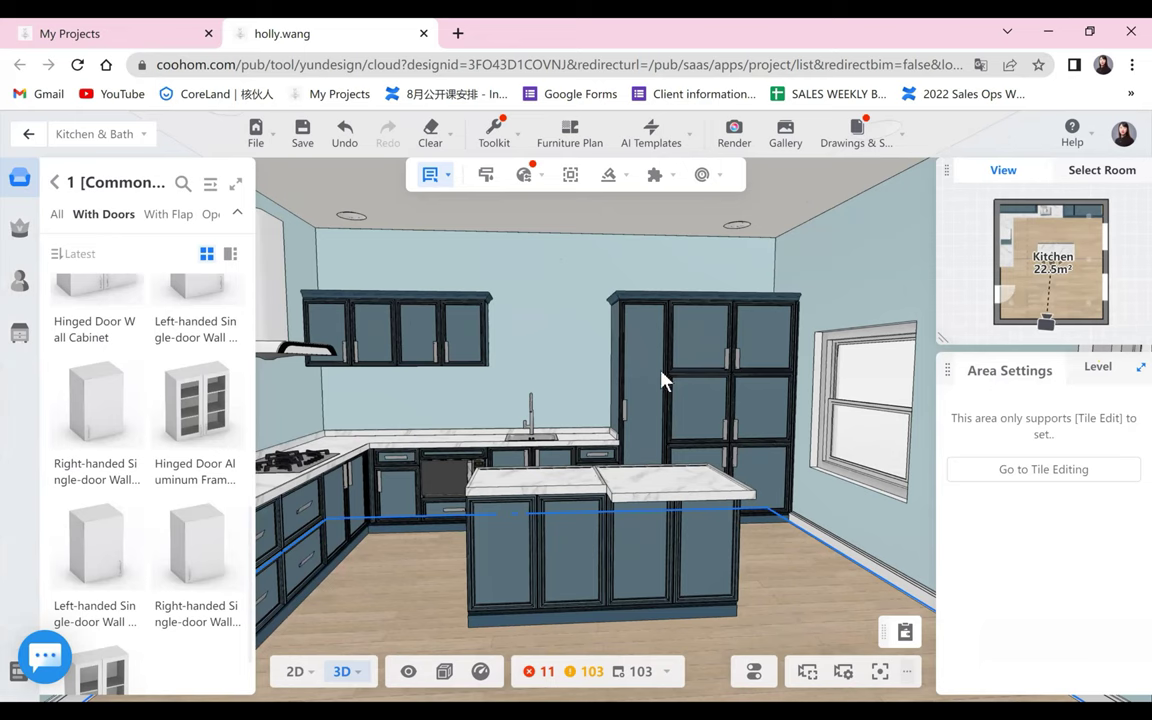
{"action": "scroll", "coordinate": [640, 300], "scroll_direction": "down", "scroll_amount": 2}
{"action": "left_click_drag", "start_coordinate": [869, 600], "coordinate": [862, 577]}
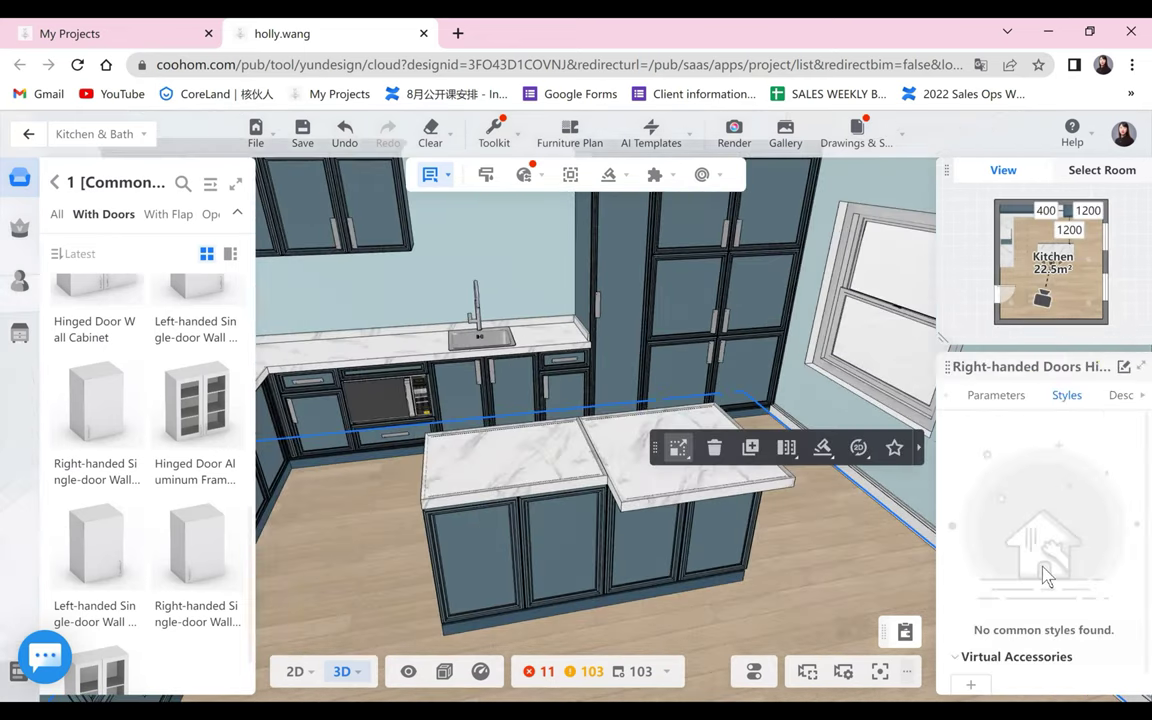
{"action": "scroll", "coordinate": [1030, 560], "scroll_direction": "down", "scroll_amount": 3}
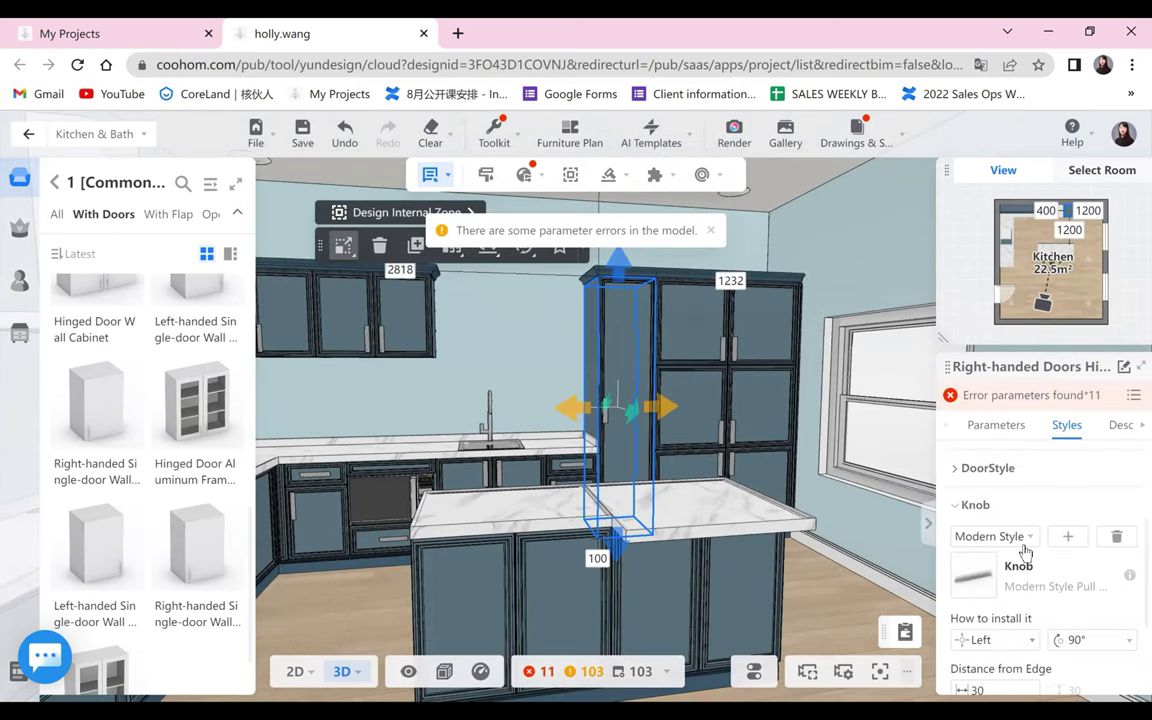
{"action": "scroll", "coordinate": [1025, 553], "scroll_direction": "down", "scroll_amount": 1}
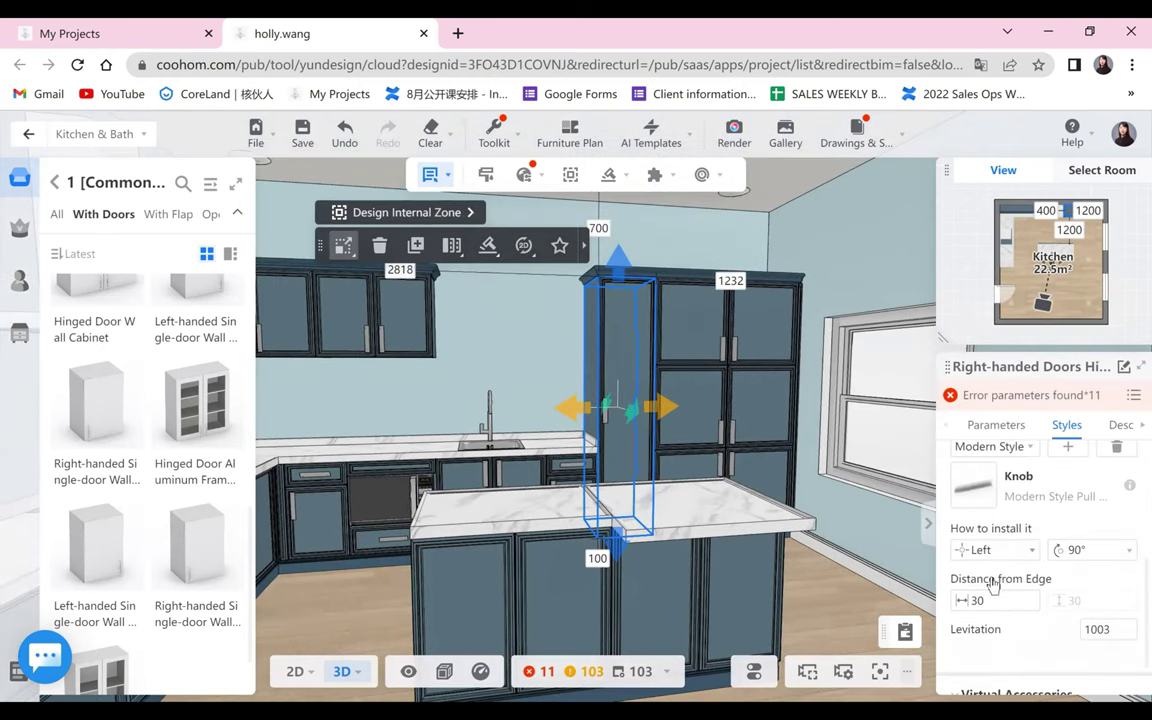
{"action": "left_click", "coordinate": [992, 549]}
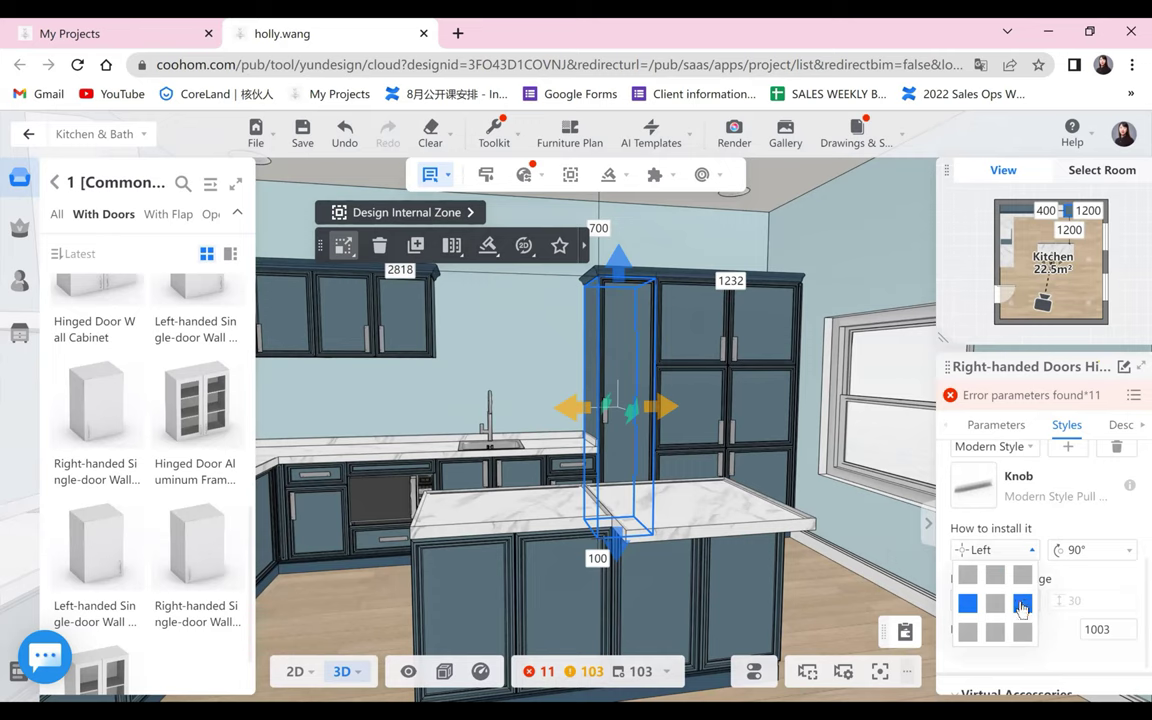
{"action": "left_click", "coordinate": [1021, 603]}
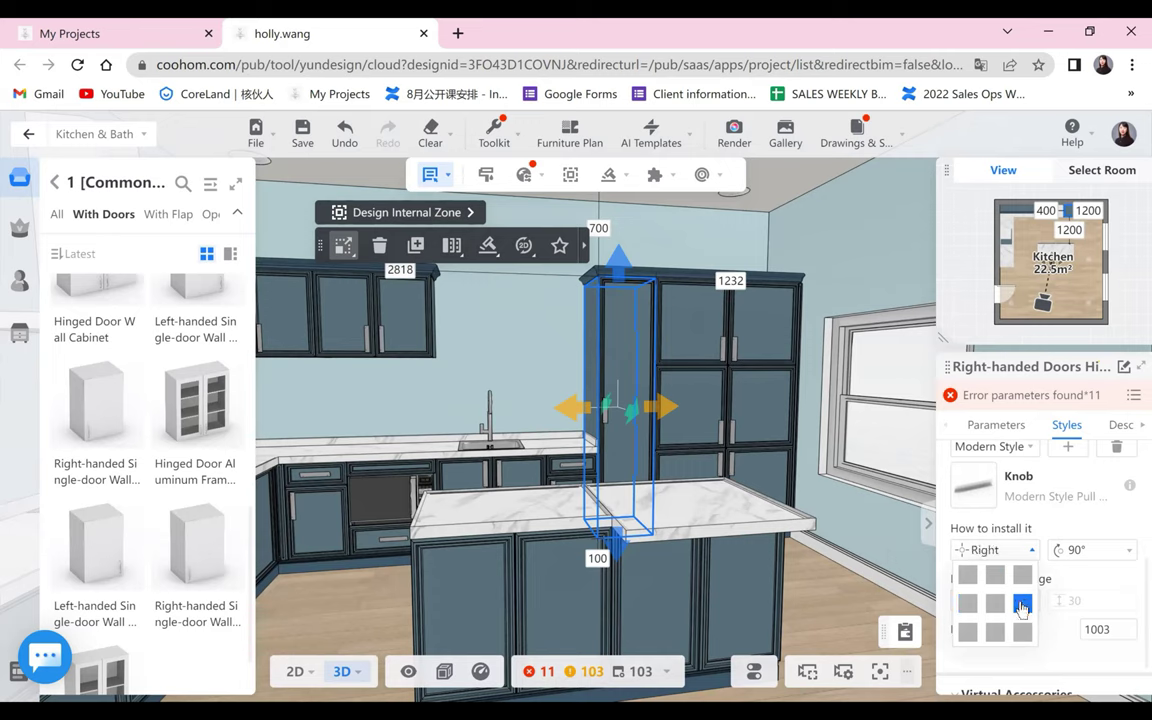
{"action": "left_click", "coordinate": [1122, 555]}
{"action": "left_click", "coordinate": [1070, 613]}
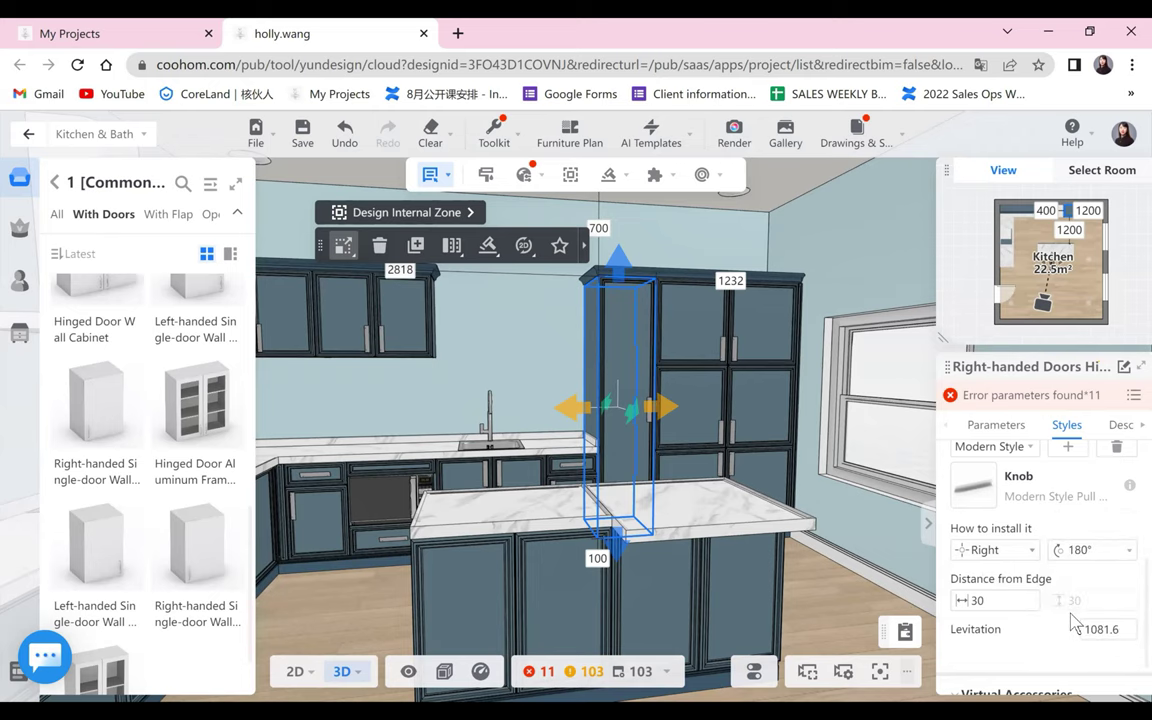
- Try the tall cabinet's knob in the Middle position, and return it to Left with a 90° rotation
{"action": "left_click", "coordinate": [841, 620]}
{"action": "scroll", "coordinate": [699, 303], "scroll_direction": "up", "scroll_amount": 2}
{"action": "left_click_drag", "start_coordinate": [760, 343], "coordinate": [1028, 569]}
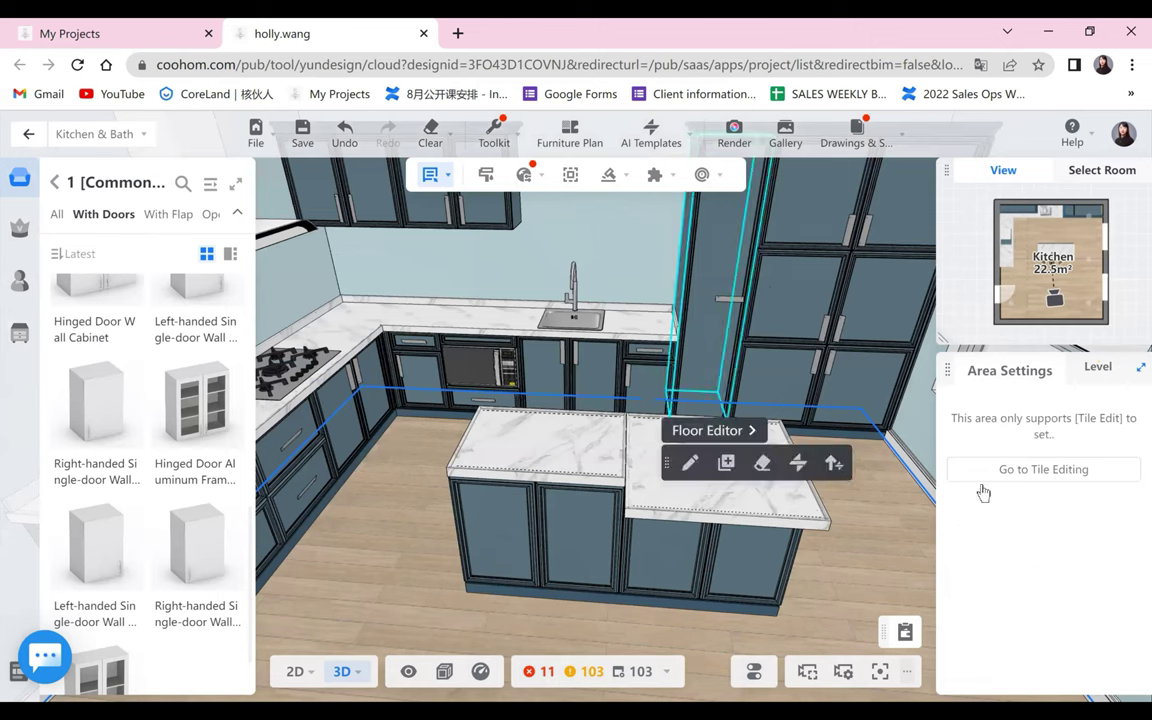
{"action": "left_click", "coordinate": [990, 550]}
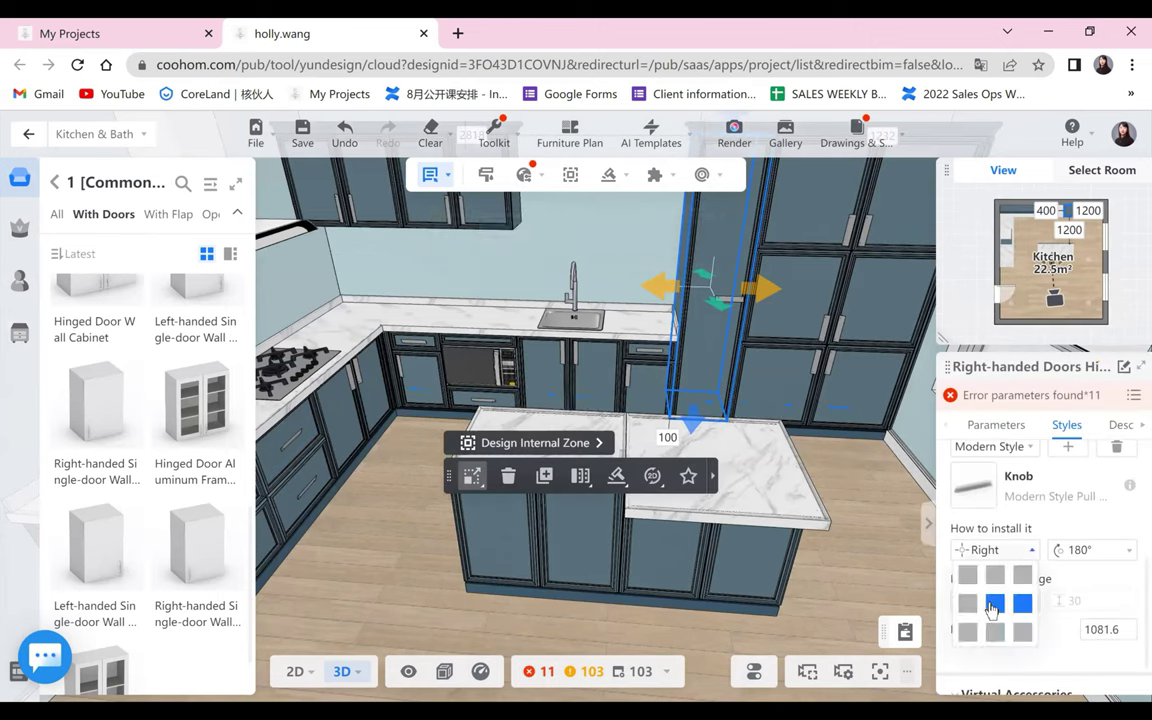
{"action": "left_click", "coordinate": [993, 604]}
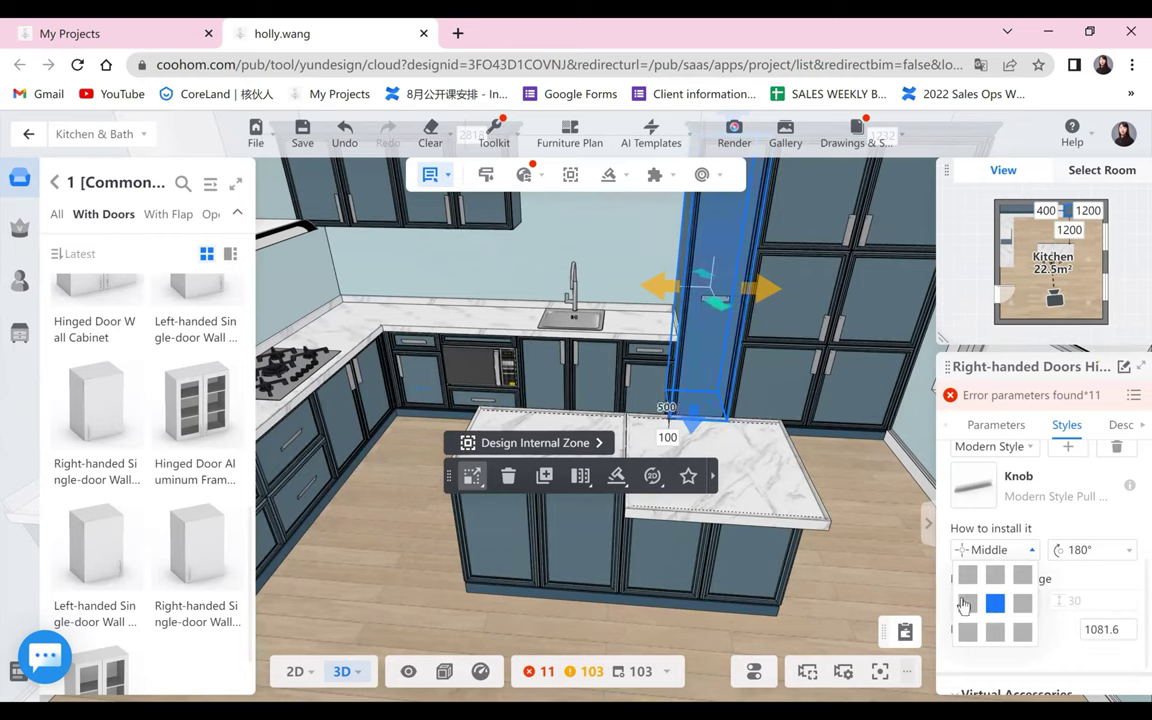
{"action": "left_click", "coordinate": [963, 604]}
{"action": "left_click", "coordinate": [1078, 550]}
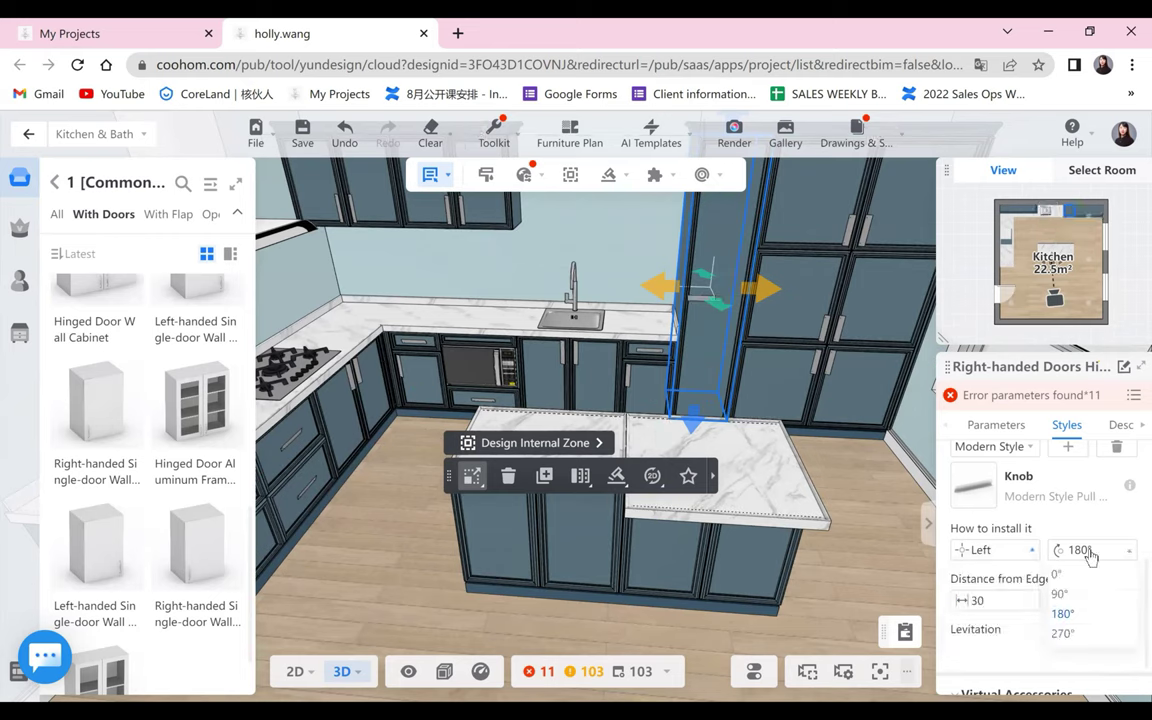
{"action": "left_click", "coordinate": [1062, 593]}
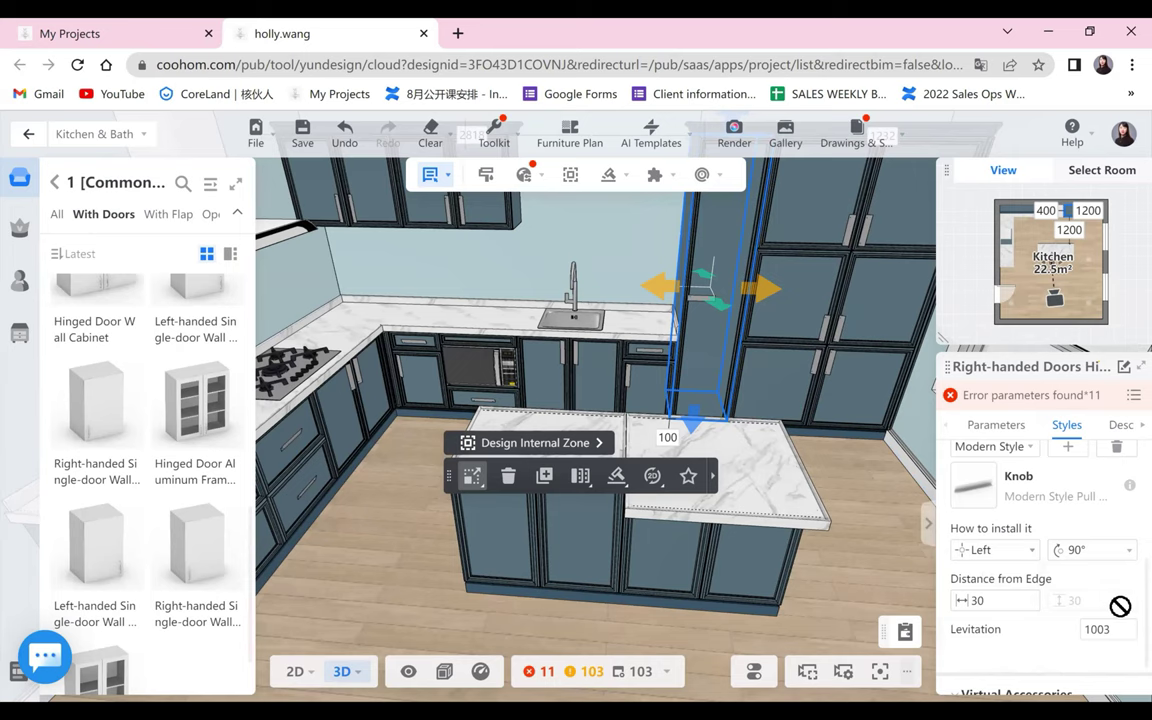
{"action": "left_click", "coordinate": [832, 566]}
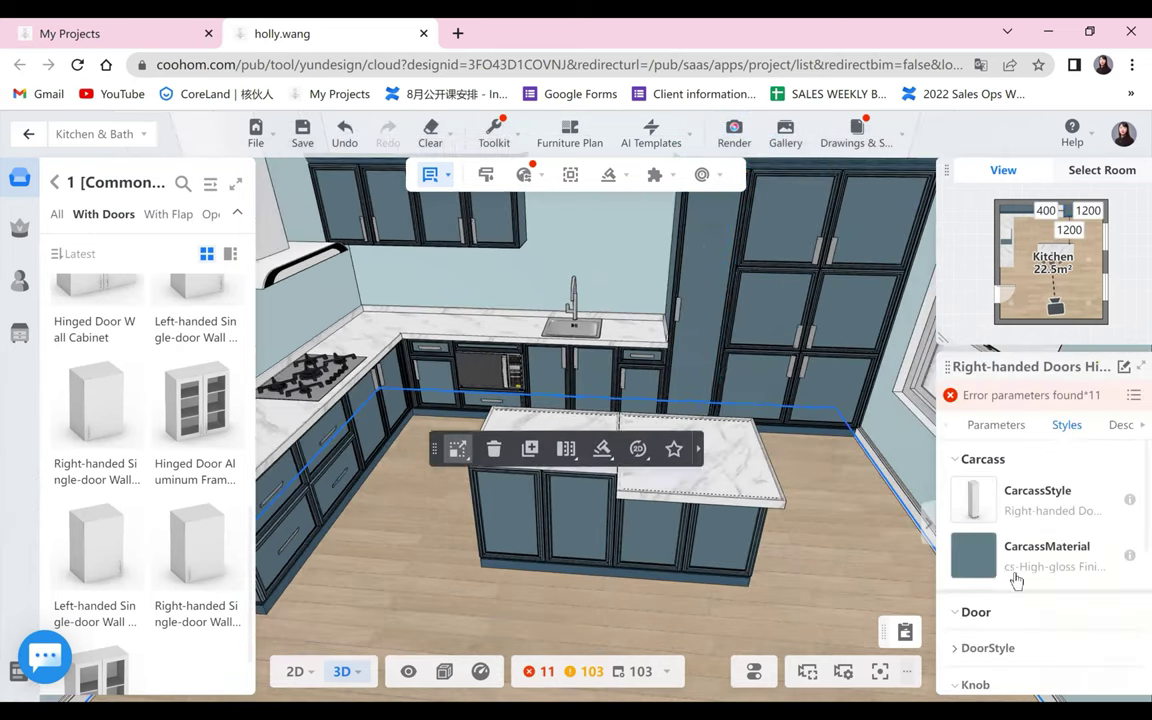
- Try a levitation of 1500 for the tall right-handed cabinet's knob
{"action": "scroll", "coordinate": [1017, 582], "scroll_direction": "down", "scroll_amount": 1}
{"action": "scroll", "coordinate": [1013, 580], "scroll_direction": "down", "scroll_amount": 1}
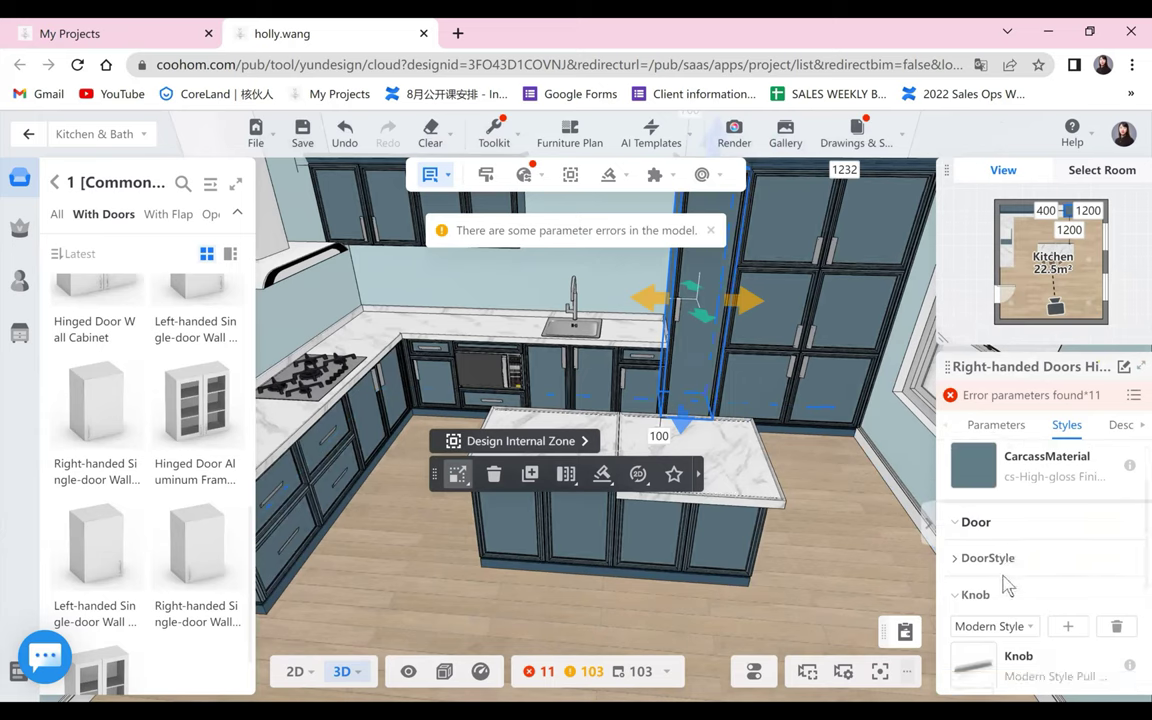
{"action": "scroll", "coordinate": [1100, 572], "scroll_direction": "down", "scroll_amount": 8}
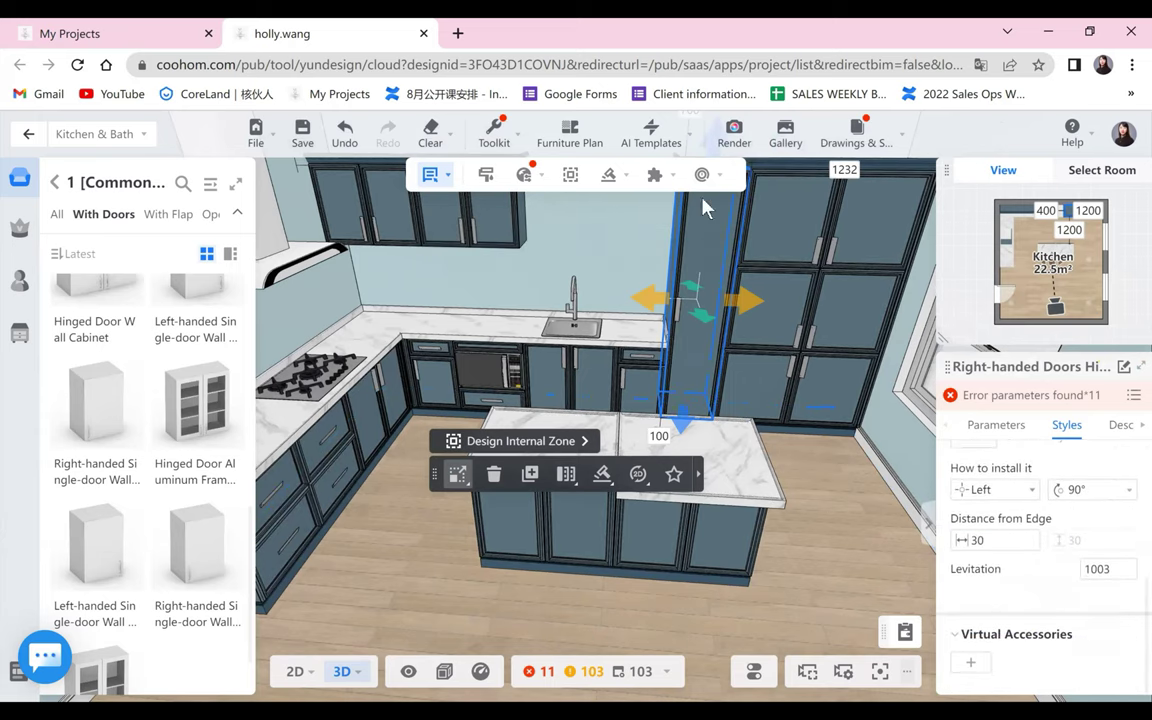
{"action": "left_click", "coordinate": [1110, 572]}
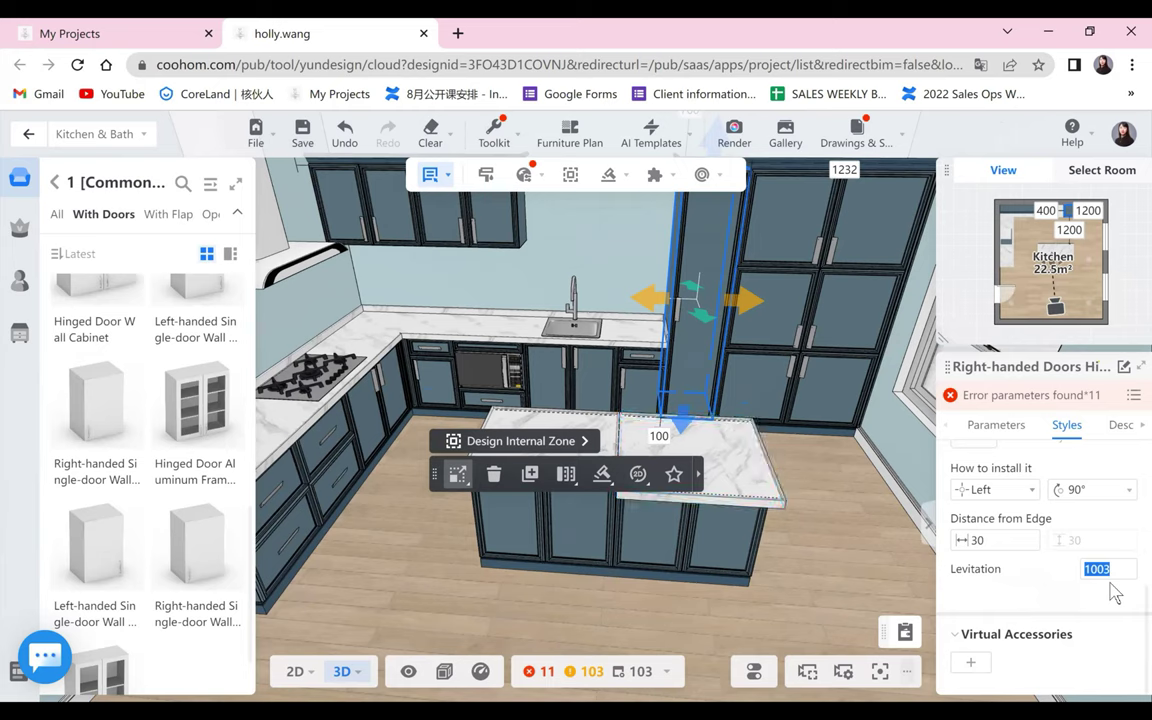
{"action": "type", "text": "1500"}
{"action": "key", "text": "Return"}
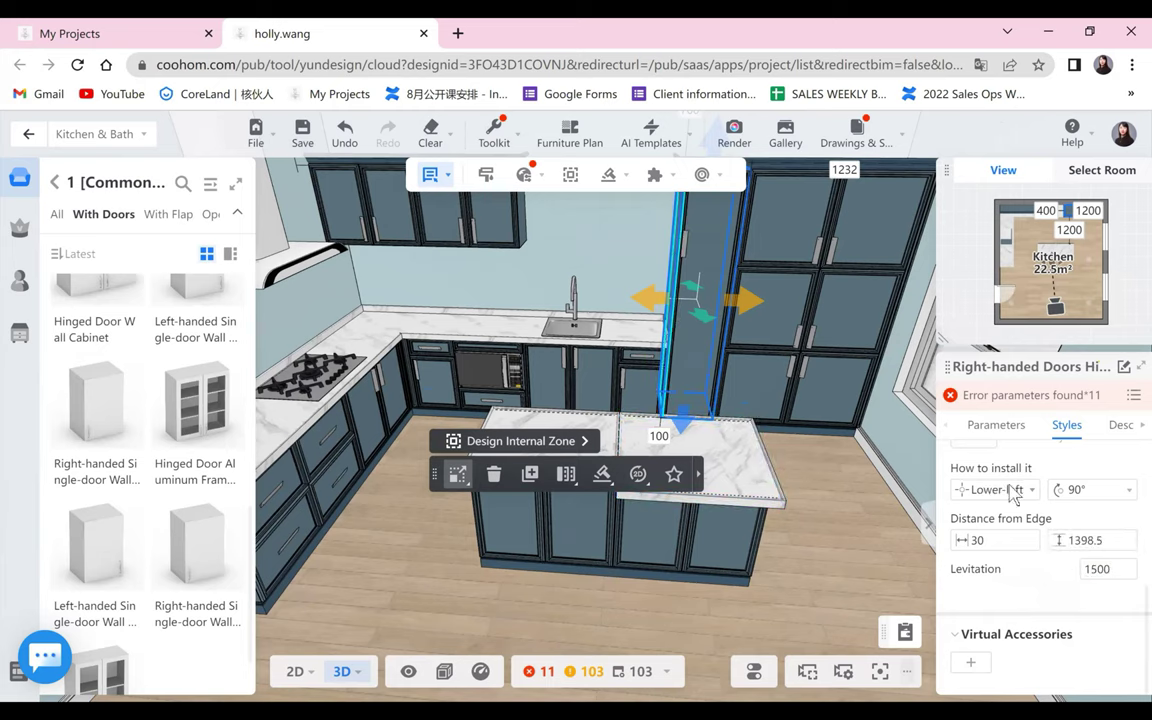
- Set the levitation of the tall right-handed cabinet's knob to 1000
{"action": "left_click_drag", "start_coordinate": [1118, 571], "coordinate": [1045, 576]}
{"action": "type", "text": "1000"}
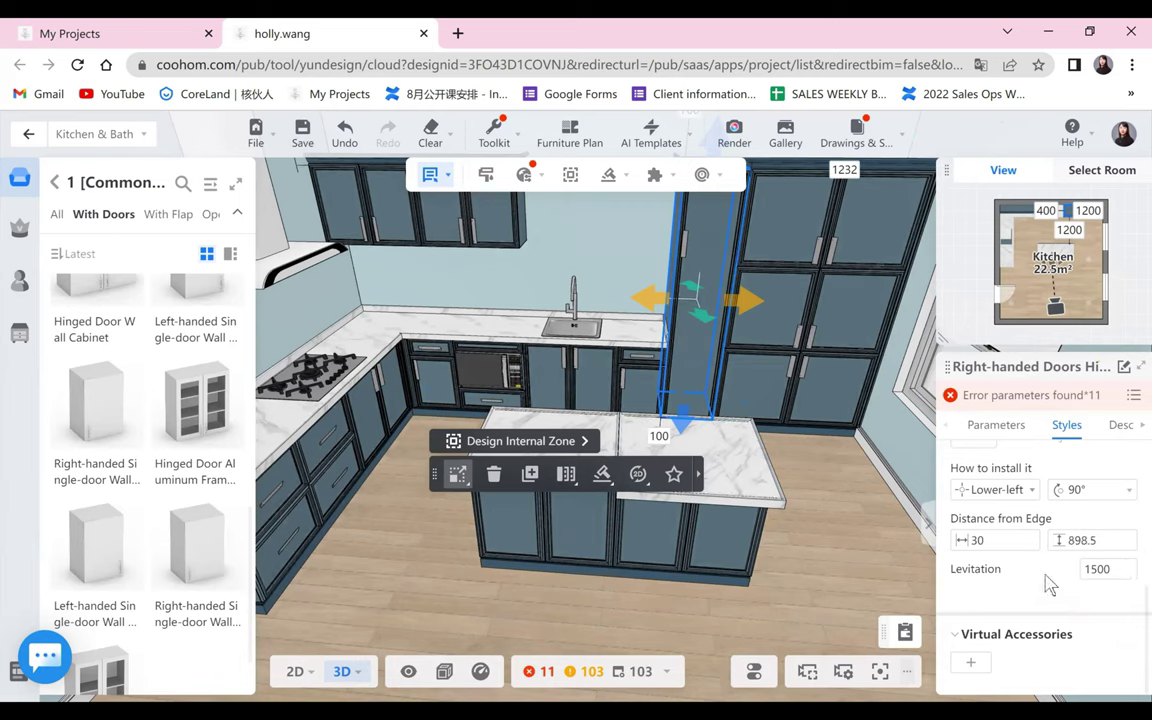
{"action": "left_click", "coordinate": [714, 268]}
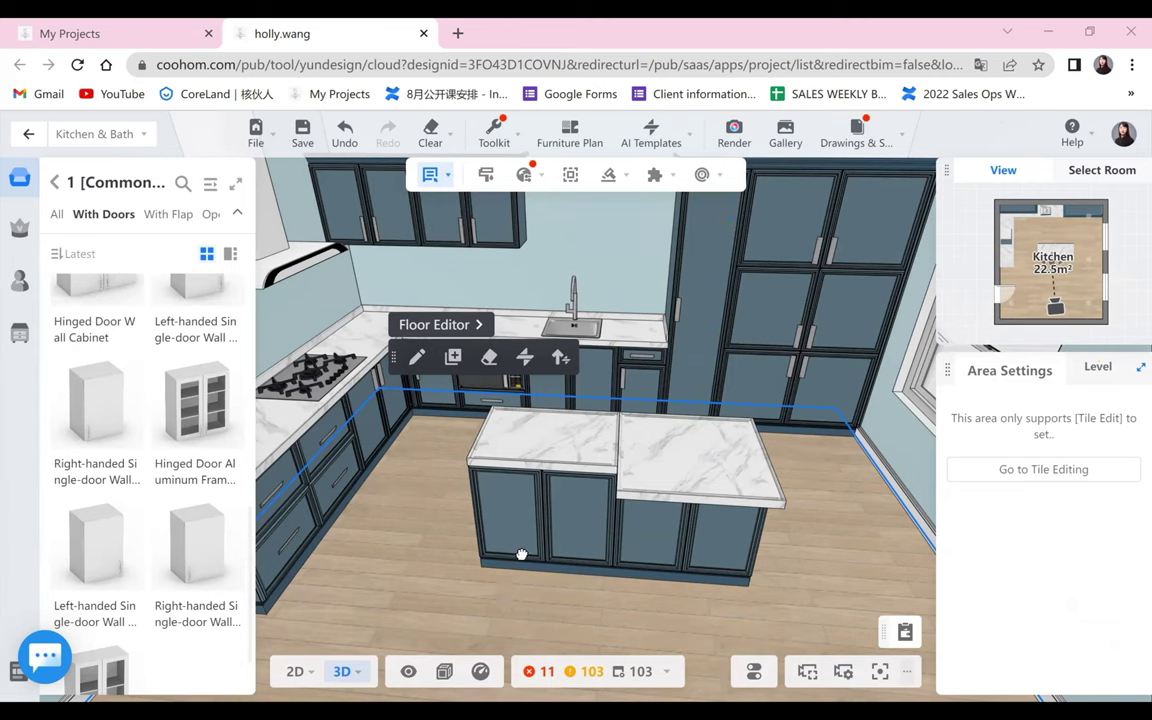
- Look over the styled kitchen and reopen the whole-house style settings for all Kitchen & Bath models
{"action": "left_click_drag", "start_coordinate": [470, 500], "coordinate": [521, 575]}
{"action": "left_click_drag", "start_coordinate": [663, 339], "coordinate": [638, 296]}
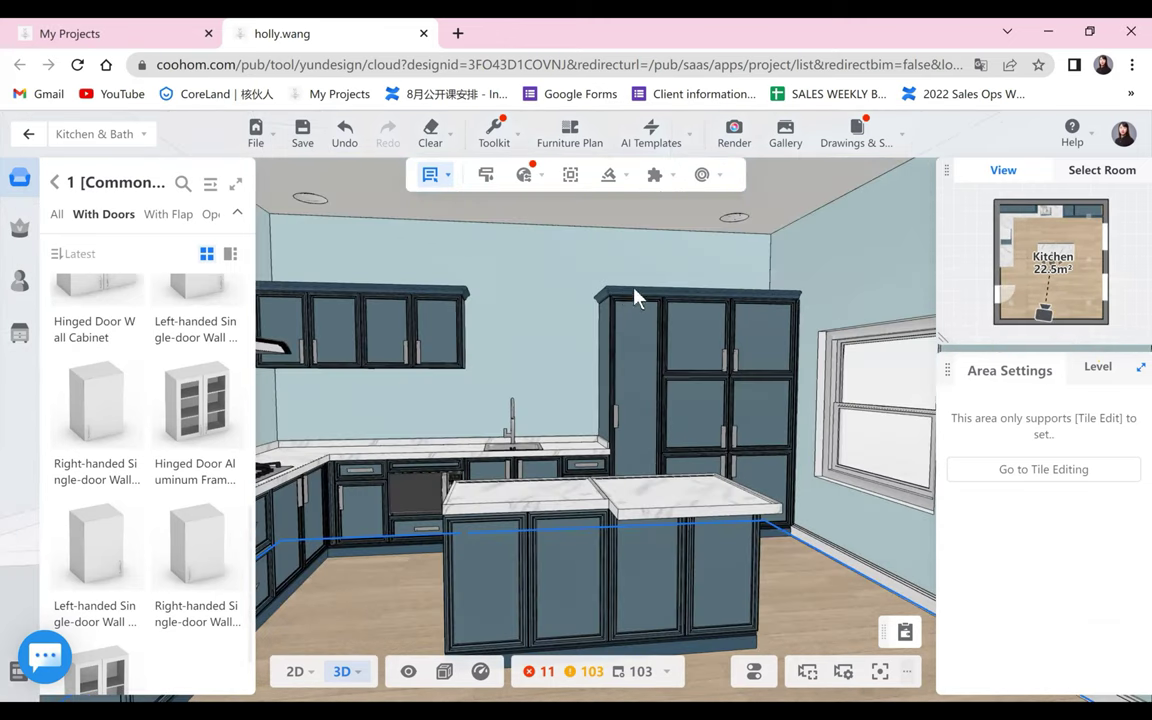
{"action": "left_click_drag", "start_coordinate": [741, 553], "coordinate": [804, 577]}
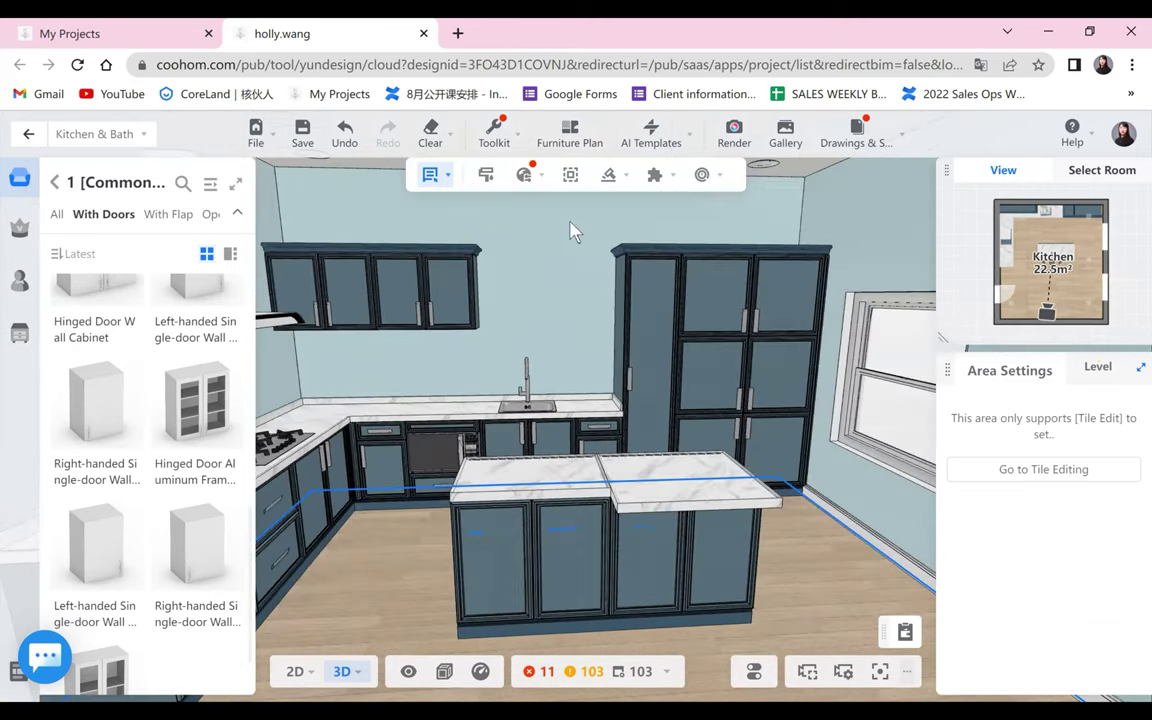
{"action": "left_click", "coordinate": [509, 245]}
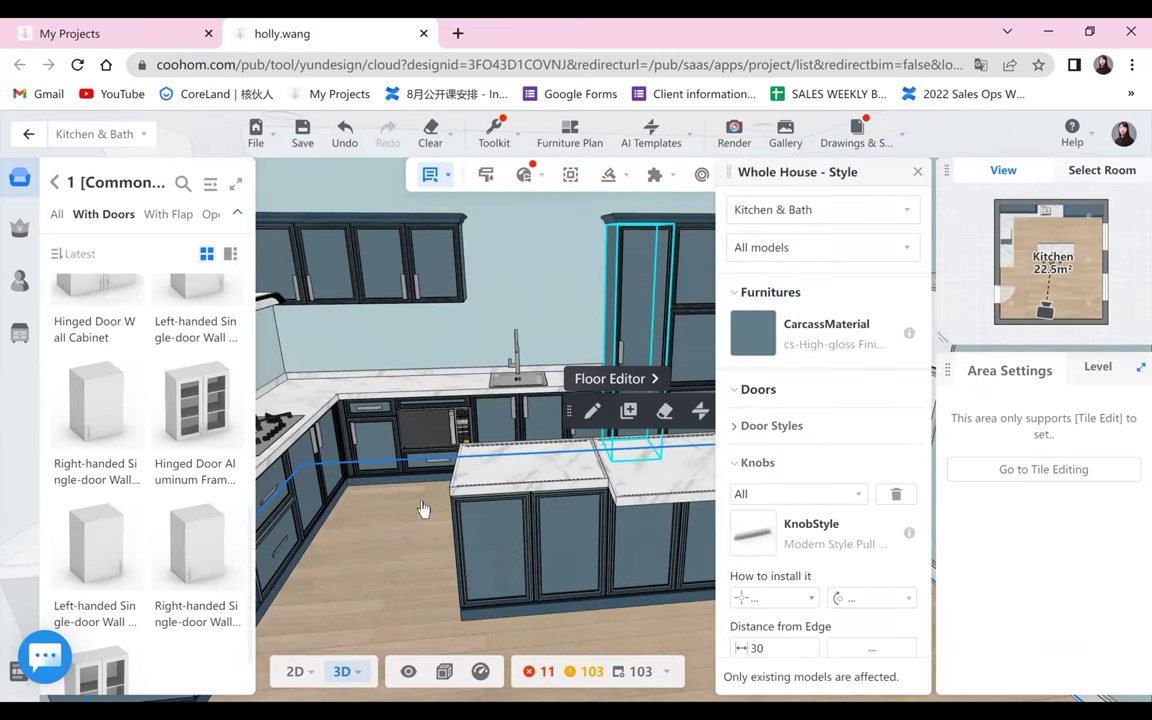
- Browse the public and enterprise catalogs for whole-house carcass materials, then close the whole-house style settings
{"action": "left_click", "coordinate": [388, 600]}
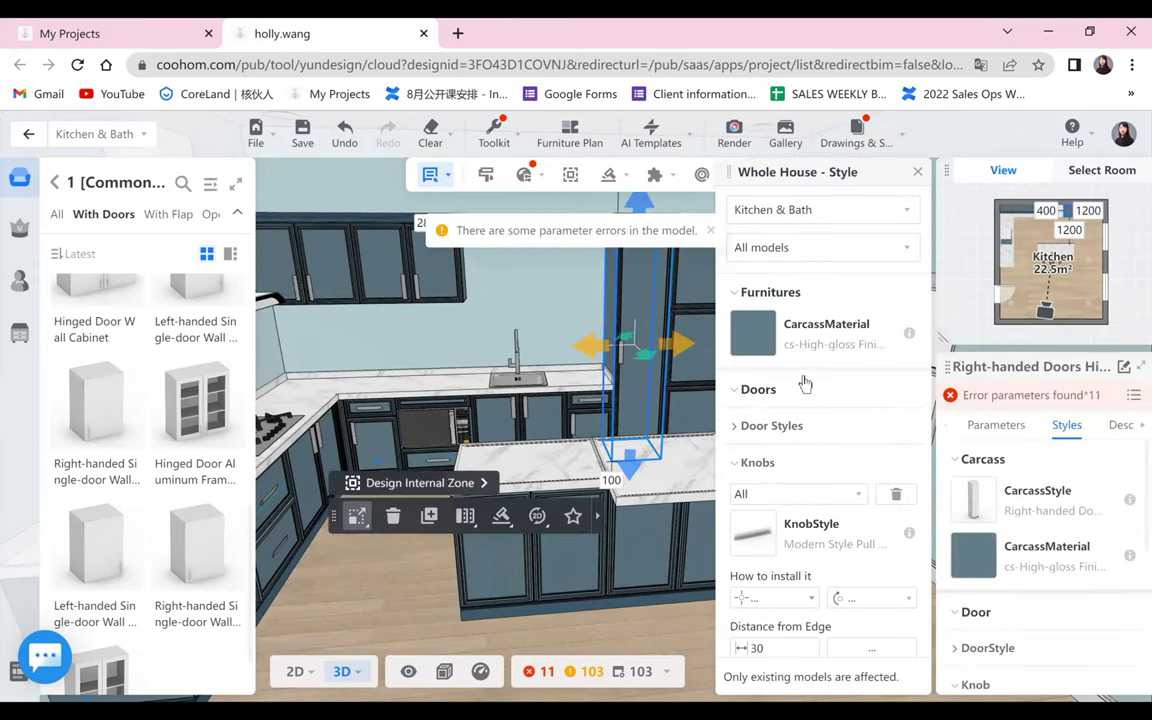
{"action": "left_click", "coordinate": [752, 338]}
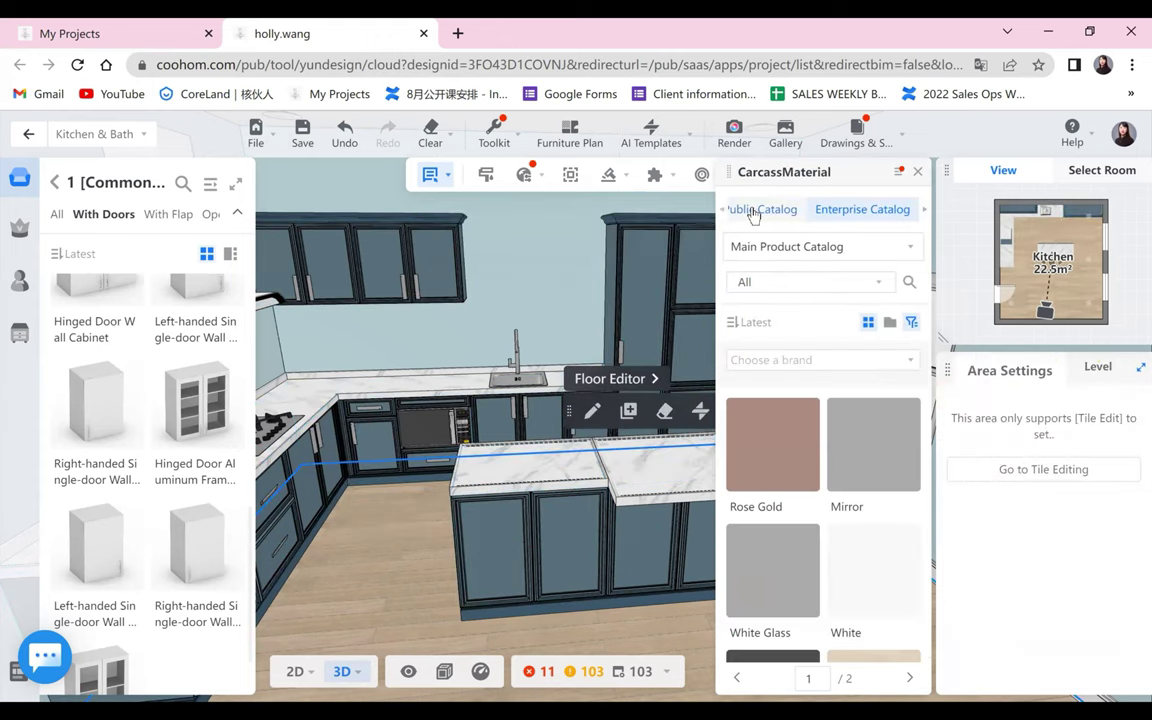
{"action": "left_click", "coordinate": [755, 211]}
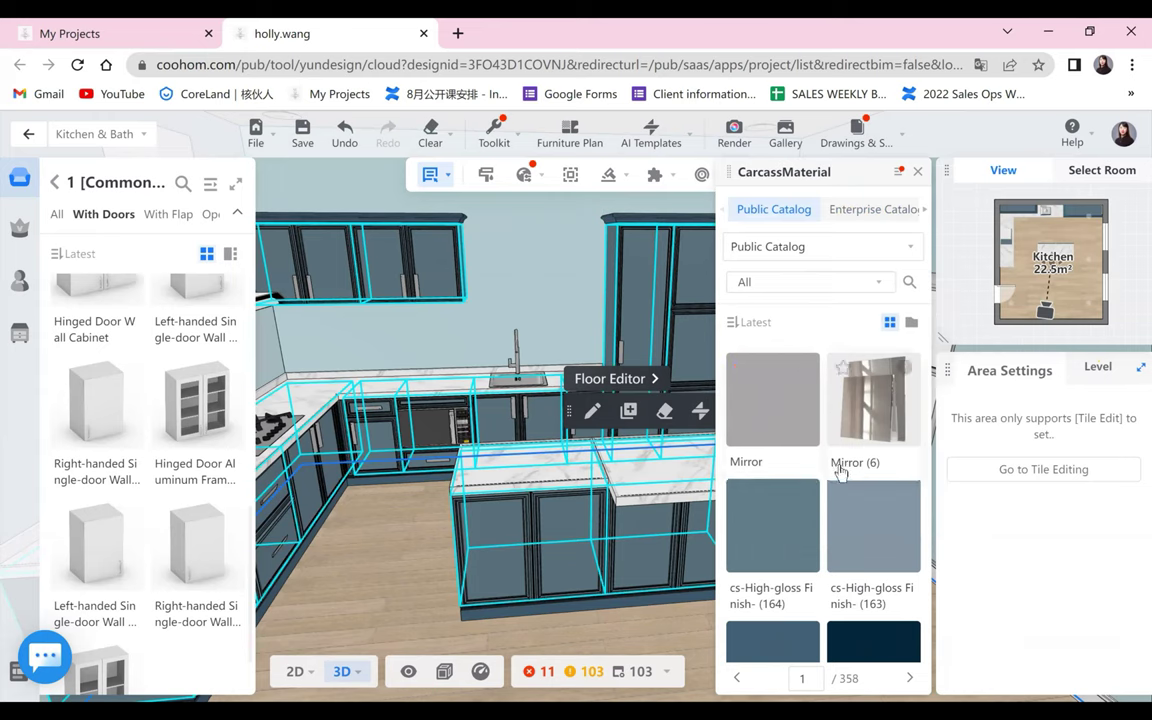
{"action": "left_click", "coordinate": [857, 213]}
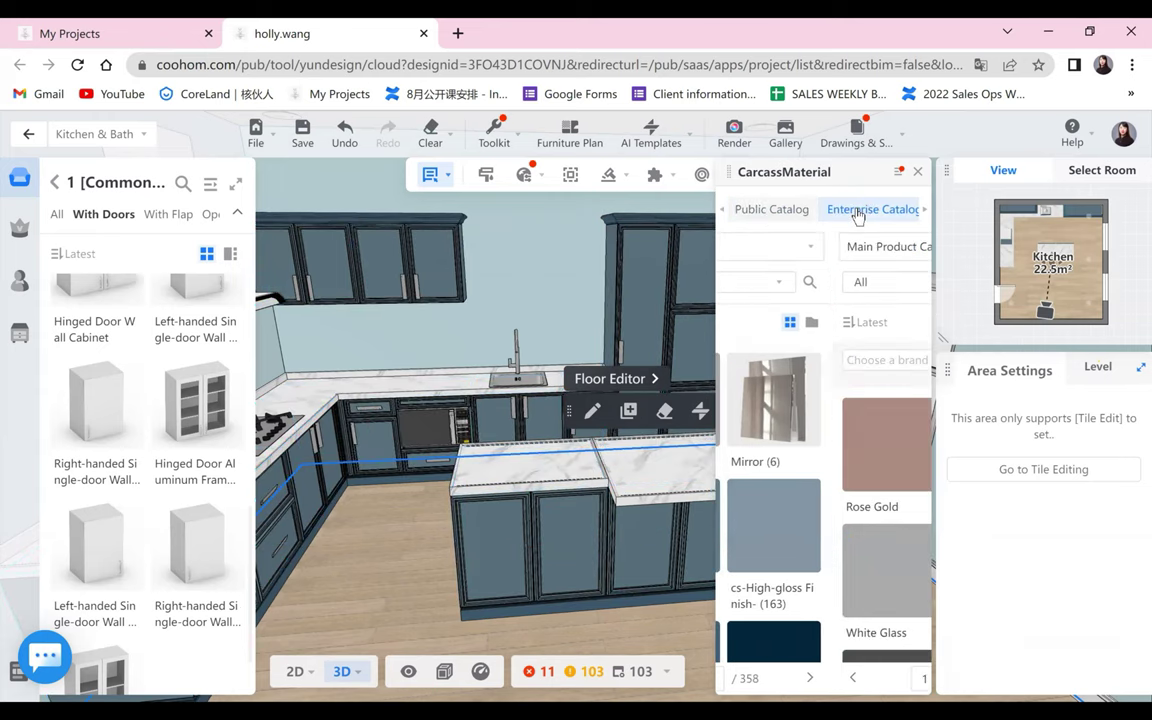
{"action": "scroll", "coordinate": [790, 445], "scroll_direction": "down", "scroll_amount": 1}
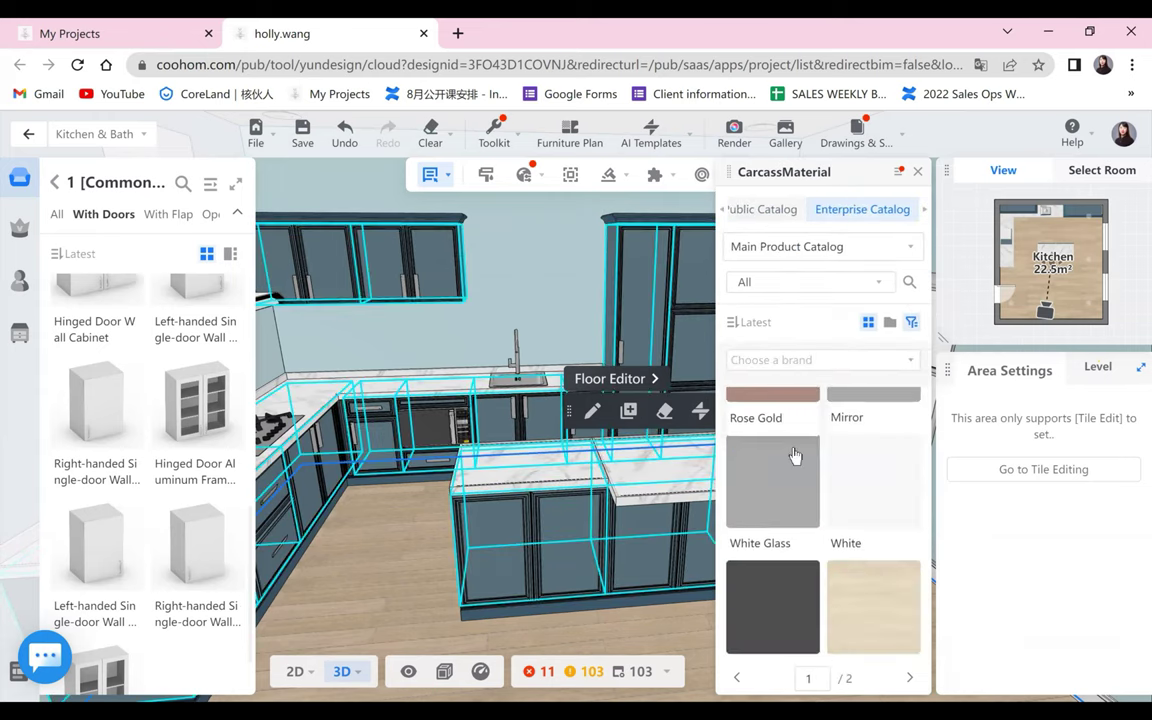
{"action": "scroll", "coordinate": [862, 490], "scroll_direction": "down", "scroll_amount": 3}
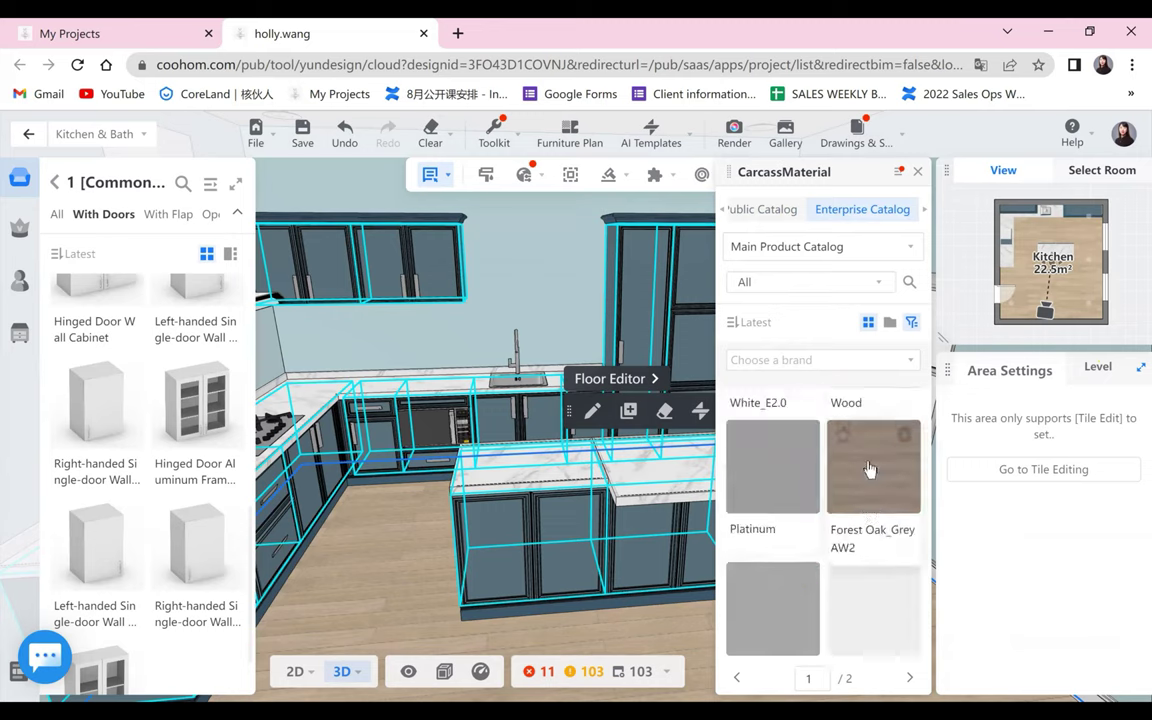
{"action": "scroll", "coordinate": [869, 455], "scroll_direction": "up", "scroll_amount": 3}
{"action": "scroll", "coordinate": [872, 486], "scroll_direction": "up", "scroll_amount": 1}
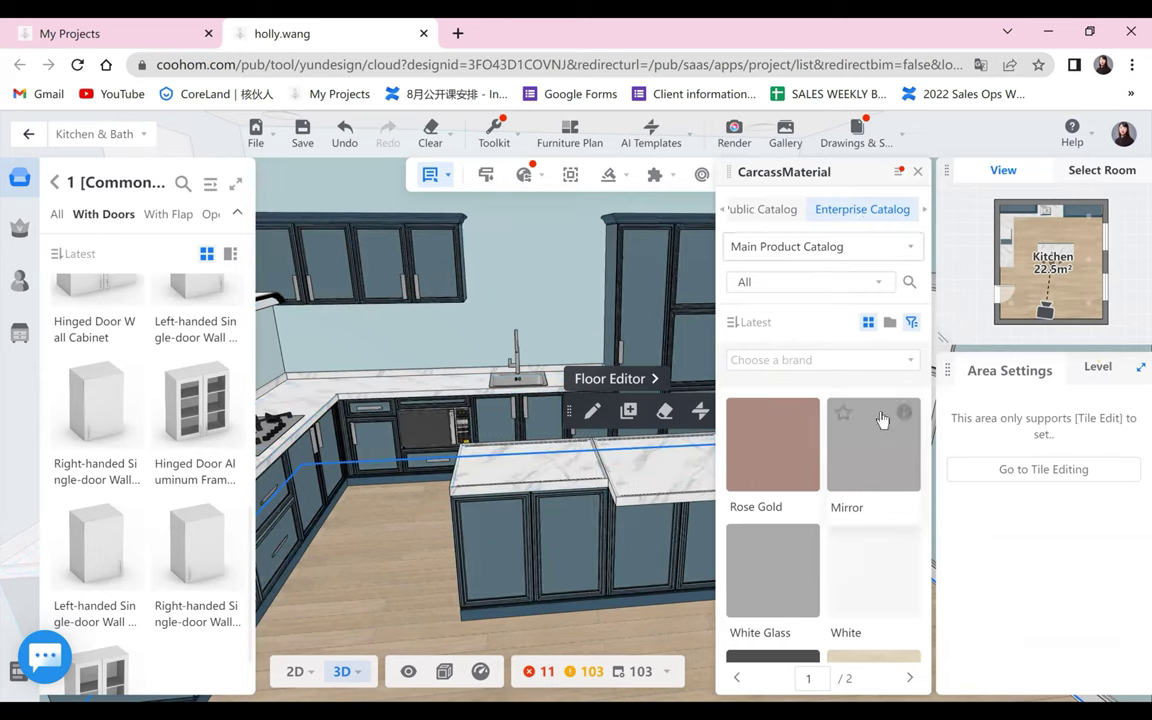
{"action": "scroll", "coordinate": [850, 460], "scroll_direction": "down", "scroll_amount": 2}
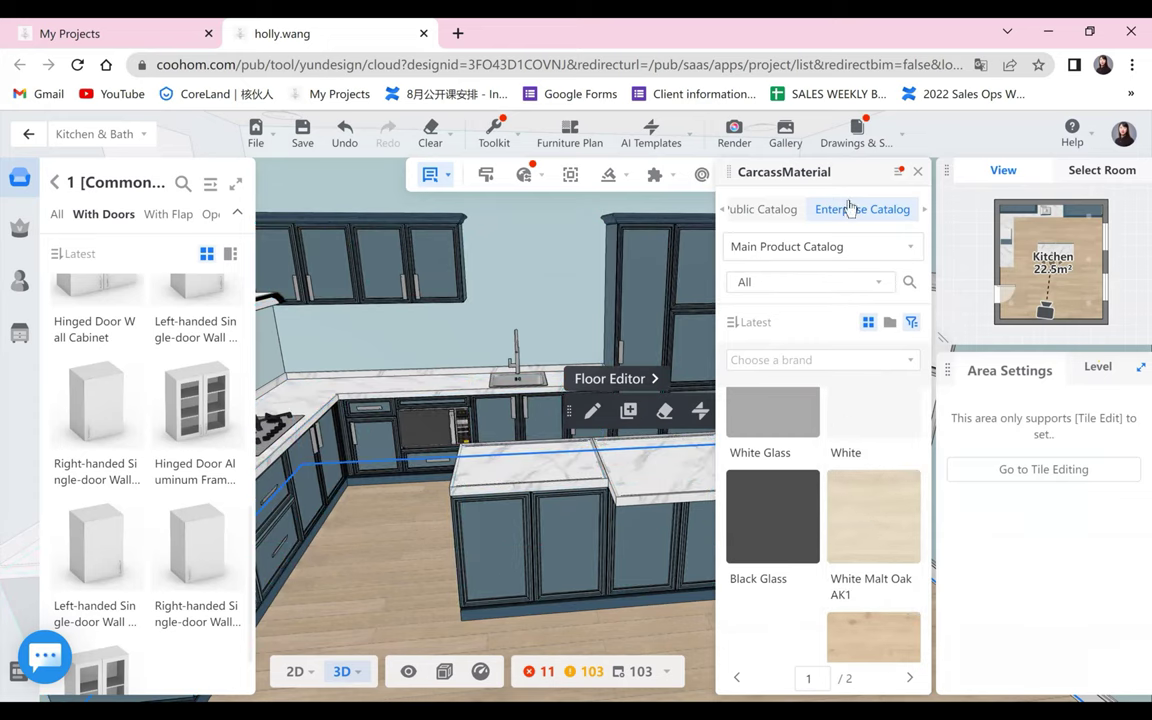
{"action": "left_click", "coordinate": [917, 173]}
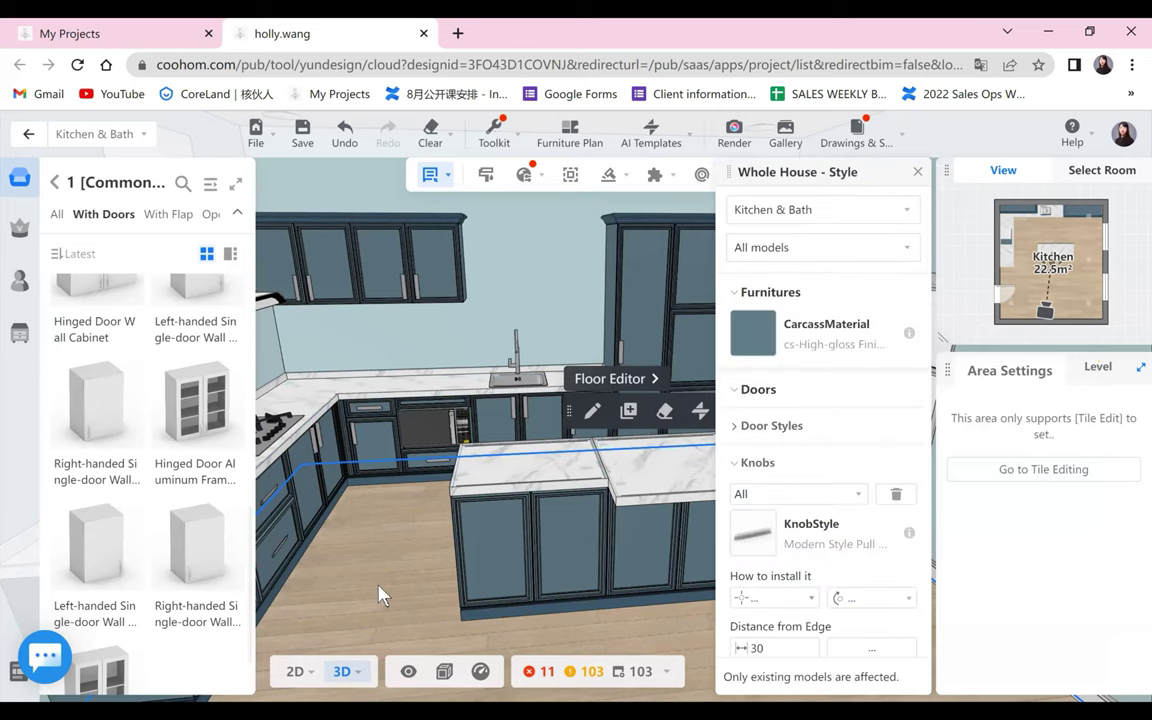
{"action": "left_click", "coordinate": [918, 175]}
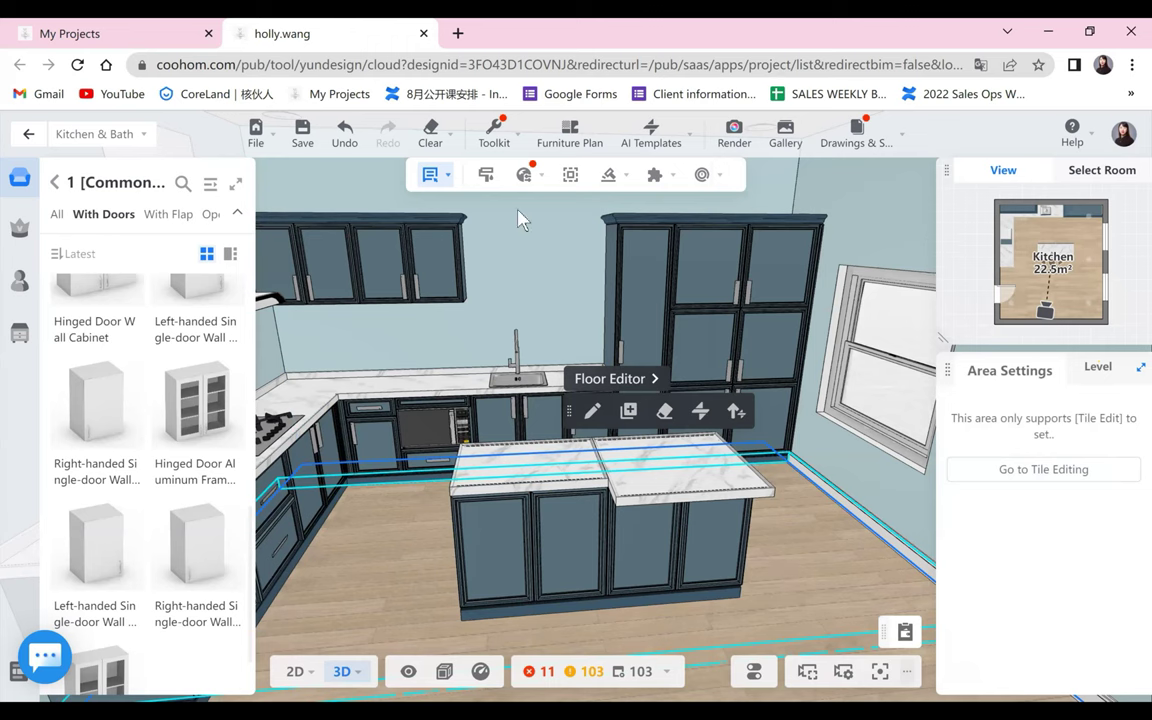
- Select the hinged-door wall cabinet at the sink end of the upper row and expand its door style settings
{"action": "scroll", "coordinate": [428, 157], "scroll_direction": "down", "scroll_amount": 2}
{"action": "scroll", "coordinate": [428, 157], "scroll_direction": "down", "scroll_amount": 3}
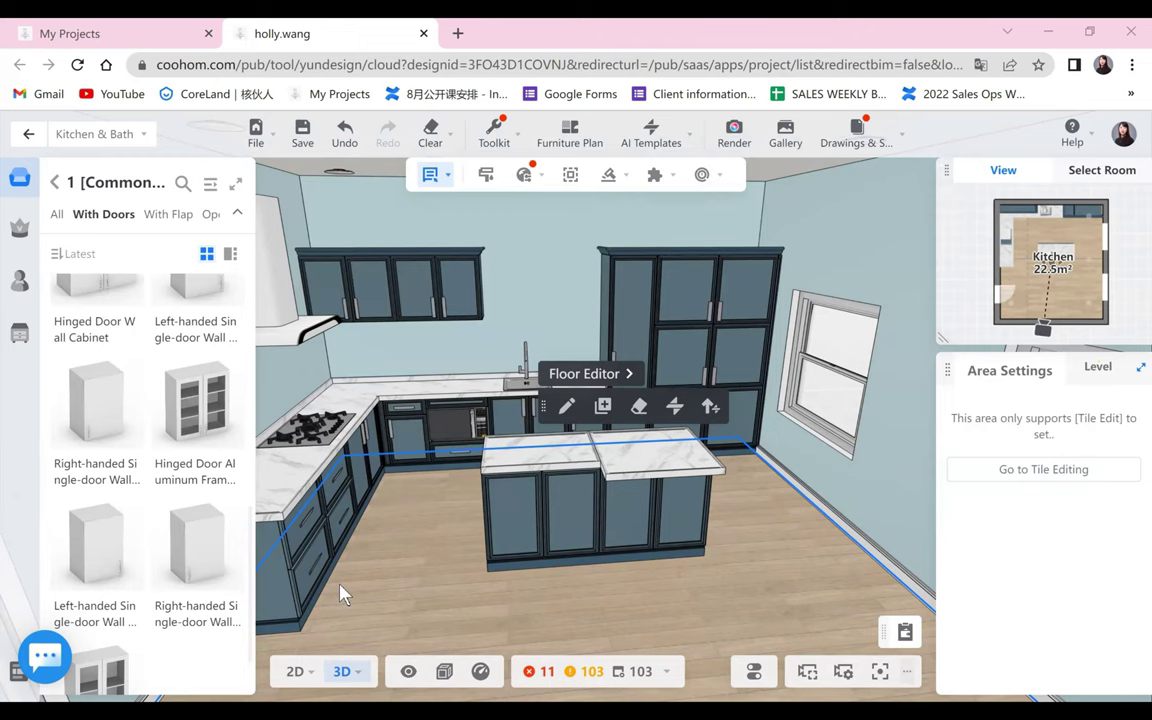
{"action": "scroll", "coordinate": [345, 575], "scroll_direction": "up", "scroll_amount": 2}
{"action": "left_click_drag", "start_coordinate": [390, 560], "coordinate": [375, 476]}
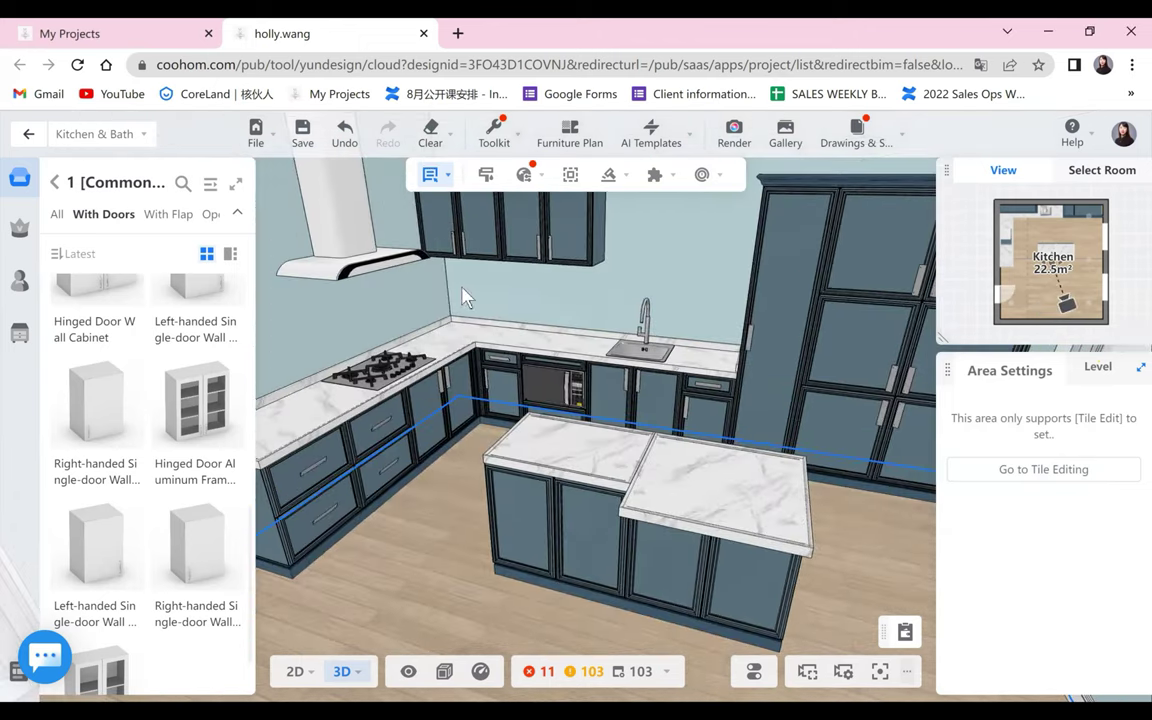
{"action": "left_click_drag", "start_coordinate": [493, 290], "coordinate": [481, 303]}
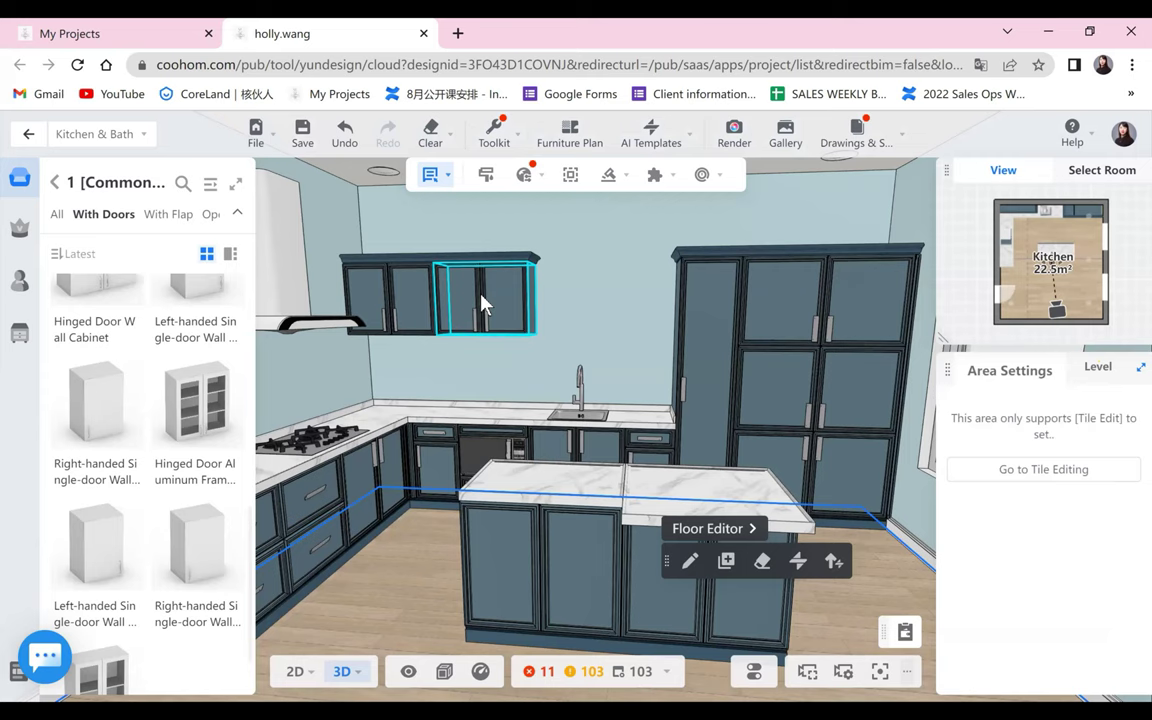
{"action": "left_click", "coordinate": [481, 303]}
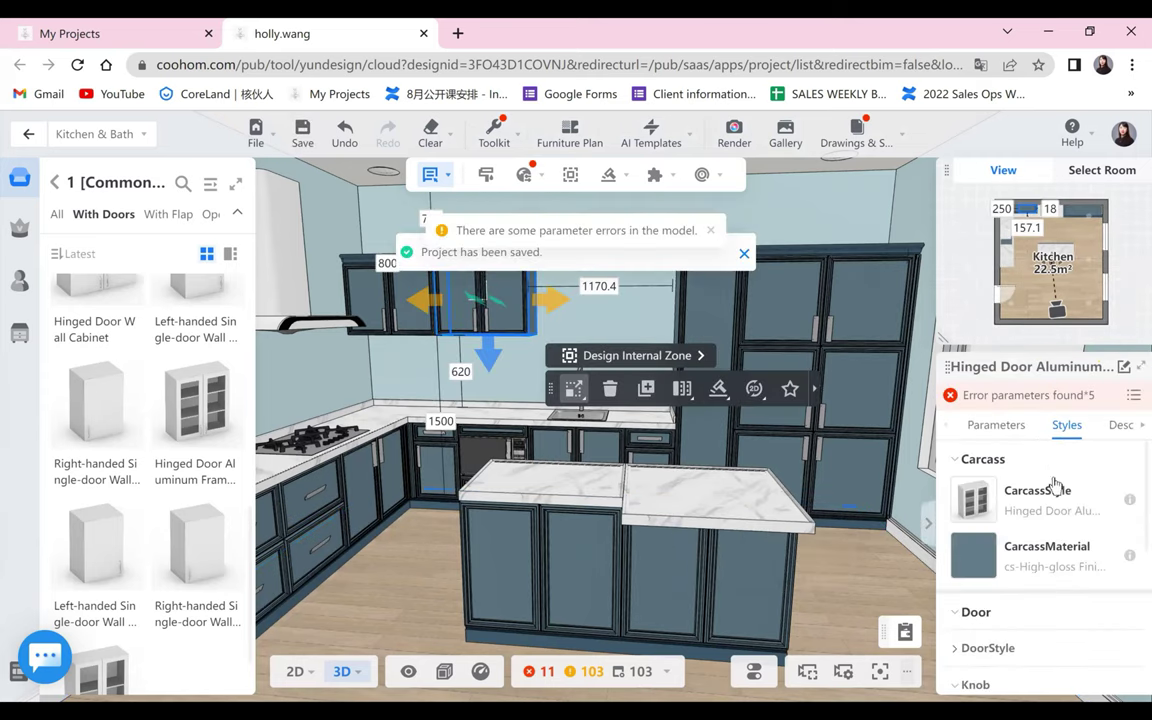
{"action": "scroll", "coordinate": [1020, 560], "scroll_direction": "down", "scroll_amount": 1}
{"action": "scroll", "coordinate": [1020, 563], "scroll_direction": "down", "scroll_amount": 1}
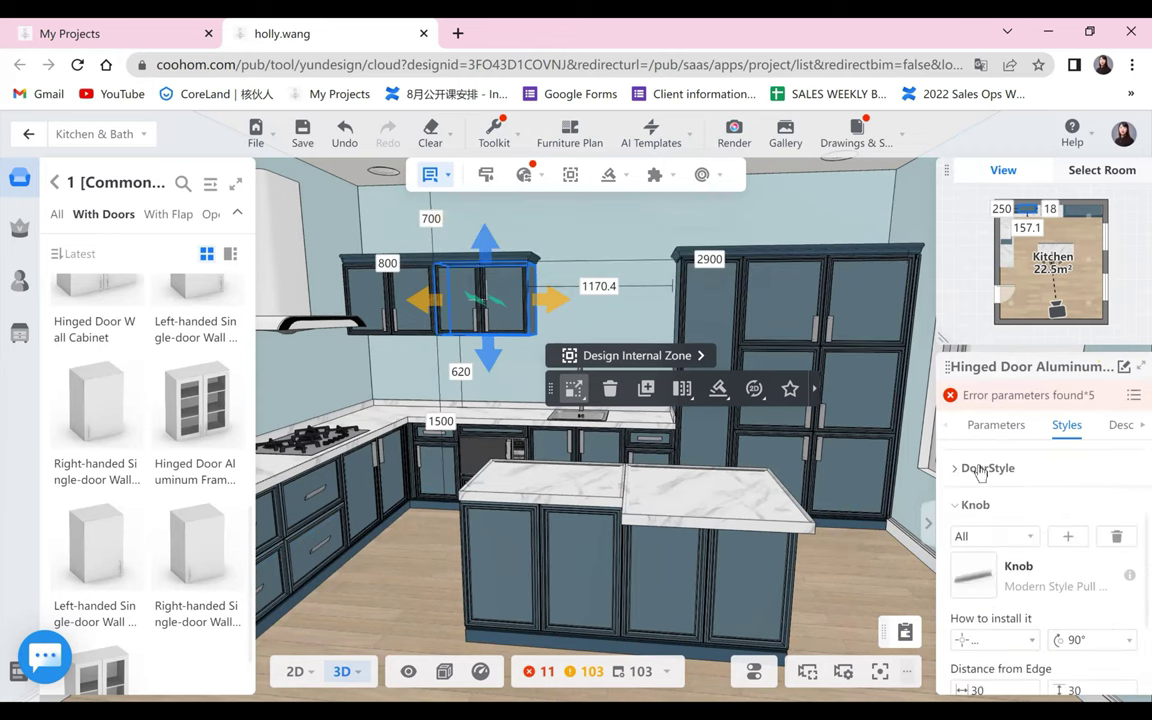
{"action": "left_click", "coordinate": [978, 470]}
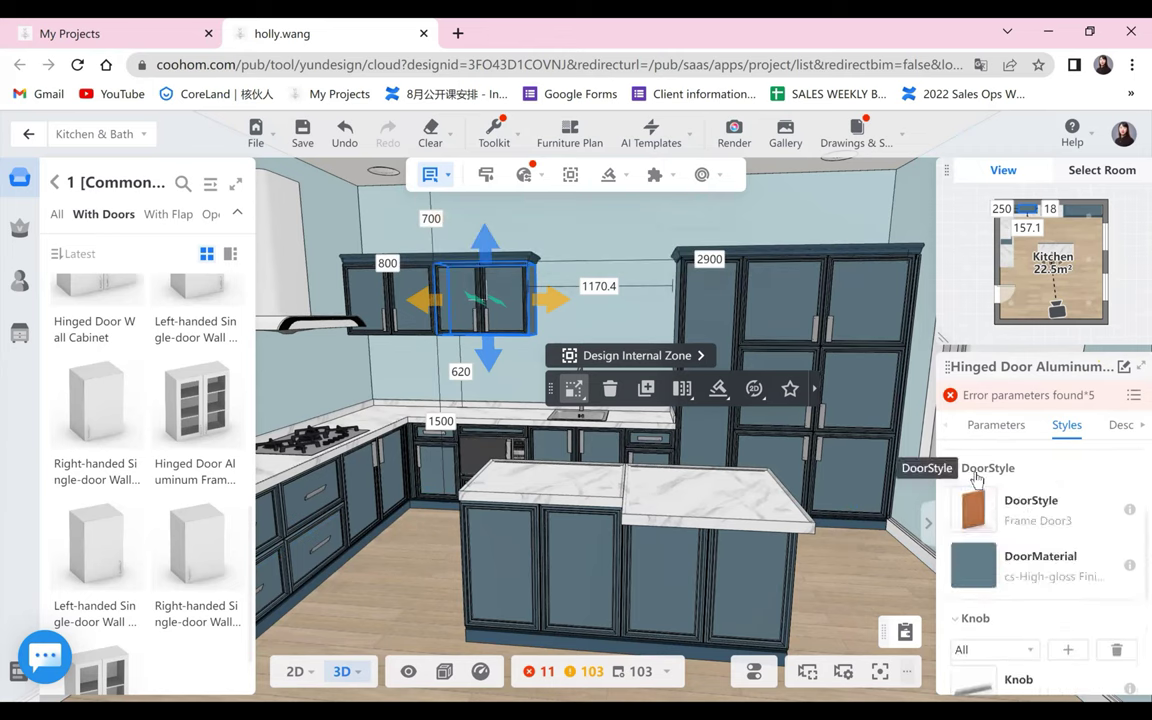
{"action": "left_click", "coordinate": [24, 233]}
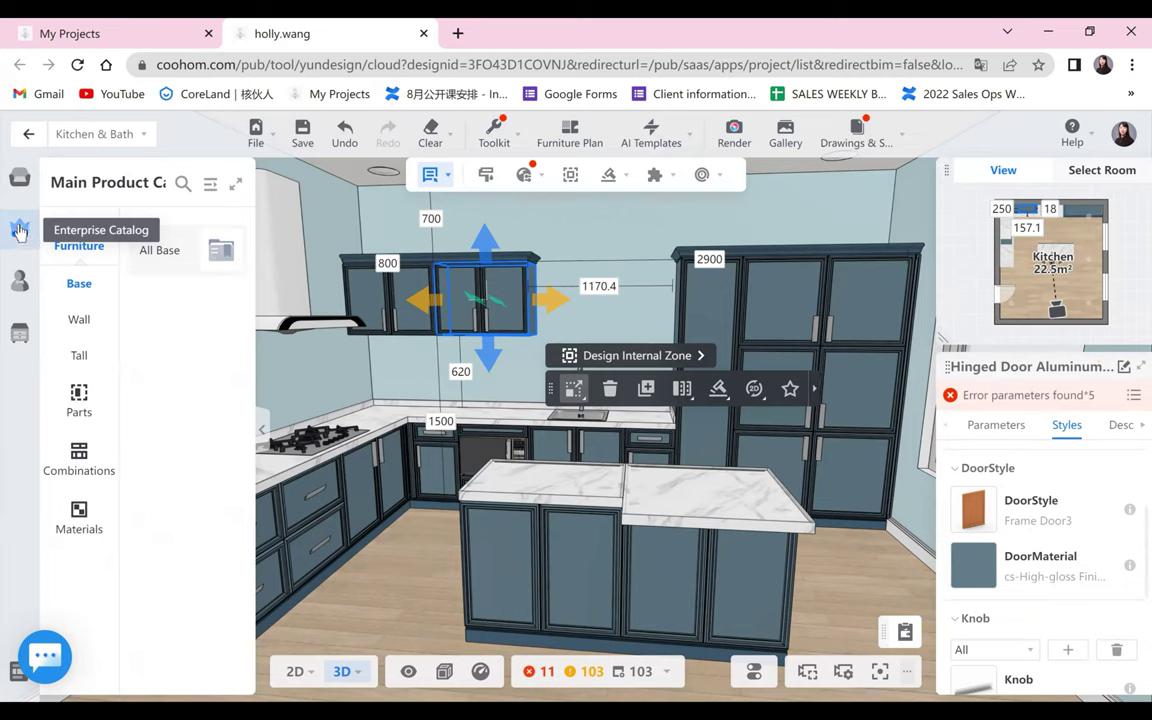
{"action": "left_click", "coordinate": [19, 177]}
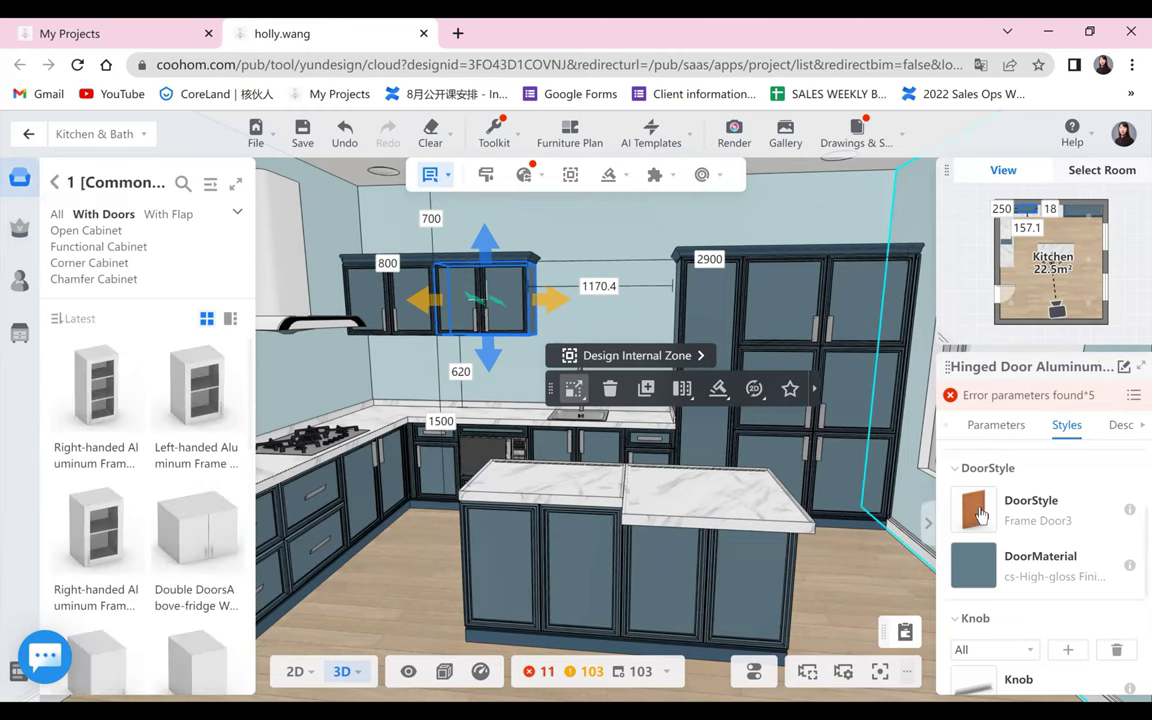
- Replace the selected wall cabinet's door style with Blister Series 06-Six-grid Glass Door Panel from the Public Catalog
{"action": "left_click", "coordinate": [980, 515]}
{"action": "left_click", "coordinate": [773, 210]}
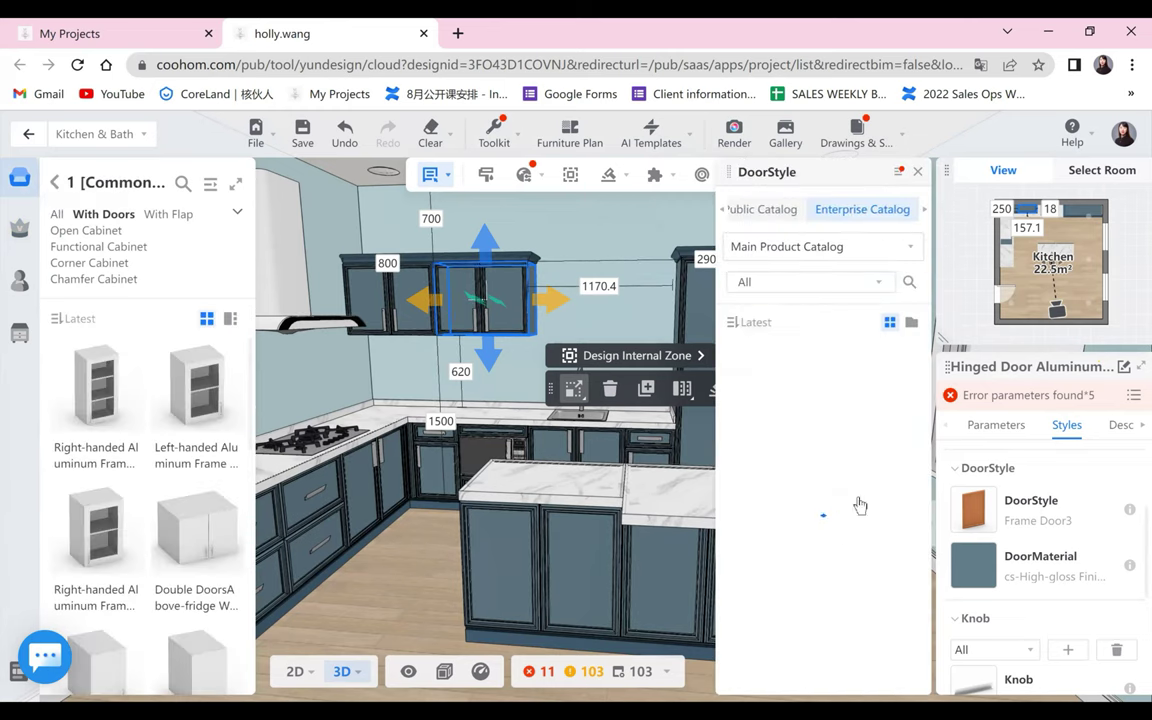
{"action": "scroll", "coordinate": [858, 495], "scroll_direction": "down", "scroll_amount": 5}
{"action": "scroll", "coordinate": [859, 485], "scroll_direction": "down", "scroll_amount": 10}
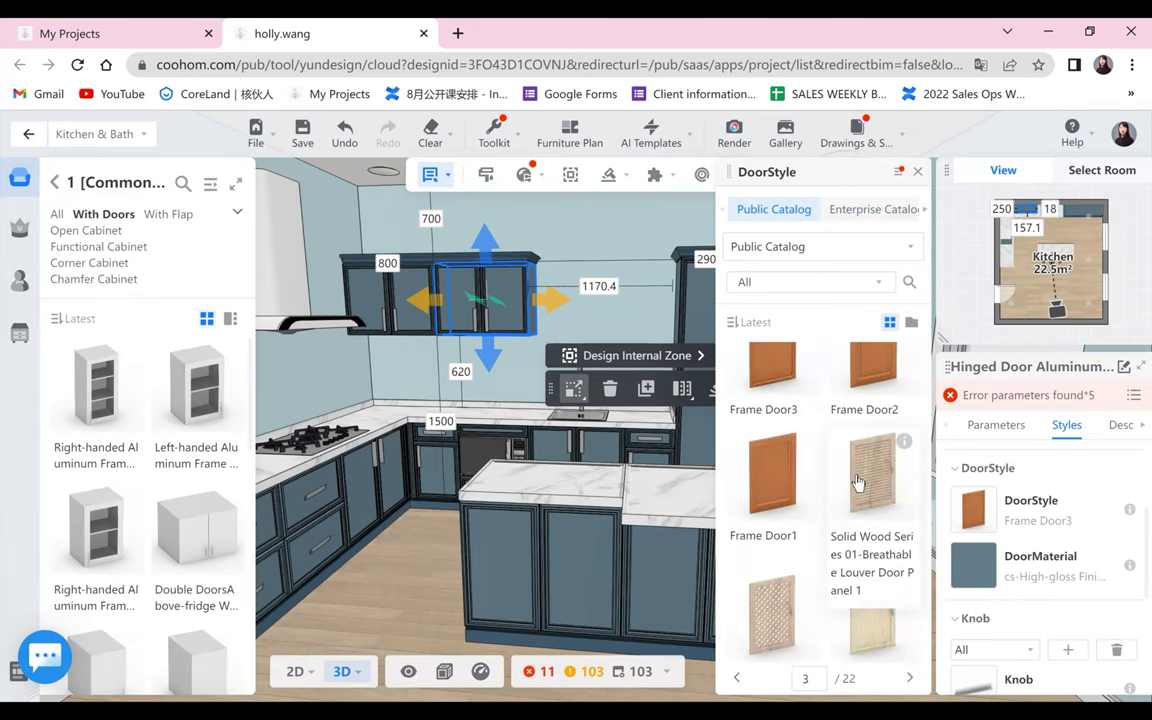
{"action": "scroll", "coordinate": [858, 482], "scroll_direction": "down", "scroll_amount": 5}
{"action": "scroll", "coordinate": [855, 483], "scroll_direction": "down", "scroll_amount": 5}
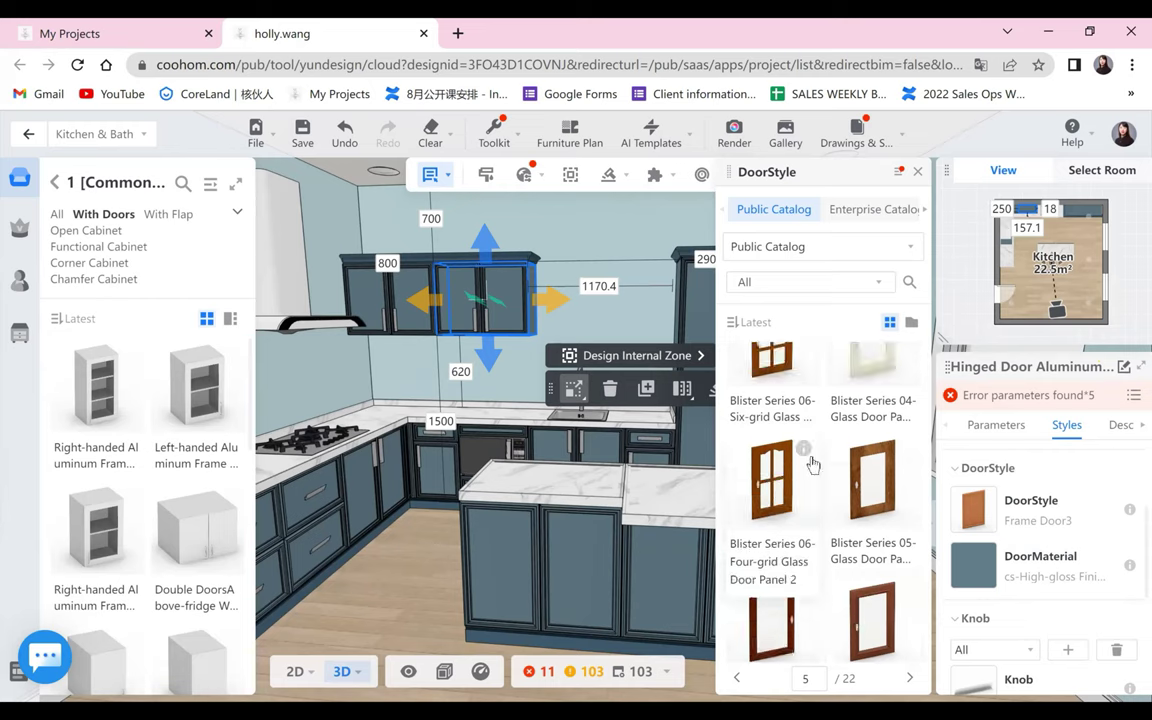
{"action": "scroll", "coordinate": [790, 530], "scroll_direction": "up", "scroll_amount": 3}
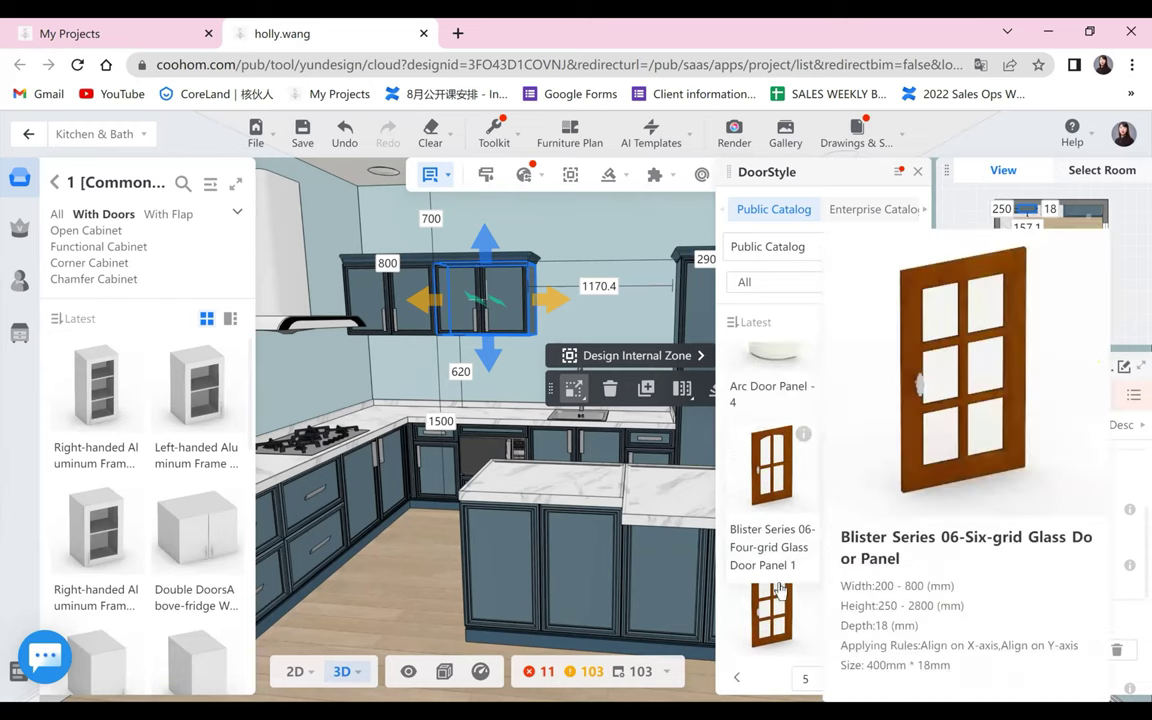
{"action": "scroll", "coordinate": [800, 520], "scroll_direction": "up", "scroll_amount": 3}
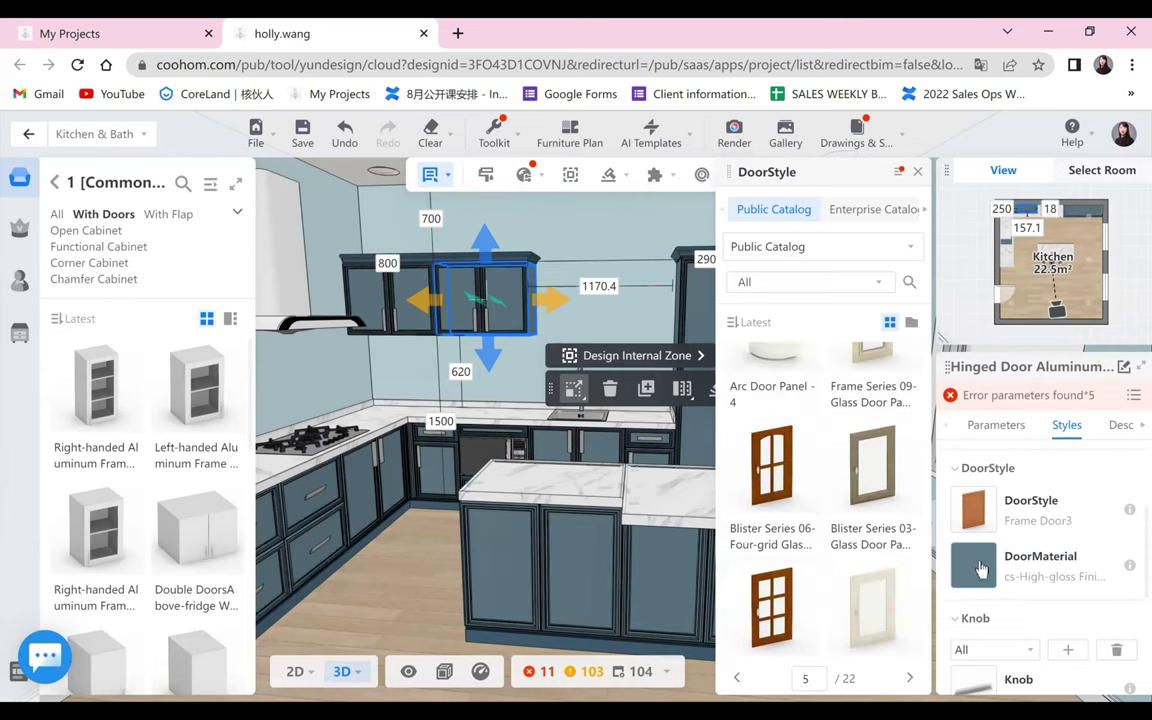
{"action": "mouse_move", "coordinate": [981, 570]}
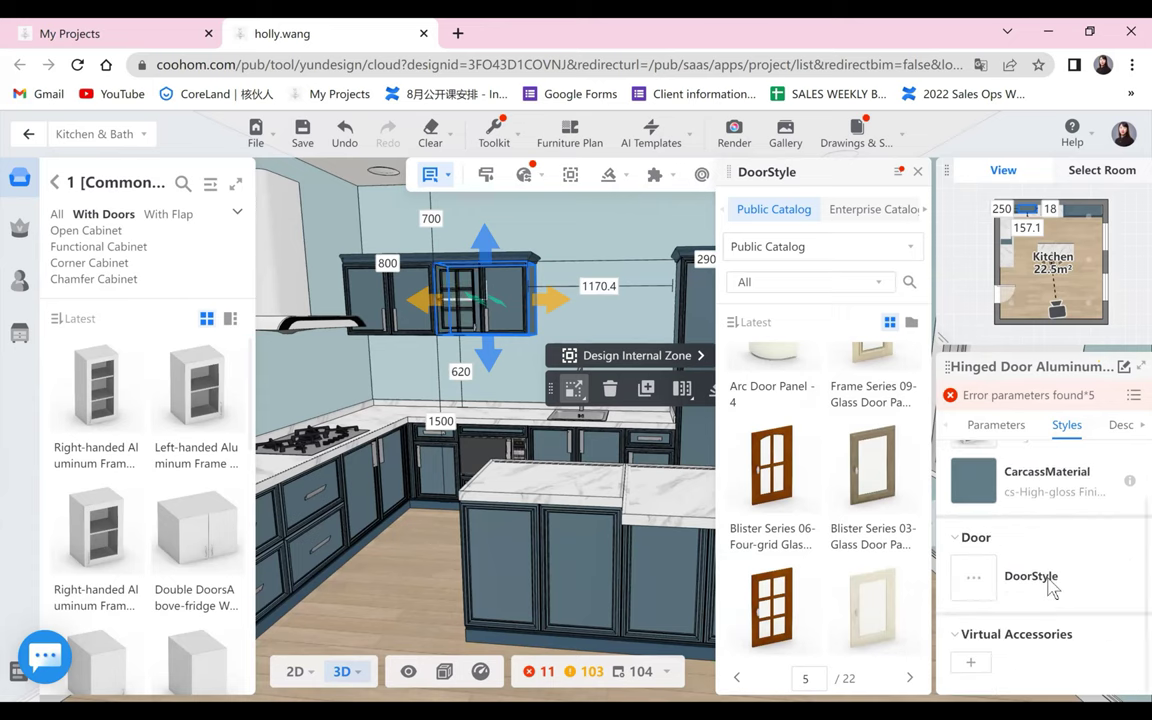
{"action": "mouse_move", "coordinate": [969, 508]}
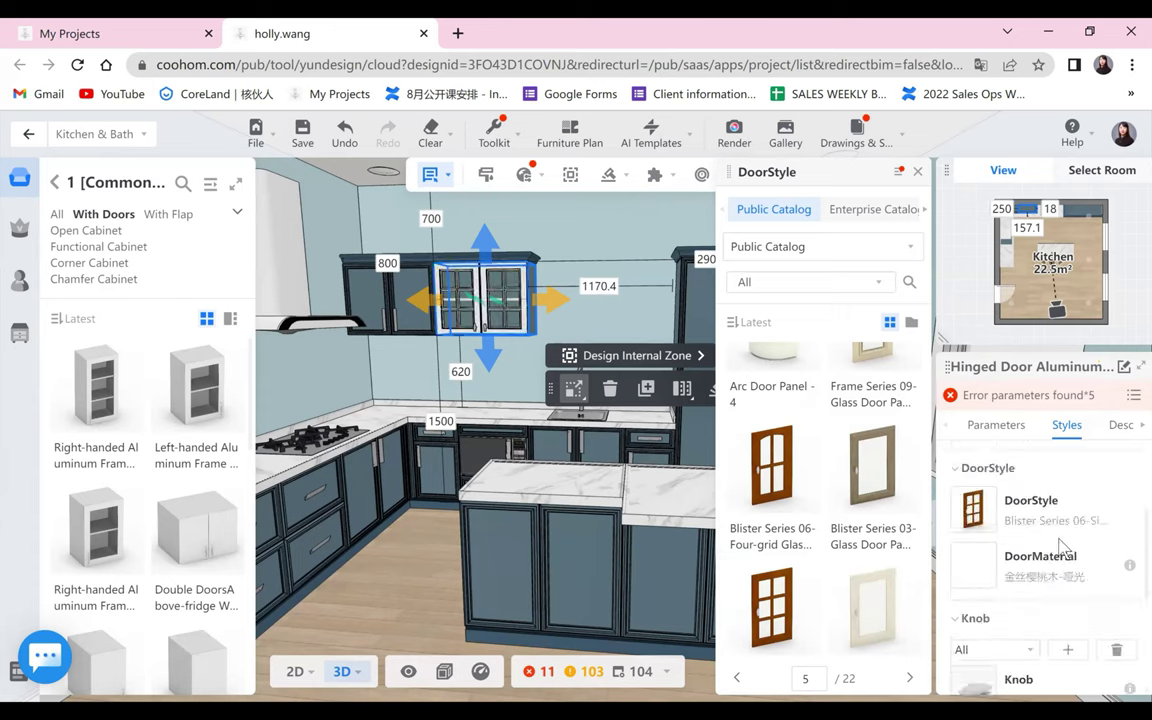
- Give the glass-door wall cabinet the blue cs-High-gloss Finish door material and the Modern Style Pull -125 knob
{"action": "left_click", "coordinate": [985, 575]}
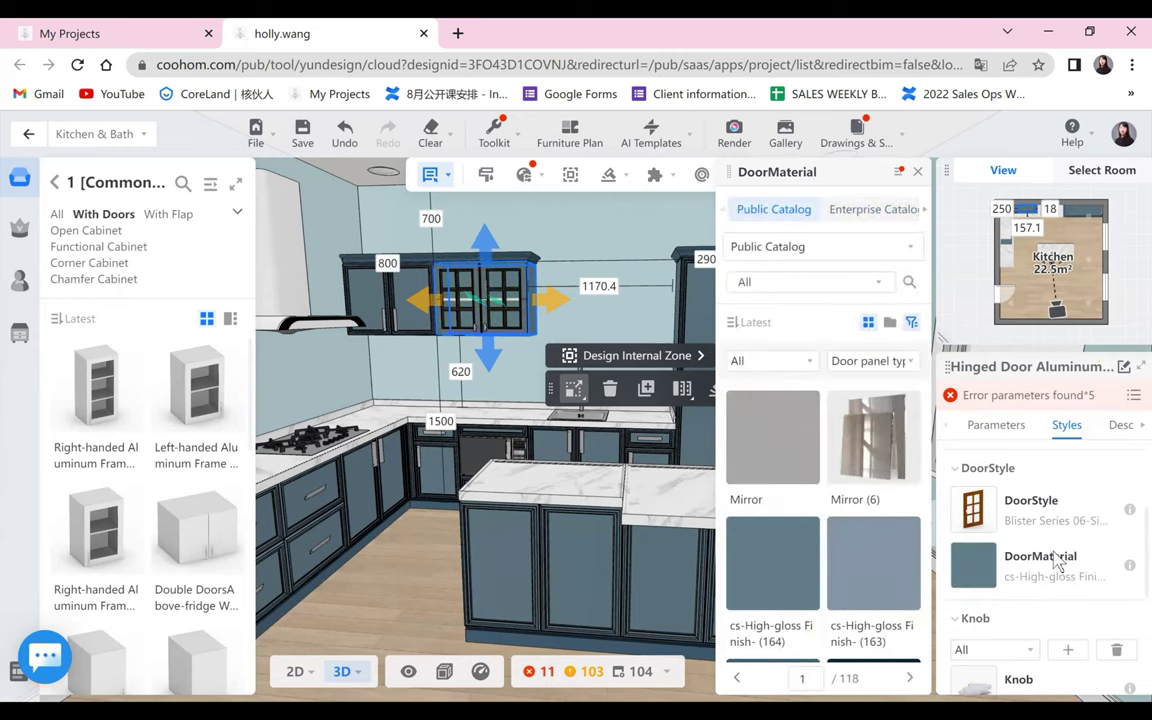
{"action": "scroll", "coordinate": [1054, 560], "scroll_direction": "down", "scroll_amount": 2}
{"action": "scroll", "coordinate": [975, 517], "scroll_direction": "down", "scroll_amount": 1}
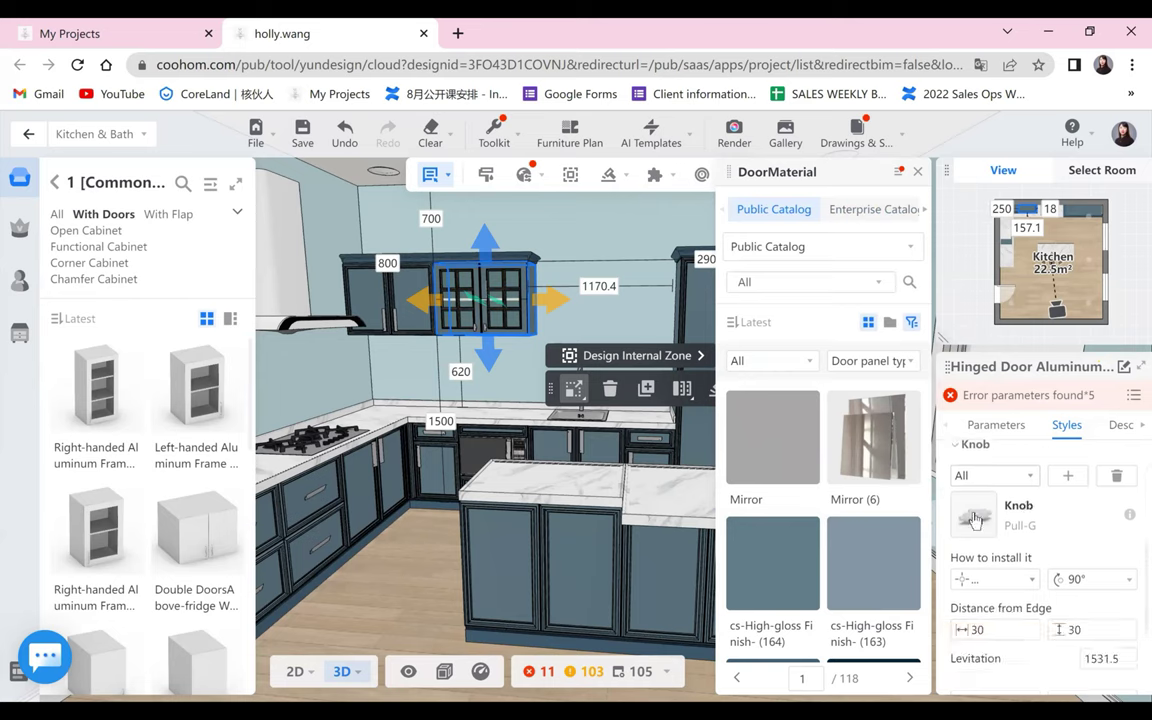
{"action": "left_click", "coordinate": [972, 508]}
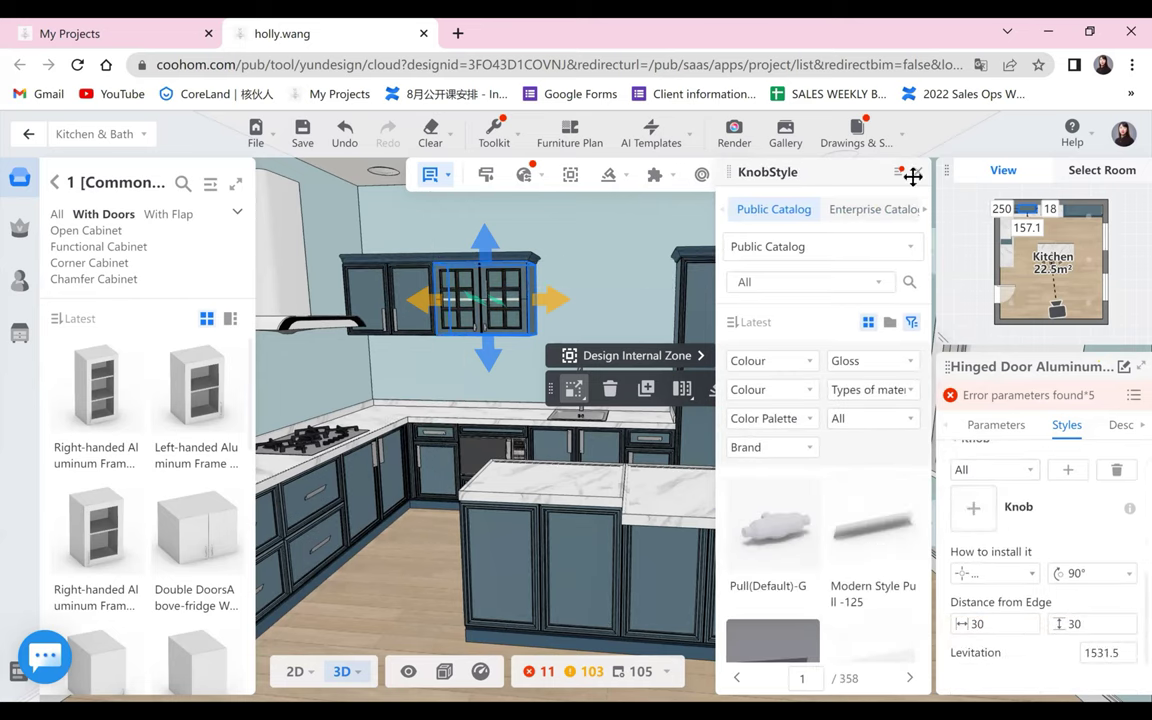
{"action": "left_click", "coordinate": [873, 530]}
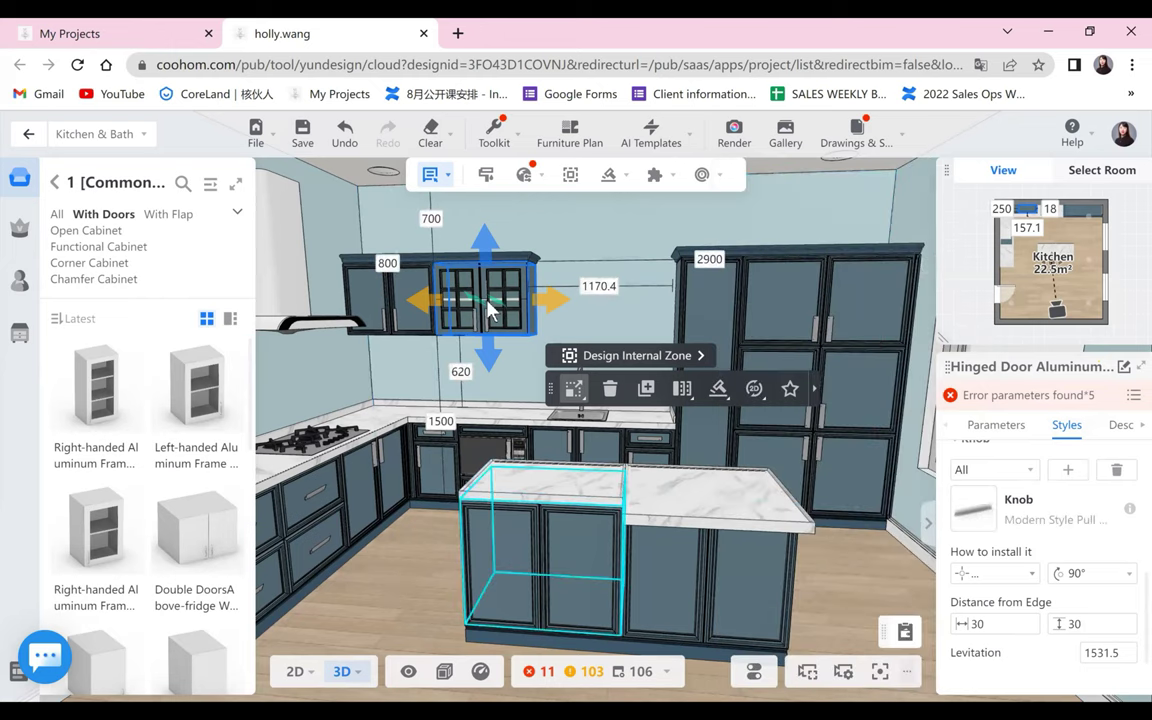
{"action": "left_click", "coordinate": [369, 576]}
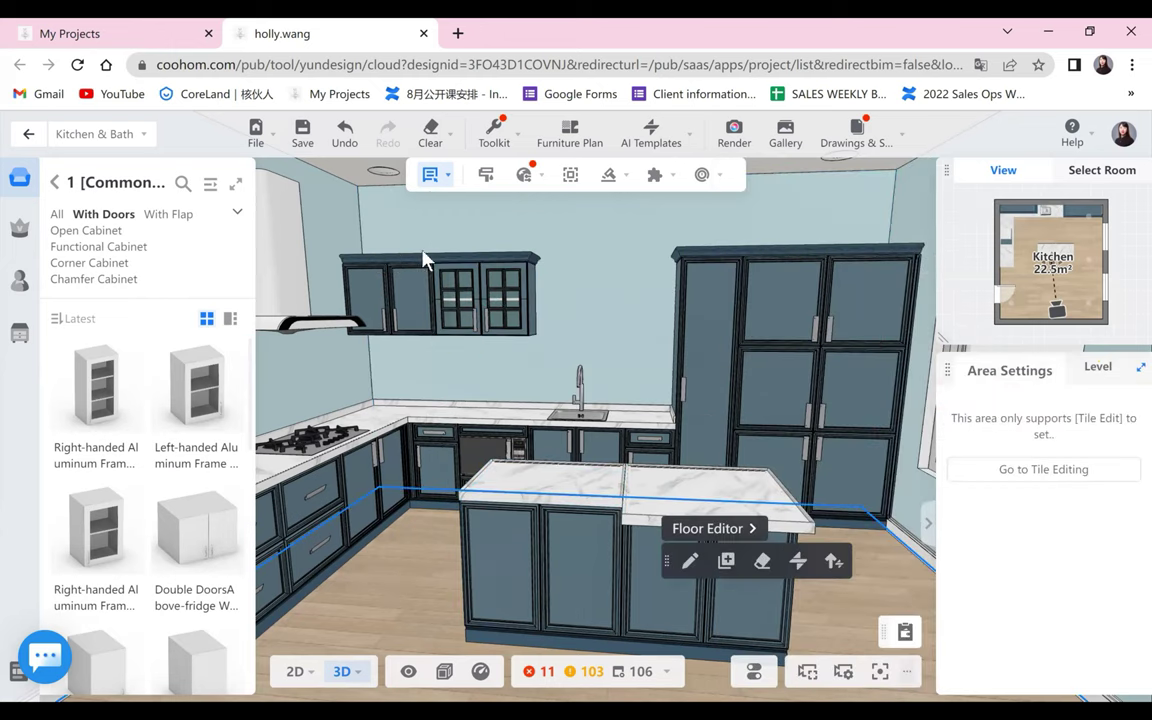
- Copy the glass-door cabinet's style to the neighbouring wall cabinet beside the range hood with the Style Brush
{"action": "scroll", "coordinate": [390, 370], "scroll_direction": "up", "scroll_amount": 1}
{"action": "scroll", "coordinate": [375, 590], "scroll_direction": "up", "scroll_amount": 2}
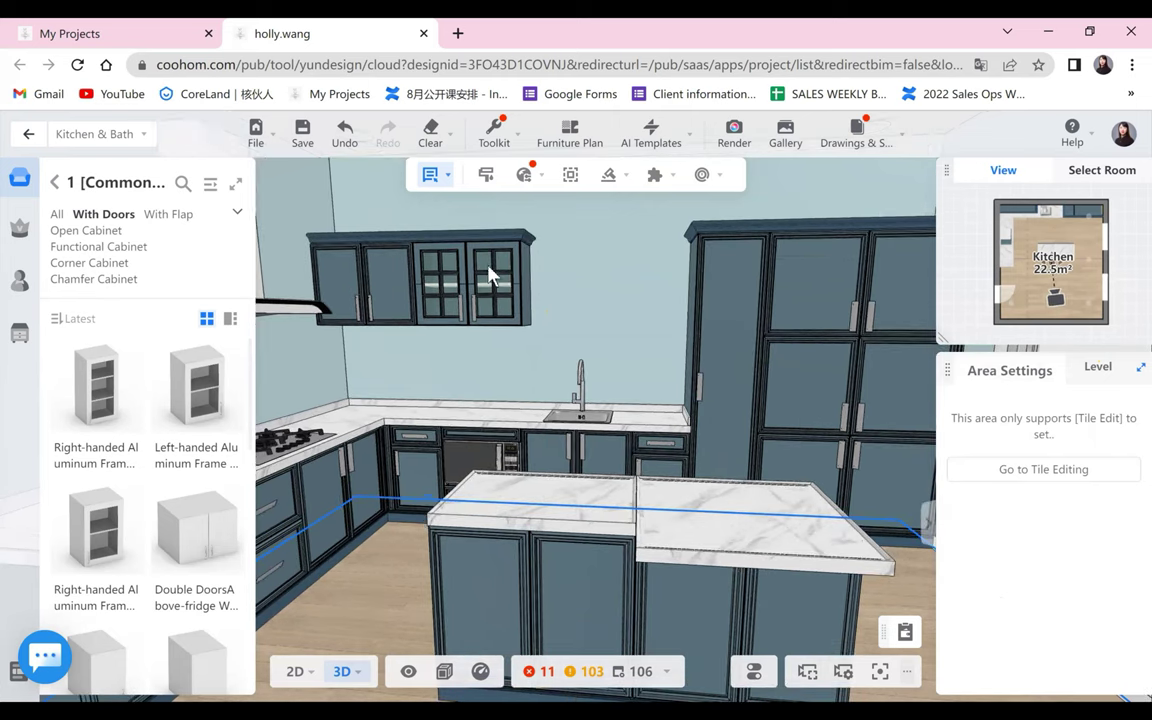
{"action": "mouse_move", "coordinate": [488, 275]}
{"action": "right_mouse_down"}
{"action": "mouse_move", "coordinate": [553, 316]}
{"action": "mouse_move", "coordinate": [470, 285]}
{"action": "right_mouse_up"}
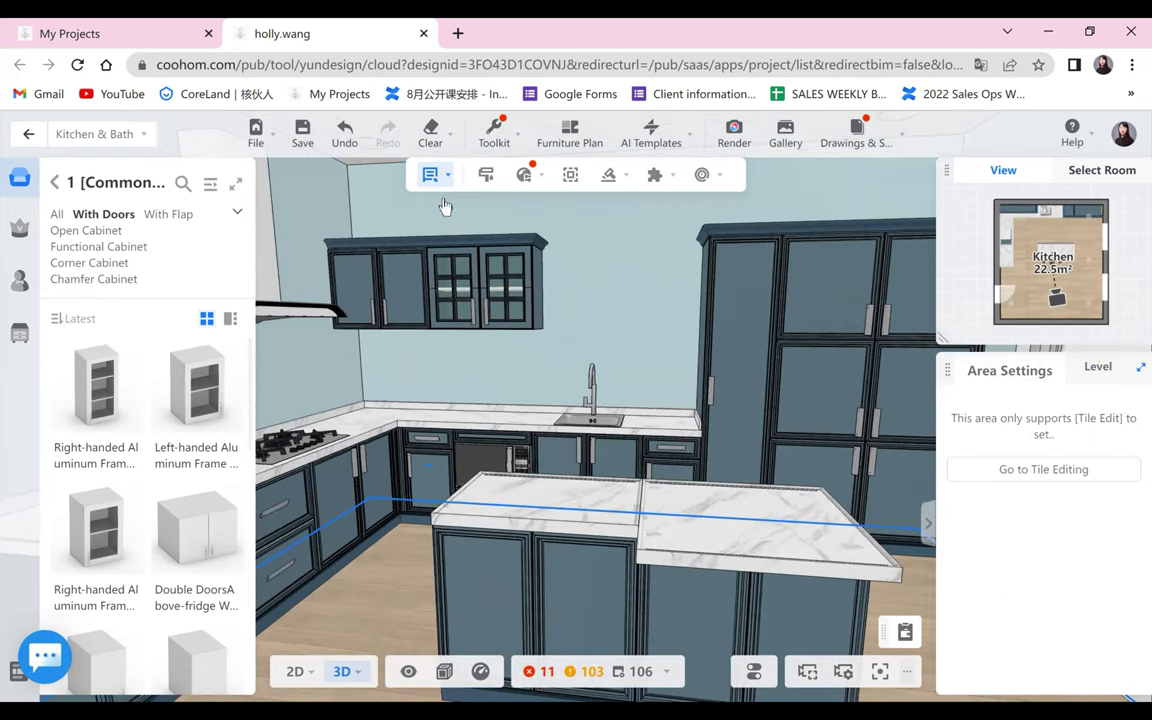
{"action": "left_click", "coordinate": [494, 134]}
{"action": "left_click", "coordinate": [446, 205]}
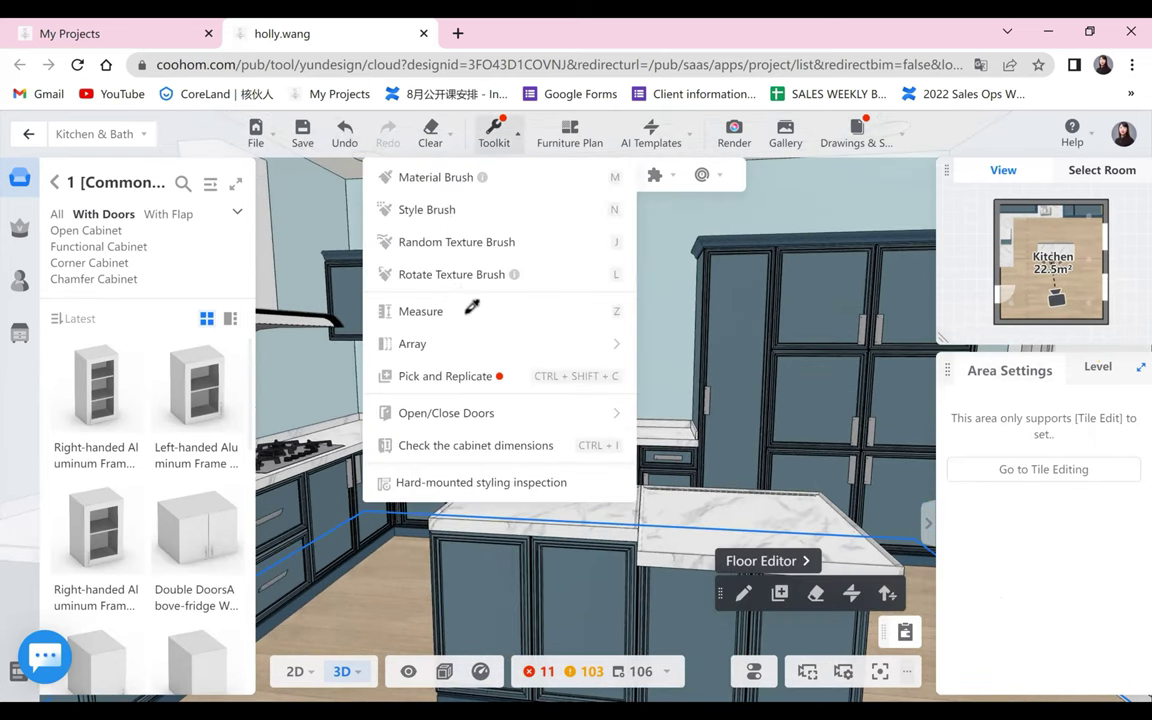
{"action": "left_click", "coordinate": [390, 561]}
{"action": "left_click", "coordinate": [365, 313]}
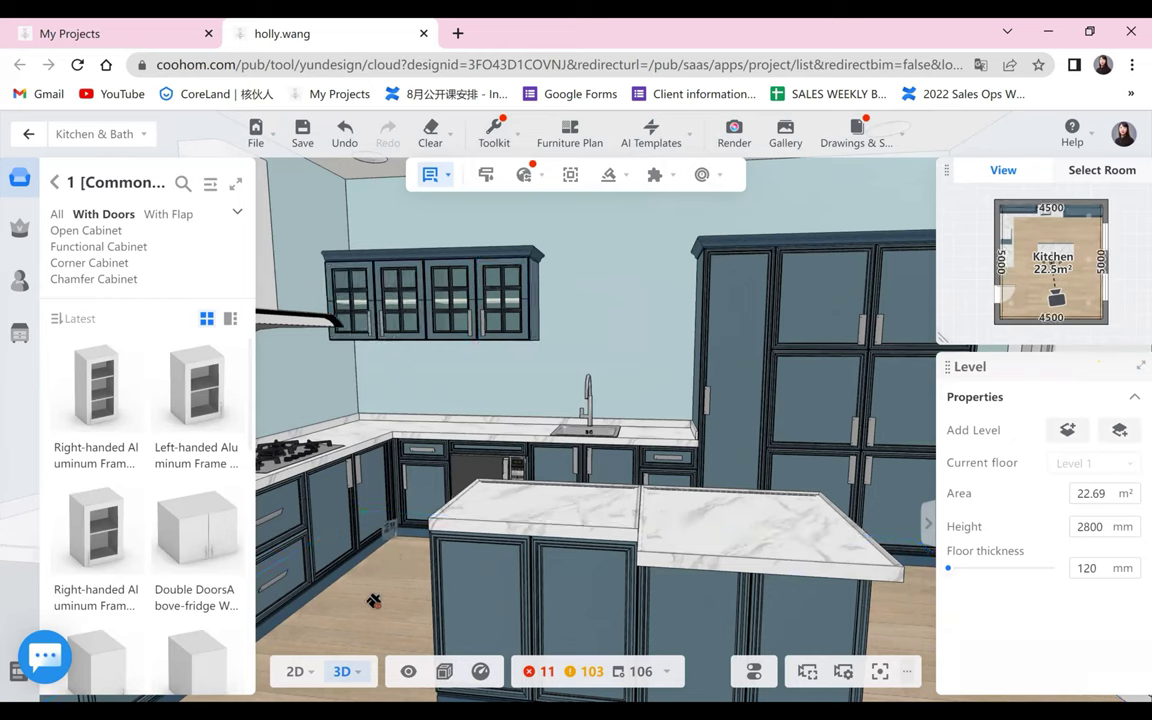
{"action": "left_click", "coordinate": [422, 577]}
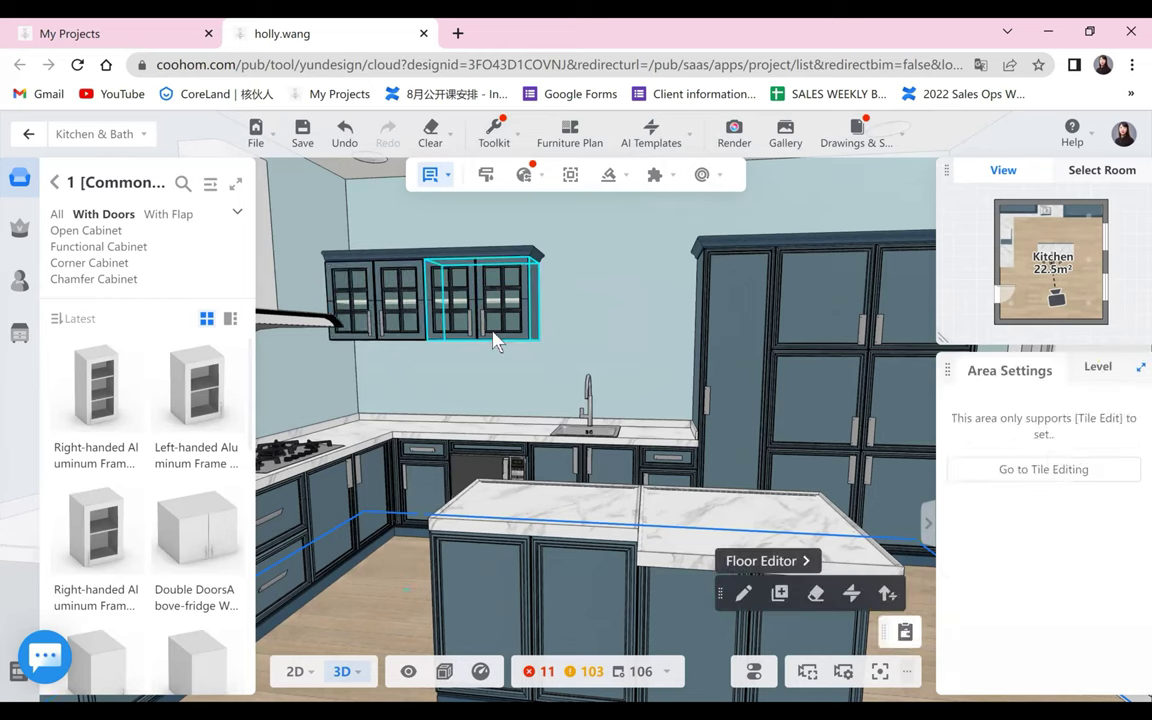
- Browse the Public Catalog knob styles for the glass-door wall cabinet at the sink end
{"action": "left_click", "coordinate": [455, 284]}
{"action": "scroll", "coordinate": [1073, 555], "scroll_direction": "down", "scroll_amount": 5}
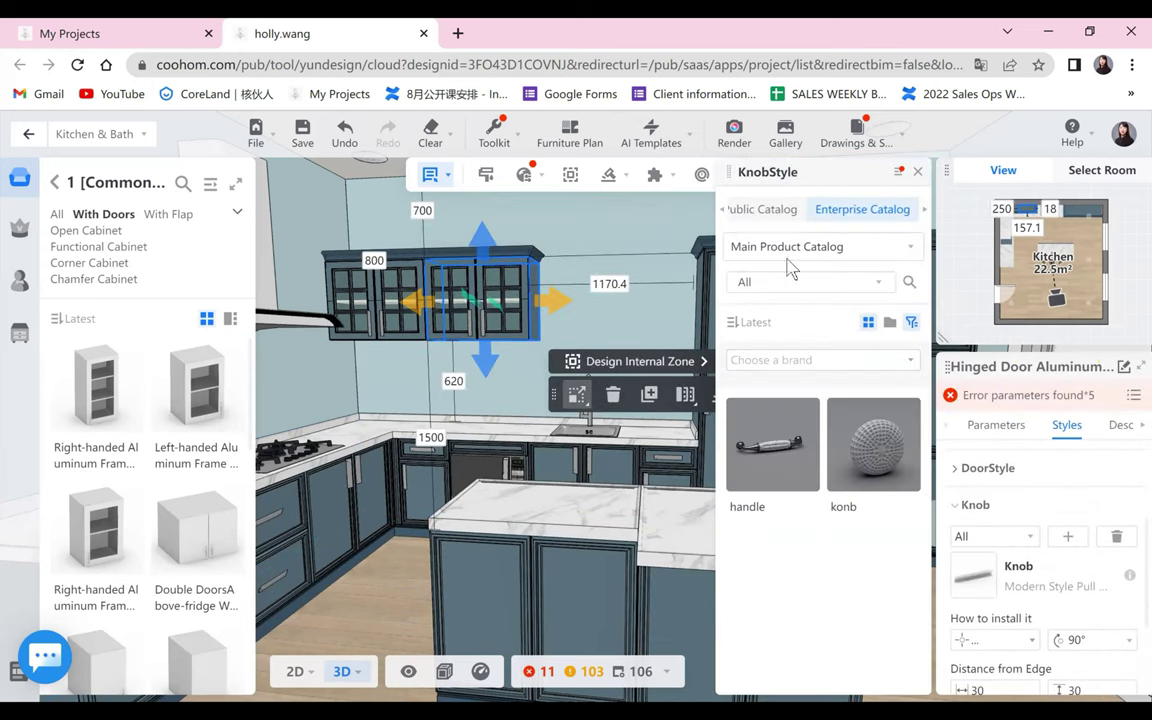
{"action": "left_click", "coordinate": [763, 211]}
{"action": "scroll", "coordinate": [845, 455], "scroll_direction": "down", "scroll_amount": 10}
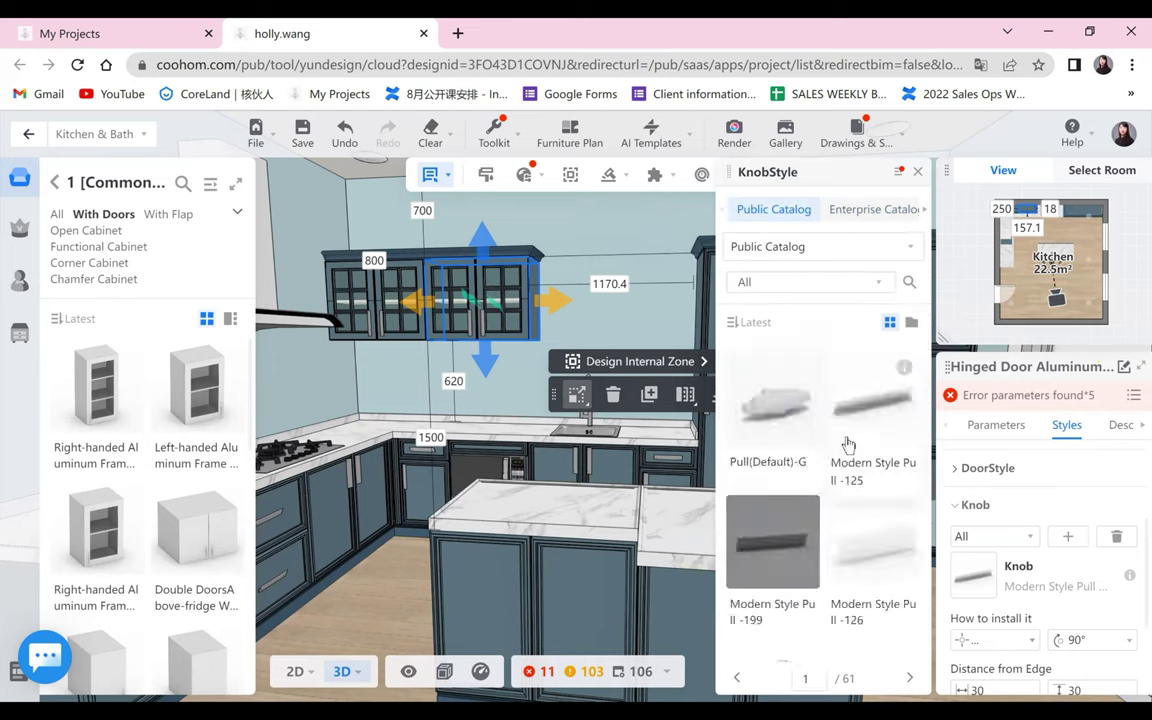
{"action": "scroll", "coordinate": [843, 465], "scroll_direction": "down", "scroll_amount": 10}
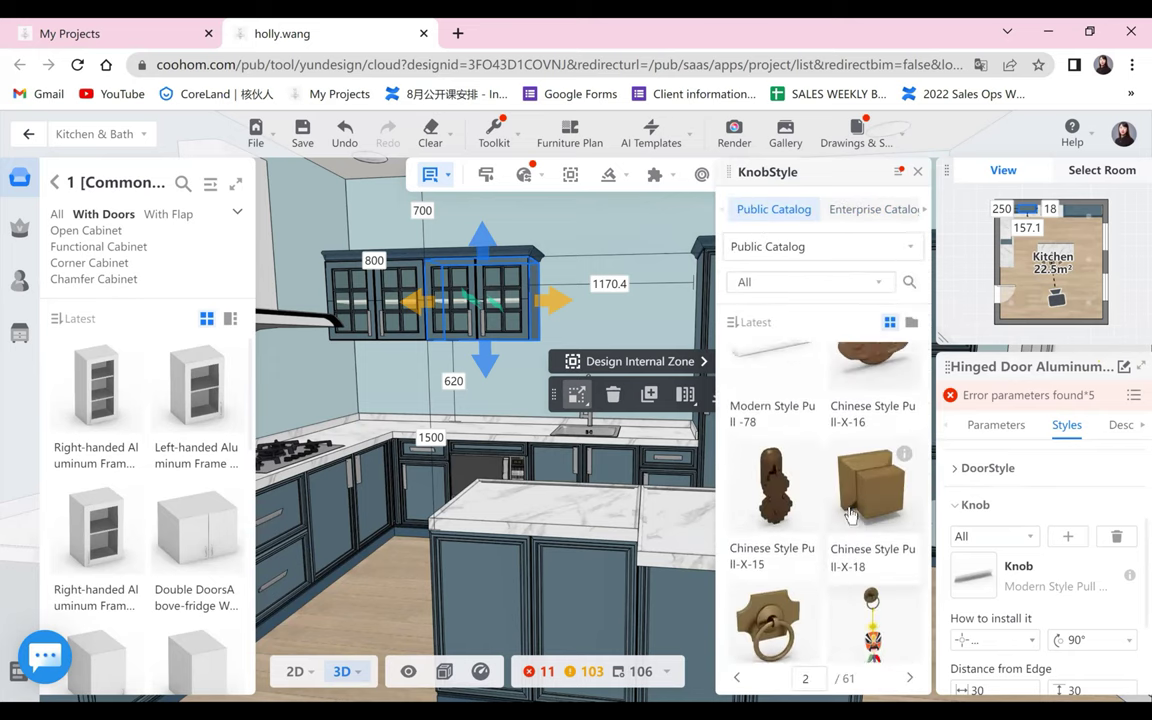
{"action": "scroll", "coordinate": [855, 530], "scroll_direction": "down", "scroll_amount": 5}
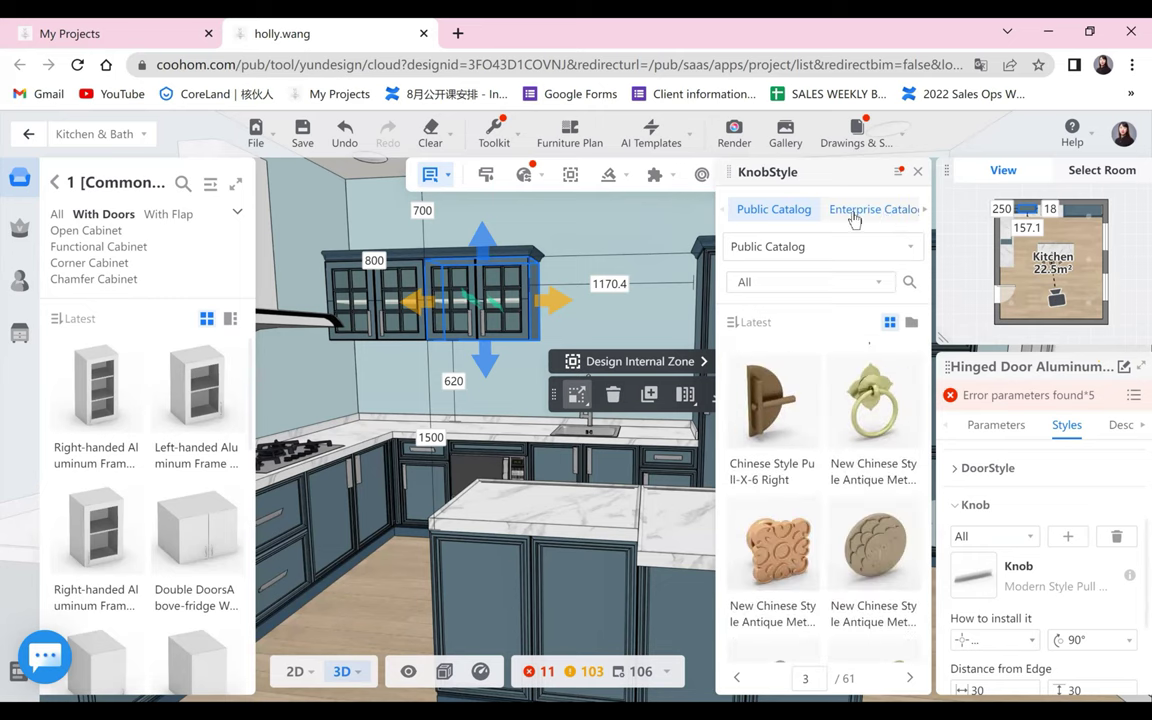
{"action": "left_click", "coordinate": [918, 172]}
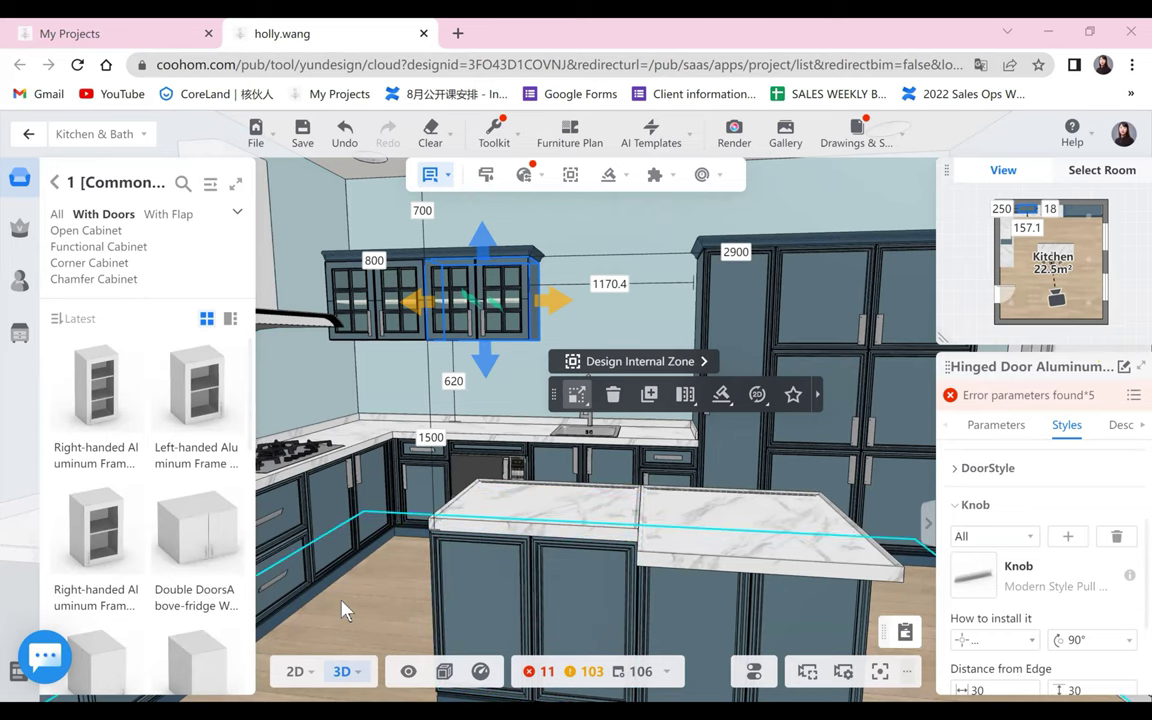
- Remove both glass doors from the wall cabinet at the sink end of the upper row
{"action": "left_click_drag", "start_coordinate": [357, 555], "coordinate": [622, 558]}
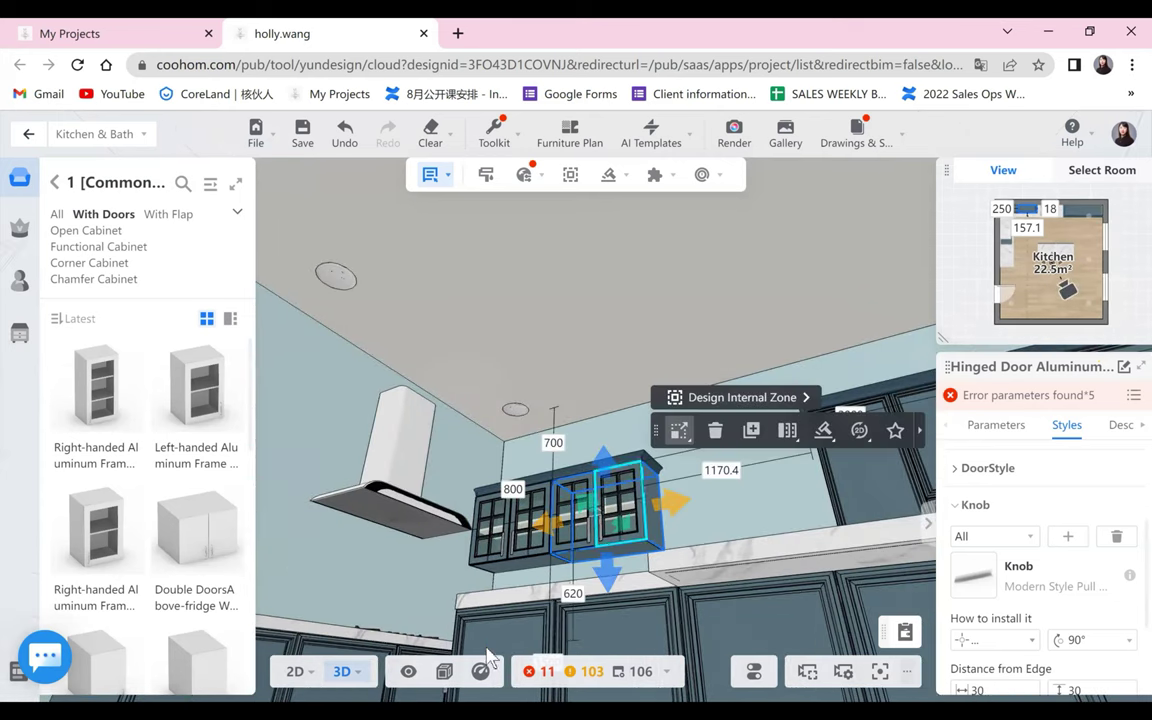
{"action": "left_click_drag", "start_coordinate": [478, 570], "coordinate": [445, 275]}
{"action": "scroll", "coordinate": [488, 334], "scroll_direction": "up", "scroll_amount": 2}
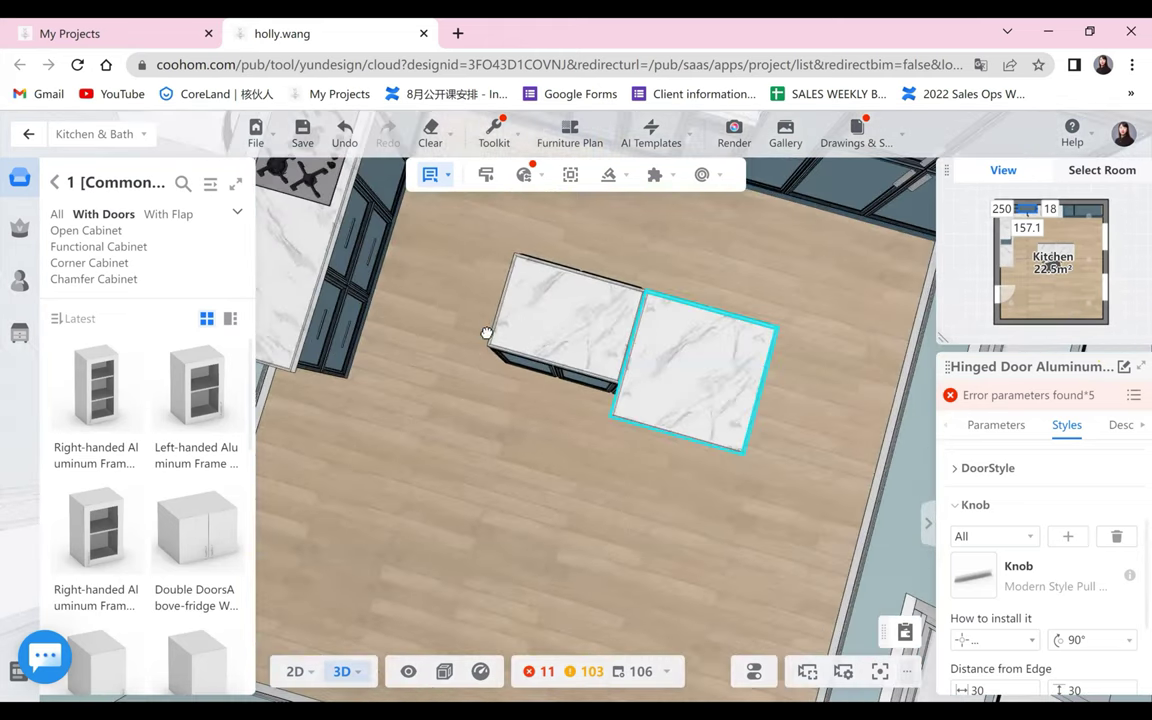
{"action": "scroll", "coordinate": [481, 358], "scroll_direction": "down", "scroll_amount": 1}
{"action": "left_click_drag", "start_coordinate": [481, 363], "coordinate": [499, 126]}
{"action": "scroll", "coordinate": [571, 488], "scroll_direction": "up", "scroll_amount": 2}
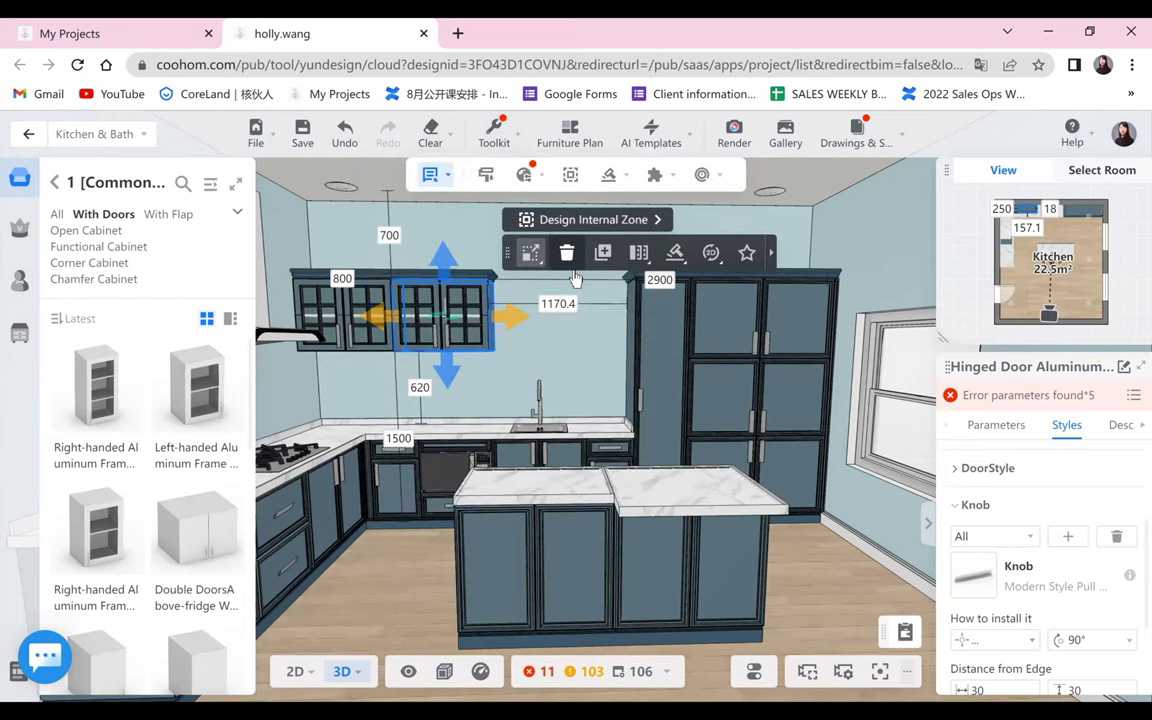
{"action": "double_click", "coordinate": [428, 318]}
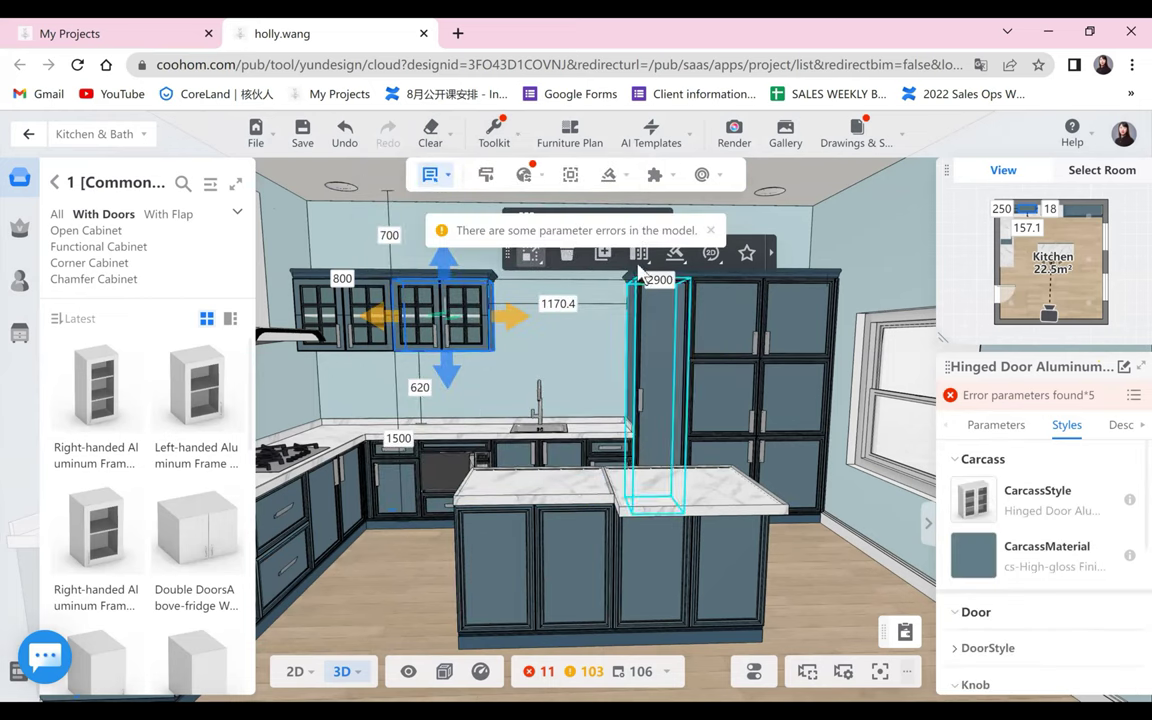
{"action": "left_click", "coordinate": [584, 268]}
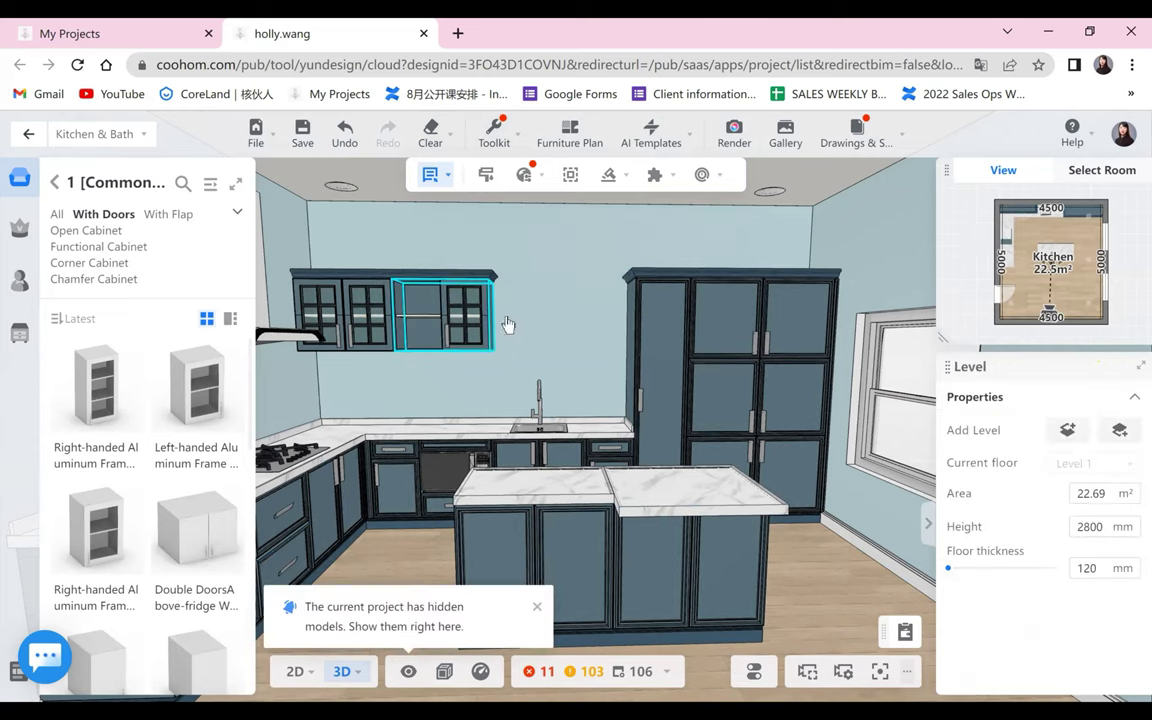
{"action": "left_click", "coordinate": [472, 330]}
{"action": "key", "text": "Delete"}
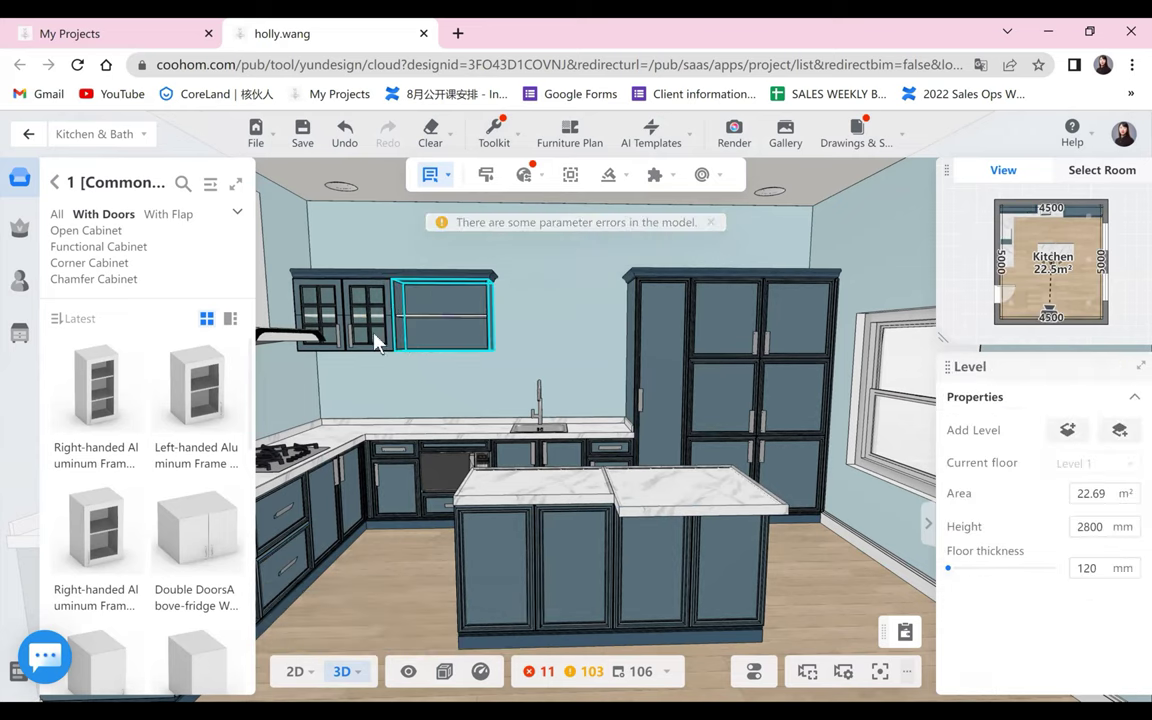
- Search the Public Catalog's Parts category for "light"
{"action": "scroll", "coordinate": [458, 411], "scroll_direction": "up", "scroll_amount": 2}
{"action": "scroll", "coordinate": [305, 363], "scroll_direction": "up", "scroll_amount": 1}
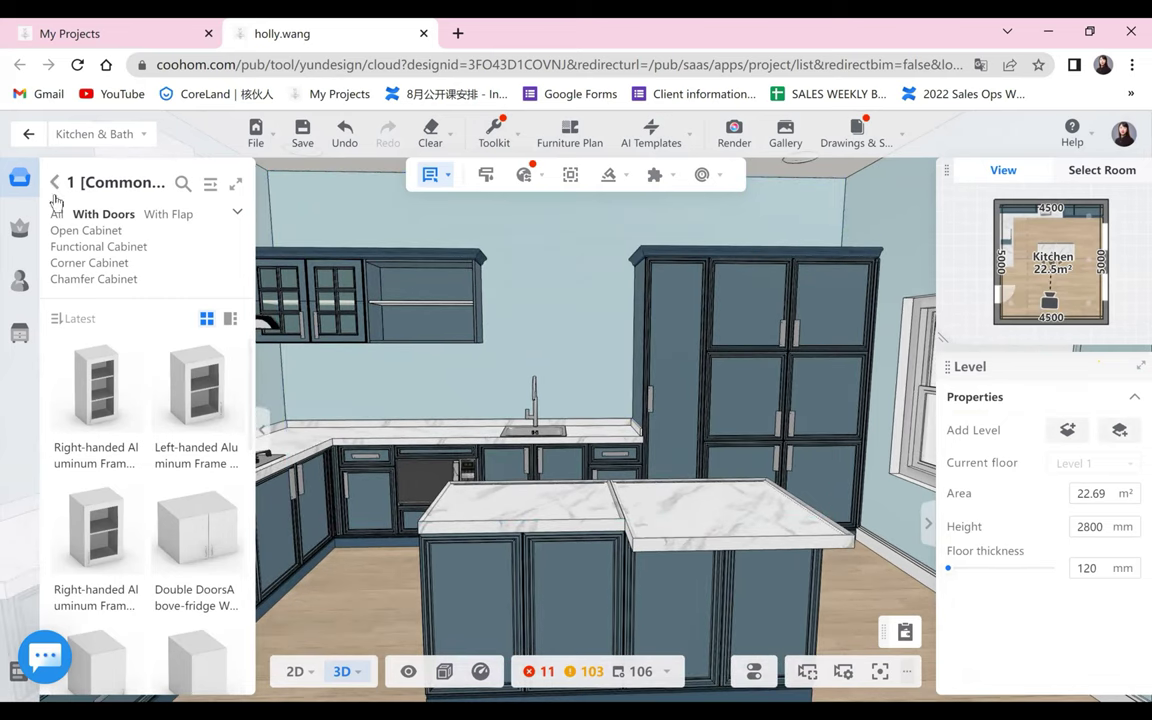
{"action": "scroll", "coordinate": [90, 400], "scroll_direction": "down", "scroll_amount": 3}
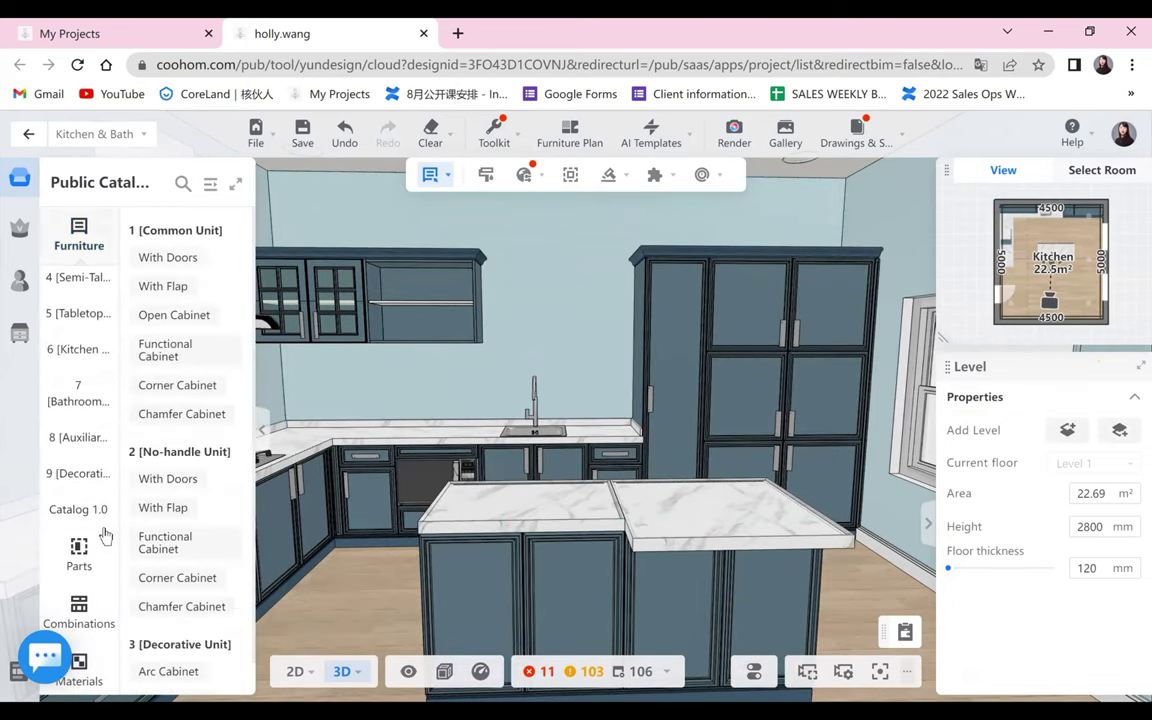
{"action": "left_click", "coordinate": [67, 440]}
{"action": "scroll", "coordinate": [179, 434], "scroll_direction": "down", "scroll_amount": 4}
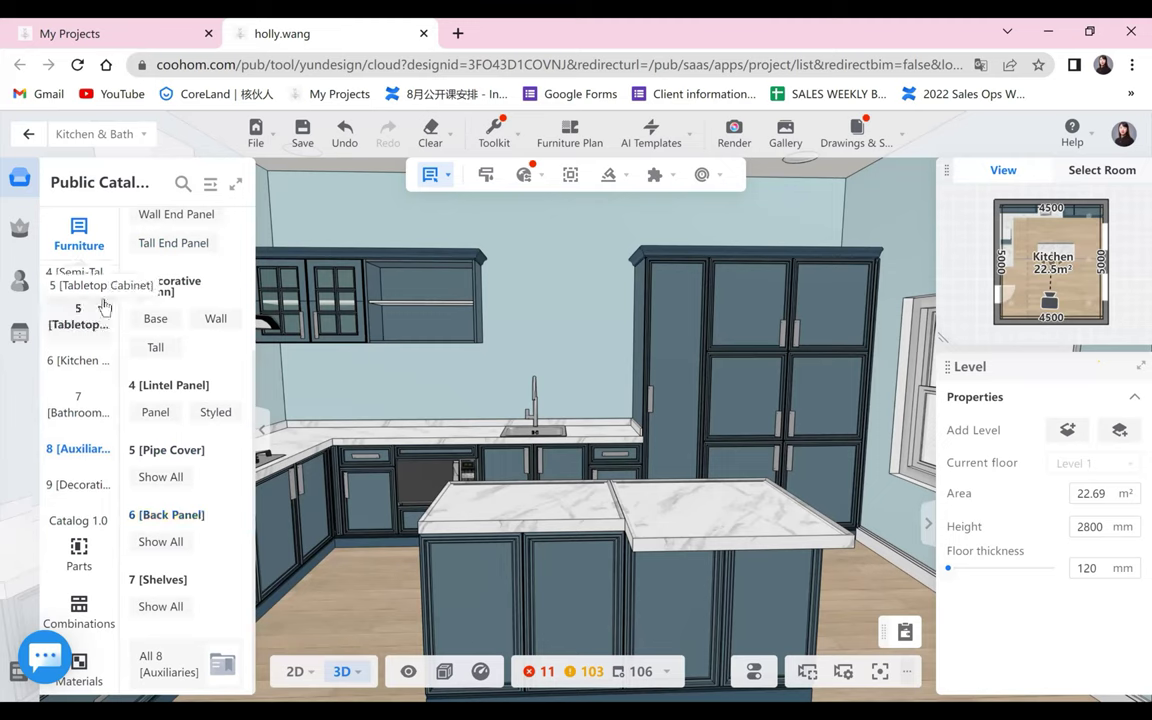
{"action": "left_click", "coordinate": [88, 553]}
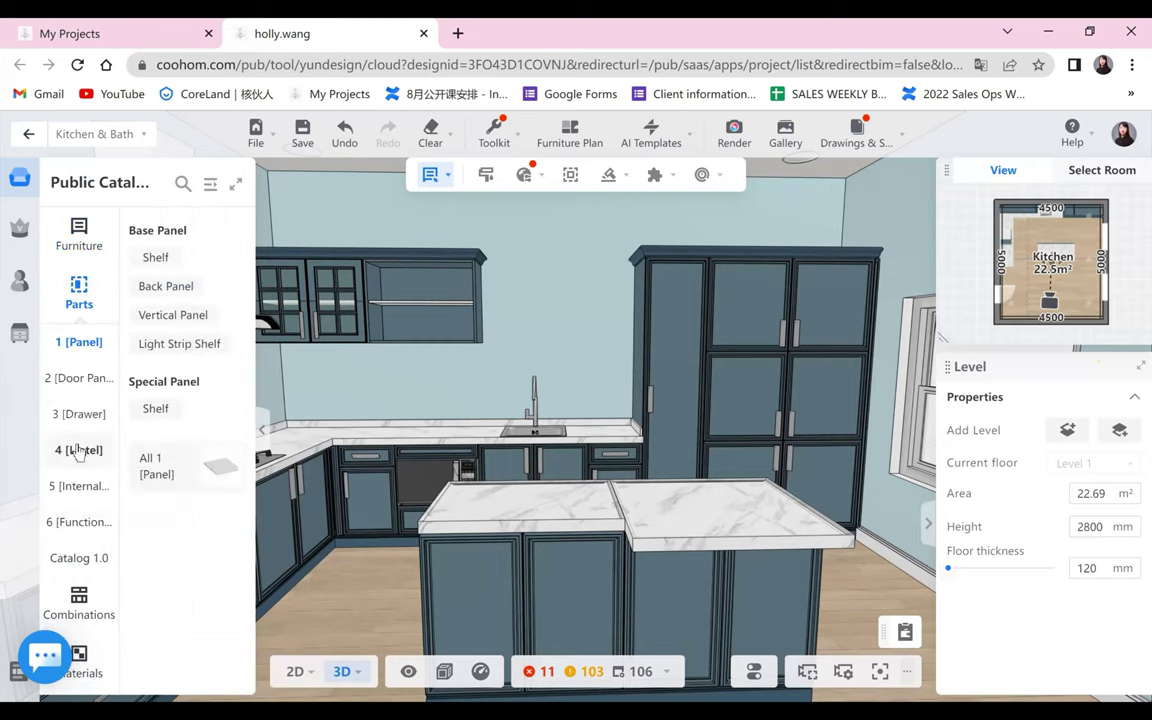
{"action": "left_click", "coordinate": [183, 183]}
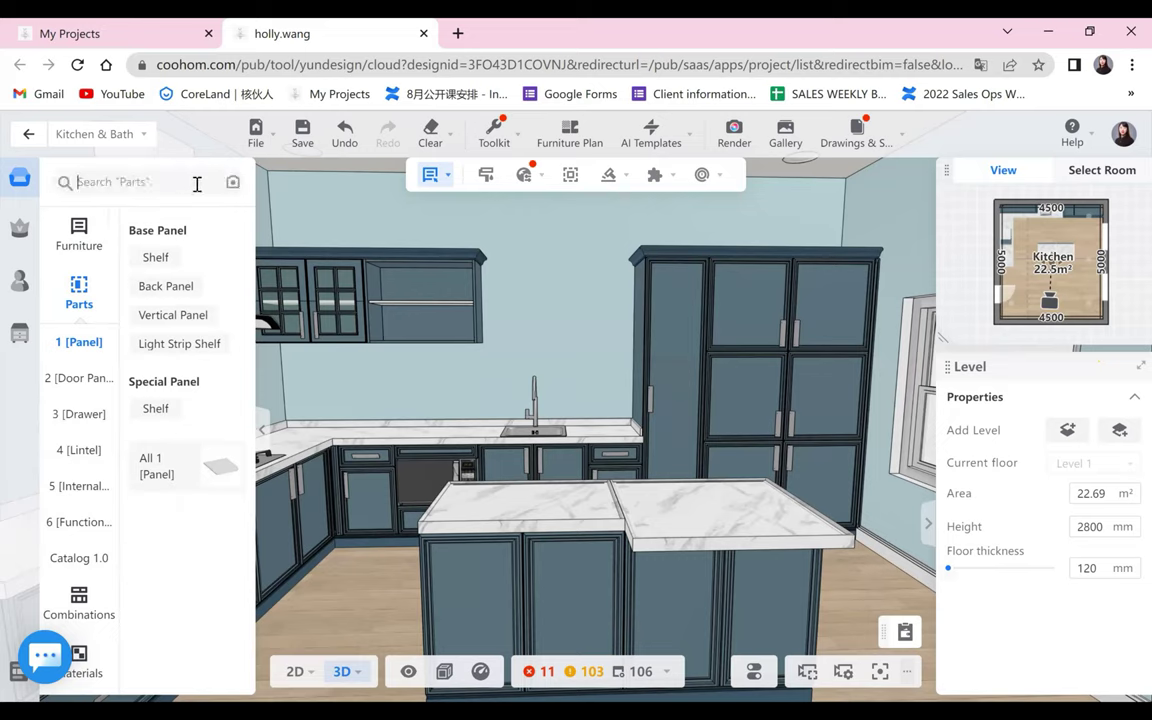
{"action": "type", "text": "light"}
{"action": "key", "text": "Return"}
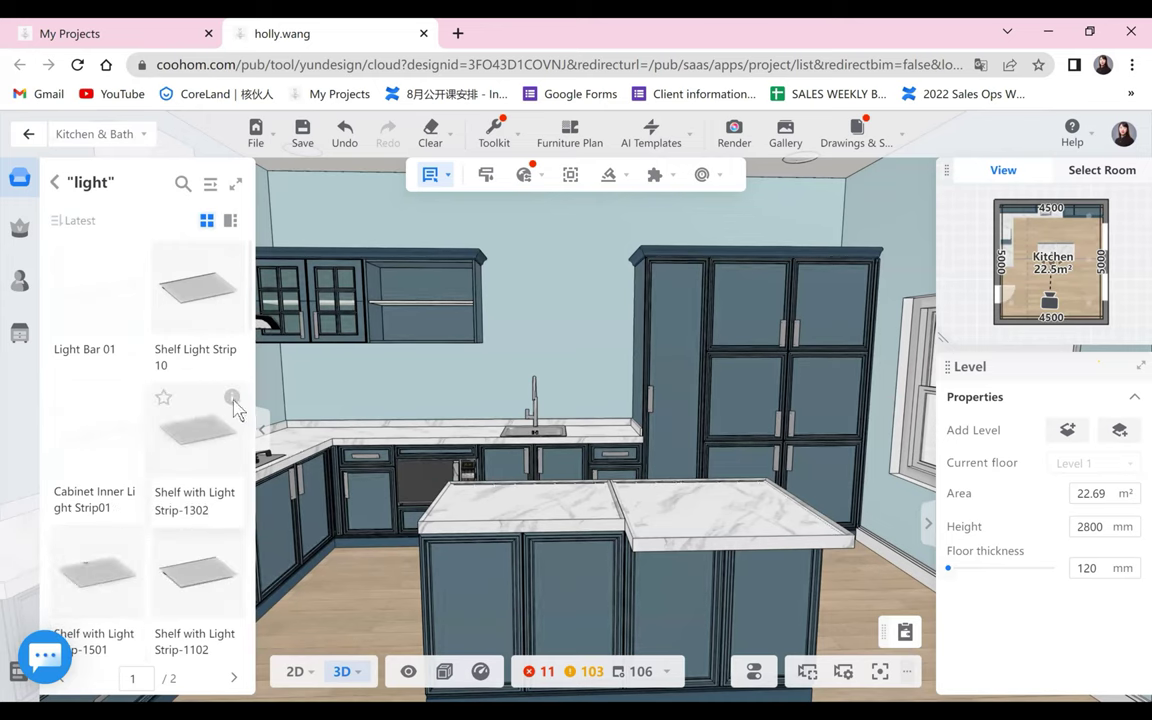
- Place Cabinet Inner Shelf Light Strip01 under the top of the open wall cabinet
{"action": "mouse_move", "coordinate": [229, 455]}
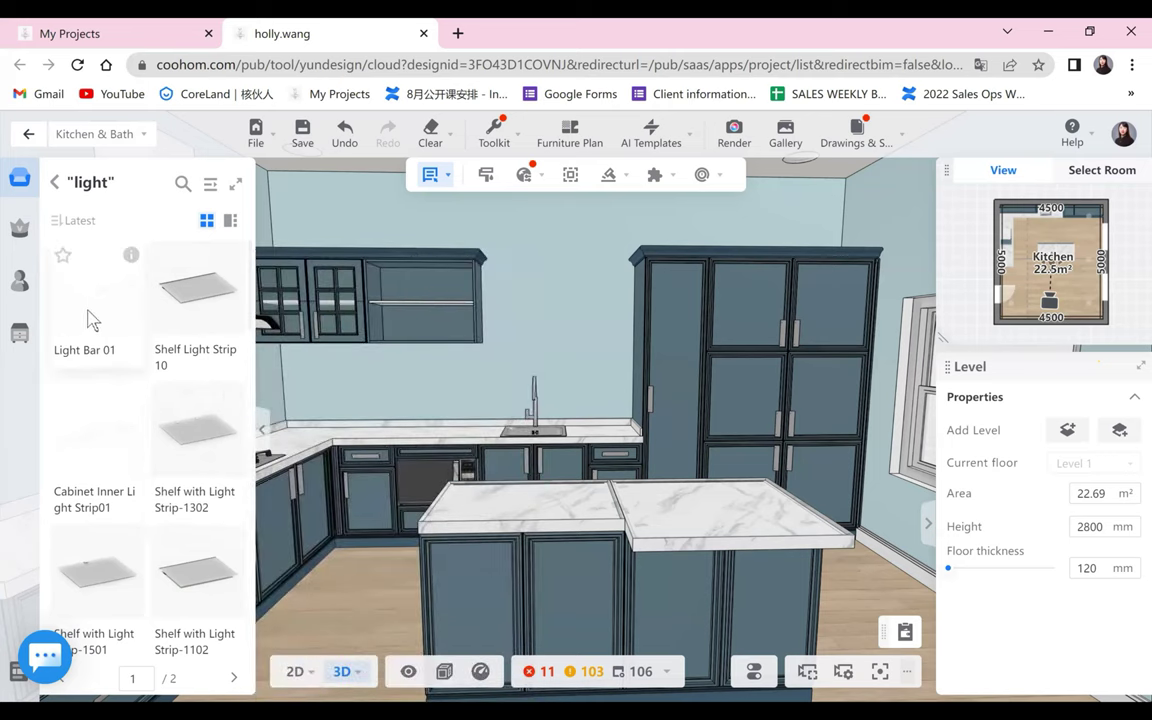
{"action": "scroll", "coordinate": [88, 320], "scroll_direction": "down", "scroll_amount": 5}
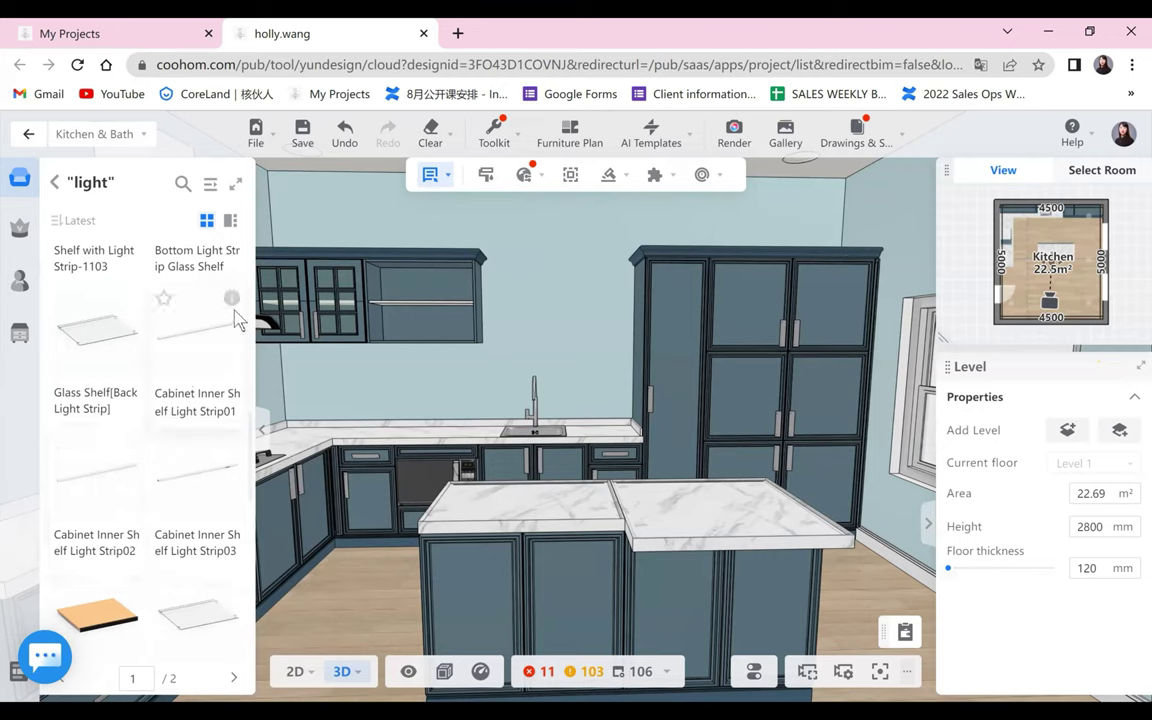
{"action": "mouse_move", "coordinate": [231, 300]}
{"action": "left_click_drag", "start_coordinate": [419, 401], "coordinate": [332, 387]}
{"action": "mouse_move", "coordinate": [452, 284]}
{"action": "left_mouse_down"}
{"action": "mouse_move", "coordinate": [256, 352]}
{"action": "mouse_move", "coordinate": [182, 310]}
{"action": "mouse_move", "coordinate": [241, 290]}
{"action": "mouse_move", "coordinate": [447, 298]}
{"action": "left_mouse_up"}
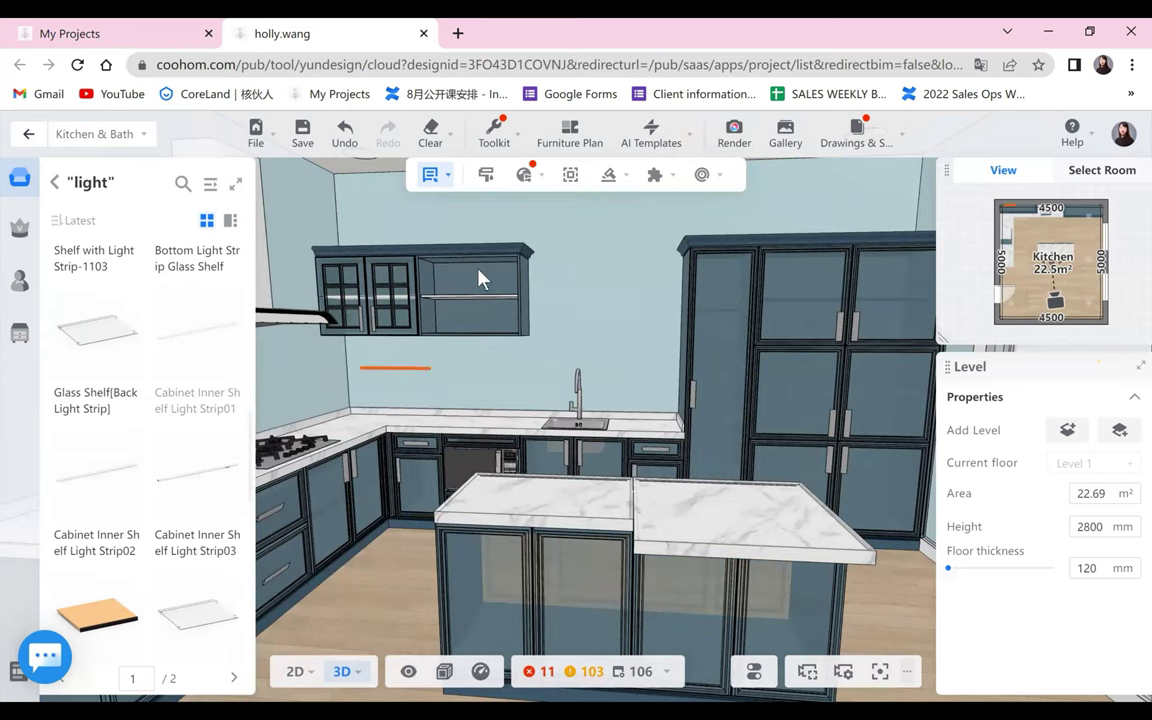
{"action": "key", "text": "Escape"}
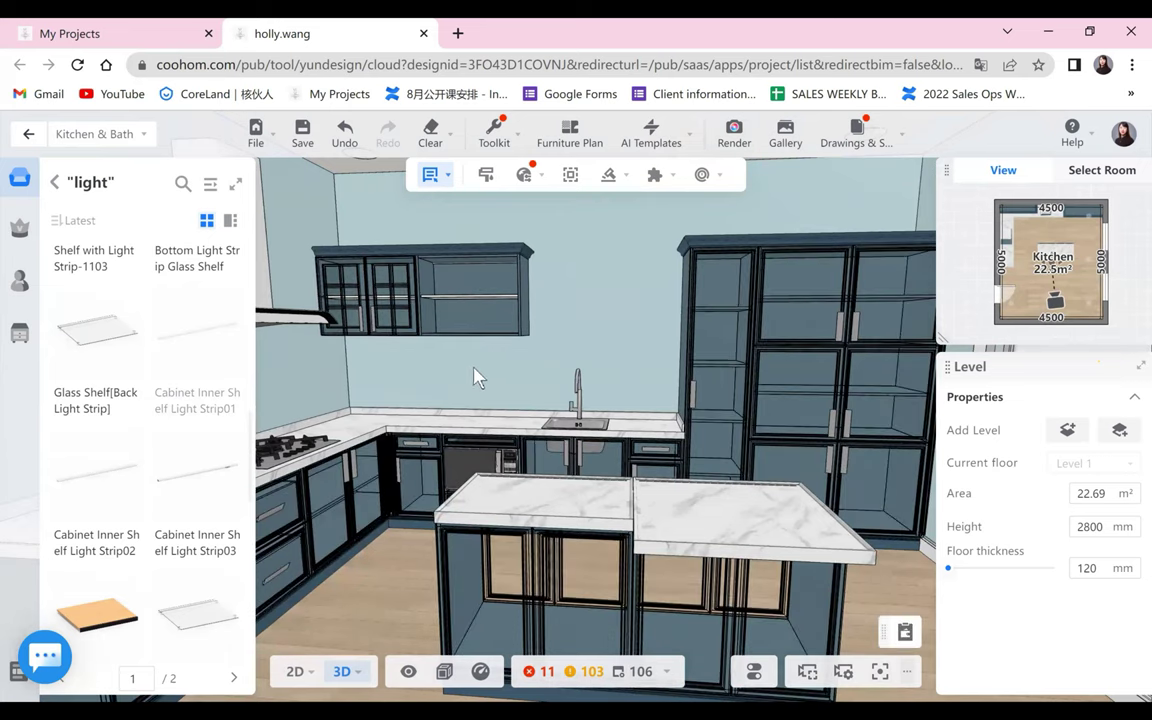
- Examine the open wall cabinet's interior and top shelf from below and from across the room
{"action": "scroll", "coordinate": [486, 378], "scroll_direction": "down", "scroll_amount": 4}
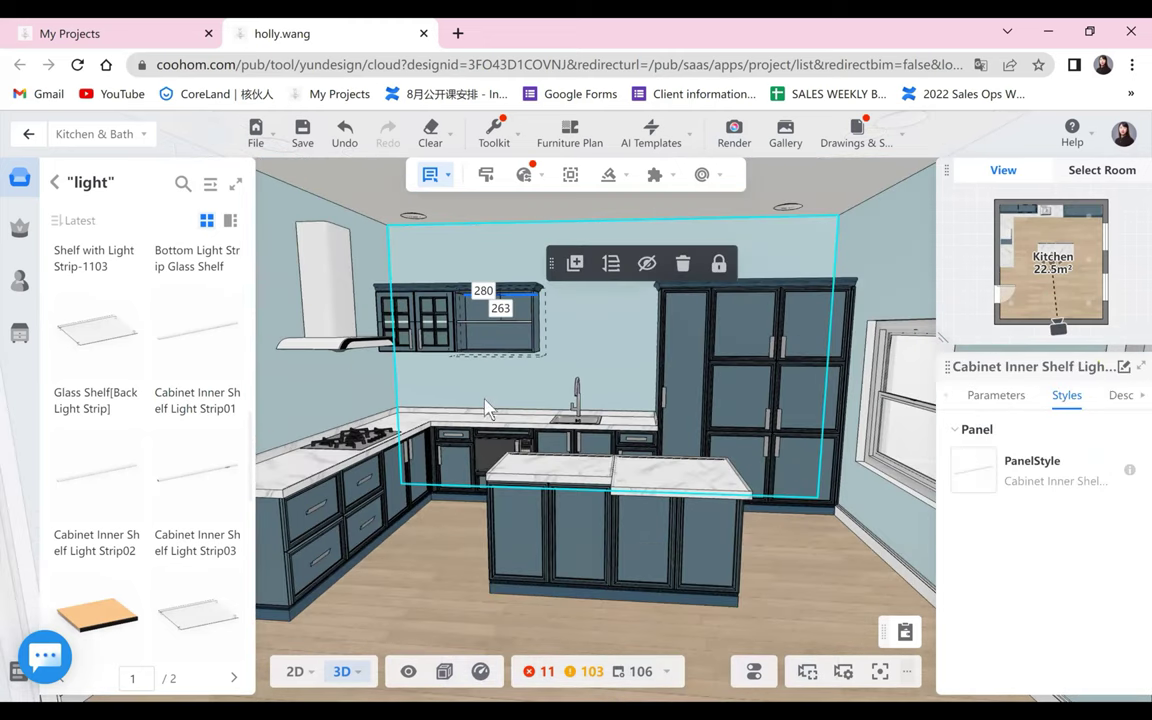
{"action": "left_click_drag", "start_coordinate": [484, 399], "coordinate": [501, 441]}
{"action": "left_click_drag", "start_coordinate": [600, 522], "coordinate": [604, 552]}
{"action": "left_click_drag", "start_coordinate": [543, 524], "coordinate": [605, 508]}
{"action": "scroll", "coordinate": [520, 522], "scroll_direction": "up", "scroll_amount": 3}
{"action": "left_click", "coordinate": [547, 582]}
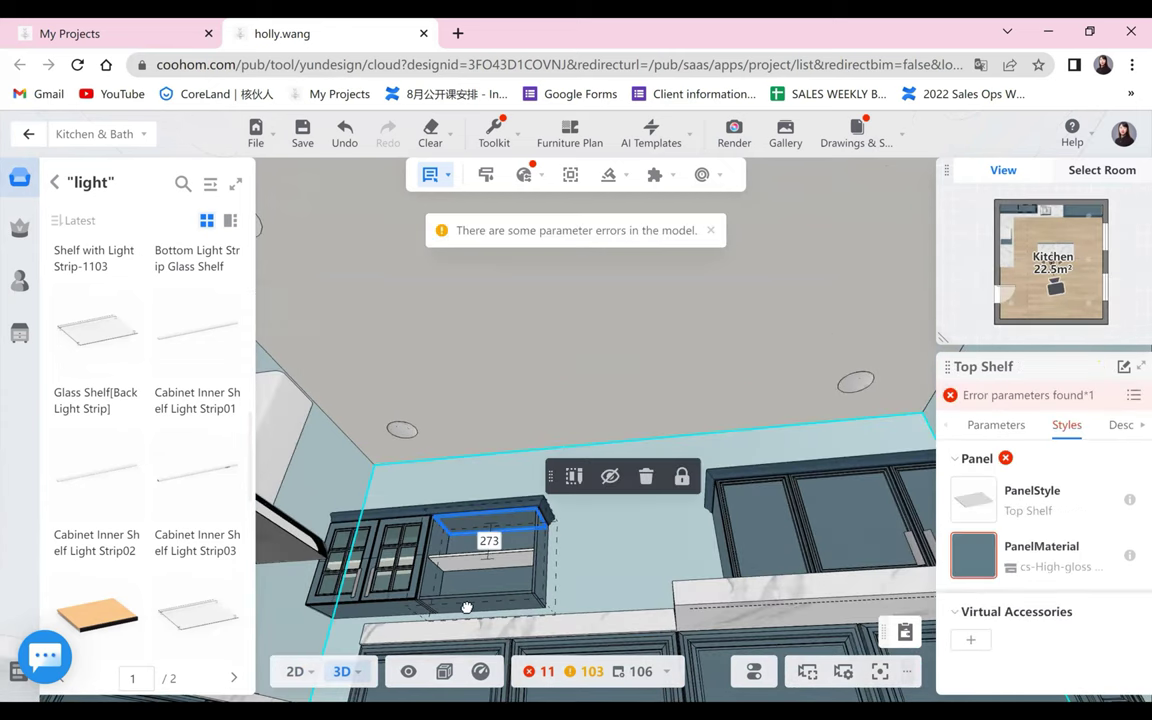
{"action": "left_click_drag", "start_coordinate": [461, 602], "coordinate": [388, 642]}
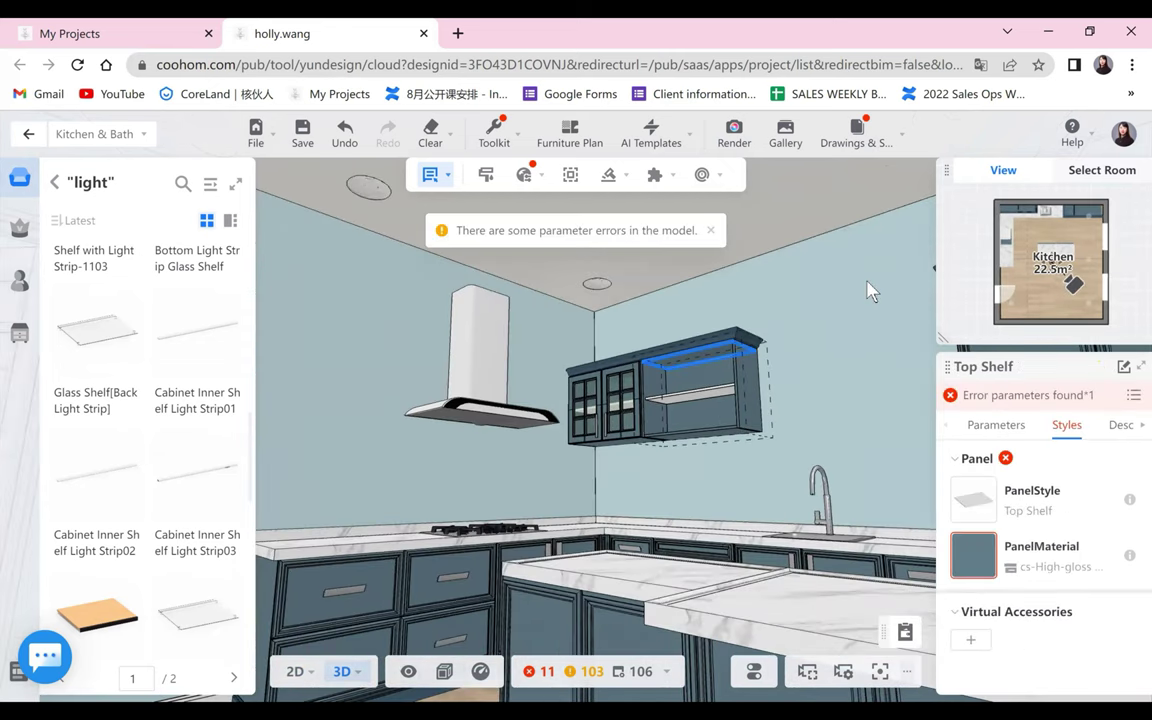
{"action": "left_click_drag", "start_coordinate": [869, 283], "coordinate": [432, 556]}
{"action": "left_click", "coordinate": [378, 618]}
{"action": "left_click_drag", "start_coordinate": [818, 421], "coordinate": [1082, 456]}
{"action": "left_click_drag", "start_coordinate": [535, 569], "coordinate": [608, 550]}
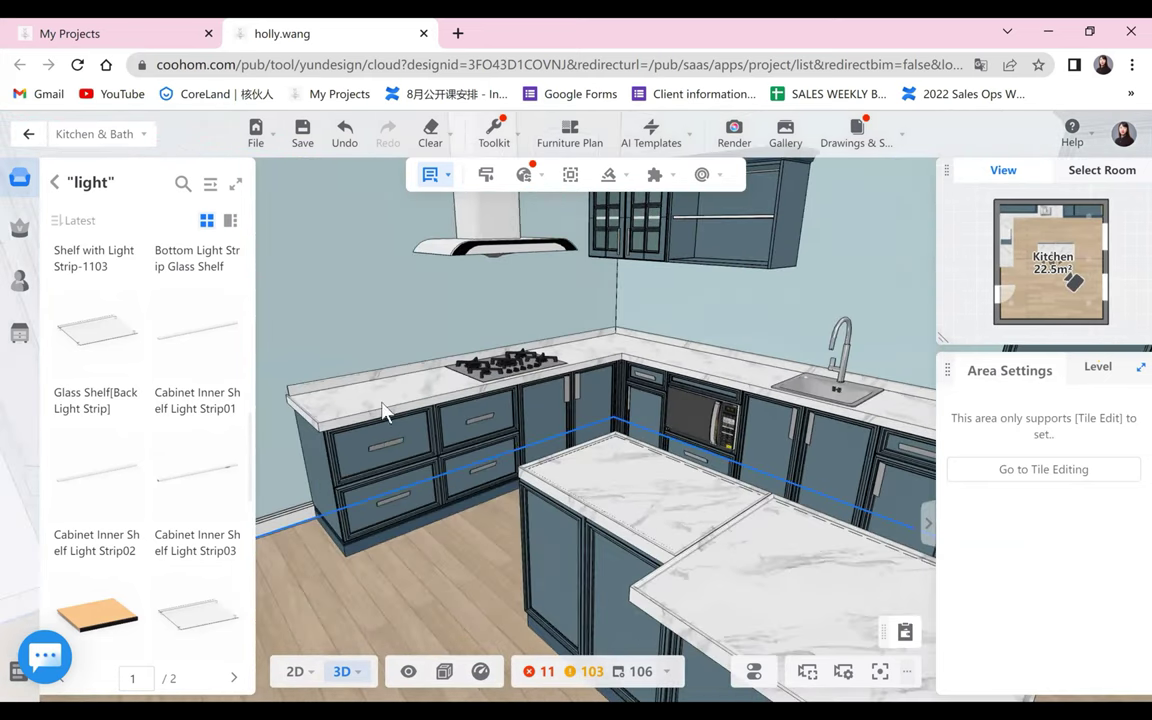
- Try Cabinet Inner Shelf Light Strip03 in the open wall cabinet and undo the placement
{"action": "left_click_drag", "start_coordinate": [346, 389], "coordinate": [306, 440]}
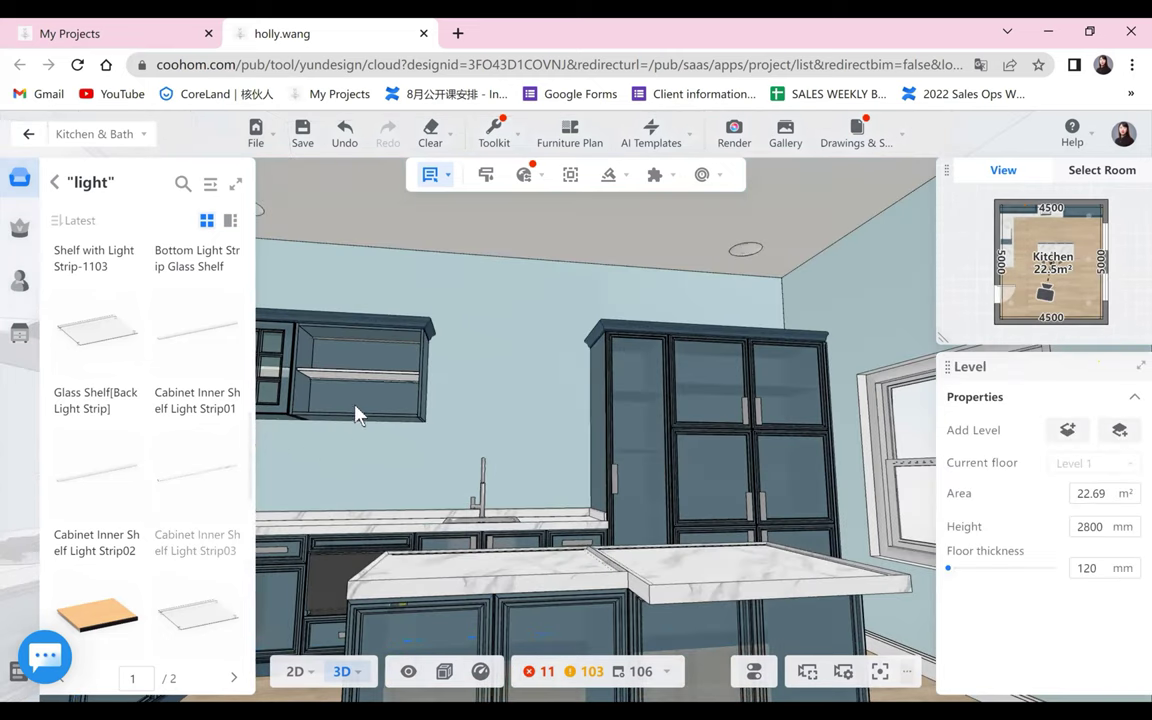
{"action": "scroll", "coordinate": [430, 415], "scroll_direction": "down", "scroll_amount": 4}
{"action": "scroll", "coordinate": [376, 511], "scroll_direction": "down", "scroll_amount": 1}
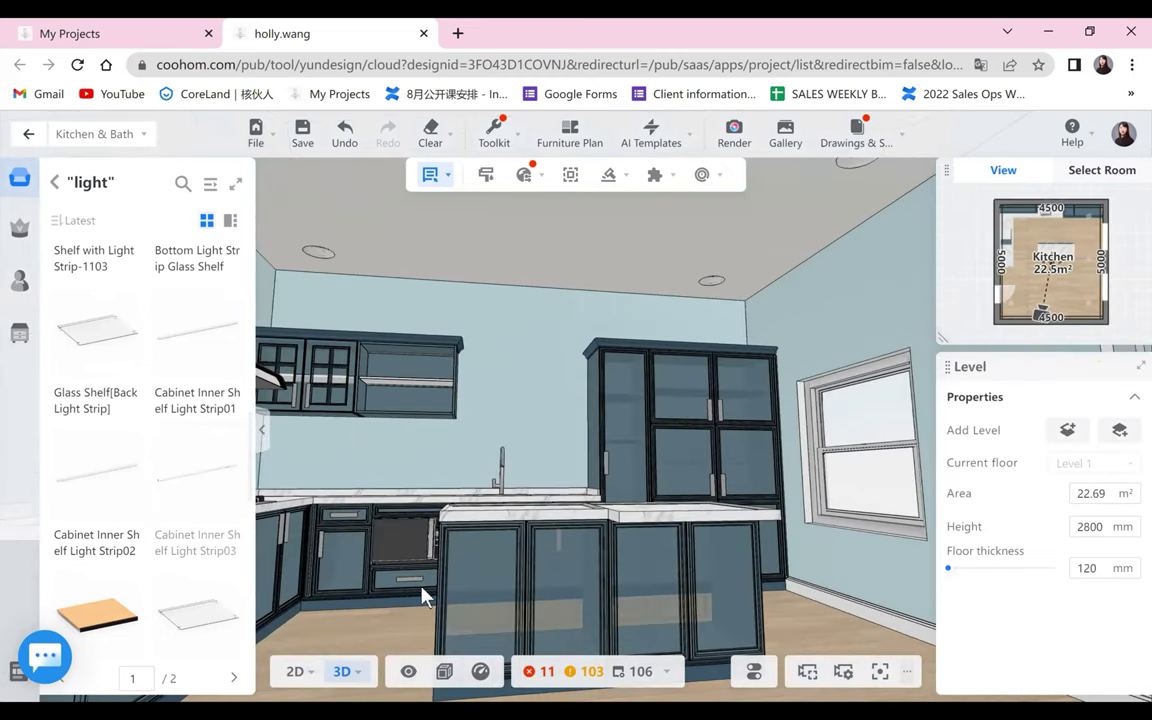
{"action": "scroll", "coordinate": [368, 425], "scroll_direction": "down", "scroll_amount": 2}
{"action": "left_click", "coordinate": [422, 387]}
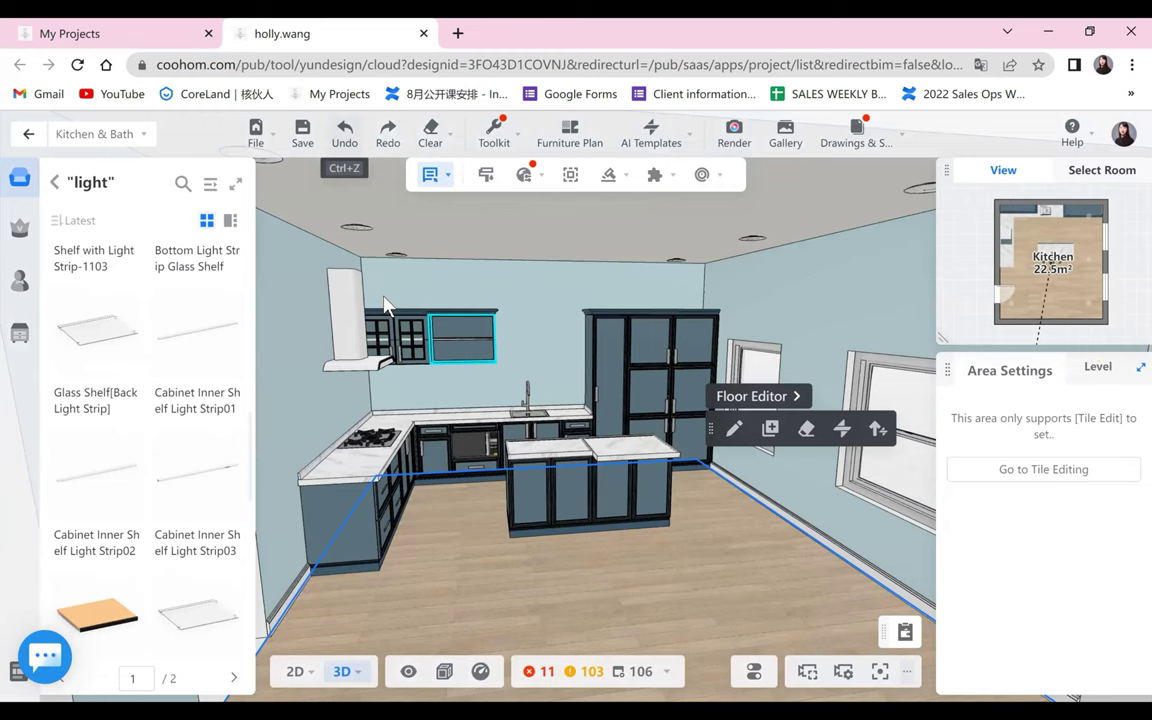
- Delete the fixed middle shelf from the open wall cabinet at the sink end
{"action": "scroll", "coordinate": [390, 304], "scroll_direction": "up", "scroll_amount": 5}
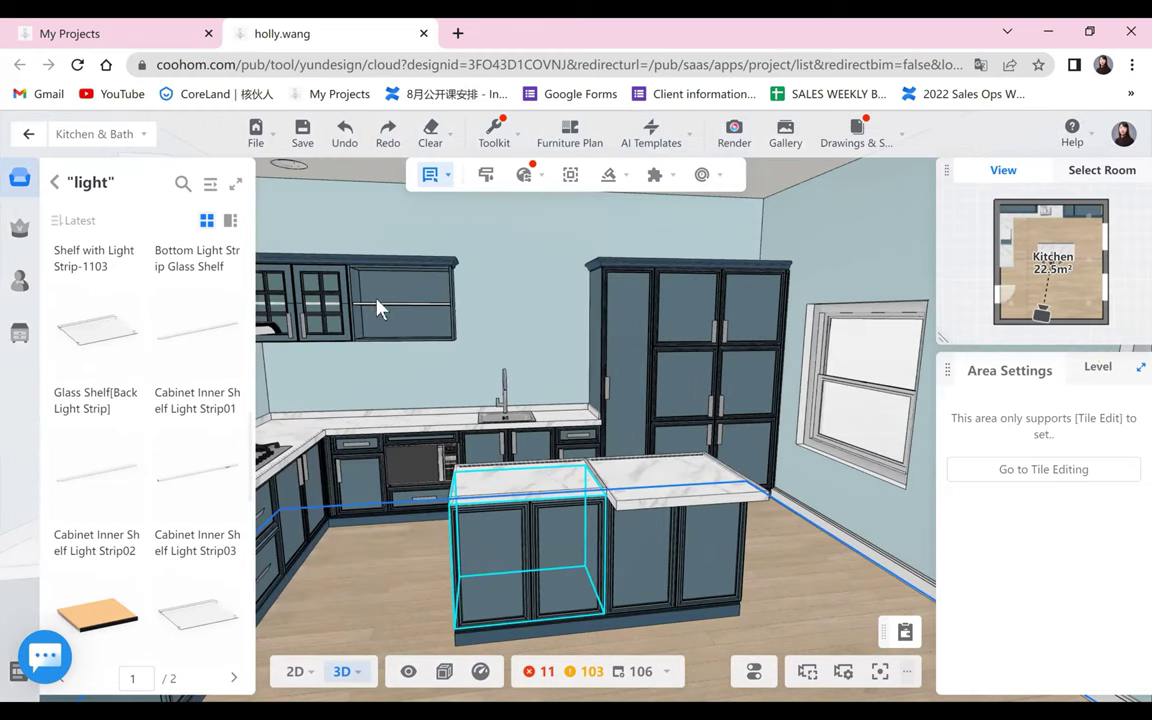
{"action": "left_click", "coordinate": [428, 304]}
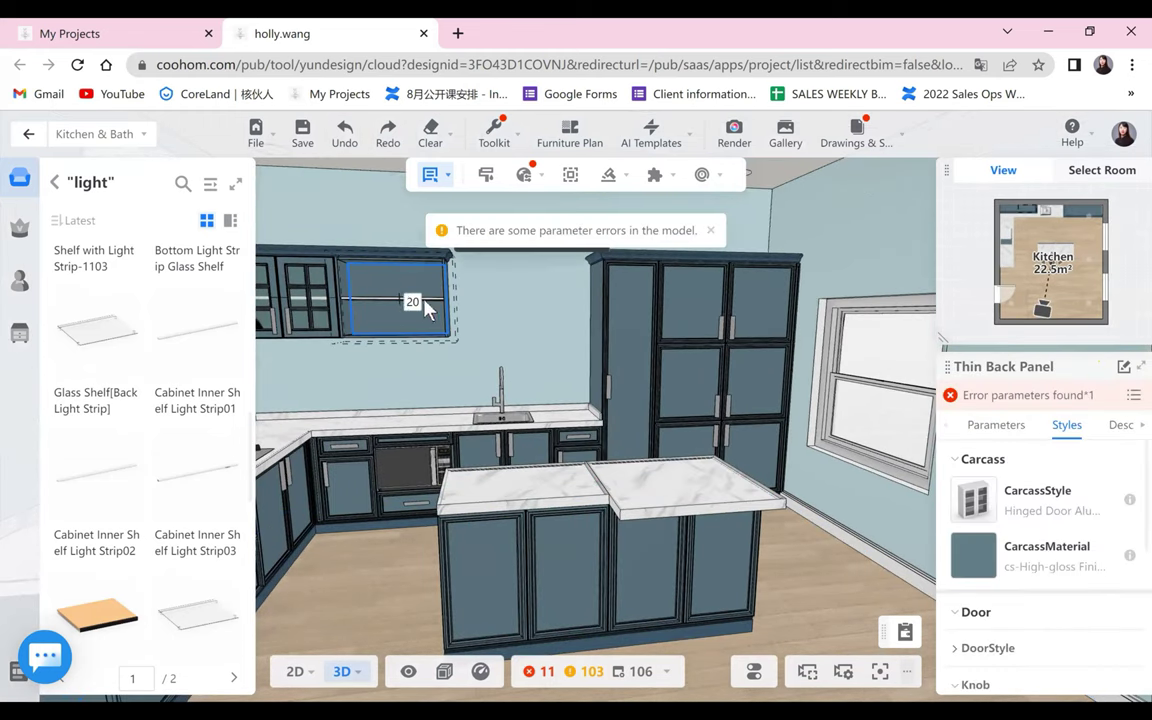
{"action": "left_click", "coordinate": [389, 297]}
{"action": "left_click", "coordinate": [389, 297]}
{"action": "left_click", "coordinate": [390, 297]}
{"action": "left_click", "coordinate": [395, 297]}
{"action": "left_click", "coordinate": [412, 299]}
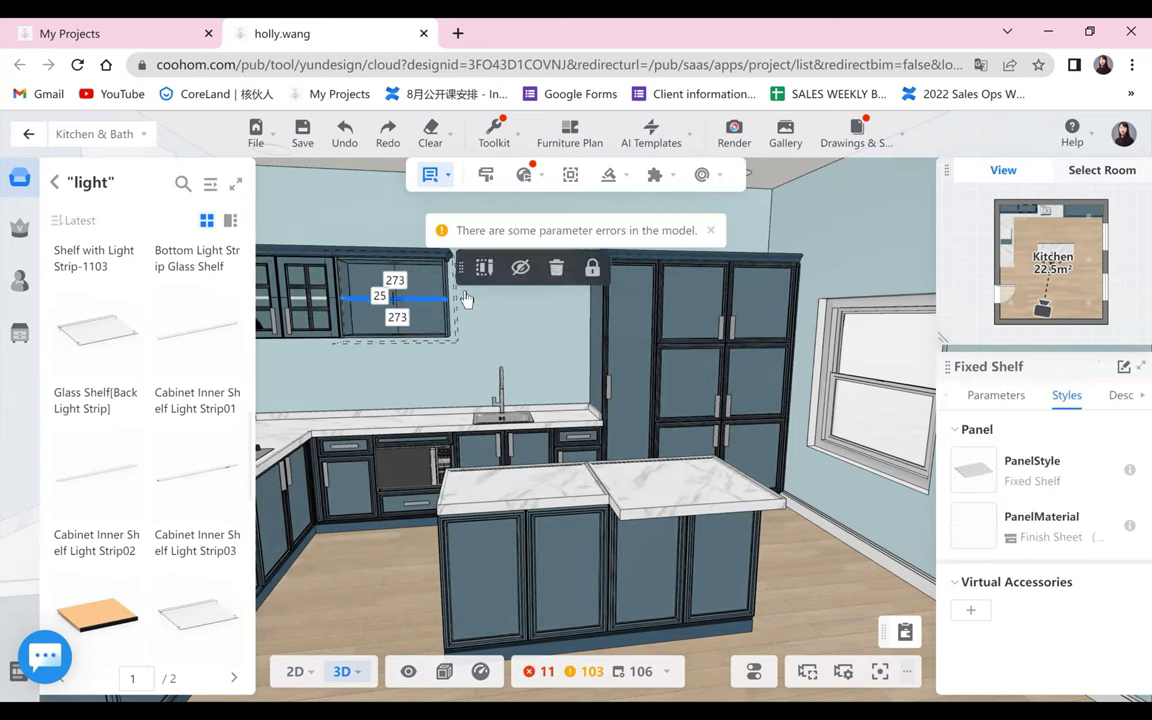
{"action": "left_click", "coordinate": [557, 271]}
{"action": "key", "text": "Escape"}
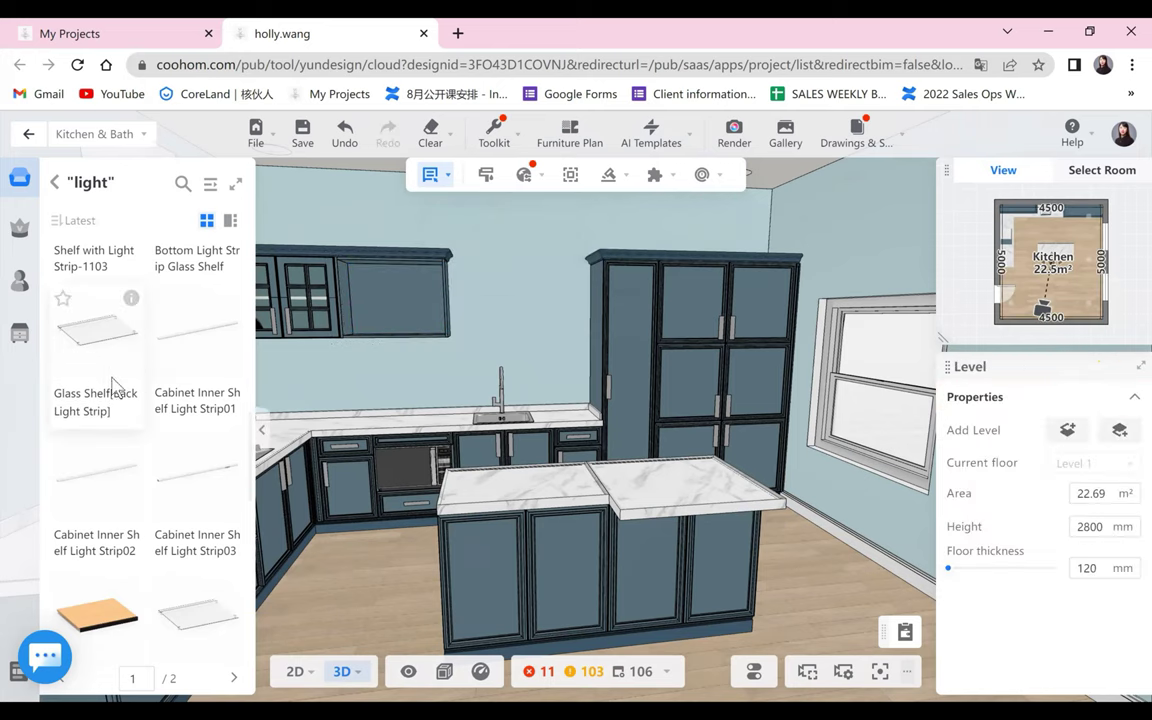
- Place Shelf Light Strip 10 as the middle shelf of the open wall cabinet at the sink end
{"action": "scroll", "coordinate": [150, 380], "scroll_direction": "up", "scroll_amount": 3}
{"action": "mouse_move", "coordinate": [232, 338]}
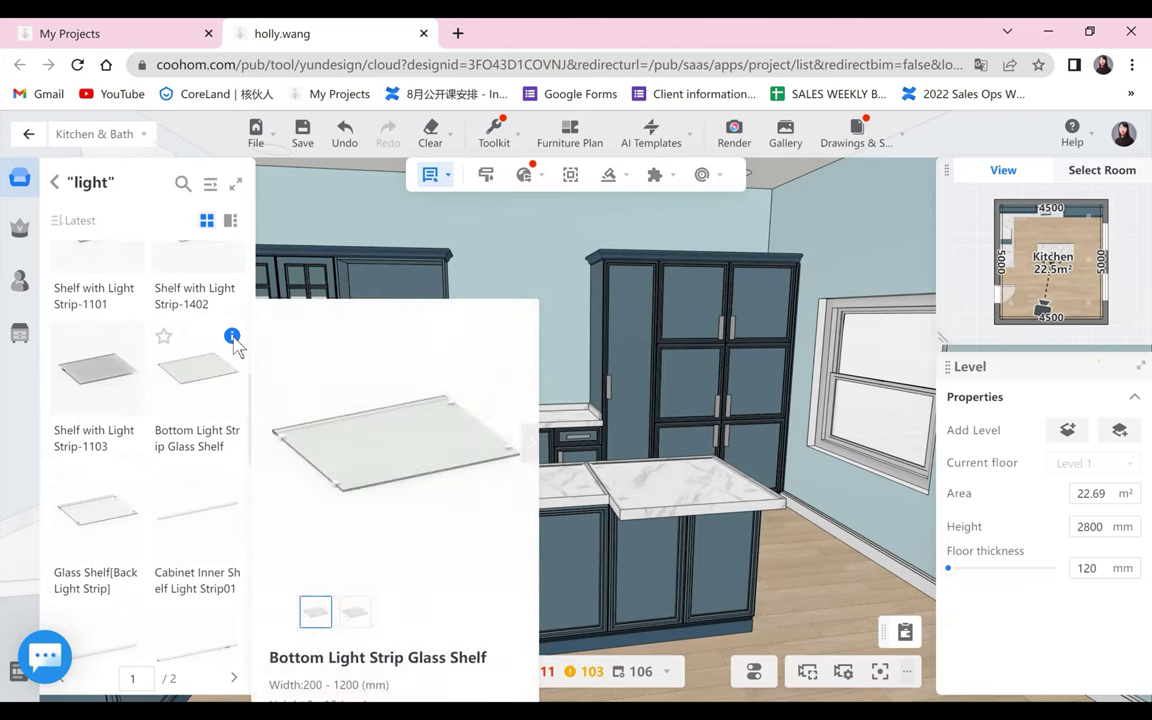
{"action": "scroll", "coordinate": [188, 340], "scroll_direction": "up", "scroll_amount": 5}
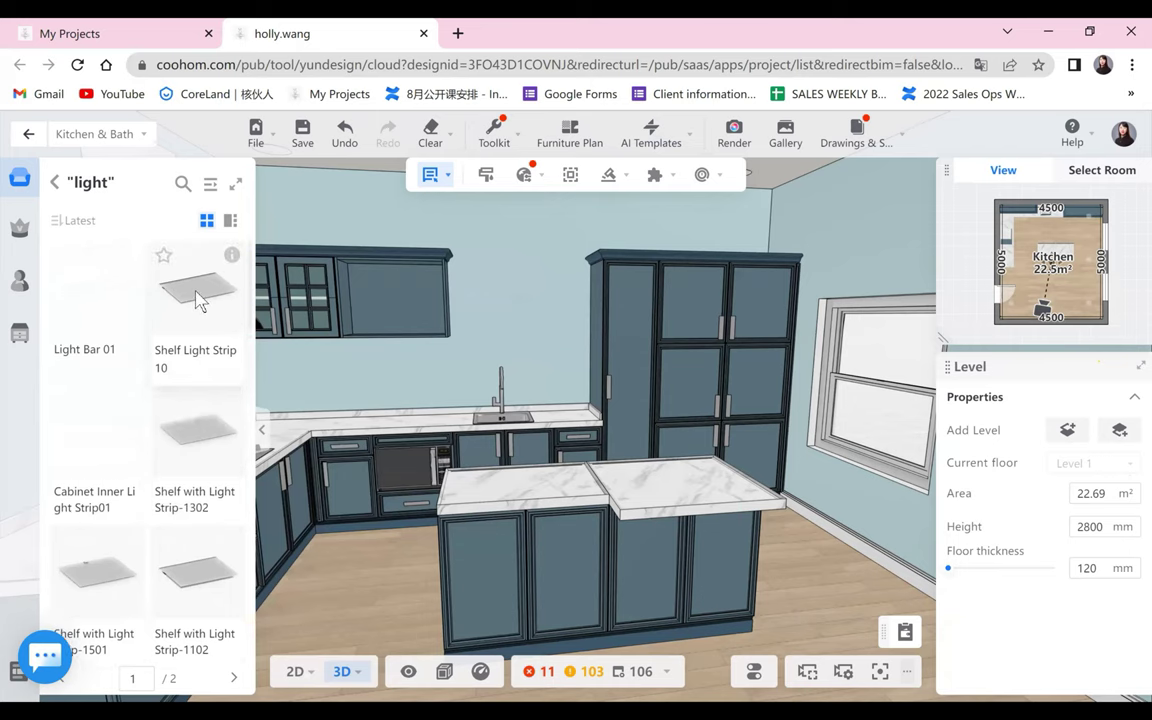
{"action": "left_click", "coordinate": [198, 298]}
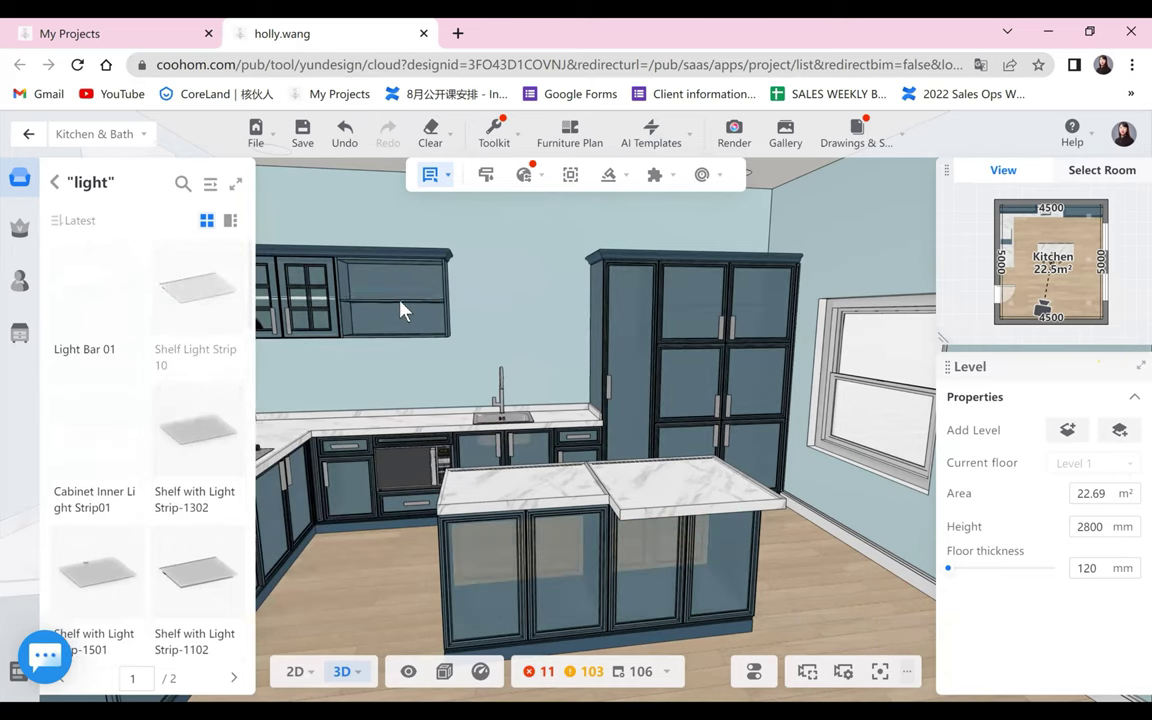
{"action": "left_click", "coordinate": [400, 308]}
{"action": "left_click", "coordinate": [333, 362]}
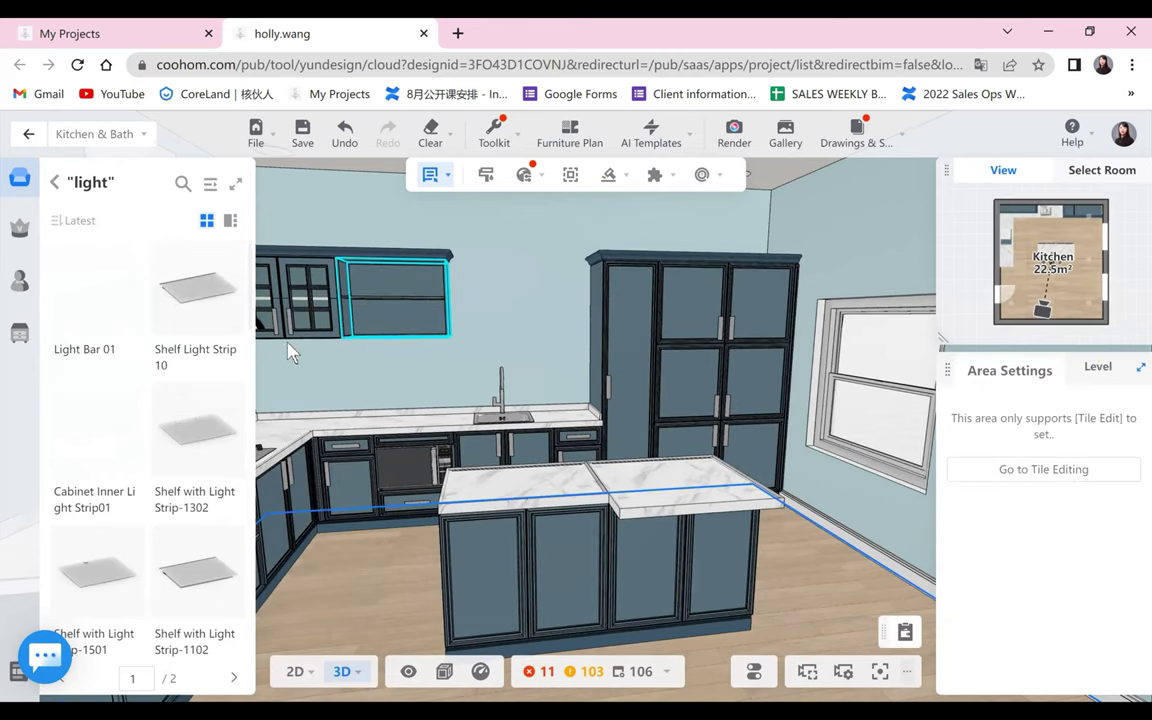
- Examine the middle shelf in the open wall cabinet from close up and from across the kitchen
{"action": "left_click_drag", "start_coordinate": [334, 380], "coordinate": [524, 388]}
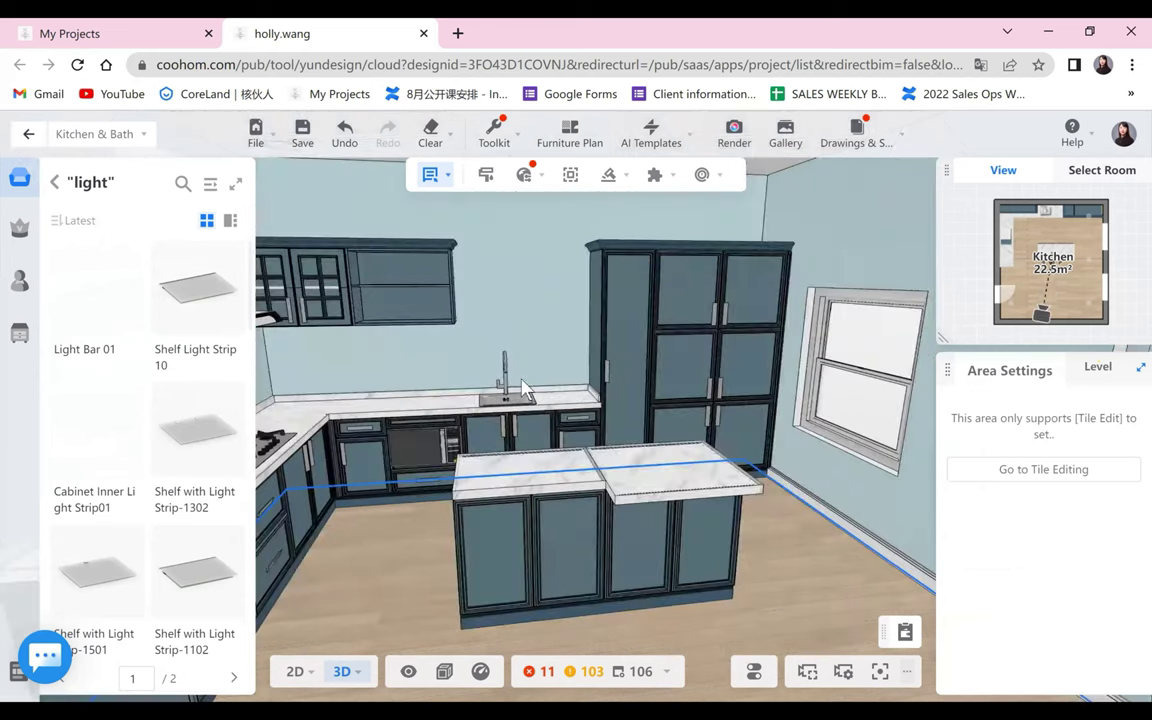
{"action": "scroll", "coordinate": [471, 341], "scroll_direction": "up", "scroll_amount": 3}
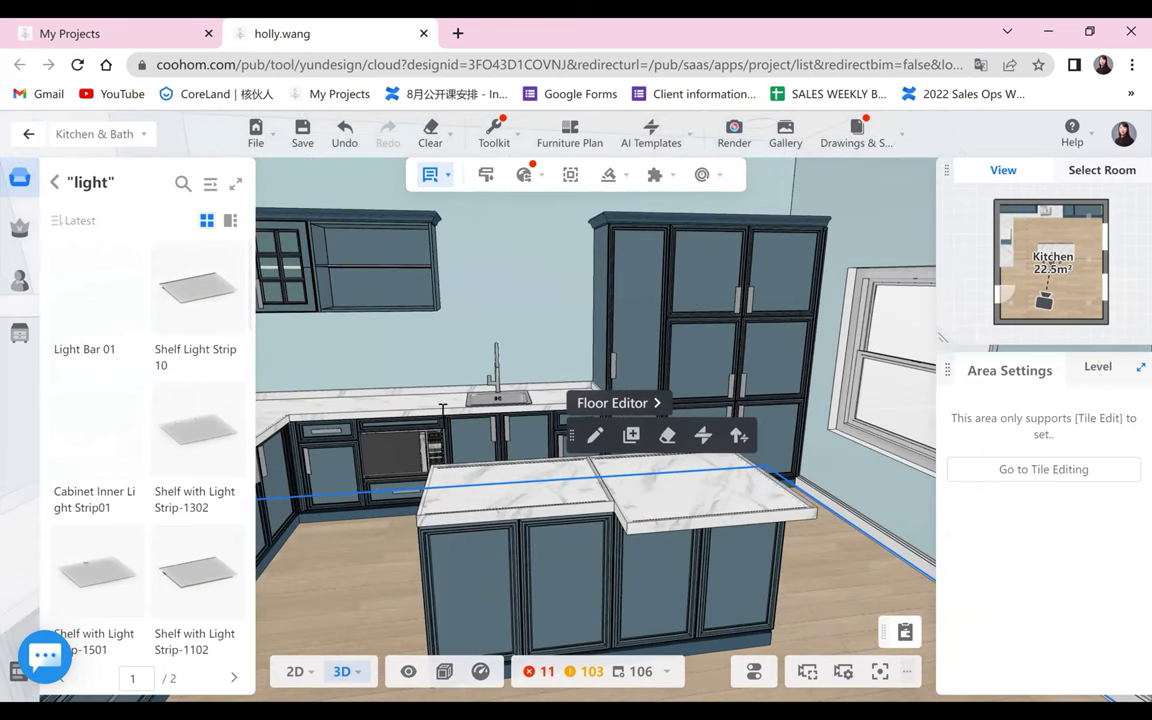
{"action": "left_click_drag", "start_coordinate": [441, 434], "coordinate": [531, 331]}
{"action": "left_click", "coordinate": [531, 331]}
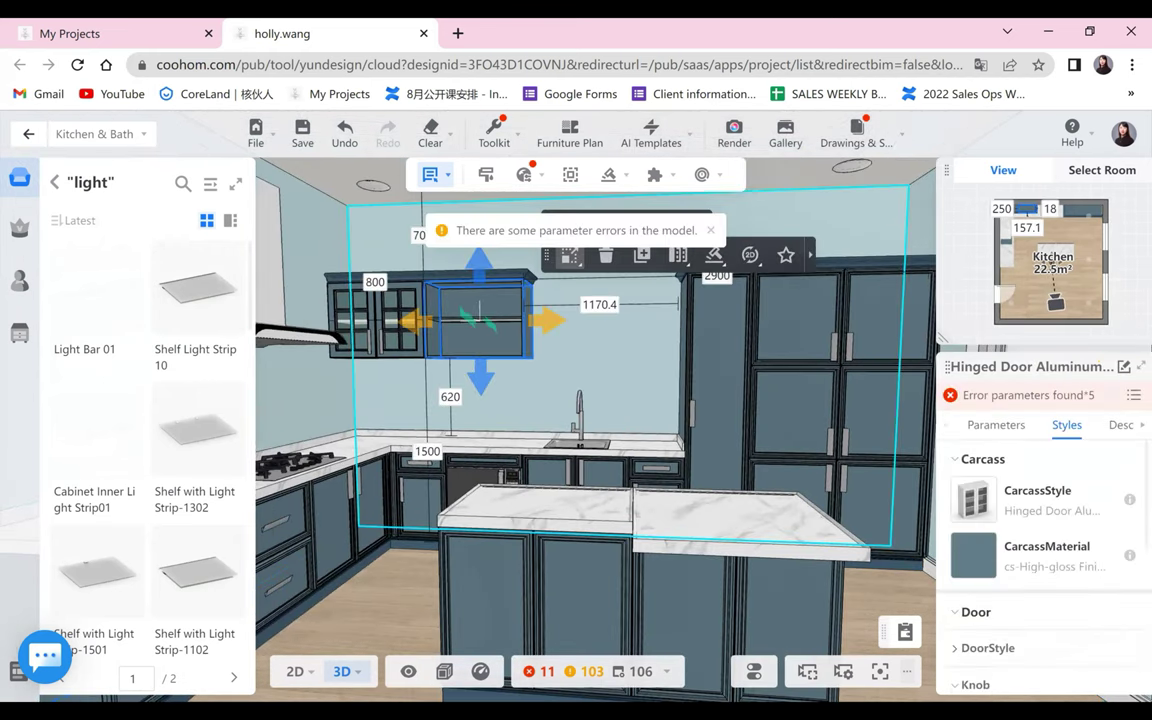
{"action": "scroll", "coordinate": [573, 428], "scroll_direction": "down", "scroll_amount": 3}
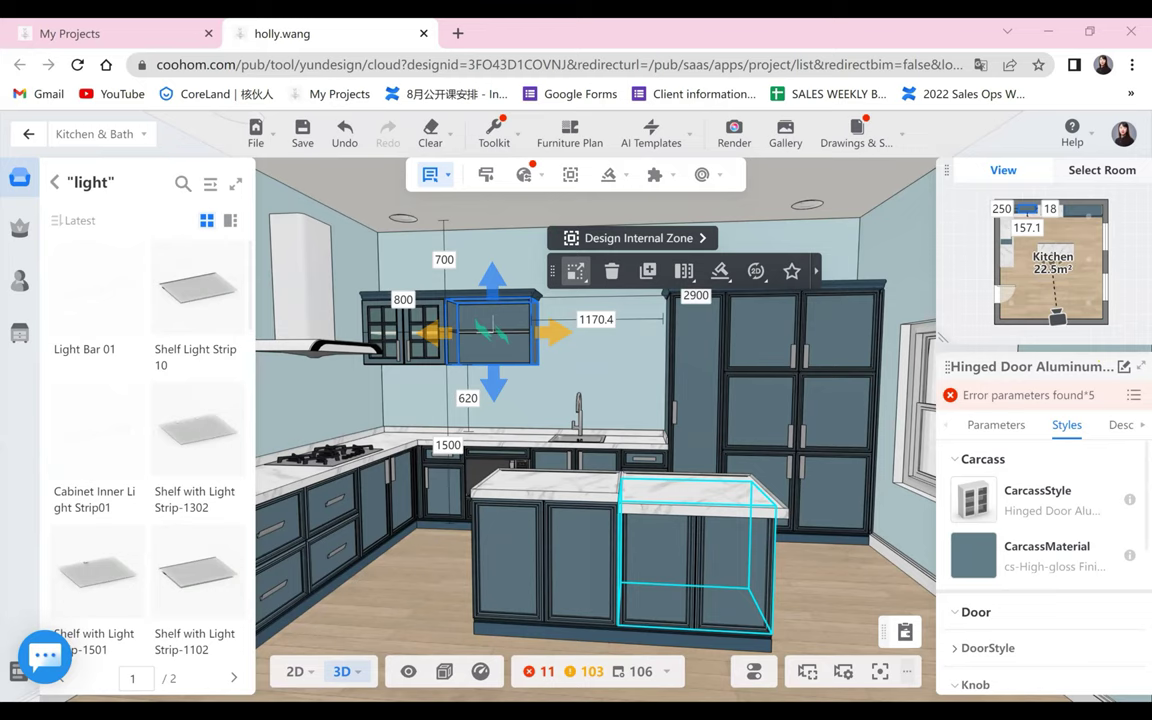
{"action": "scroll", "coordinate": [422, 587], "scroll_direction": "down", "scroll_amount": 5}
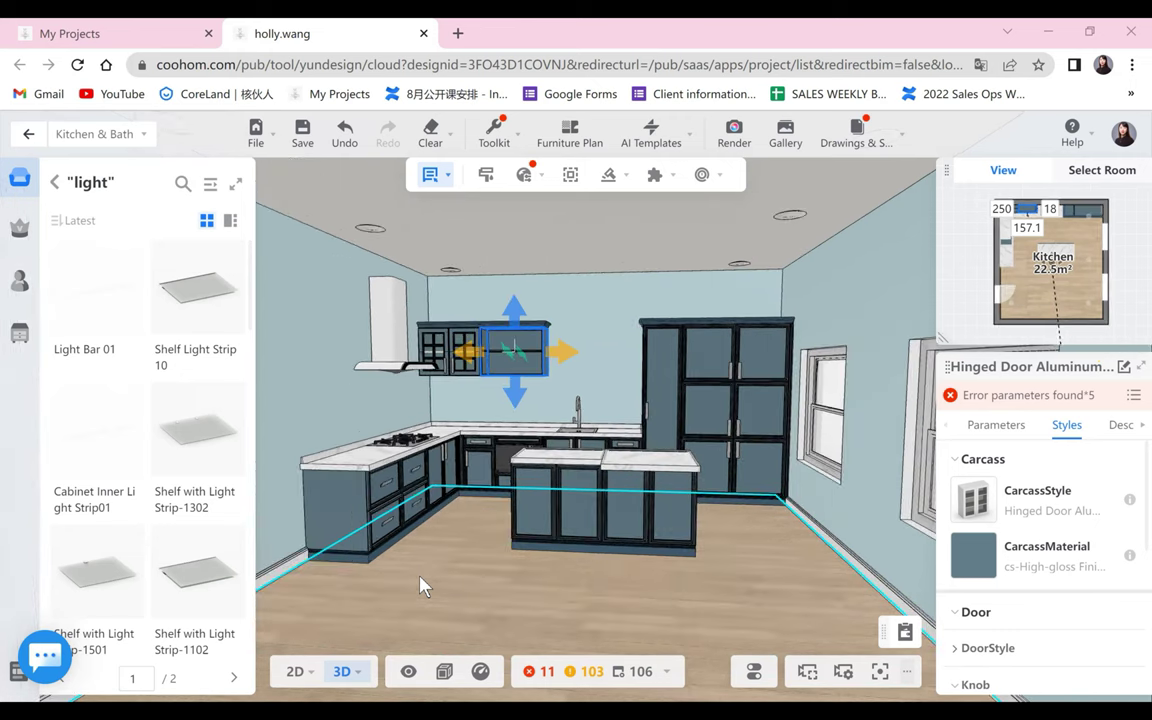
{"action": "left_click", "coordinate": [432, 625]}
{"action": "scroll", "coordinate": [432, 628], "scroll_direction": "up", "scroll_amount": 2}
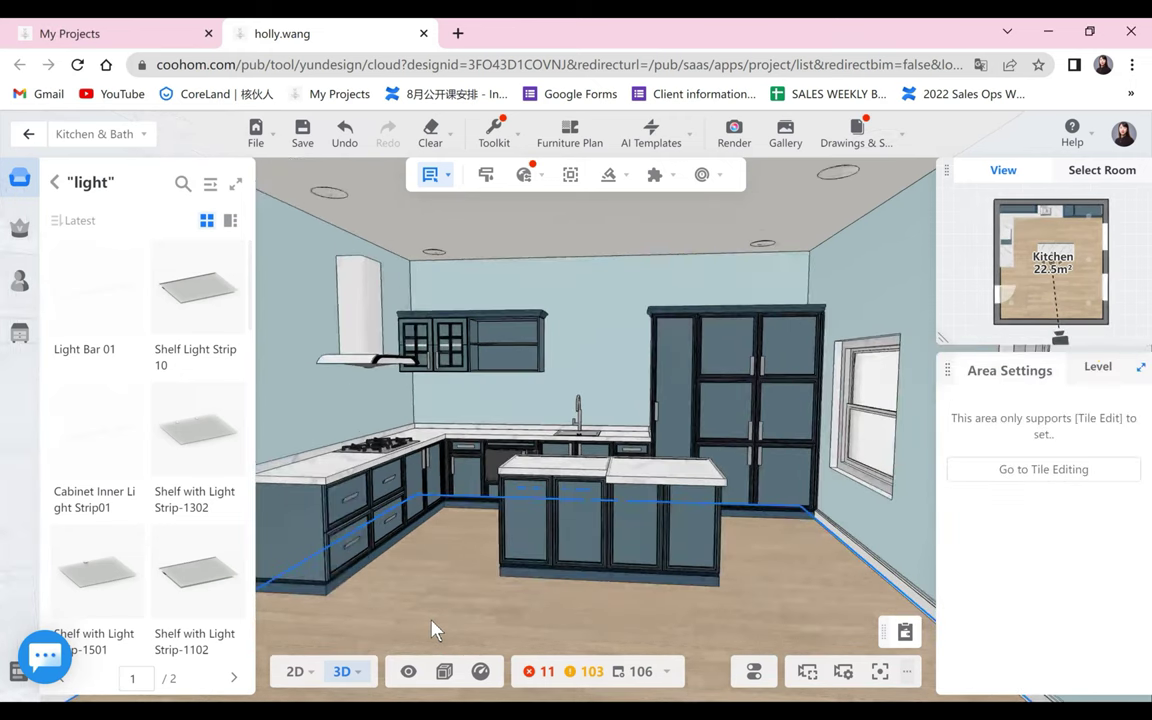
{"action": "scroll", "coordinate": [436, 630], "scroll_direction": "up", "scroll_amount": 1}
{"action": "scroll", "coordinate": [422, 138], "scroll_direction": "up", "scroll_amount": 1}
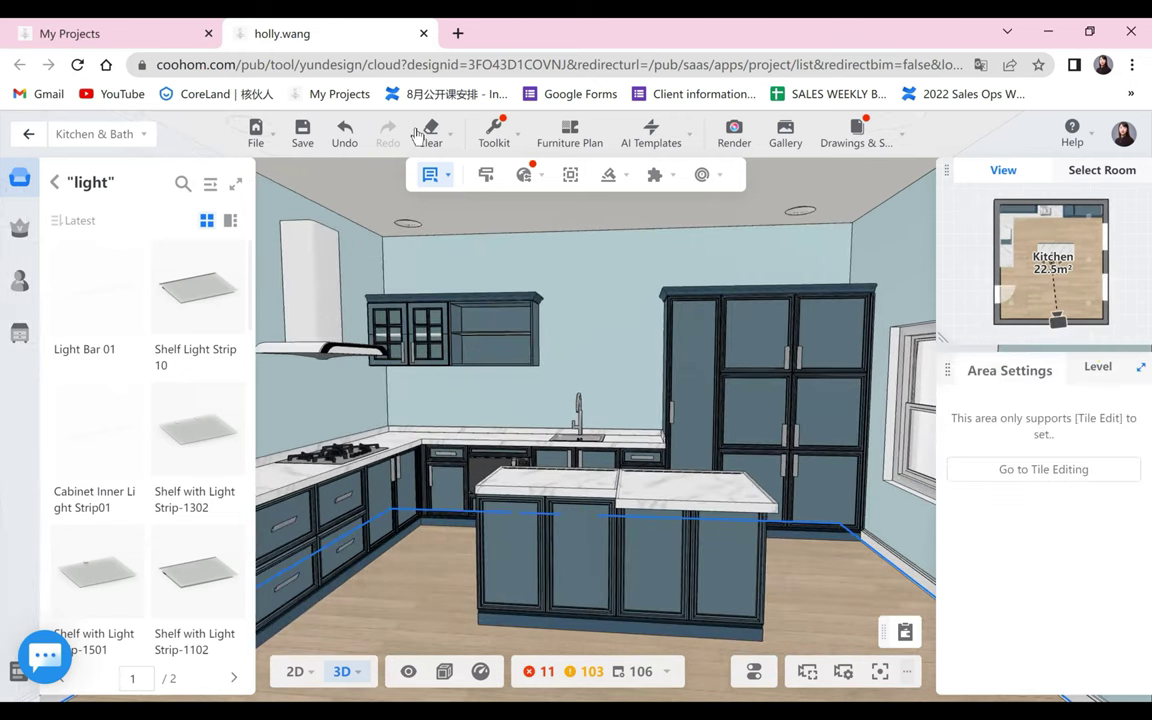
- Survey the whole kitchen from its opposite corners, including the hood wall, the window wall and the island
{"action": "scroll", "coordinate": [417, 137], "scroll_direction": "down", "scroll_amount": 3}
{"action": "key", "text": "a"}
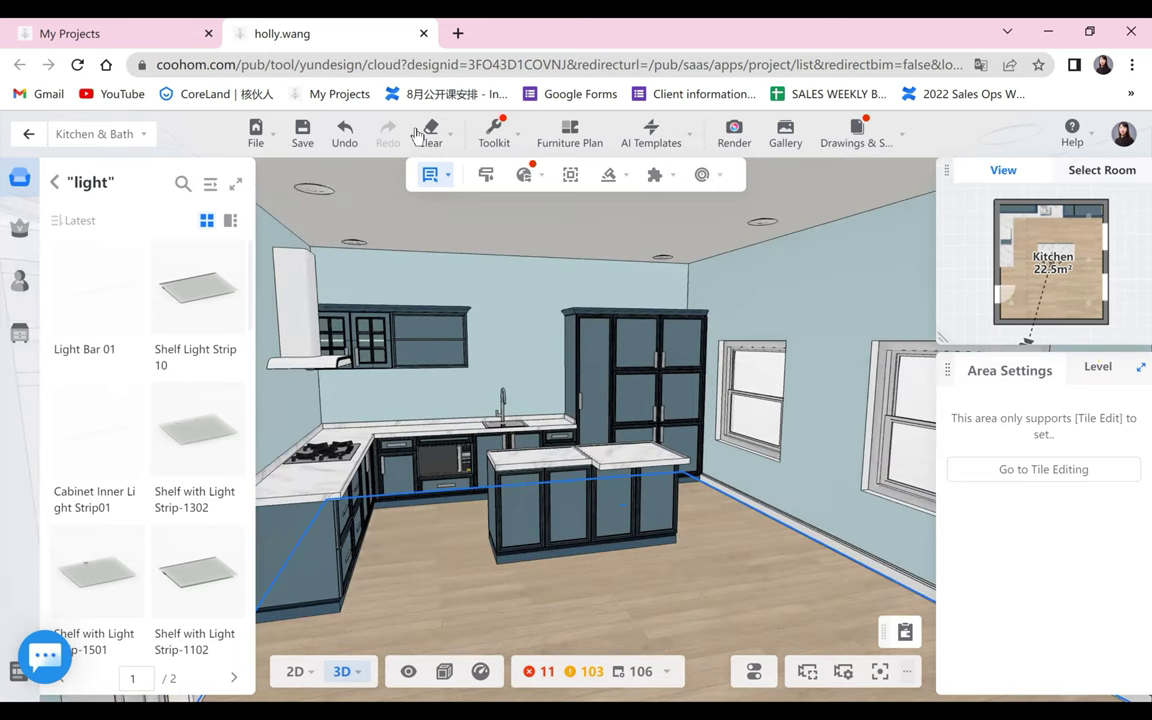
{"action": "key", "text": "a"}
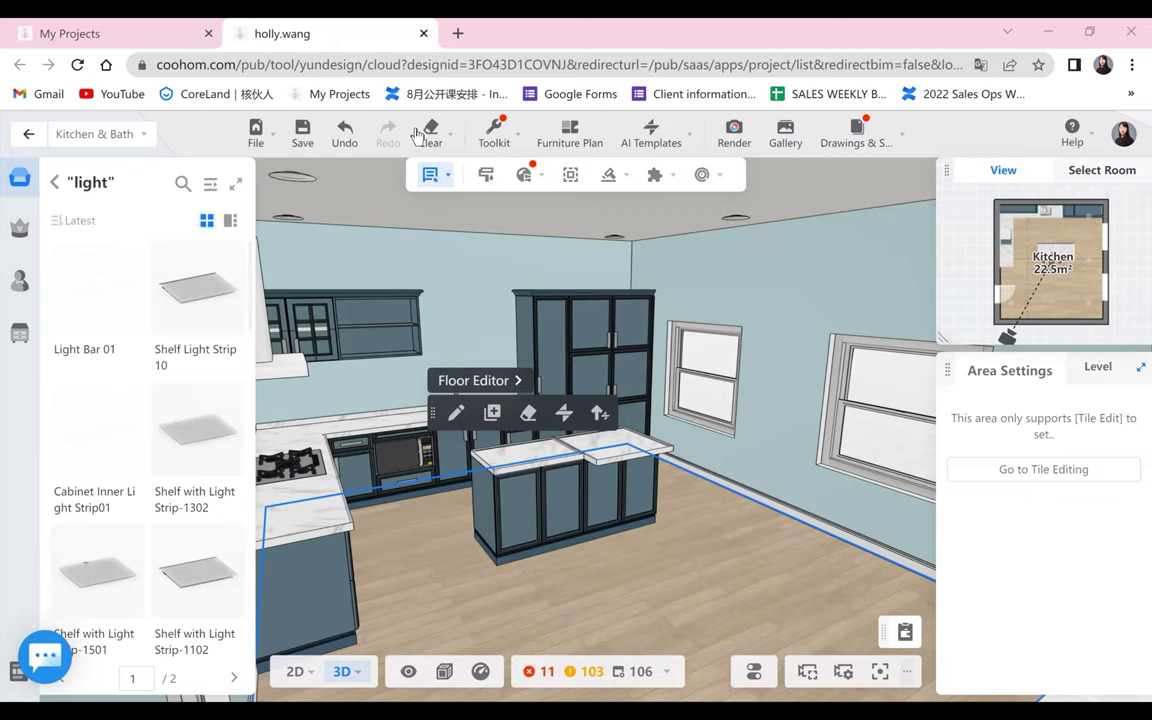
{"action": "scroll", "coordinate": [532, 558], "scroll_direction": "down", "scroll_amount": 5}
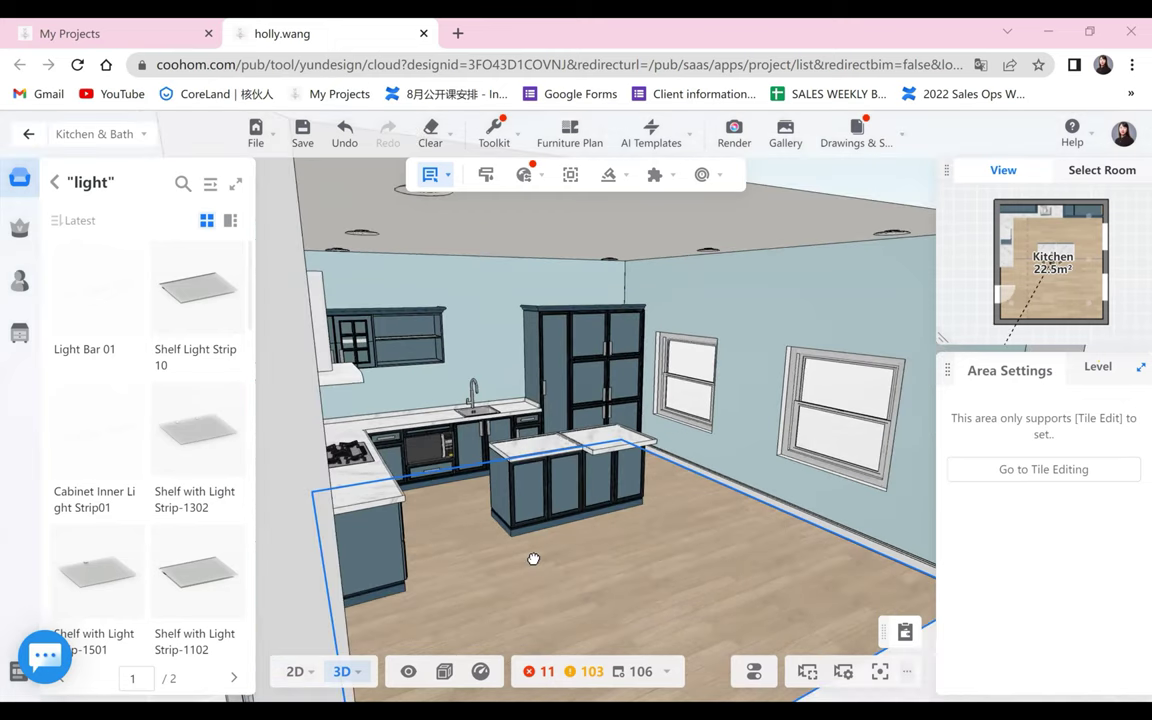
{"action": "left_click_drag", "start_coordinate": [501, 598], "coordinate": [646, 591]}
{"action": "scroll", "coordinate": [650, 597], "scroll_direction": "up", "scroll_amount": 5}
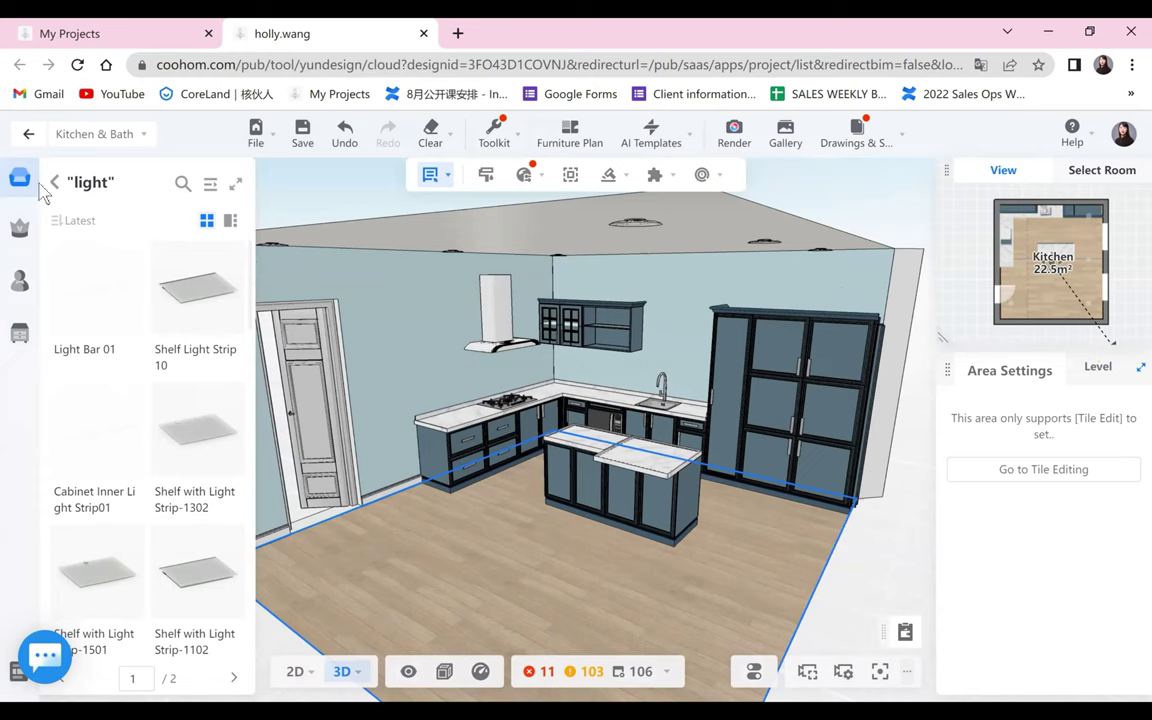
{"action": "key", "text": "Right"}
{"action": "key", "text": "Right"}
{"action": "key", "text": "Right"}
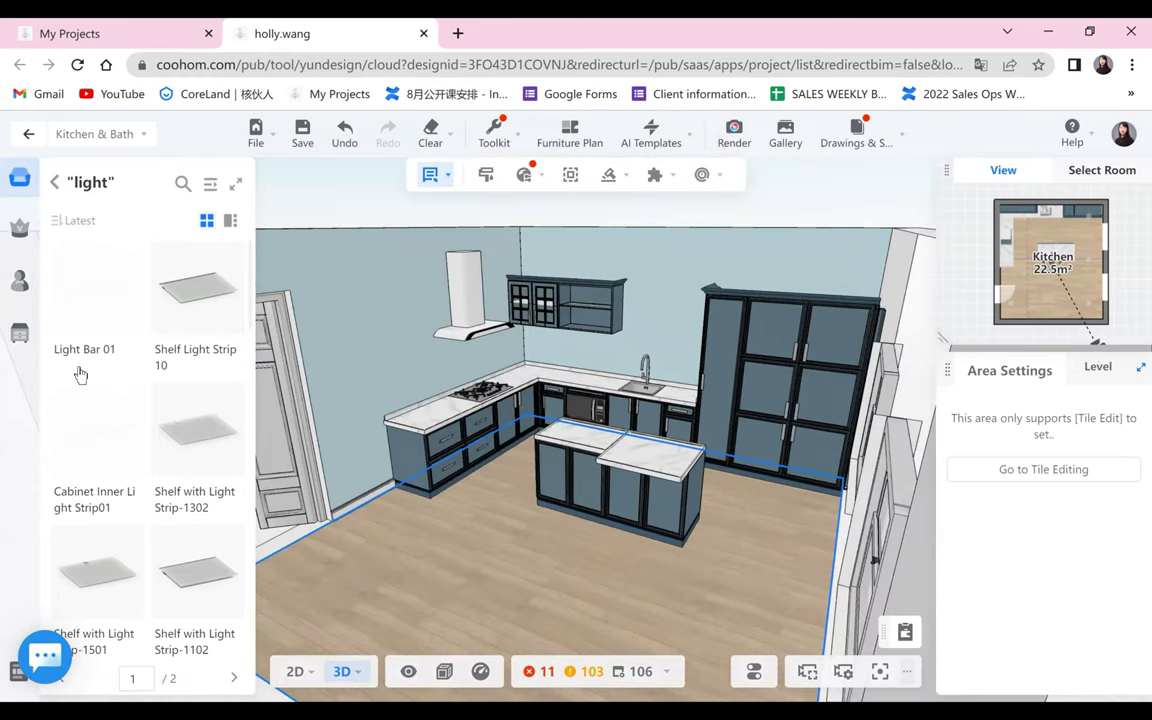
{"action": "scroll", "coordinate": [753, 613], "scroll_direction": "up", "scroll_amount": 5}
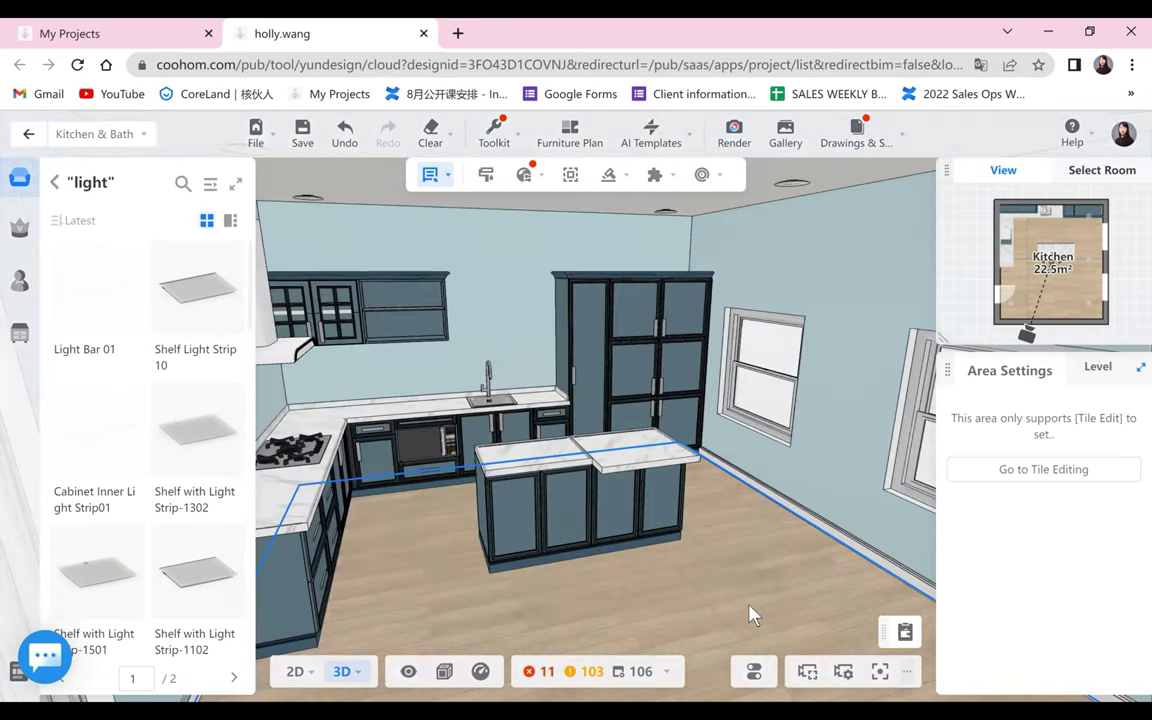
{"action": "left_click_drag", "start_coordinate": [785, 600], "coordinate": [601, 625]}
{"action": "left_click", "coordinate": [522, 530]}
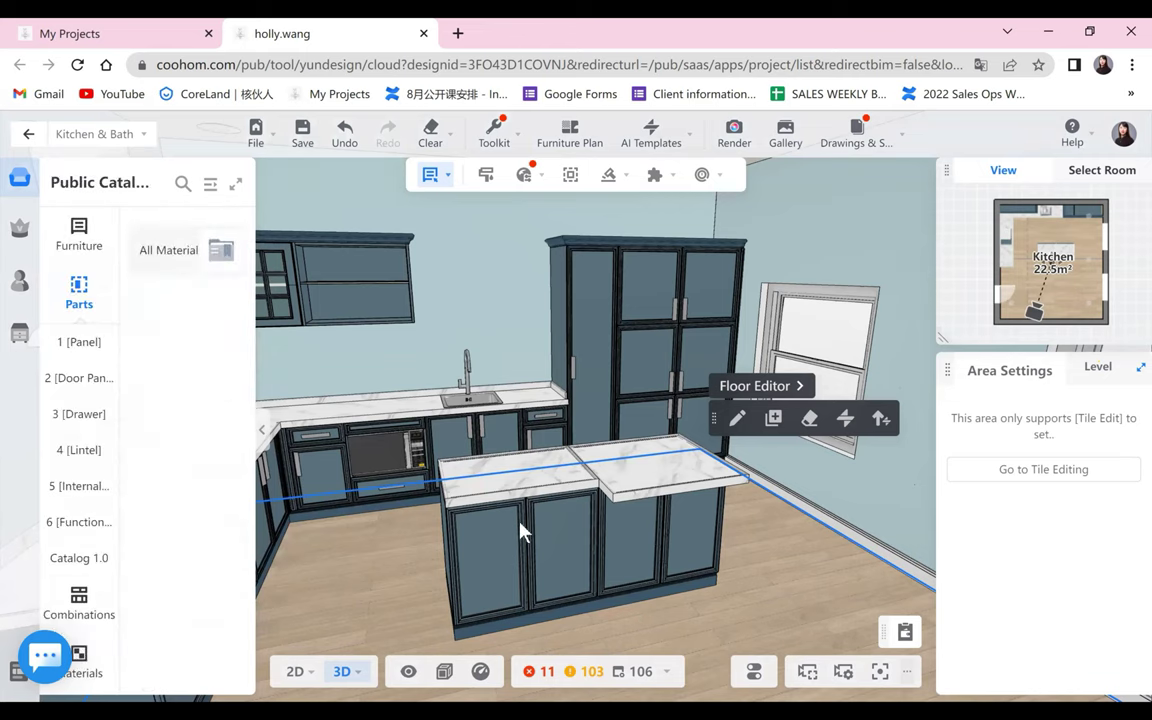
{"action": "scroll", "coordinate": [535, 500], "scroll_direction": "down", "scroll_amount": 1}
{"action": "scroll", "coordinate": [650, 360], "scroll_direction": "down", "scroll_amount": 1}
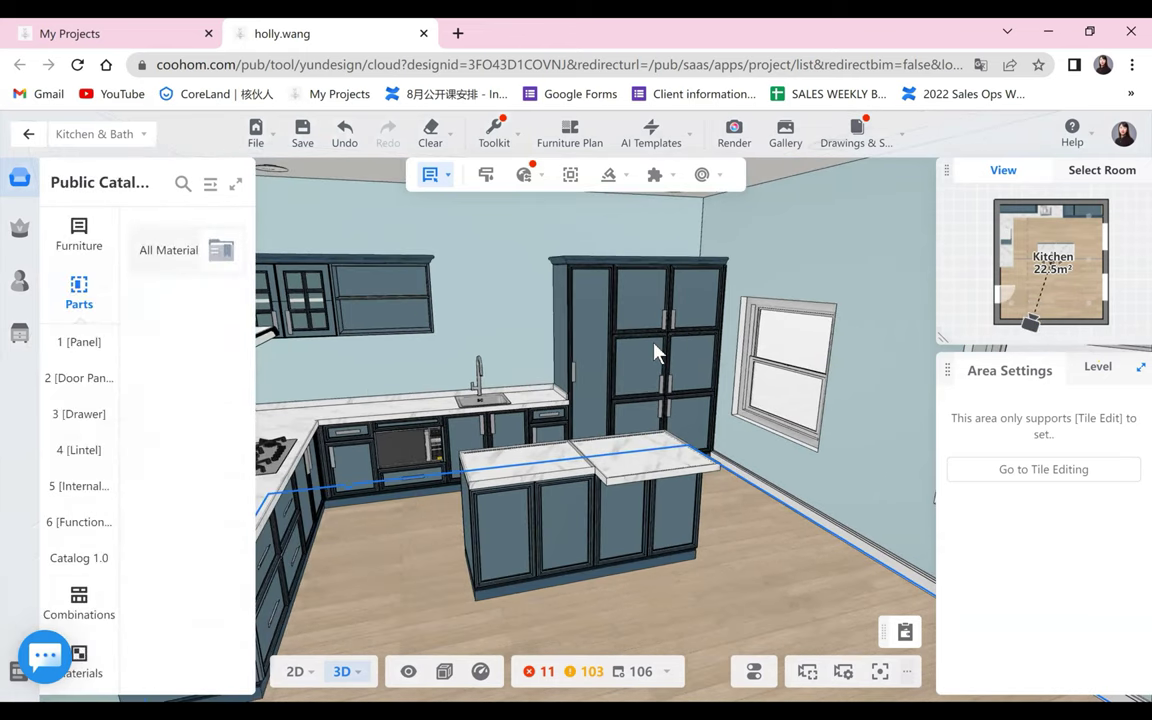
- Try turning the open wall cabinet into floating shelves by deleting its side and back panels
{"action": "mouse_move", "coordinate": [650, 346]}
{"action": "left_mouse_down"}
{"action": "mouse_move", "coordinate": [717, 329]}
{"action": "mouse_move", "coordinate": [768, 281]}
{"action": "left_mouse_up"}
{"action": "scroll", "coordinate": [546, 317], "scroll_direction": "up", "scroll_amount": 3}
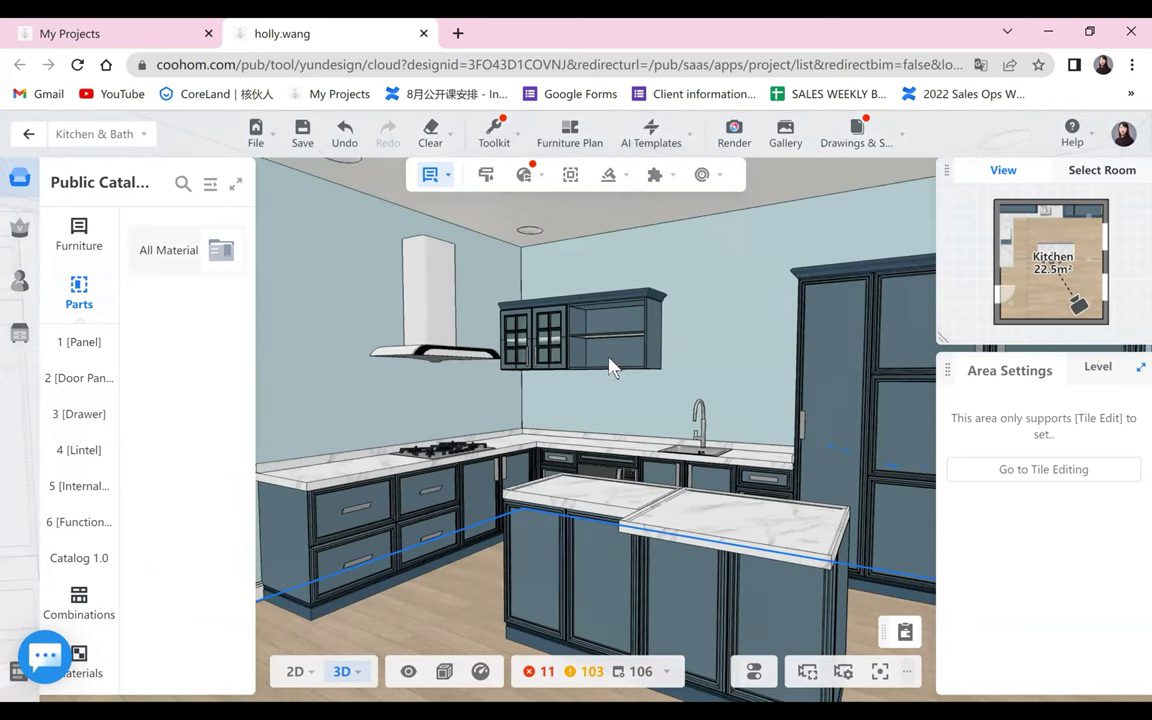
{"action": "double_click", "coordinate": [653, 340]}
{"action": "left_click", "coordinate": [769, 280]}
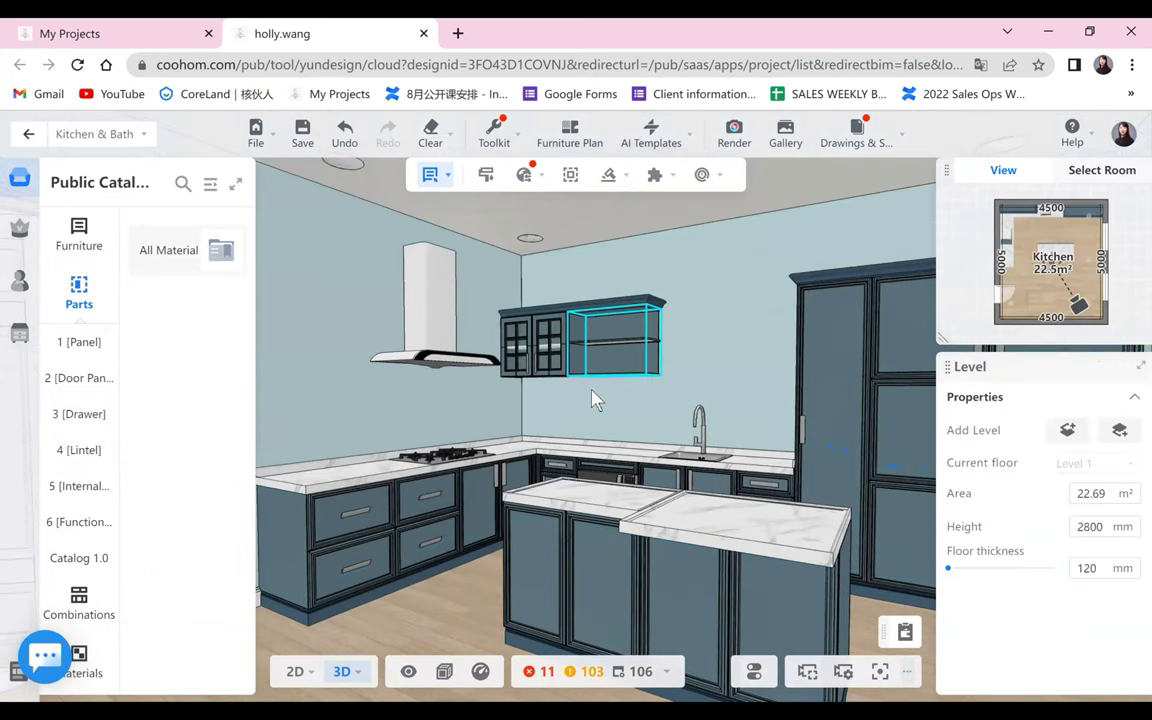
{"action": "double_click", "coordinate": [587, 360]}
{"action": "left_click", "coordinate": [769, 280]}
{"action": "double_click", "coordinate": [577, 350]}
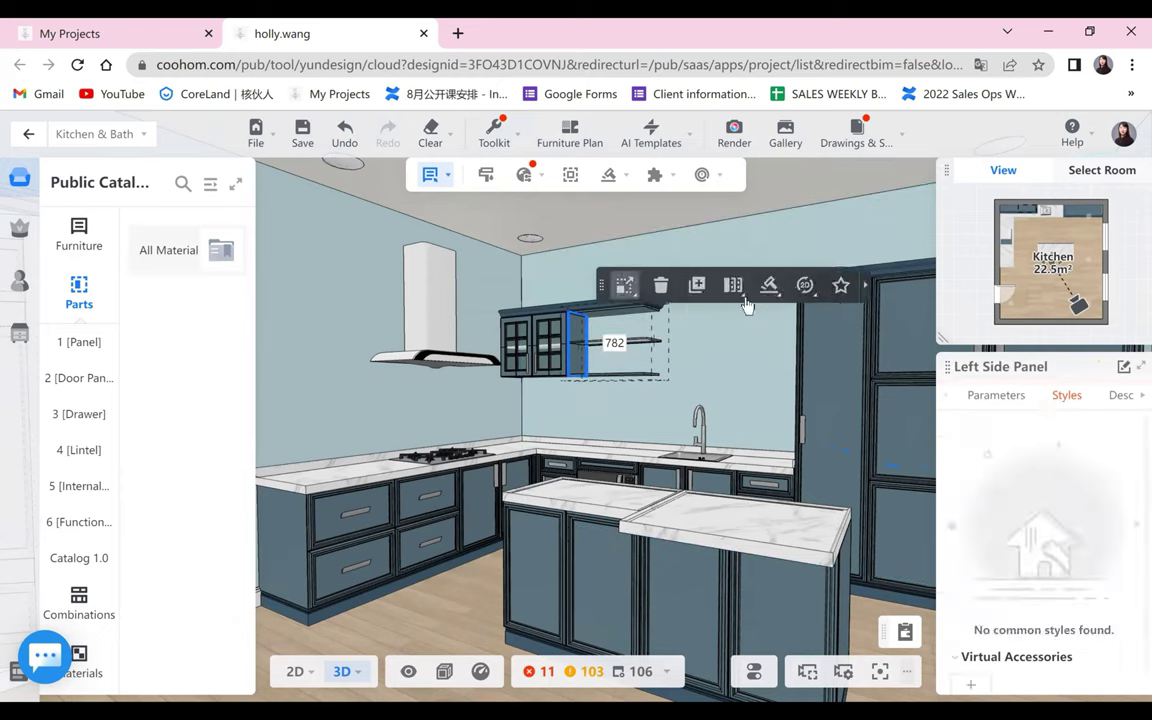
{"action": "left_click", "coordinate": [694, 287]}
{"action": "left_click", "coordinate": [630, 319]}
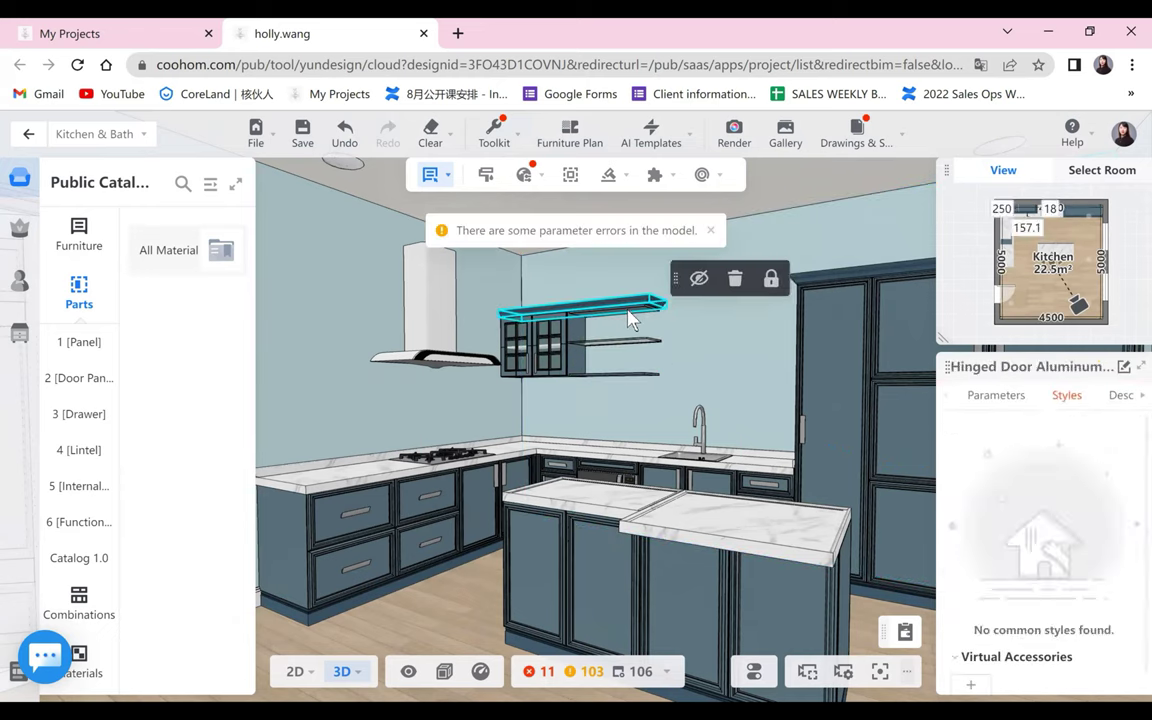
{"action": "left_click", "coordinate": [638, 303]}
{"action": "left_click", "coordinate": [754, 278]}
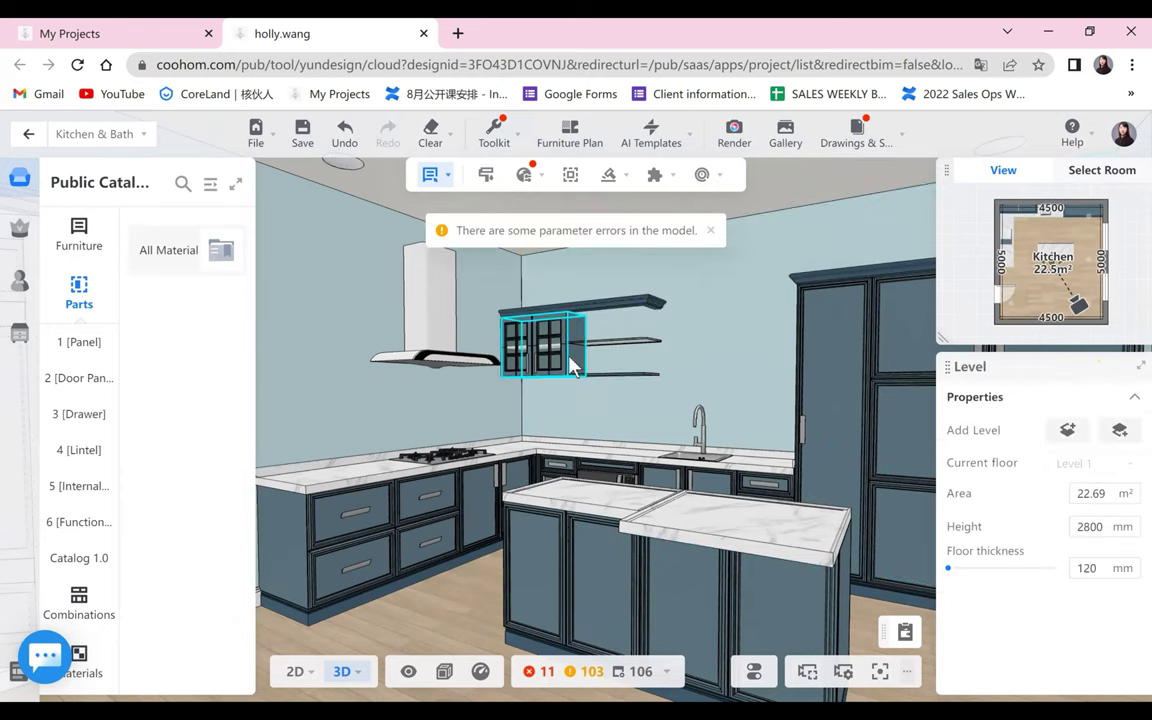
{"action": "left_click", "coordinate": [573, 355]}
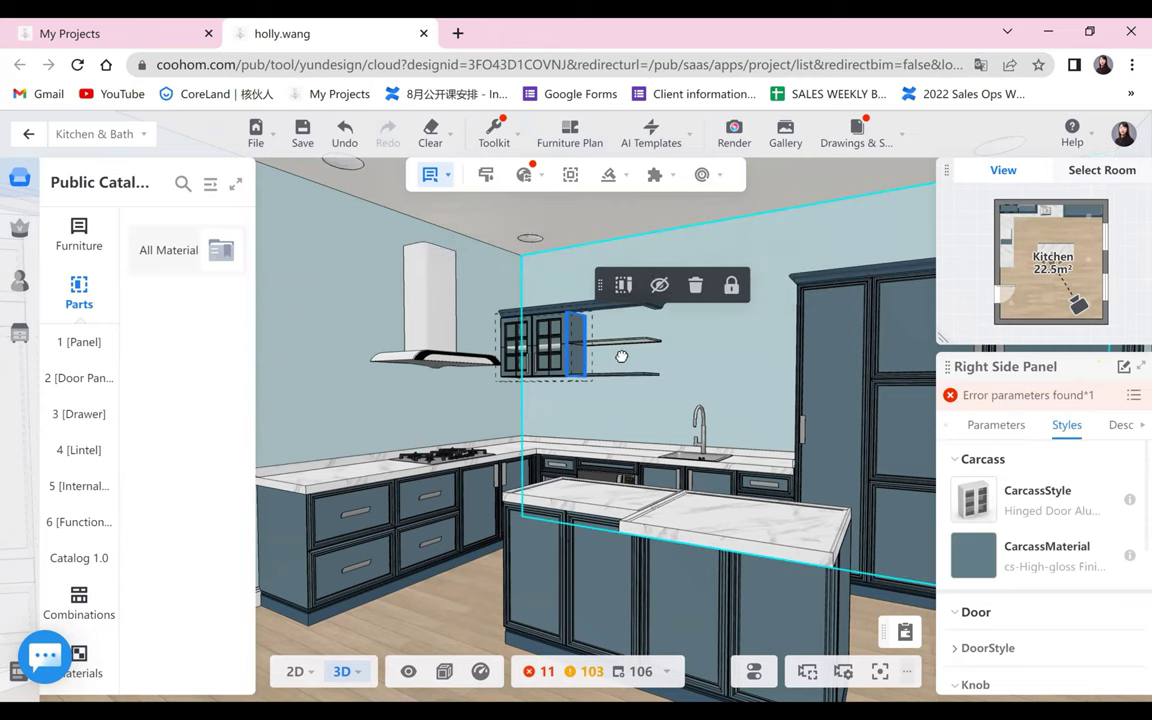
{"action": "key", "text": "Delete"}
- Inspect the remaining shelves beside the glass-door wall cabinet from several angles and delete the bottom panel
{"action": "left_click", "coordinate": [540, 528]}
{"action": "left_click_drag", "start_coordinate": [540, 528], "coordinate": [310, 418]}
{"action": "scroll", "coordinate": [640, 525], "scroll_direction": "down", "scroll_amount": 2}
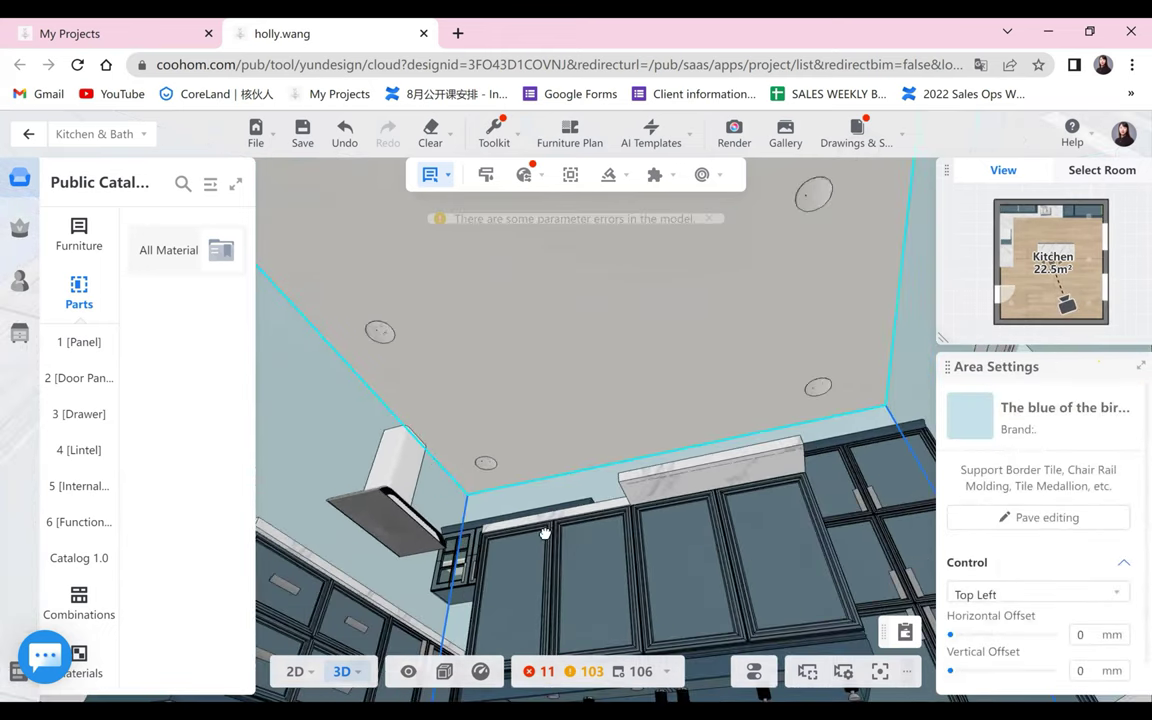
{"action": "left_click_drag", "start_coordinate": [551, 532], "coordinate": [463, 328]}
{"action": "left_click_drag", "start_coordinate": [411, 296], "coordinate": [496, 291]}
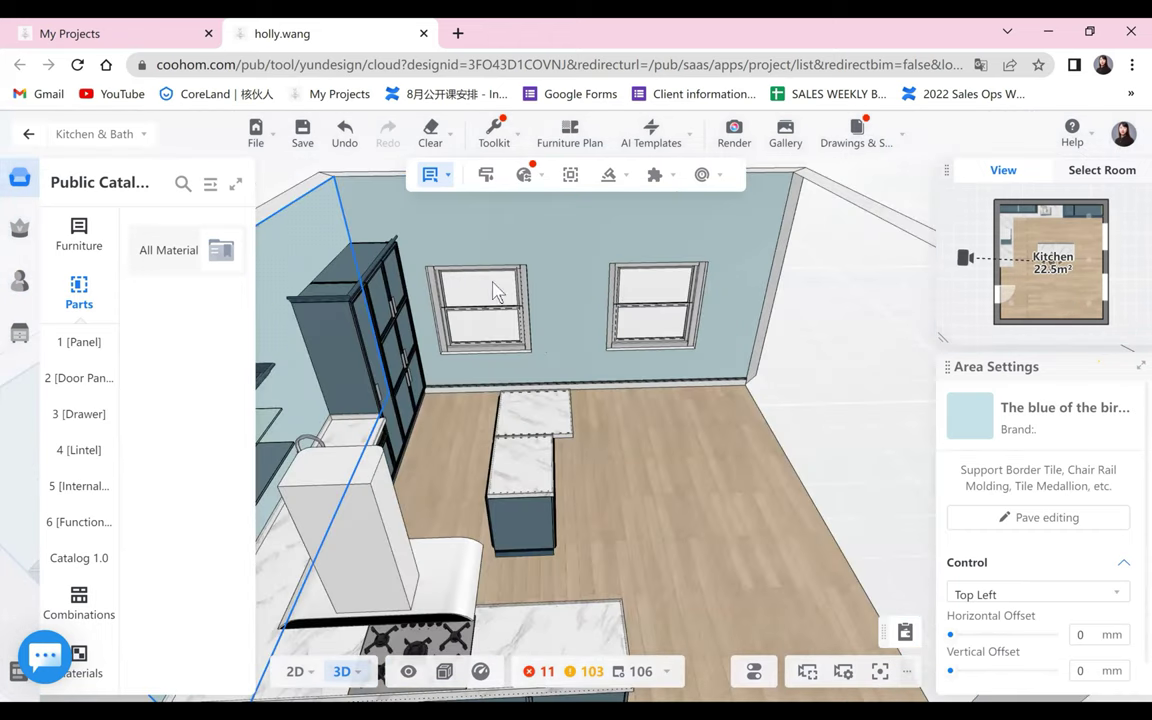
{"action": "left_click_drag", "start_coordinate": [517, 240], "coordinate": [627, 420]}
{"action": "left_click_drag", "start_coordinate": [626, 368], "coordinate": [640, 390]}
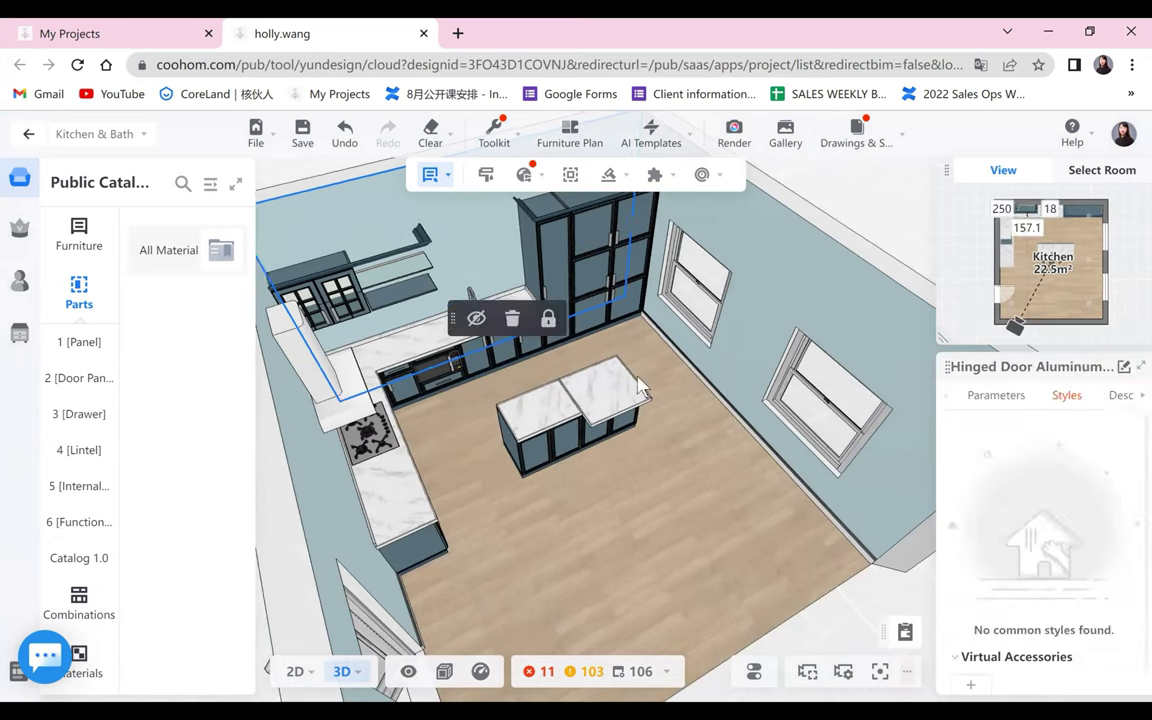
{"action": "left_click", "coordinate": [640, 388]}
{"action": "left_click_drag", "start_coordinate": [577, 420], "coordinate": [484, 316]}
- Undo the panel deletions on the open wall cabinet
{"action": "left_click", "coordinate": [345, 133]}
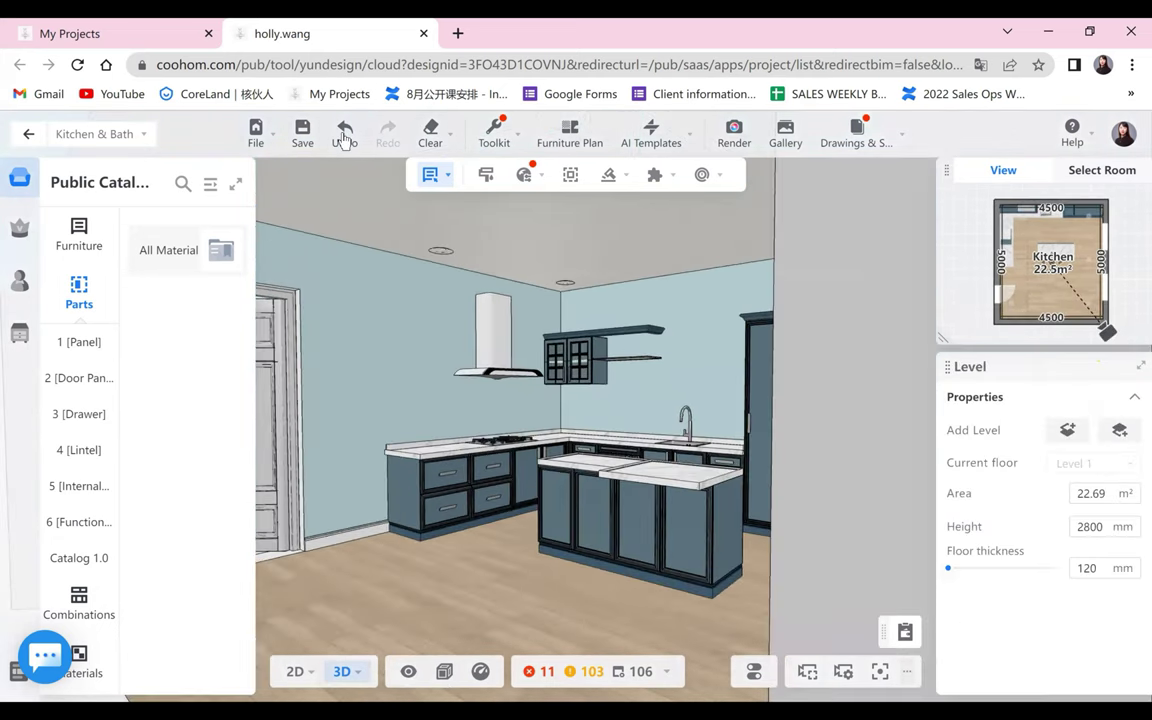
{"action": "left_click", "coordinate": [344, 136]}
{"action": "left_click", "coordinate": [343, 136]}
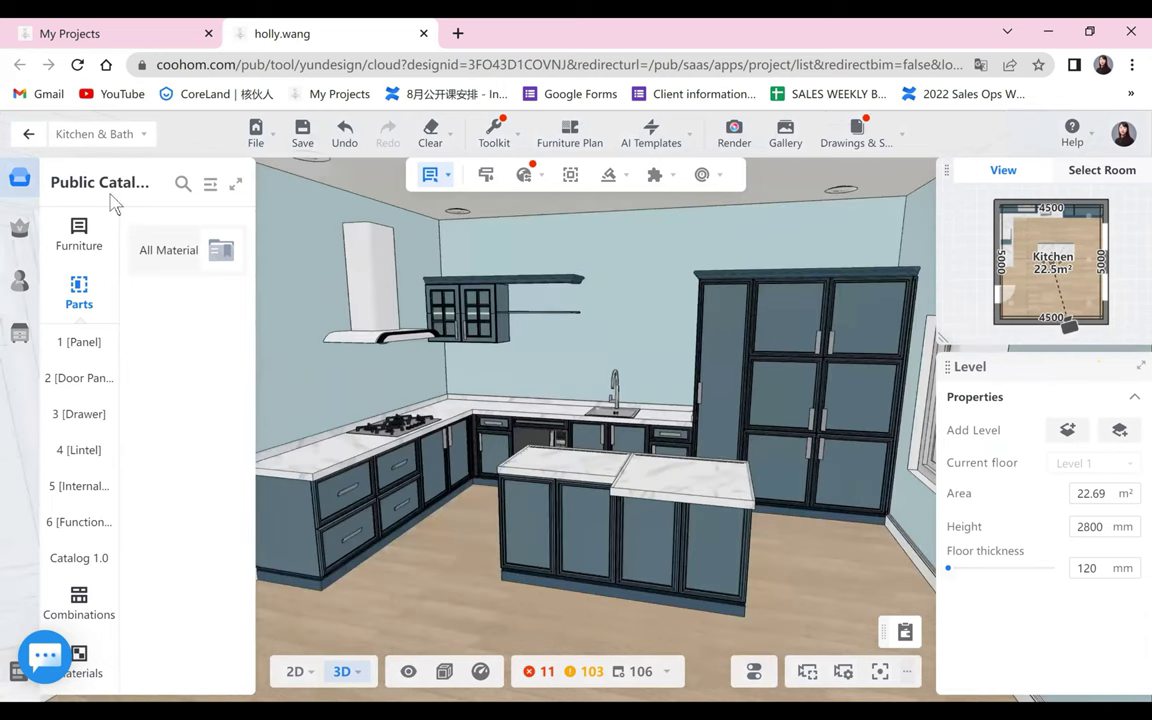
{"action": "key", "text": "ctrl+z"}
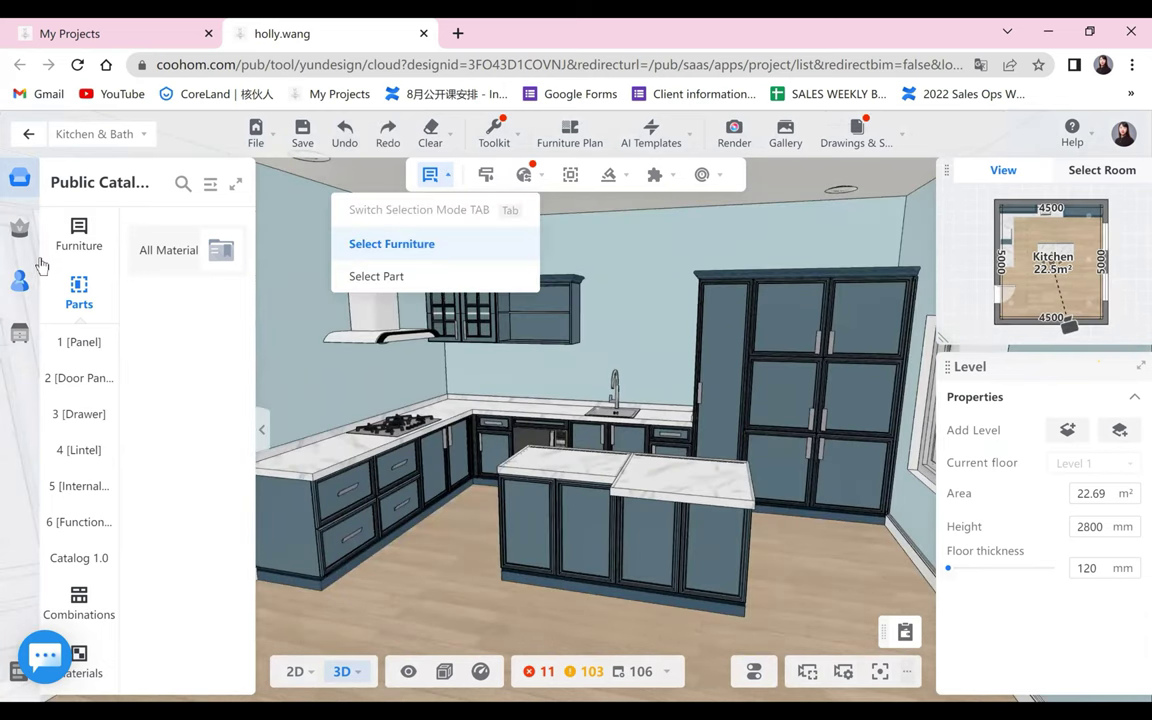
- Browse the open cabinets among the common wall cabinet furniture and view the Open Wall Cabinet's details
{"action": "left_click", "coordinate": [78, 232]}
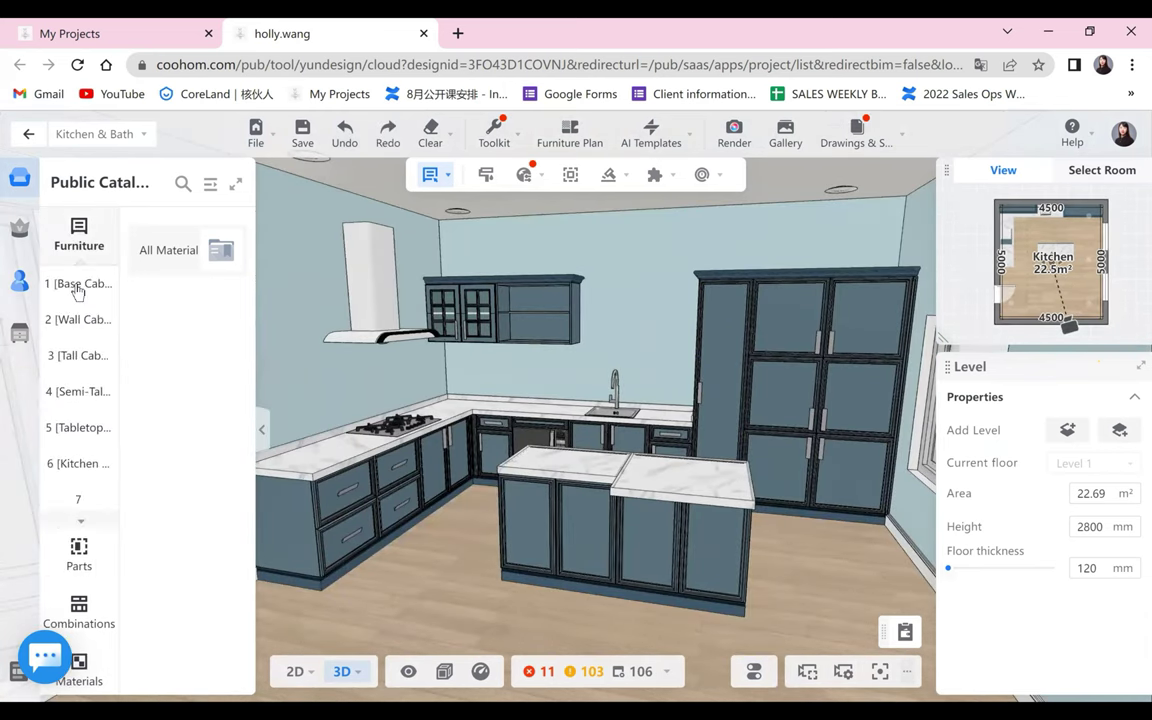
{"action": "left_click", "coordinate": [73, 318]}
{"action": "left_click", "coordinate": [172, 314]}
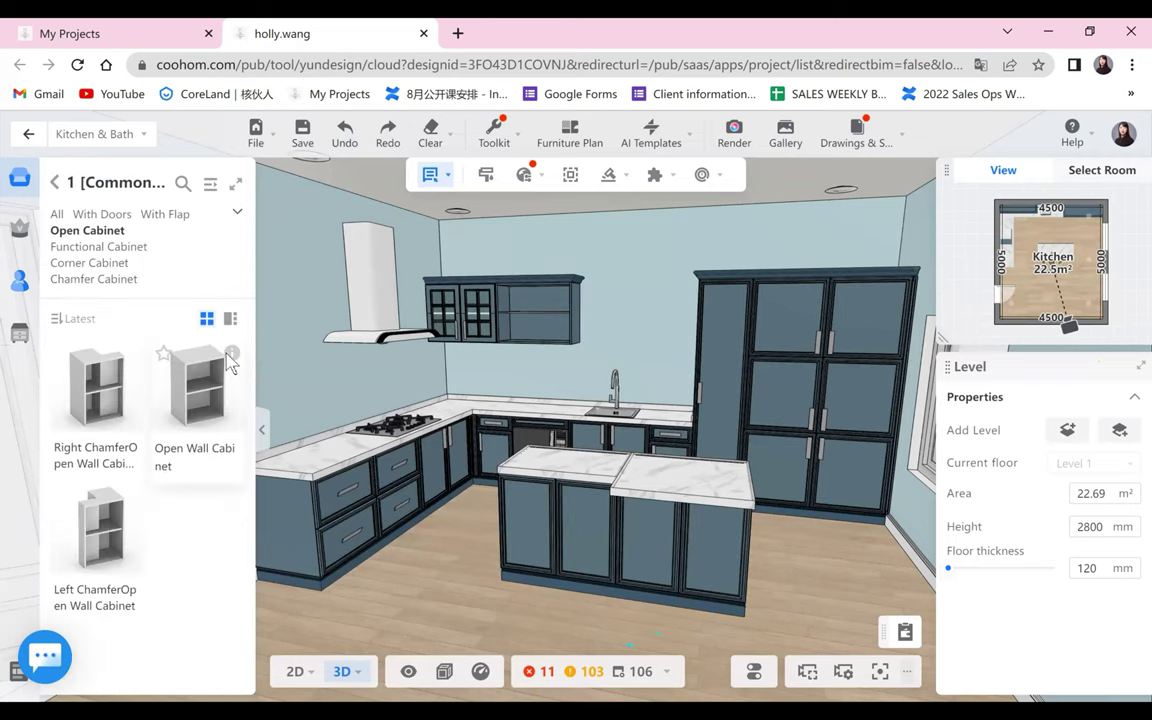
{"action": "mouse_move", "coordinate": [232, 358]}
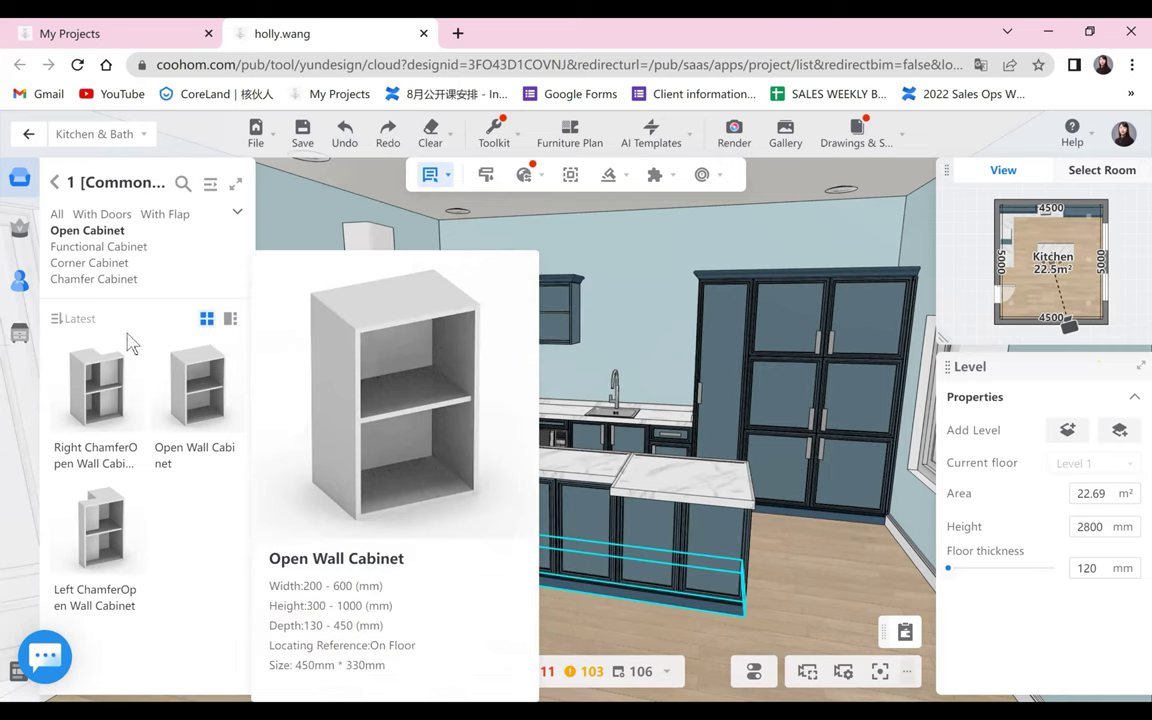
{"action": "left_click", "coordinate": [614, 624]}
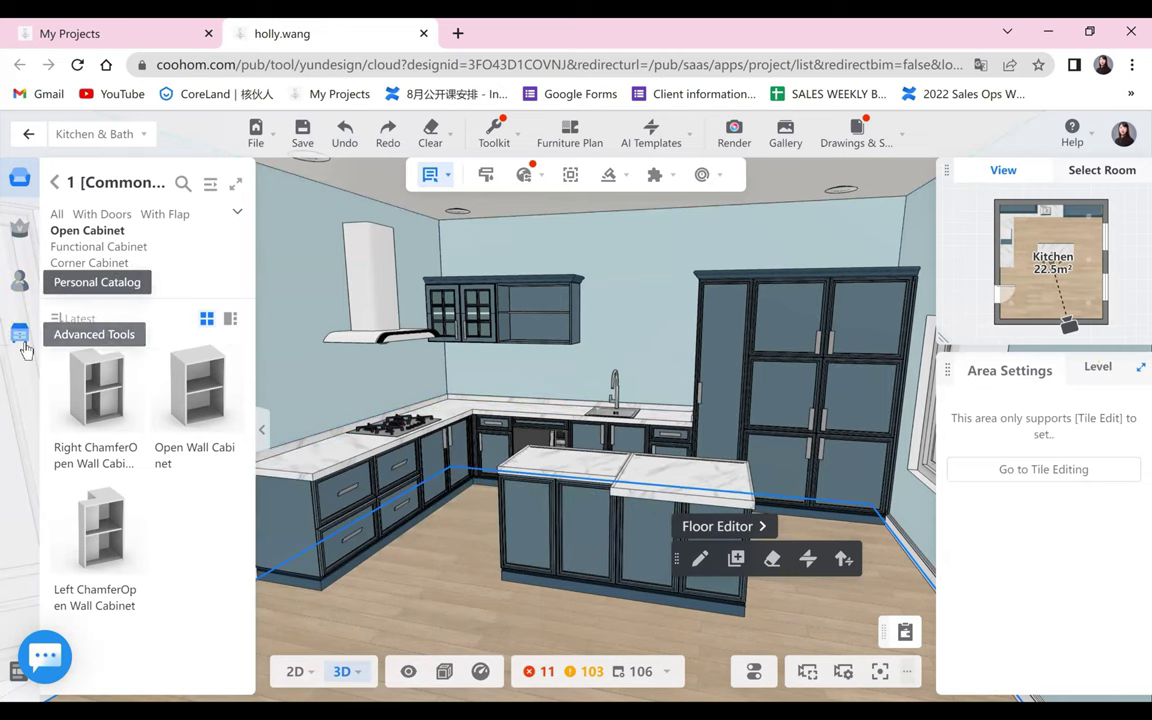
- Leave the Kitchen & Bath tool and search the public library for "shelf"
{"action": "left_click", "coordinate": [56, 183]}
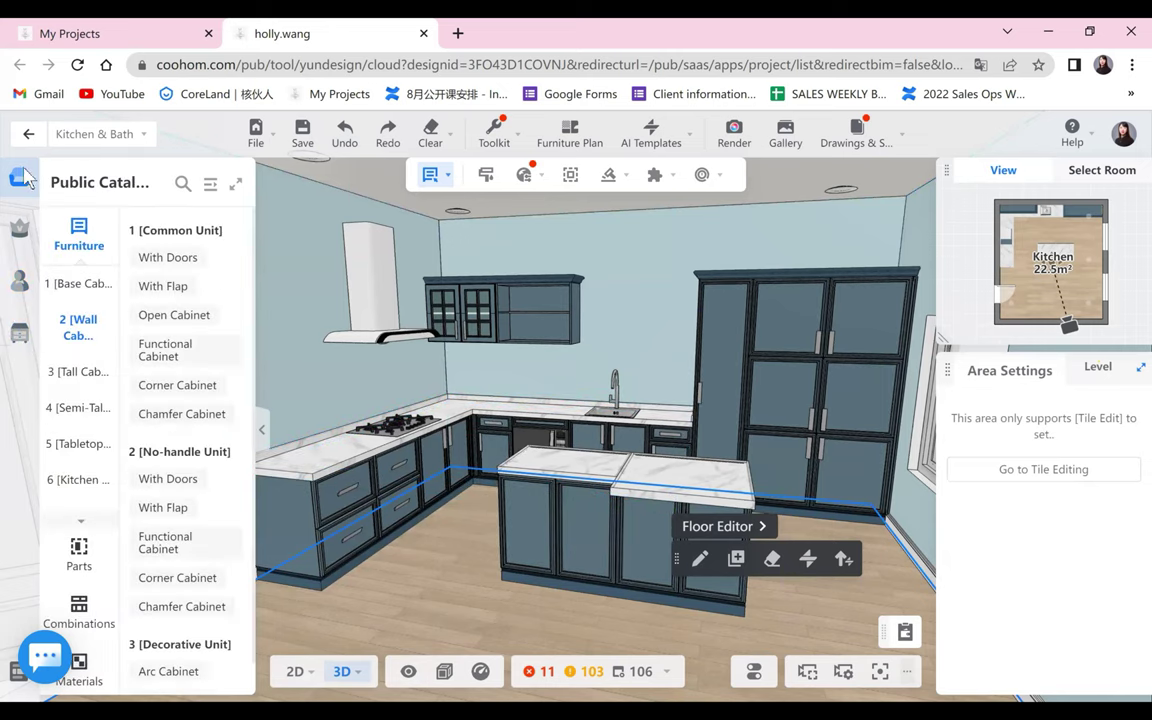
{"action": "left_click", "coordinate": [686, 390]}
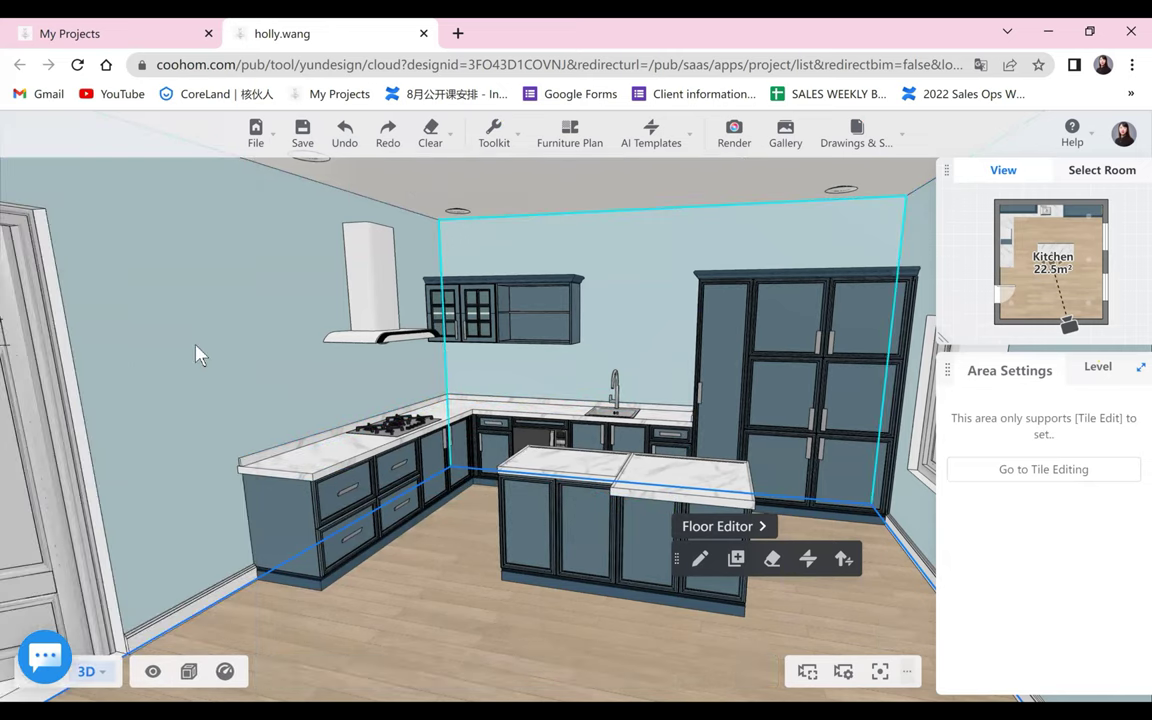
{"action": "left_click", "coordinate": [19, 339]}
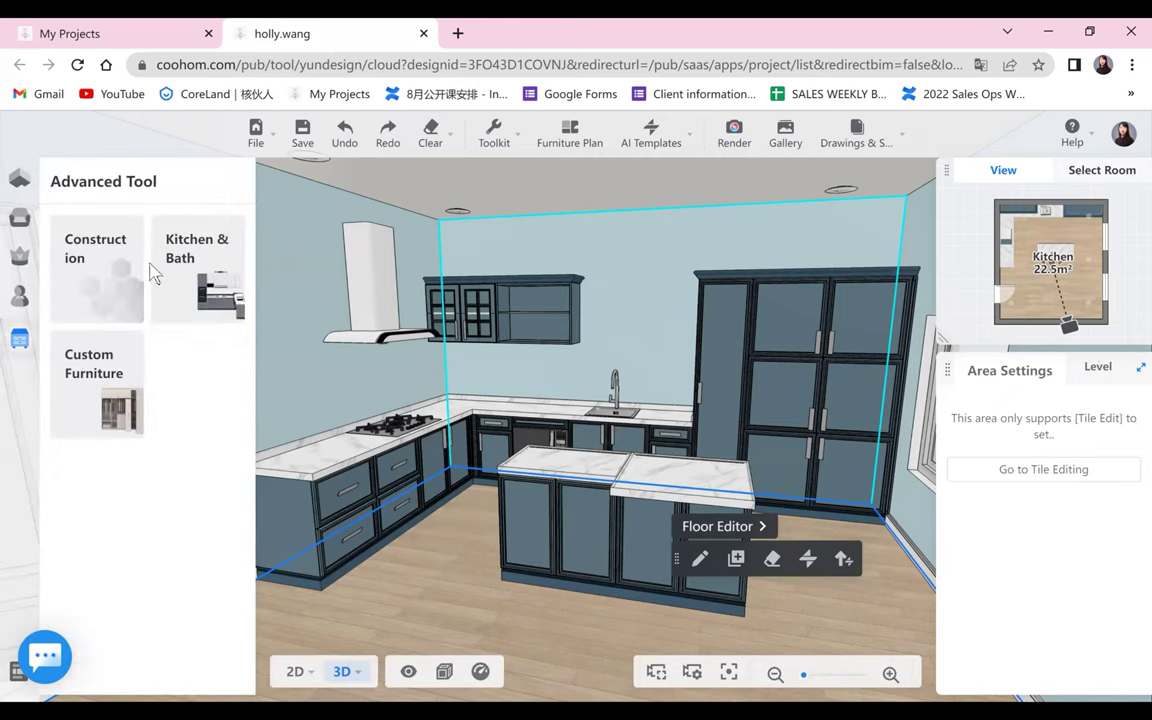
{"action": "left_click", "coordinate": [30, 178]}
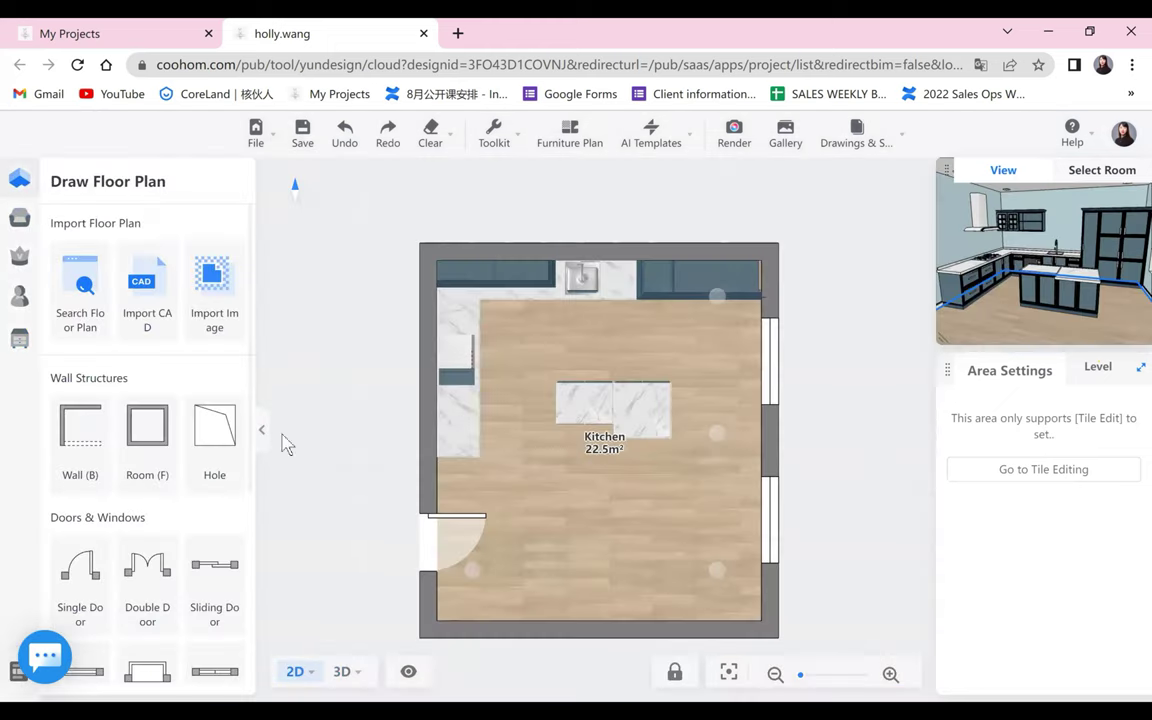
{"action": "left_click", "coordinate": [58, 217]}
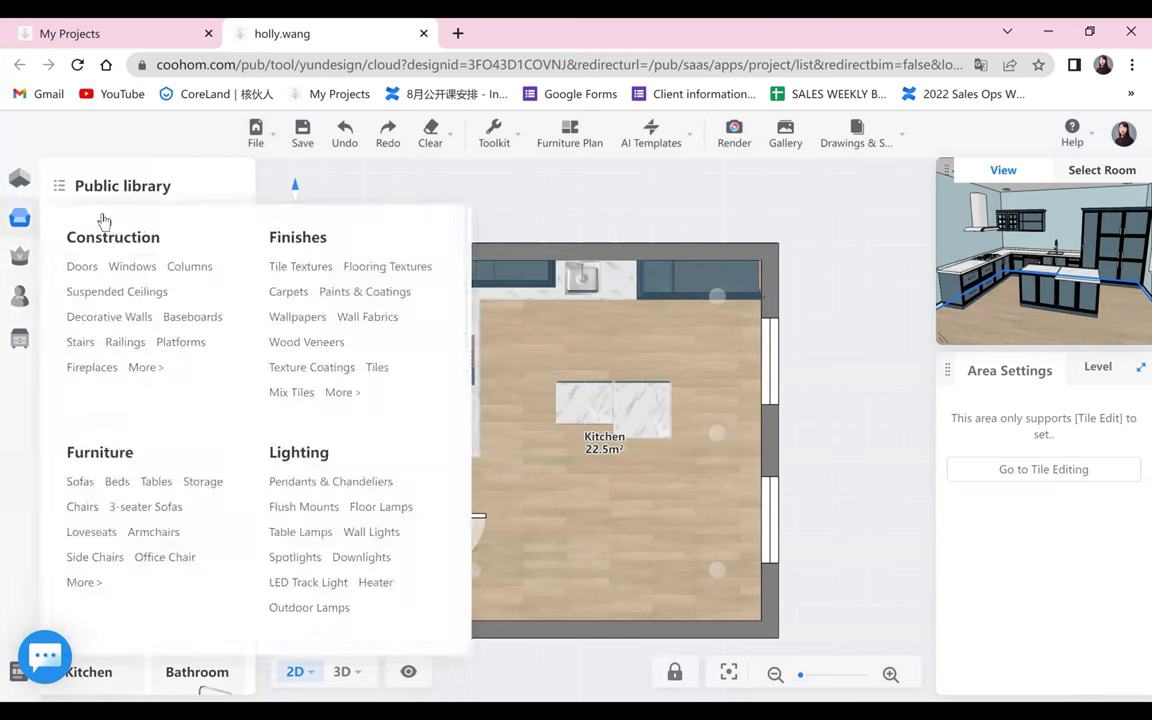
{"action": "left_click", "coordinate": [141, 218]}
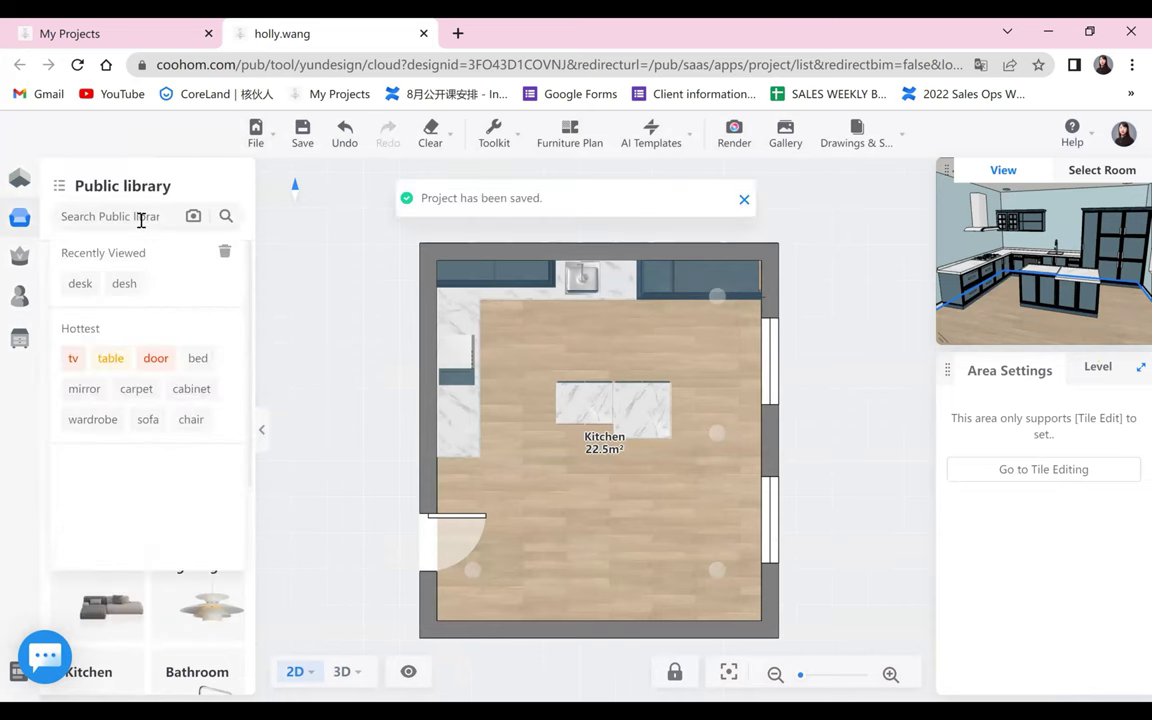
{"action": "type", "text": "shelf"}
{"action": "key", "text": "Return"}
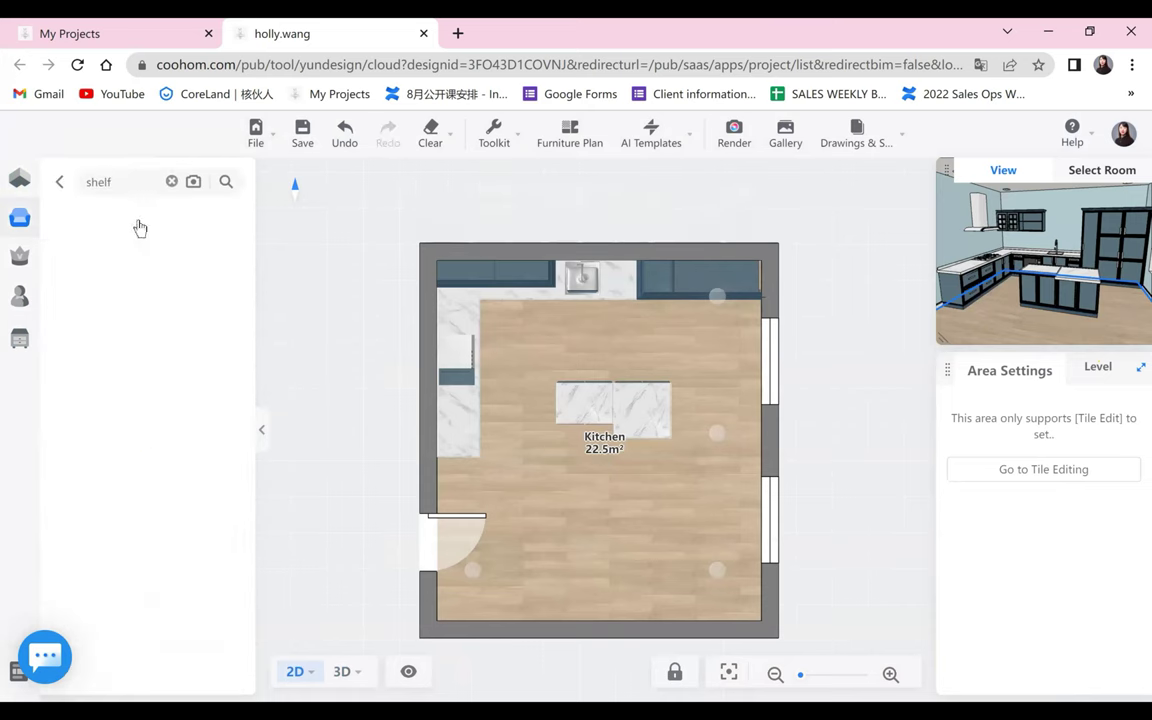
- Browse several pages of the shelf search results for a suitable open shelf, and return to the public library overview
{"action": "scroll", "coordinate": [203, 460], "scroll_direction": "down", "scroll_amount": 8}
{"action": "scroll", "coordinate": [203, 466], "scroll_direction": "down", "scroll_amount": 10}
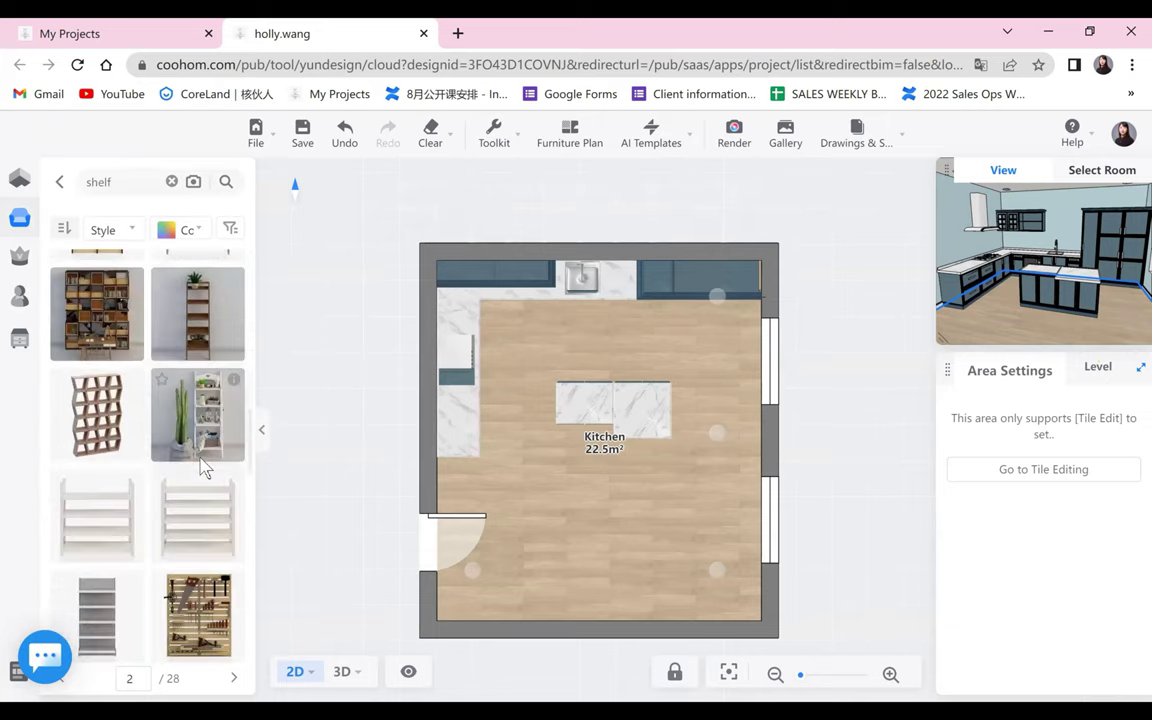
{"action": "scroll", "coordinate": [200, 467], "scroll_direction": "down", "scroll_amount": 10}
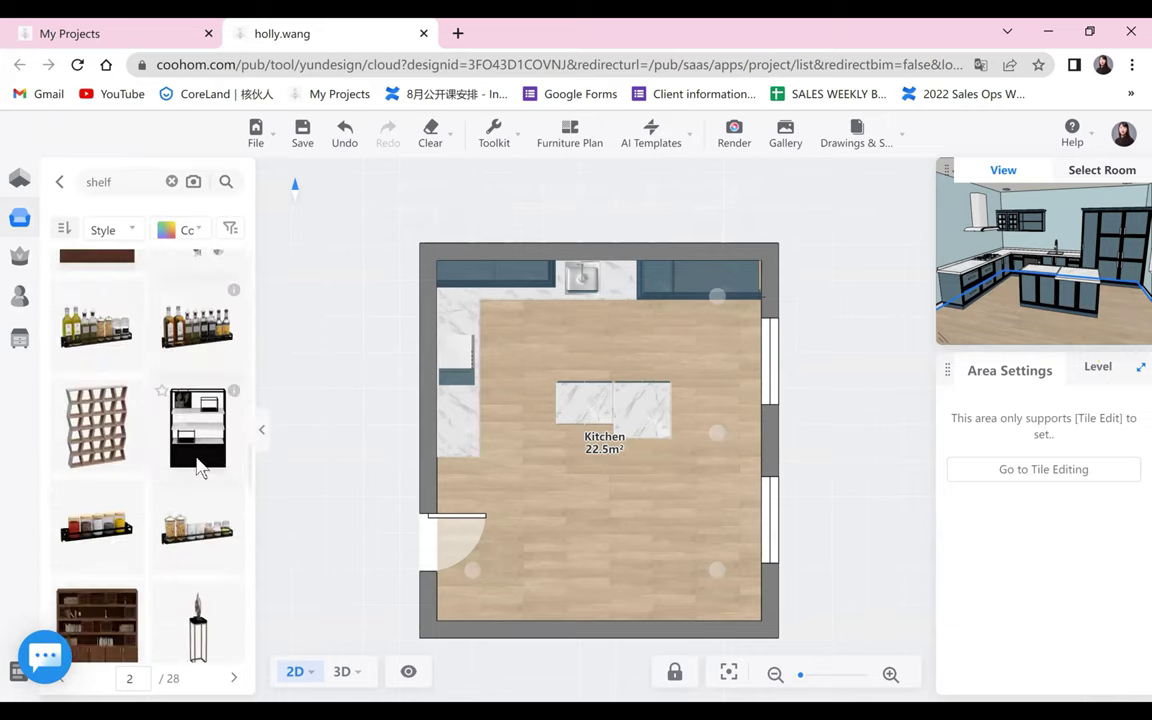
{"action": "scroll", "coordinate": [140, 380], "scroll_direction": "down", "scroll_amount": 8}
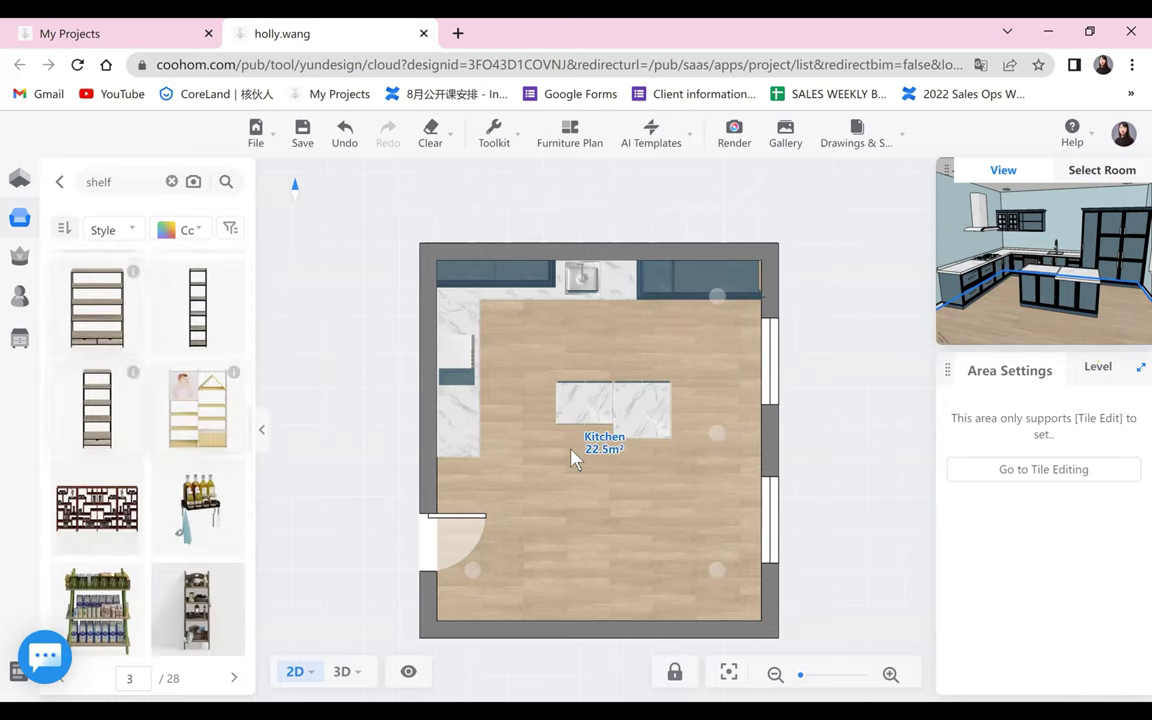
{"action": "scroll", "coordinate": [139, 378], "scroll_direction": "down", "scroll_amount": 10}
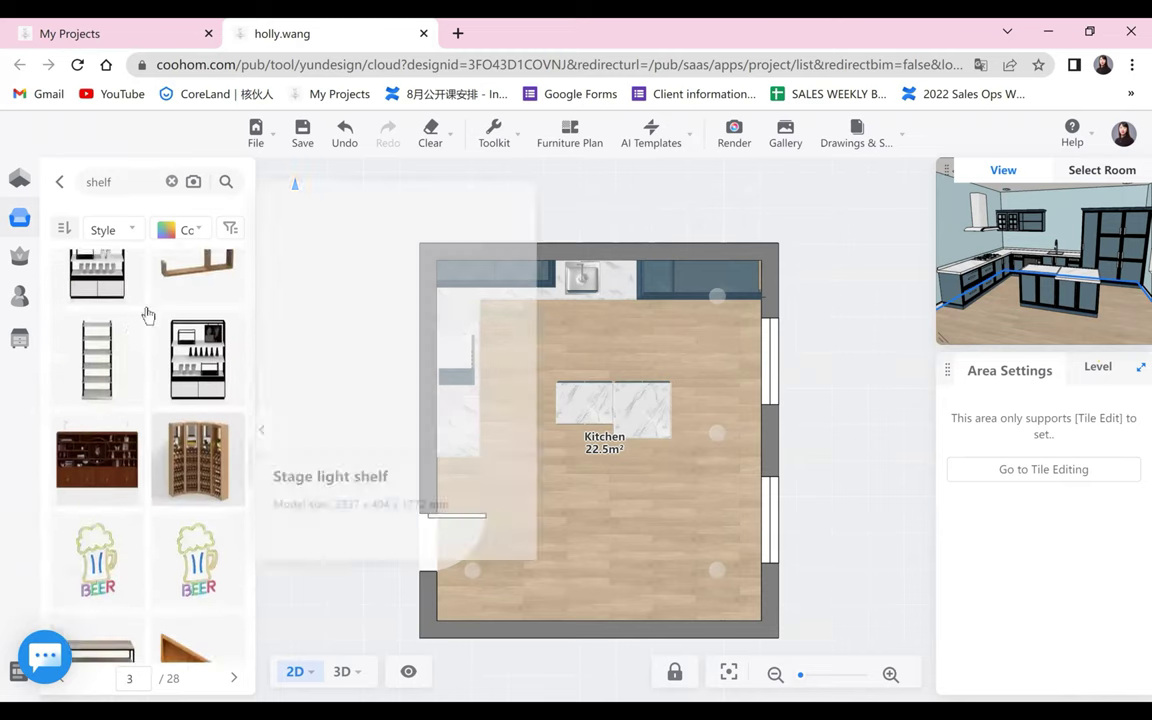
{"action": "scroll", "coordinate": [80, 483], "scroll_direction": "down", "scroll_amount": 6}
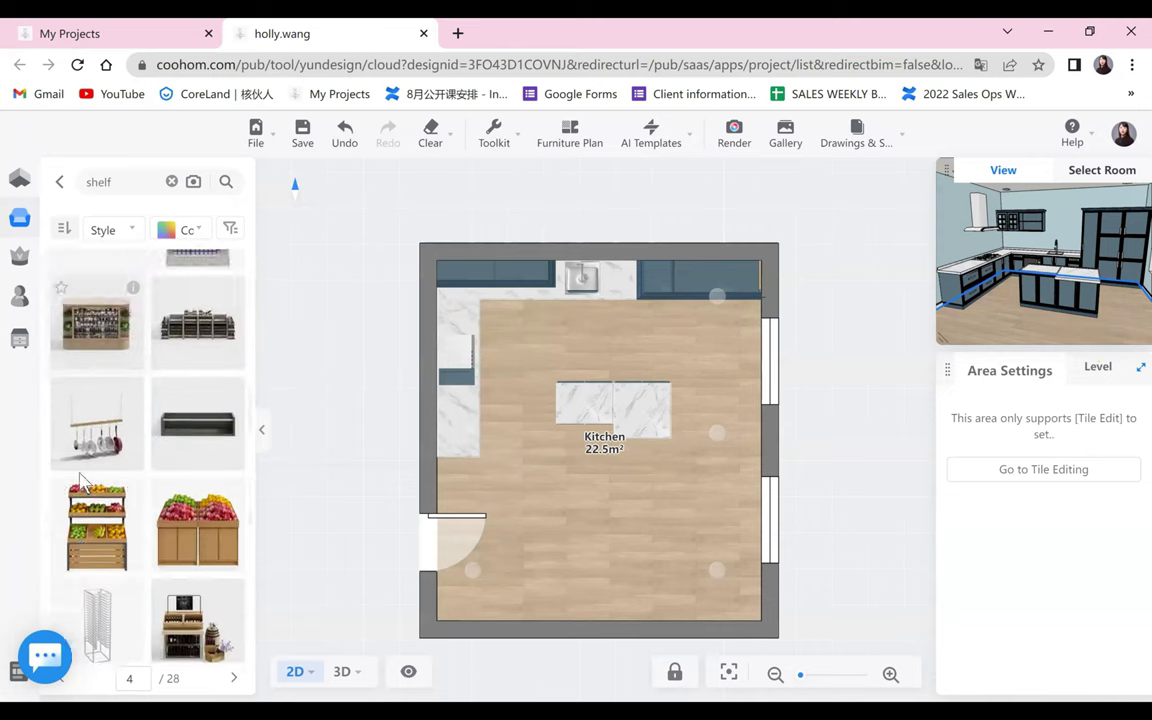
{"action": "scroll", "coordinate": [78, 480], "scroll_direction": "up", "scroll_amount": 7}
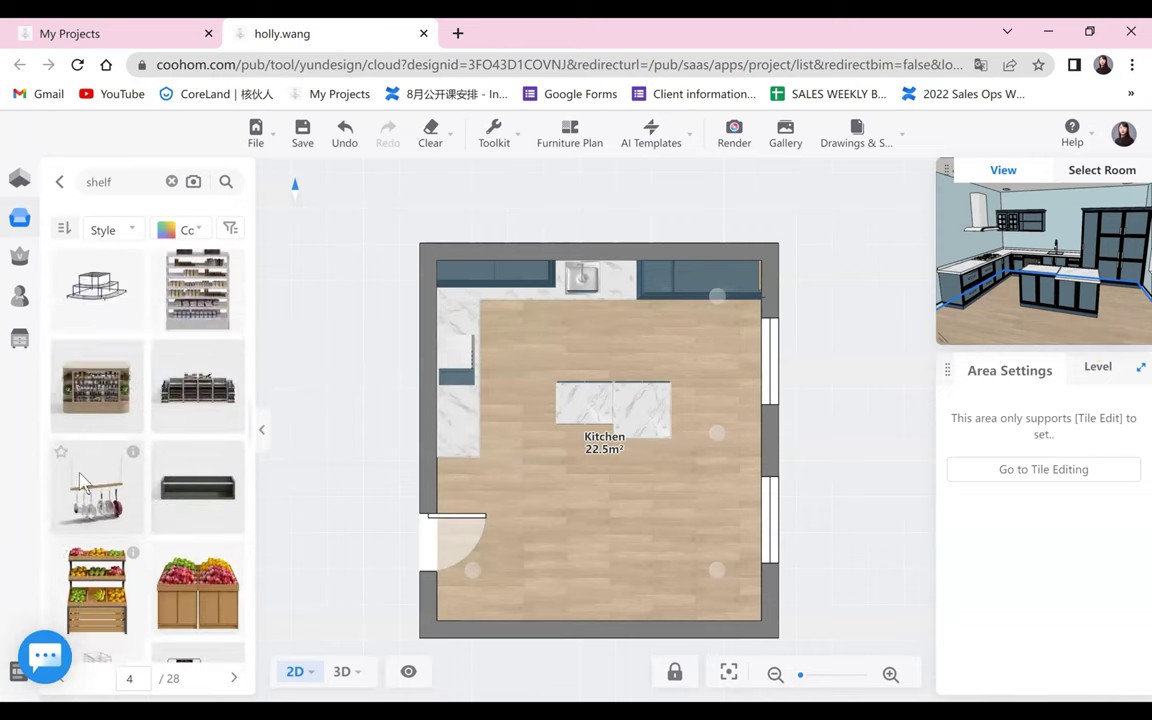
{"action": "left_click", "coordinate": [61, 184]}
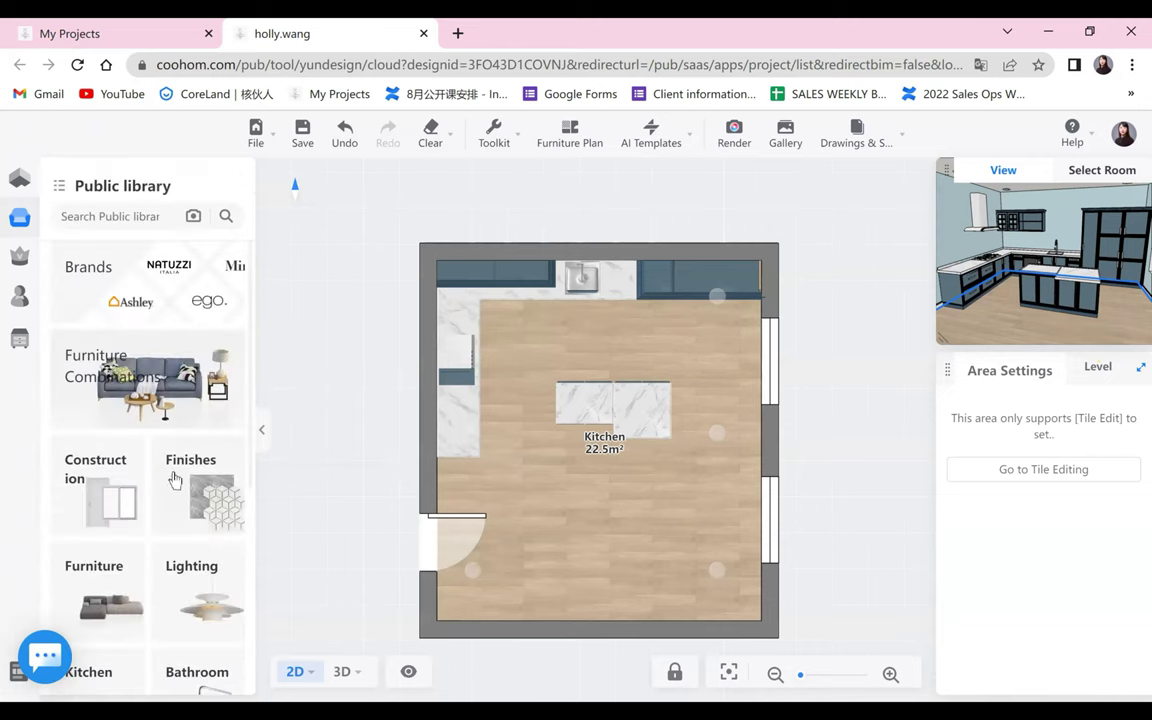
{"action": "left_click", "coordinate": [516, 133]}
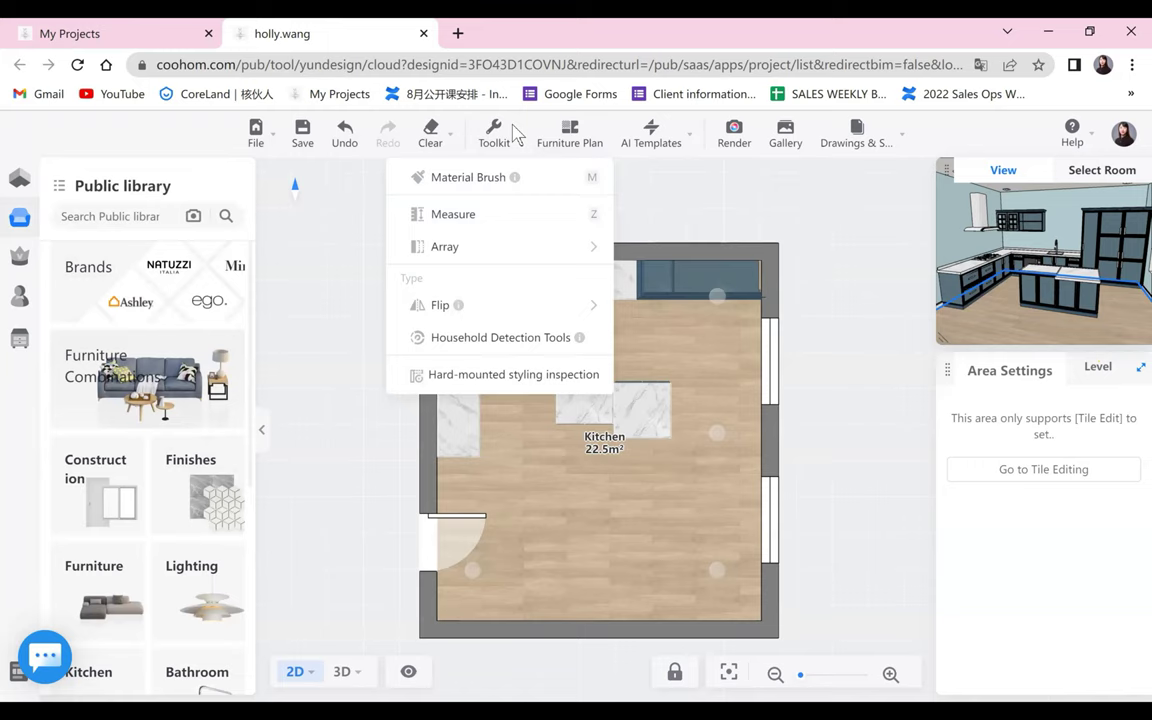
{"action": "left_click", "coordinate": [505, 131]}
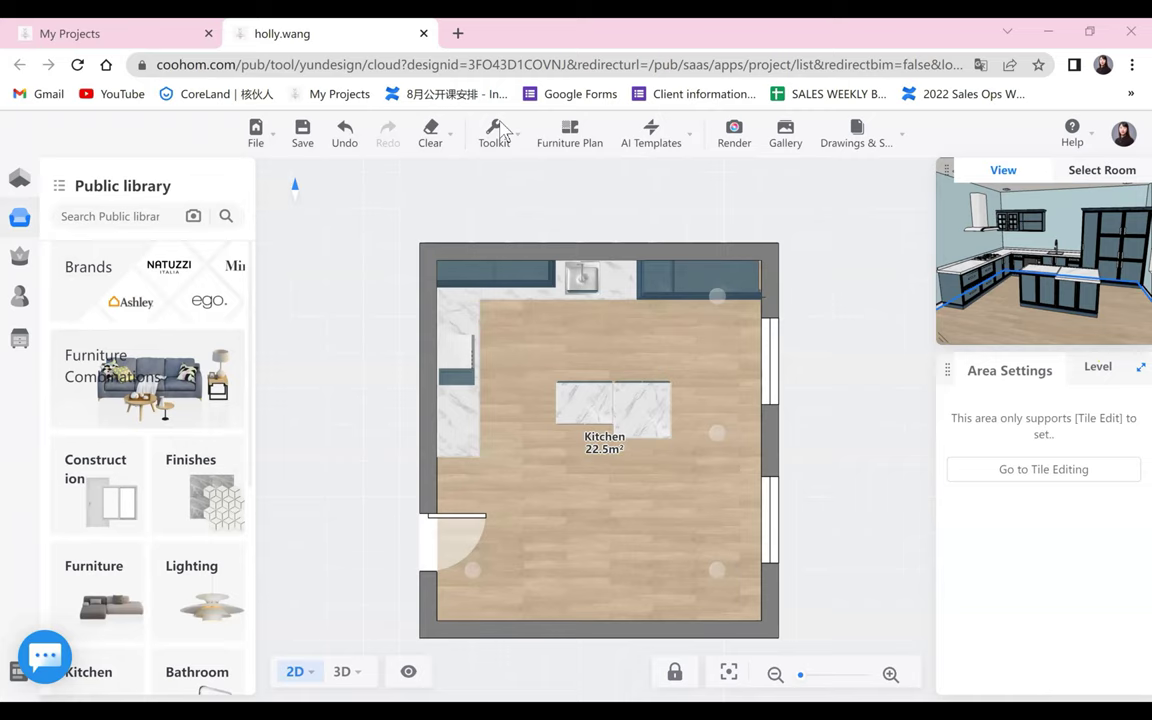
- Reopen the Kitchen & Bath tool and switch to the 3D top view with the kitchen island in focus
{"action": "left_click", "coordinate": [17, 340]}
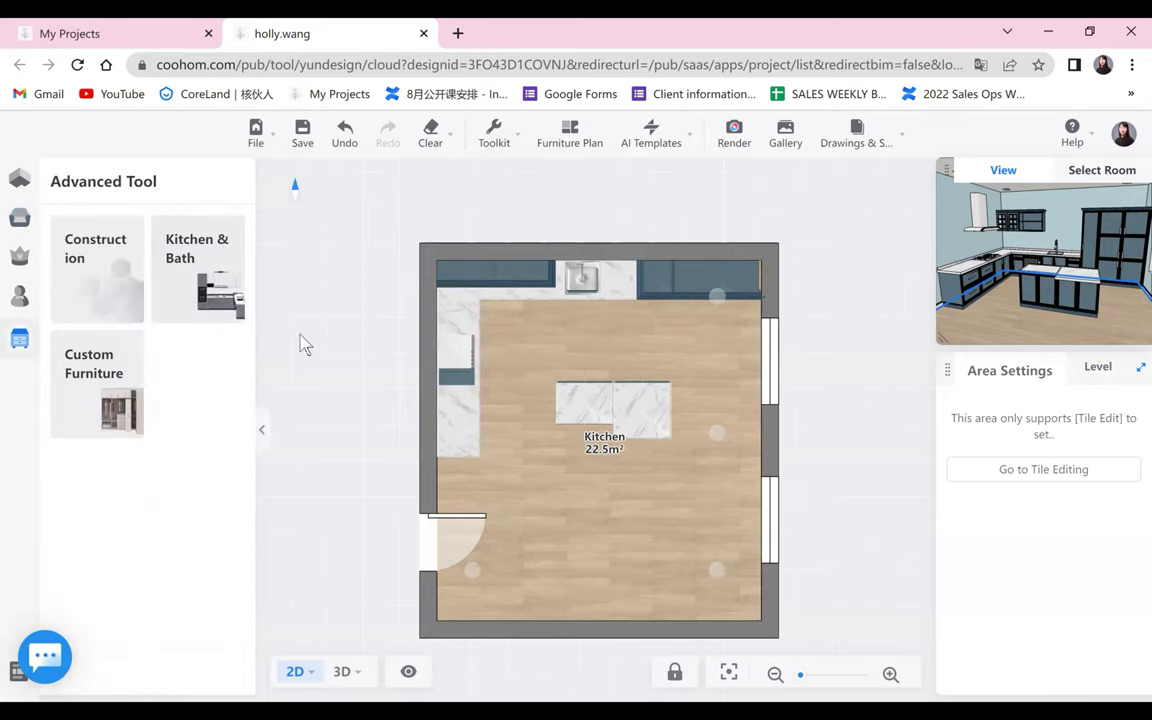
{"action": "left_click", "coordinate": [222, 276]}
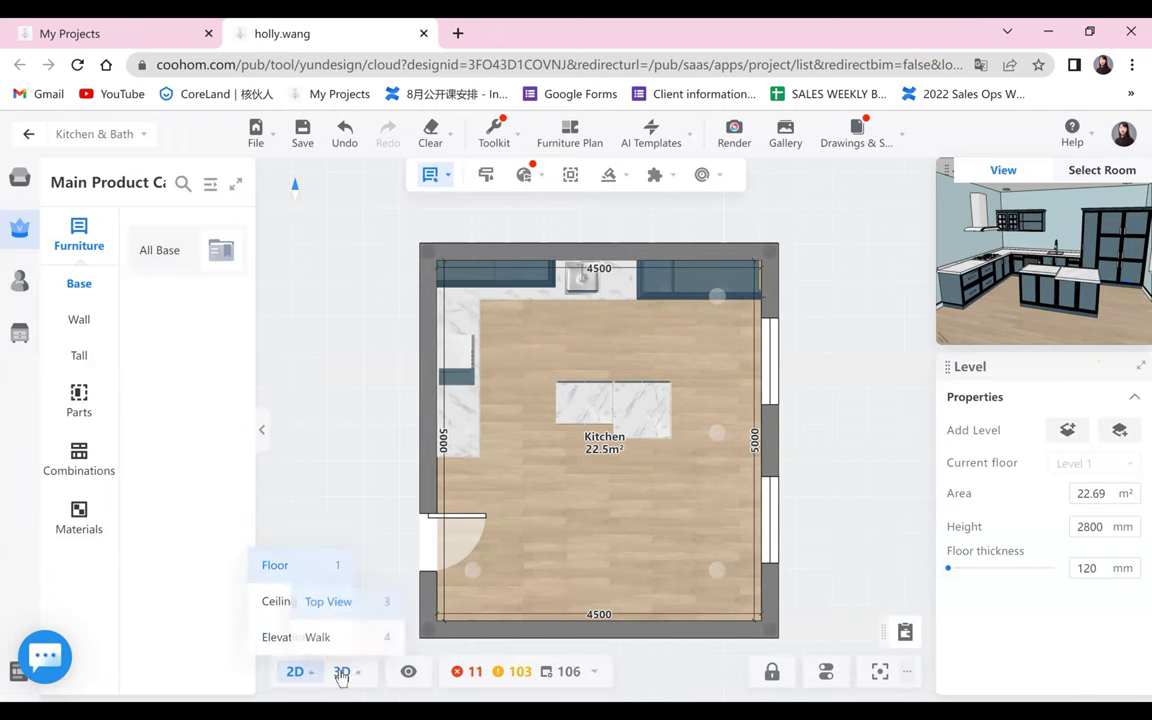
{"action": "key", "text": "3"}
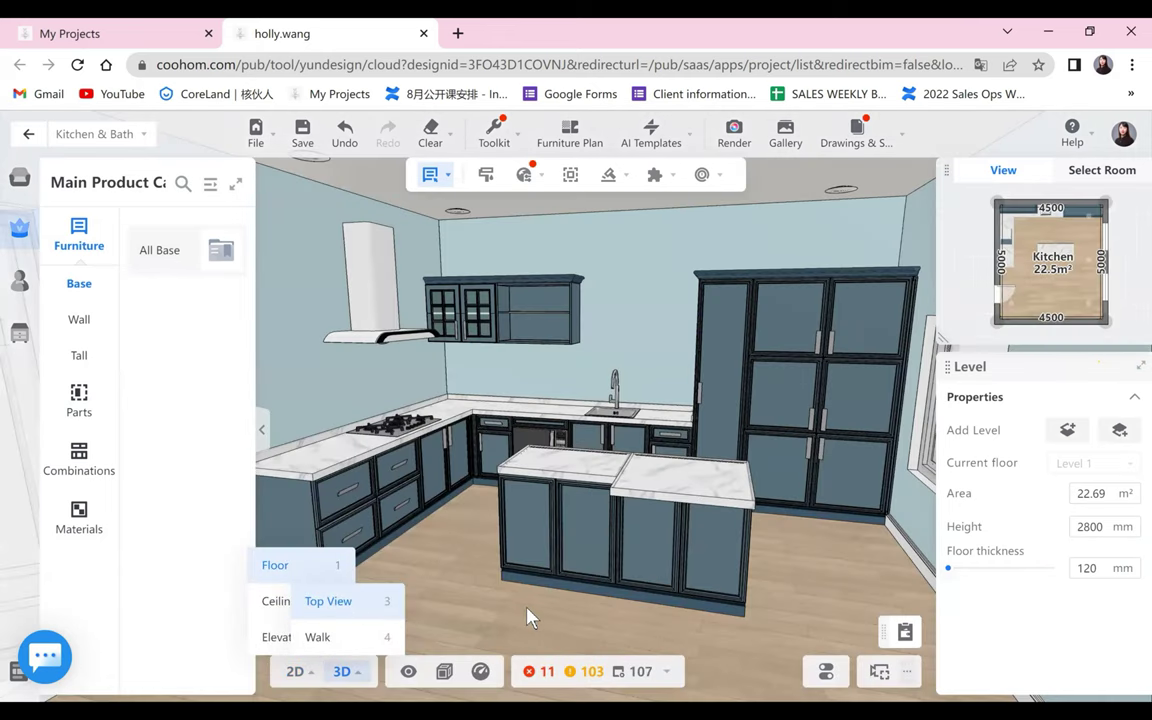
{"action": "left_click_drag", "start_coordinate": [704, 587], "coordinate": [522, 592]}
{"action": "left_click_drag", "start_coordinate": [528, 443], "coordinate": [655, 420]}
{"action": "left_click_drag", "start_coordinate": [618, 548], "coordinate": [652, 448]}
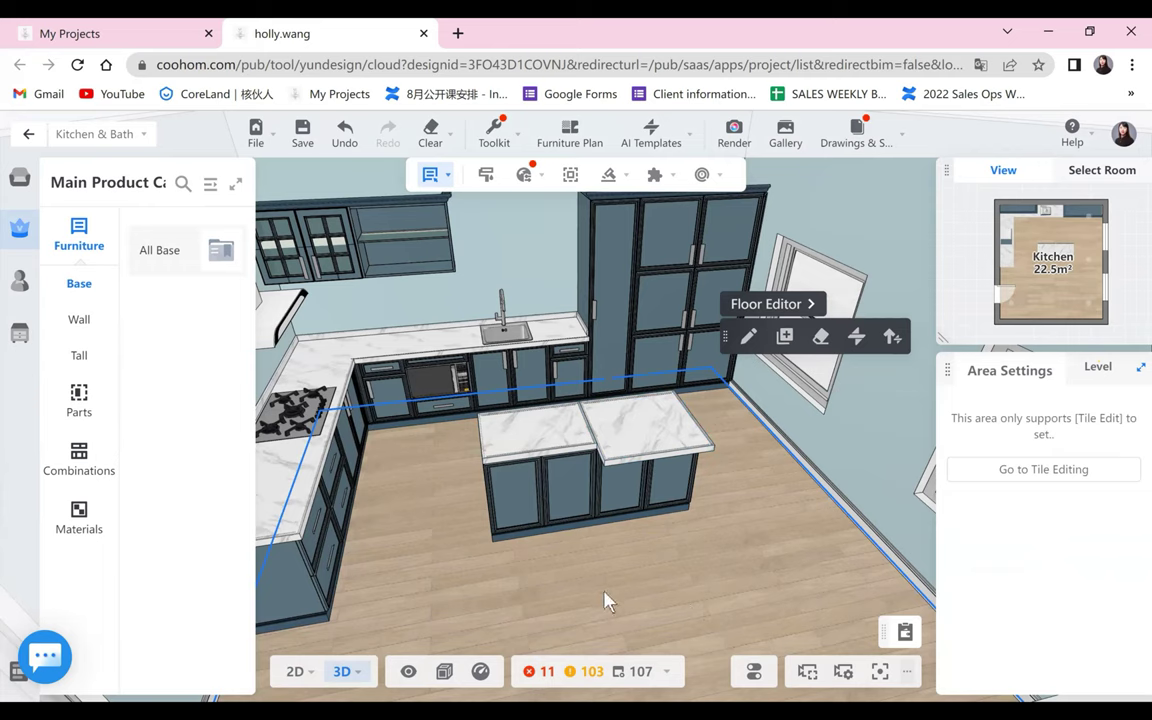
- Select the island's cabinets and countertops and group them into one combination
{"action": "left_click", "coordinate": [565, 508]}
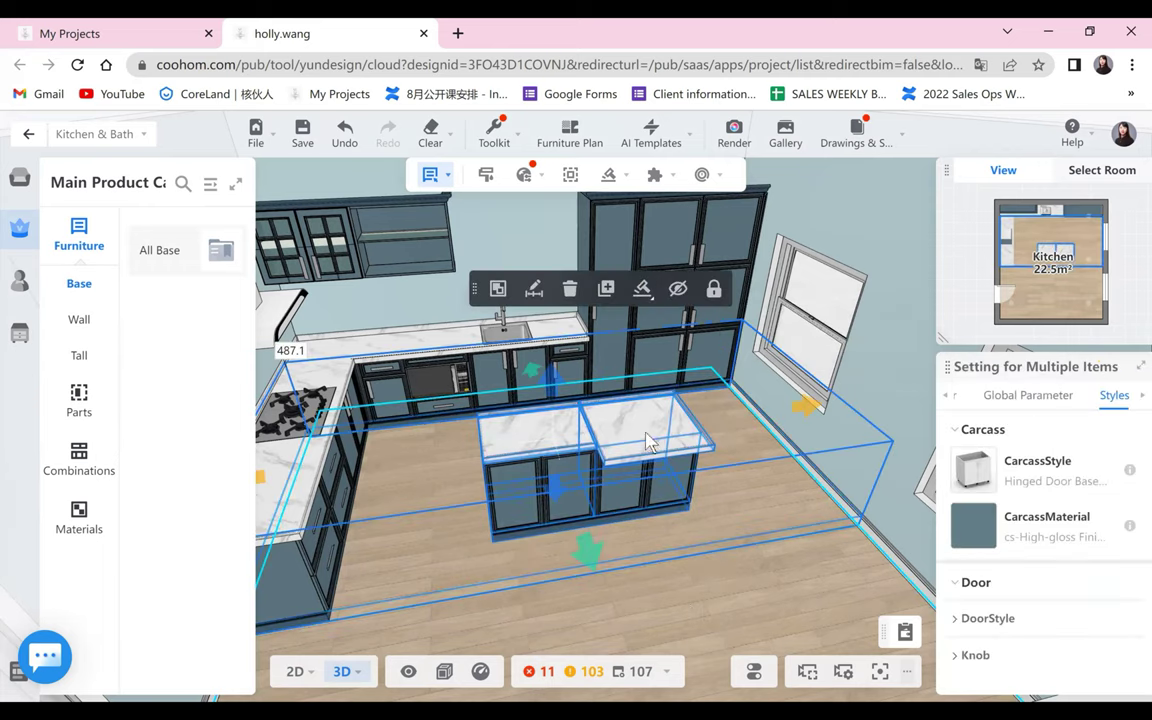
{"action": "left_click", "coordinate": [578, 433]}
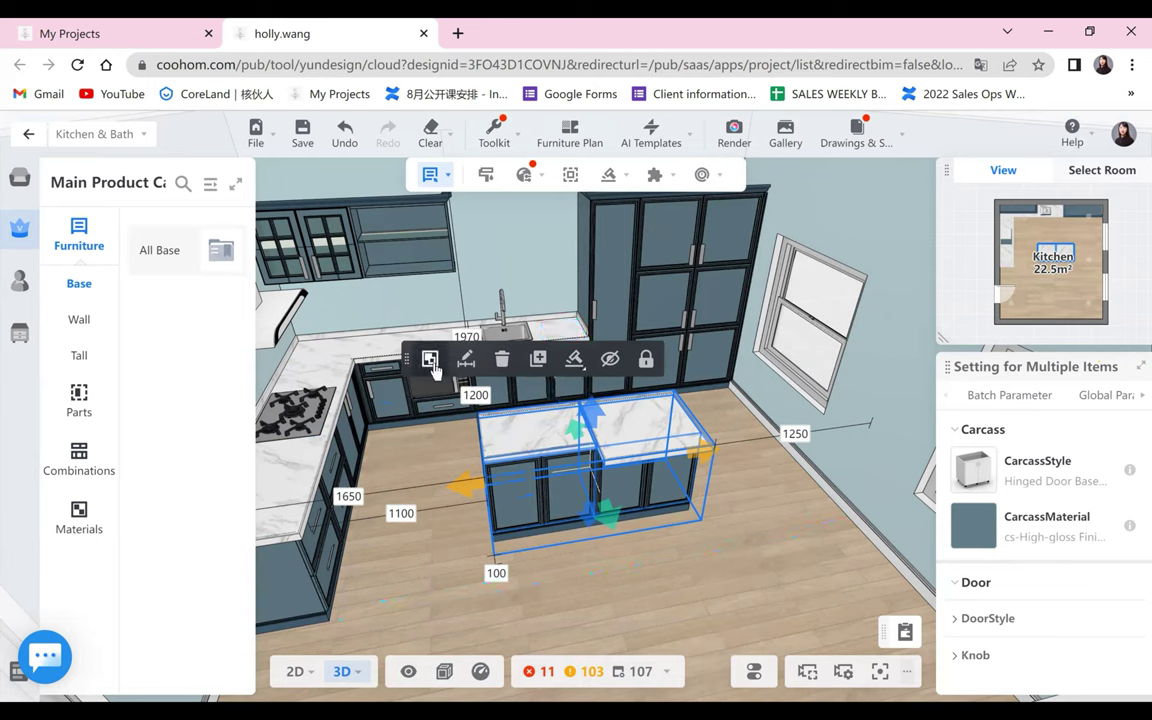
{"action": "key", "text": "ctrl+g"}
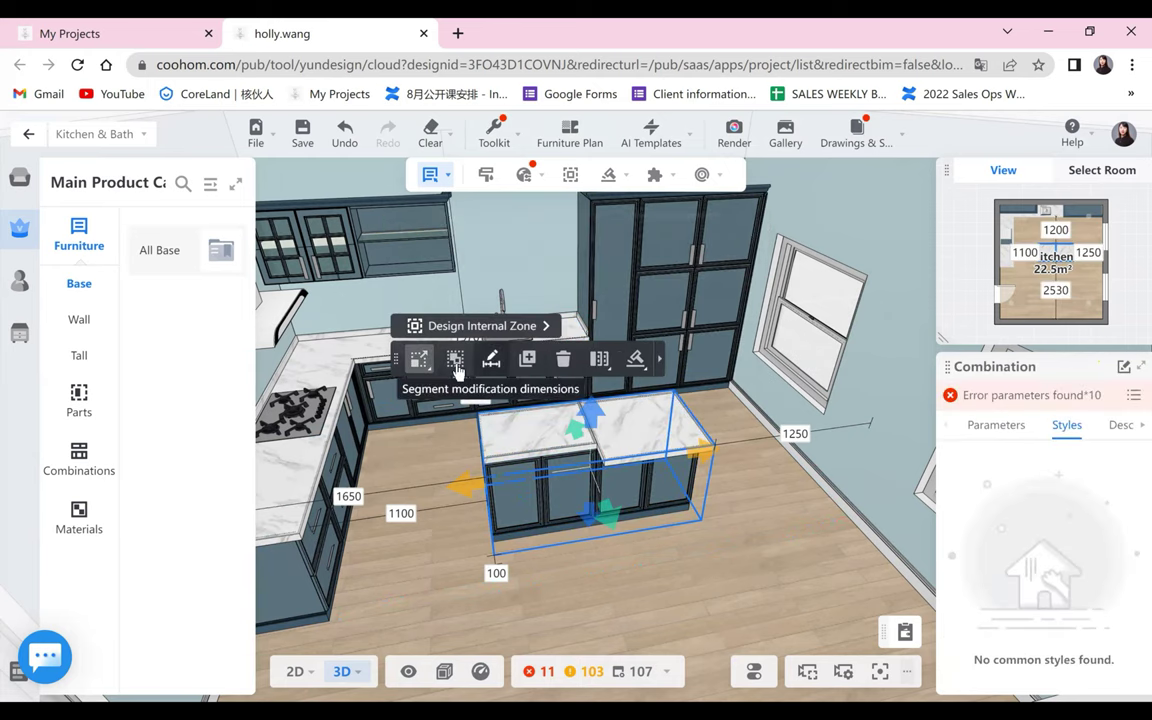
- Add the island combination to the favorites
{"action": "left_click", "coordinate": [658, 360]}
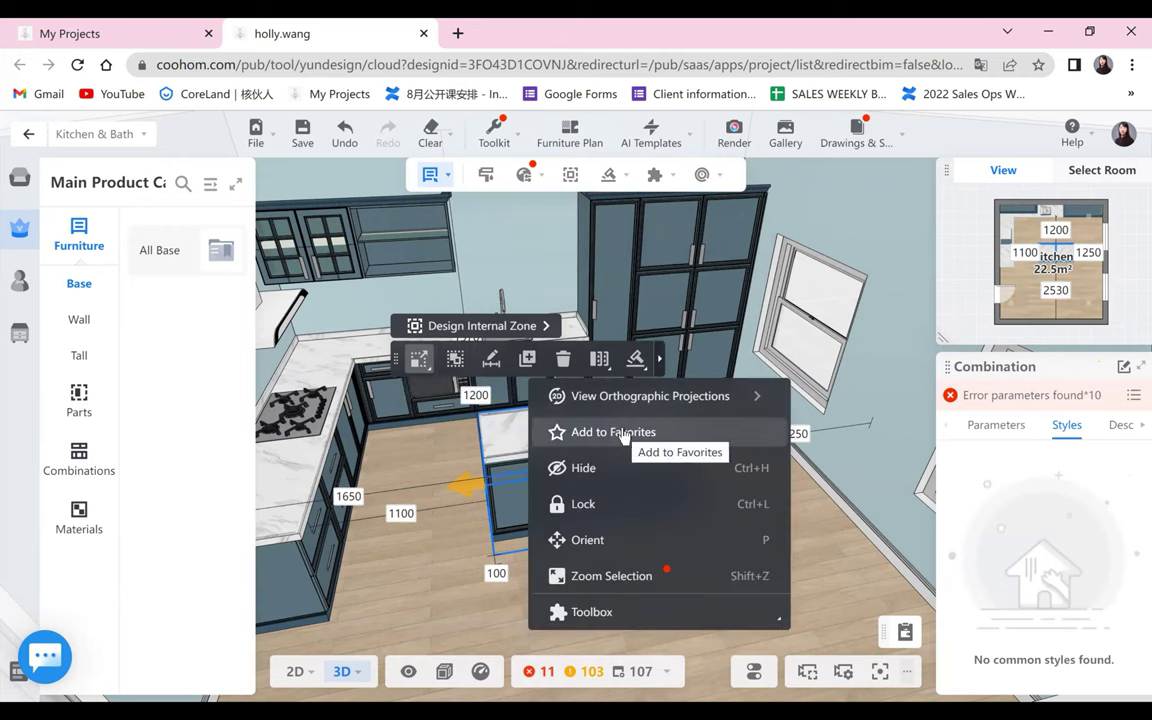
{"action": "left_click", "coordinate": [620, 432]}
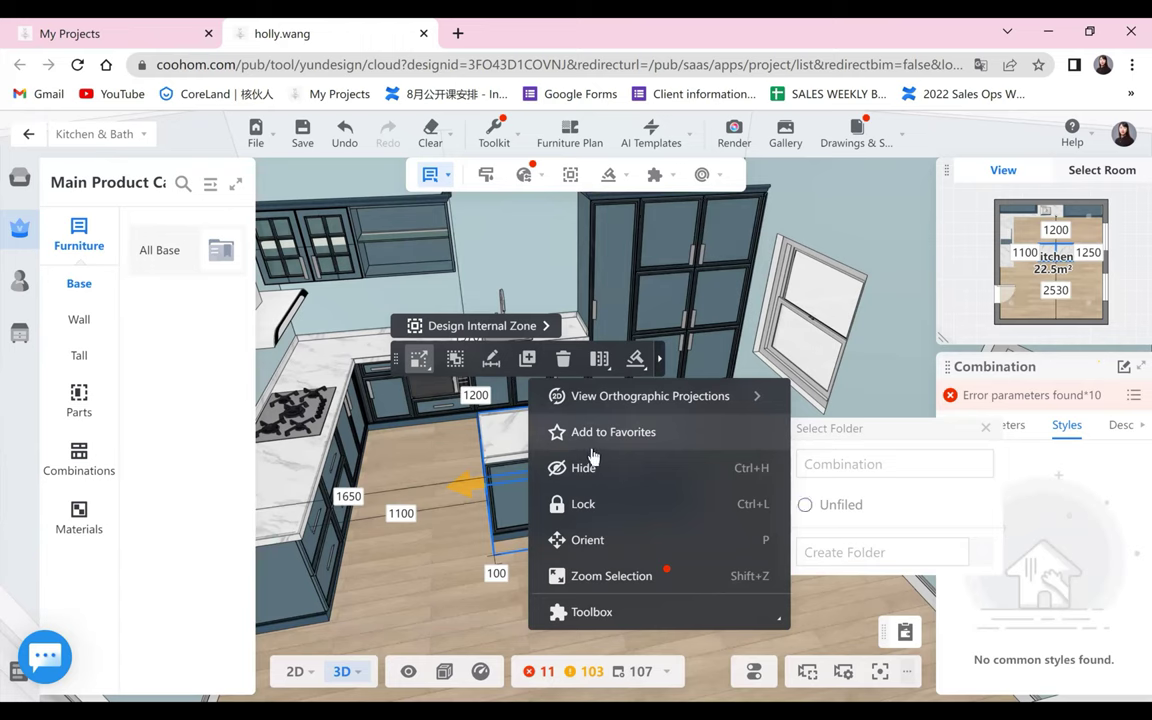
{"action": "left_click", "coordinate": [557, 439]}
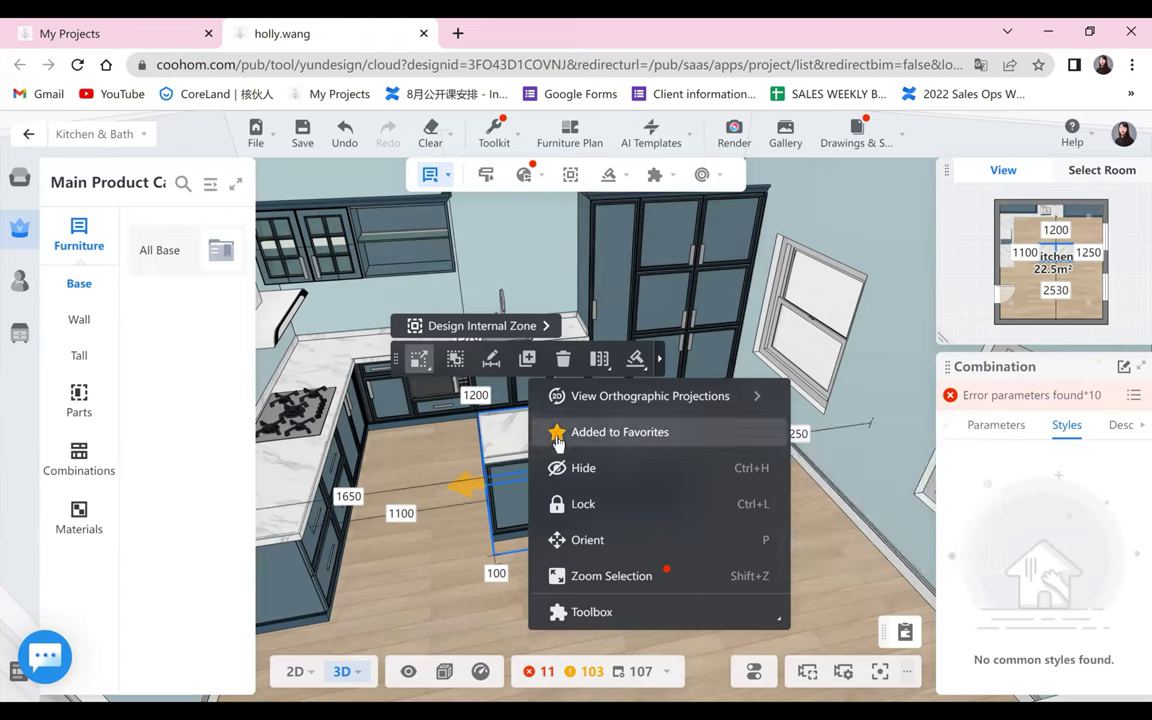
{"action": "left_click", "coordinate": [465, 631]}
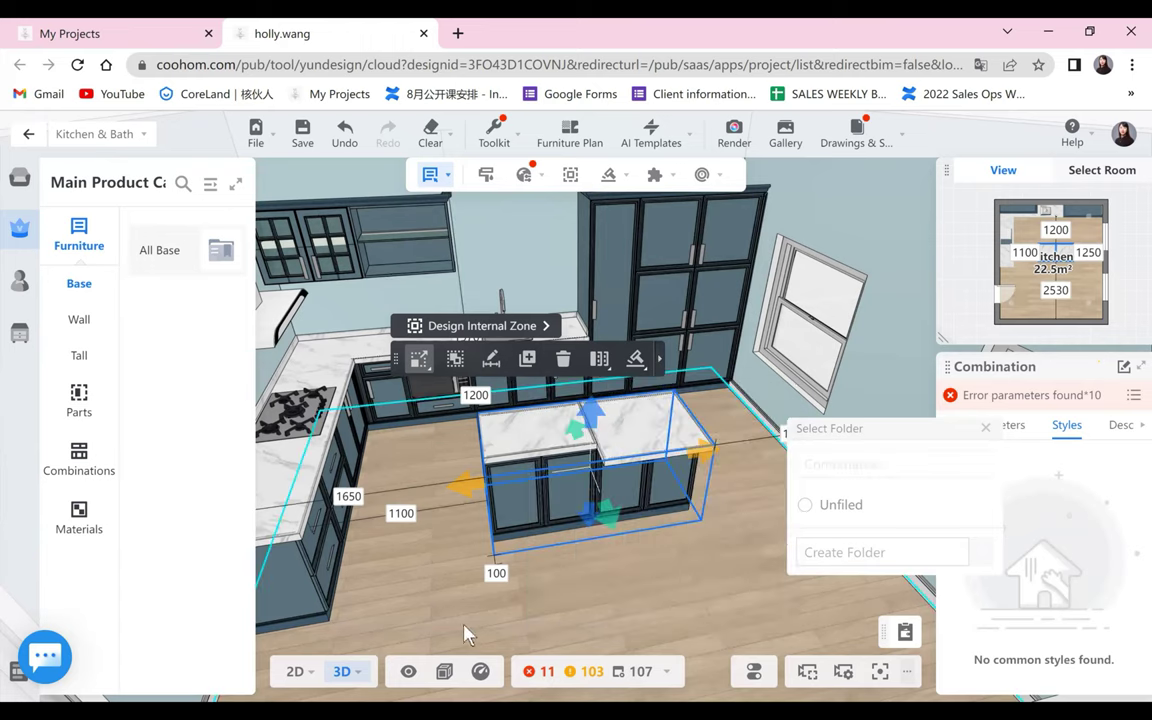
- Try placing a copy of the saved island combination from the Unfiled favorites in front of the existing island, and remove it again
{"action": "left_click", "coordinate": [20, 285]}
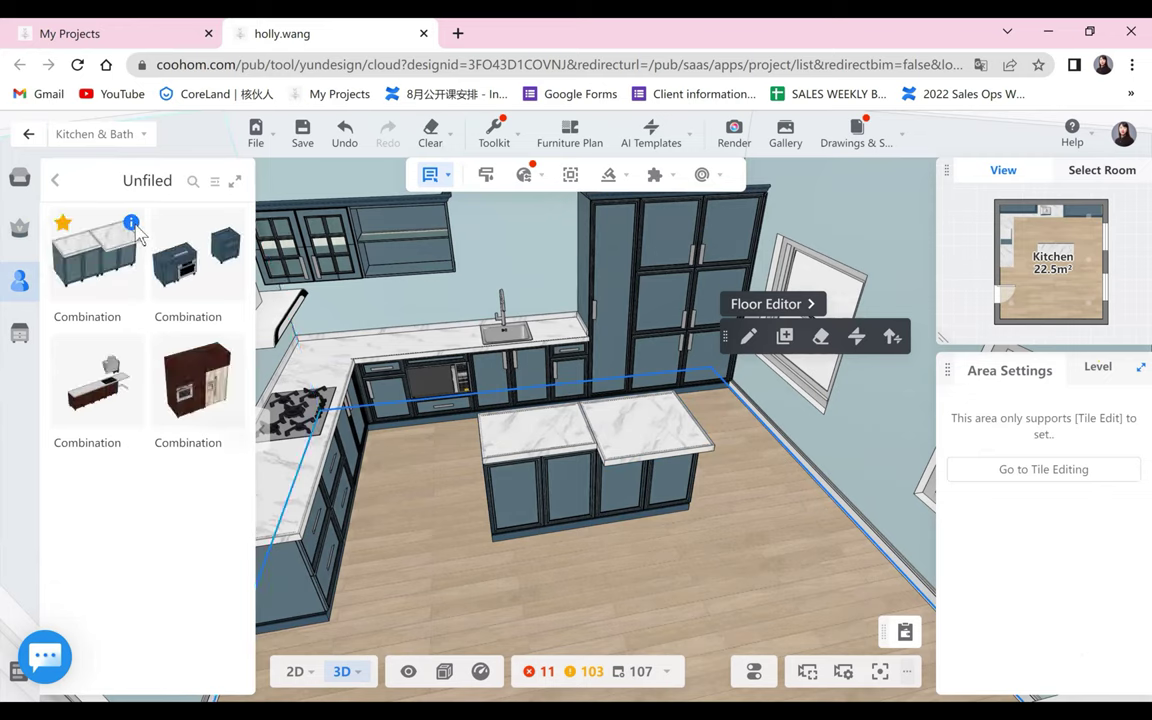
{"action": "left_click", "coordinate": [96, 316]}
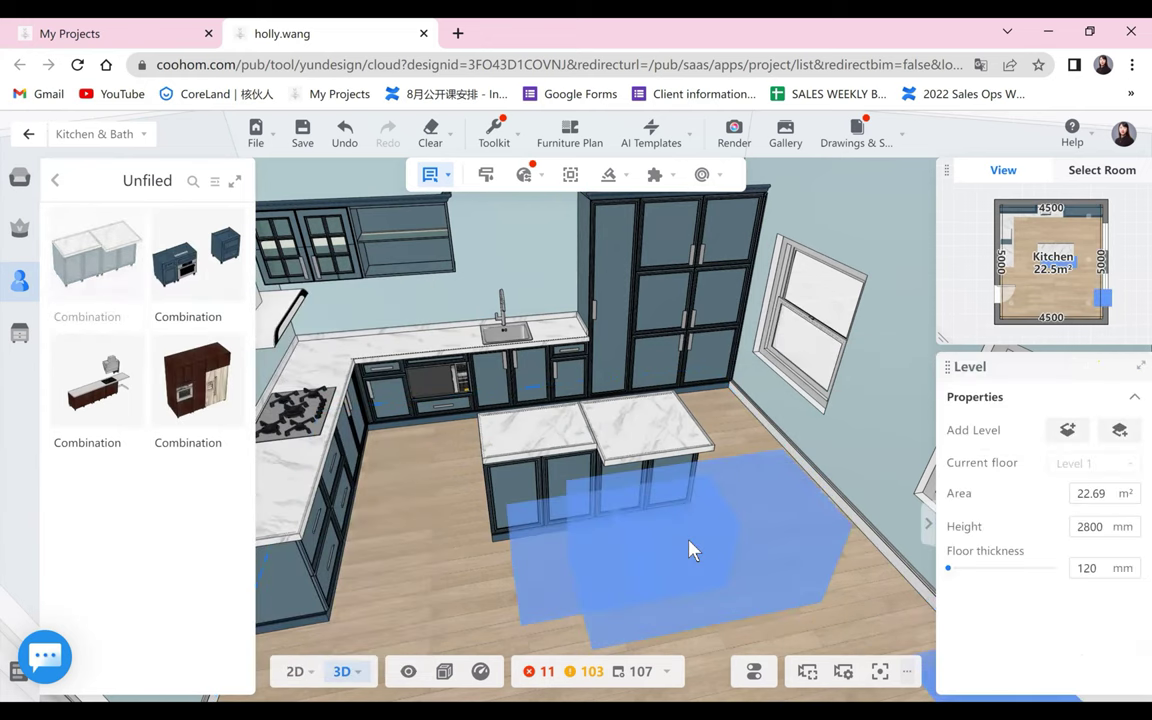
{"action": "left_click", "coordinate": [483, 590]}
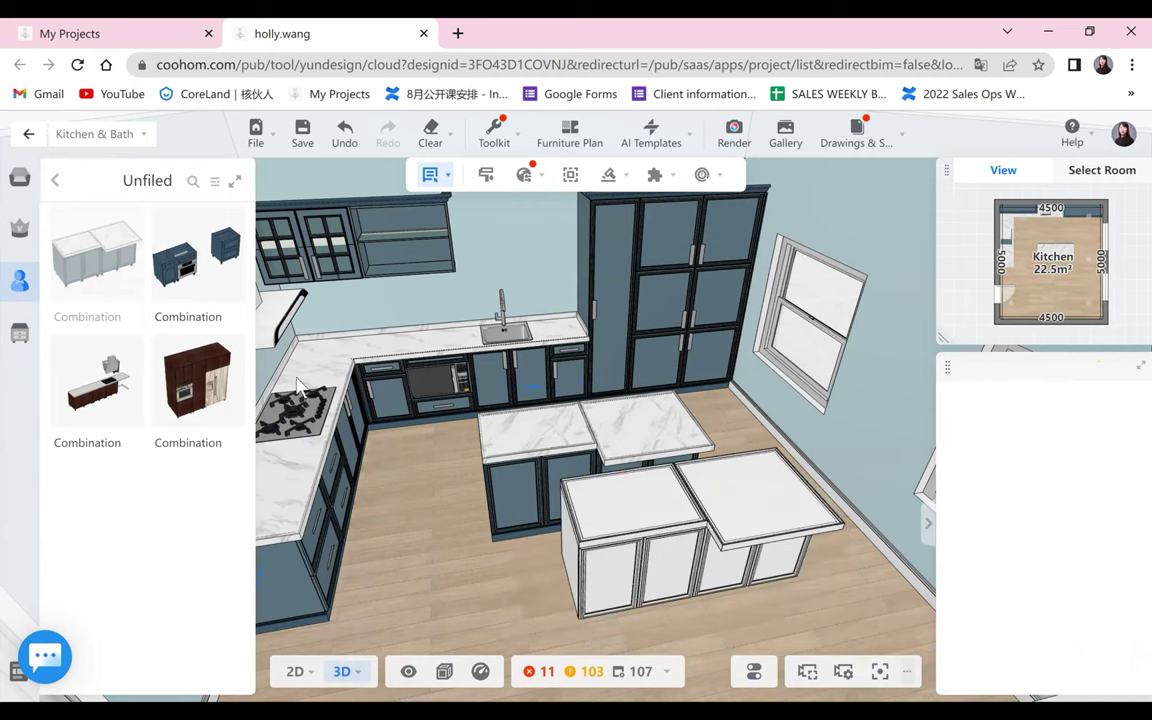
{"action": "left_click", "coordinate": [635, 536]}
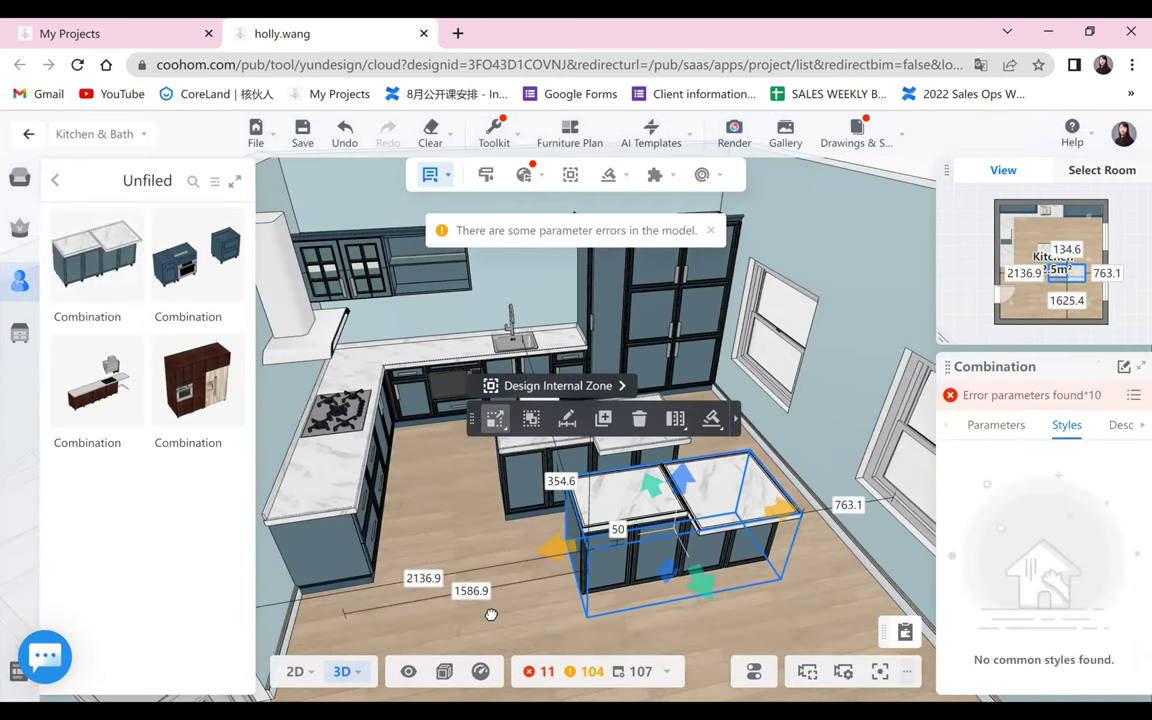
{"action": "left_click_drag", "start_coordinate": [517, 616], "coordinate": [734, 547]}
{"action": "scroll", "coordinate": [597, 597], "scroll_direction": "up", "scroll_amount": 1}
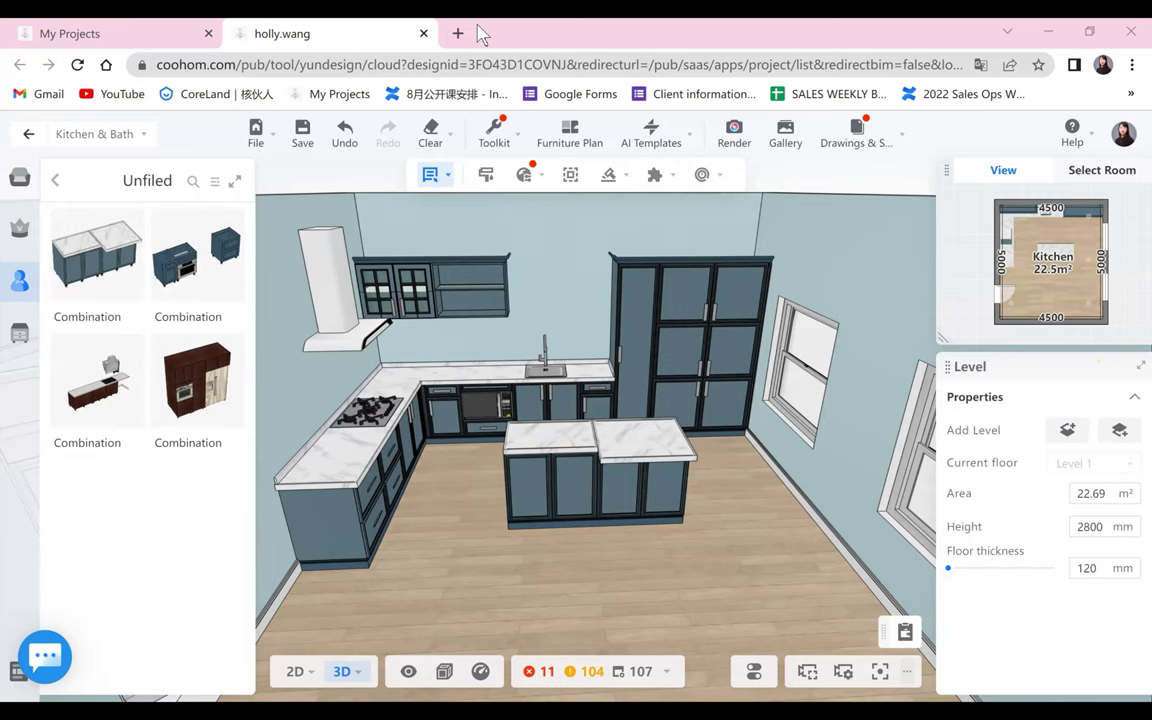
- Open the per-room drawings for Kitchen & Bath
{"action": "mouse_move", "coordinate": [852, 138]}
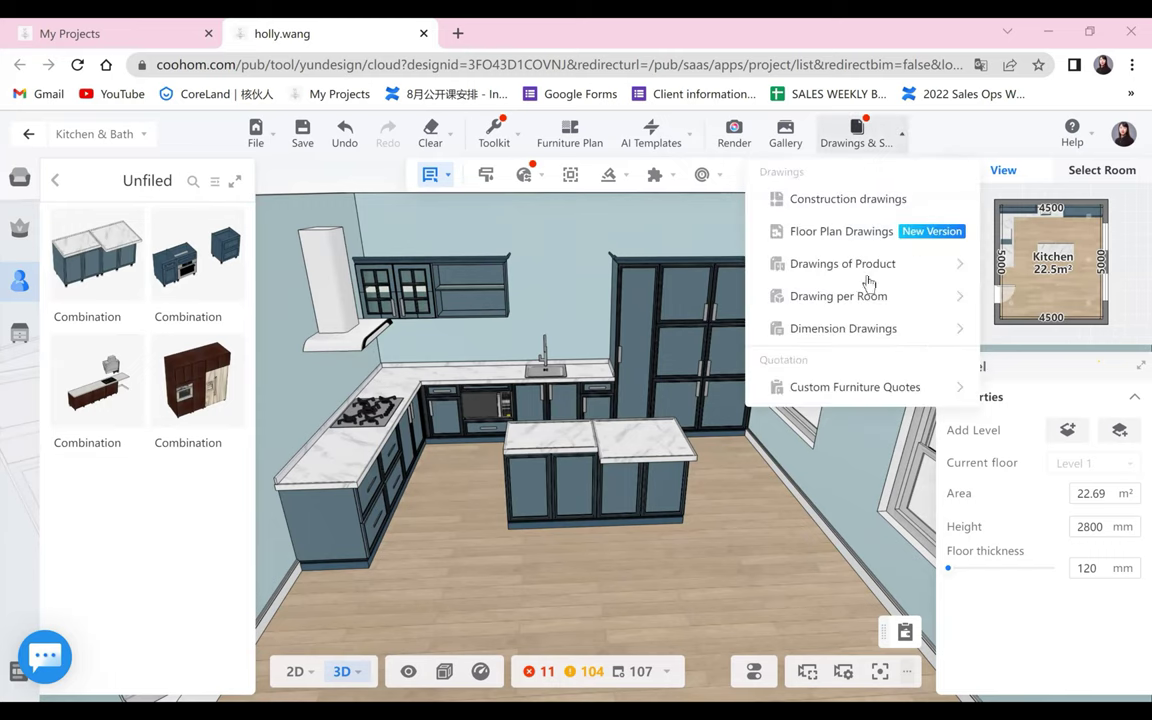
{"action": "mouse_move", "coordinate": [951, 298]}
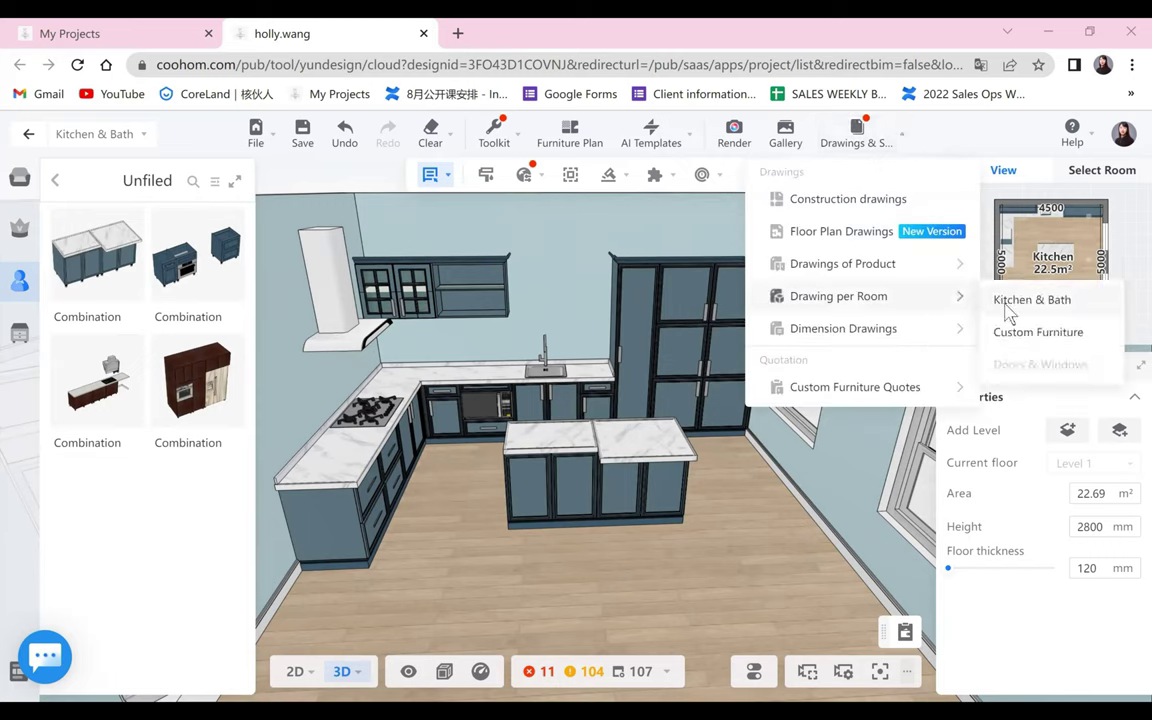
{"action": "left_click", "coordinate": [1006, 305]}
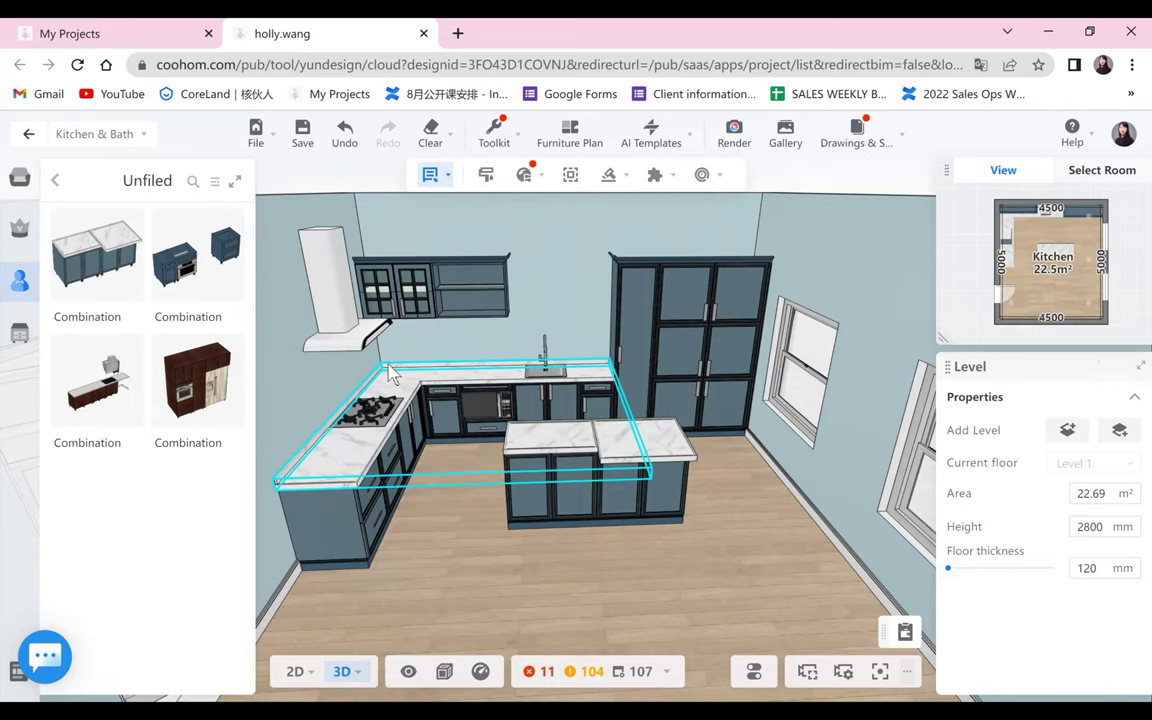
- Auto-place the elevation markers and auto-annotate the Base Unit Plan View in the kitchen drawings
{"action": "left_click", "coordinate": [852, 141]}
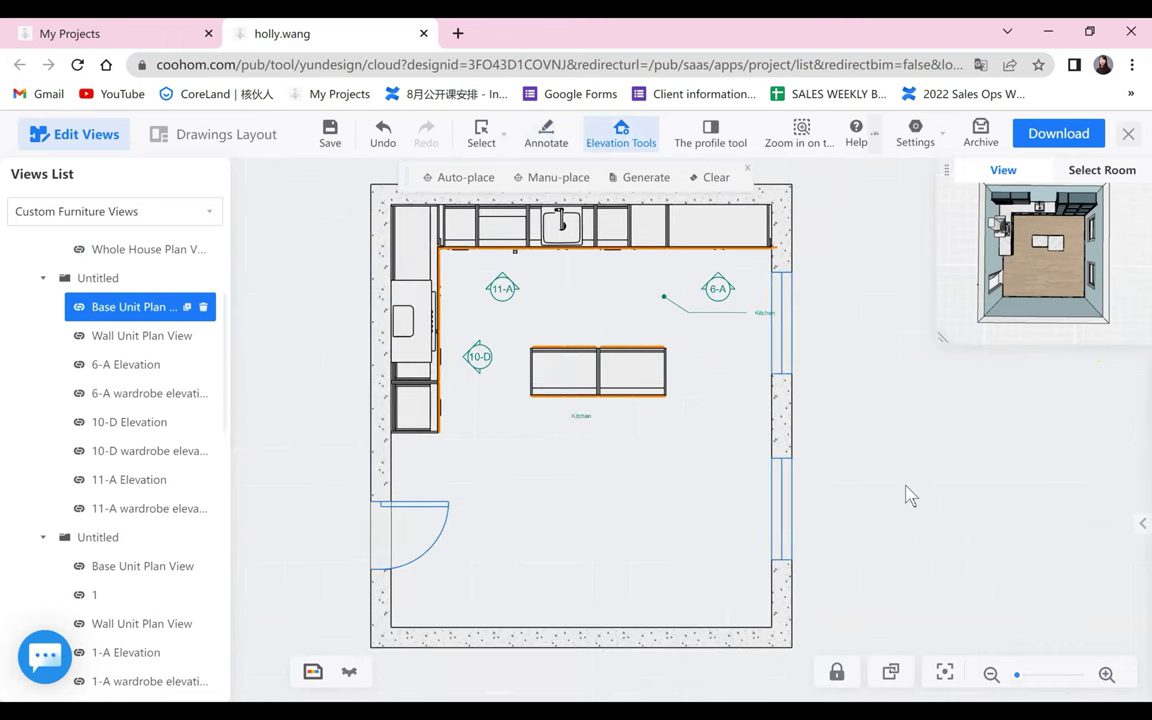
{"action": "left_click", "coordinate": [462, 177]}
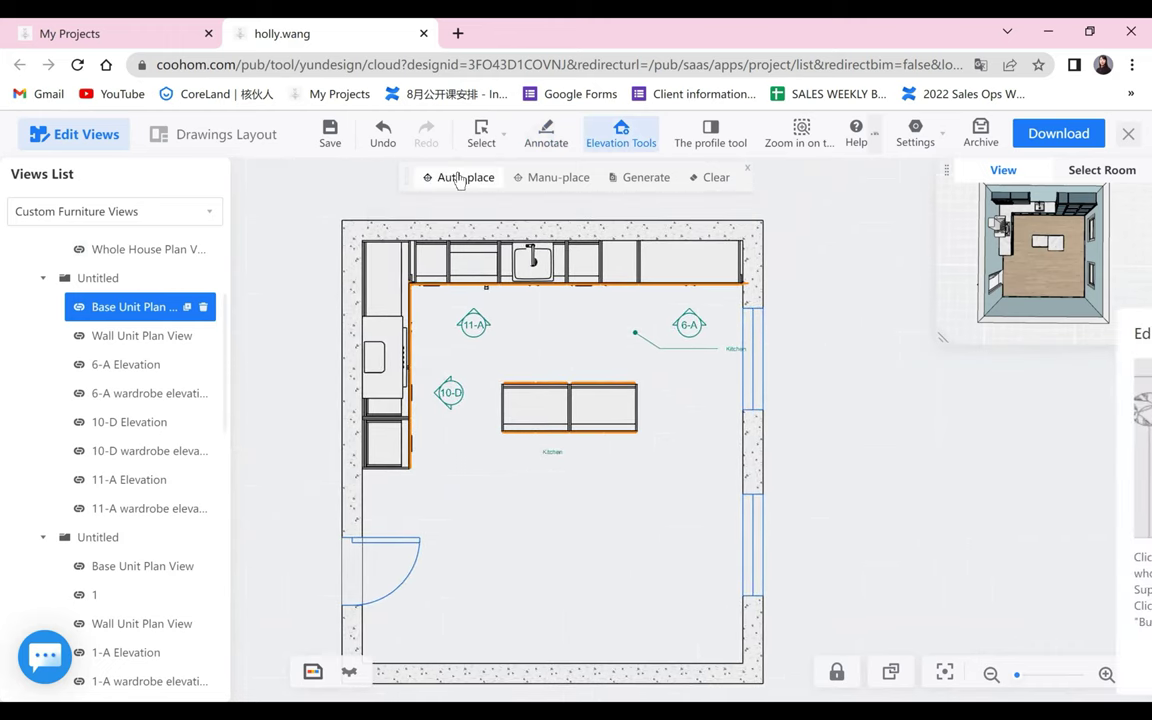
{"action": "left_click", "coordinate": [546, 133]}
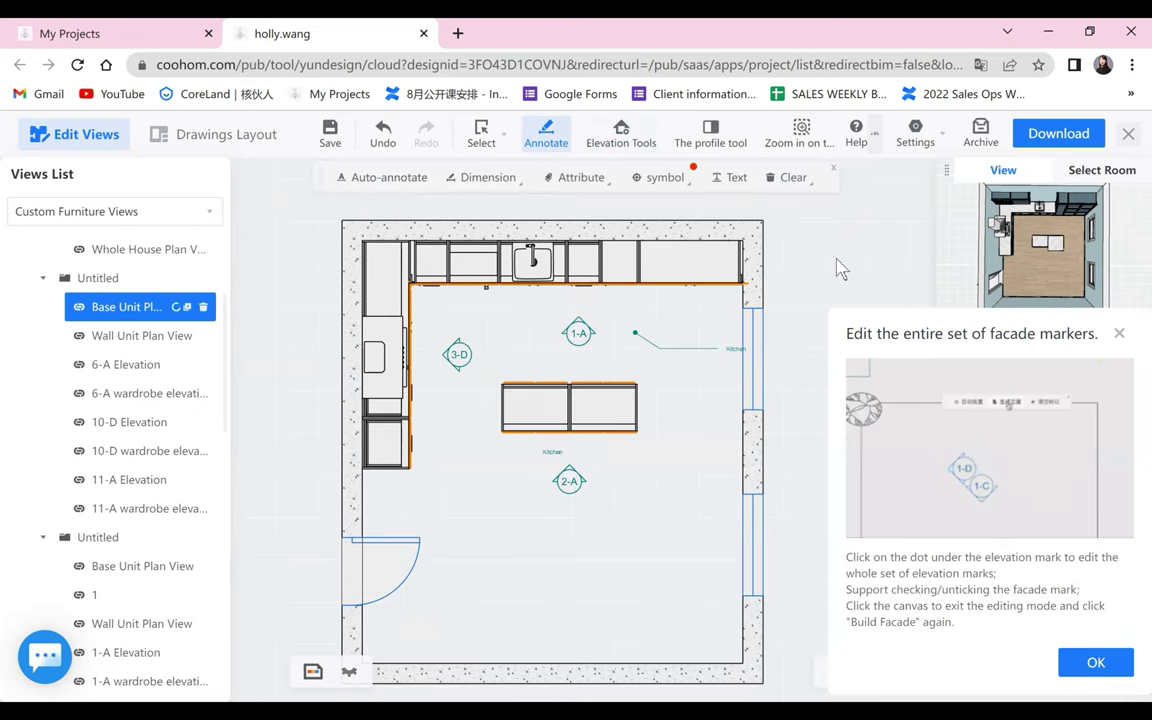
{"action": "left_click", "coordinate": [380, 178]}
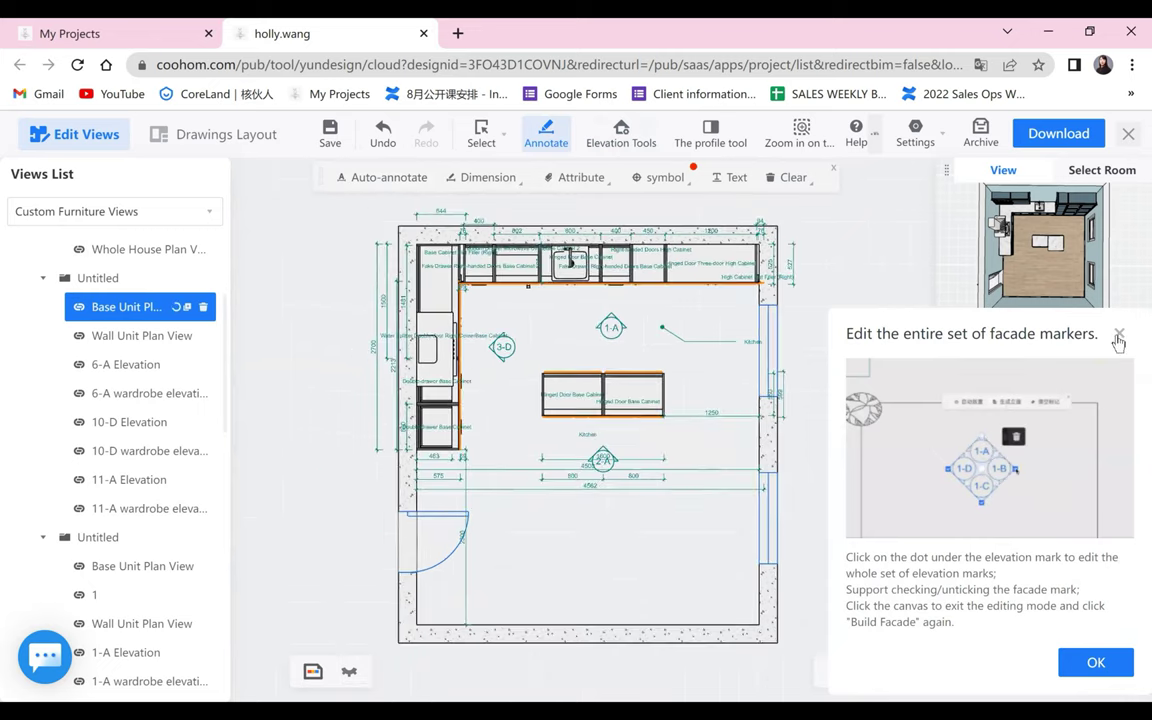
{"action": "left_click", "coordinate": [848, 268]}
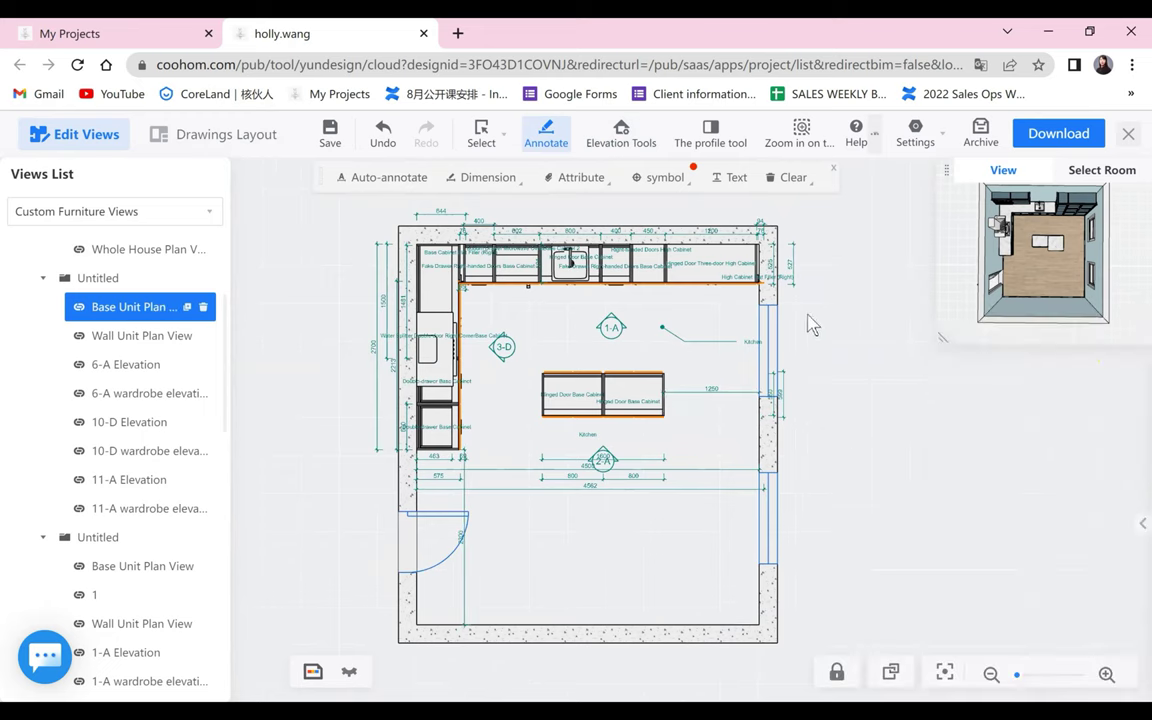
- Examine the width and depth dimensions annotated around the three-door high cabinet in the Base Unit Plan View
{"action": "scroll", "coordinate": [815, 405], "scroll_direction": "up", "scroll_amount": 4}
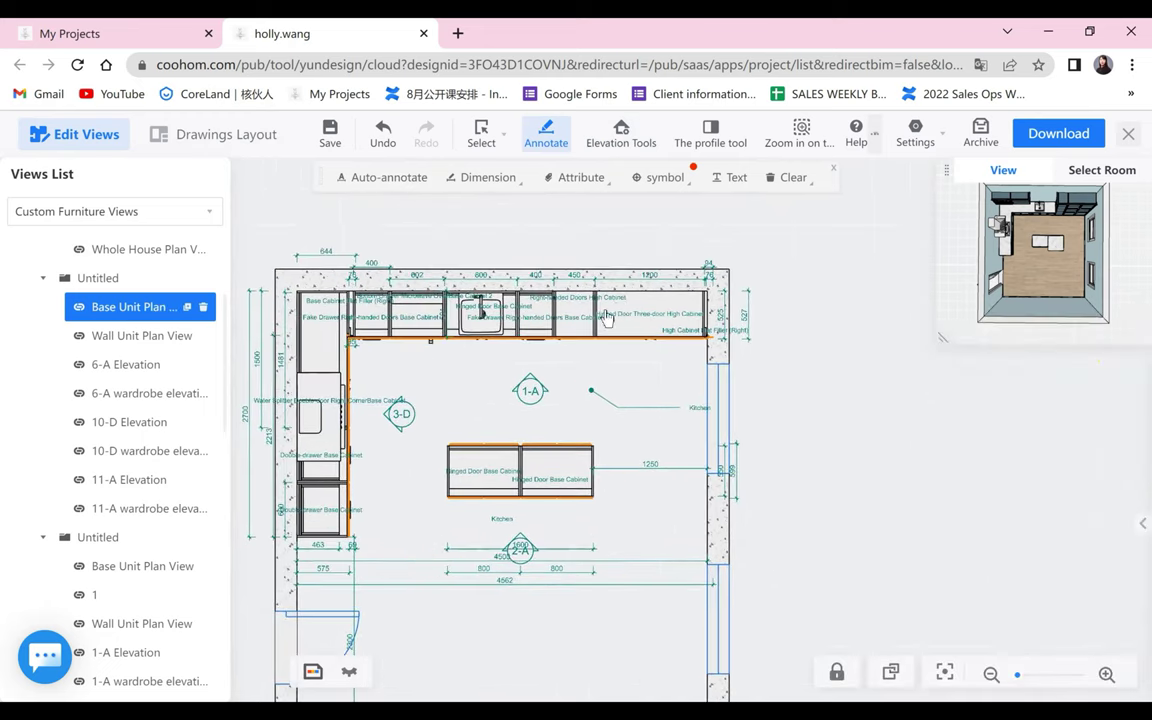
{"action": "left_click", "coordinate": [625, 323]}
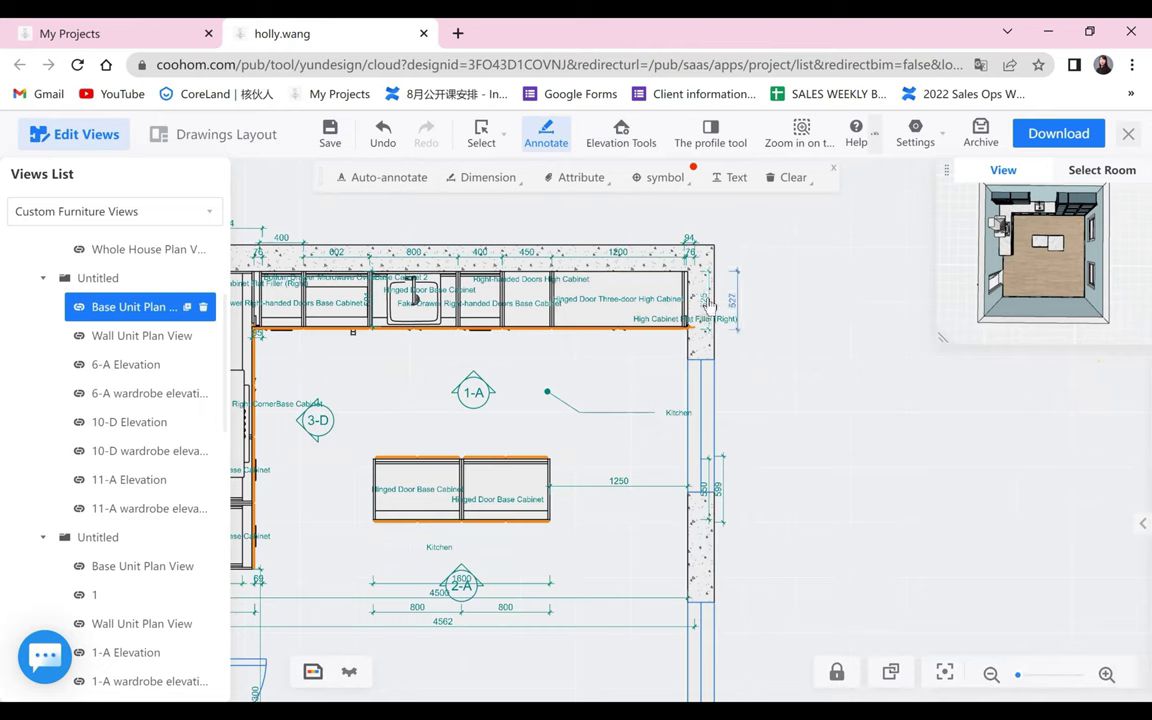
{"action": "left_click", "coordinate": [703, 309]}
{"action": "left_click", "coordinate": [612, 311]}
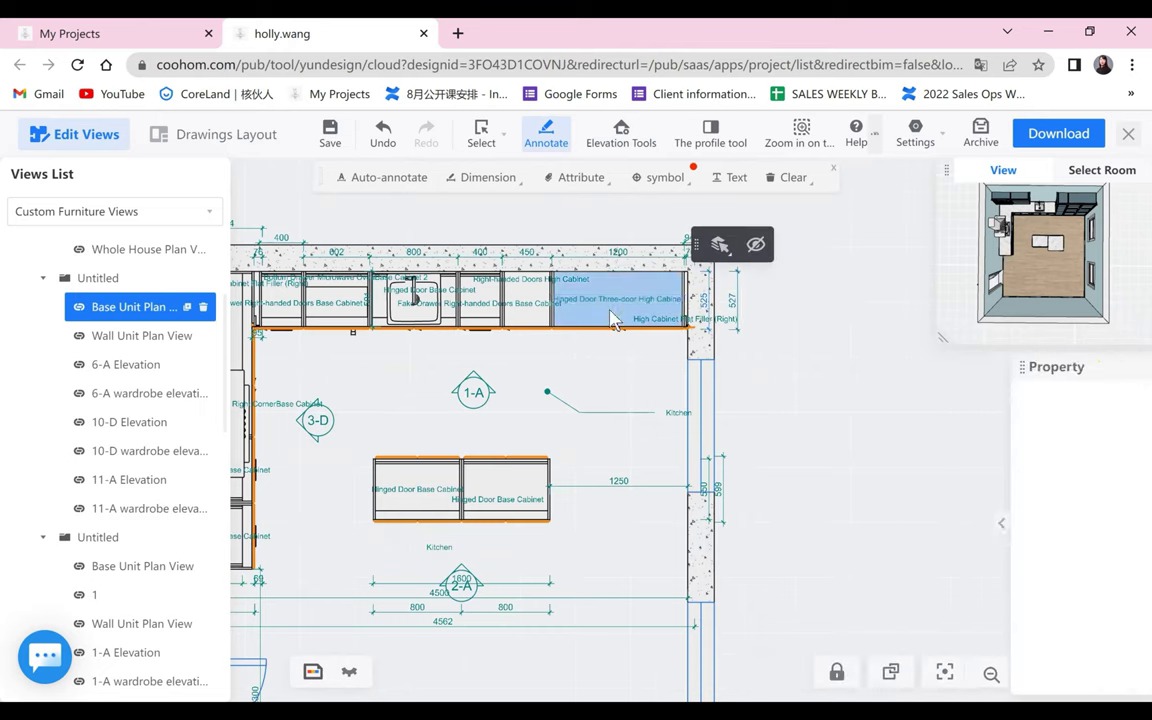
{"action": "left_click", "coordinate": [622, 255]}
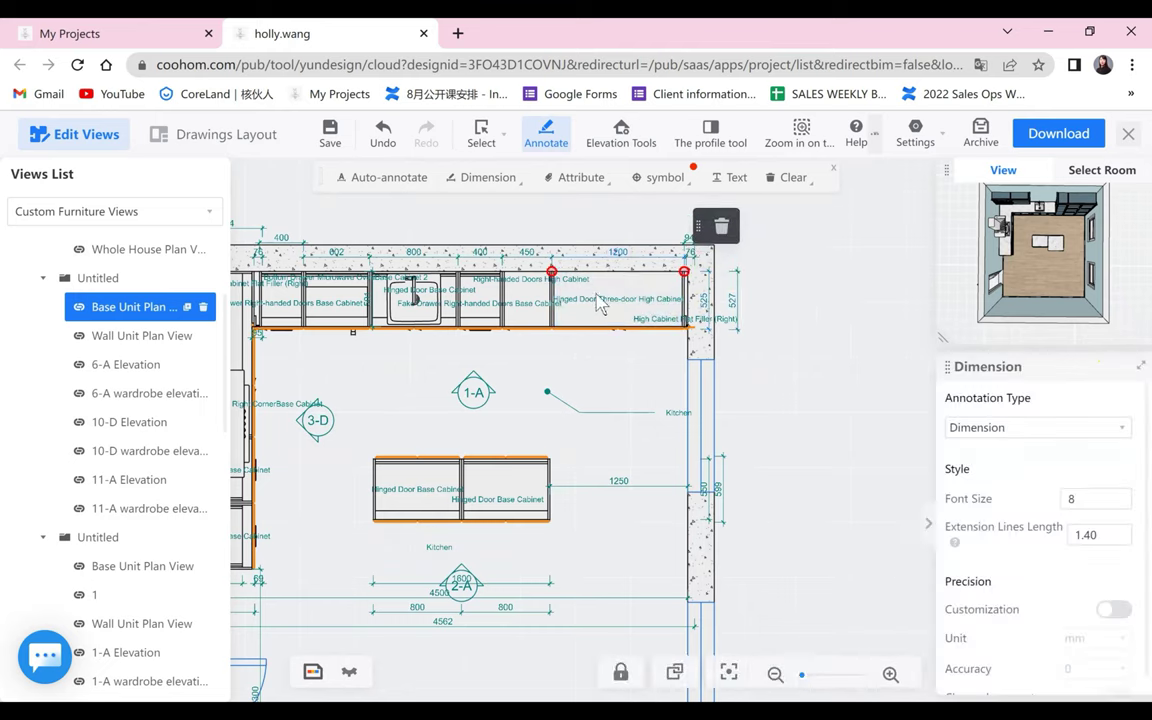
{"action": "left_click", "coordinate": [705, 301]}
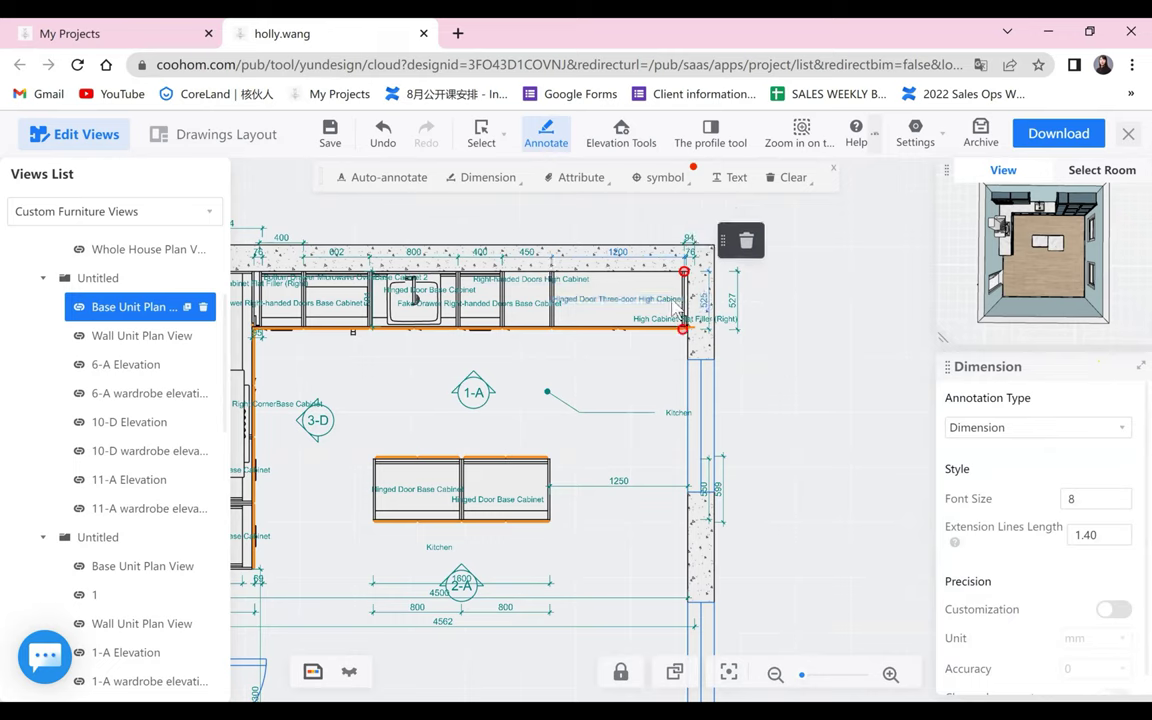
{"action": "left_click", "coordinate": [828, 420]}
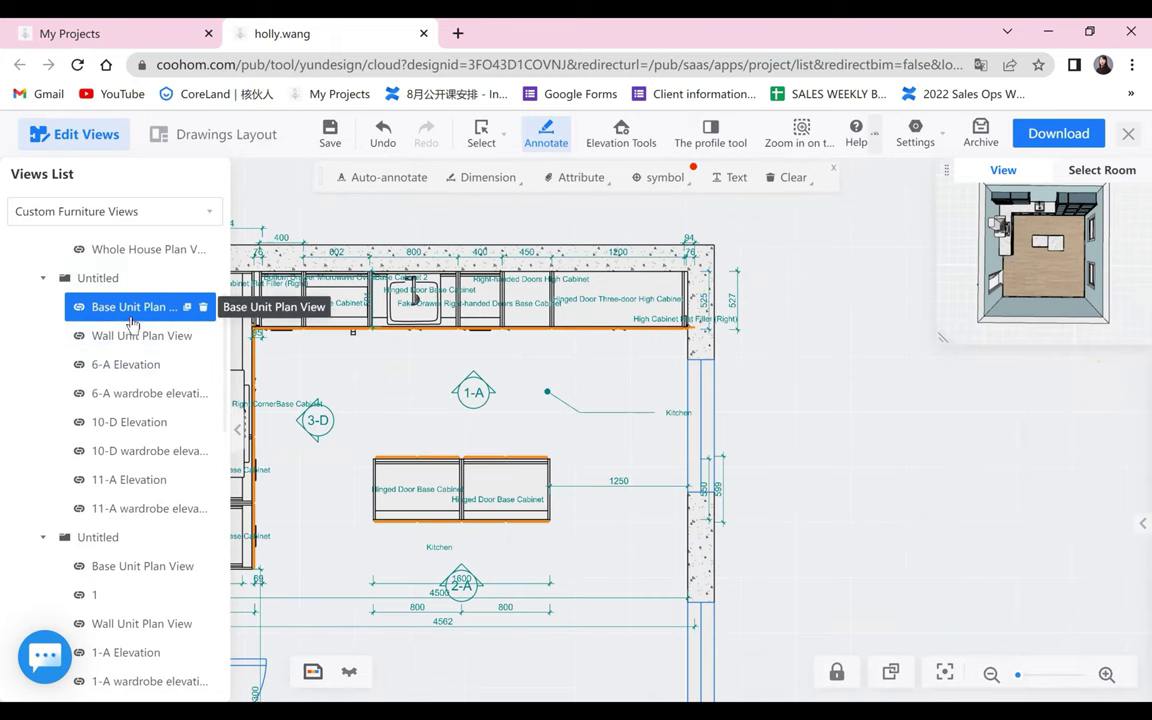
{"action": "scroll", "coordinate": [720, 450], "scroll_direction": "down", "scroll_amount": 5}
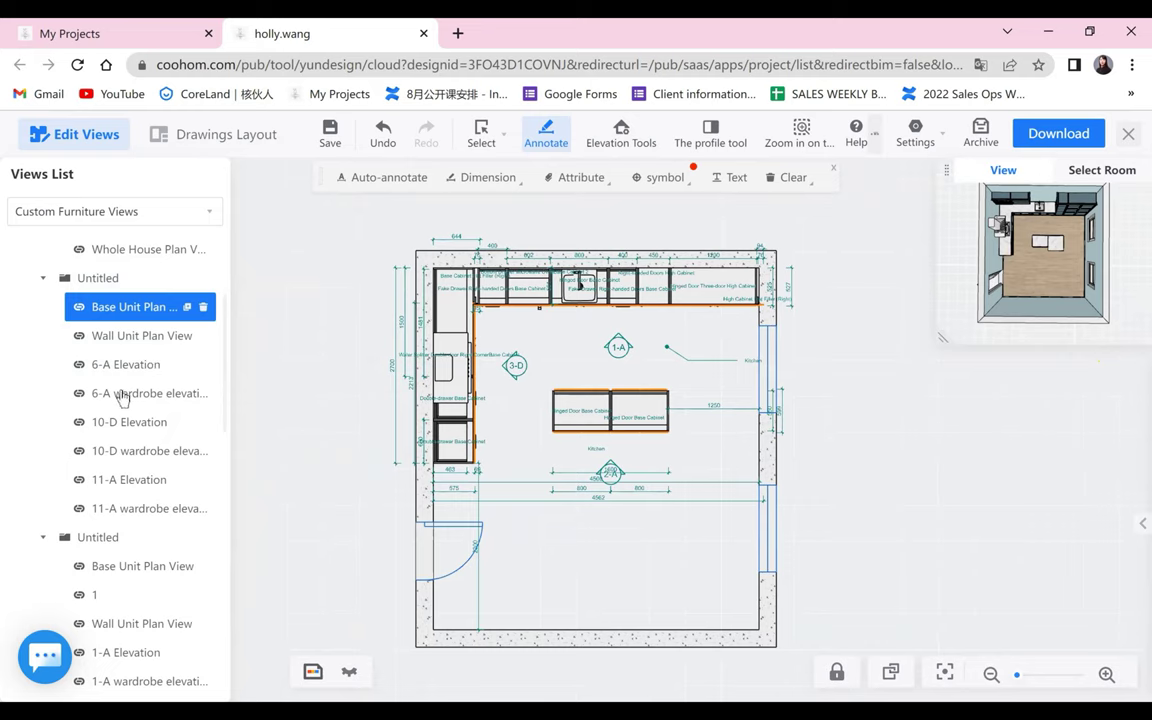
- Auto-annotate the 6-A Elevation and check its shelf and cabinet dimensions
{"action": "left_click", "coordinate": [135, 366]}
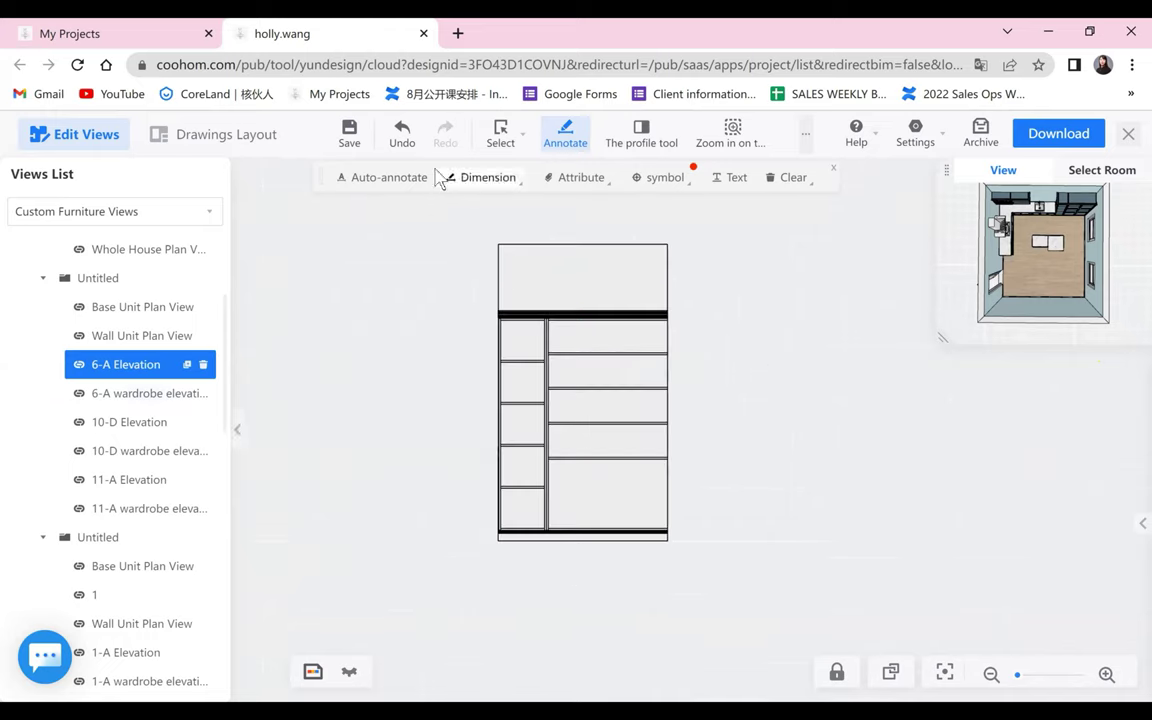
{"action": "left_click", "coordinate": [373, 185]}
{"action": "scroll", "coordinate": [340, 310], "scroll_direction": "up", "scroll_amount": 3}
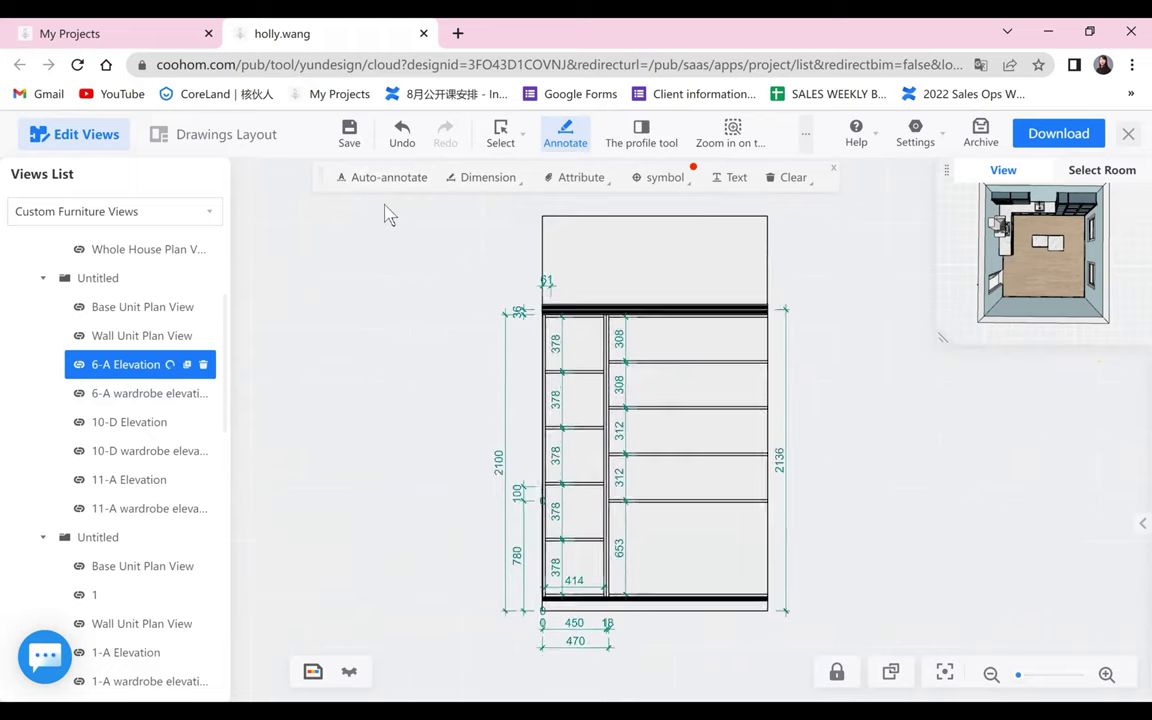
{"action": "left_click_drag", "start_coordinate": [700, 452], "coordinate": [619, 379]}
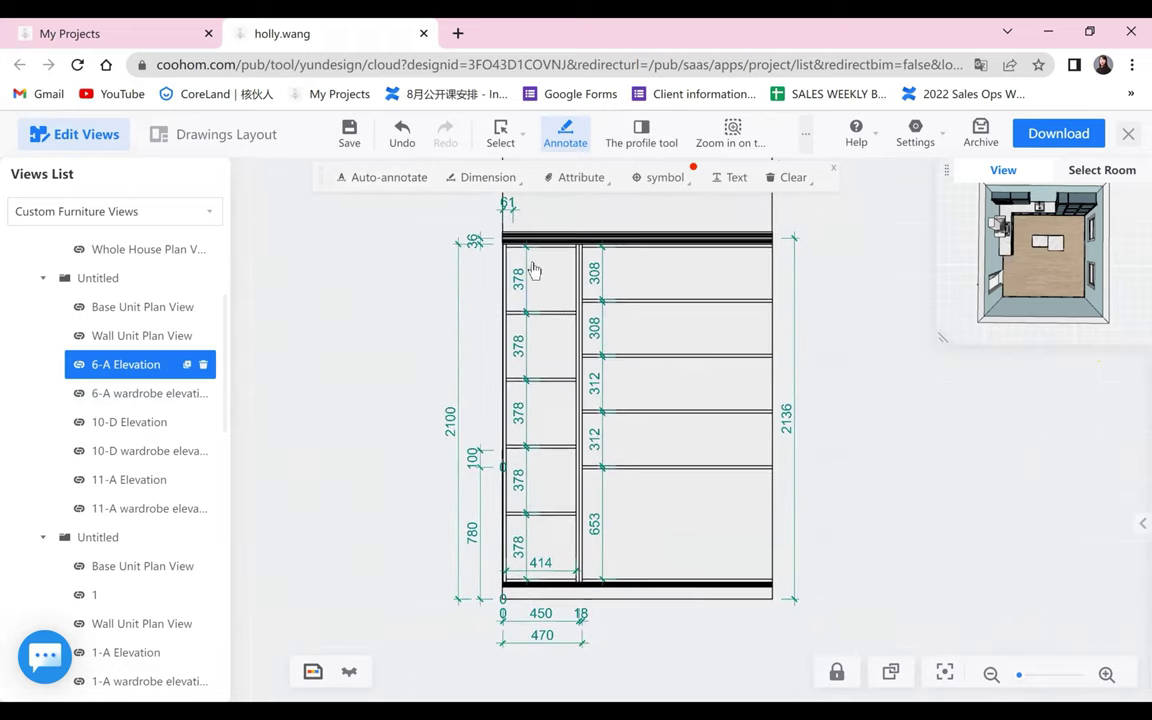
{"action": "scroll", "coordinate": [930, 468], "scroll_direction": "down", "scroll_amount": 3}
{"action": "left_click_drag", "start_coordinate": [834, 485], "coordinate": [738, 504]}
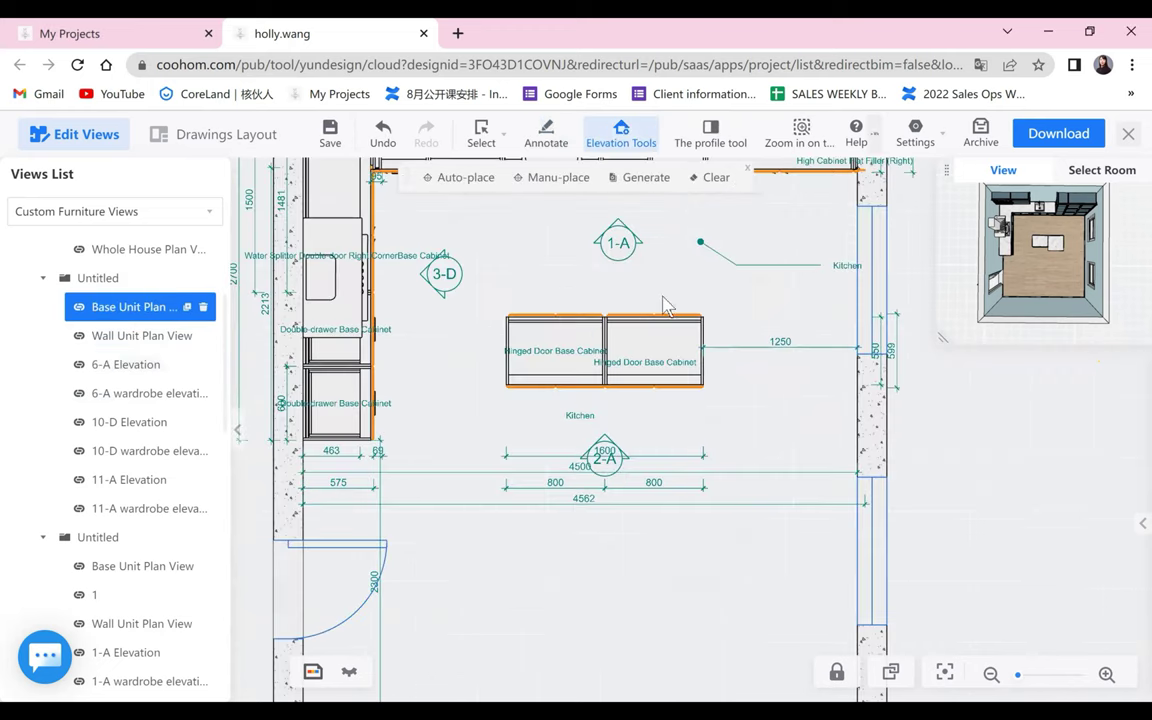
- Check which wall areas the 1-A and 3-D elevation markers cover in the Base Unit Plan View
{"action": "scroll", "coordinate": [650, 293], "scroll_direction": "down", "scroll_amount": 4}
{"action": "left_click", "coordinate": [631, 259]}
{"action": "left_click_drag", "start_coordinate": [549, 260], "coordinate": [521, 353]}
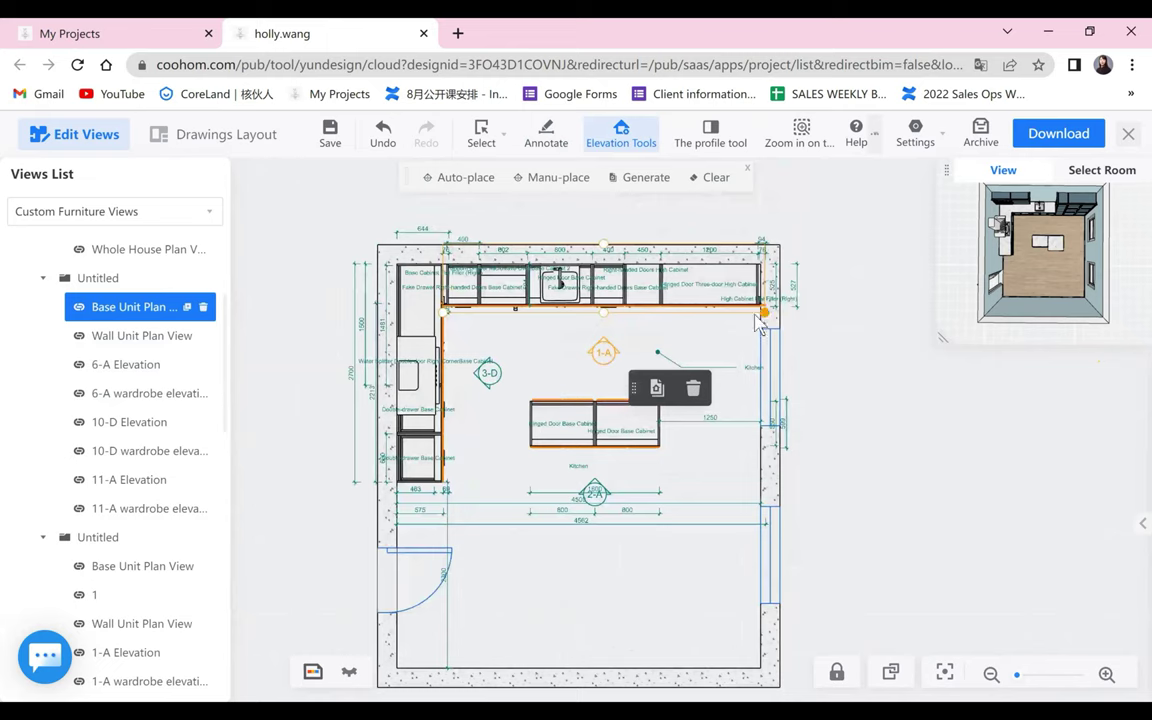
{"action": "scroll", "coordinate": [136, 476], "scroll_direction": "up", "scroll_amount": 2}
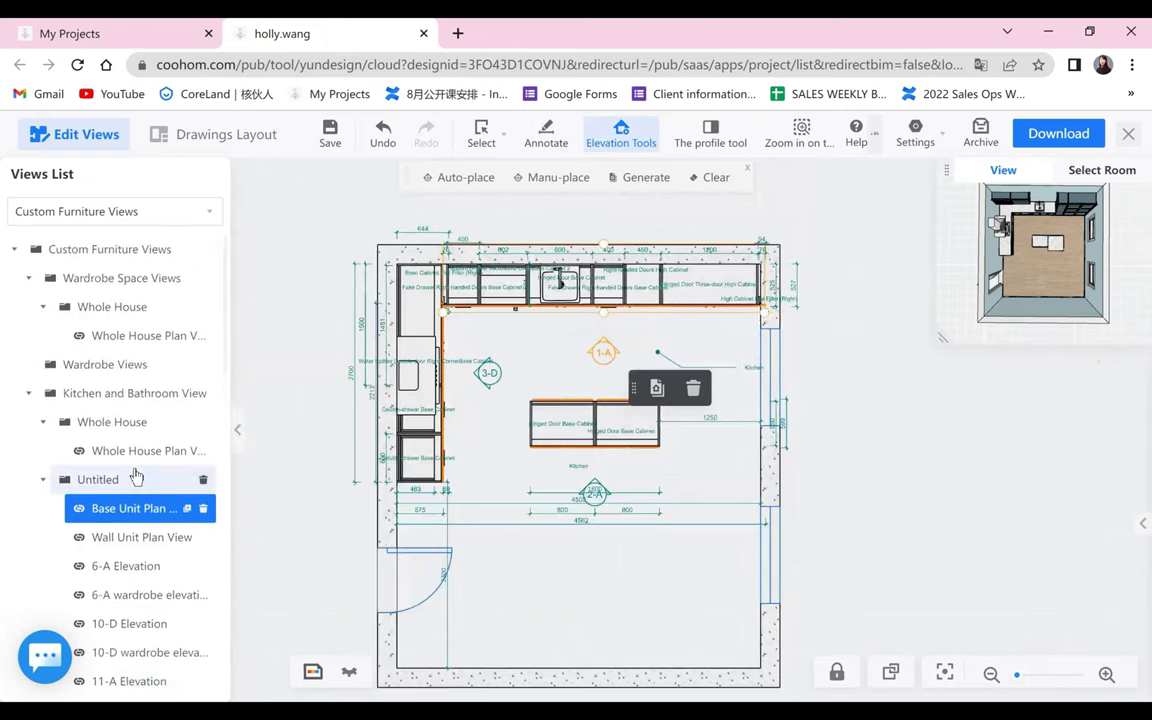
{"action": "left_click", "coordinate": [488, 373]}
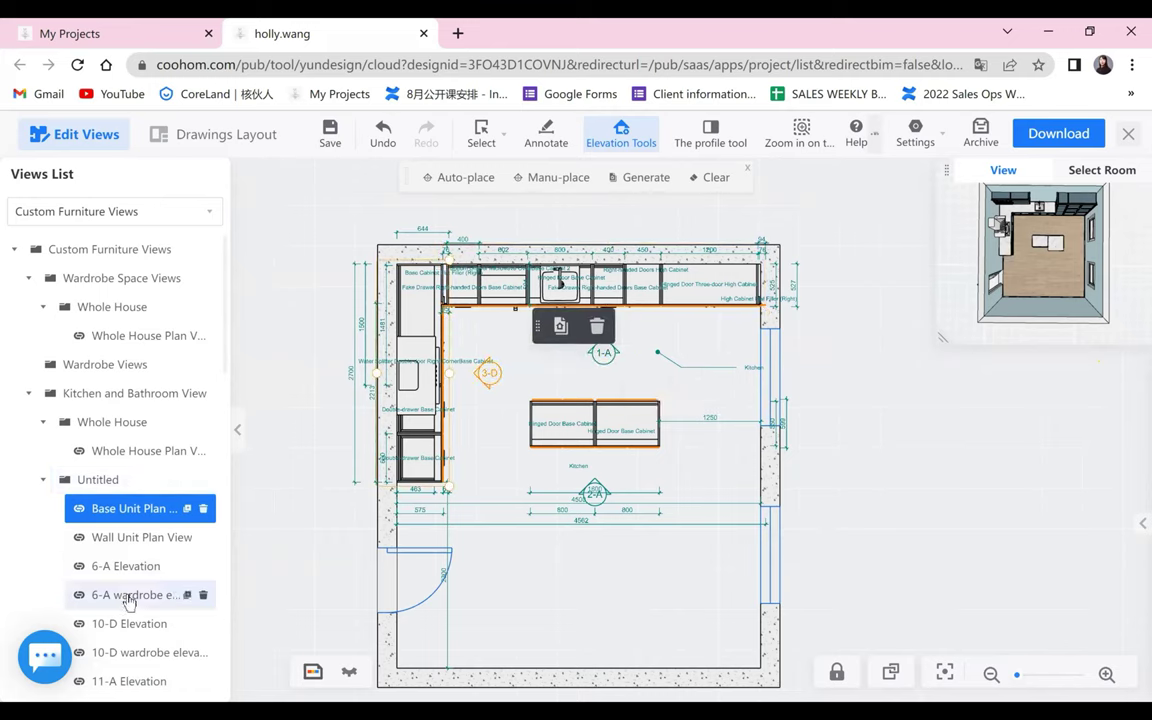
- View the 10-D Elevation, the 1-A wardrobe elevation and the 1-A Elevation
{"action": "scroll", "coordinate": [125, 592], "scroll_direction": "down", "scroll_amount": 3}
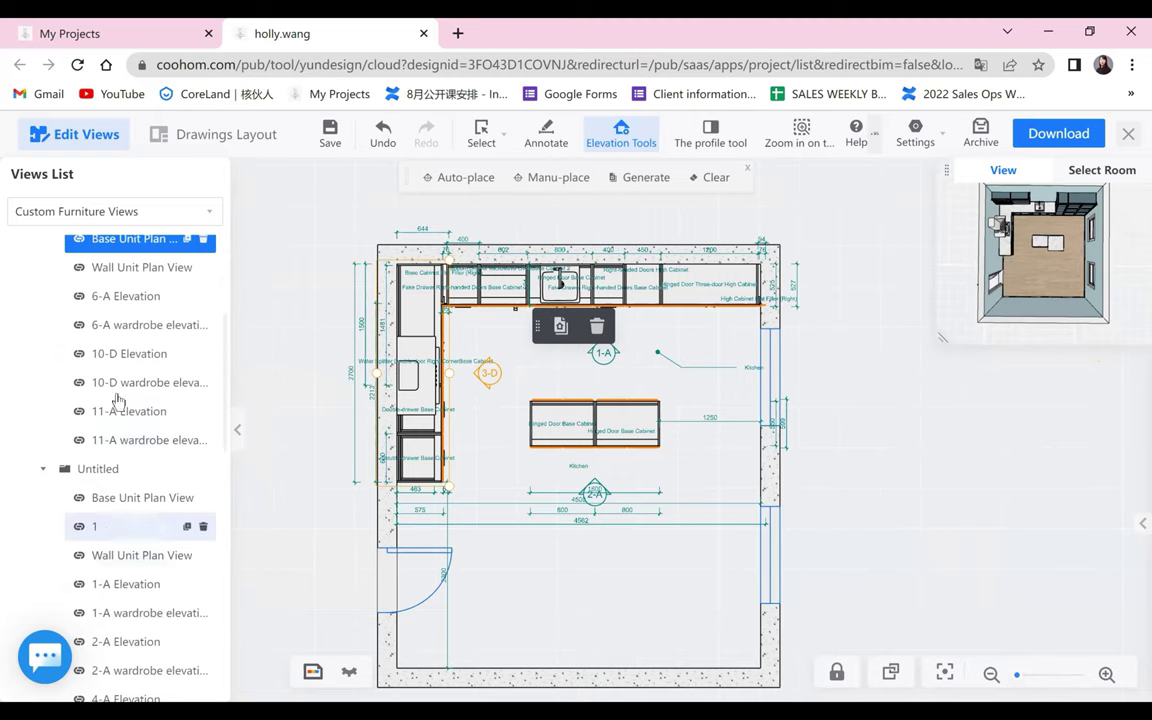
{"action": "left_click", "coordinate": [127, 356]}
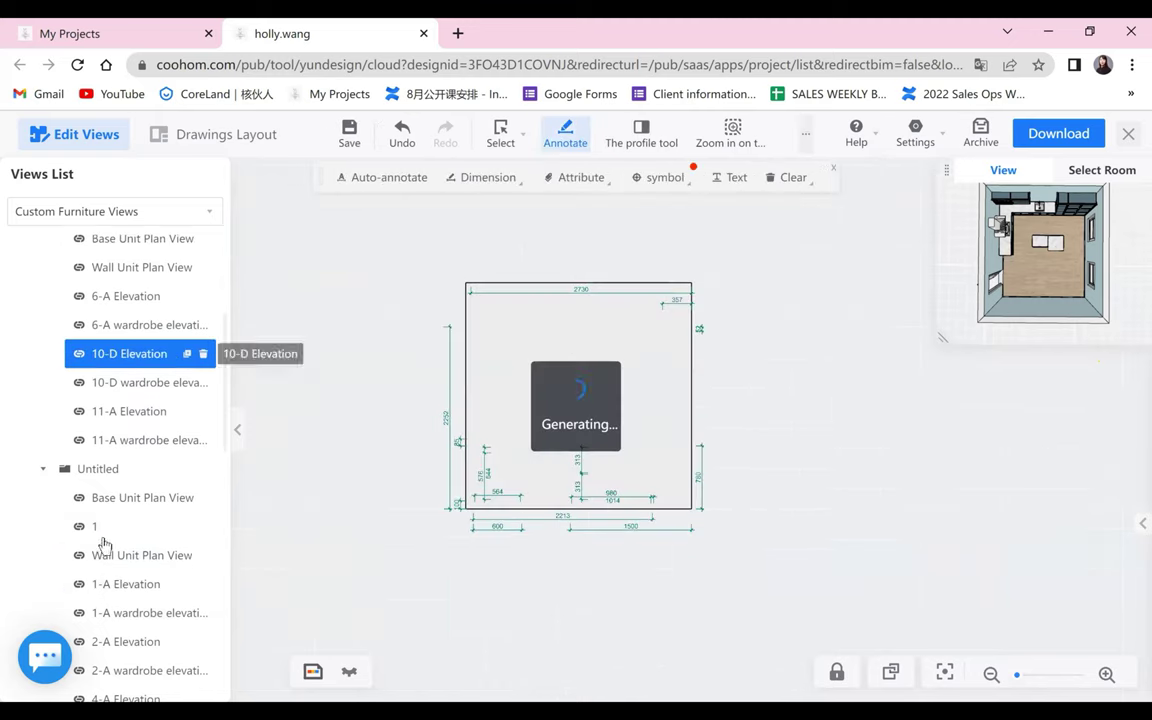
{"action": "left_click", "coordinate": [125, 605]}
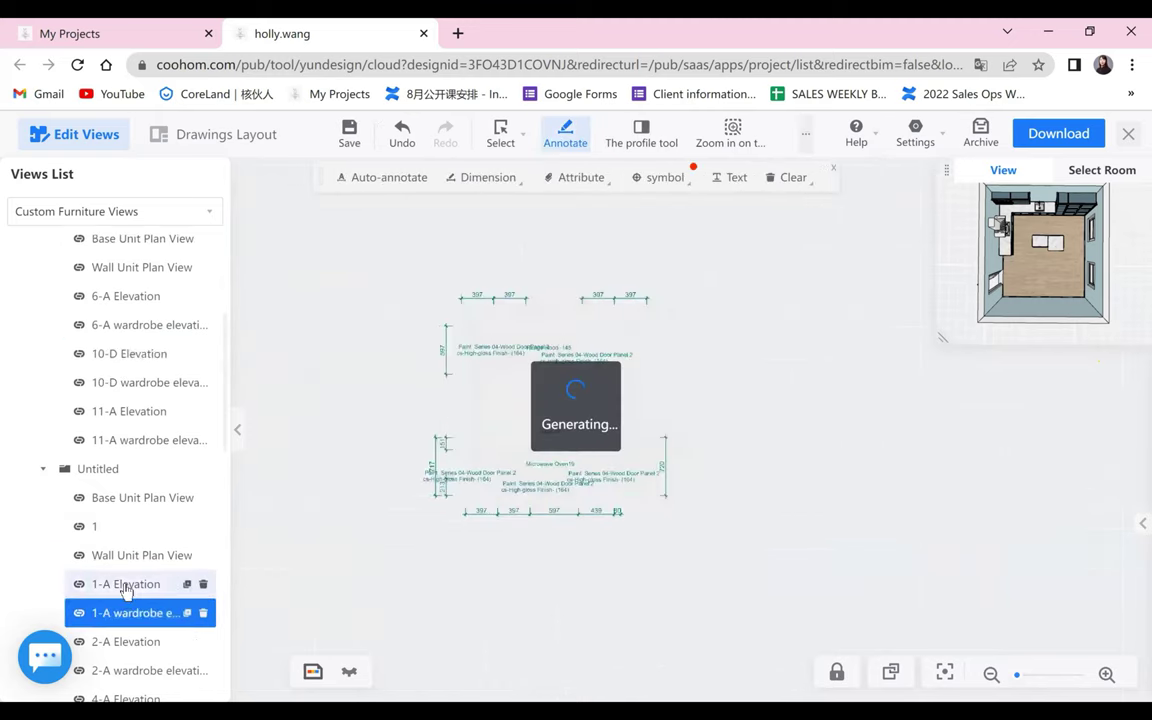
{"action": "left_click", "coordinate": [125, 584]}
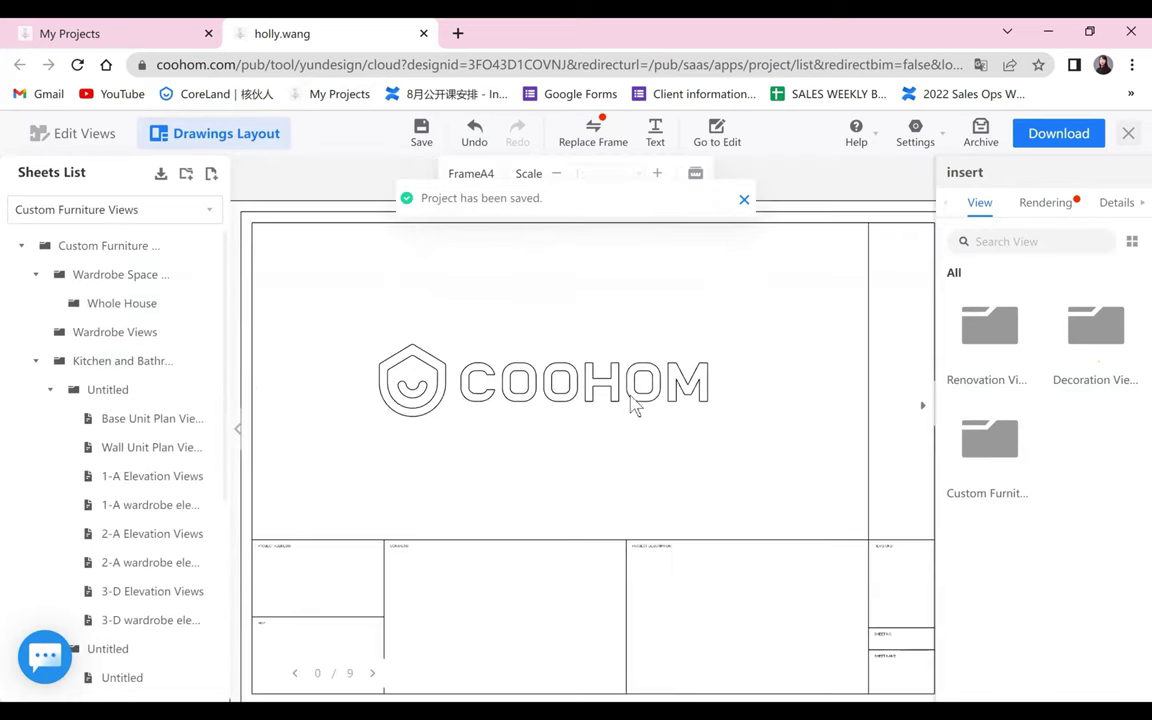
- Look over the framed A4 sheet and the list of Kitchen and Bathroom sheets in the drawings layout
{"action": "scroll", "coordinate": [630, 398], "scroll_direction": "up", "scroll_amount": 3}
{"action": "scroll", "coordinate": [553, 365], "scroll_direction": "down", "scroll_amount": 5}
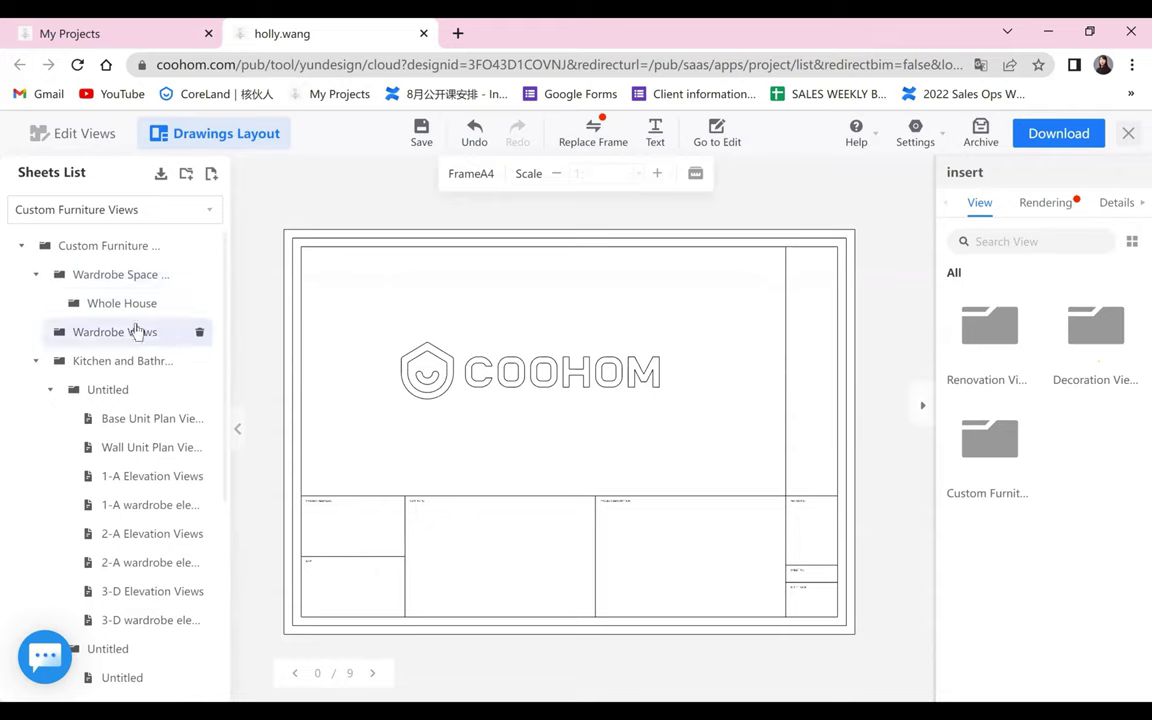
{"action": "scroll", "coordinate": [112, 420], "scroll_direction": "down", "scroll_amount": 1}
{"action": "scroll", "coordinate": [112, 420], "scroll_direction": "up", "scroll_amount": 1}
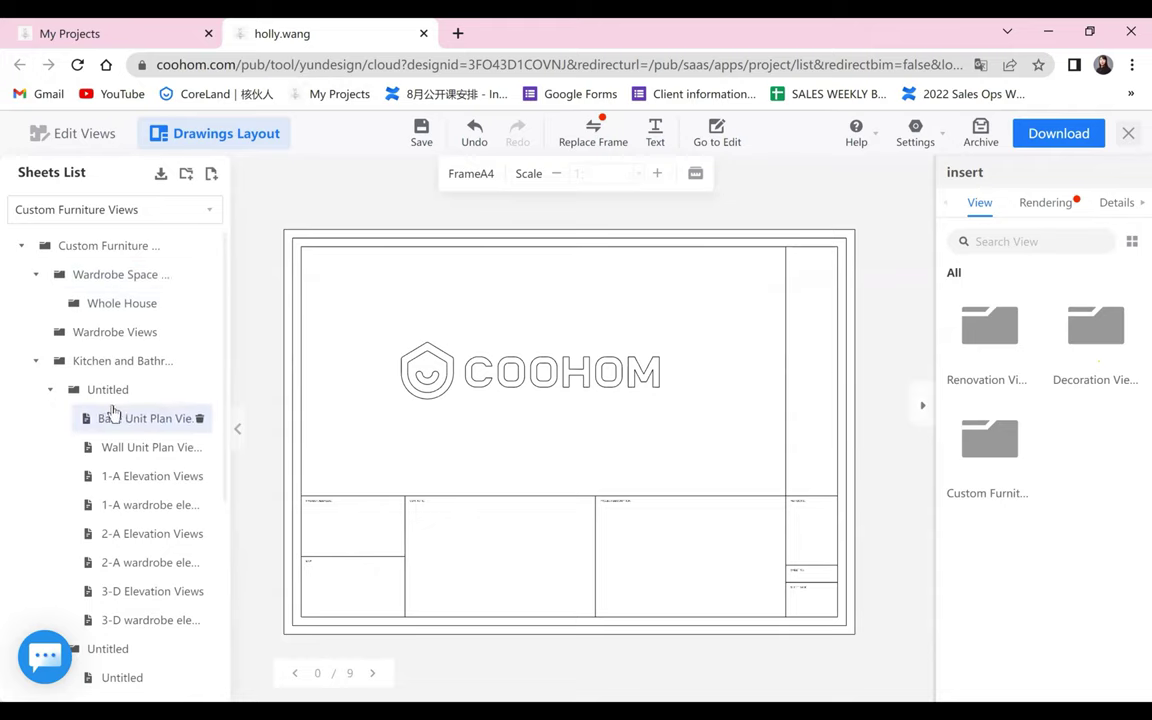
- Choose the Base Unit Plan, Wall Unit Plan, 1-A Elevation, 2-A Elevation and 2-A wardrobe elevation sheets for download, and leave without downloading
{"action": "left_click", "coordinate": [1050, 138]}
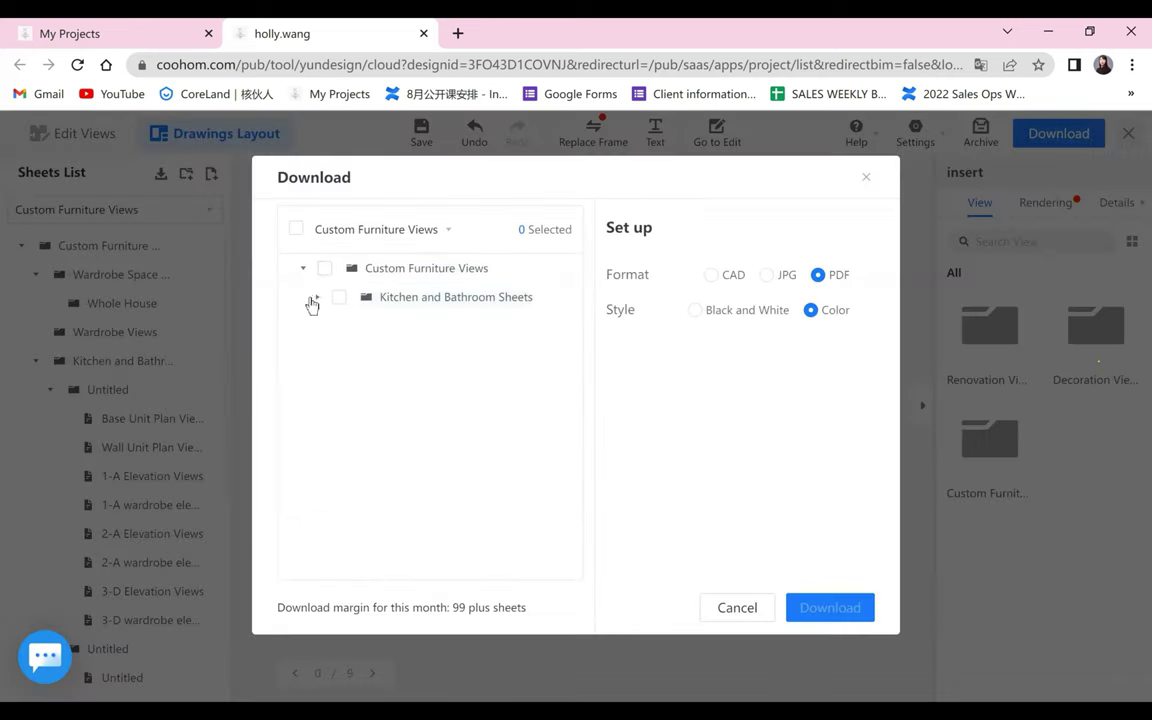
{"action": "left_click", "coordinate": [317, 298]}
{"action": "left_click", "coordinate": [331, 327]}
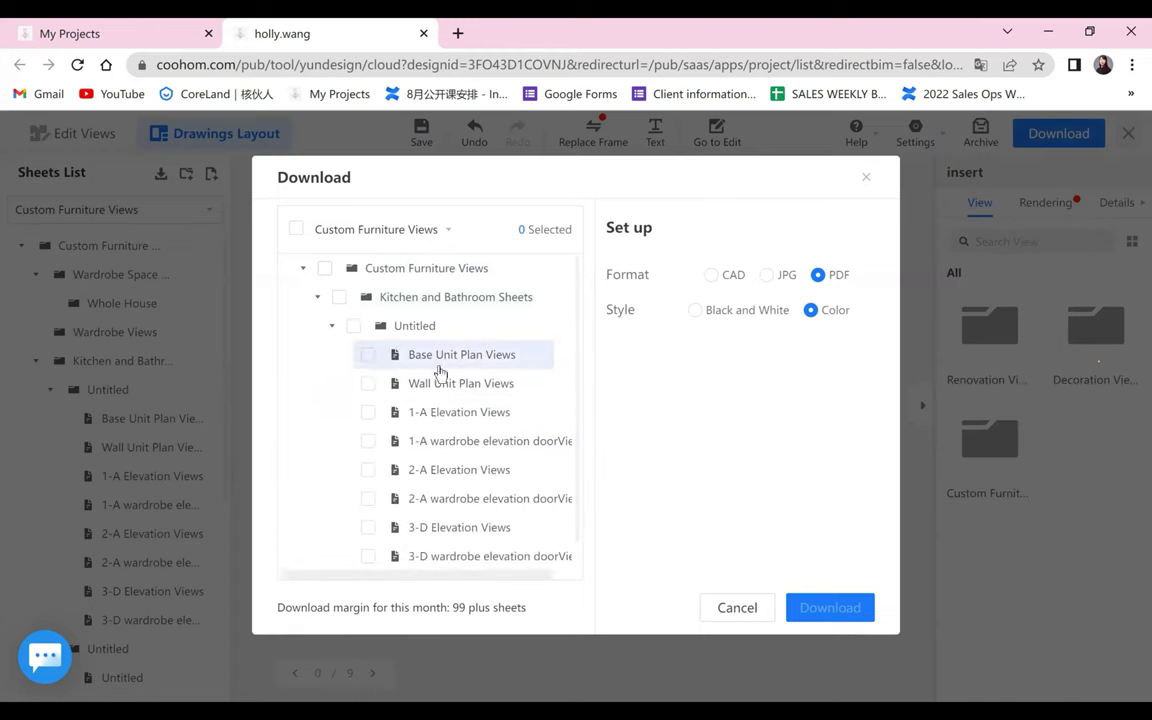
{"action": "left_click", "coordinate": [368, 355]}
{"action": "left_click", "coordinate": [368, 383]}
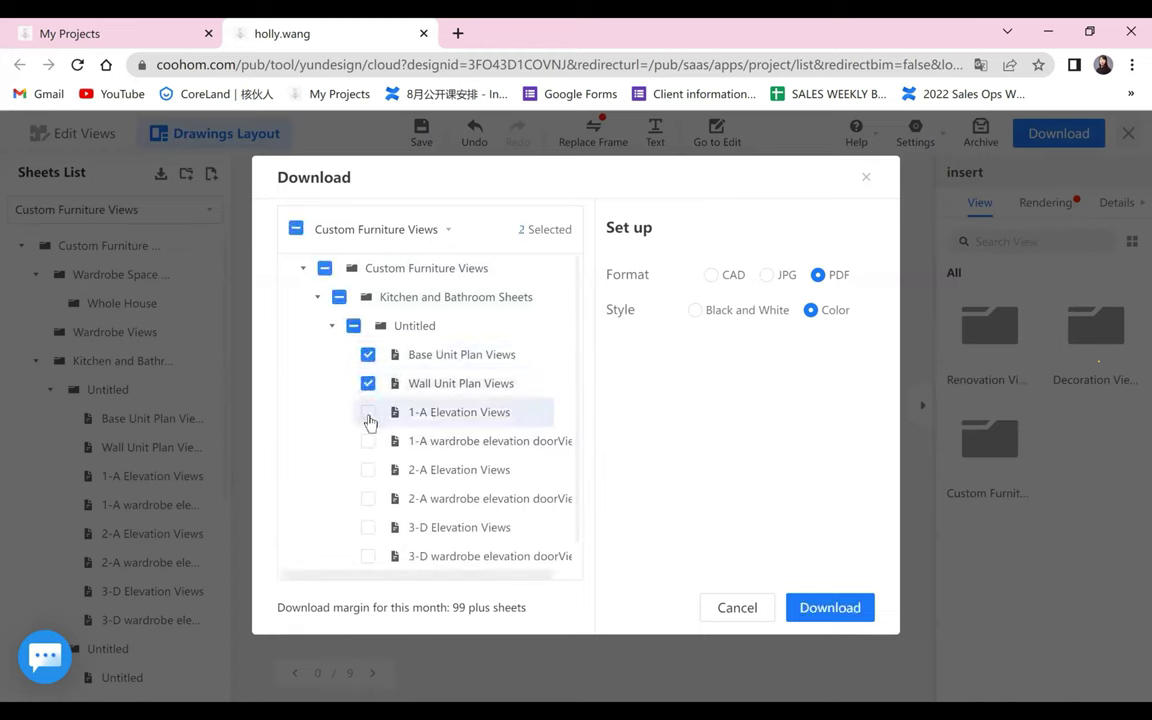
{"action": "left_click", "coordinate": [368, 412]}
{"action": "left_click", "coordinate": [368, 470]}
{"action": "left_click", "coordinate": [368, 498]}
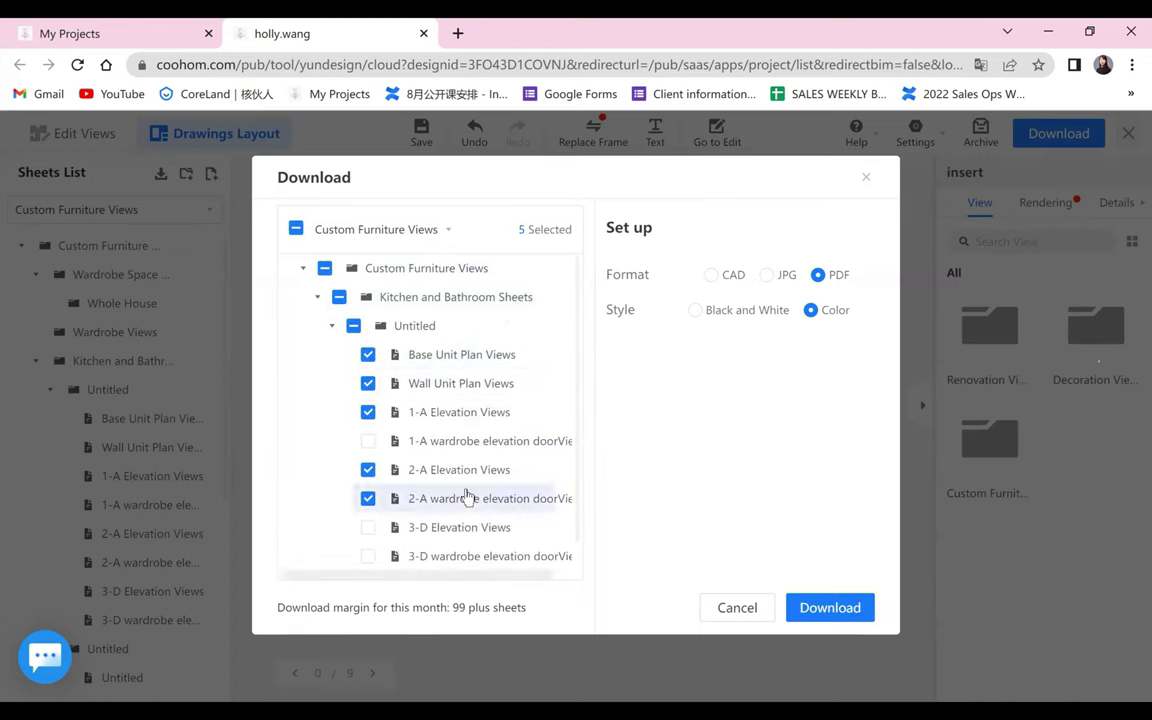
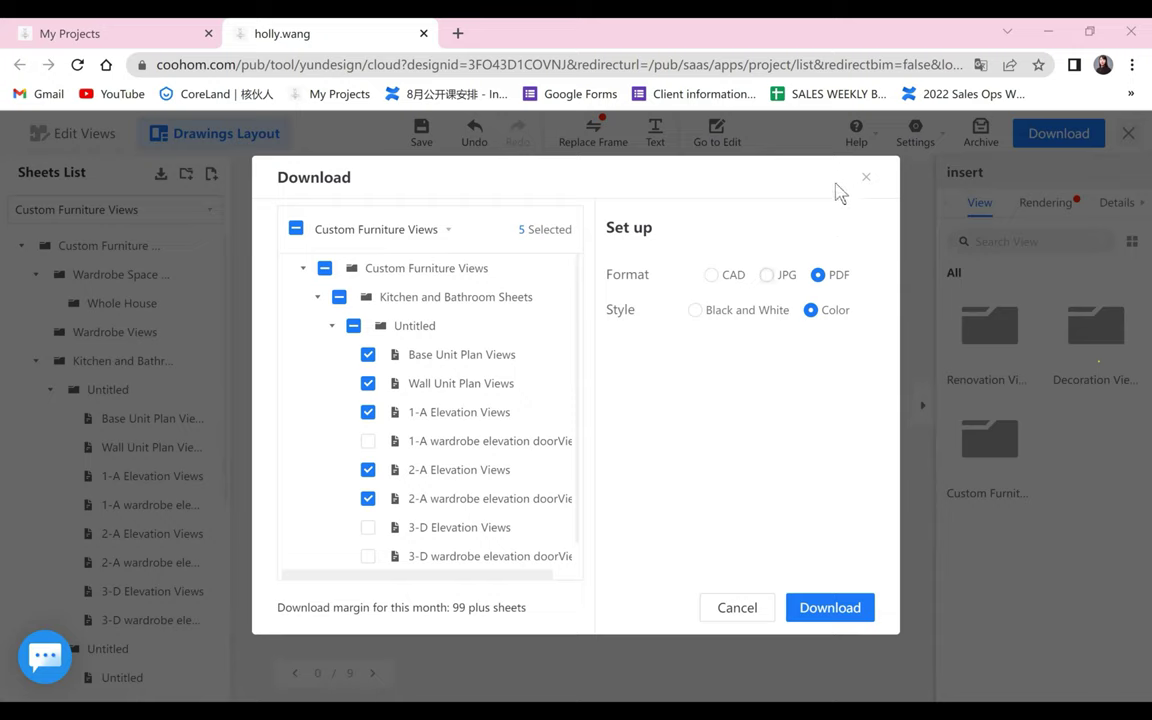
{"action": "left_click", "coordinate": [867, 178]}
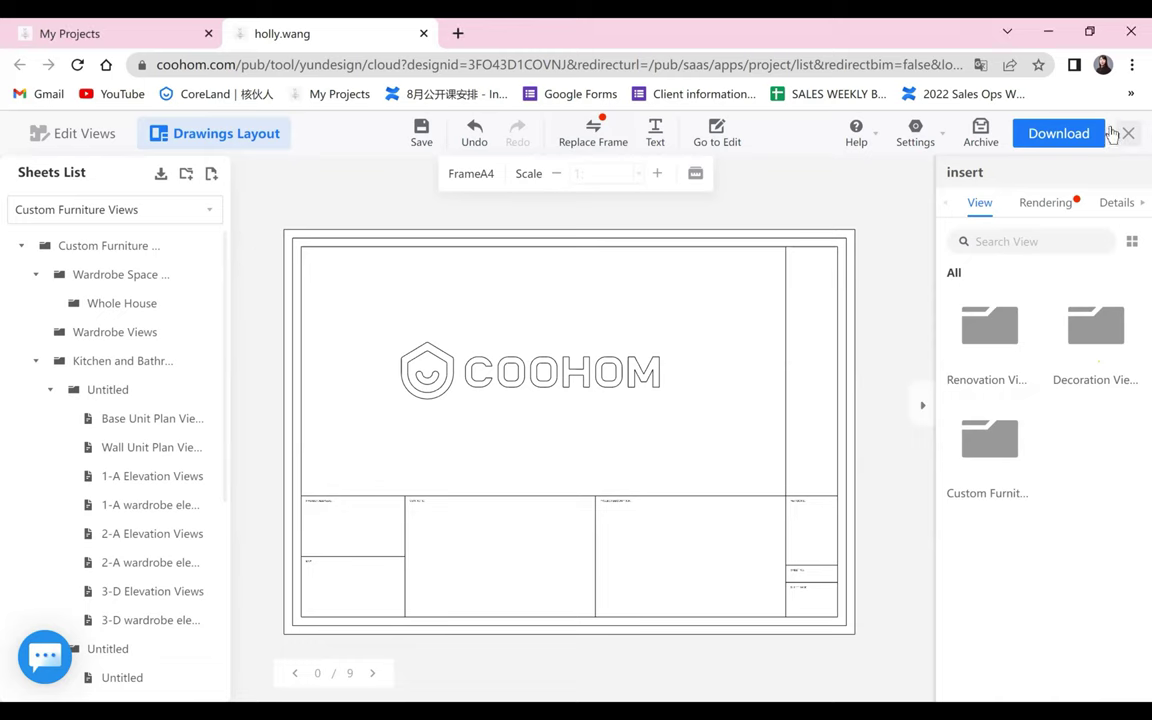
- Exit the drawings and close the kitchen design, confirming that the page should be left
{"action": "left_click", "coordinate": [1130, 136]}
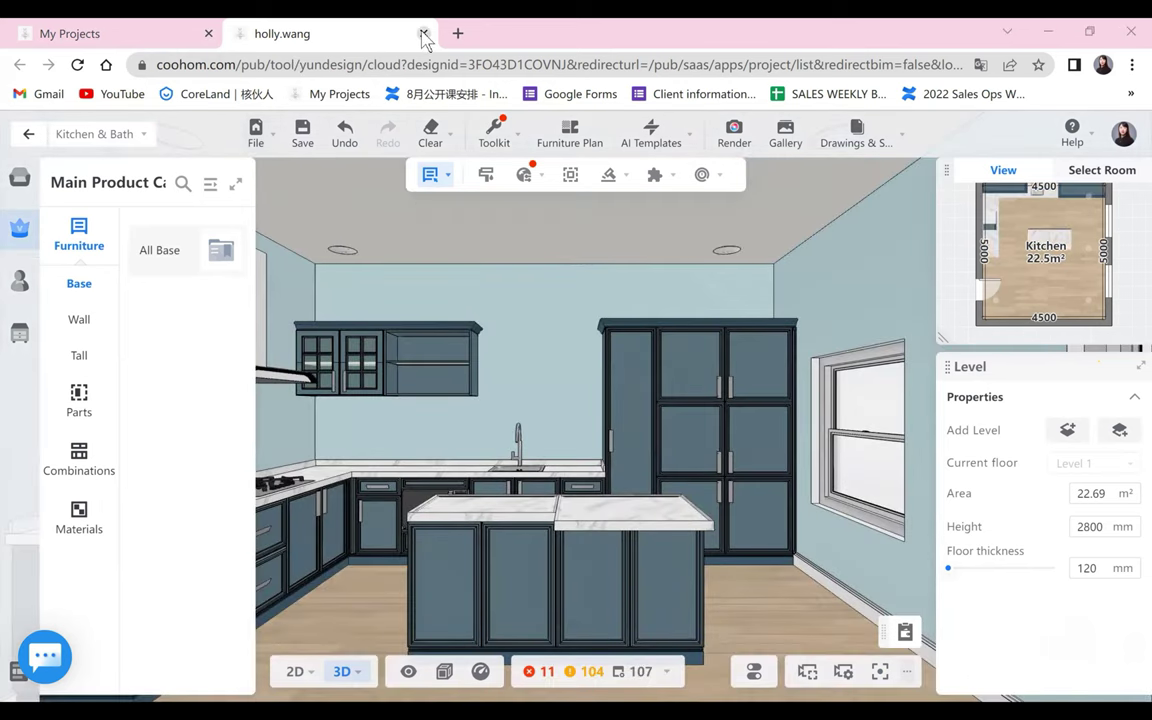
{"action": "left_click", "coordinate": [337, 93]}
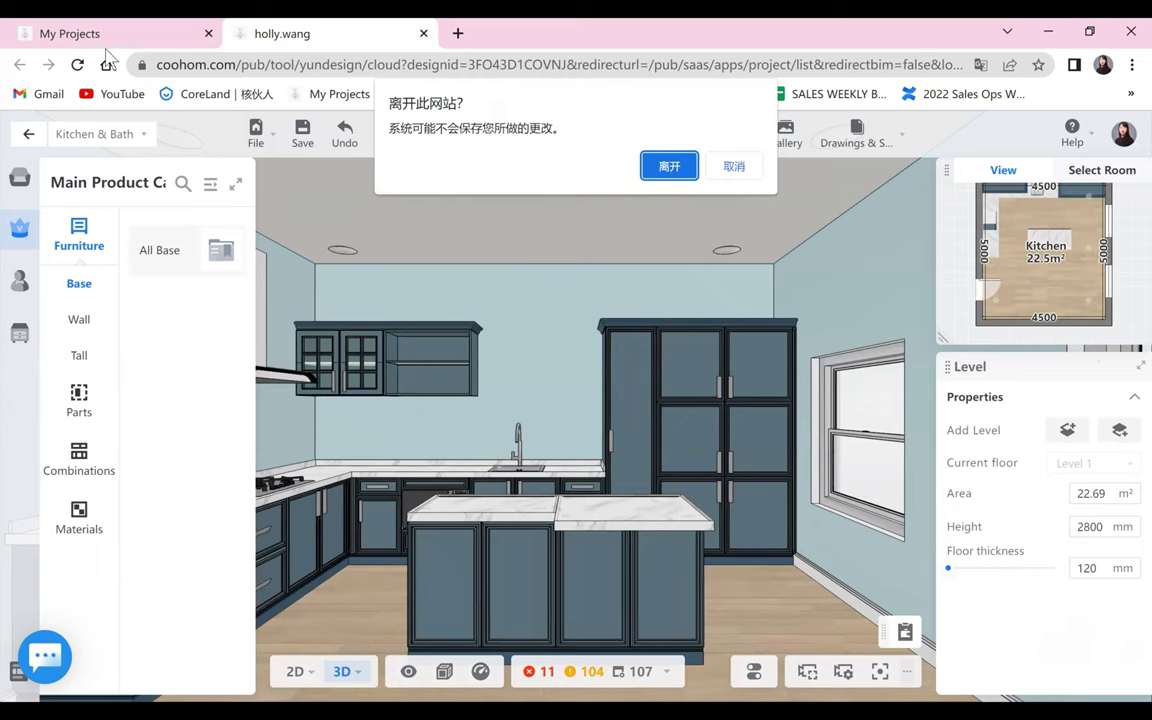
{"action": "left_click", "coordinate": [669, 167]}
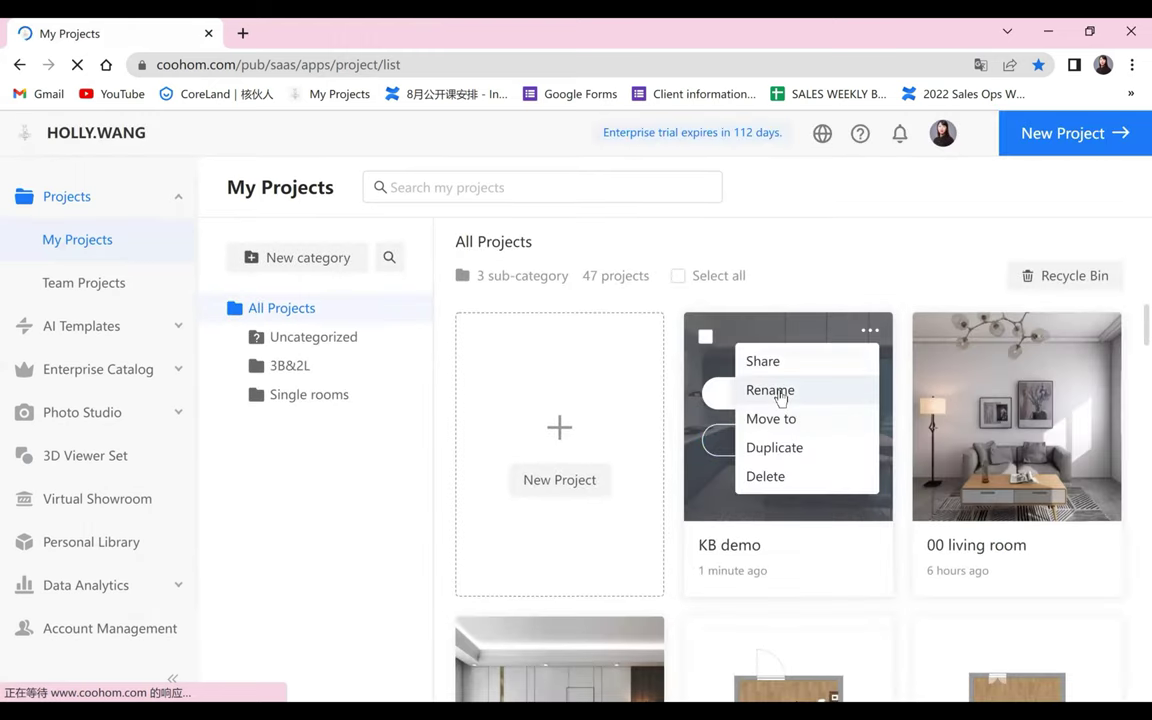
{"action": "left_click", "coordinate": [781, 392]}
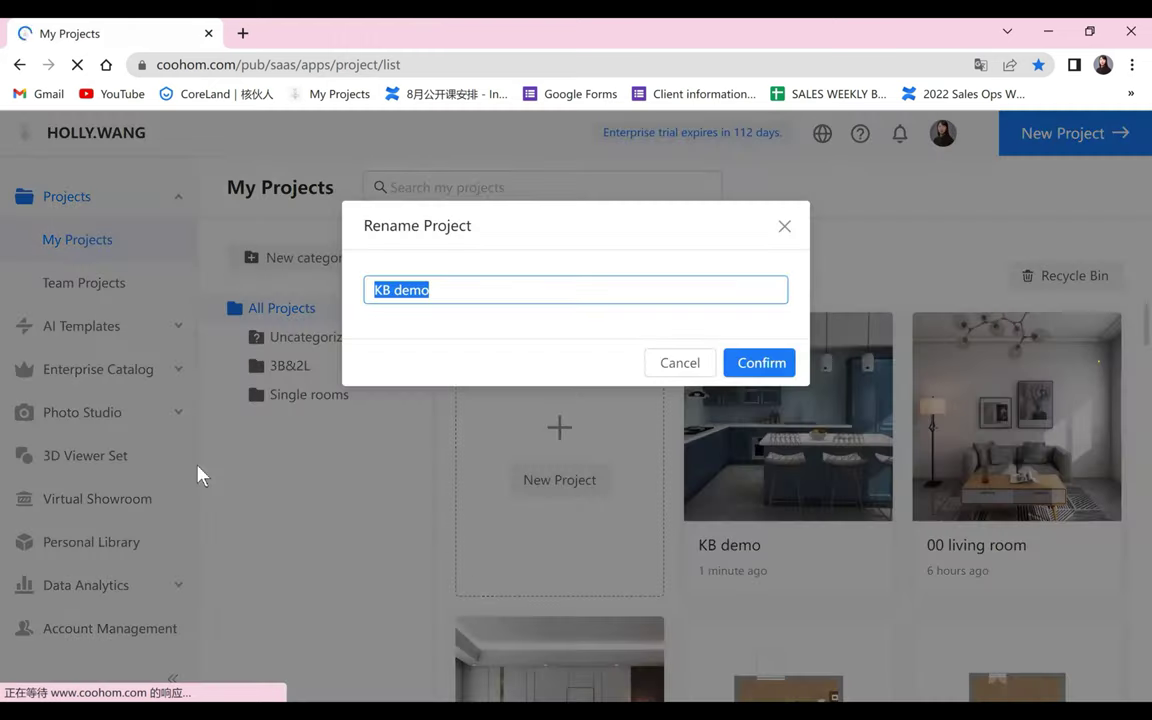
{"action": "left_click", "coordinate": [793, 229]}
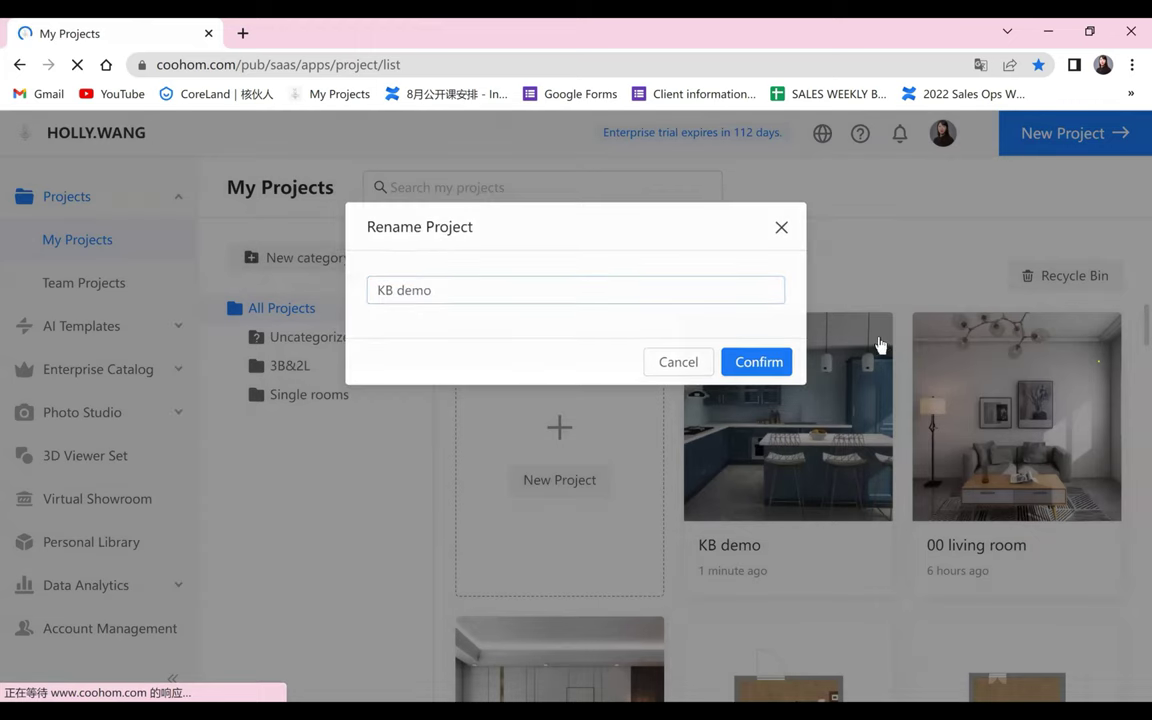
{"action": "mouse_move", "coordinate": [873, 337]}
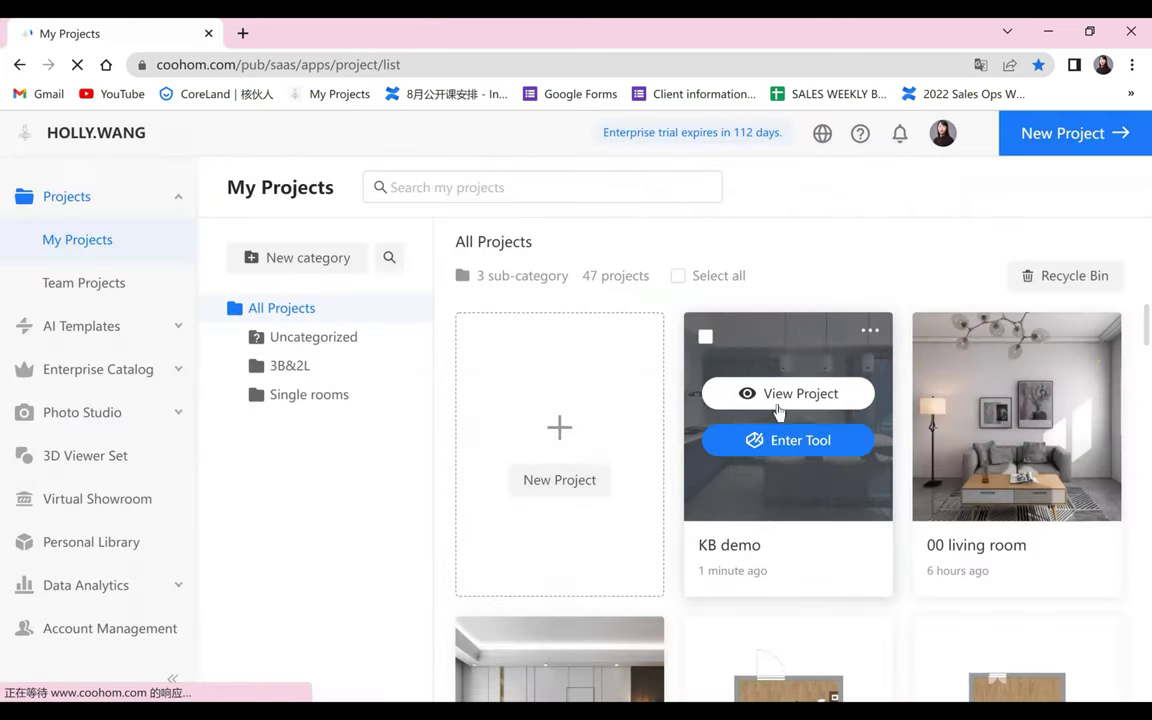
{"action": "left_click", "coordinate": [770, 390]}
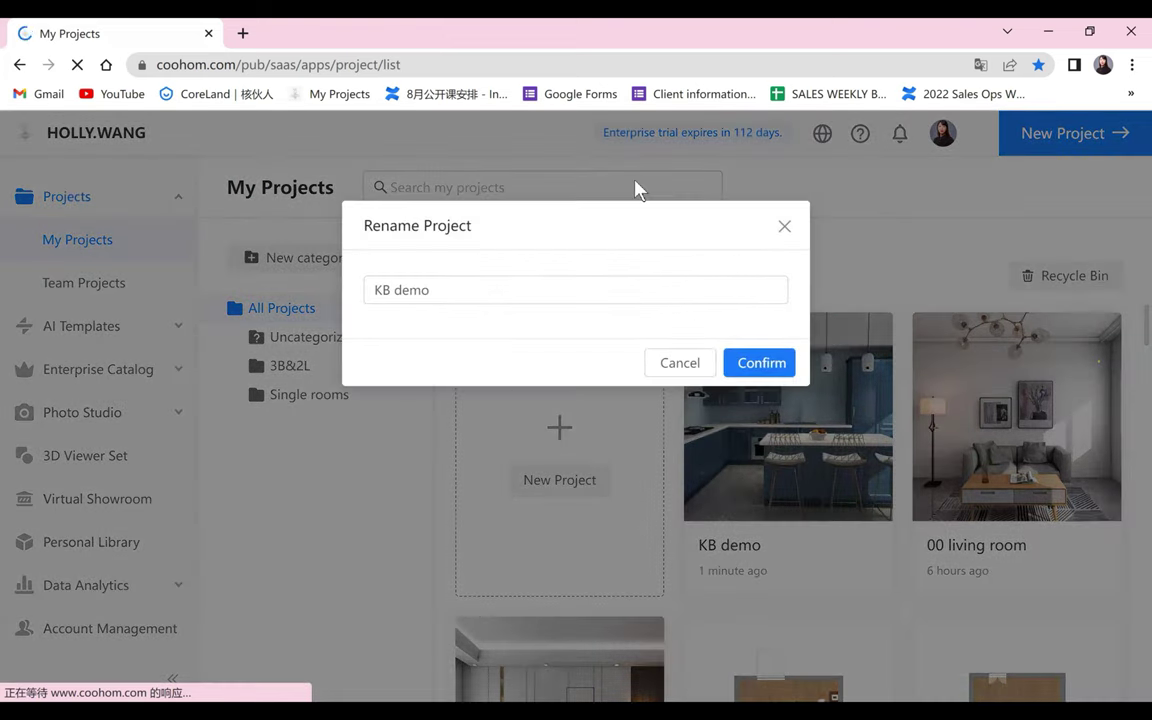
{"action": "left_click", "coordinate": [635, 180]}
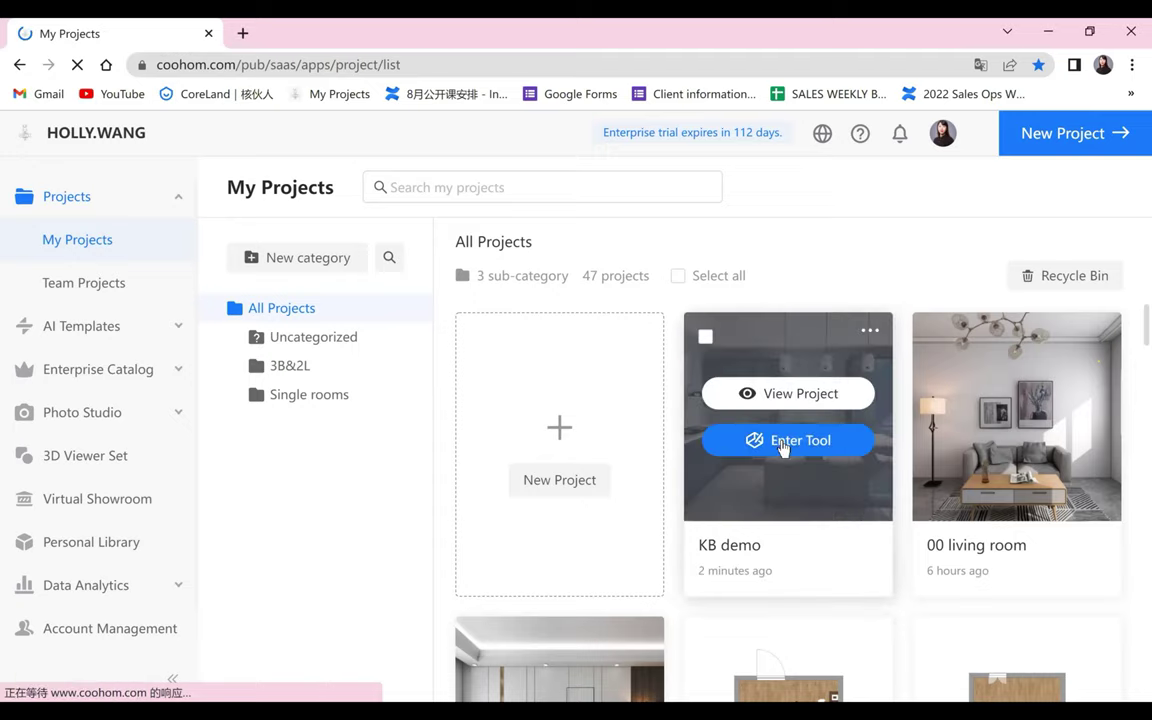
- Open the KB demo project in the design tool and enter its Kitchen & Bath module
{"action": "left_click", "coordinate": [812, 443]}
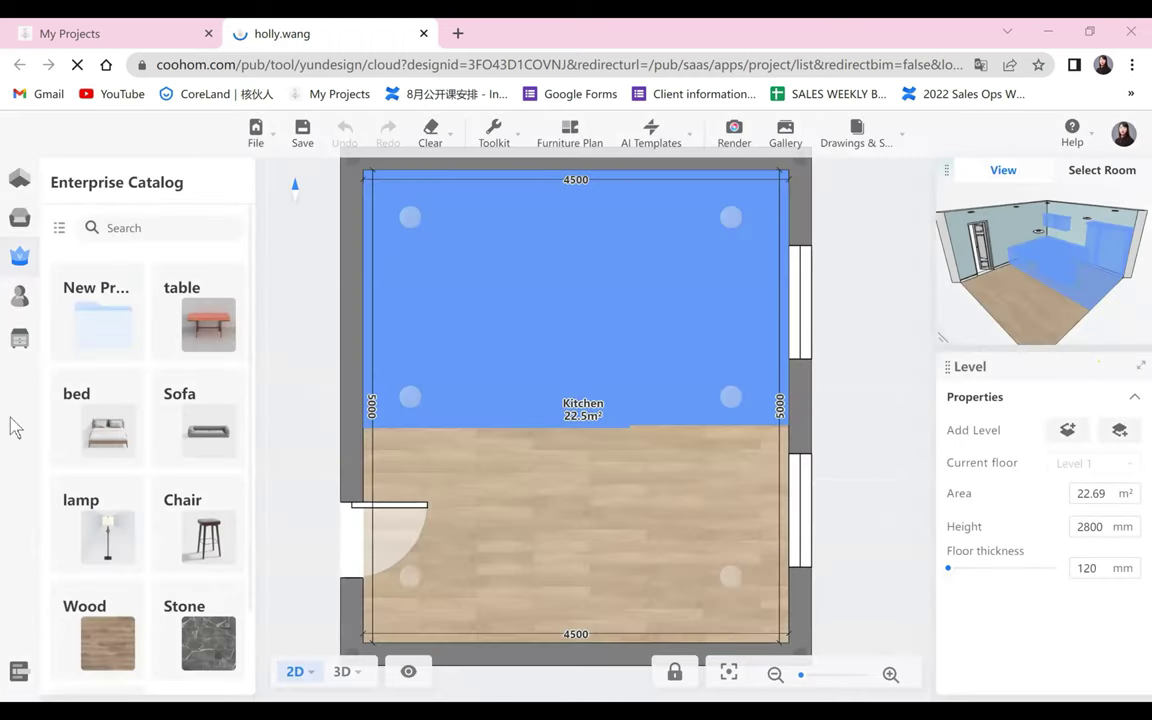
{"action": "left_click", "coordinate": [20, 338]}
{"action": "left_click", "coordinate": [198, 298]}
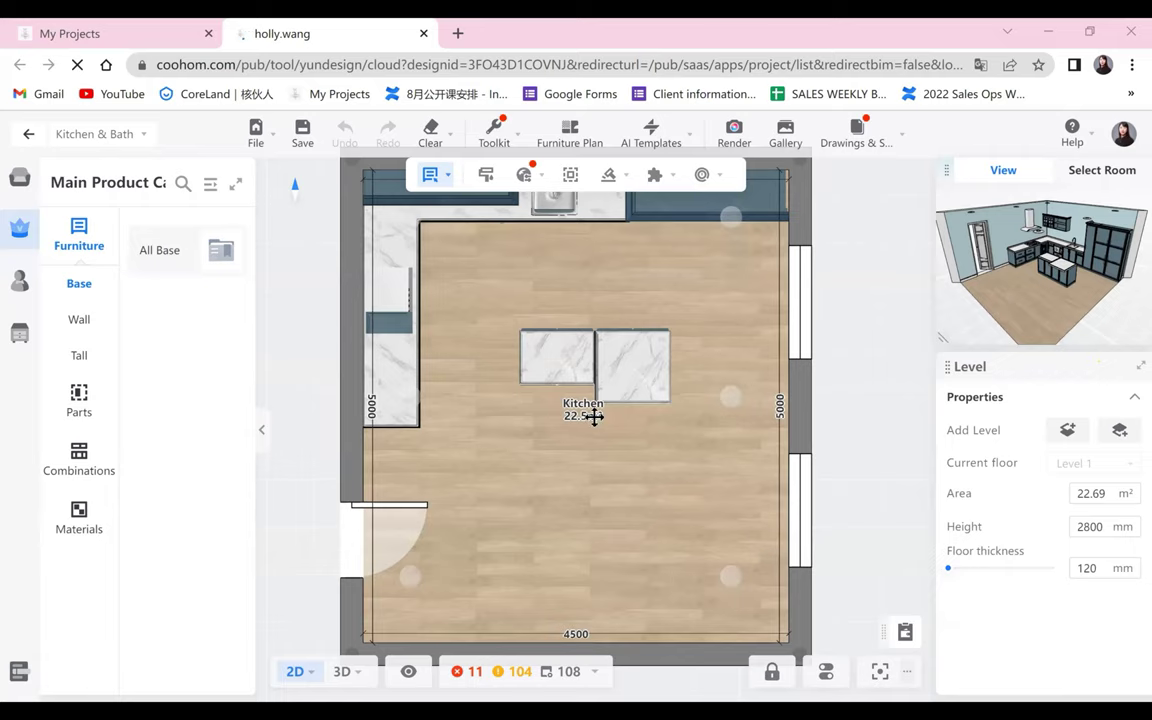
- Switch the kitchen to the 3D Top View and frame the island, sink run and wall cabinets up close
{"action": "mouse_move", "coordinate": [347, 672]}
{"action": "left_click", "coordinate": [355, 607]}
{"action": "key", "text": "3"}
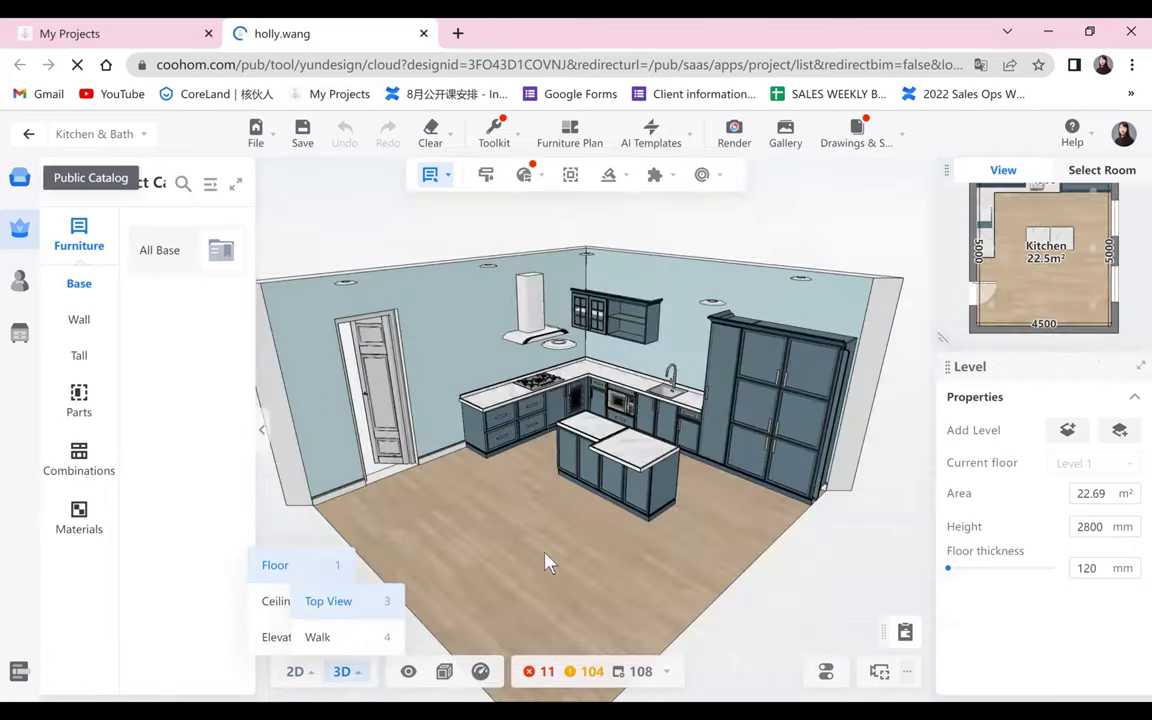
{"action": "left_click_drag", "start_coordinate": [609, 543], "coordinate": [672, 574]}
{"action": "scroll", "coordinate": [380, 400], "scroll_direction": "up", "scroll_amount": 5}
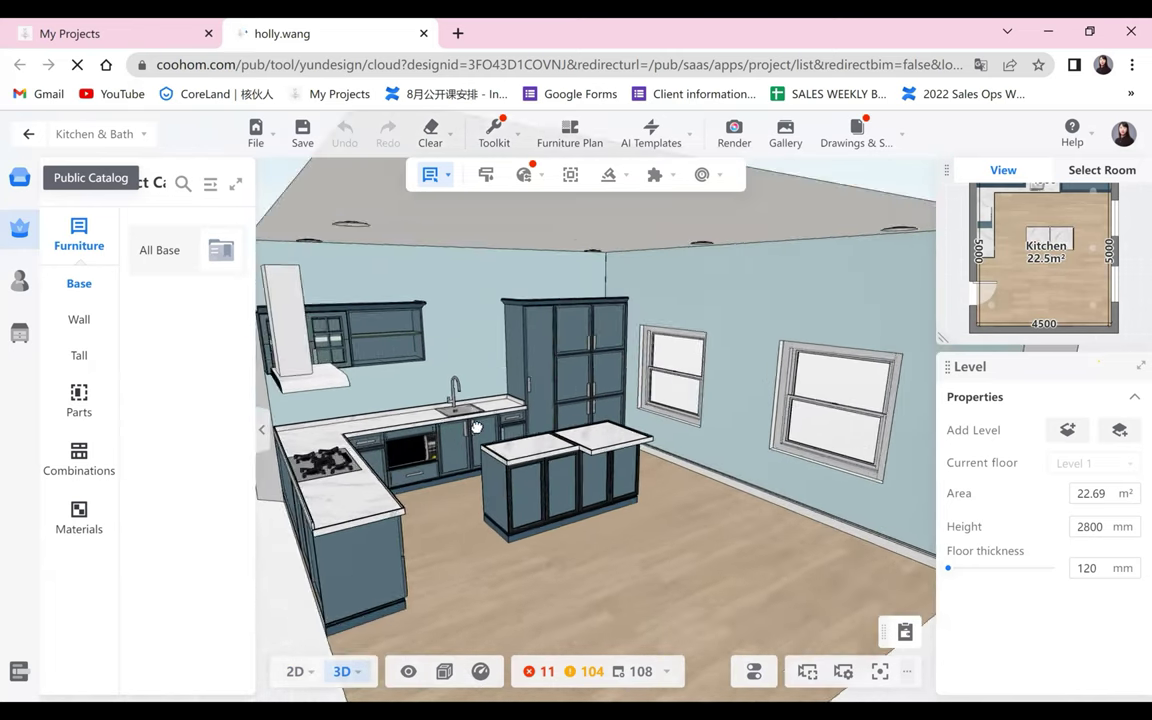
{"action": "left_click_drag", "start_coordinate": [476, 428], "coordinate": [424, 270]}
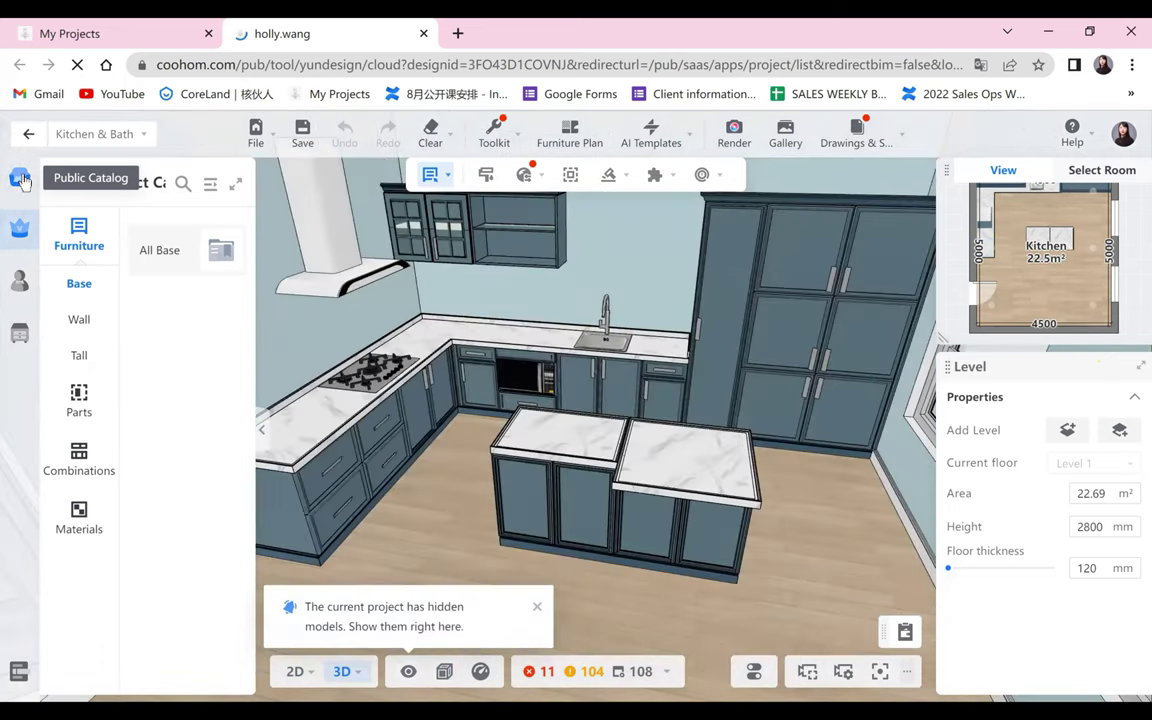
- Open the Bottles & Cans kitchen decorations in the Public Catalog
{"action": "left_click", "coordinate": [91, 479]}
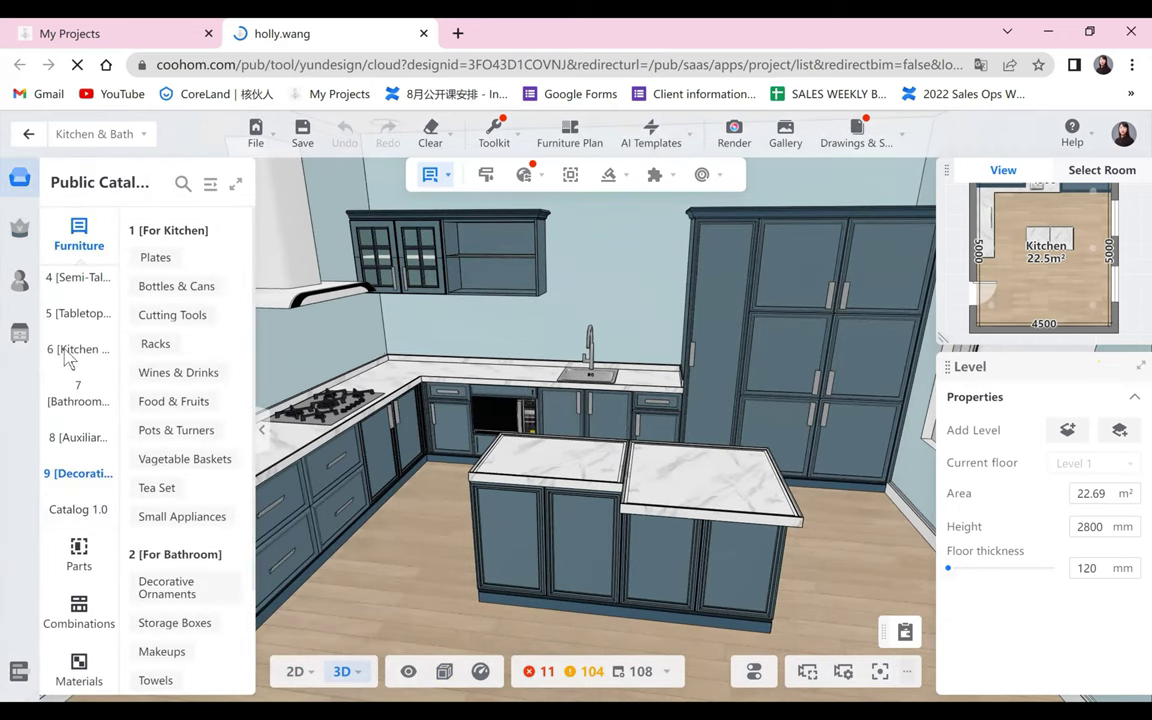
{"action": "left_click", "coordinate": [176, 286]}
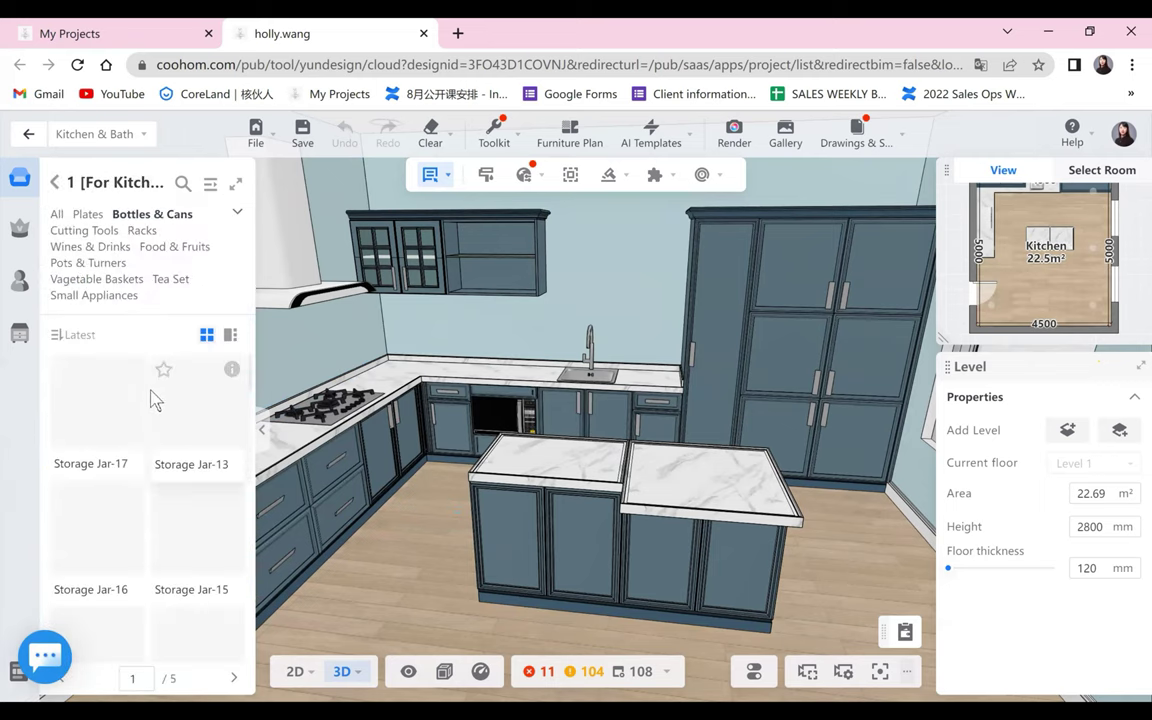
{"action": "scroll", "coordinate": [55, 415], "scroll_direction": "down", "scroll_amount": 3}
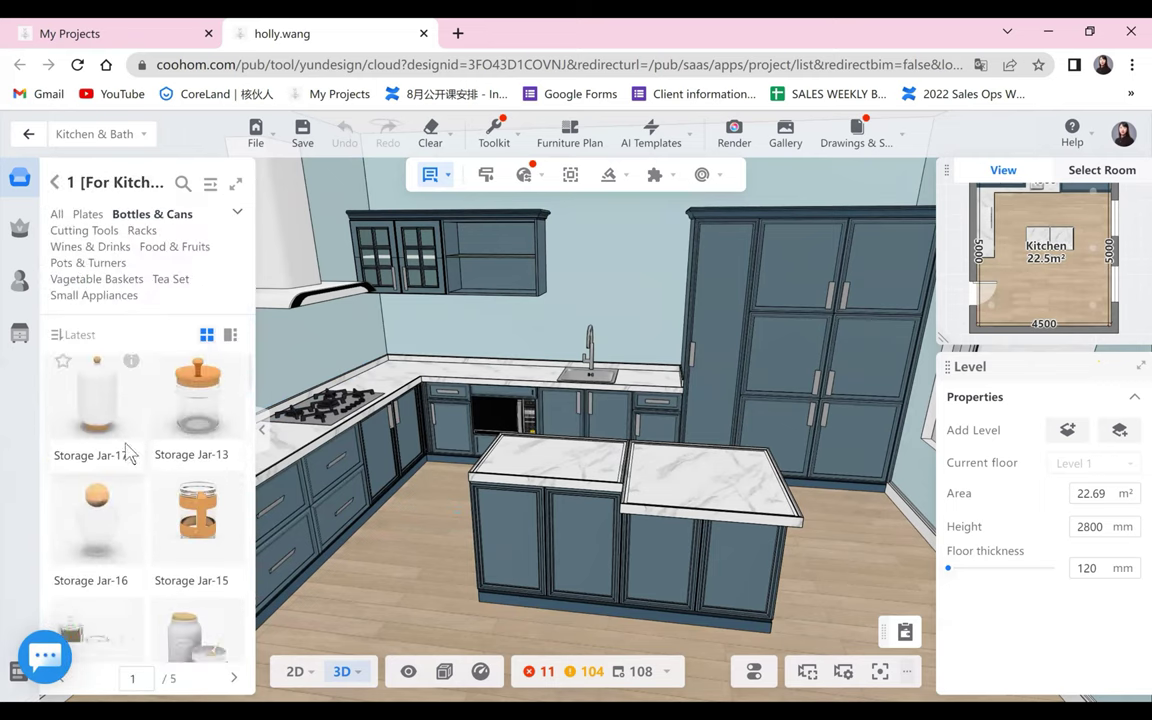
- Try Storage Jar-15 in the open wall cabinet, lowering it with 3D Move & Rotate, and delete it
{"action": "mouse_move", "coordinate": [100, 565]}
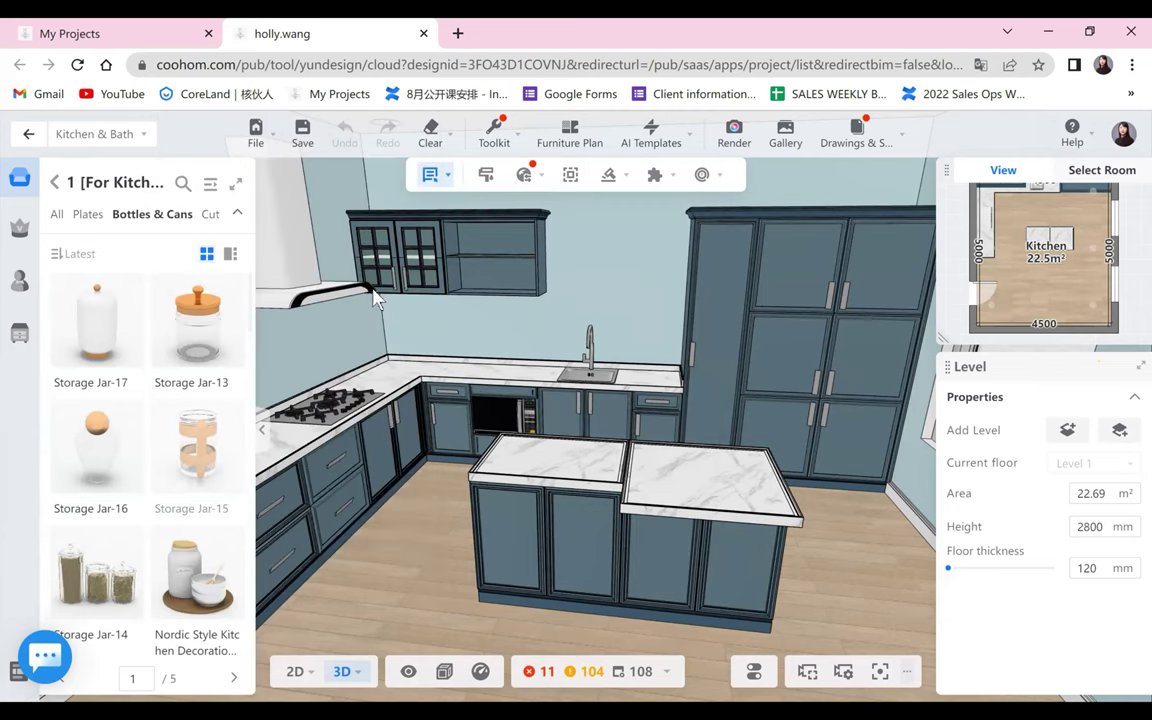
{"action": "left_click", "coordinate": [495, 282]}
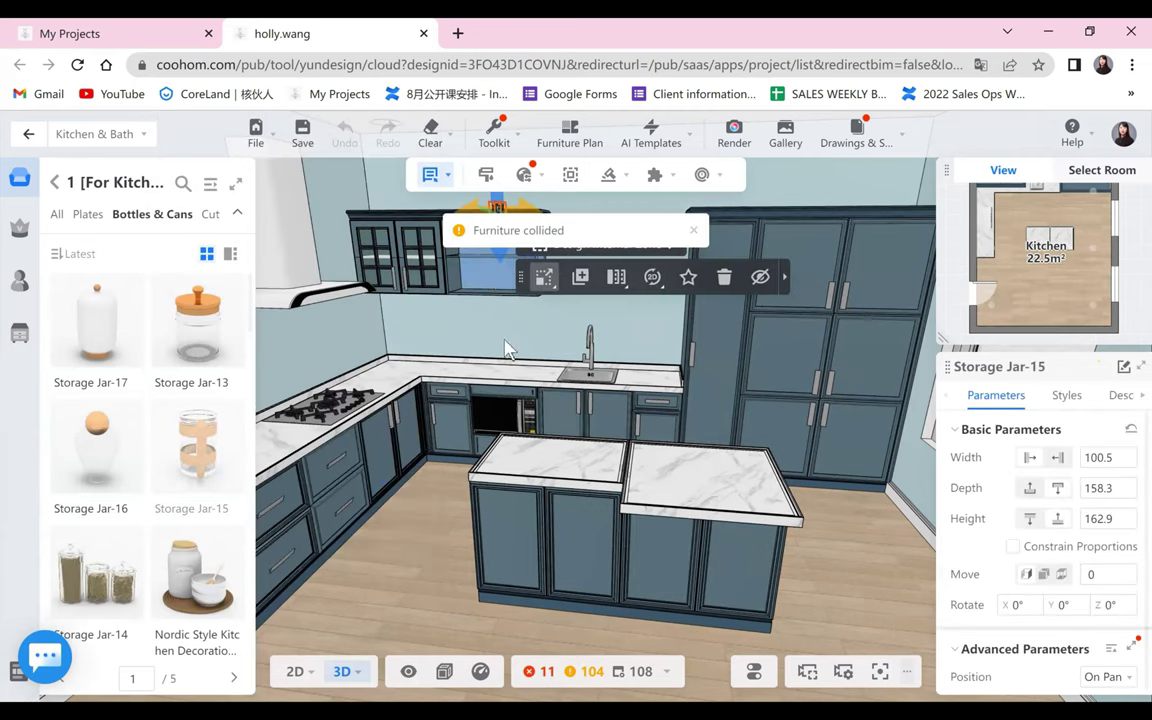
{"action": "mouse_move", "coordinate": [545, 267]}
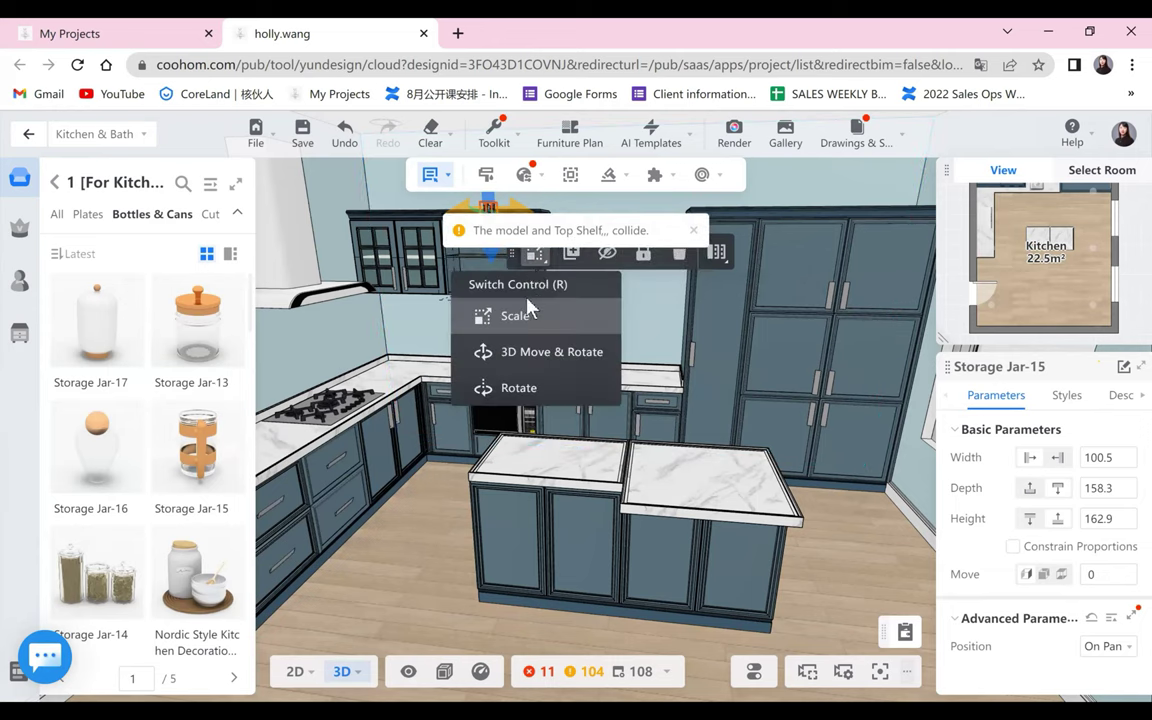
{"action": "left_click", "coordinate": [510, 351]}
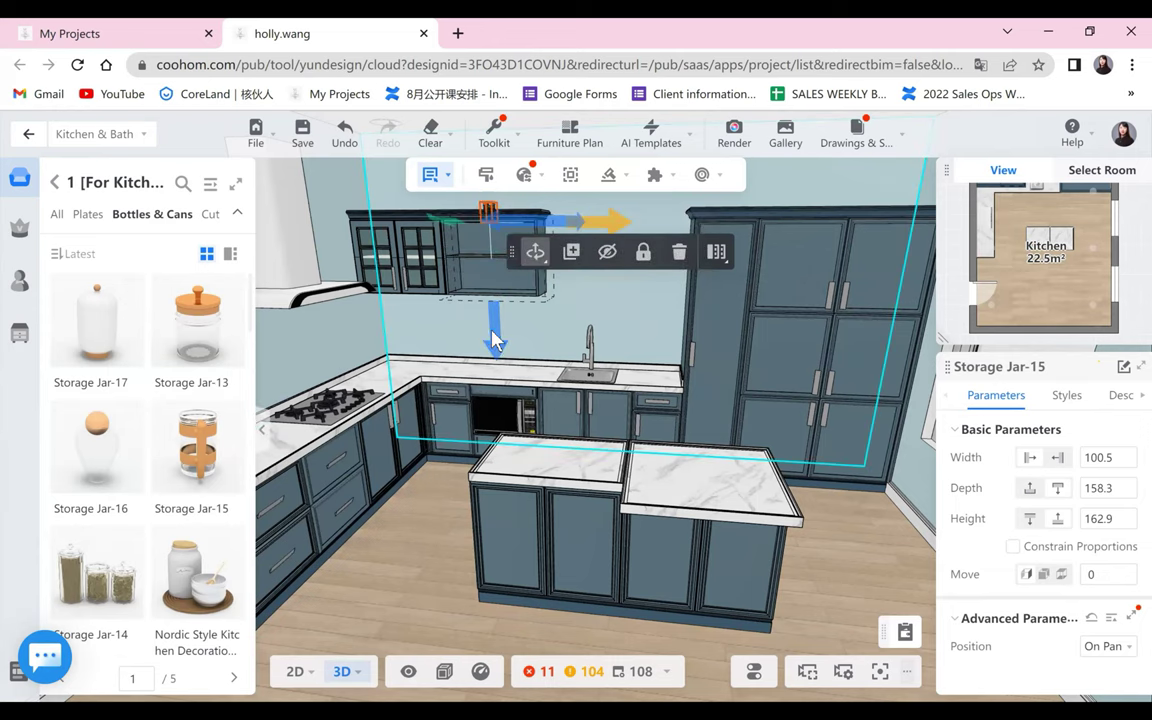
{"action": "left_click_drag", "start_coordinate": [487, 325], "coordinate": [492, 380]}
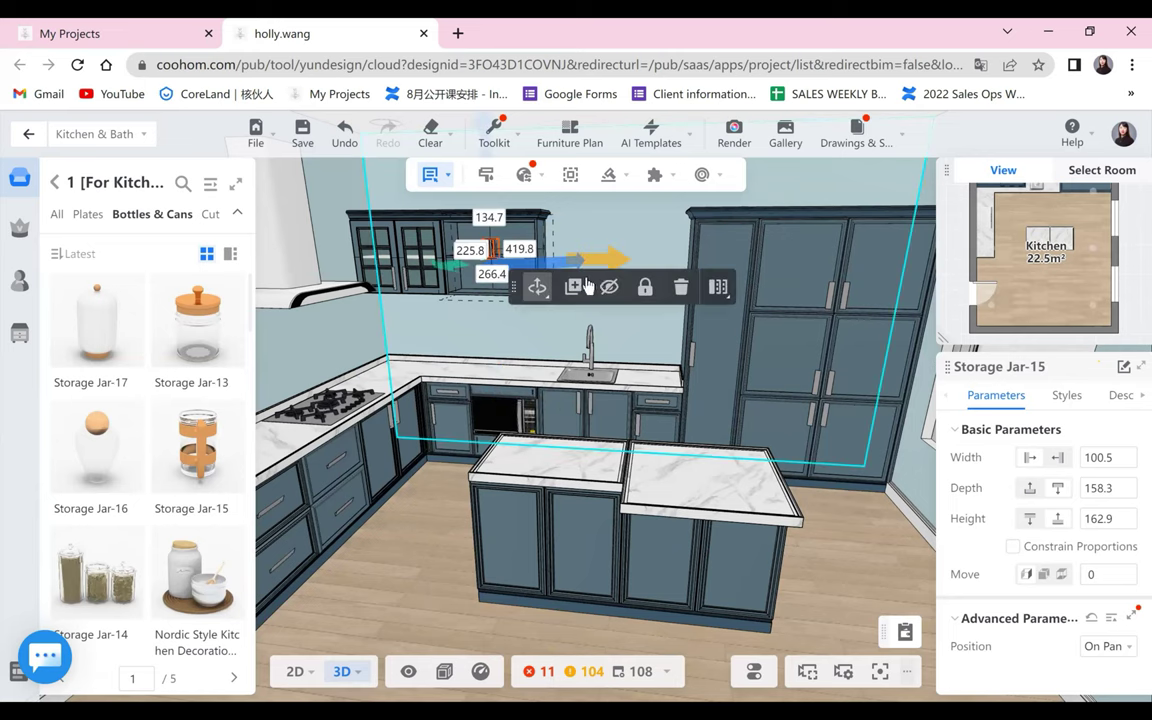
{"action": "left_click", "coordinate": [681, 289]}
- Add Tea Leaf Jar-7 from the Bottles & Cans models at the open wall cabinet
{"action": "scroll", "coordinate": [146, 491], "scroll_direction": "down", "scroll_amount": 2}
{"action": "scroll", "coordinate": [146, 490], "scroll_direction": "down", "scroll_amount": 3}
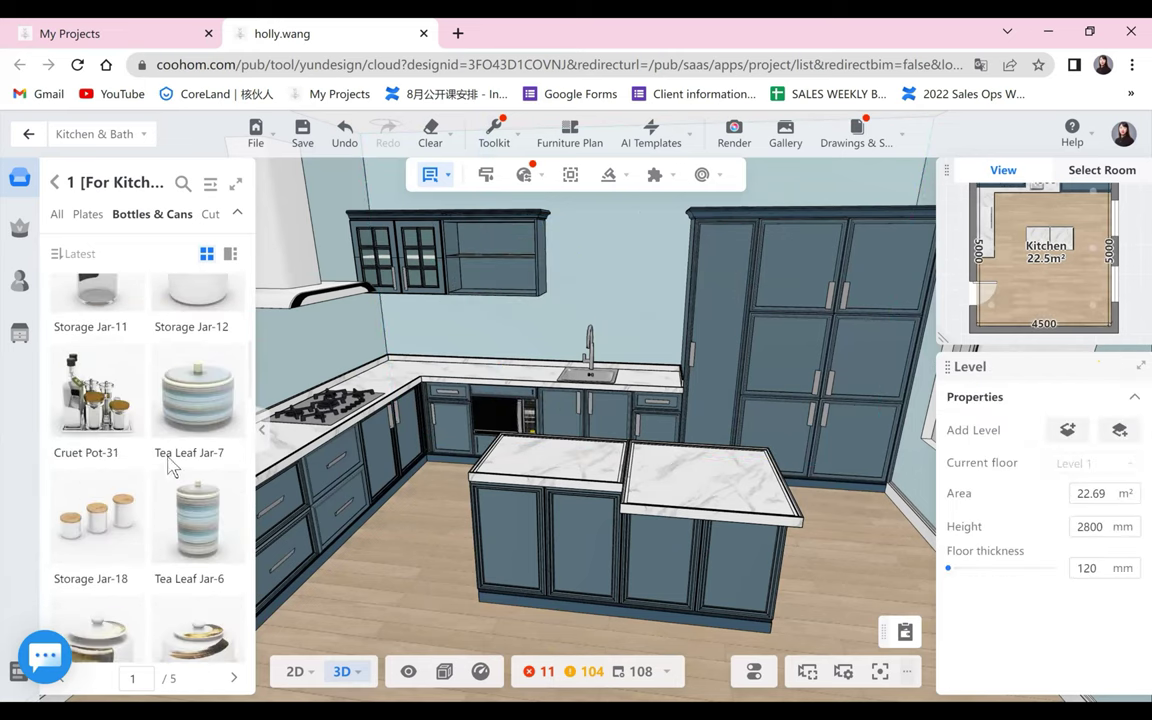
{"action": "left_click", "coordinate": [508, 282]}
{"action": "mouse_move", "coordinate": [497, 302]}
{"action": "left_mouse_down"}
{"action": "mouse_move", "coordinate": [518, 303]}
{"action": "mouse_move", "coordinate": [507, 283]}
{"action": "left_mouse_up"}
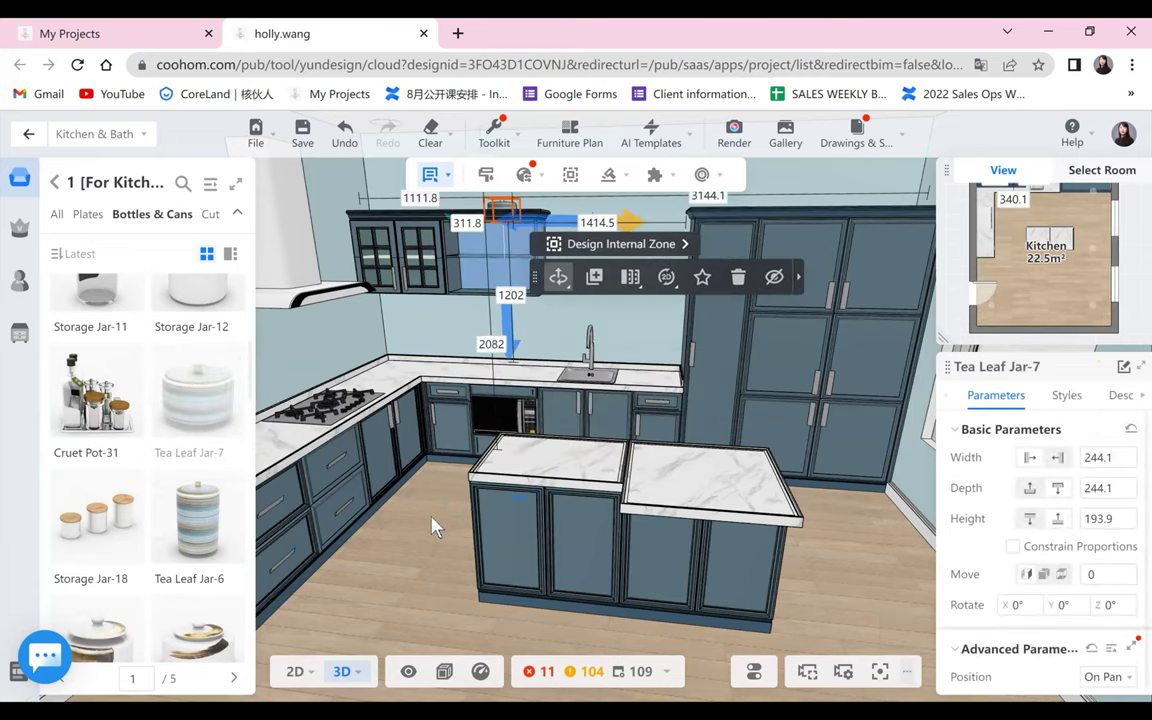
- Lower Tea Leaf Jar-7 into the bottom compartment of the open wall cabinet and set its distance to the shelf below to 0
{"action": "left_click", "coordinate": [406, 580]}
{"action": "scroll", "coordinate": [427, 559], "scroll_direction": "up", "scroll_amount": 1}
{"action": "left_click_drag", "start_coordinate": [427, 333], "coordinate": [435, 462]}
{"action": "left_click_drag", "start_coordinate": [434, 412], "coordinate": [398, 572]}
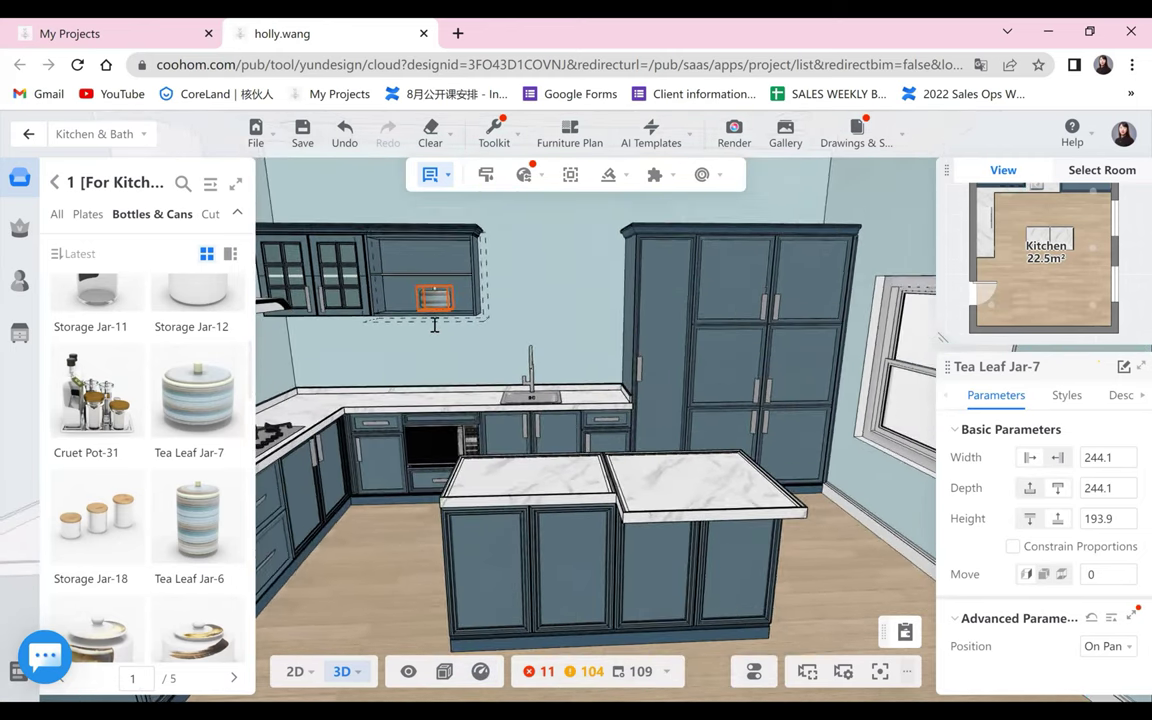
{"action": "left_click", "coordinate": [435, 324]}
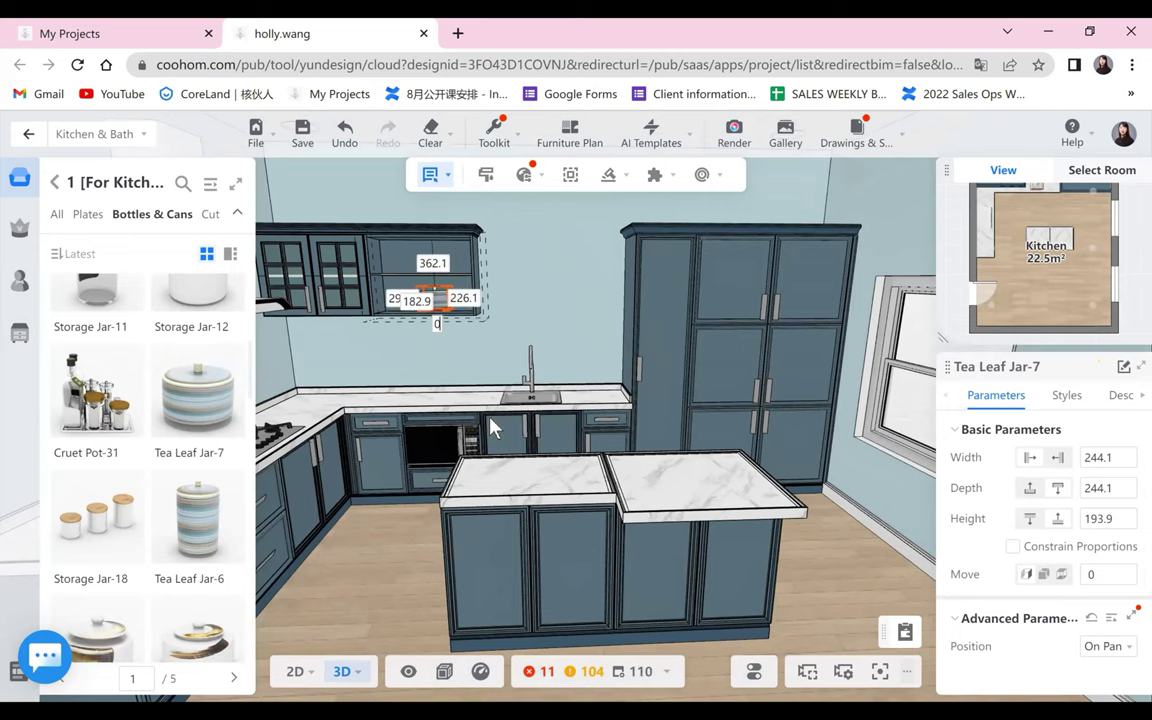
{"action": "left_click", "coordinate": [422, 318]}
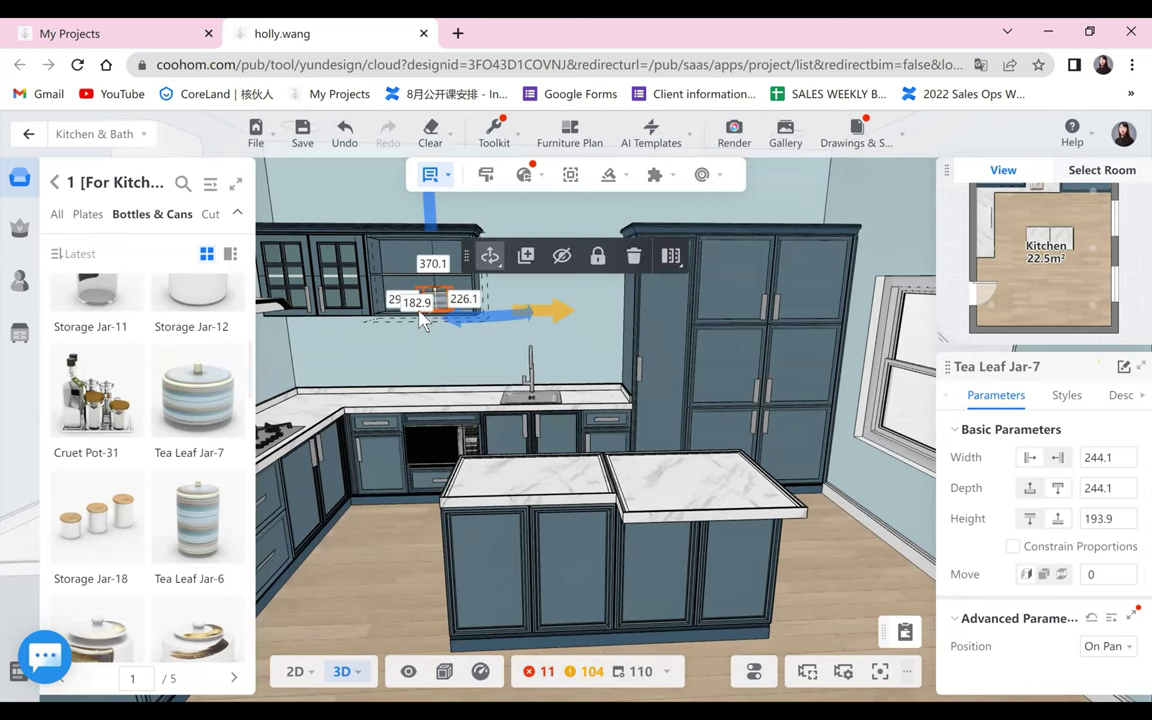
- Inspect the position of Tea Leaf Jar-7 inside the open wall cabinet from several angles
{"action": "left_click", "coordinate": [415, 585]}
{"action": "left_click_drag", "start_coordinate": [436, 588], "coordinate": [380, 586]}
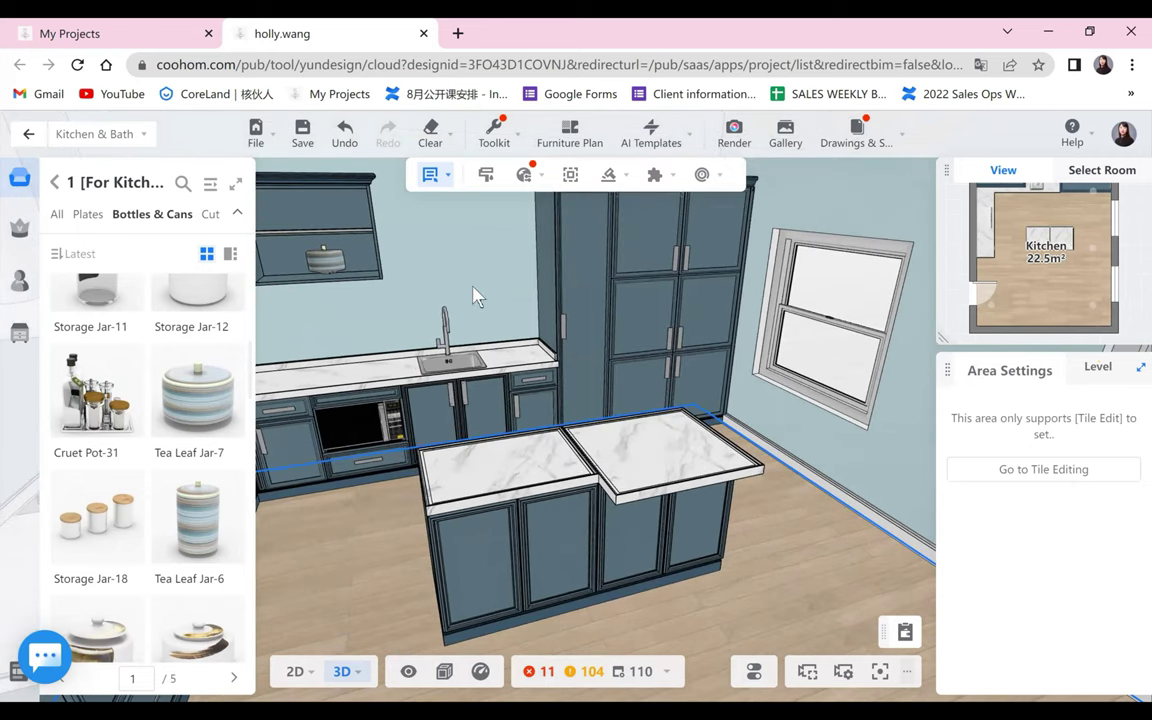
{"action": "left_click_drag", "start_coordinate": [384, 510], "coordinate": [438, 503]}
{"action": "left_click", "coordinate": [477, 272]}
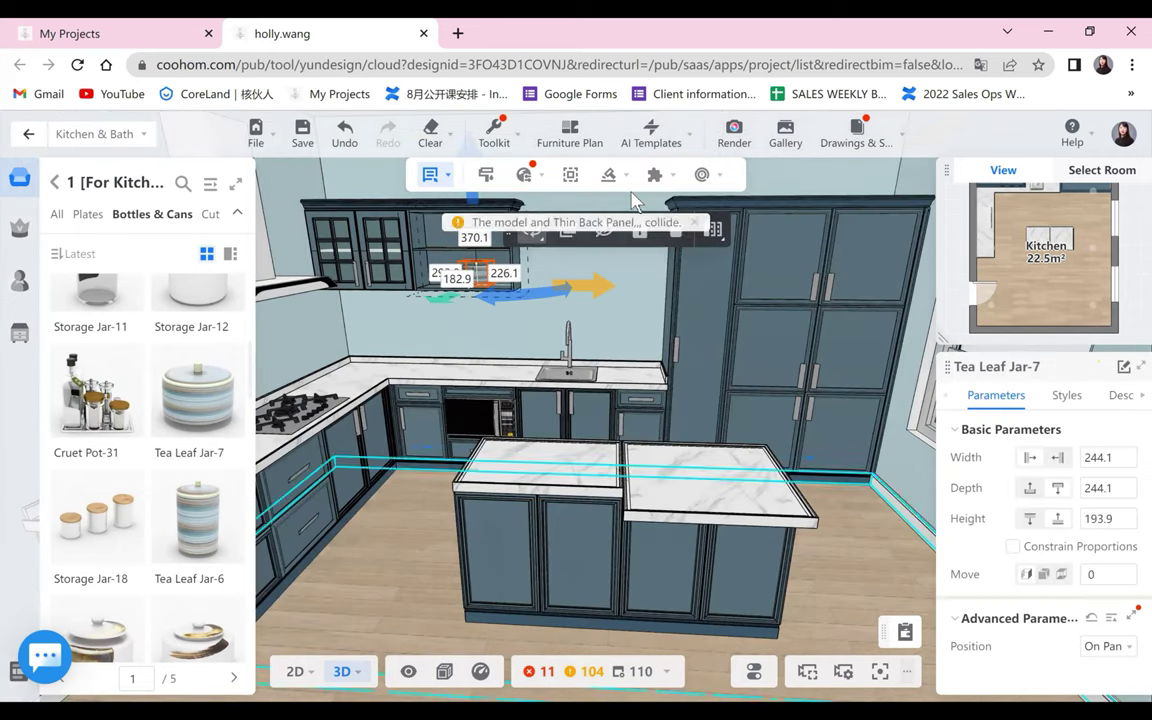
{"action": "left_click_drag", "start_coordinate": [415, 563], "coordinate": [381, 573]}
{"action": "left_click", "coordinate": [383, 582]}
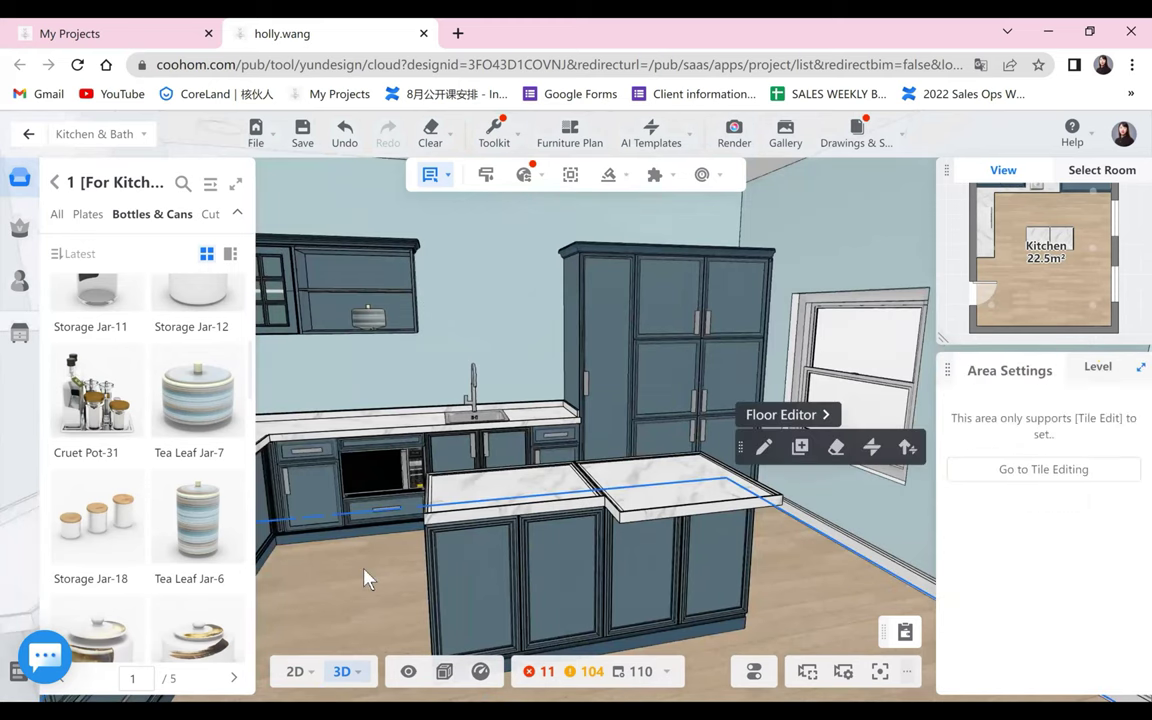
{"action": "left_click_drag", "start_coordinate": [718, 598], "coordinate": [776, 578]}
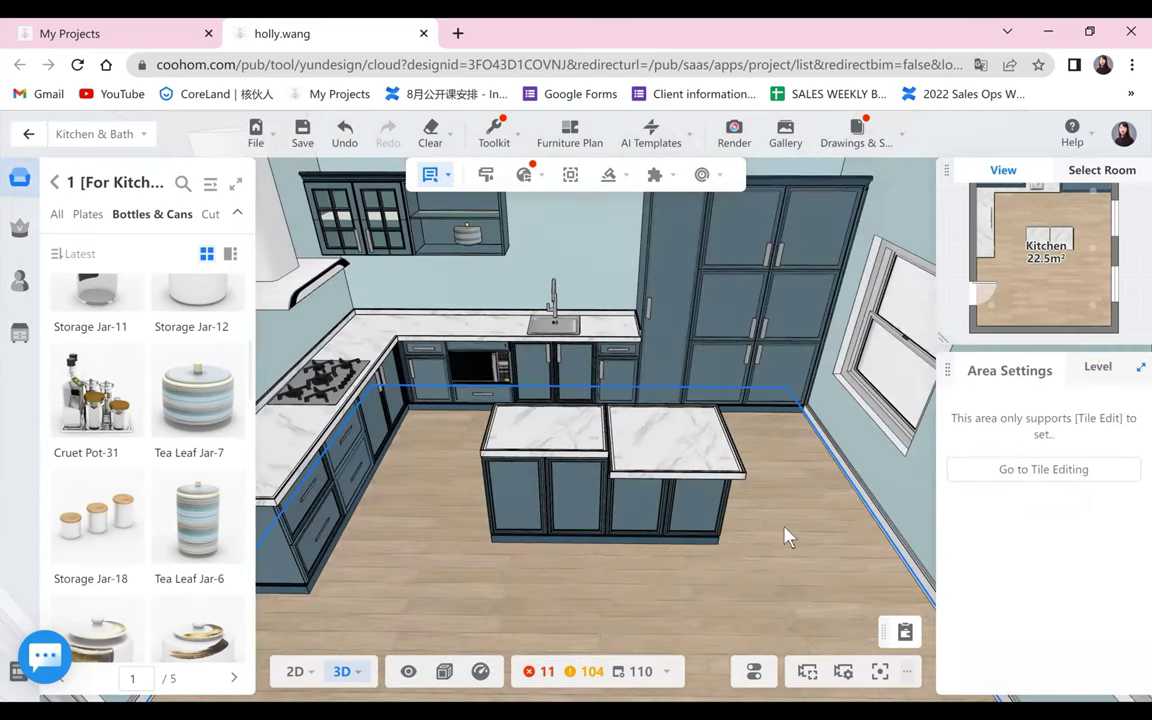
- Place Cruet Pot-31 on the narrower countertop of the kitchen island
{"action": "left_click_drag", "start_coordinate": [421, 290], "coordinate": [325, 455]}
{"action": "left_click_drag", "start_coordinate": [90, 415], "coordinate": [260, 430]}
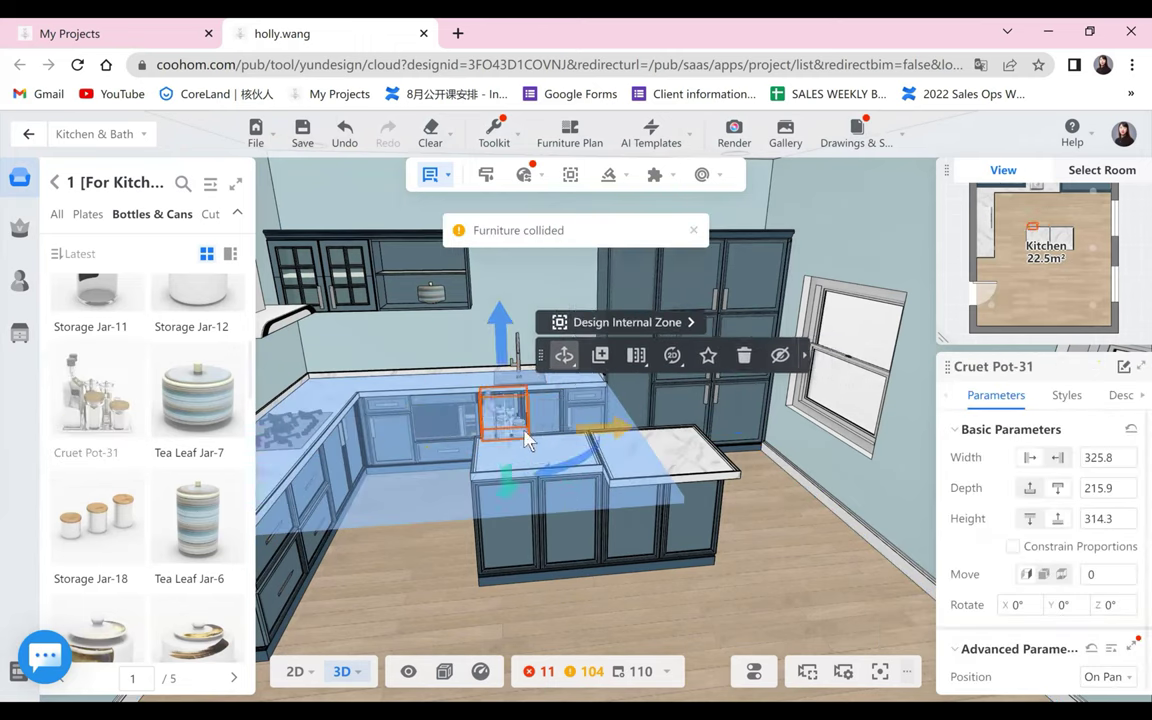
{"action": "left_click", "coordinate": [545, 446]}
{"action": "left_click", "coordinate": [391, 609]}
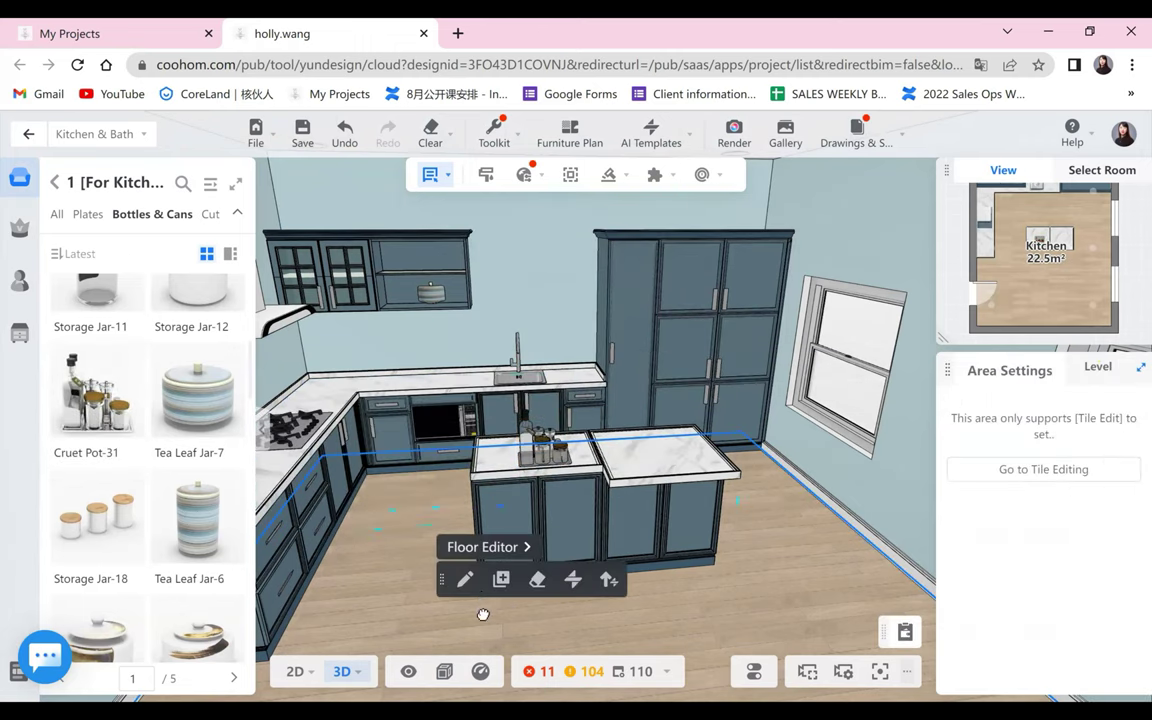
- Move Cruet Pot-31 to the rear edge of the island's narrower countertop, on the side facing the sink
{"action": "left_click_drag", "start_coordinate": [389, 606], "coordinate": [548, 440]}
{"action": "scroll", "coordinate": [530, 430], "scroll_direction": "up", "scroll_amount": 2}
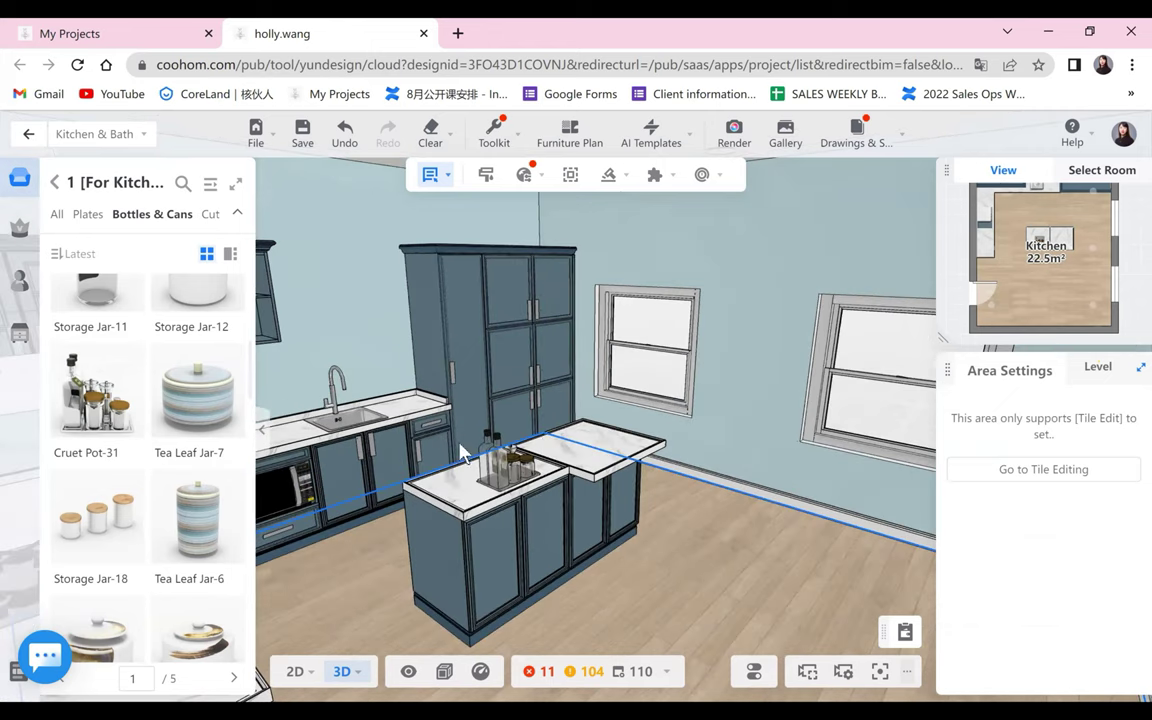
{"action": "scroll", "coordinate": [450, 430], "scroll_direction": "up", "scroll_amount": 3}
{"action": "scroll", "coordinate": [446, 462], "scroll_direction": "down", "scroll_amount": 5}
{"action": "left_click", "coordinate": [538, 432]}
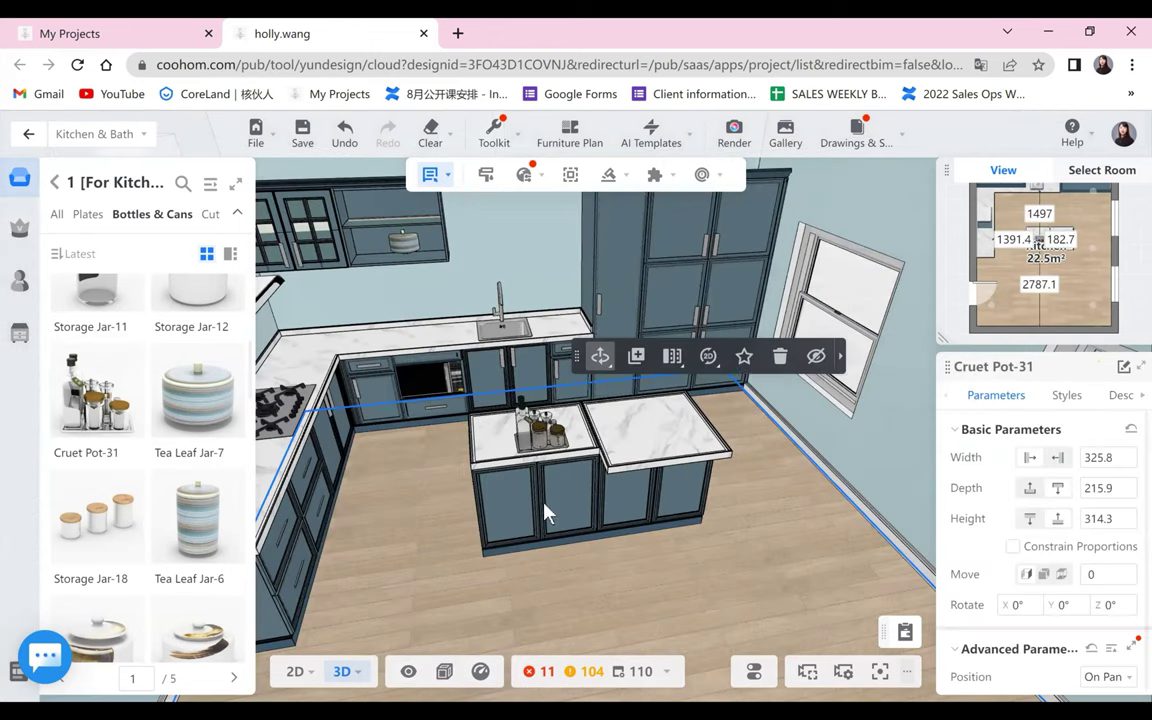
{"action": "left_click_drag", "start_coordinate": [438, 456], "coordinate": [470, 451]}
{"action": "left_click_drag", "start_coordinate": [584, 488], "coordinate": [575, 464]}
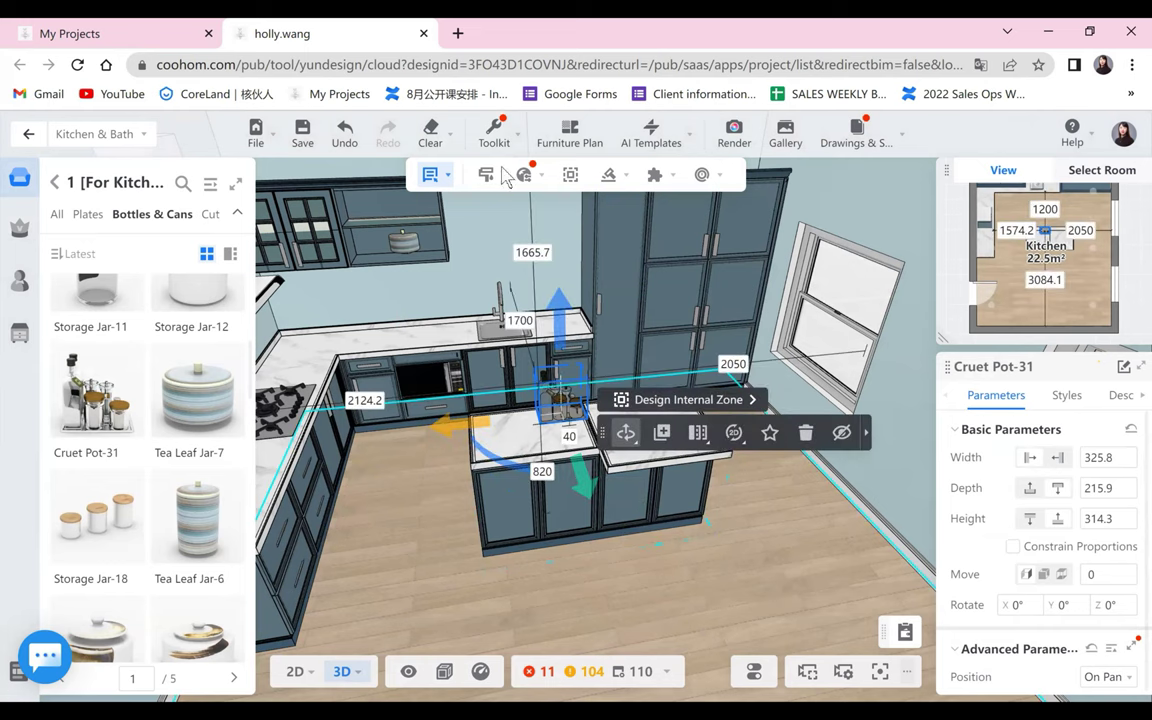
{"action": "key", "text": "Escape"}
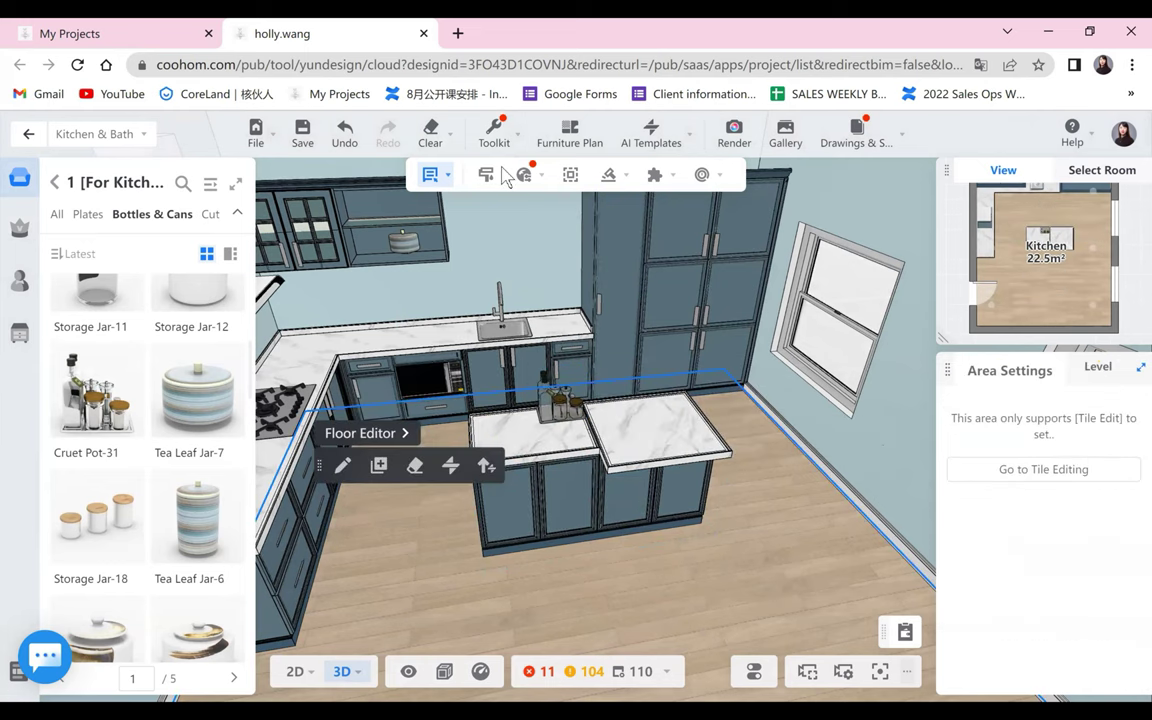